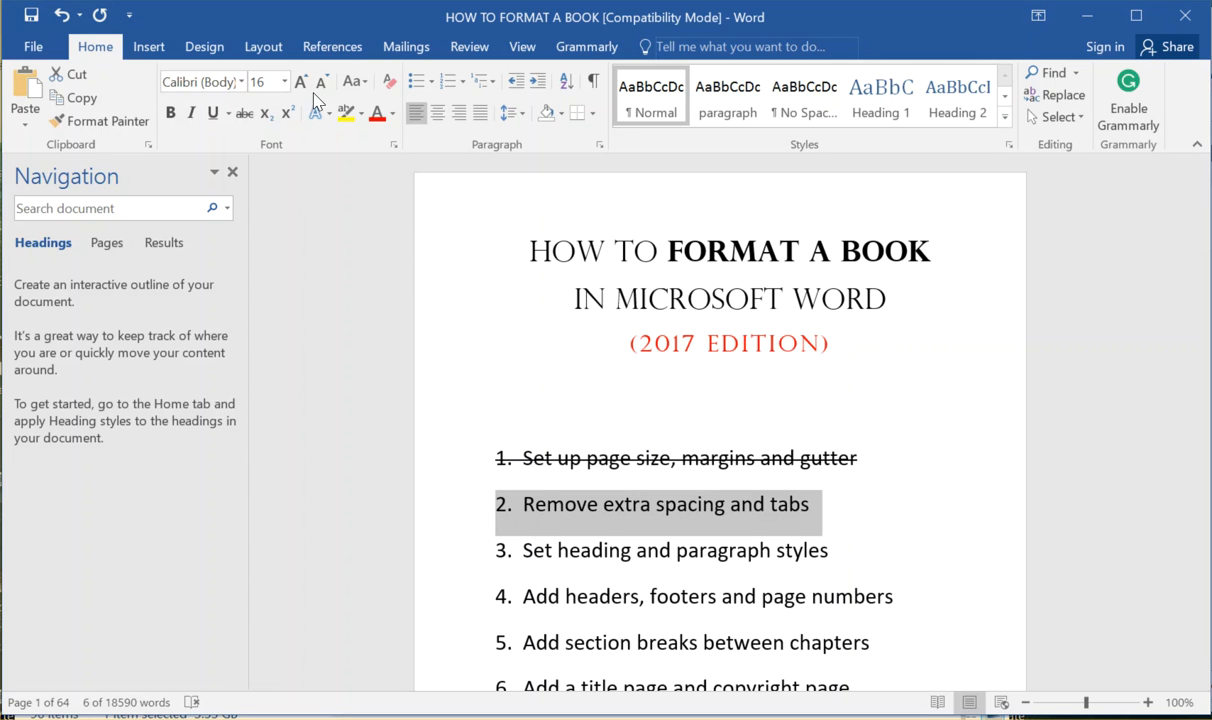
# Strike through checklist item 2, "Remove extra spacing and tabs", and select item 3, "Set heading and paragraph styles".
pyautogui.click(240, 114)
pyautogui.click(771, 550)
pyautogui.moveTo(829, 550); pyautogui.dragTo(519, 578)
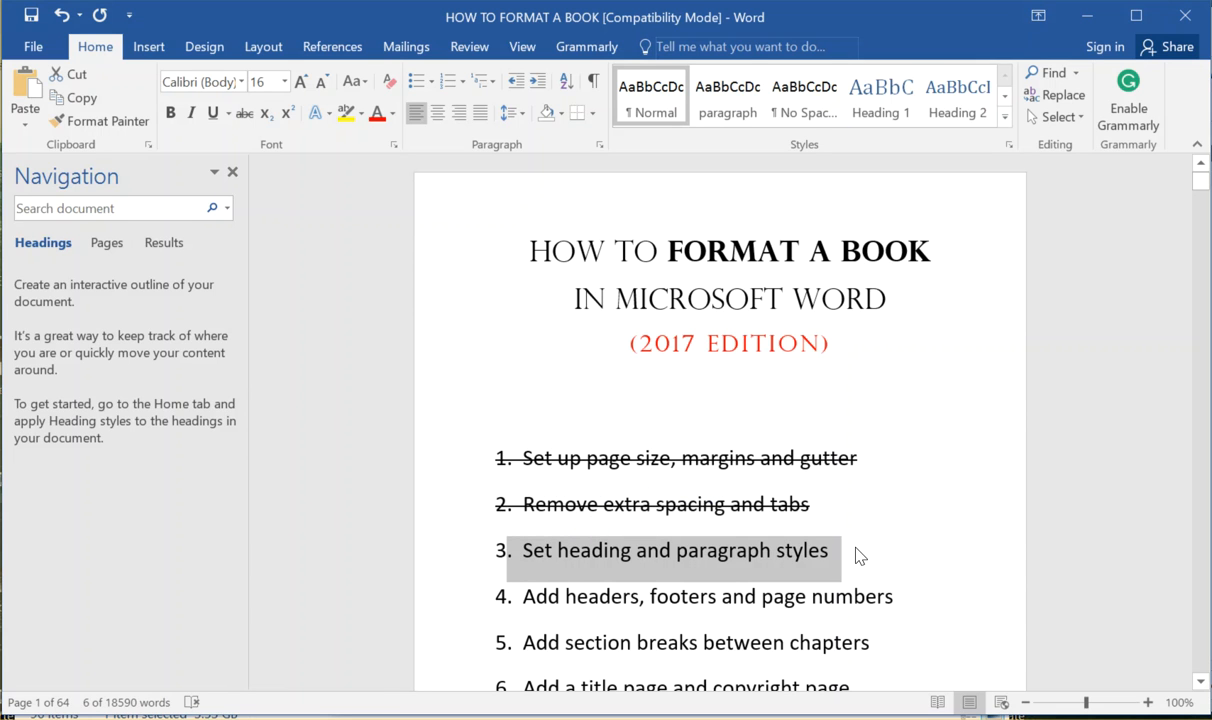
# Apply the "paragraph" style to the first body paragraph of the Preface.
pyautogui.scroll(-10, 857, 545)
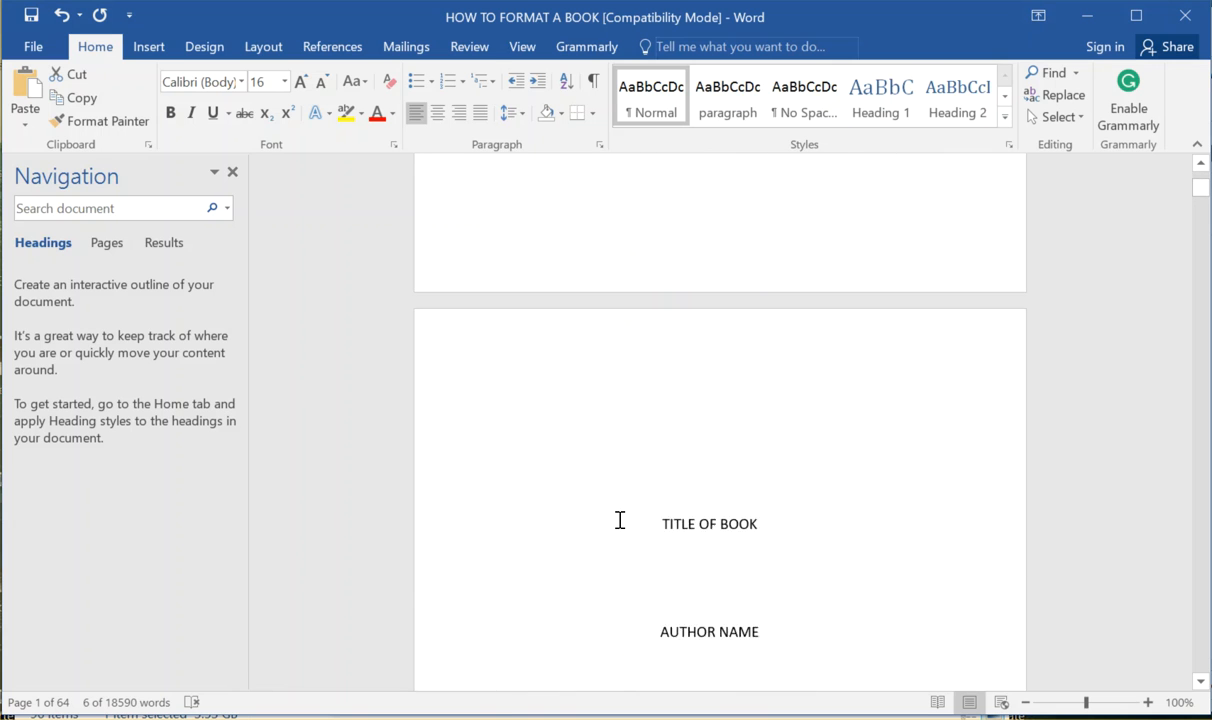
pyautogui.scroll(-5, 620, 519)
pyautogui.scroll(4, 555, 495)
pyautogui.scroll(-2, 625, 468)
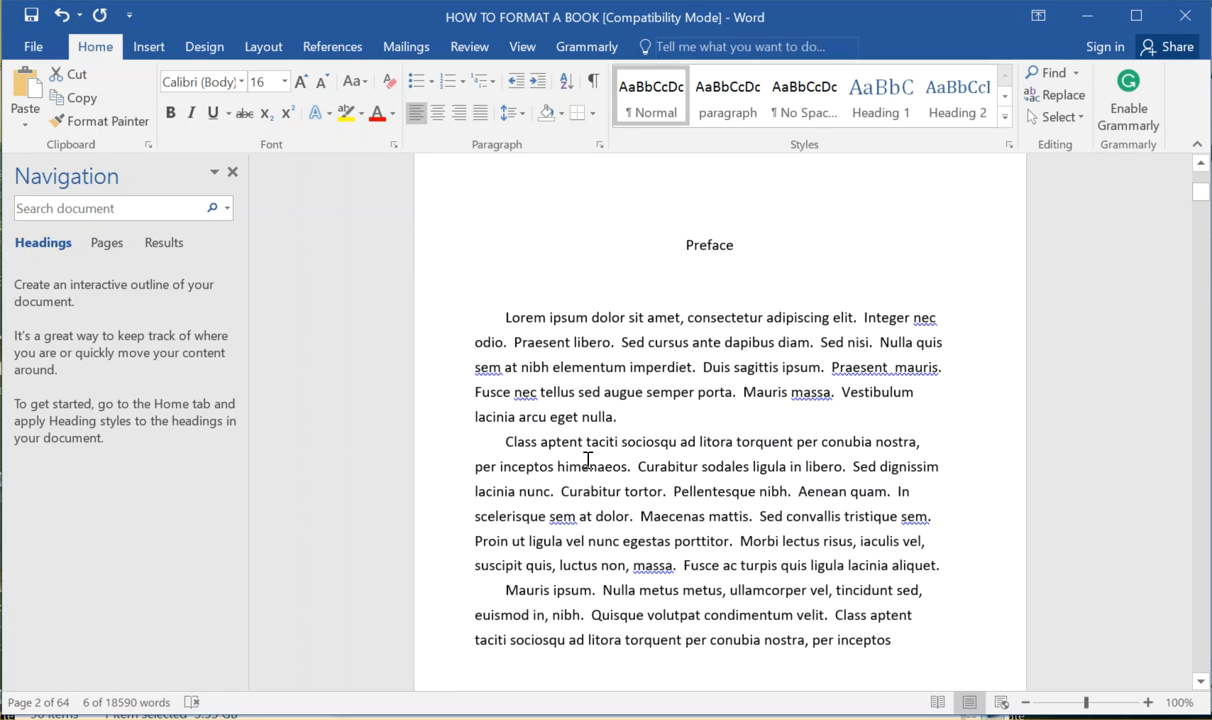
pyautogui.click(557, 441)
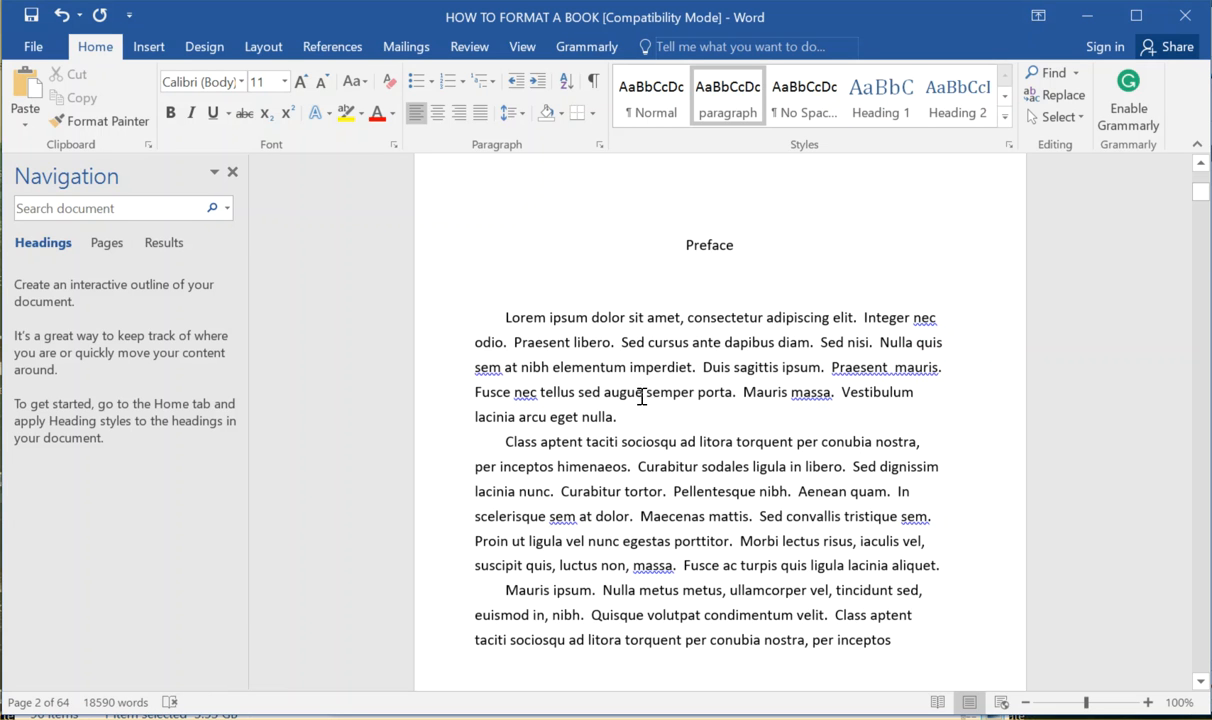
pyautogui.moveTo(639, 418); pyautogui.dragTo(490, 322)
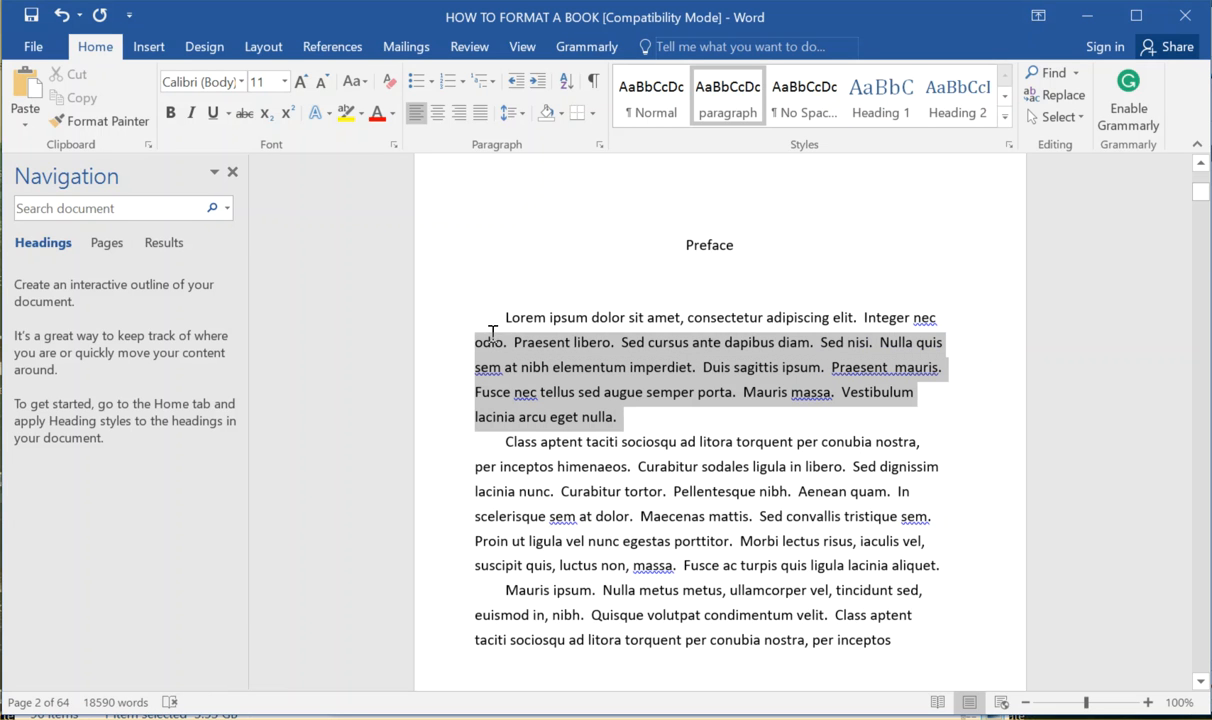
pyautogui.click(734, 95)
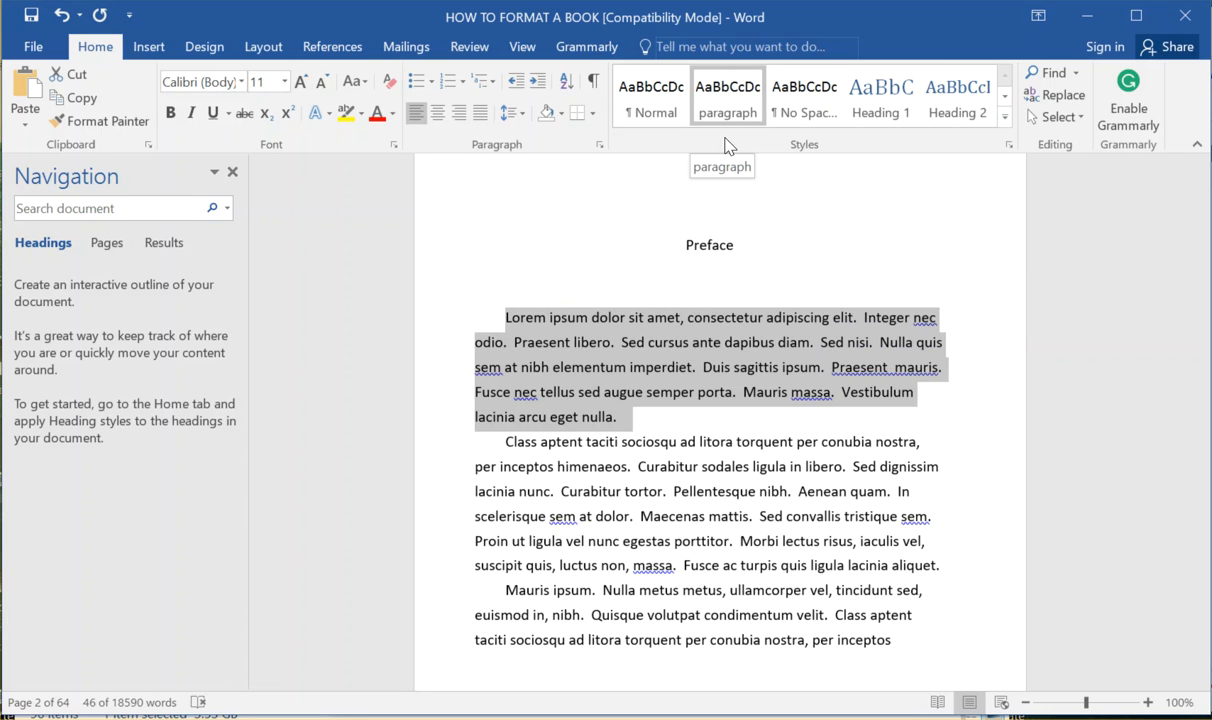
# Update the "paragraph" style to match the first Preface paragraph's current formatting.
pyautogui.click(585, 382)
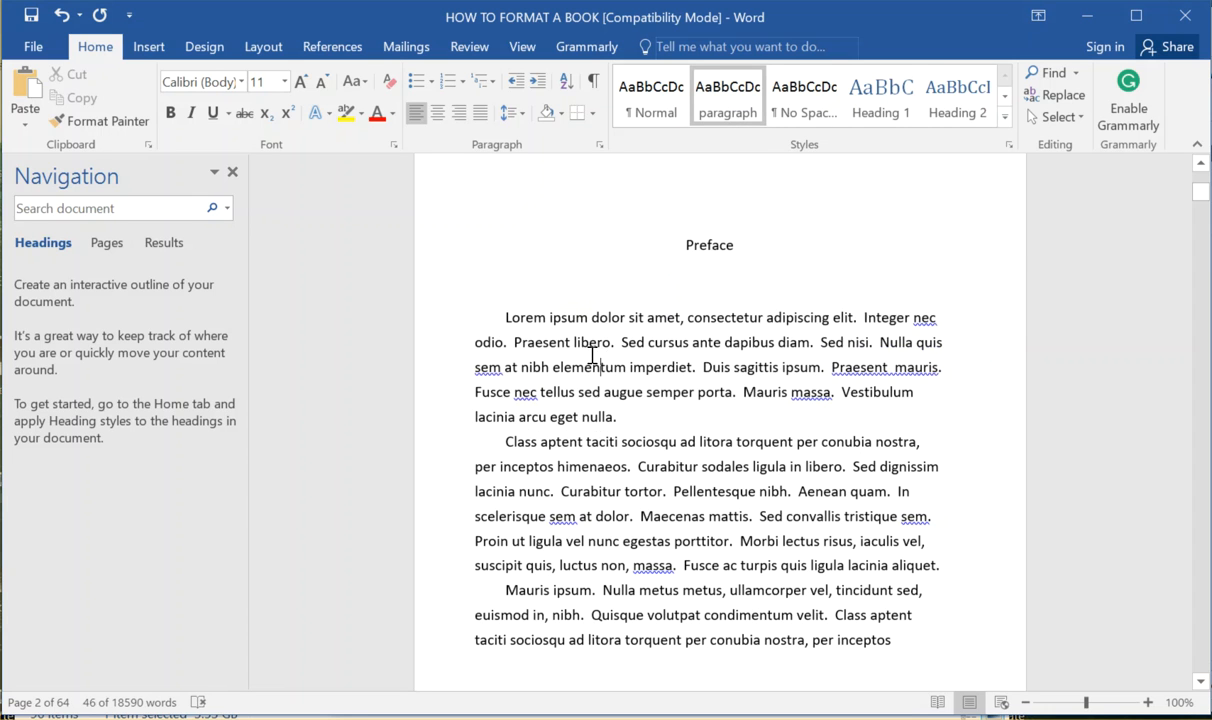
pyautogui.tripleClick(607, 404)
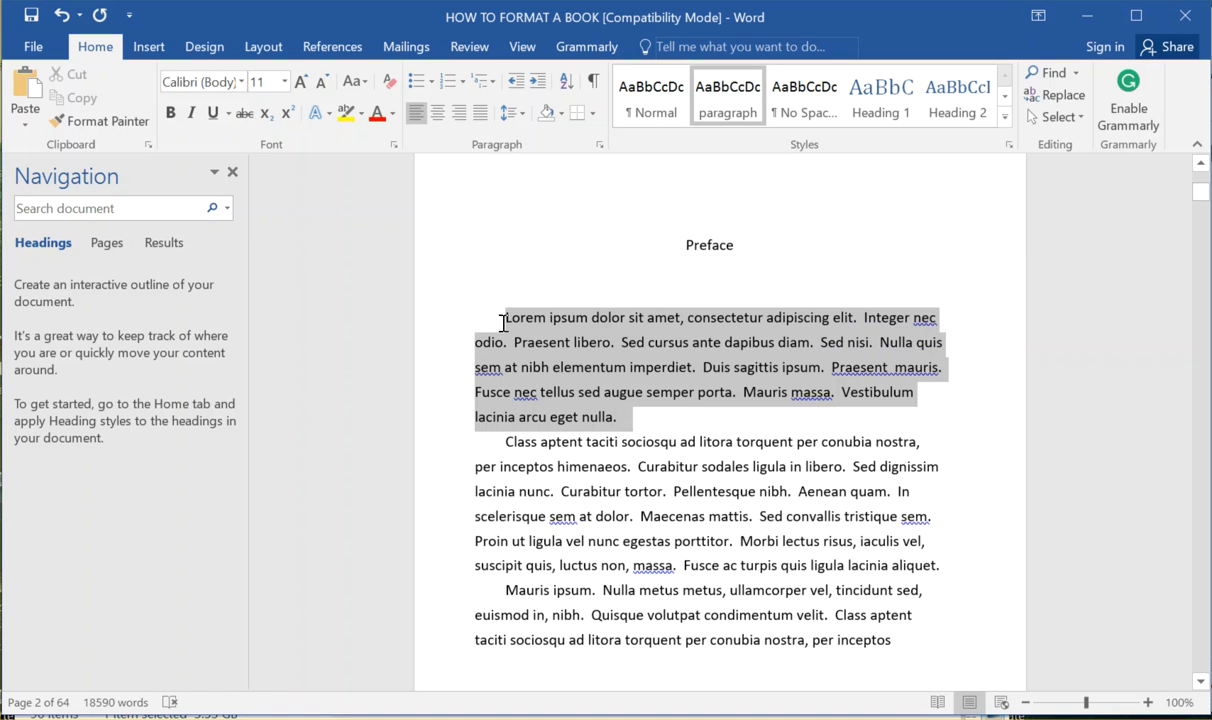
pyautogui.rightClick(709, 104)
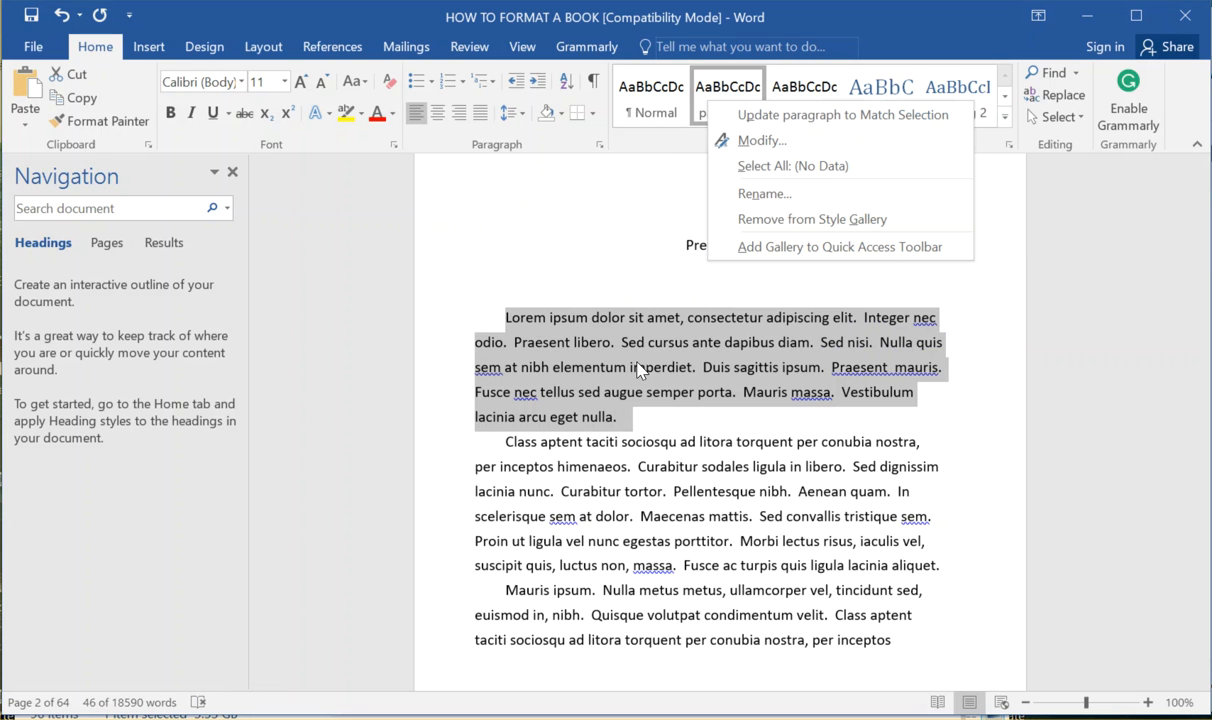
pyautogui.click(738, 116)
pyautogui.click(569, 392)
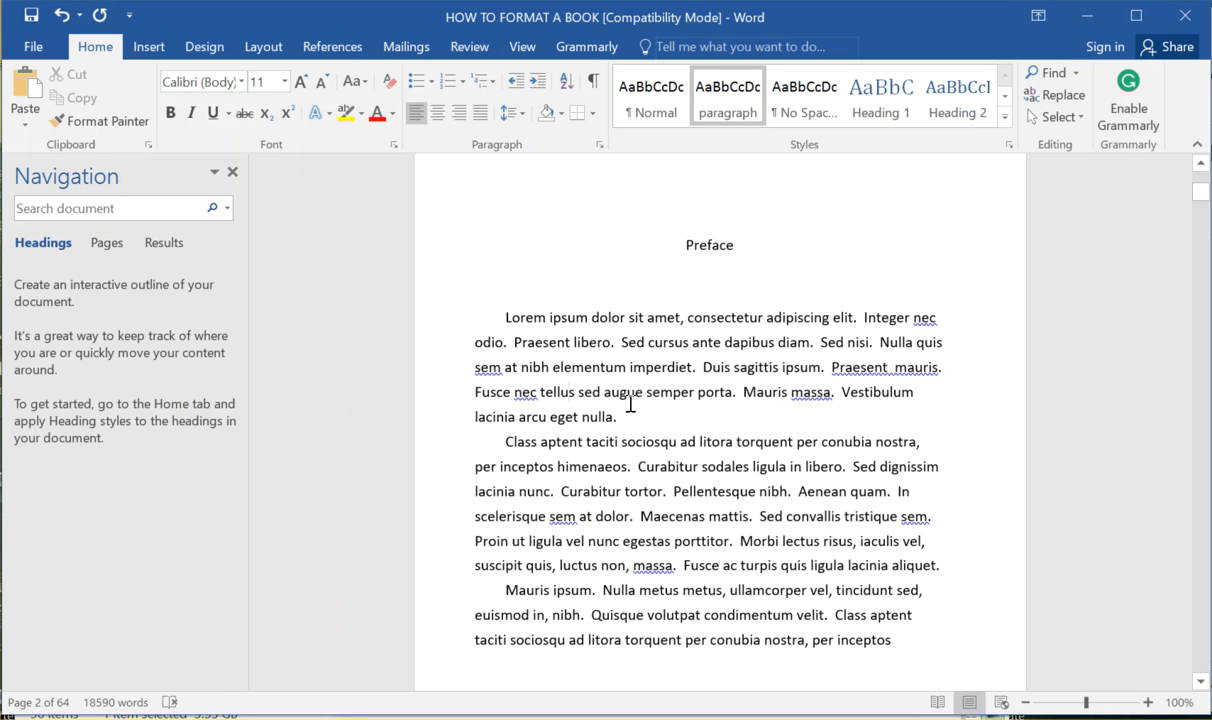
pyautogui.rightClick(578, 343)
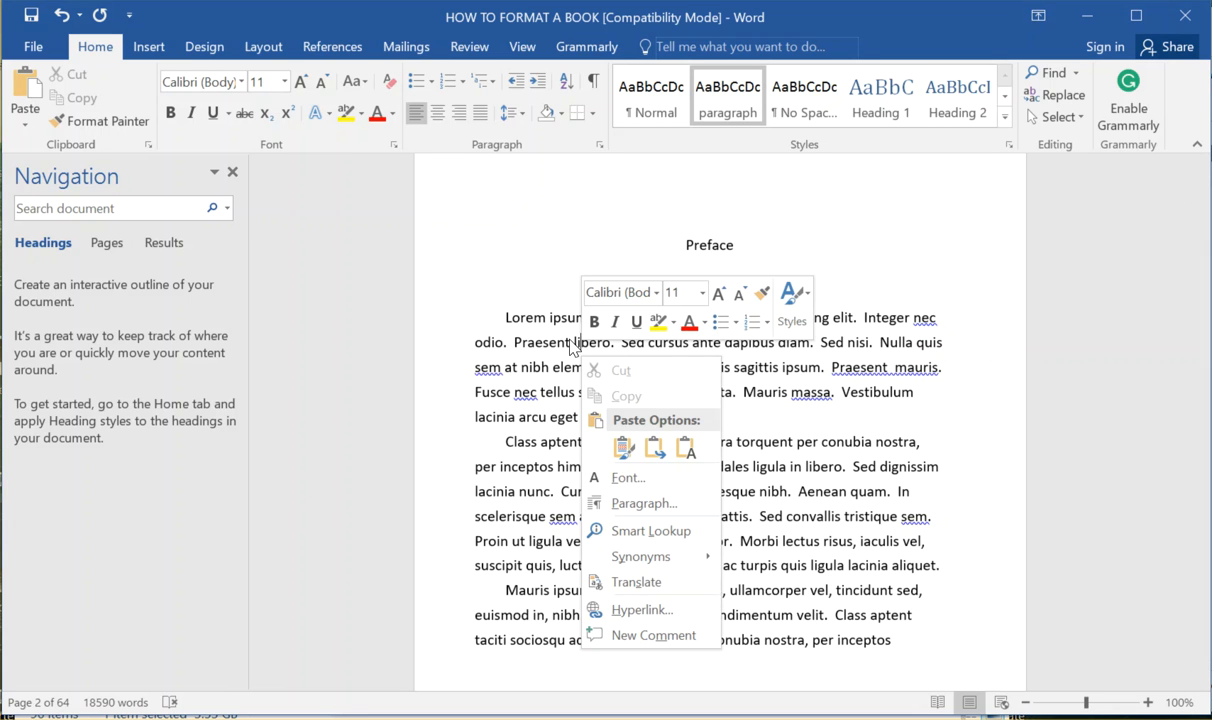
pyautogui.moveTo(653, 566)
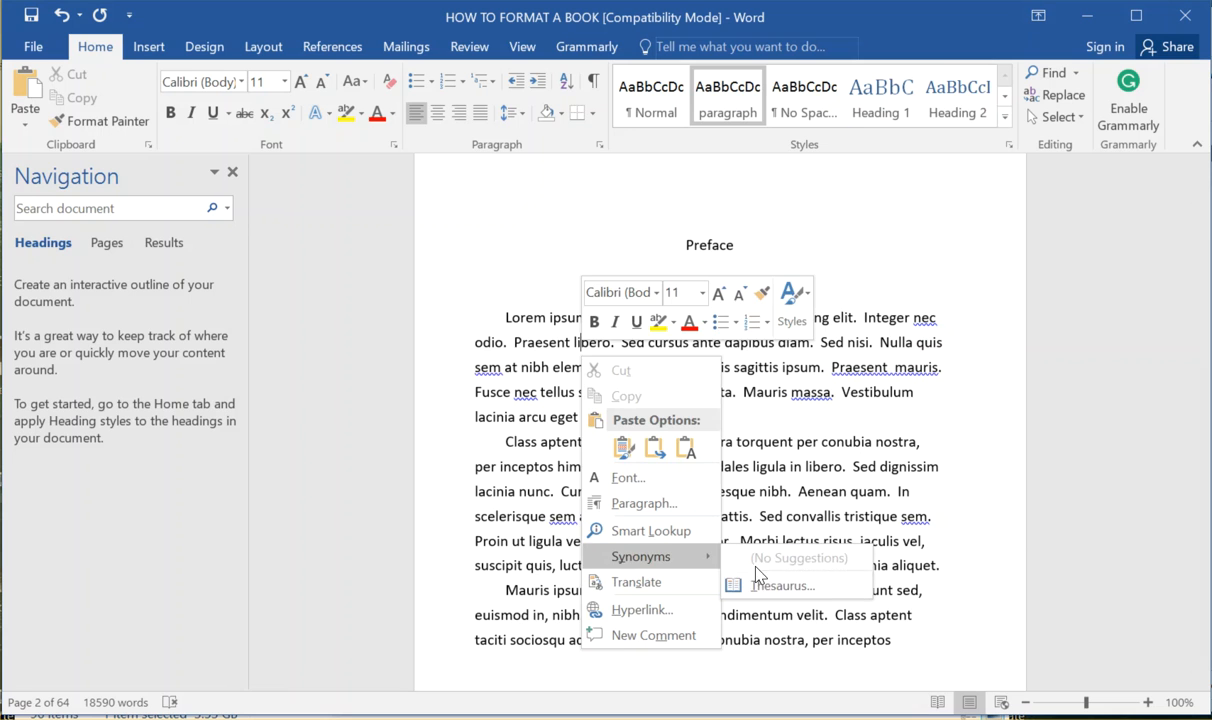
pyautogui.click(508, 415)
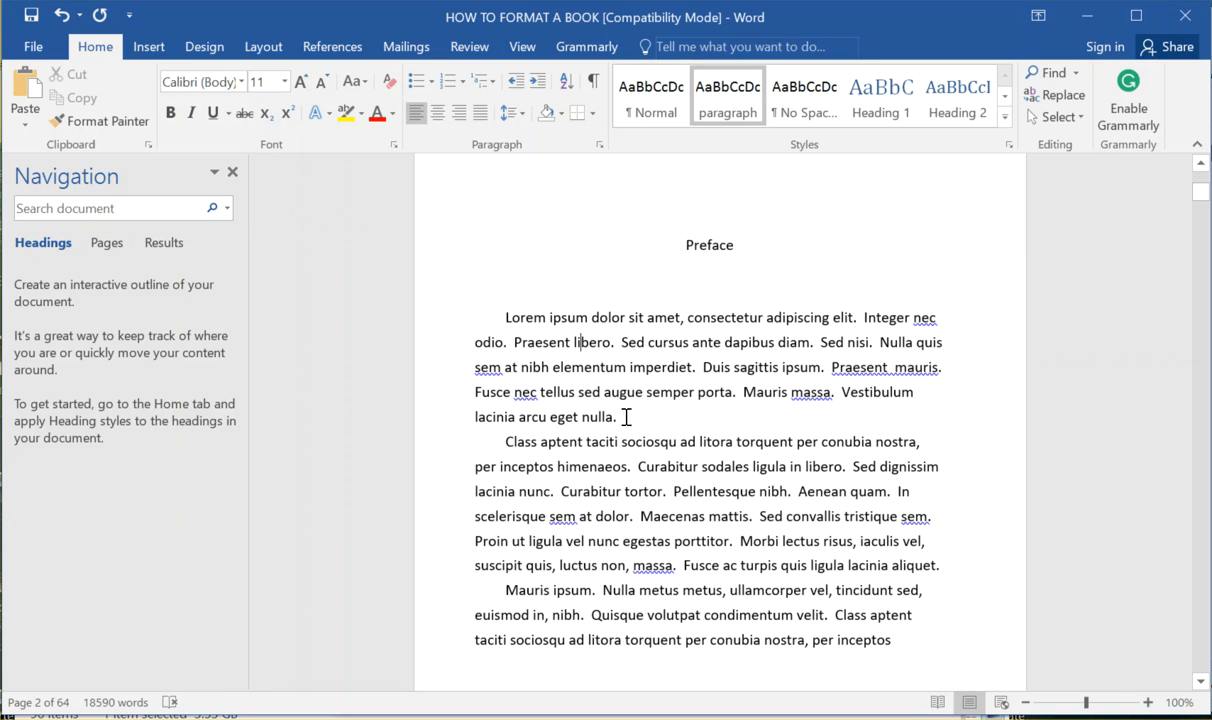
# Set the font of the first Preface paragraph to Garamond Premr Pro.
pyautogui.moveTo(644, 422); pyautogui.dragTo(487, 327)
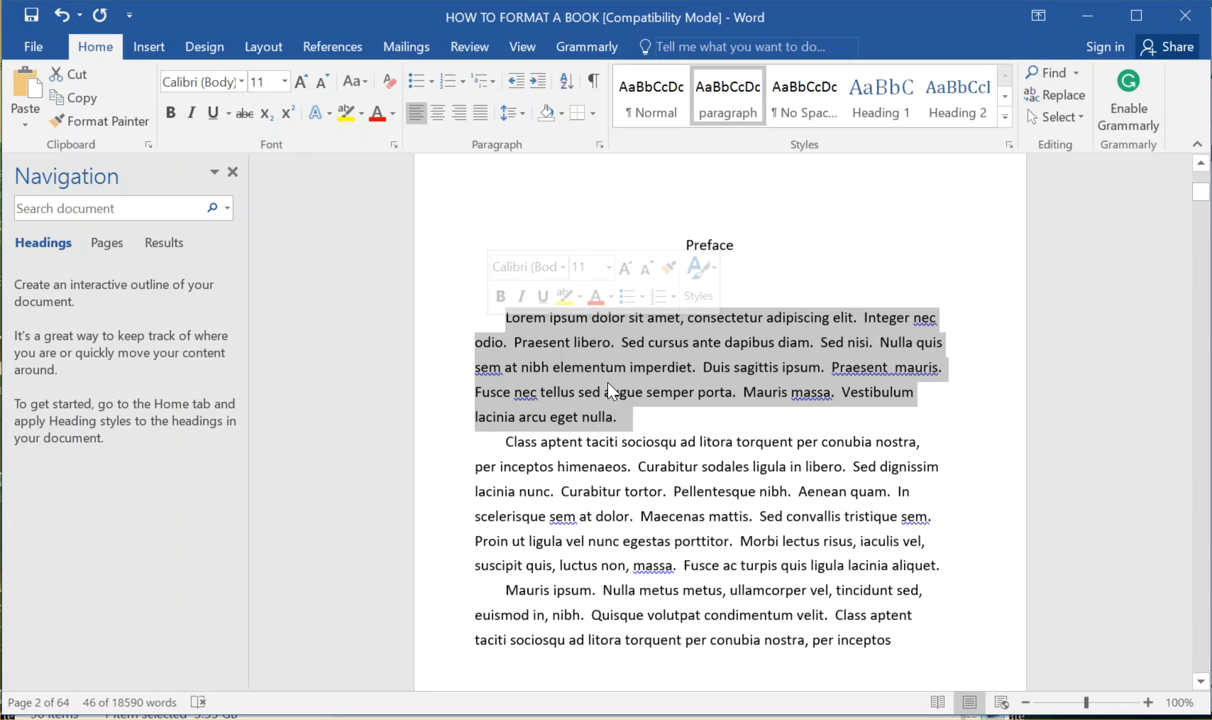
pyautogui.click(241, 82)
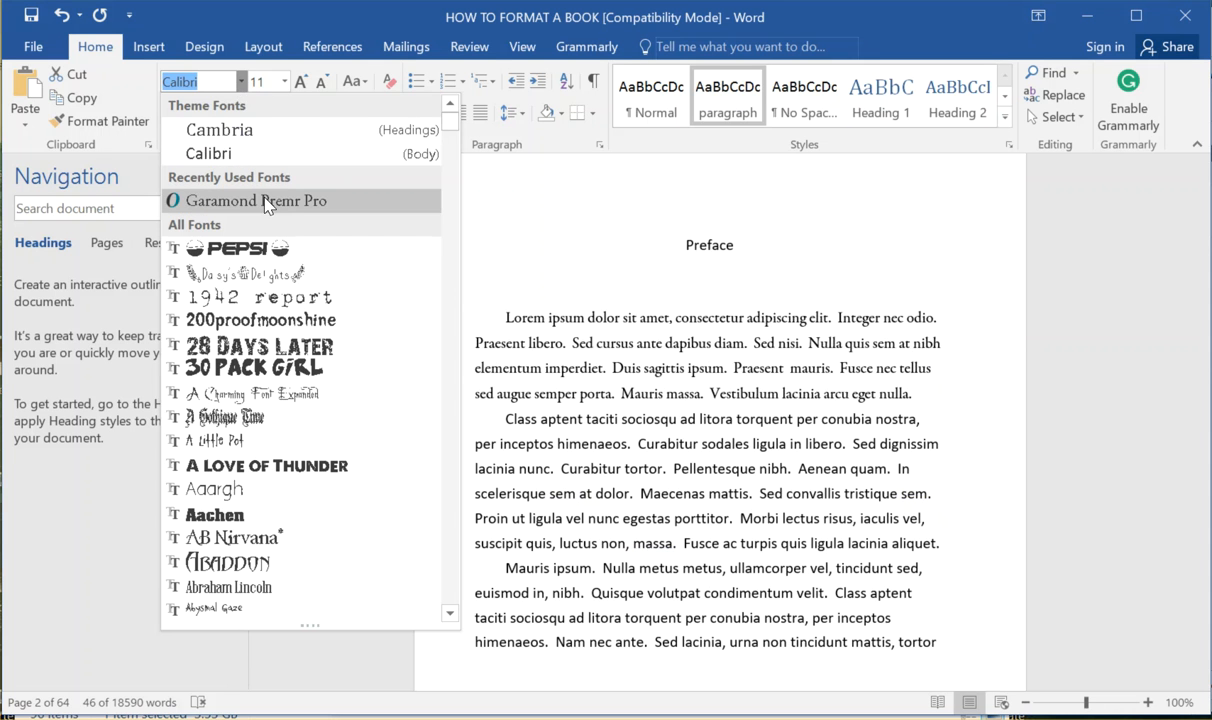
pyautogui.click(265, 204)
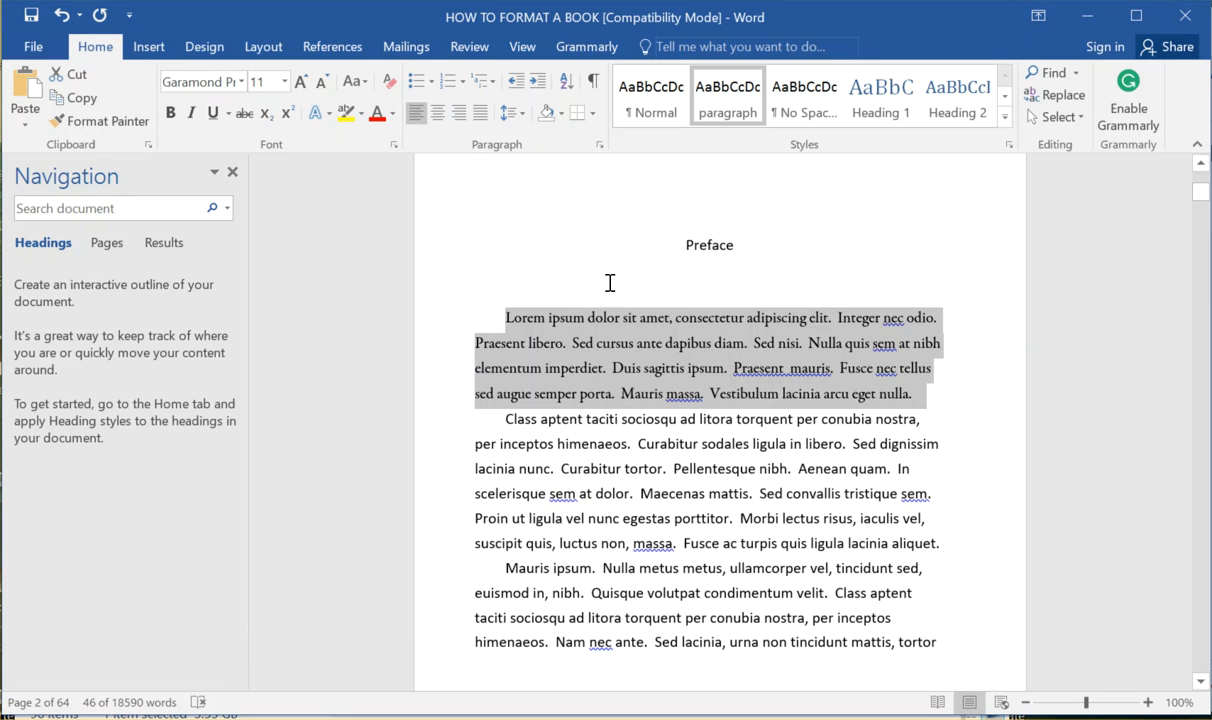
pyautogui.click(677, 350)
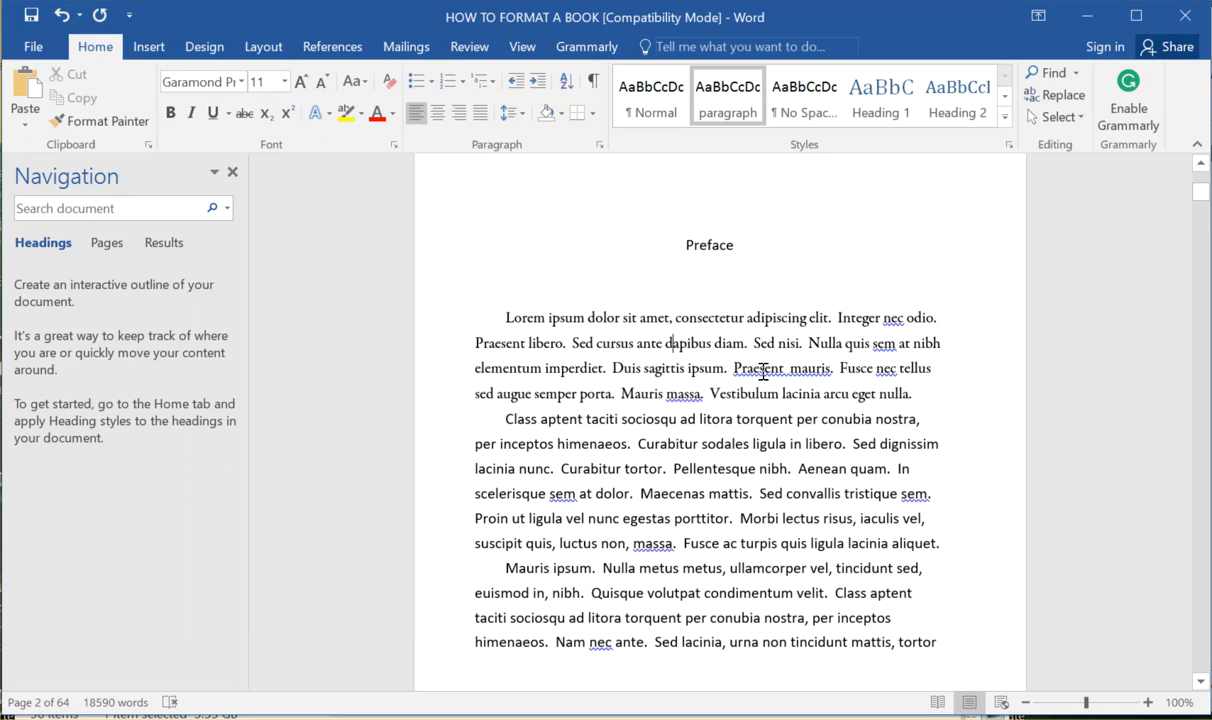
pyautogui.rightClick(684, 396)
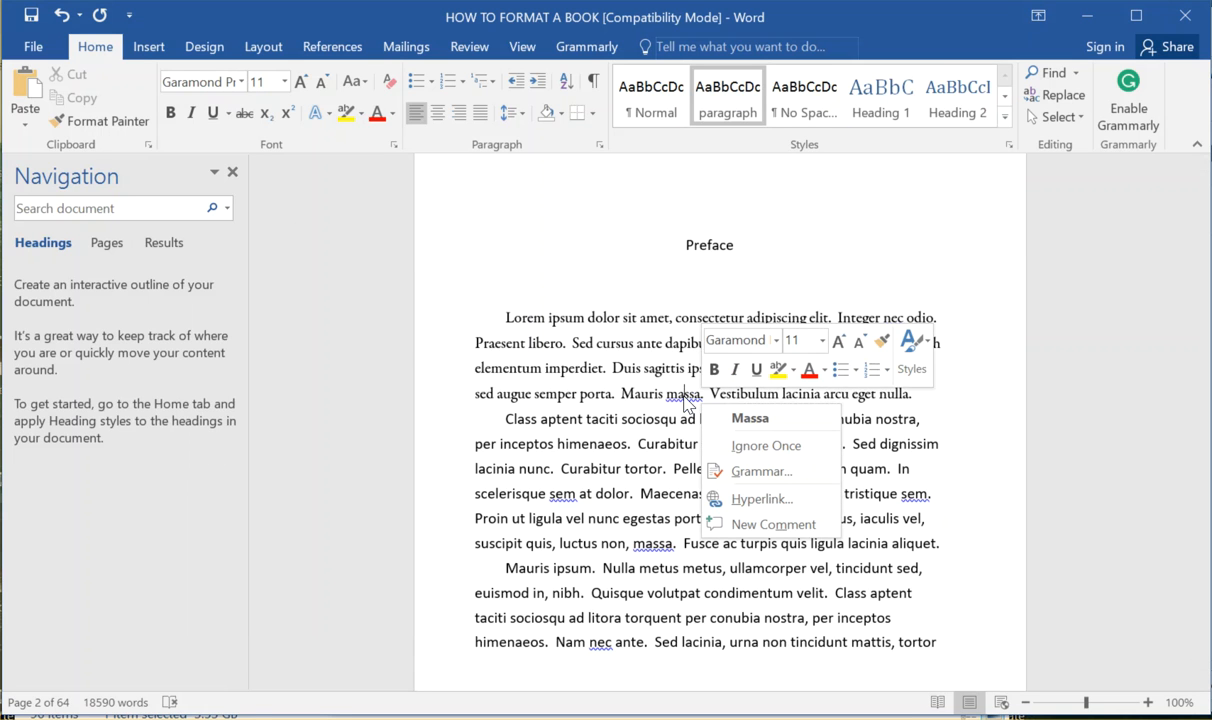
pyautogui.click(753, 474)
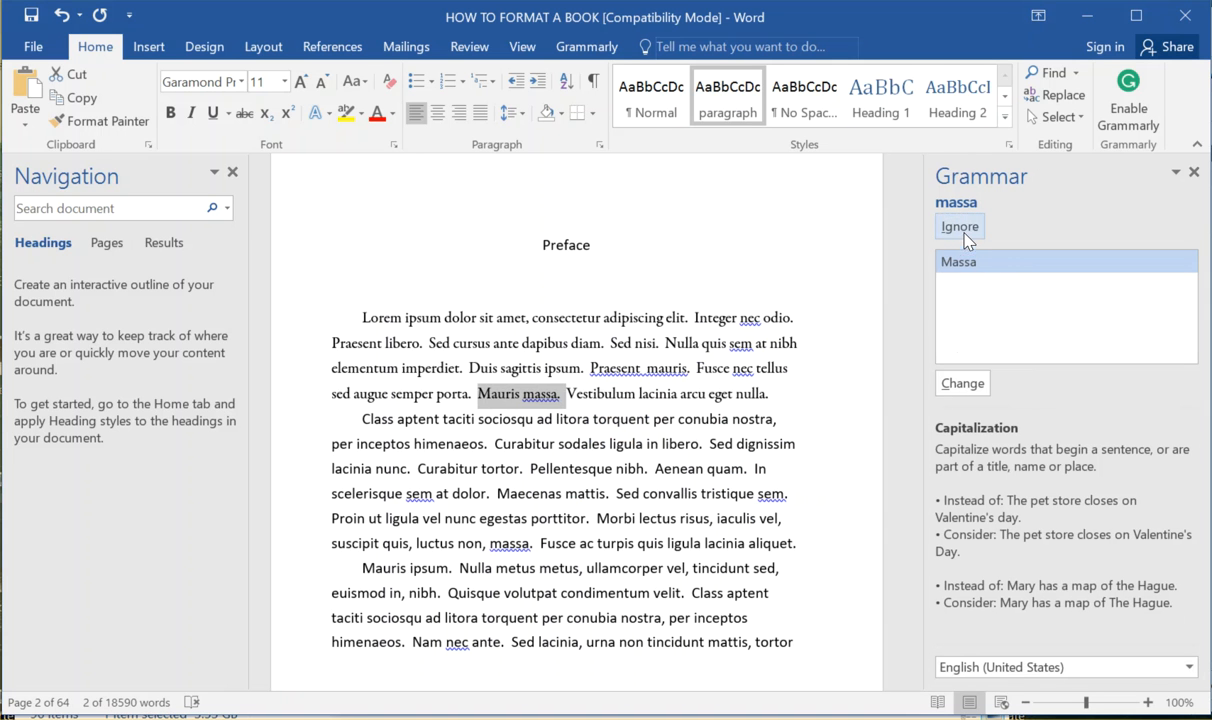
pyautogui.click(1193, 173)
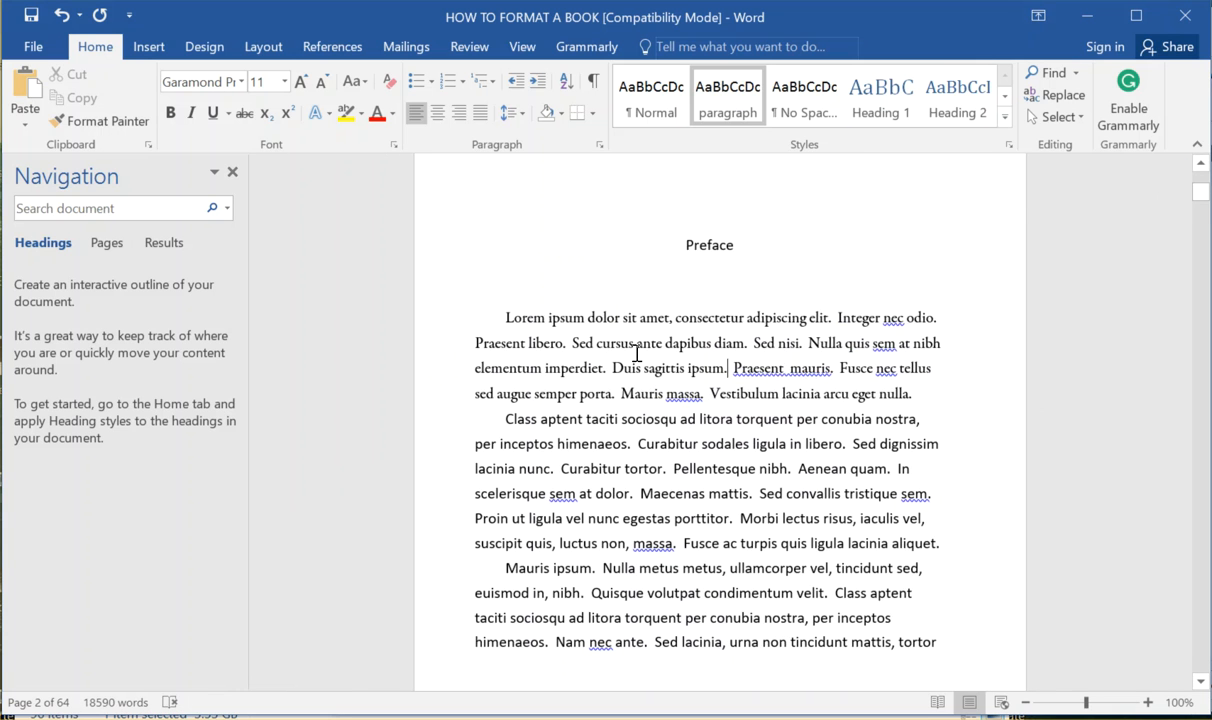
pyautogui.scroll(3, 609, 360)
pyautogui.scroll(-3, 587, 457)
pyautogui.moveTo(500, 317); pyautogui.dragTo(919, 391)
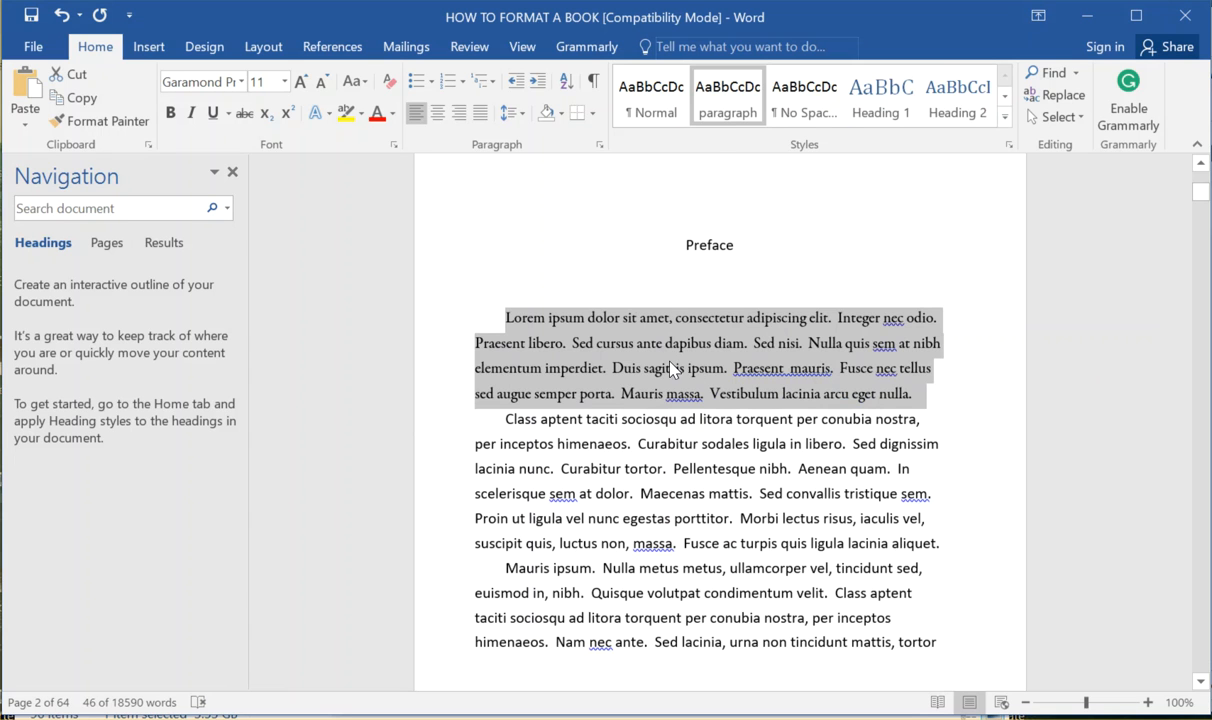
pyautogui.click(707, 110)
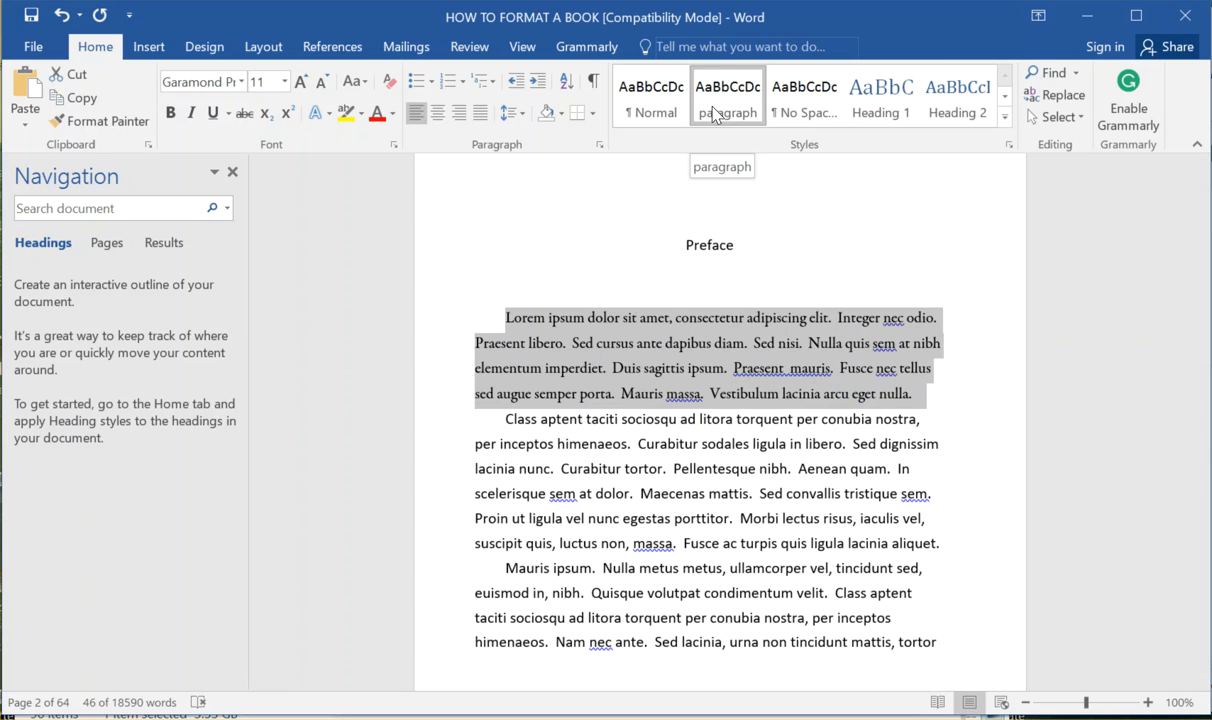
pyautogui.rightClick(568, 350)
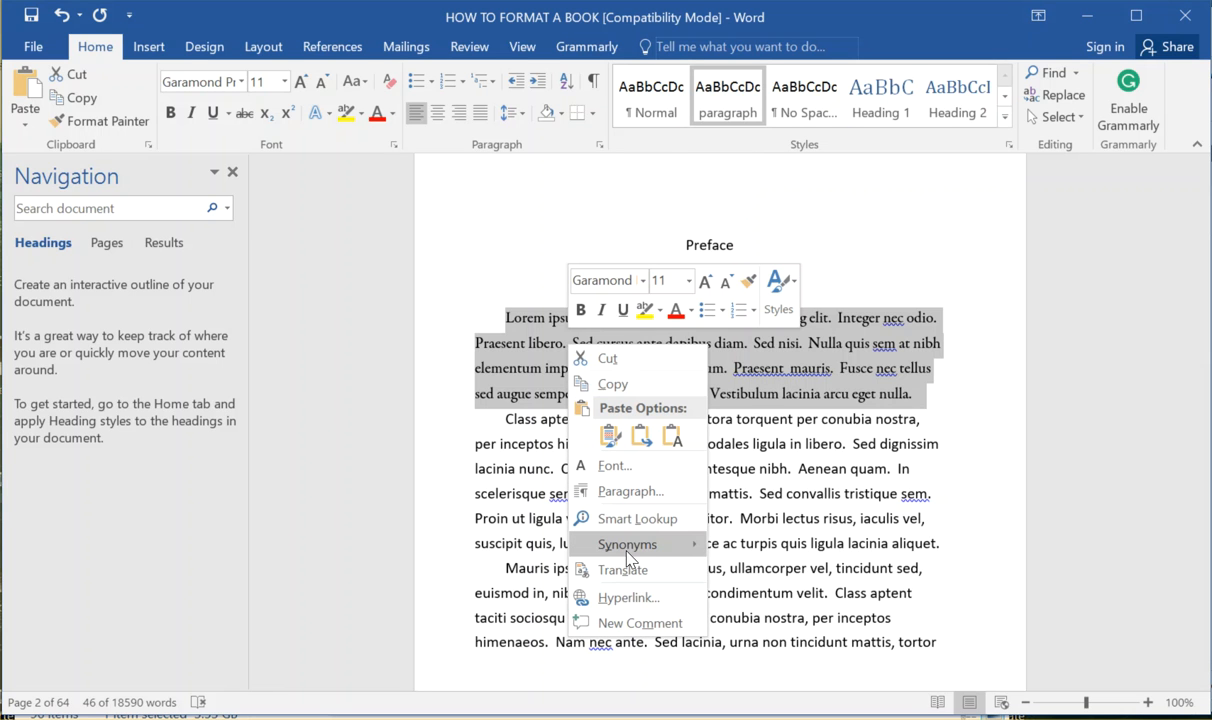
pyautogui.moveTo(630, 548)
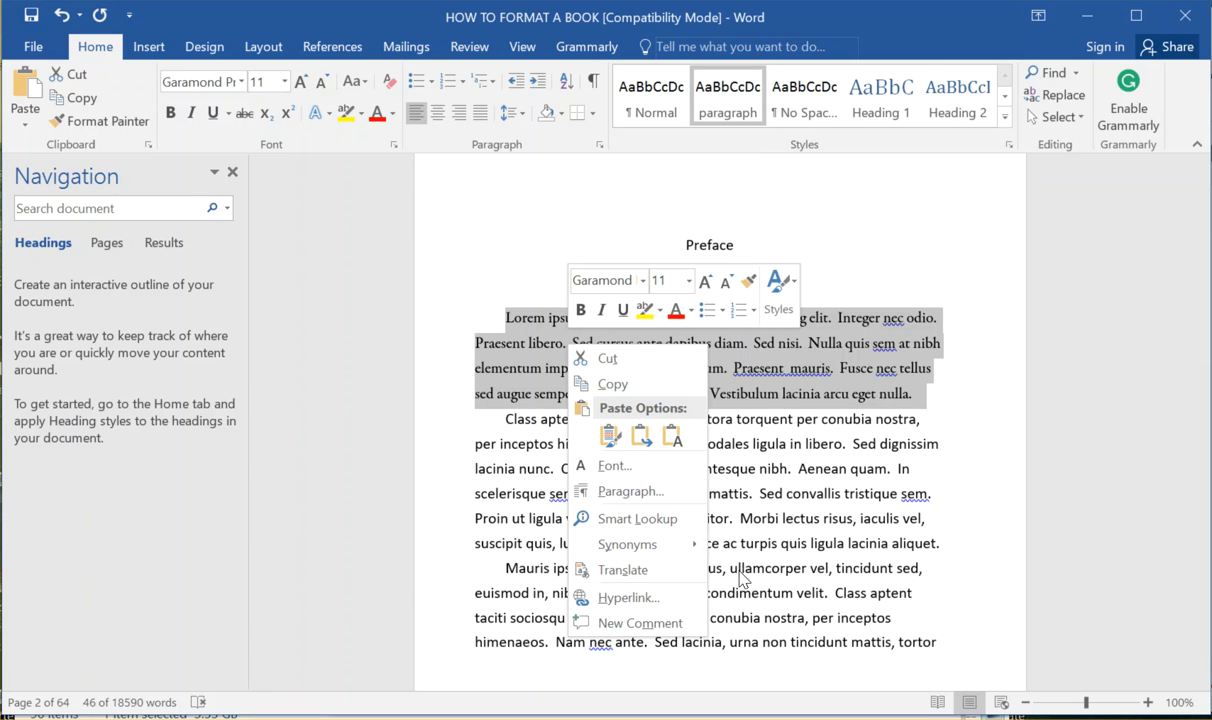
pyautogui.press('Escape')
# Update the "paragraph" style to match the first Preface paragraph in Garamond Premr Pro.
pyautogui.moveTo(491, 316); pyautogui.dragTo(917, 395)
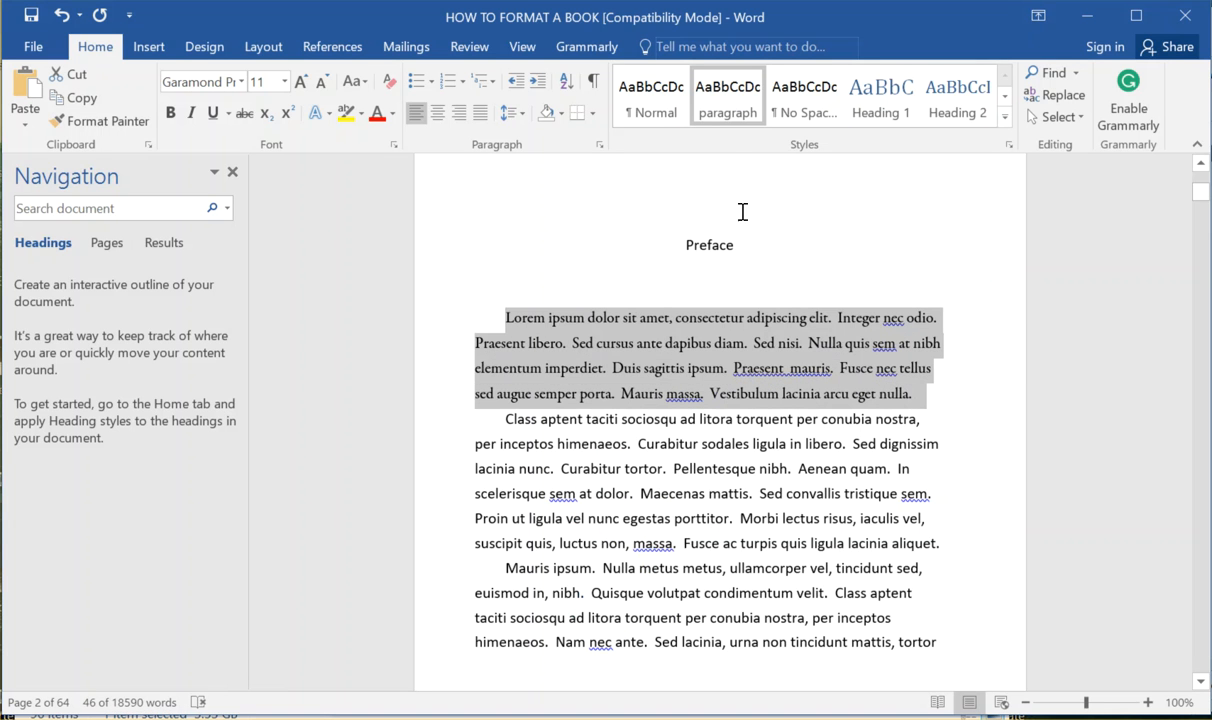
pyautogui.rightClick(720, 106)
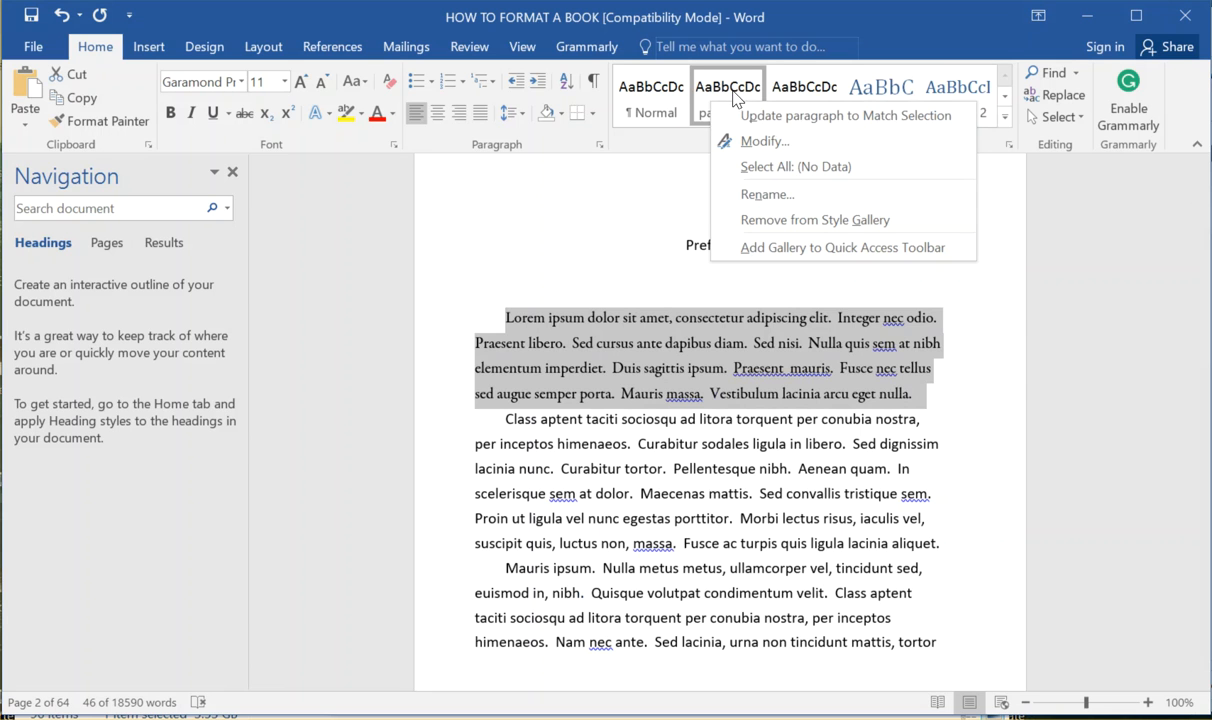
pyautogui.click(848, 118)
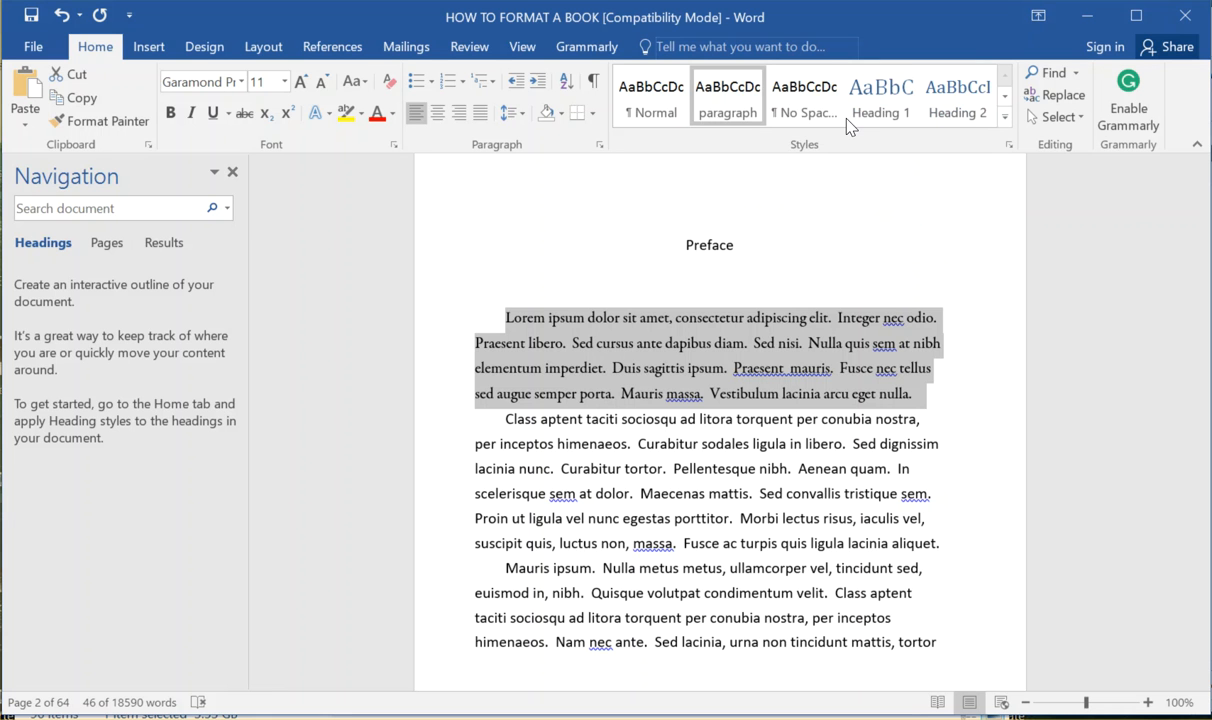
pyautogui.click(812, 362)
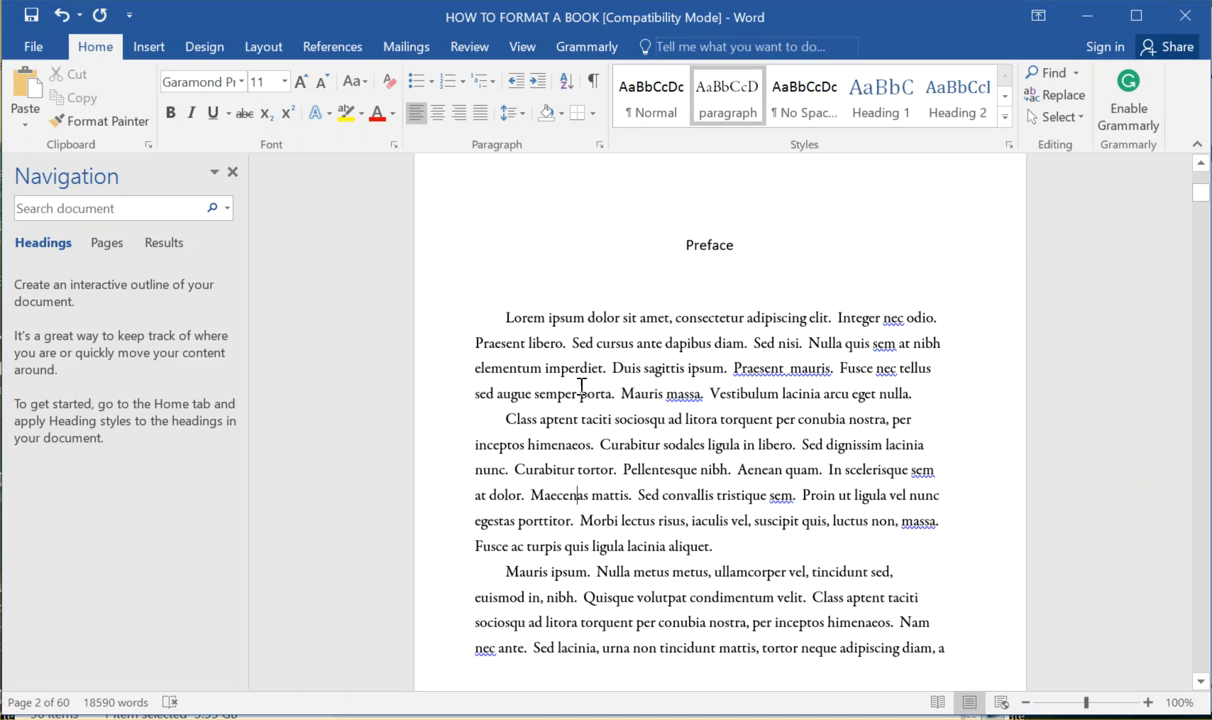
# Justify the first two body paragraphs of the Preface.
pyautogui.scroll(-2, 550, 400)
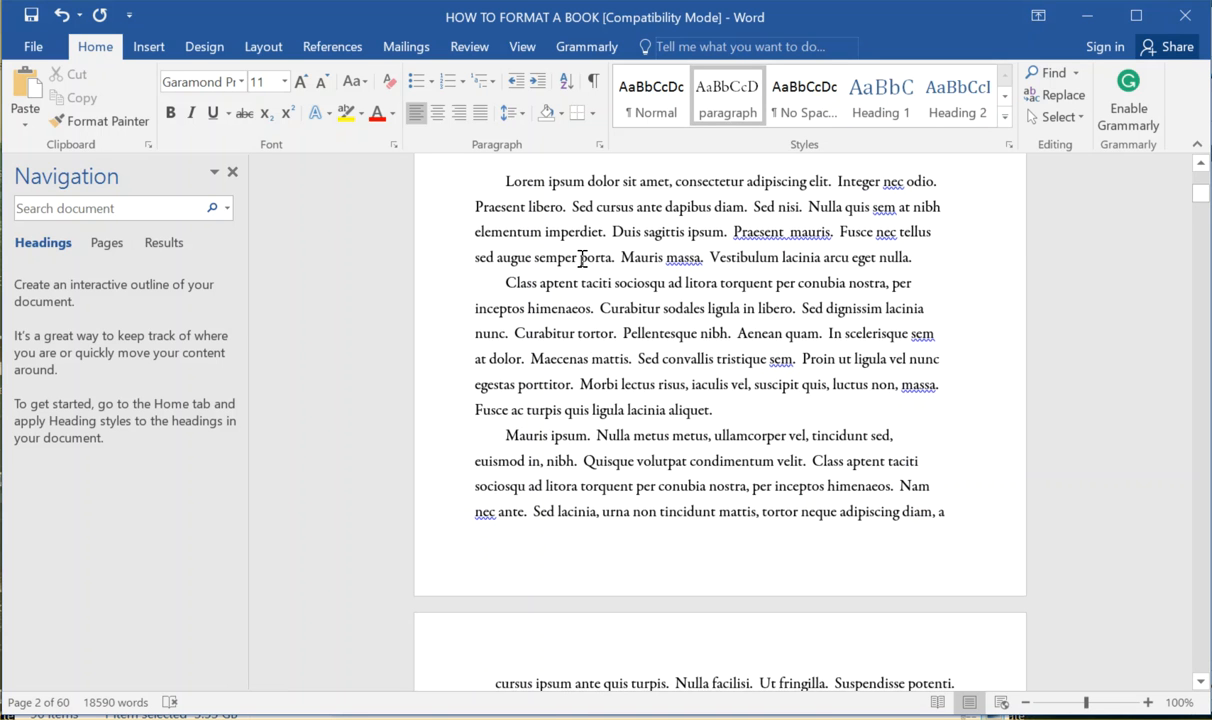
pyautogui.scroll(-9, 609, 398)
pyautogui.moveTo(1200, 200); pyautogui.dragTo(1200, 172)
pyautogui.scroll(-10, 885, 397)
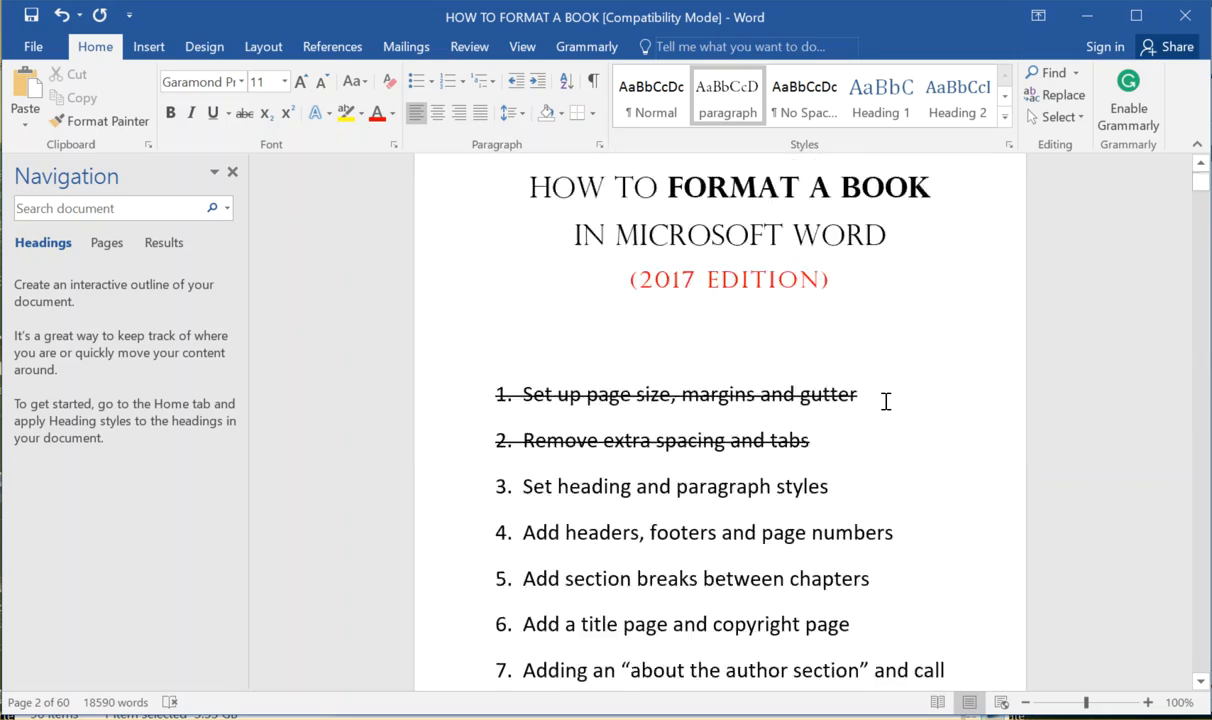
pyautogui.scroll(-15, 811, 461)
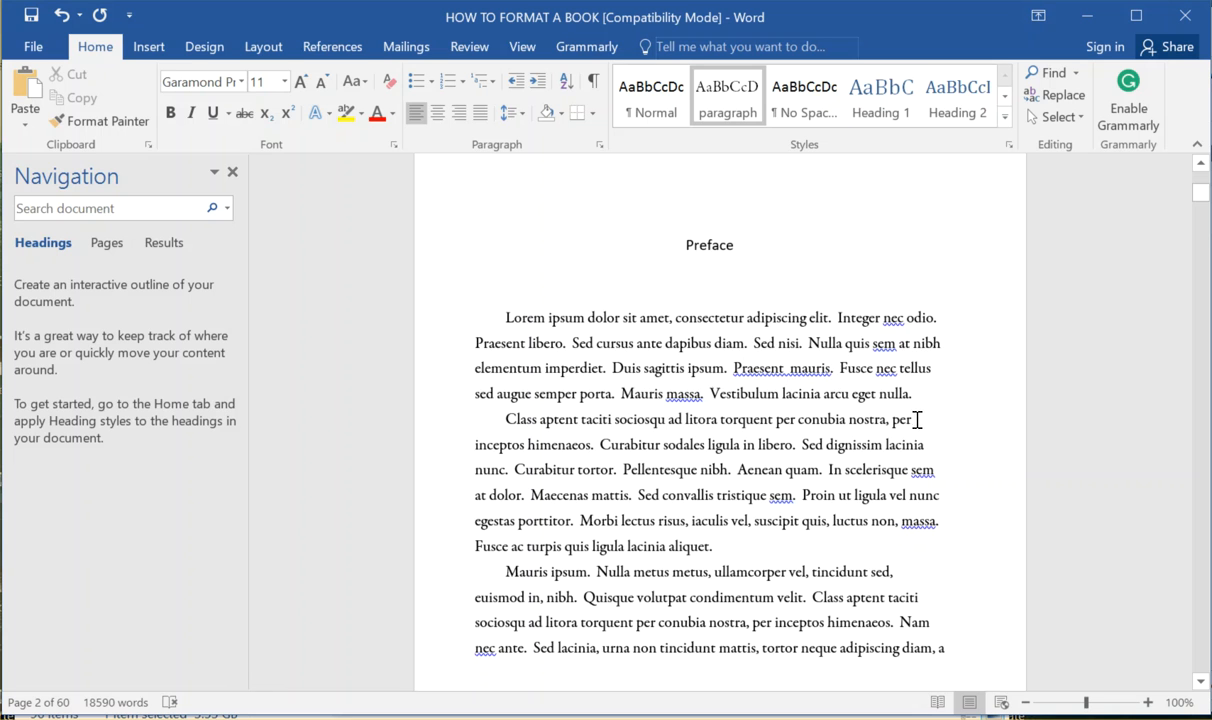
pyautogui.moveTo(467, 305); pyautogui.dragTo(936, 420)
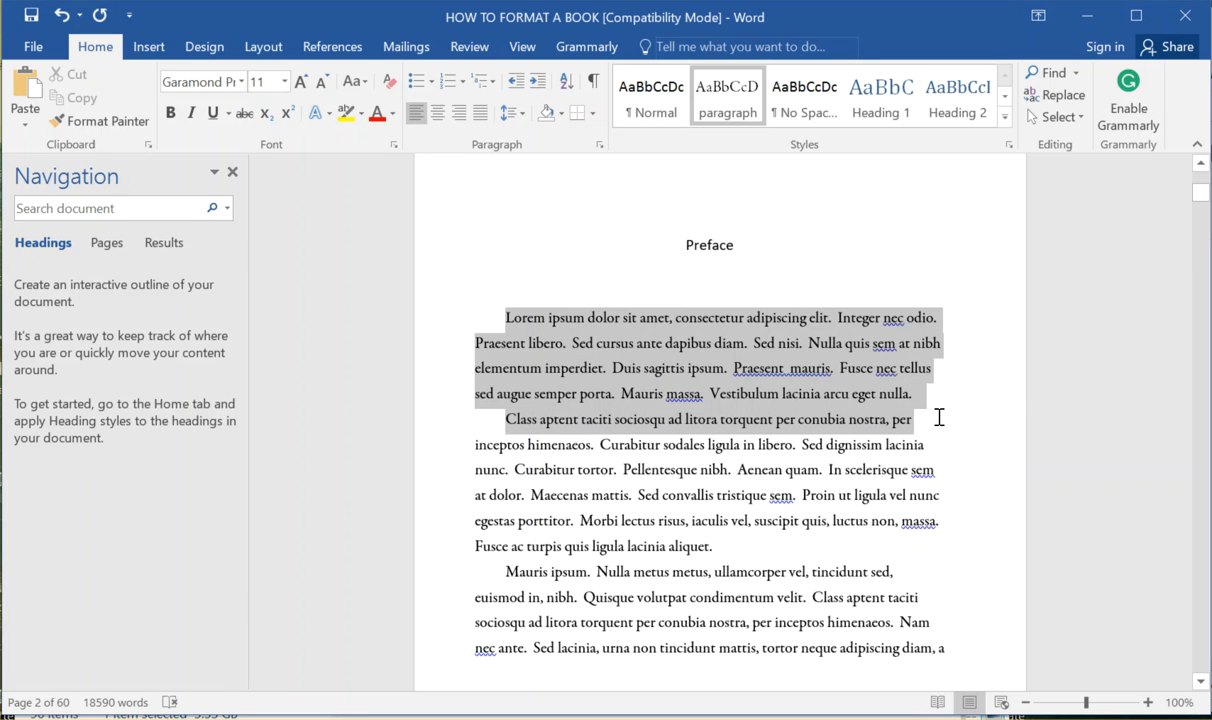
pyautogui.click(481, 117)
pyautogui.click(756, 369)
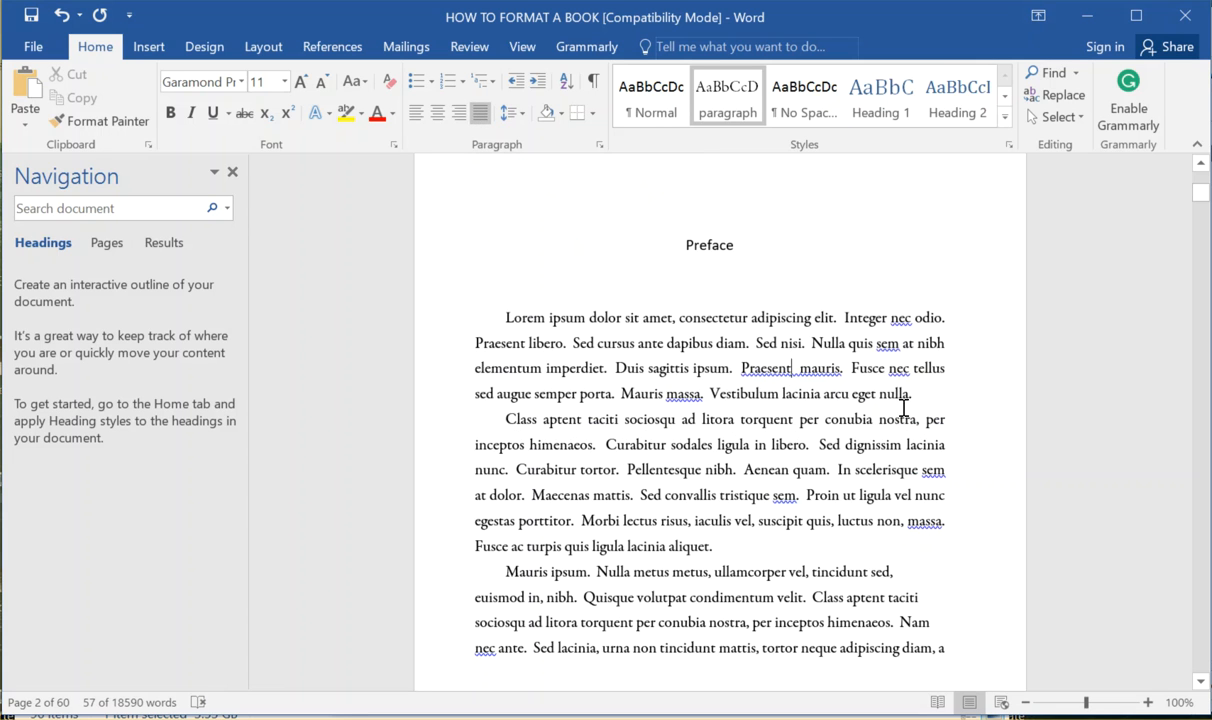
# Justify the first Preface paragraph and update the "paragraph" style to match it.
pyautogui.moveTo(497, 318); pyautogui.dragTo(920, 398)
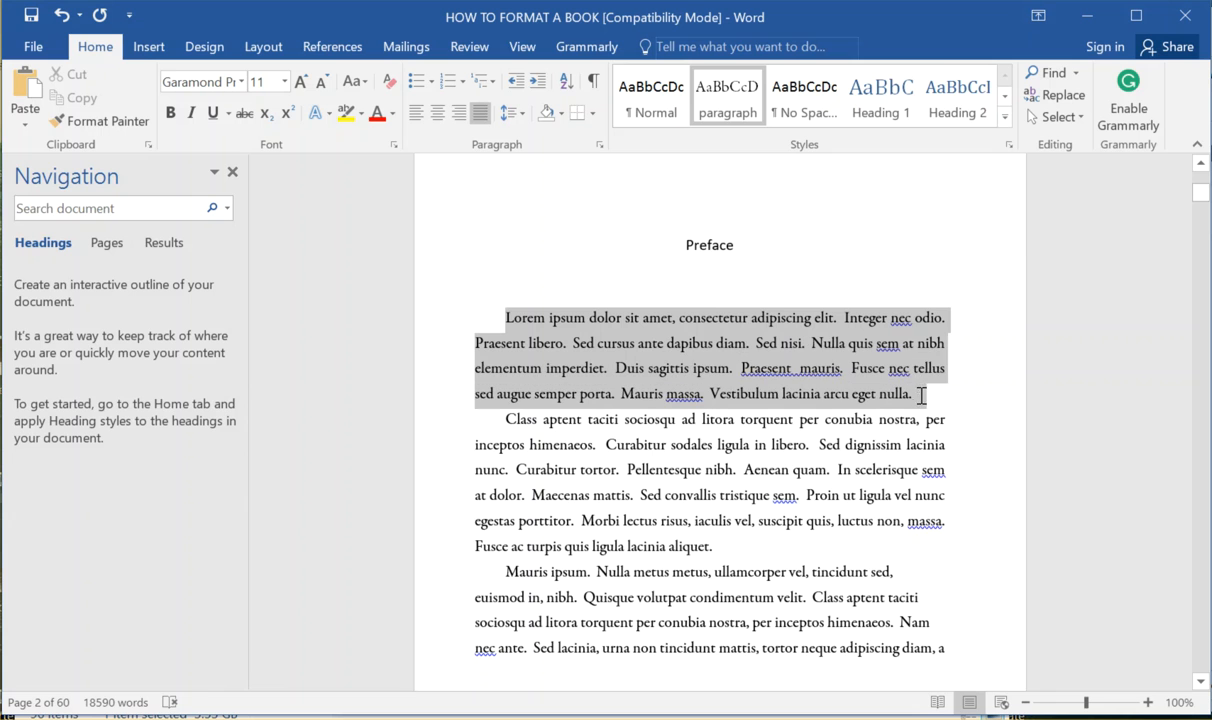
pyautogui.click(730, 108)
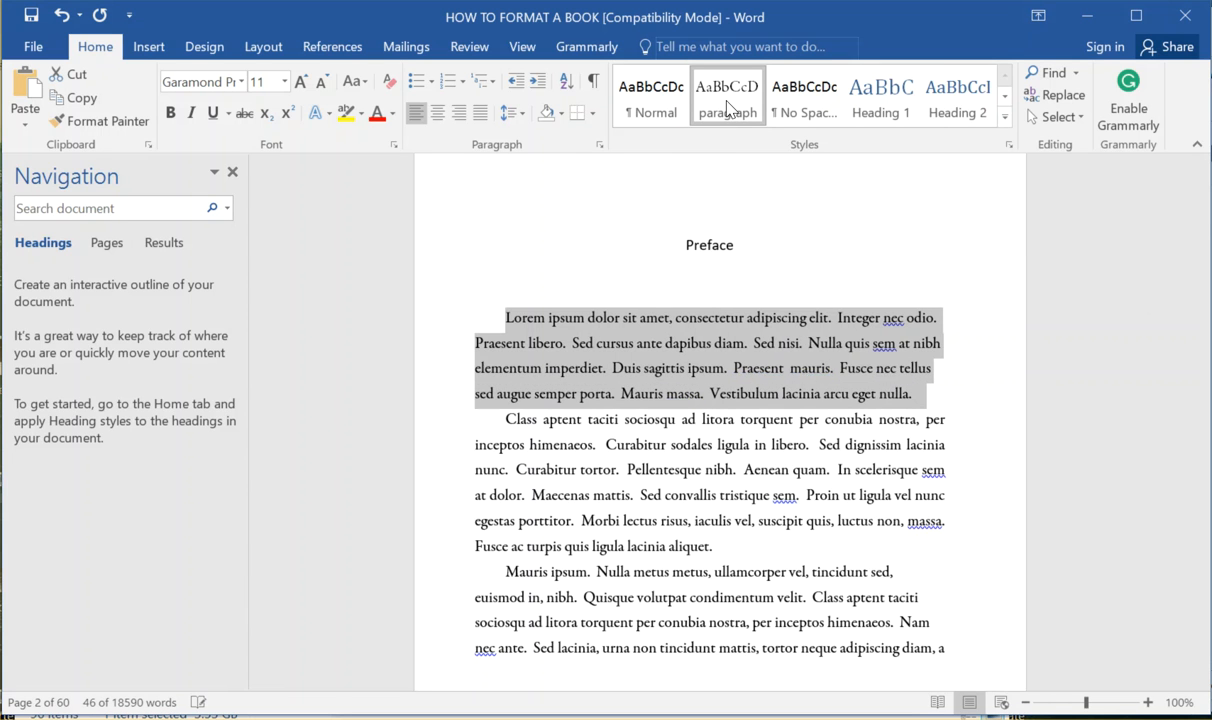
pyautogui.moveTo(920, 392); pyautogui.dragTo(476, 317)
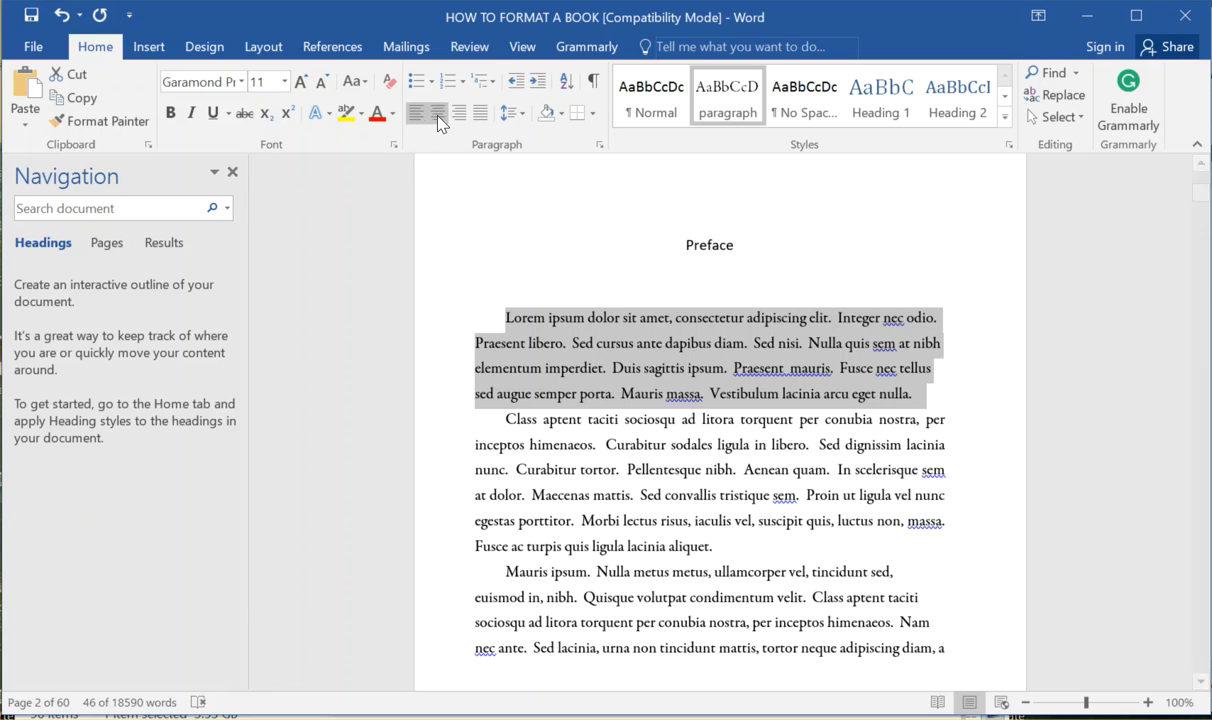
pyautogui.click(480, 114)
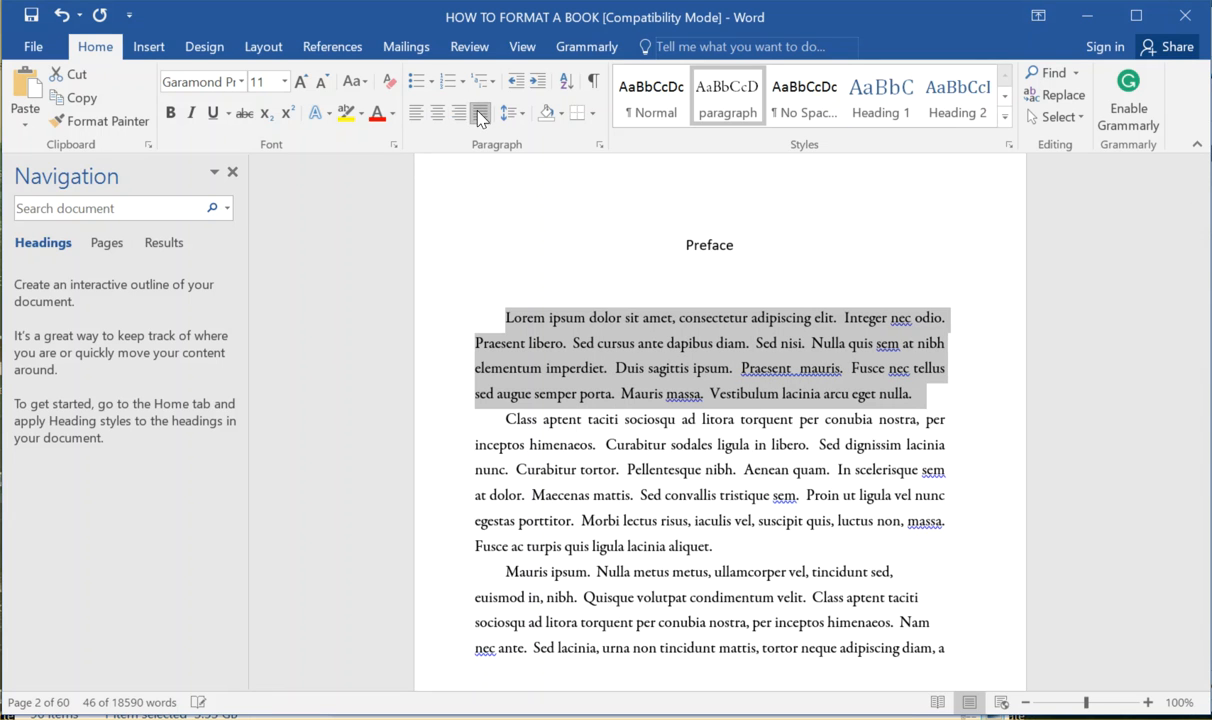
pyautogui.rightClick(733, 97)
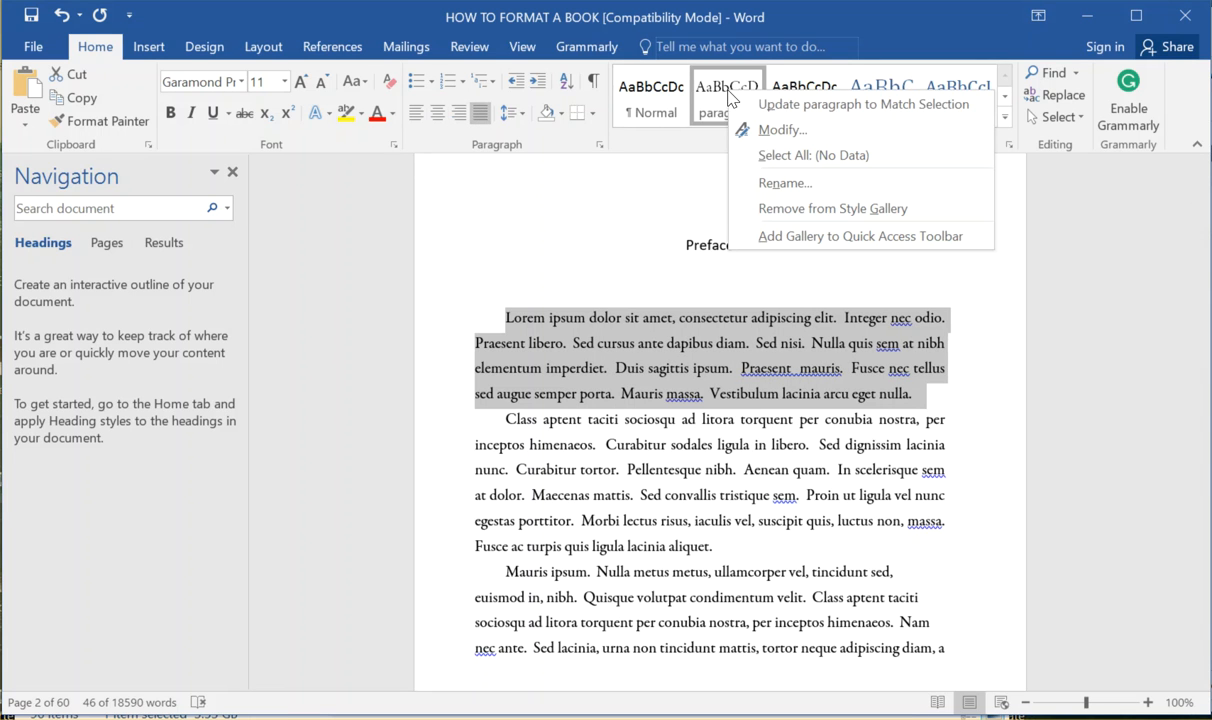
pyautogui.click(864, 104)
pyautogui.click(699, 344)
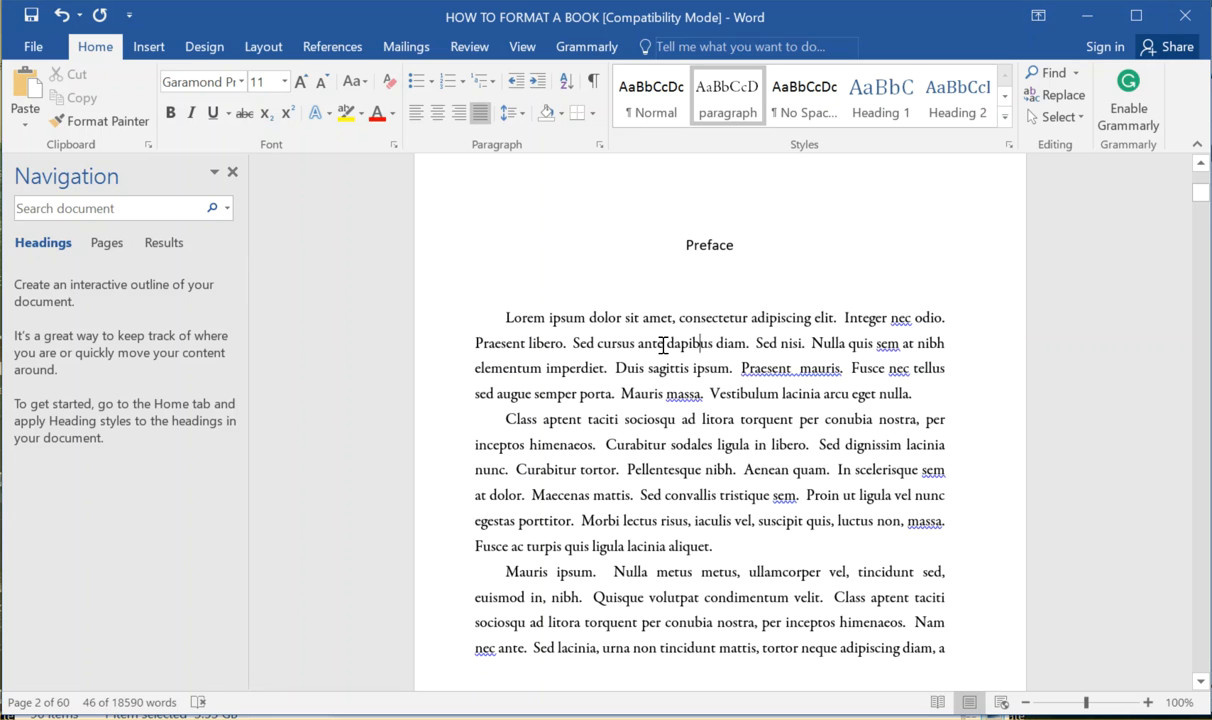
# Examine the body text of the Preface pages for justified alignment.
pyautogui.rightClick(662, 346)
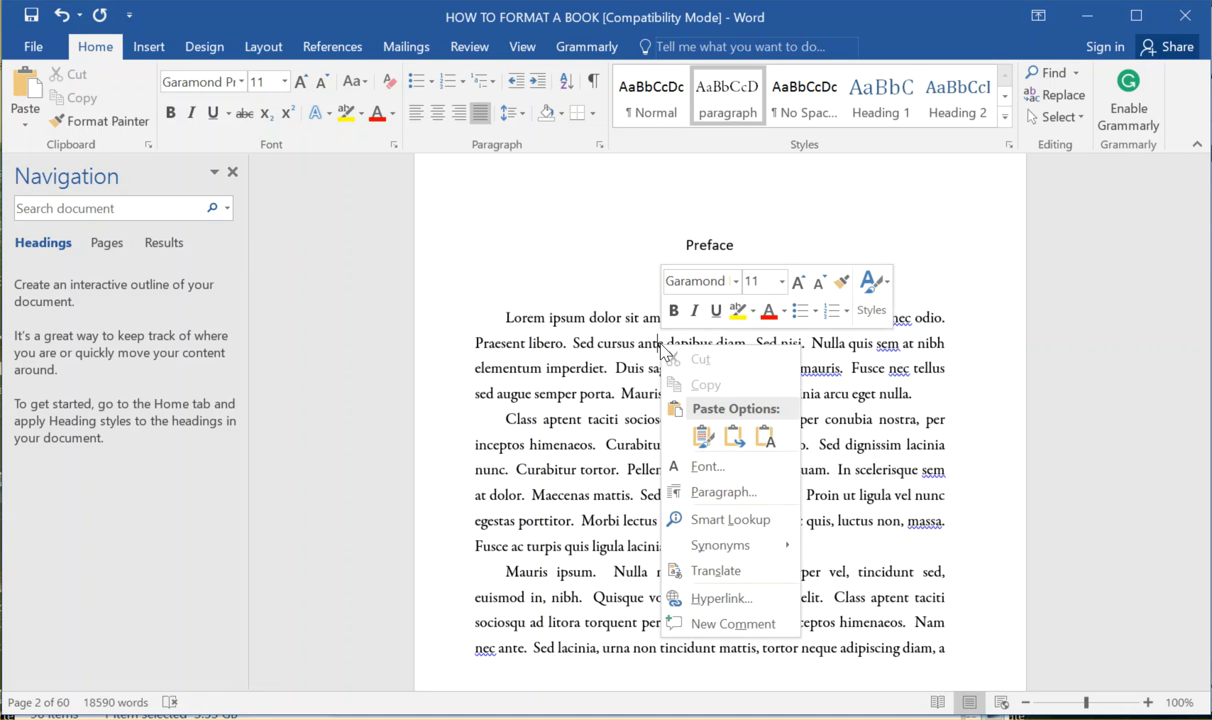
pyautogui.click(579, 335)
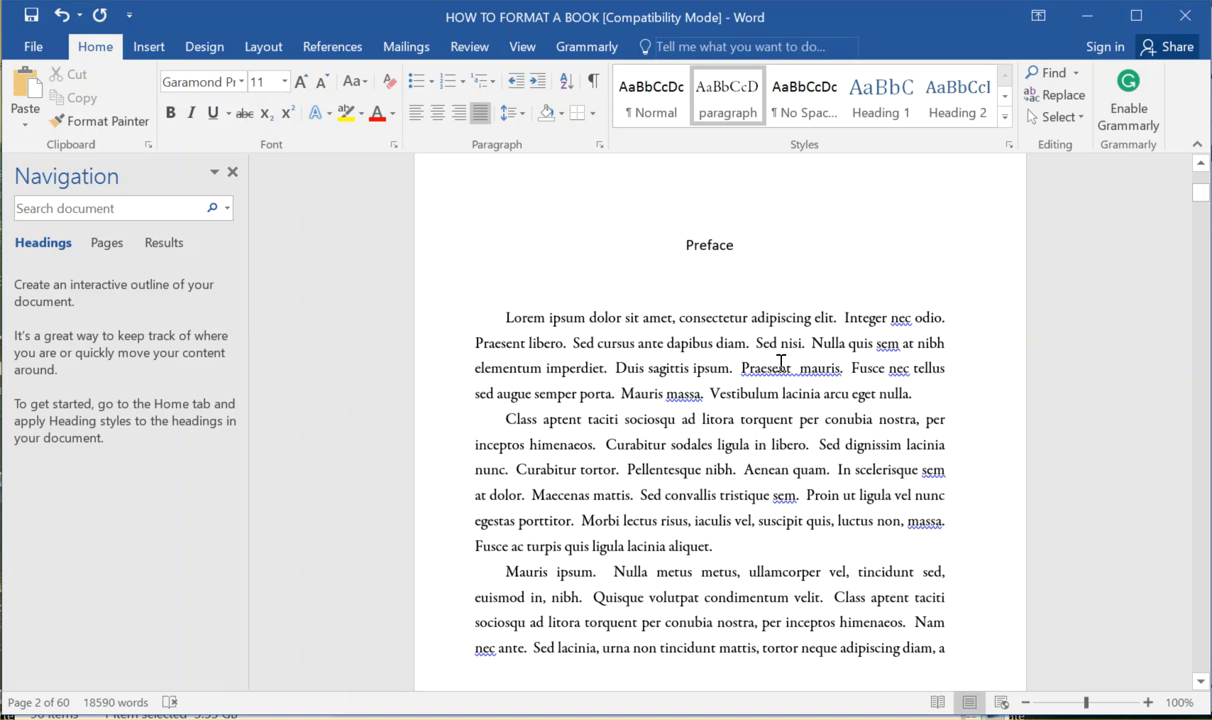
pyautogui.click(565, 345)
pyautogui.scroll(-3, 538, 549)
pyautogui.scroll(3, 560, 500)
pyautogui.click(661, 343)
pyautogui.scroll(-11, 631, 417)
pyautogui.scroll(7, 642, 392)
pyautogui.scroll(4, 620, 400)
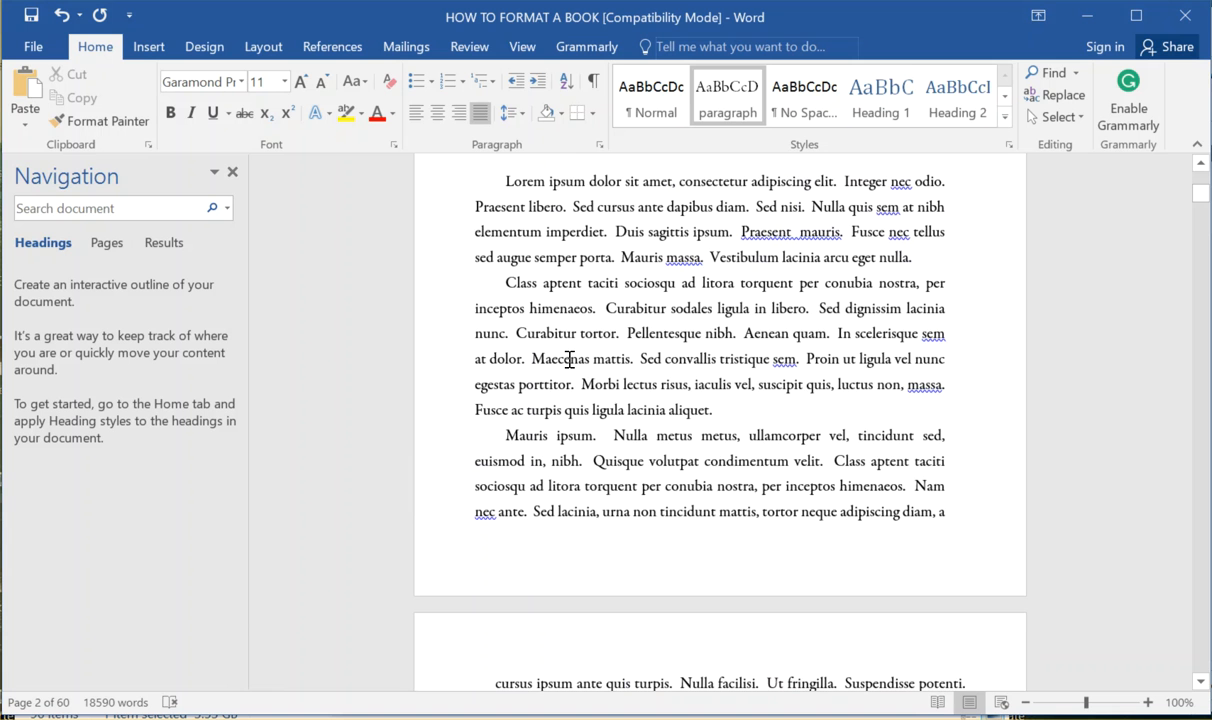
pyautogui.scroll(5, 569, 359)
pyautogui.scroll(-2, 565, 380)
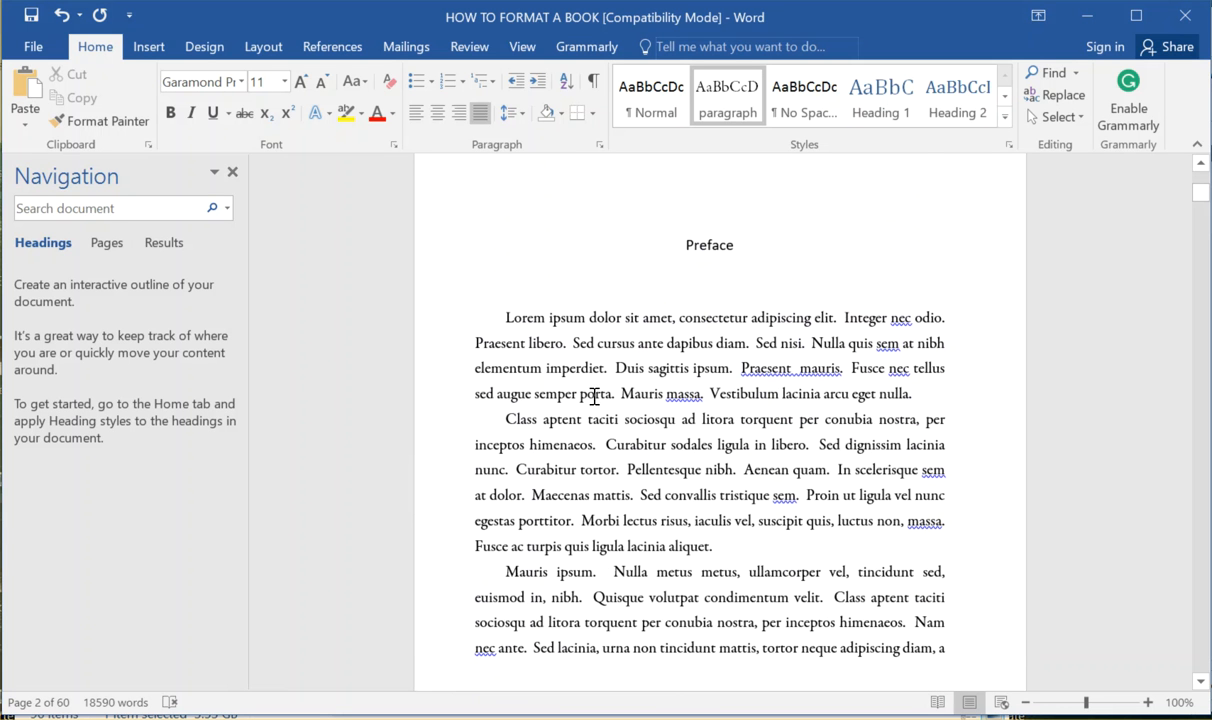
# Remove the first-line indent from the first Preface paragraph.
pyautogui.moveTo(938, 395); pyautogui.dragTo(478, 318)
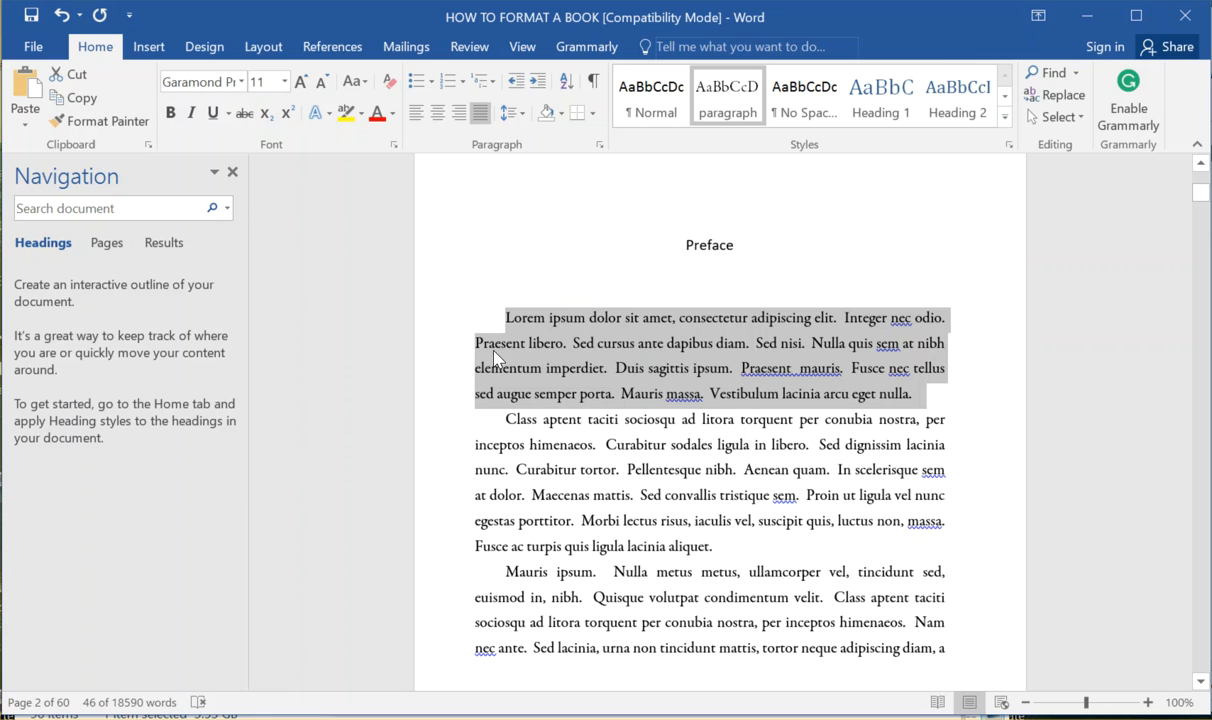
pyautogui.click(518, 114)
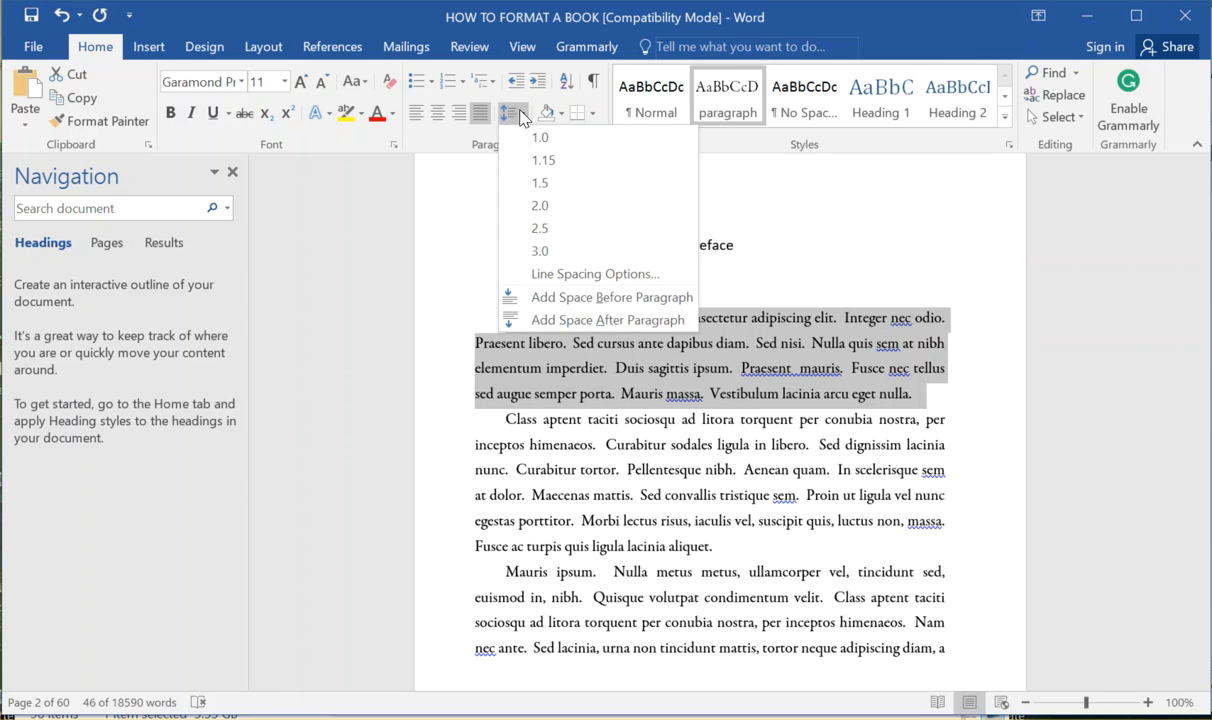
pyautogui.click(583, 278)
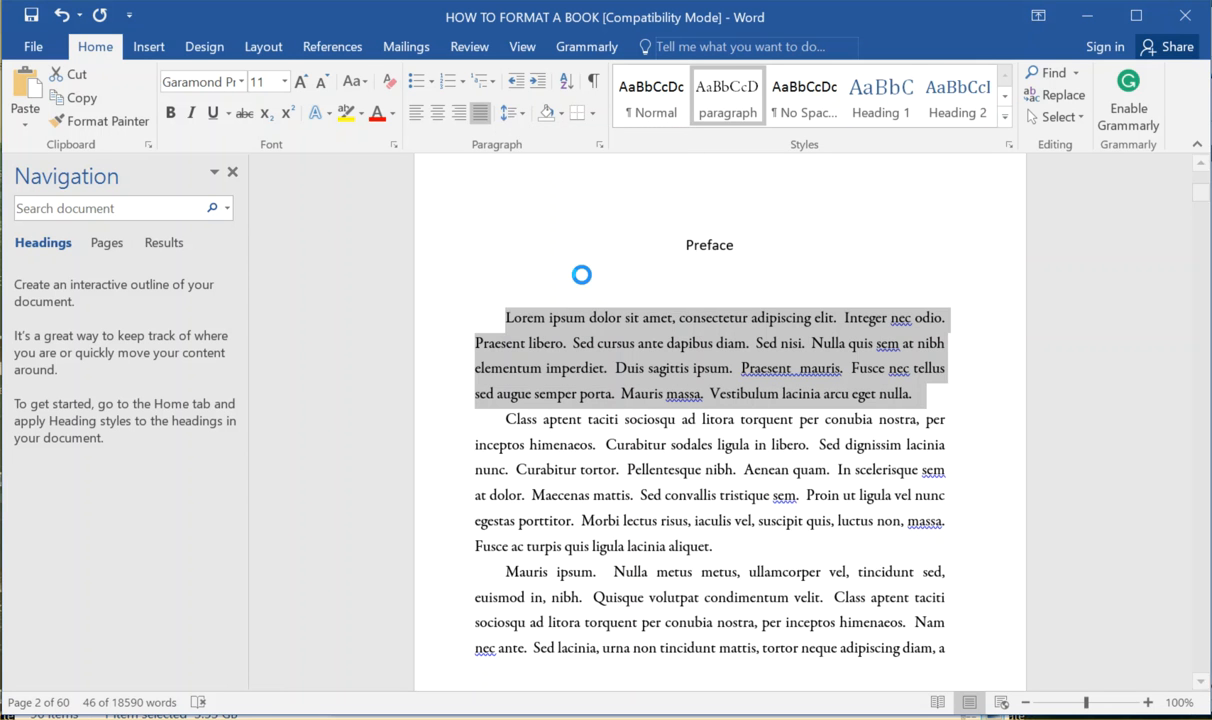
pyautogui.click(807, 281)
pyautogui.click(807, 281)
pyautogui.click(807, 281)
pyautogui.click(684, 627)
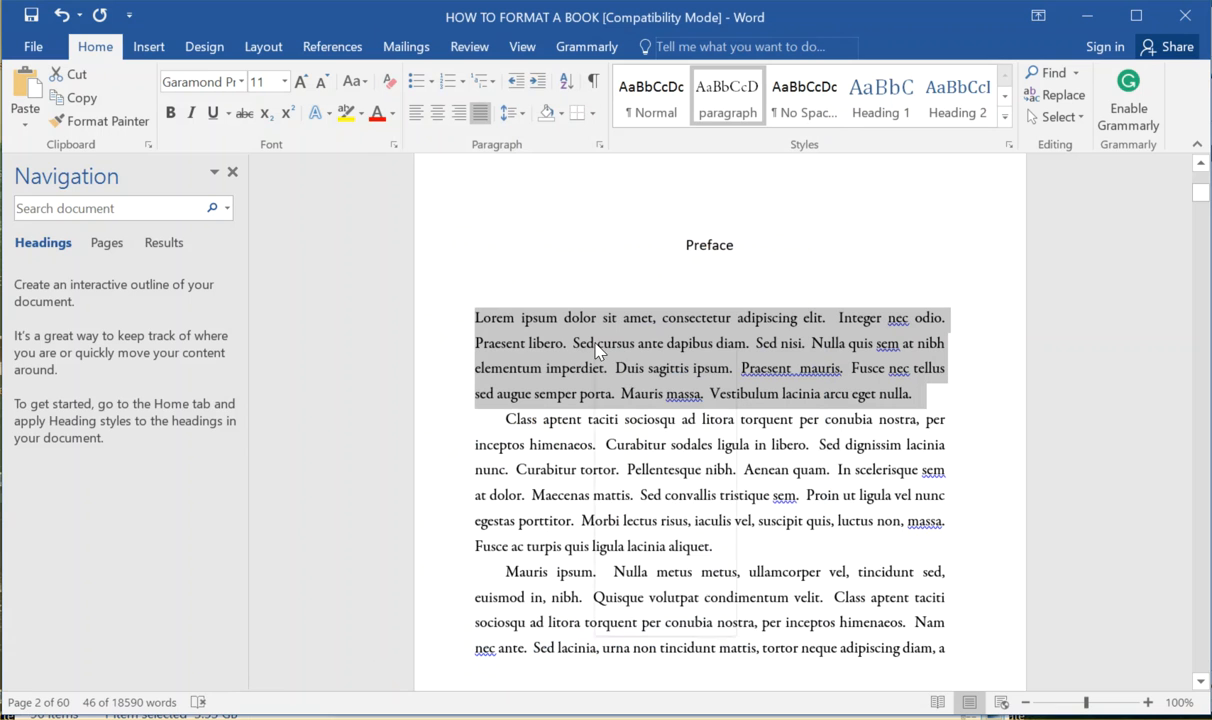
pyautogui.rightClick(597, 348)
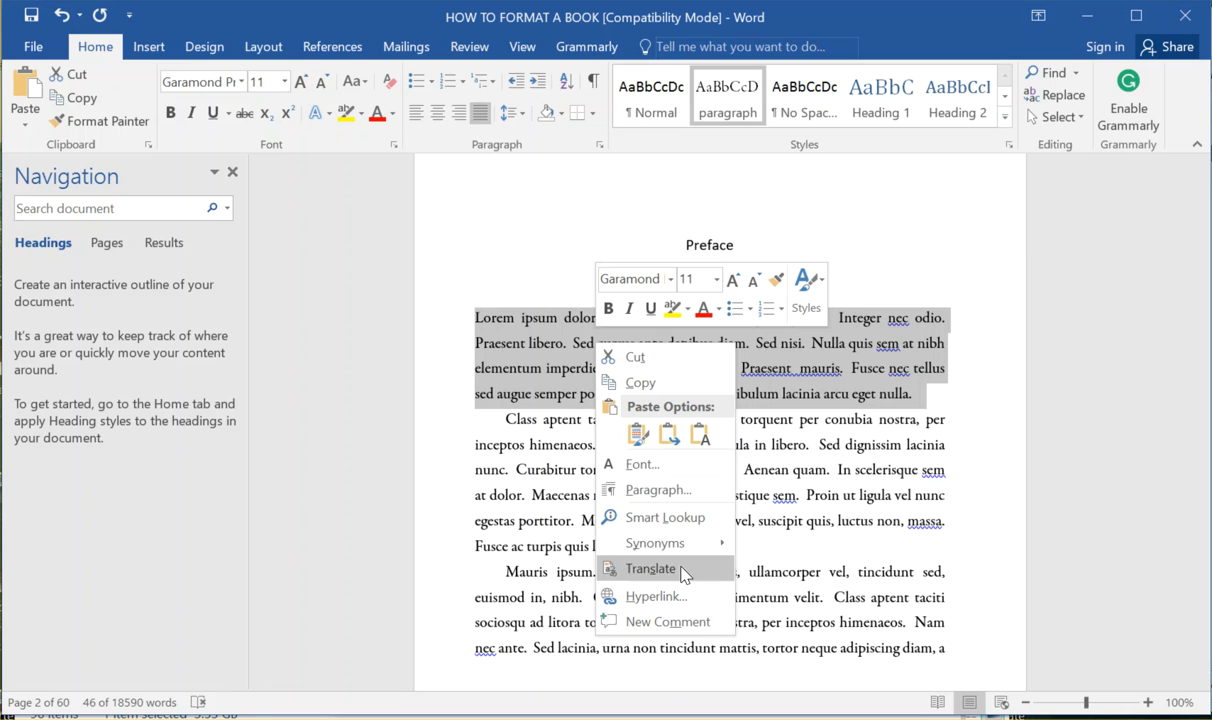
pyautogui.click(532, 343)
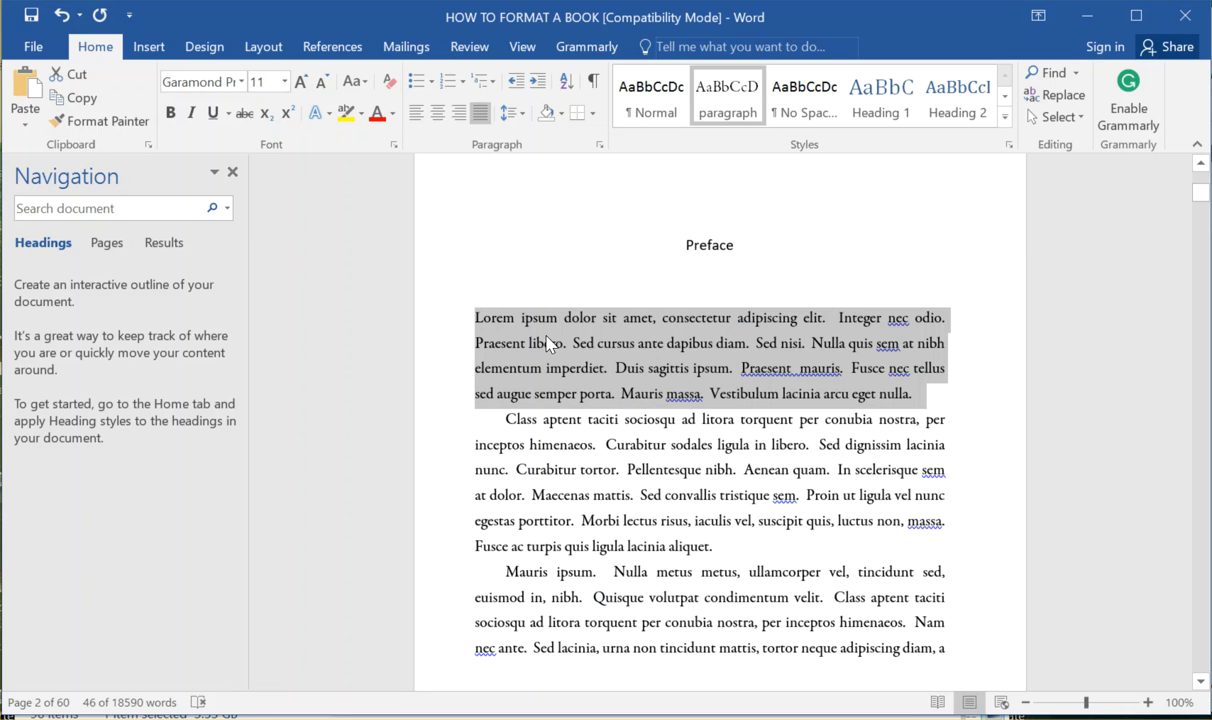
pyautogui.rightClick(548, 354)
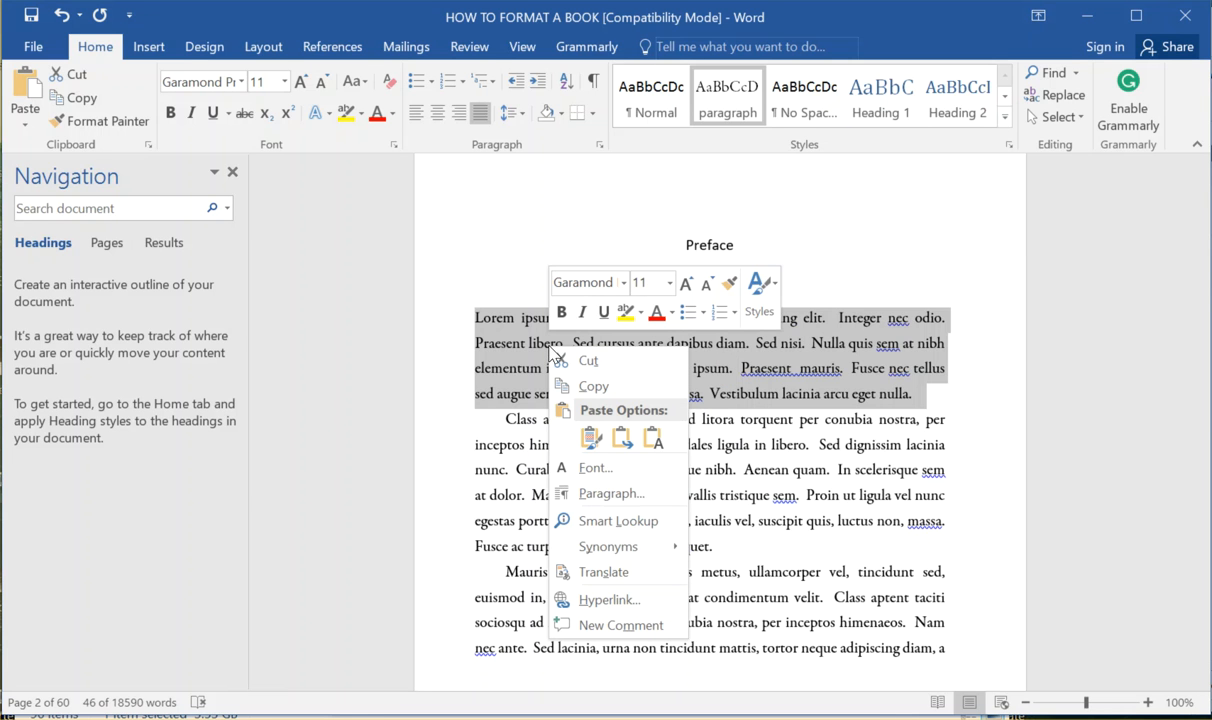
pyautogui.click(763, 315)
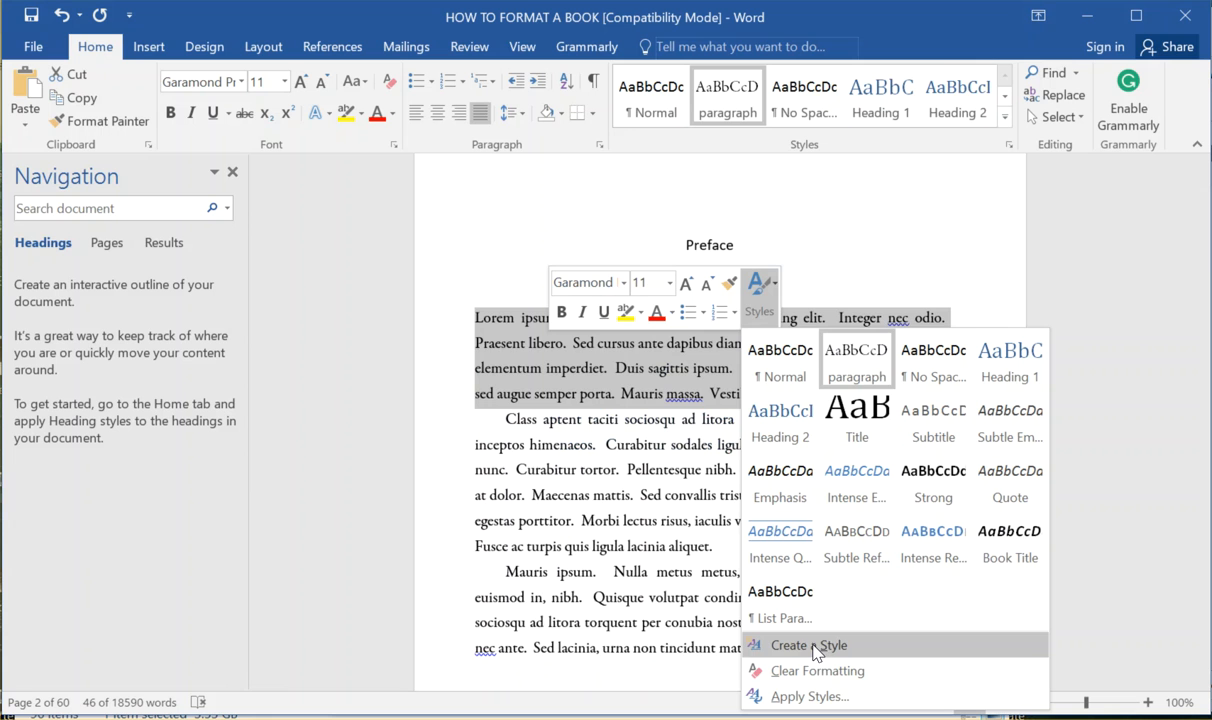
pyautogui.click(641, 399)
pyautogui.rightClick(616, 351)
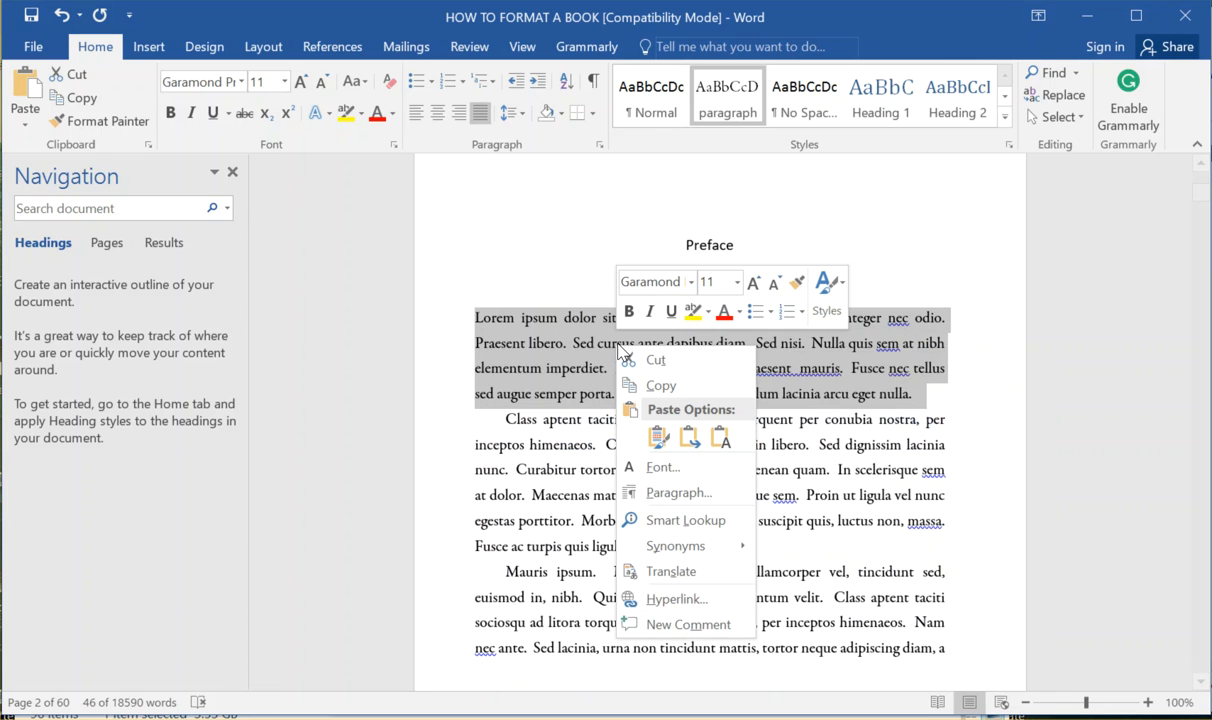
pyautogui.moveTo(699, 557)
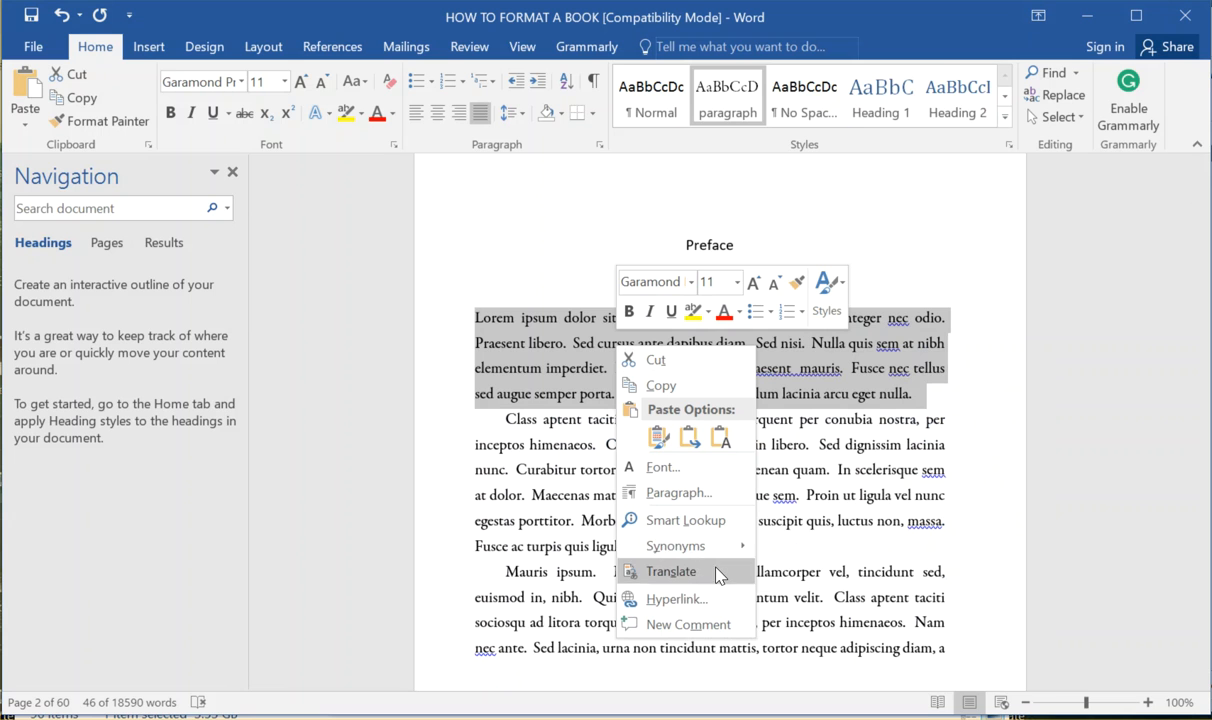
pyautogui.press('Escape')
# Create a new style named "Firstparagraph" from the formatting of the first Preface paragraph.
pyautogui.rightClick(593, 349)
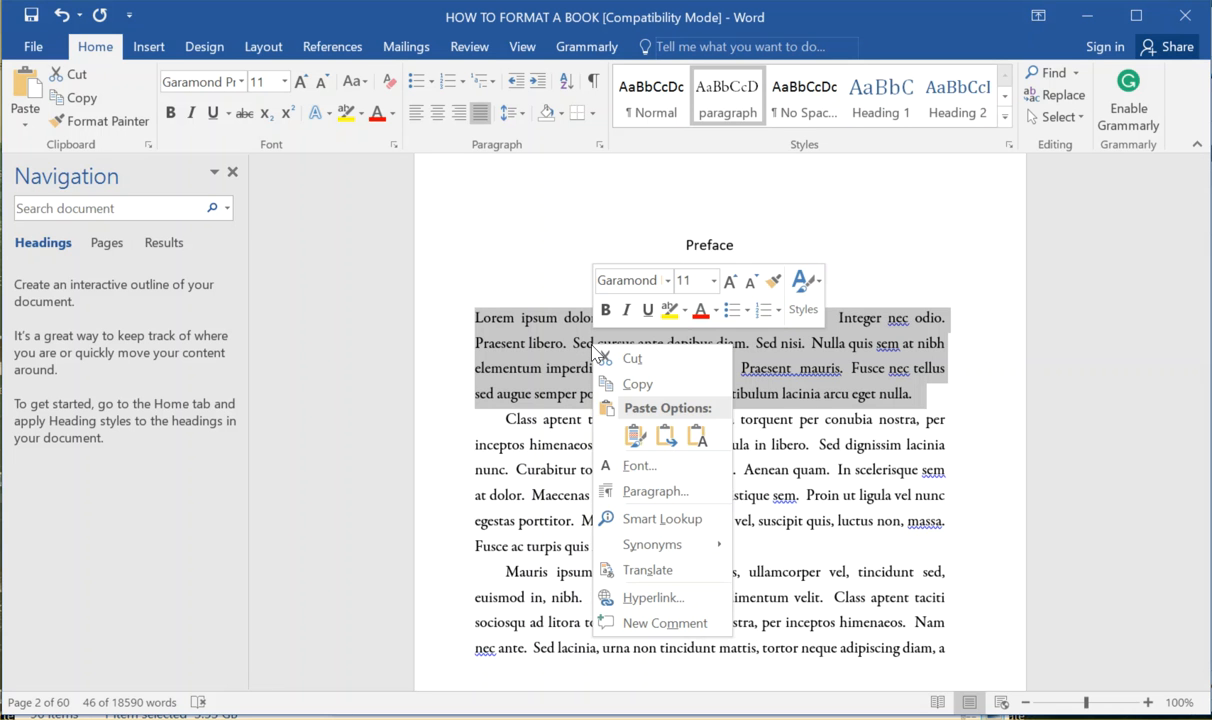
pyautogui.click(802, 290)
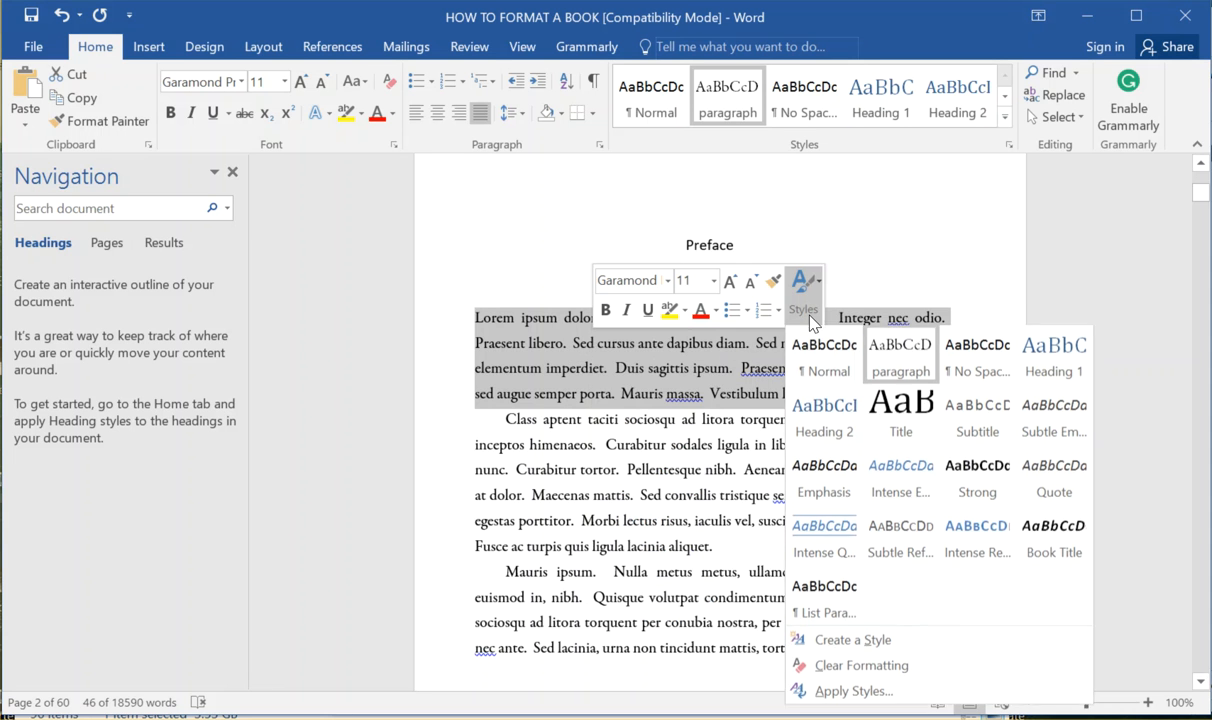
pyautogui.click(852, 644)
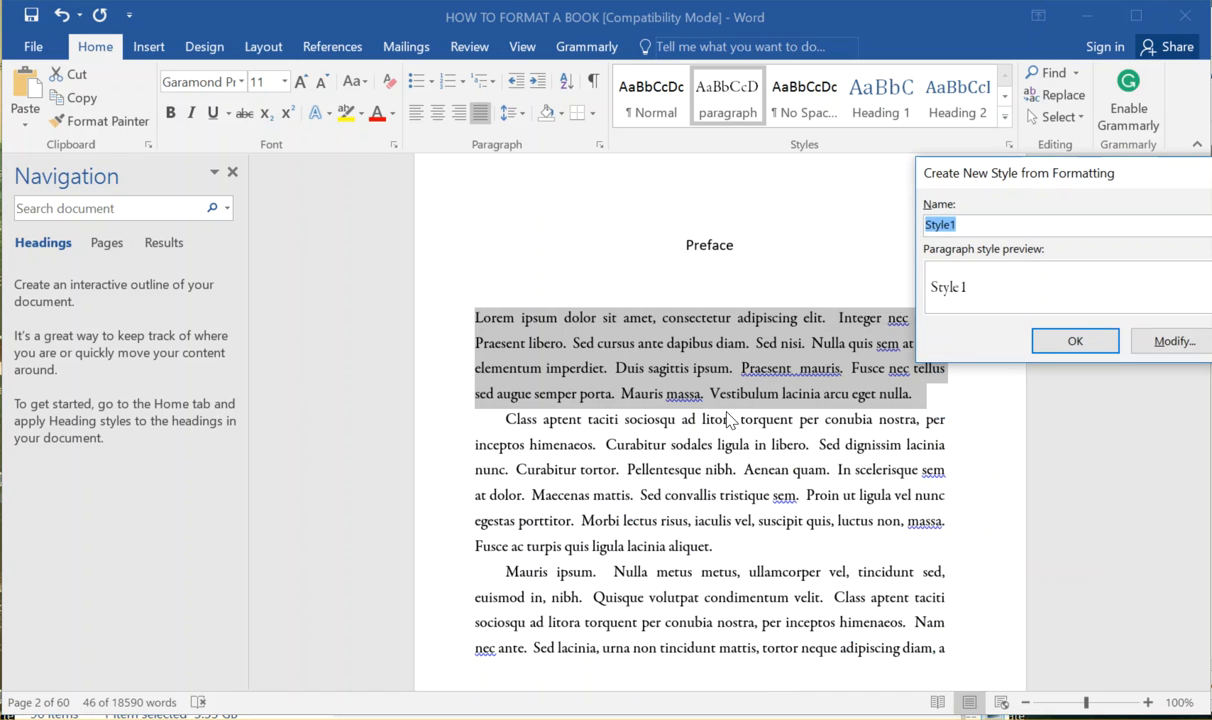
pyautogui.write('Firstparagraph')
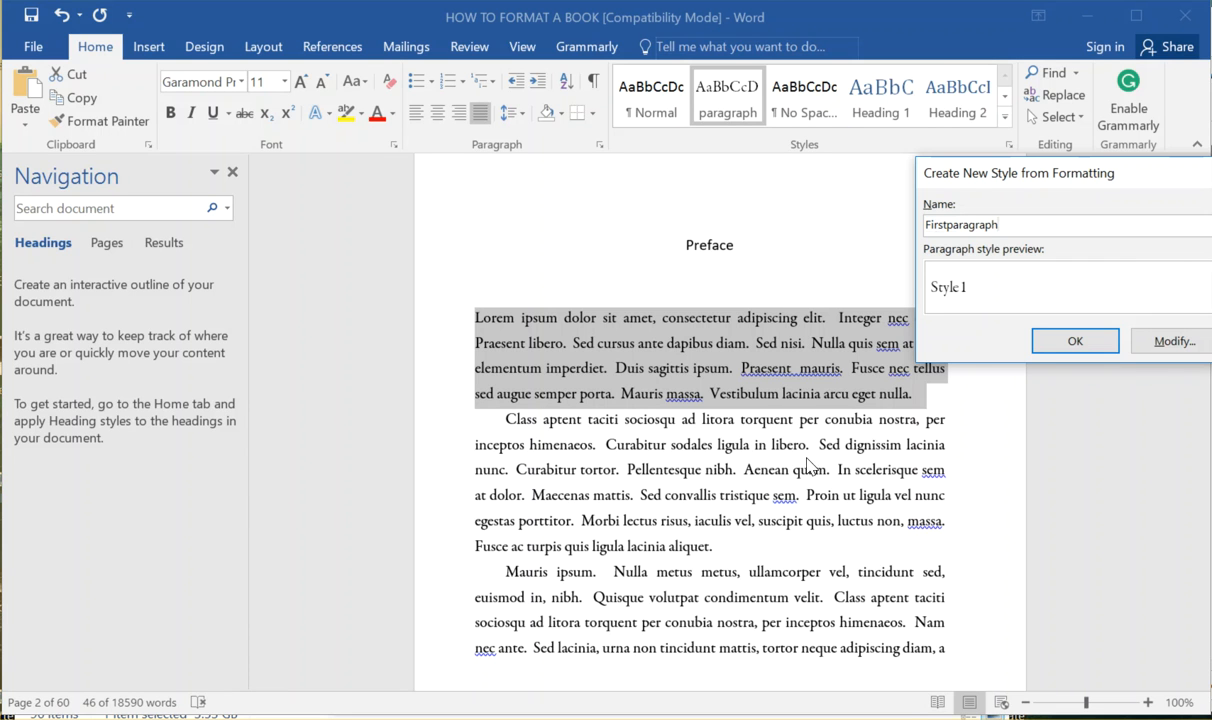
pyautogui.click(1073, 341)
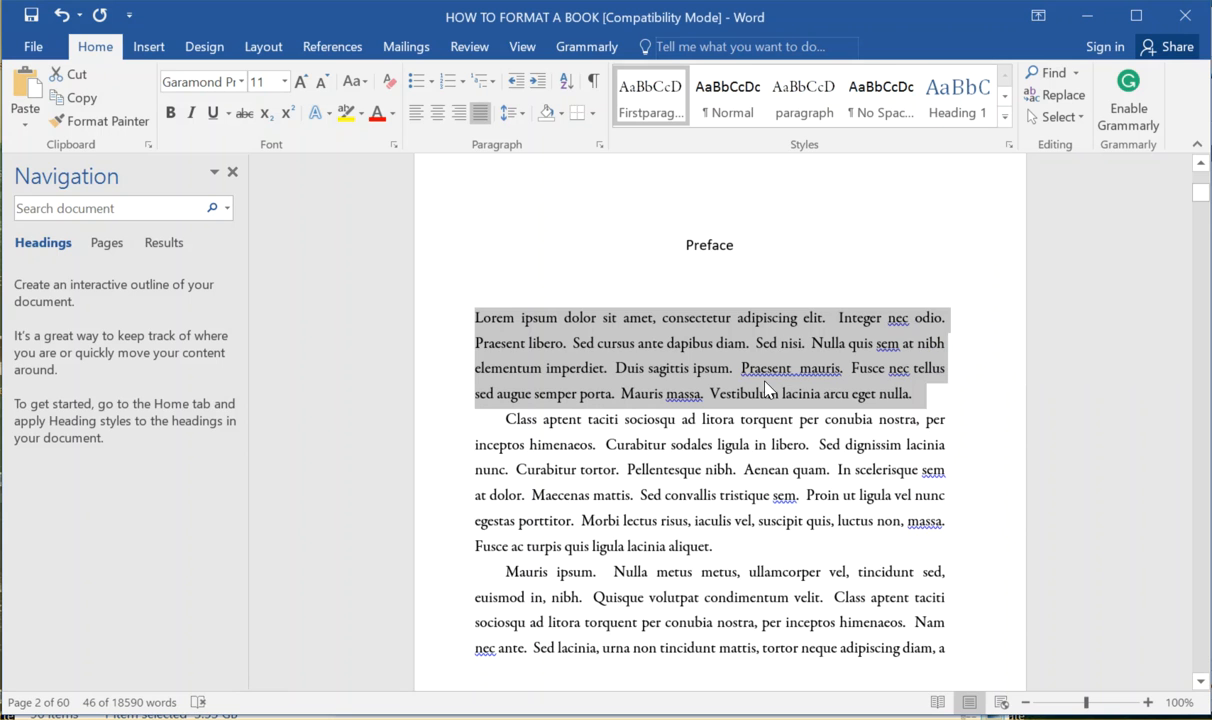
pyautogui.click(766, 380)
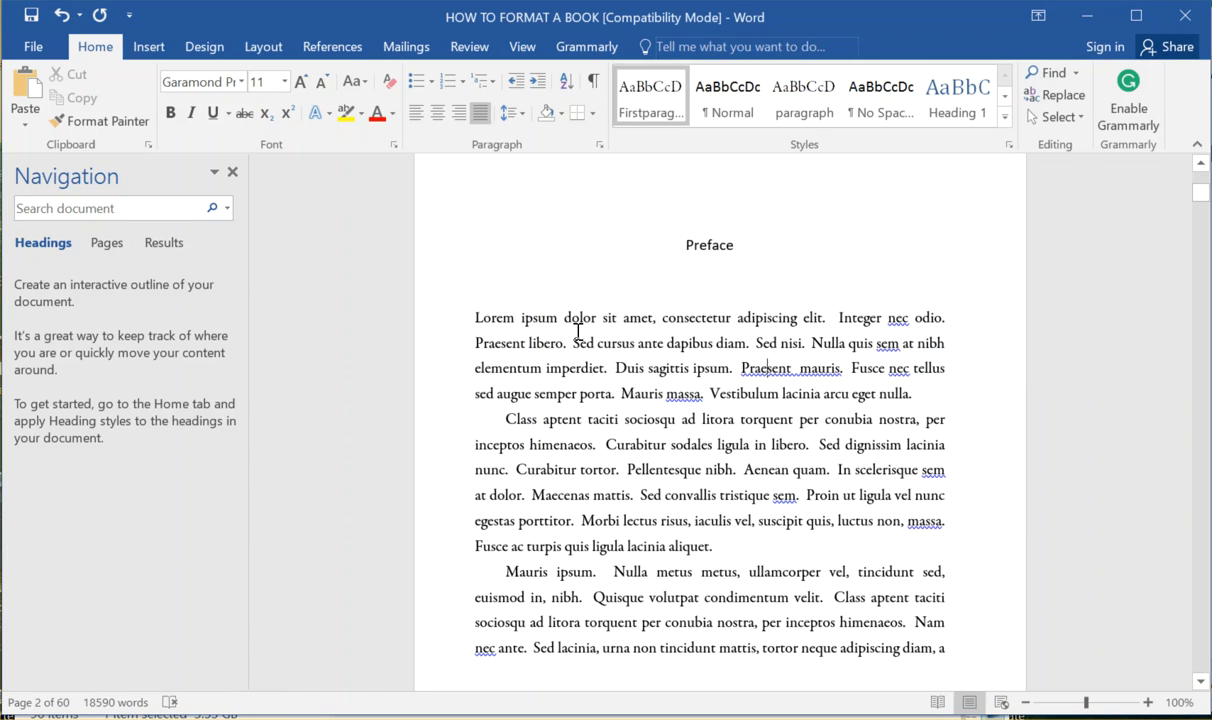
# Apply the "Firstparagraph" style to the opening paragraph after the CHAPTER ONE subtitle.
pyautogui.scroll(-15, 660, 269)
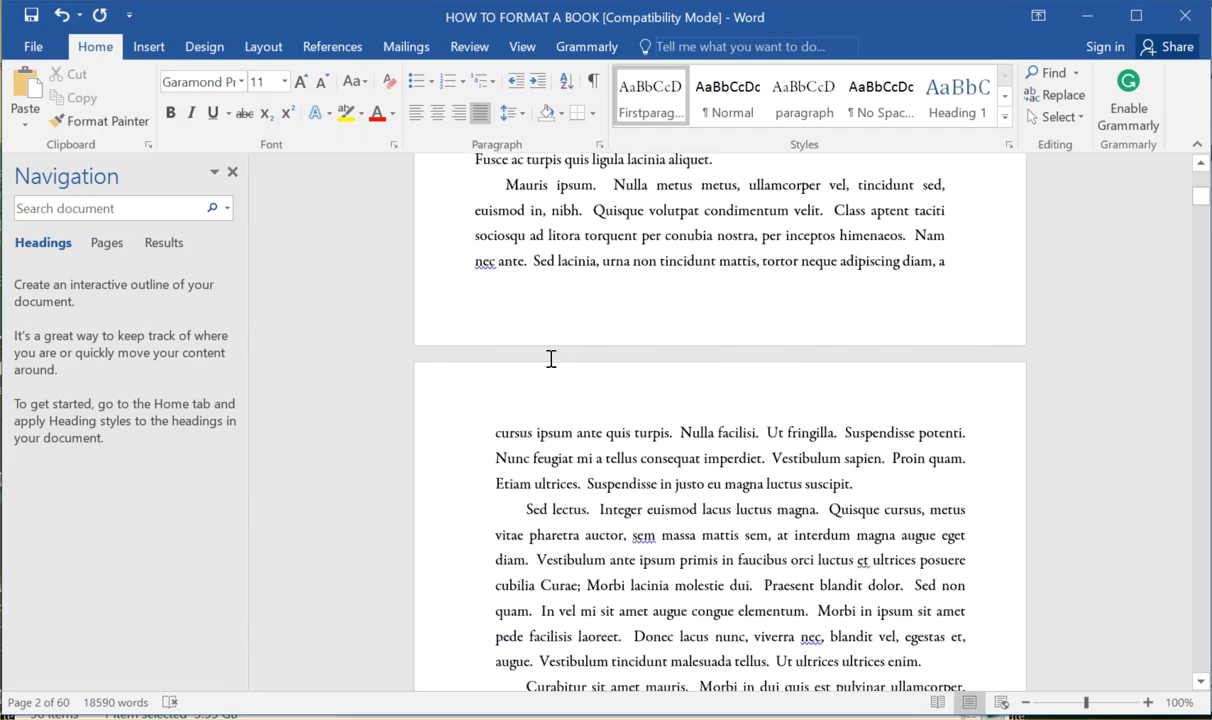
pyautogui.scroll(-15, 597, 452)
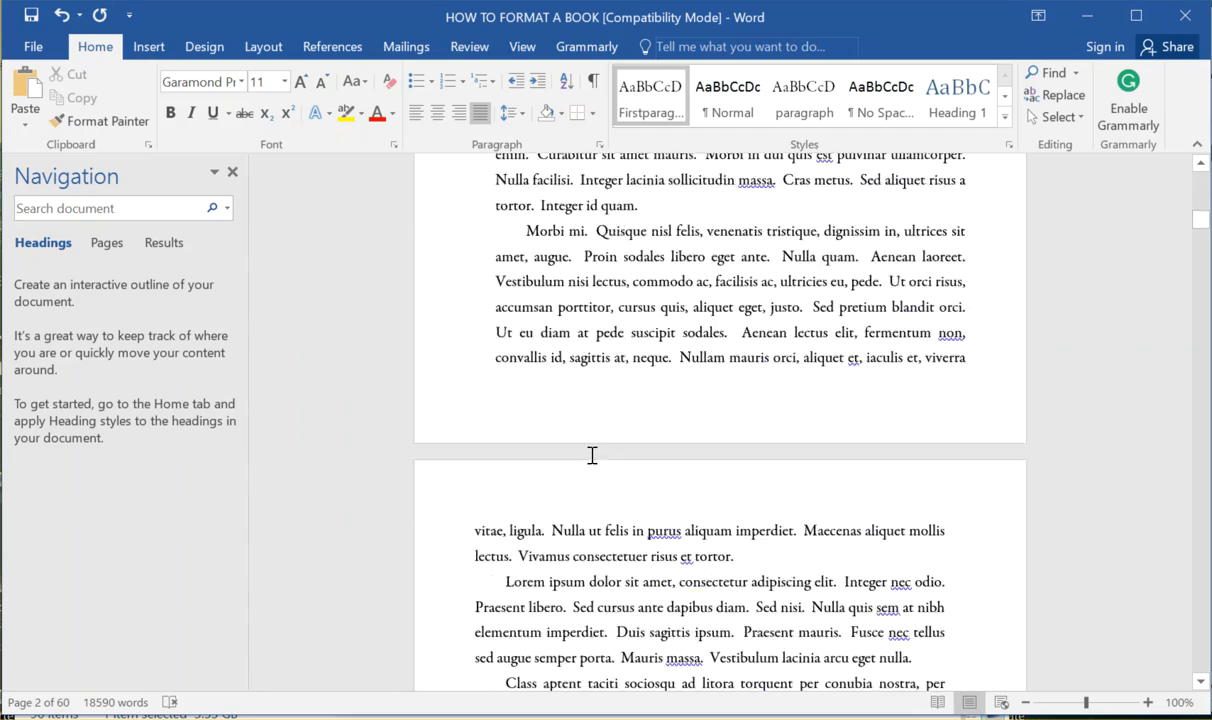
pyautogui.scroll(5, 590, 458)
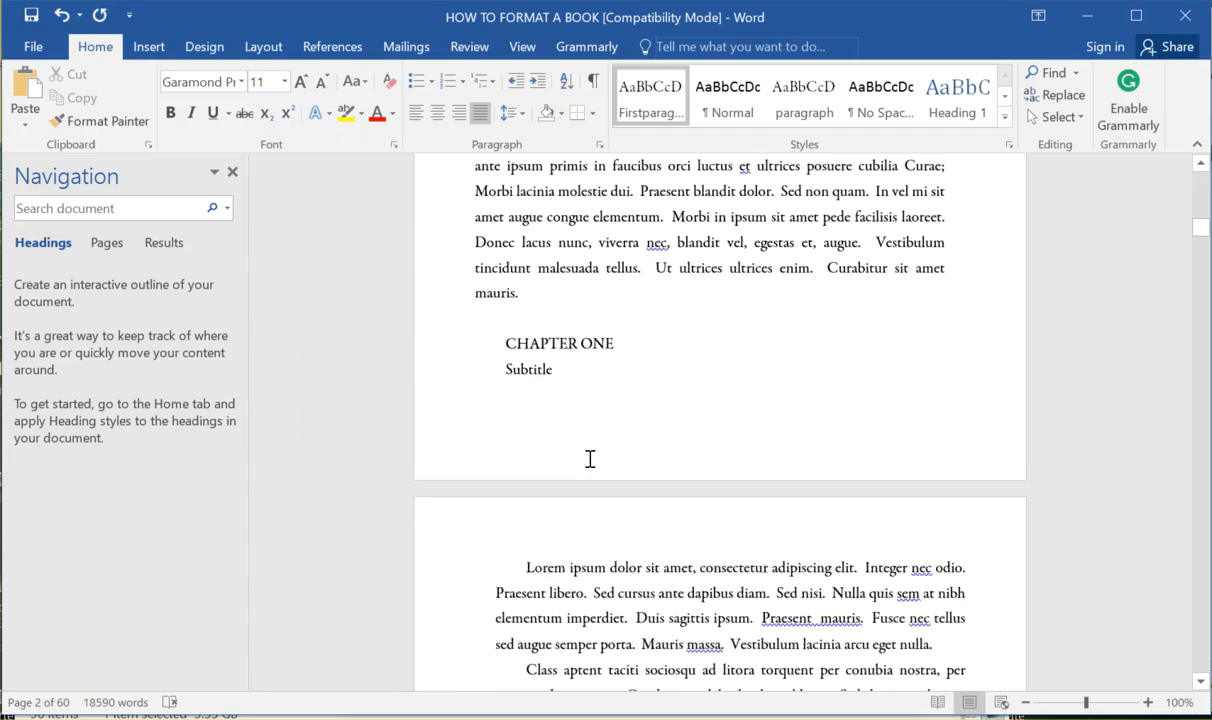
pyautogui.scroll(-4, 552, 425)
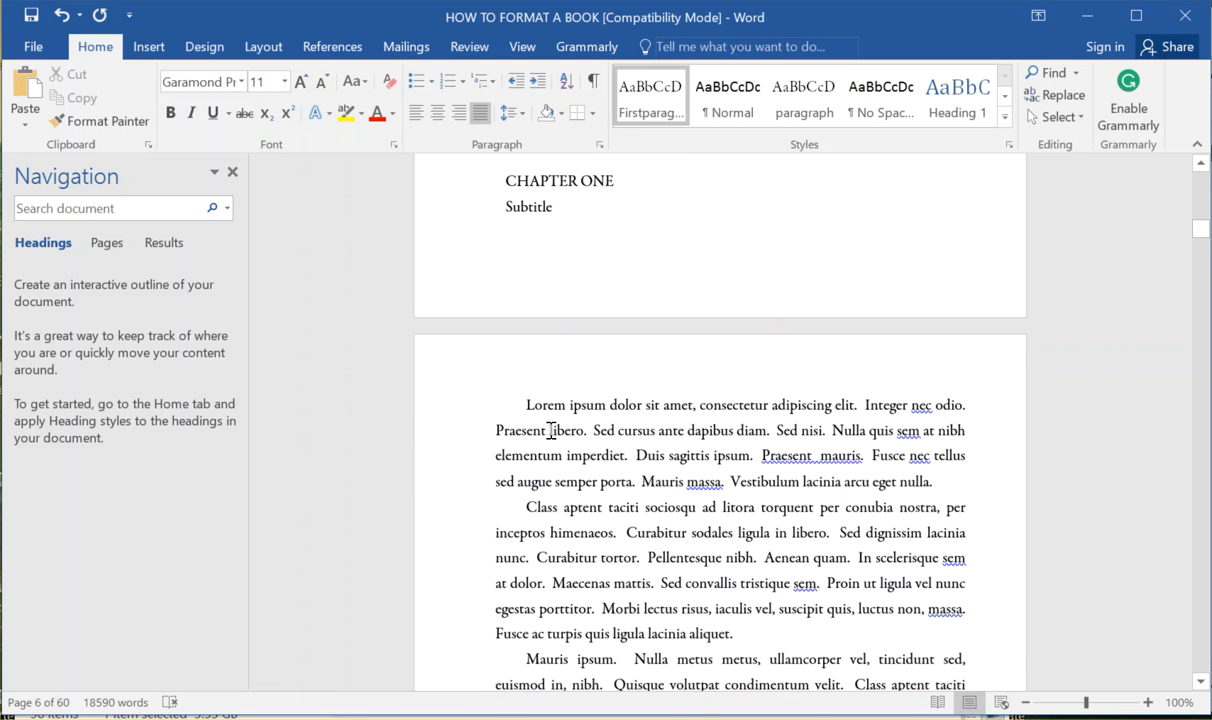
pyautogui.moveTo(519, 405); pyautogui.dragTo(944, 481)
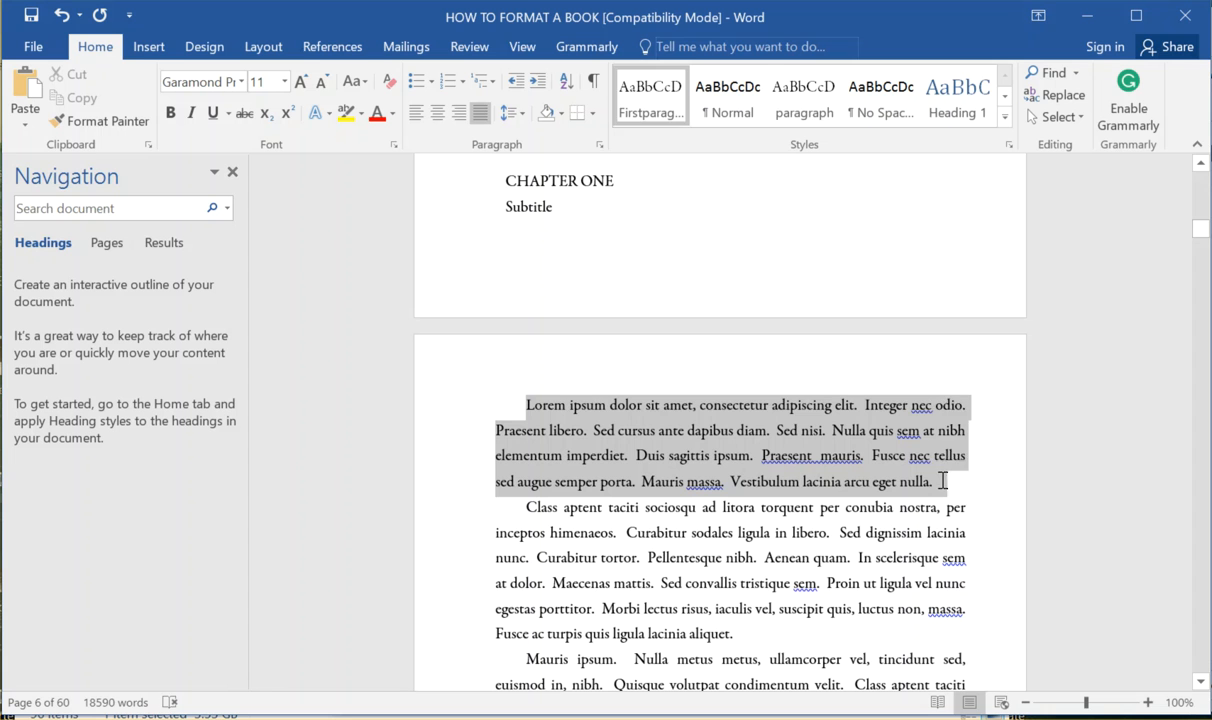
pyautogui.click(648, 112)
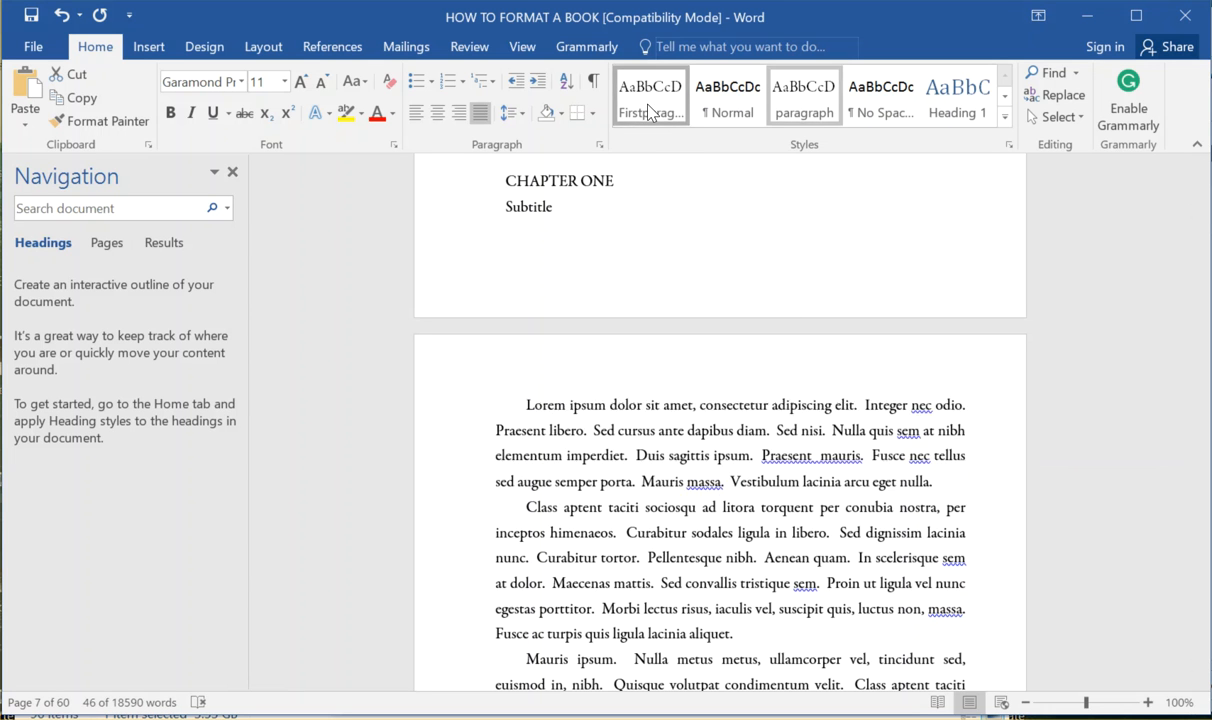
pyautogui.click(680, 455)
# Look at the CHAPTER ONE heading and return to checklist item 3, "Set heading and paragraph styles", on page 1.
pyautogui.scroll(3, 583, 375)
pyautogui.moveTo(508, 380); pyautogui.dragTo(618, 386)
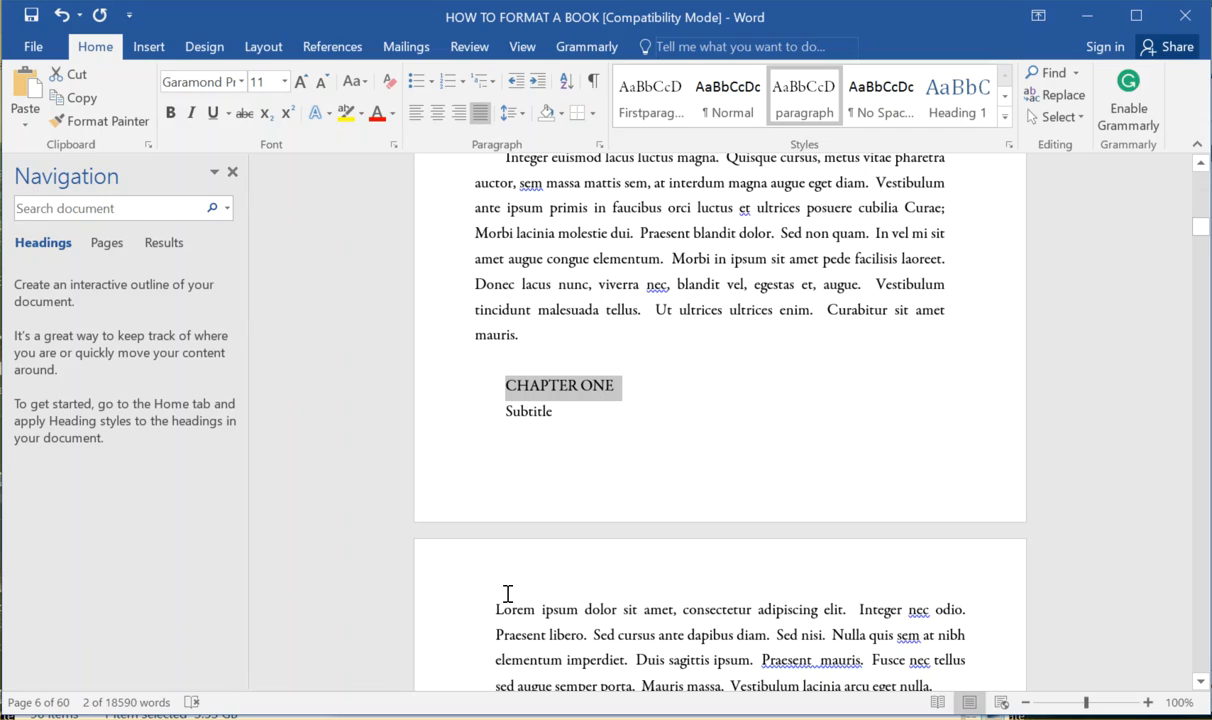
pyautogui.scroll(10, 502, 595)
pyautogui.scroll(20, 550, 525)
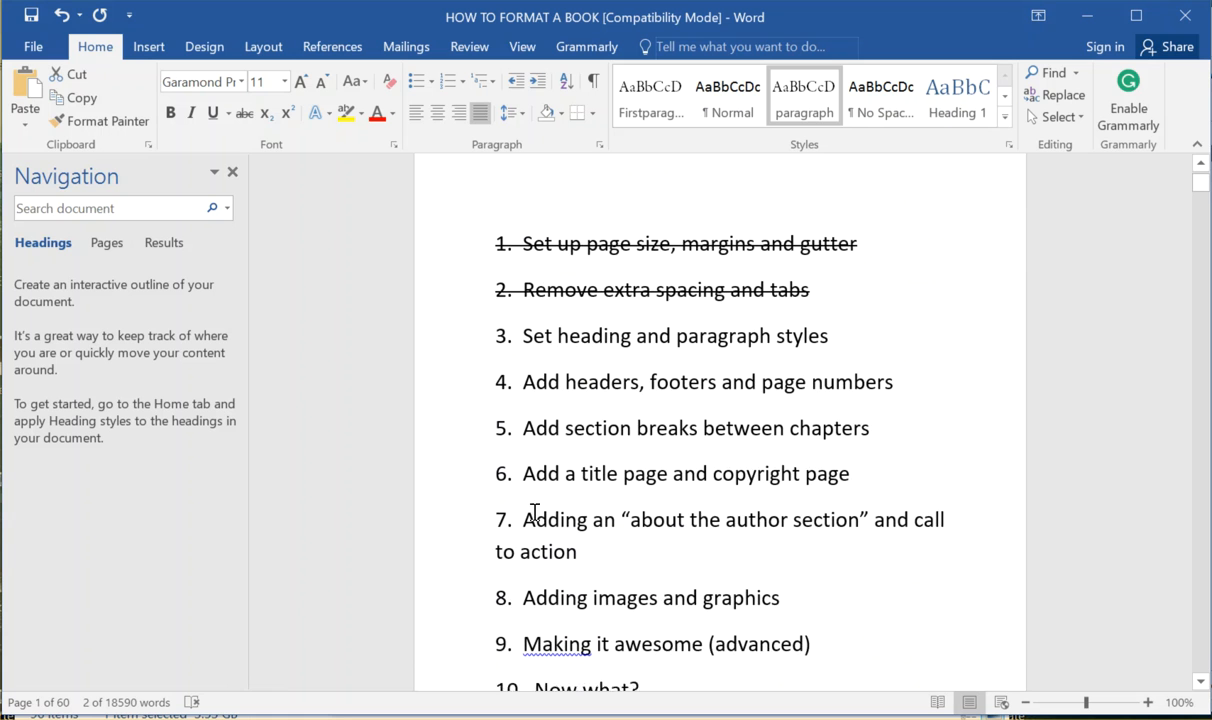
pyautogui.click(568, 345)
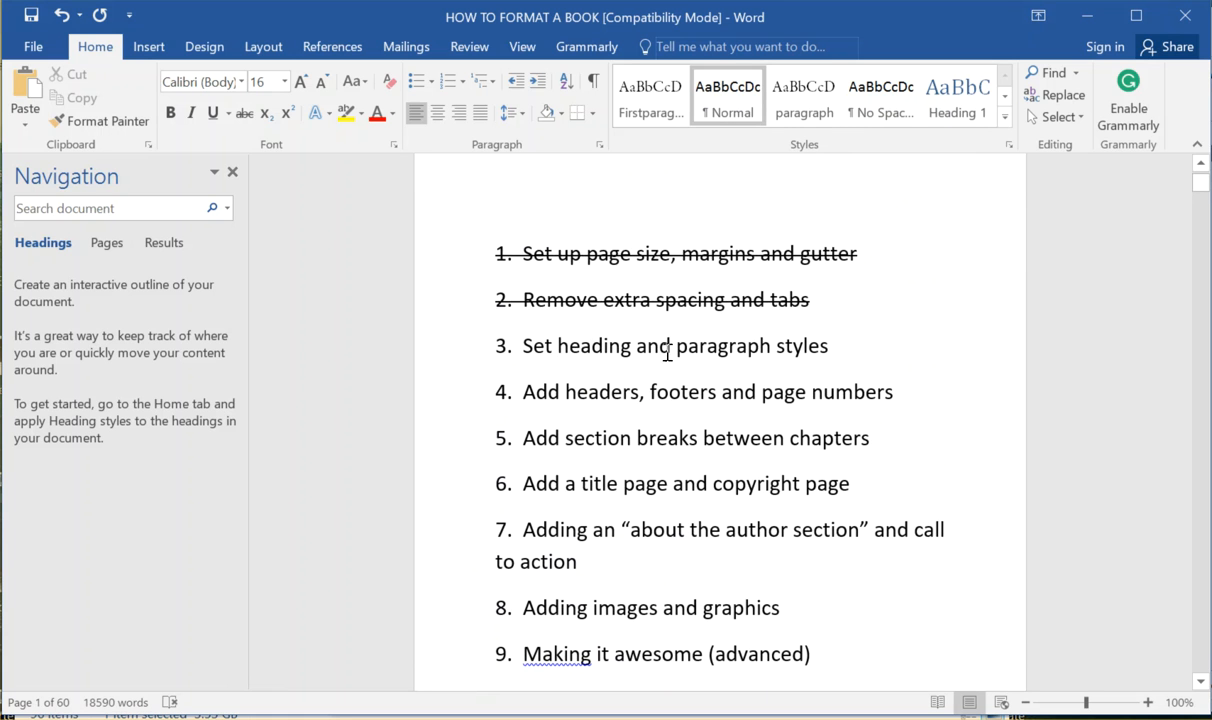
# Look over the rest of the checklist and the book title, author name and Preface lines on page 2.
pyautogui.scroll(-8, 697, 357)
pyautogui.scroll(6, 679, 414)
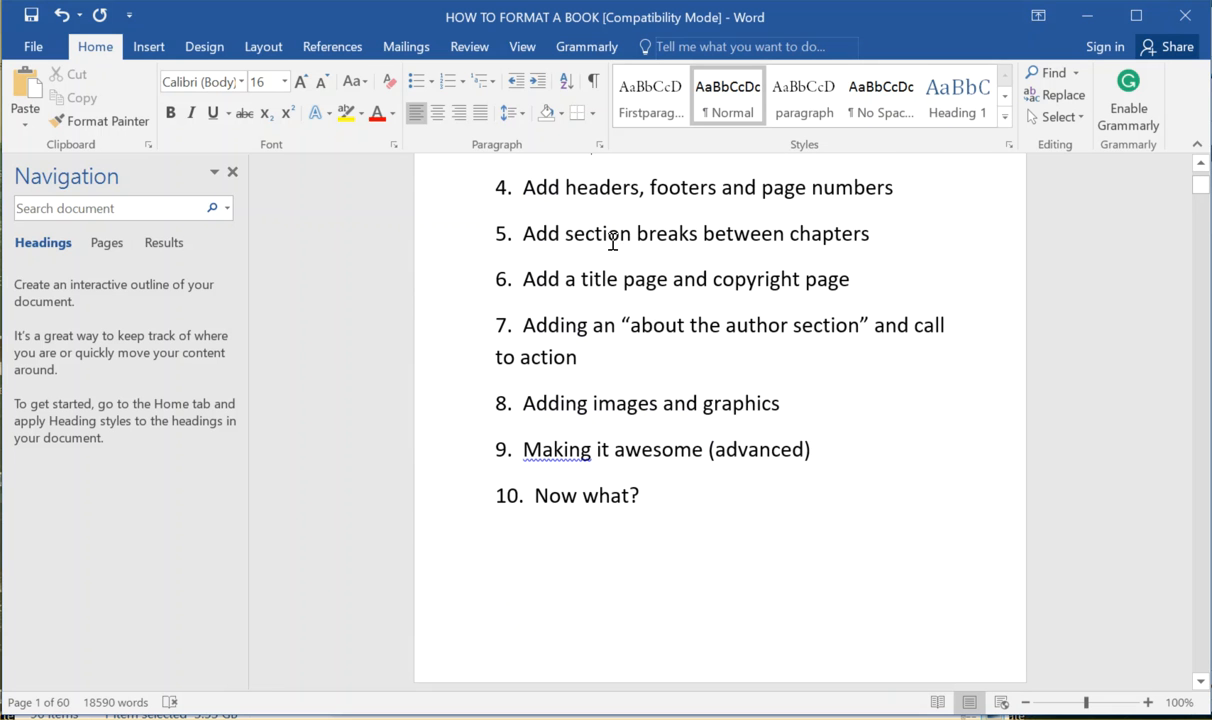
pyautogui.scroll(1, 602, 240)
pyautogui.scroll(-14, 618, 315)
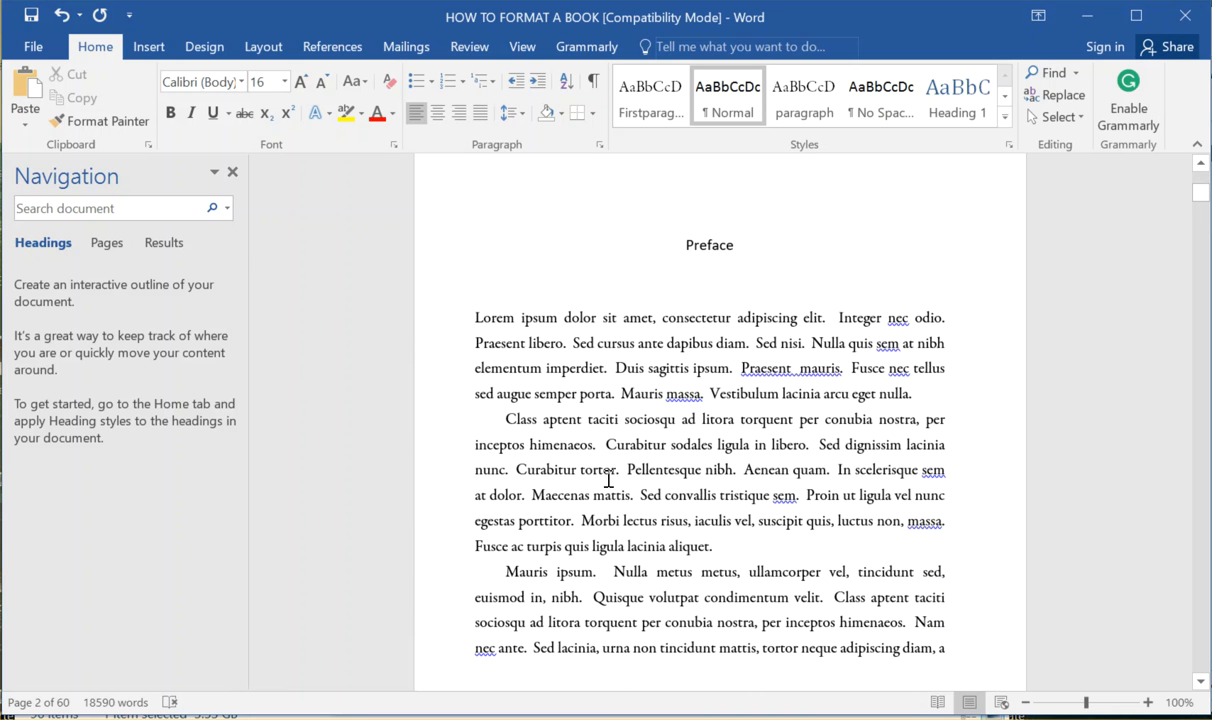
pyautogui.scroll(3, 660, 346)
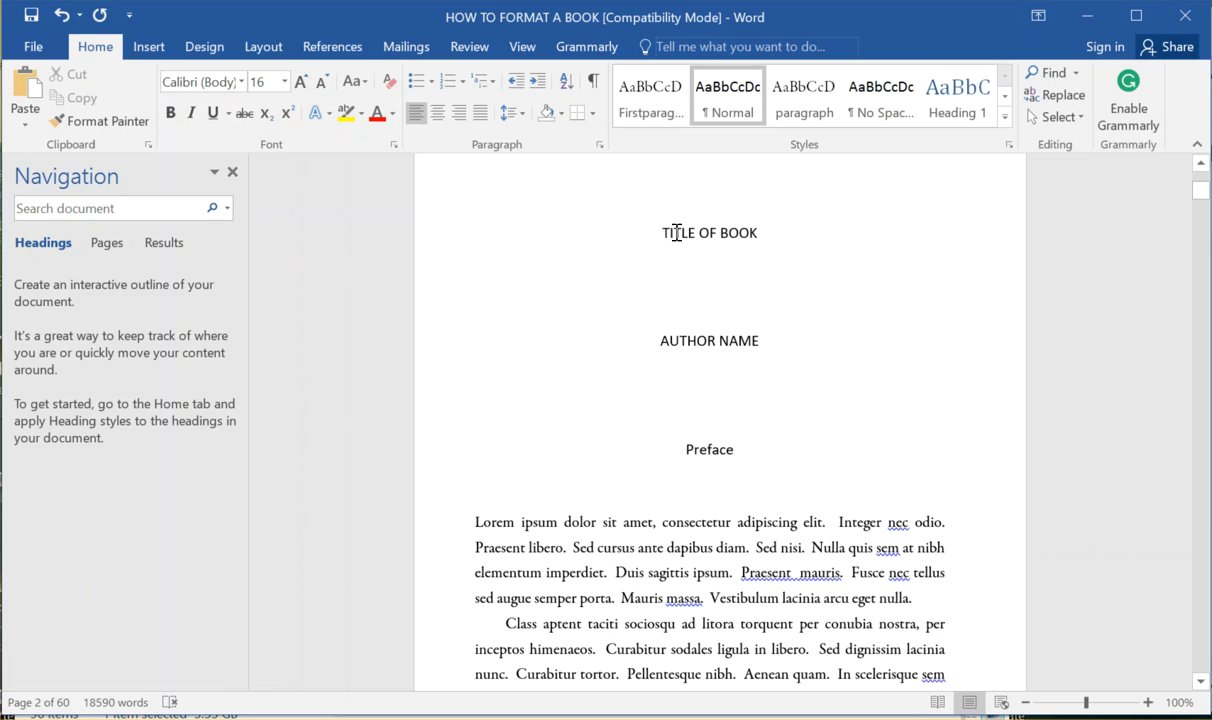
pyautogui.scroll(3, 652, 300)
pyautogui.scroll(-2, 642, 340)
pyautogui.moveTo(638, 304); pyautogui.dragTo(779, 525)
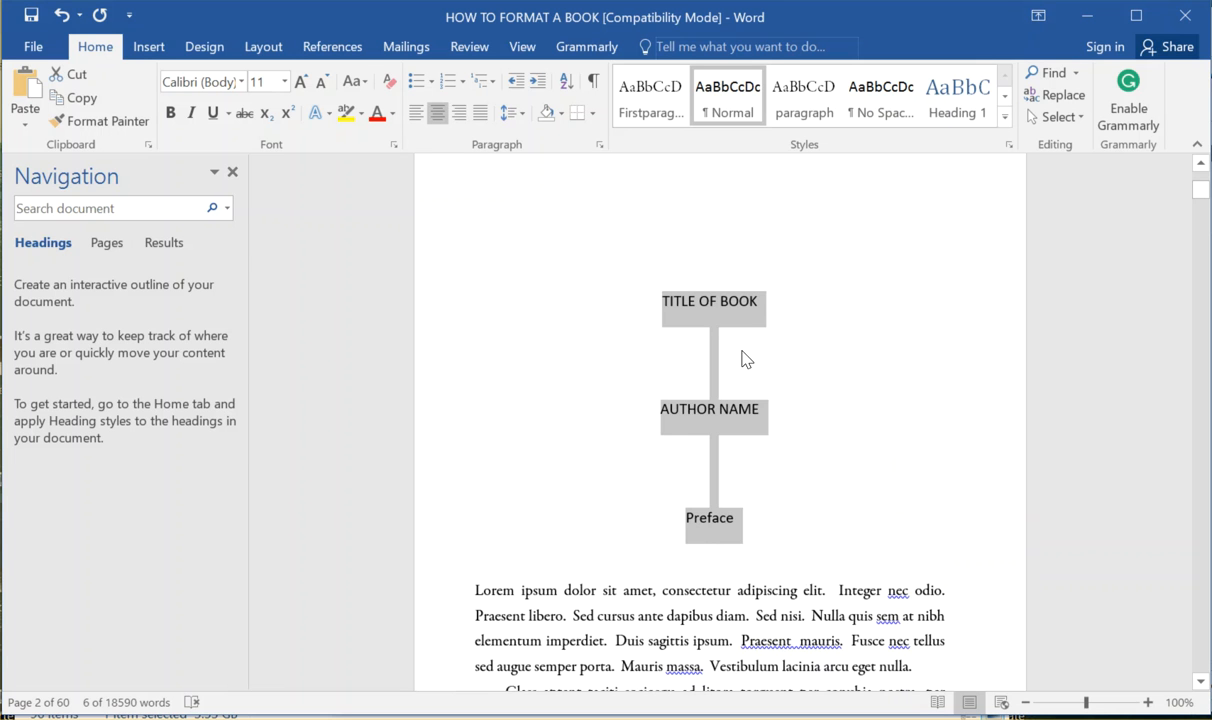
pyautogui.scroll(-3, 732, 386)
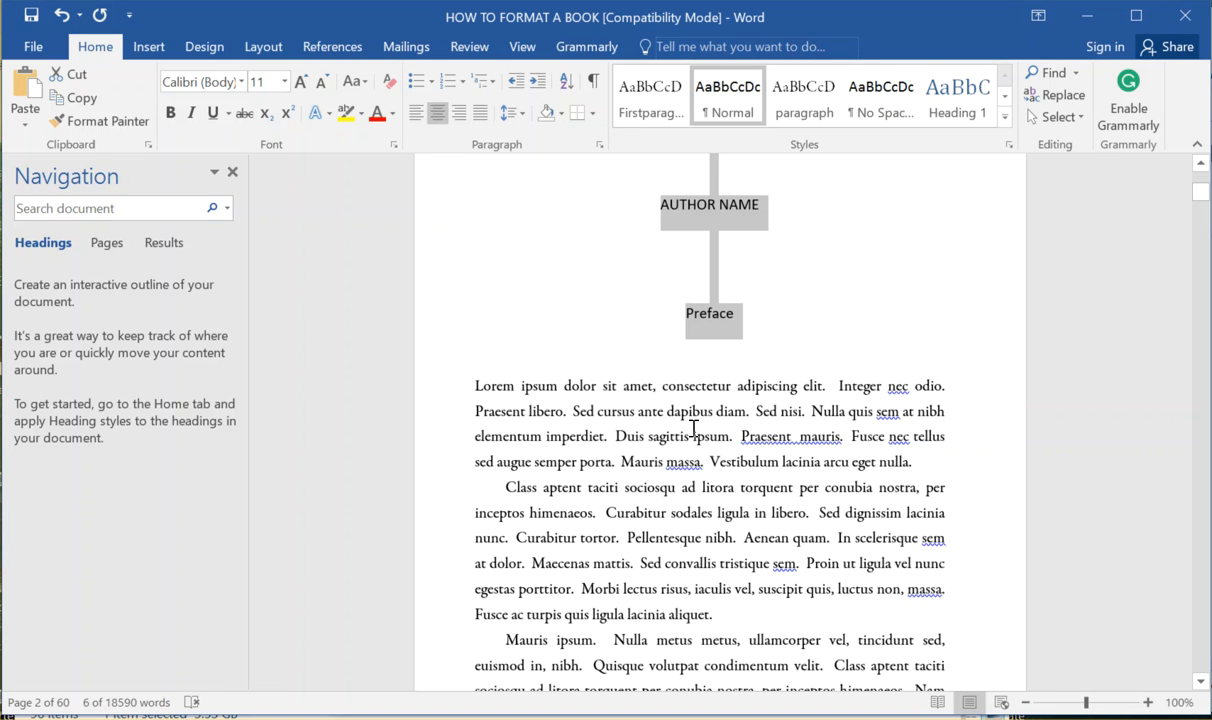
pyautogui.scroll(3, 612, 487)
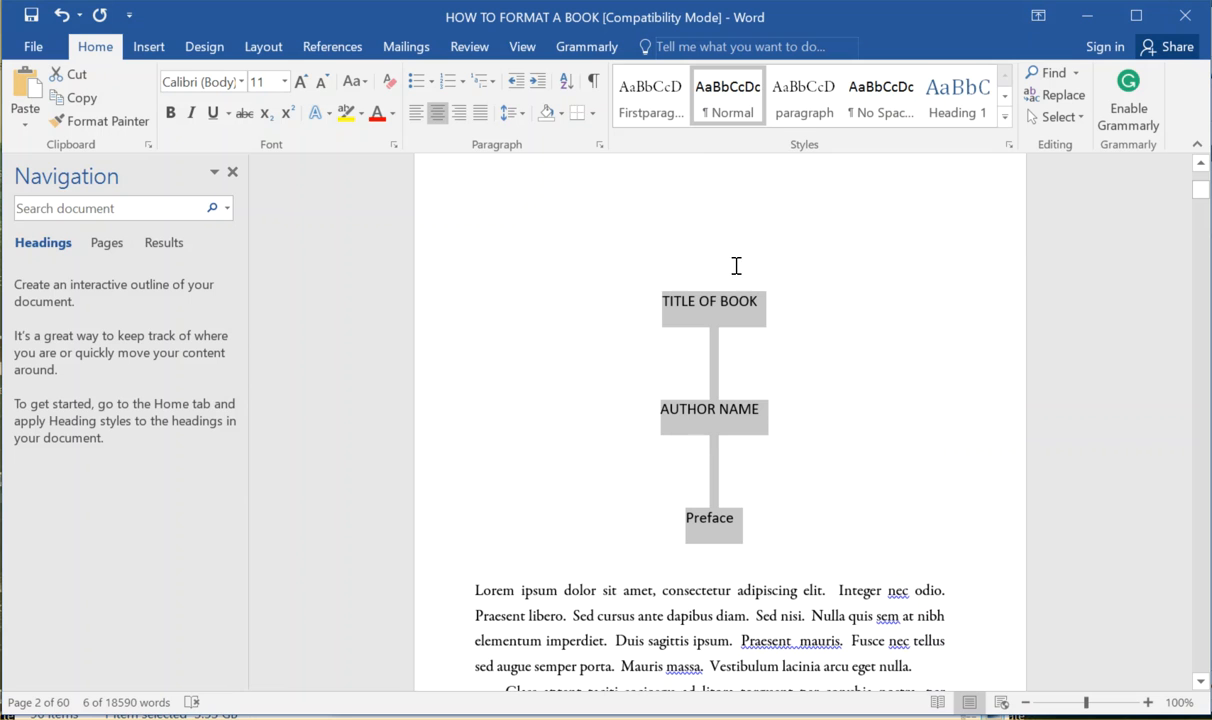
# Set the font size of the Preface heading to 28.
pyautogui.click(743, 495)
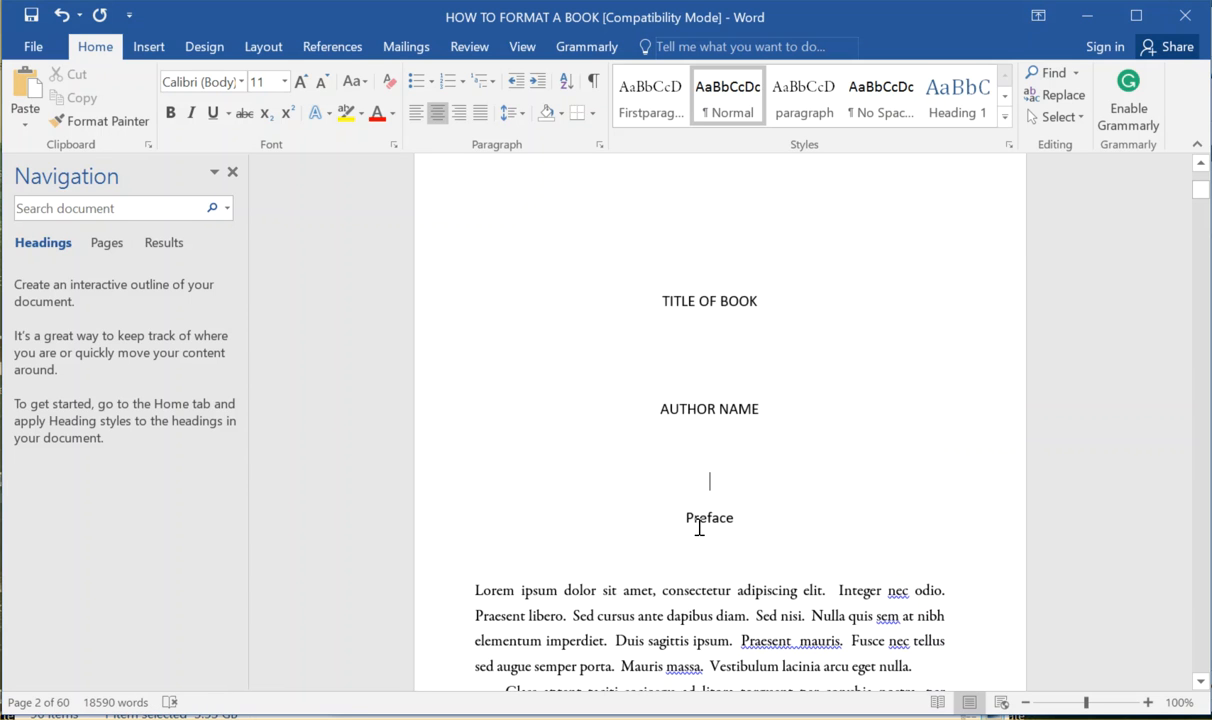
pyautogui.doubleClick(697, 519)
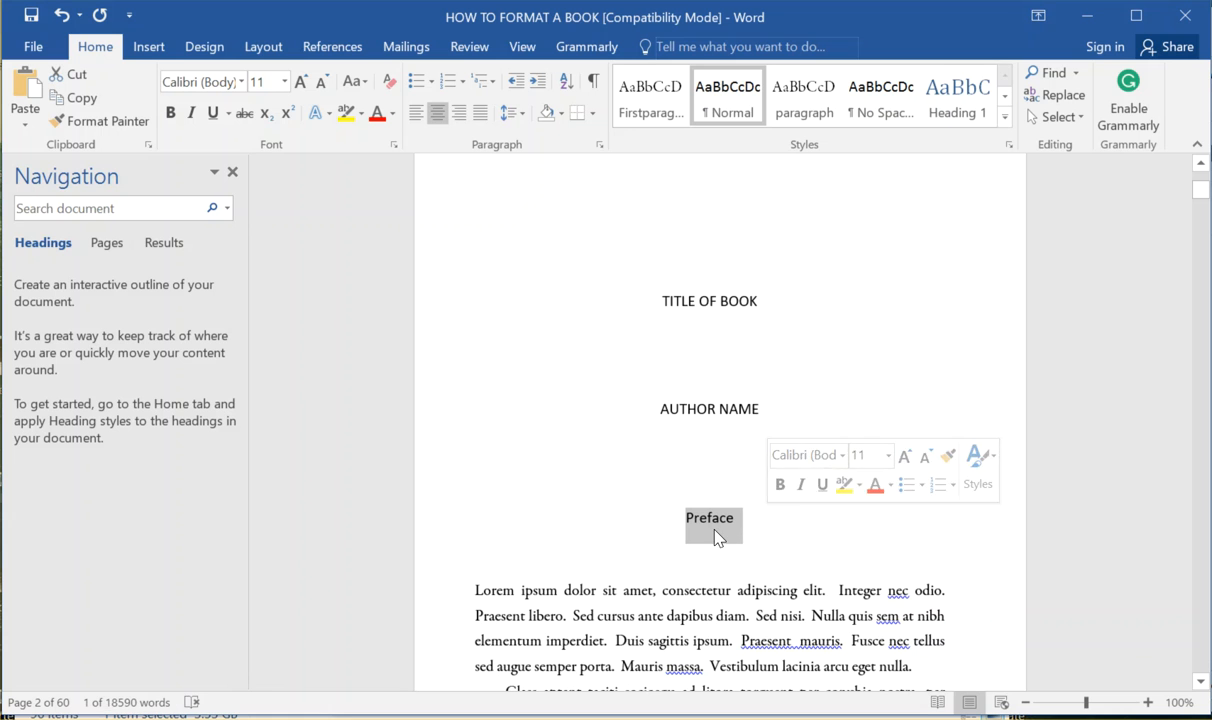
pyautogui.click(284, 81)
pyautogui.click(259, 352)
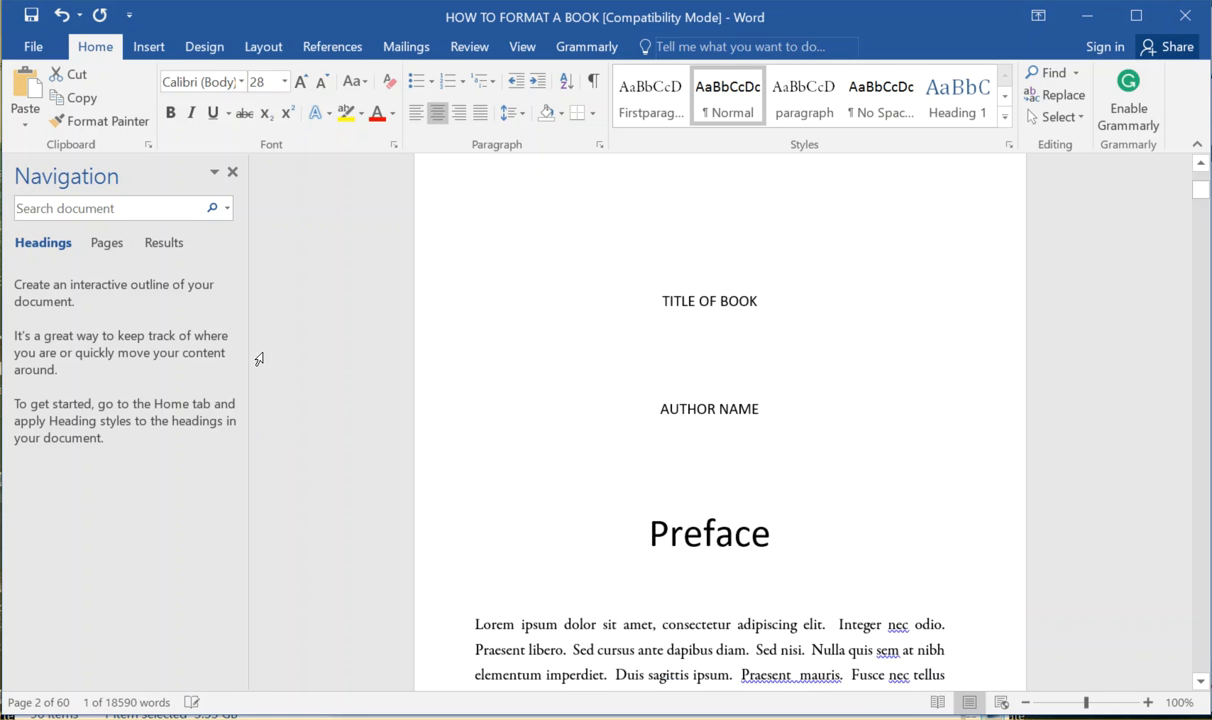
# Change the Preface heading to UPPERCASE.
pyautogui.click(764, 538)
pyautogui.moveTo(766, 536); pyautogui.dragTo(636, 536)
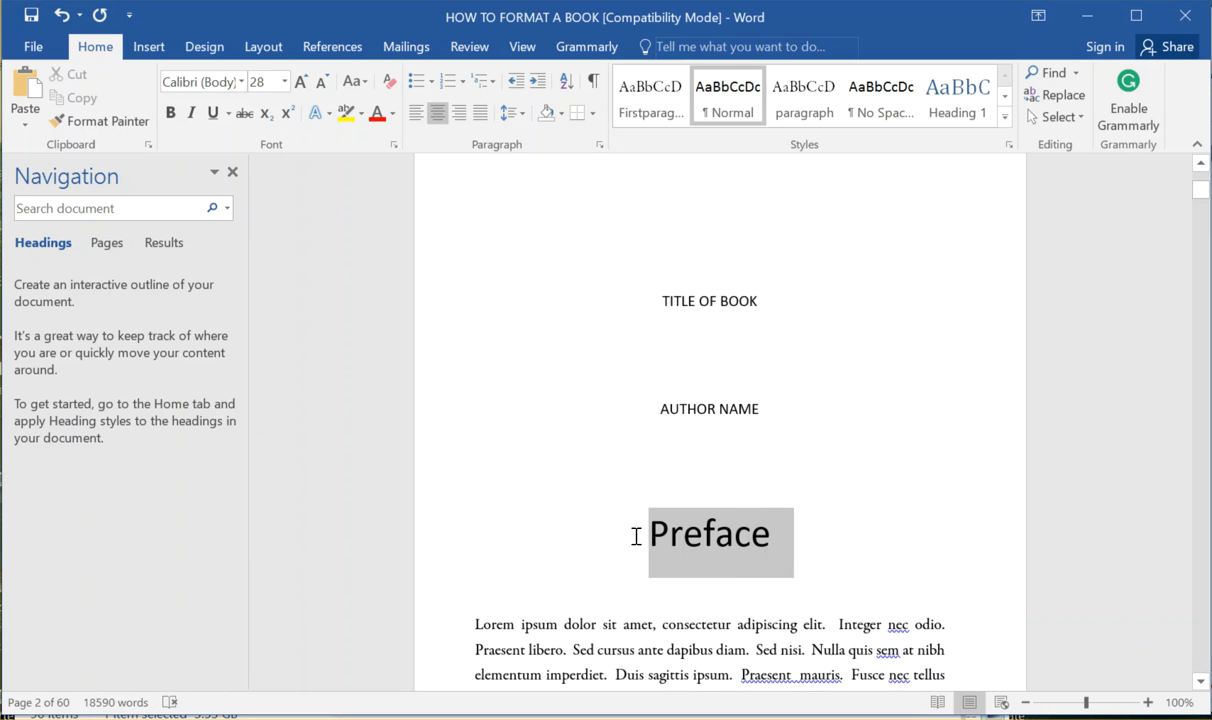
pyautogui.click(362, 84)
pyautogui.click(362, 84)
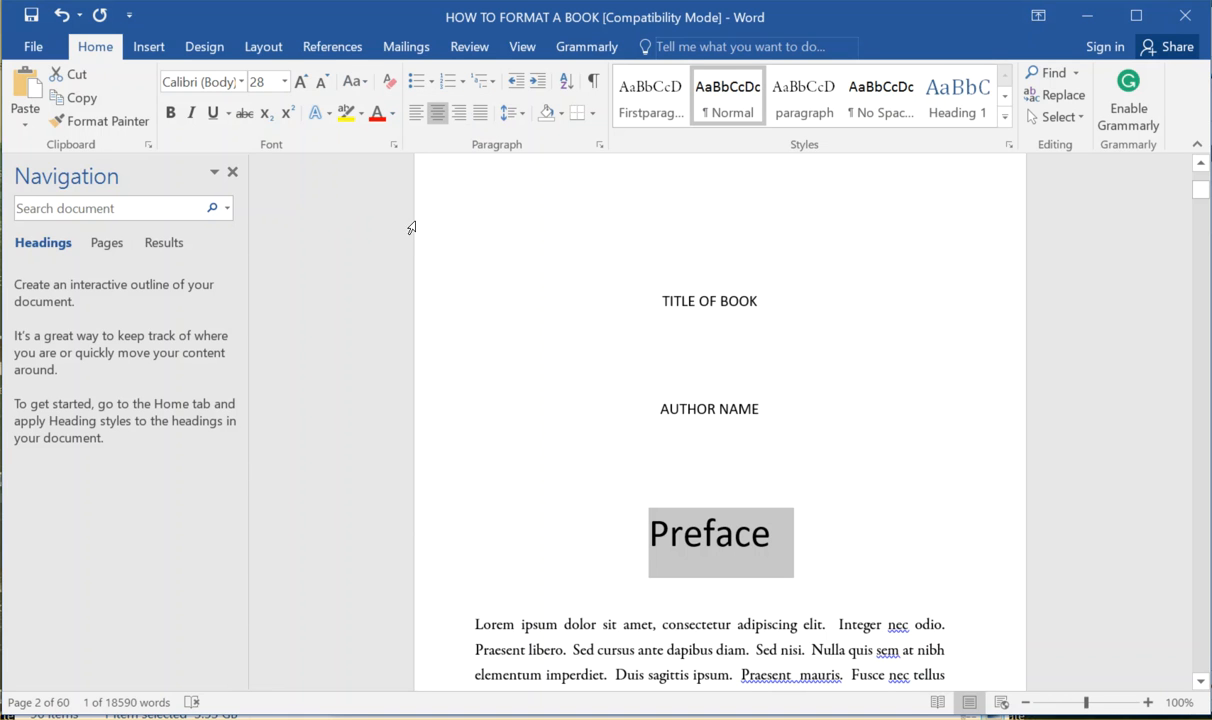
pyautogui.click(350, 80)
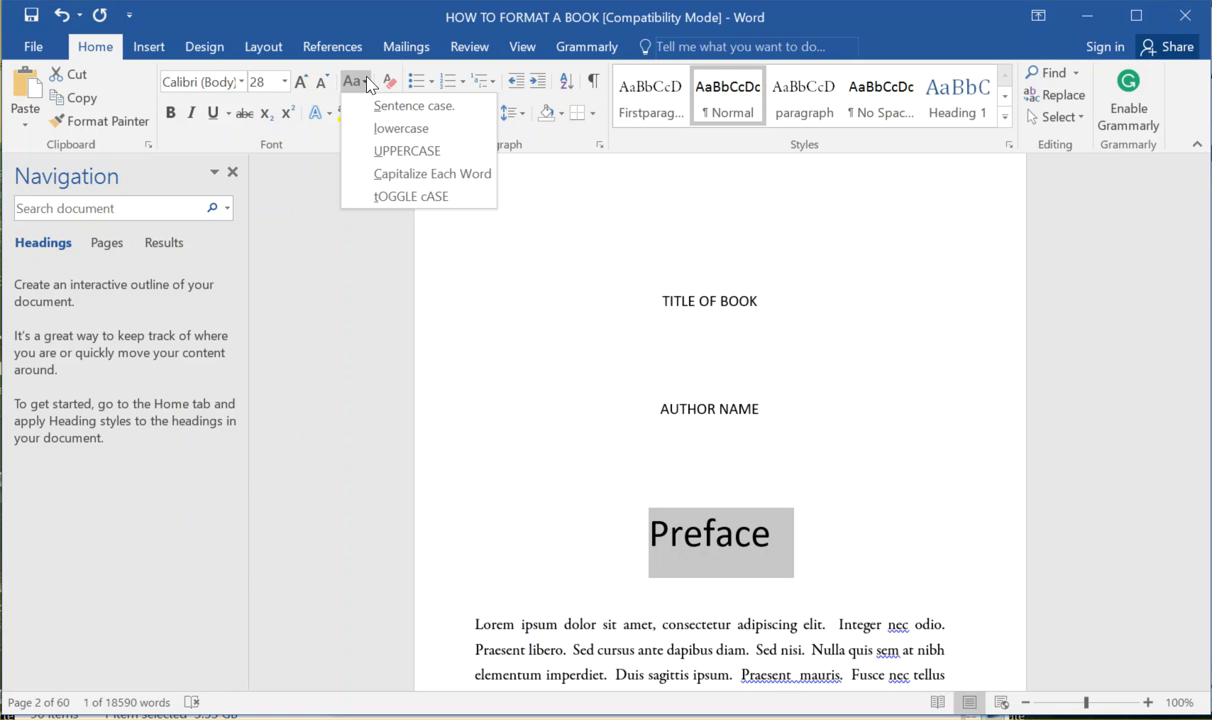
pyautogui.click(416, 152)
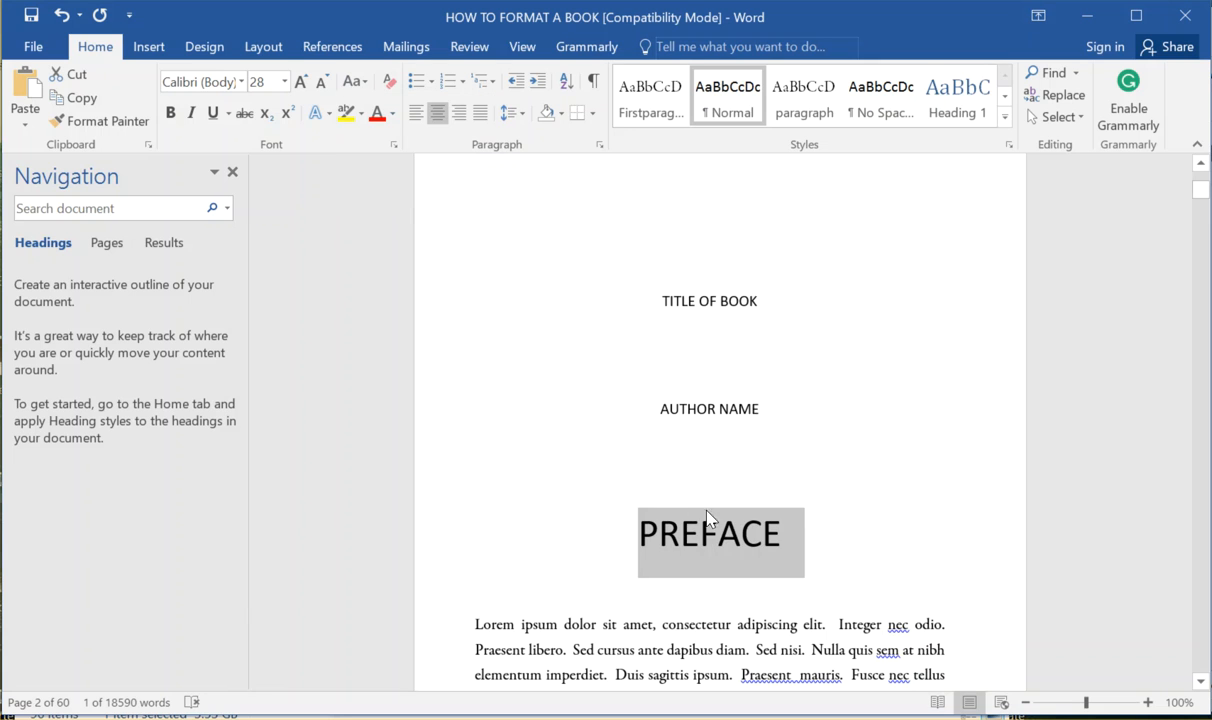
# Set the PREFACE heading's character spacing to Expanded by 2.4 pt.
pyautogui.click(391, 142)
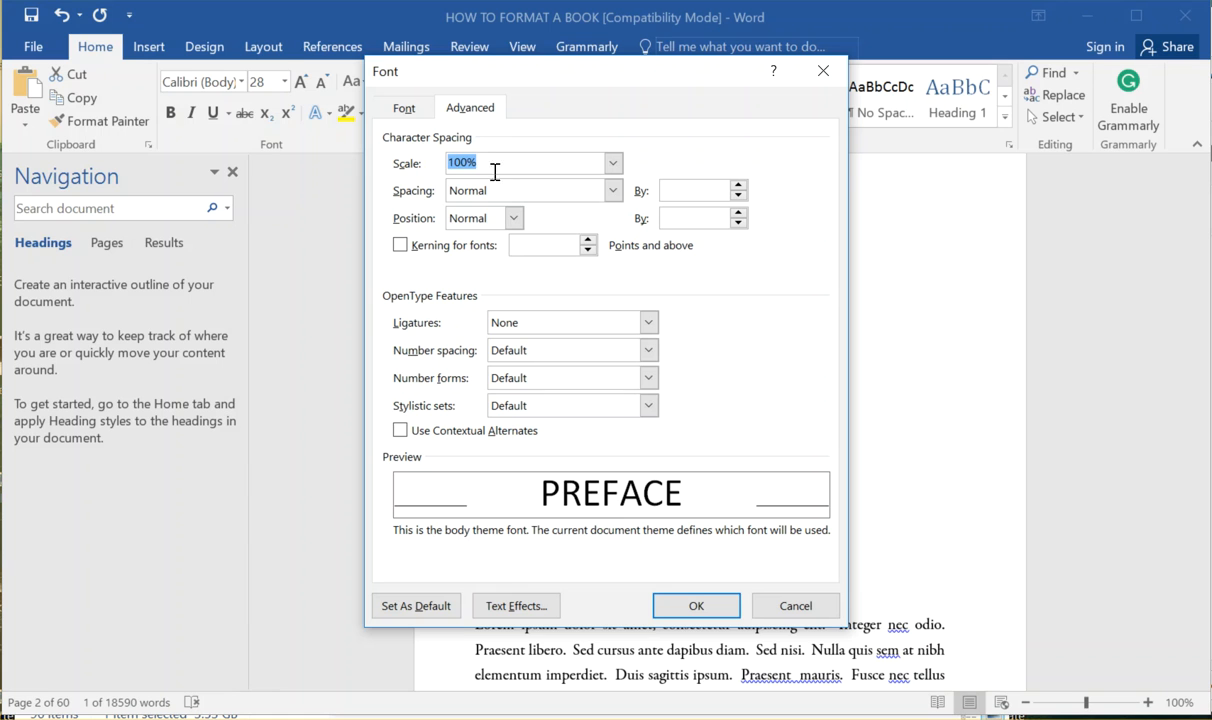
pyautogui.click(612, 190)
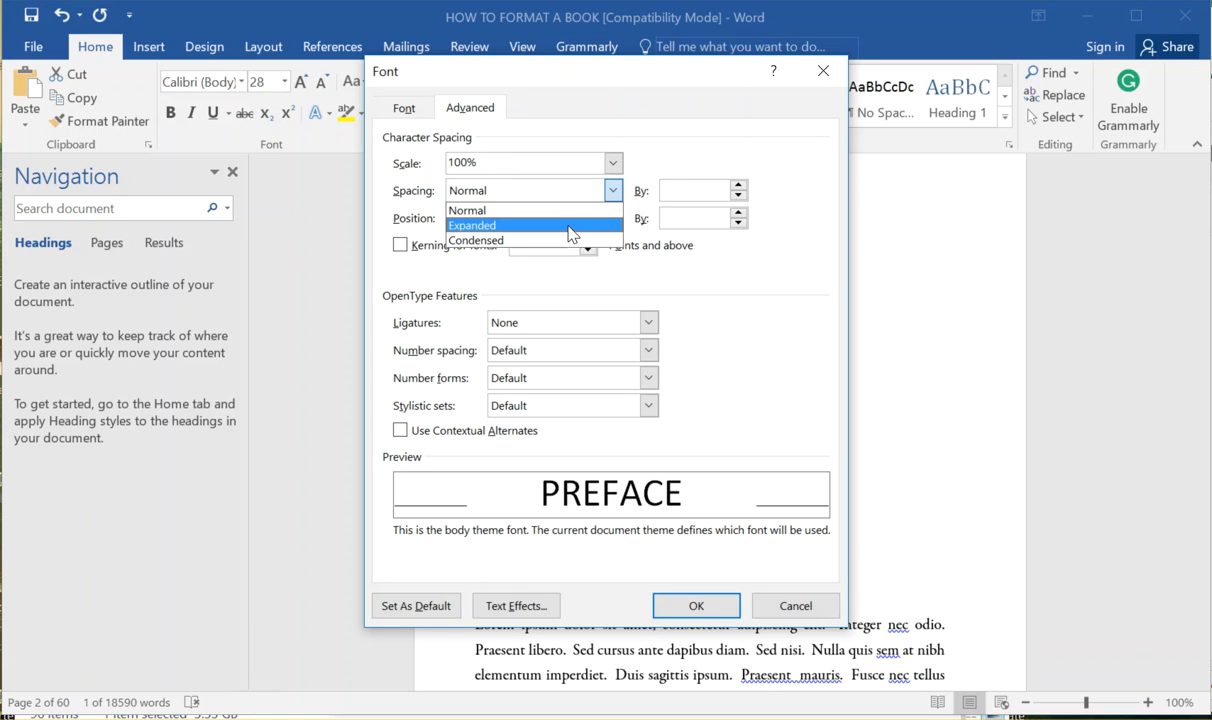
pyautogui.click(568, 226)
pyautogui.click(739, 184)
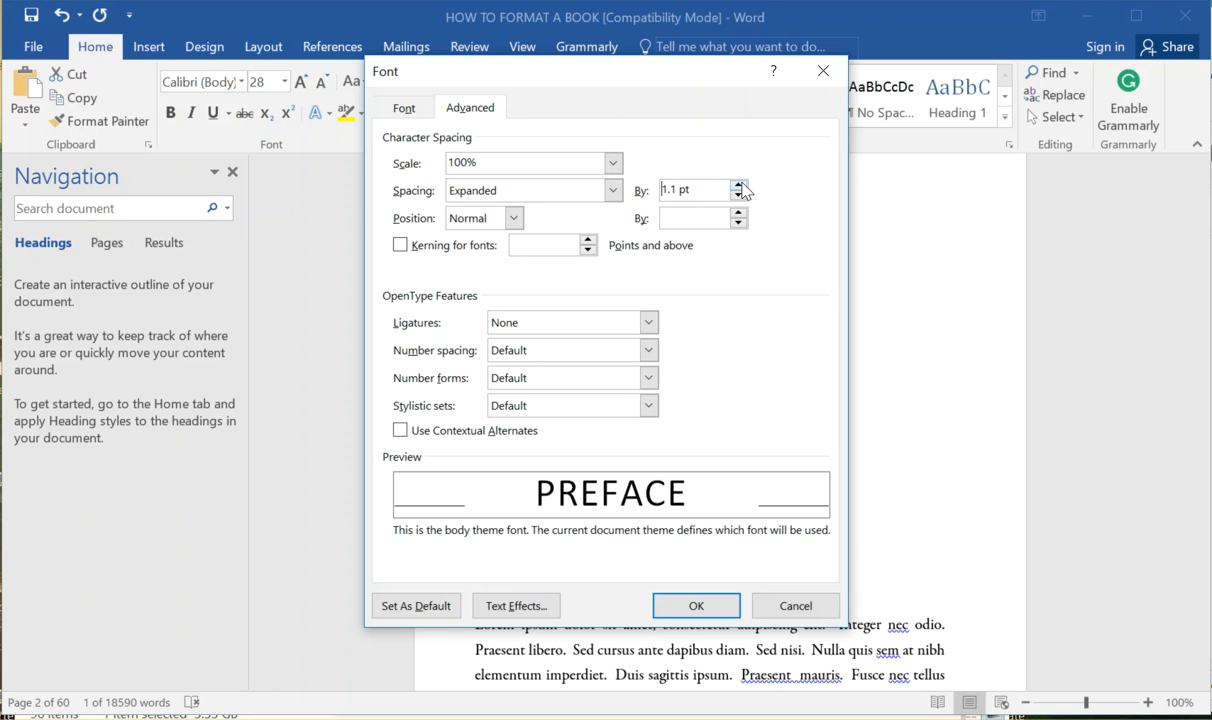
pyautogui.click(740, 185)
pyautogui.click(740, 185)
pyautogui.click(740, 185)
pyautogui.click(739, 185)
pyautogui.click(739, 185)
pyautogui.click(739, 185)
pyautogui.click(739, 185)
pyautogui.click(739, 185)
pyautogui.click(739, 185)
pyautogui.click(739, 185)
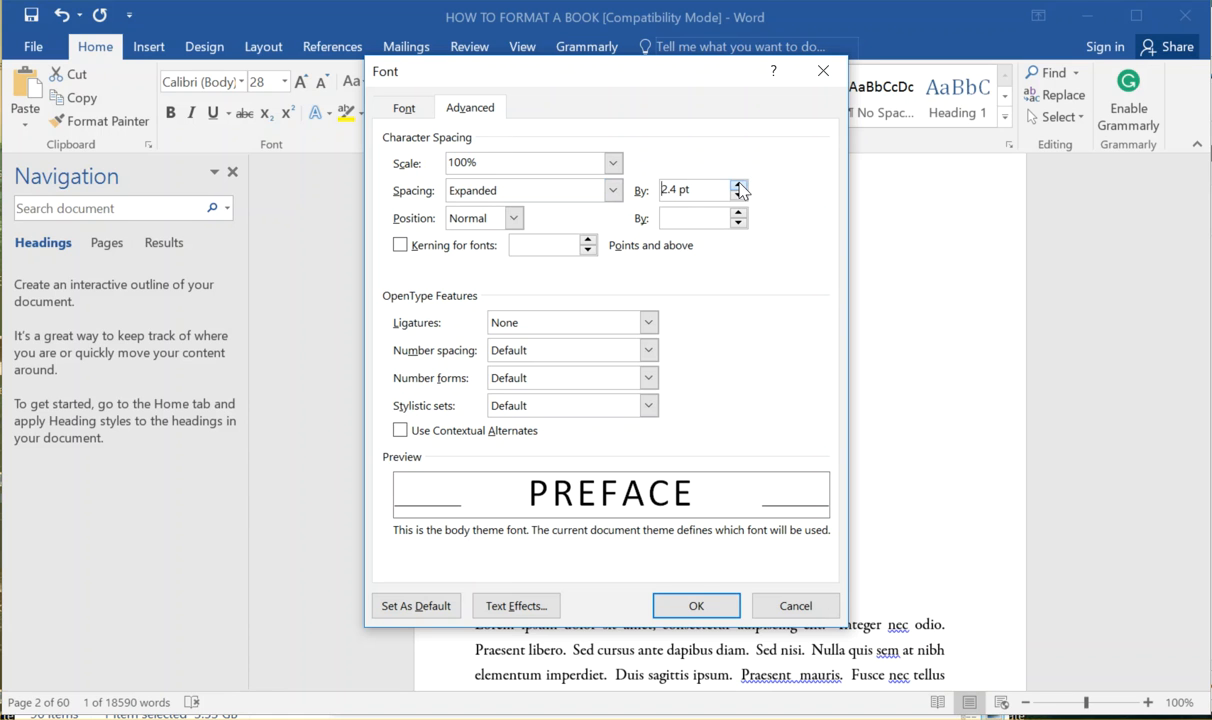
pyautogui.click(690, 606)
# Create a new style named "Heading1" from the formatting of the PREFACE heading.
pyautogui.click(716, 552)
pyautogui.tripleClick(671, 531)
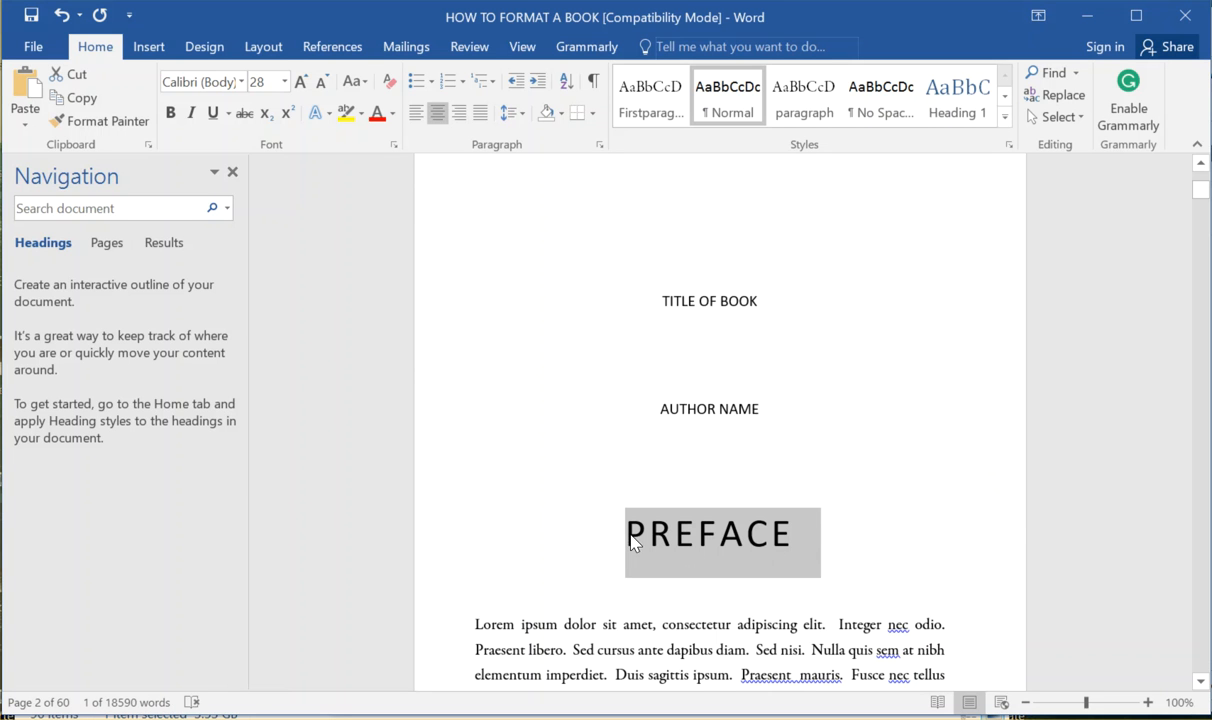
pyautogui.scroll(-3, 660, 535)
pyautogui.scroll(3, 670, 535)
pyautogui.rightClick(677, 540)
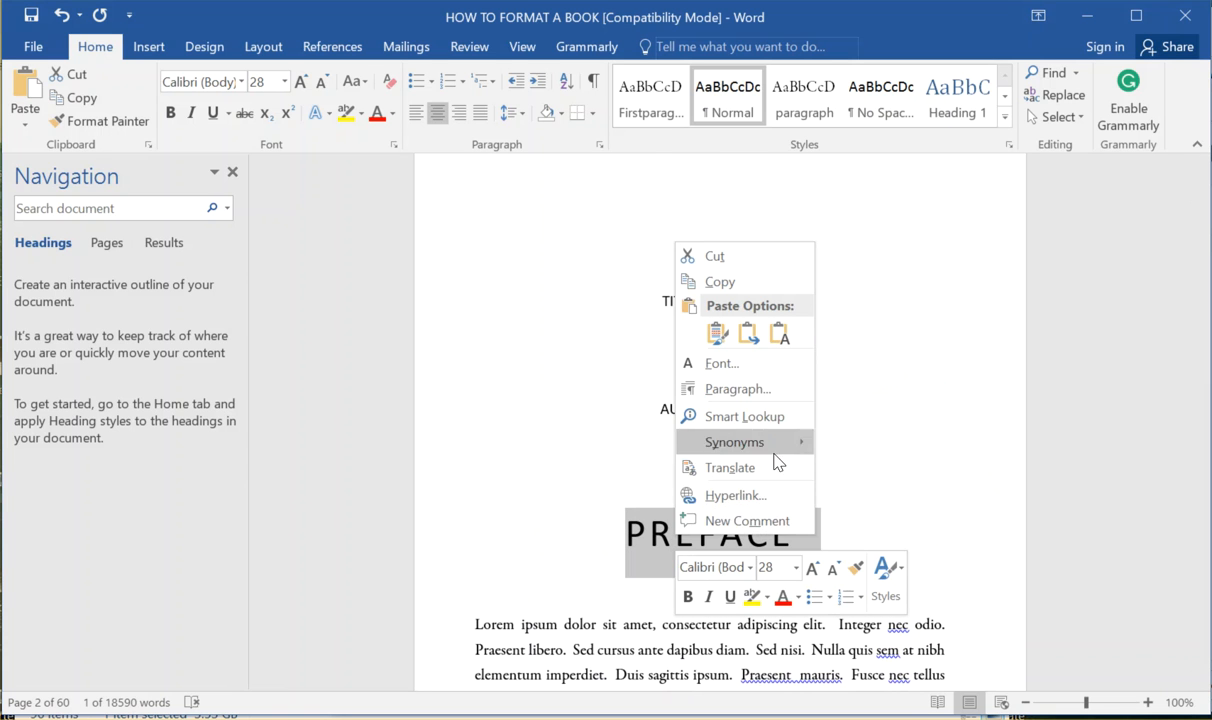
pyautogui.click(885, 598)
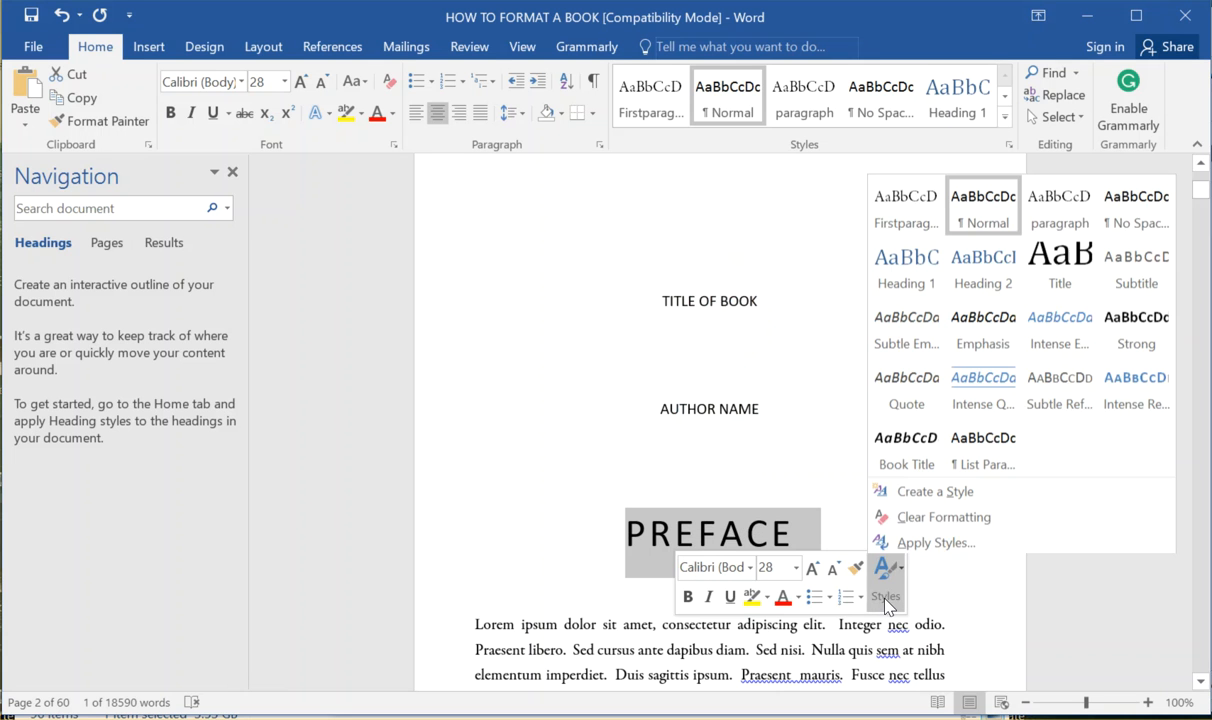
pyautogui.click(969, 488)
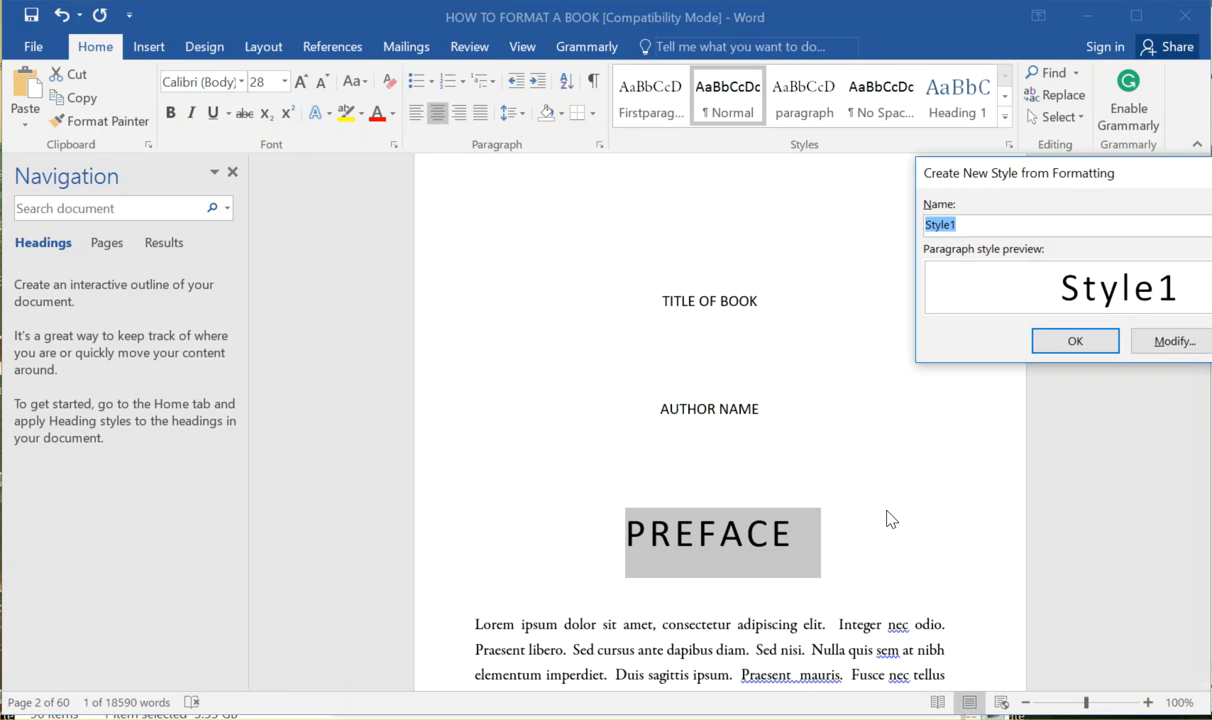
pyautogui.write('Heading1')
pyautogui.click(1076, 342)
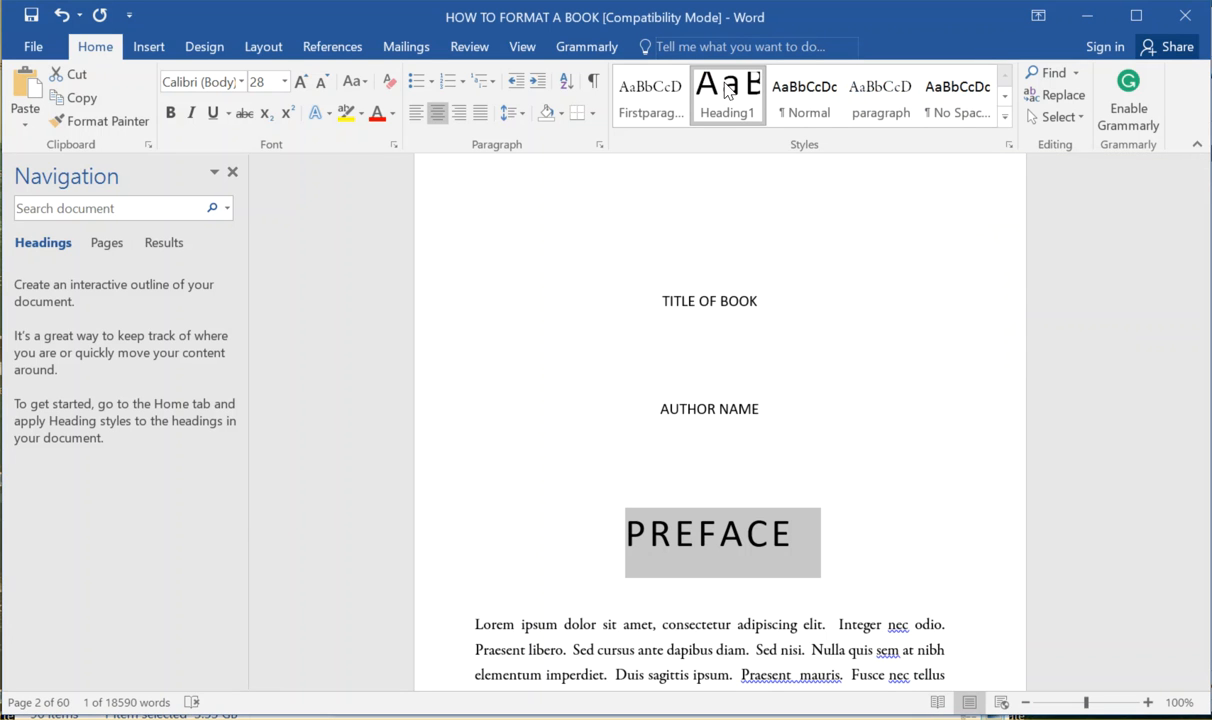
# Review the available styles in the gallery and check which style the PREFACE heading uses.
pyautogui.moveTo(614, 536); pyautogui.dragTo(822, 533)
pyautogui.click(739, 463)
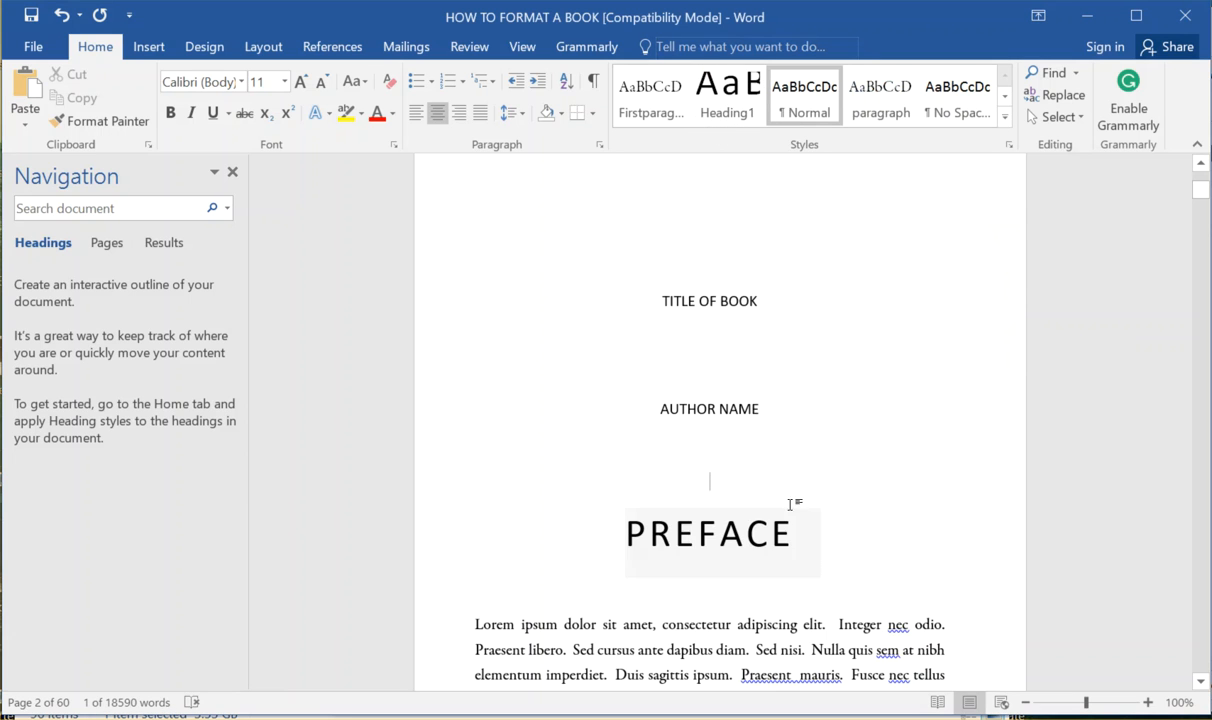
pyautogui.click(1005, 117)
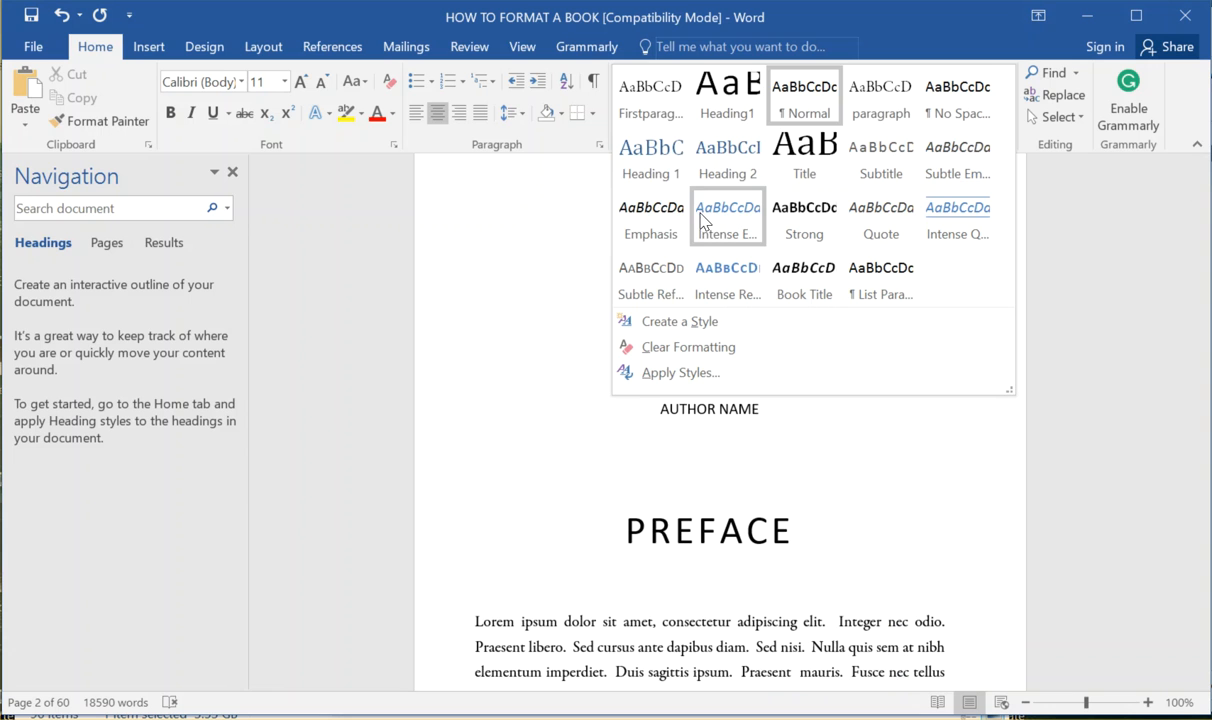
pyautogui.click(722, 524)
pyautogui.moveTo(859, 532); pyautogui.dragTo(573, 541)
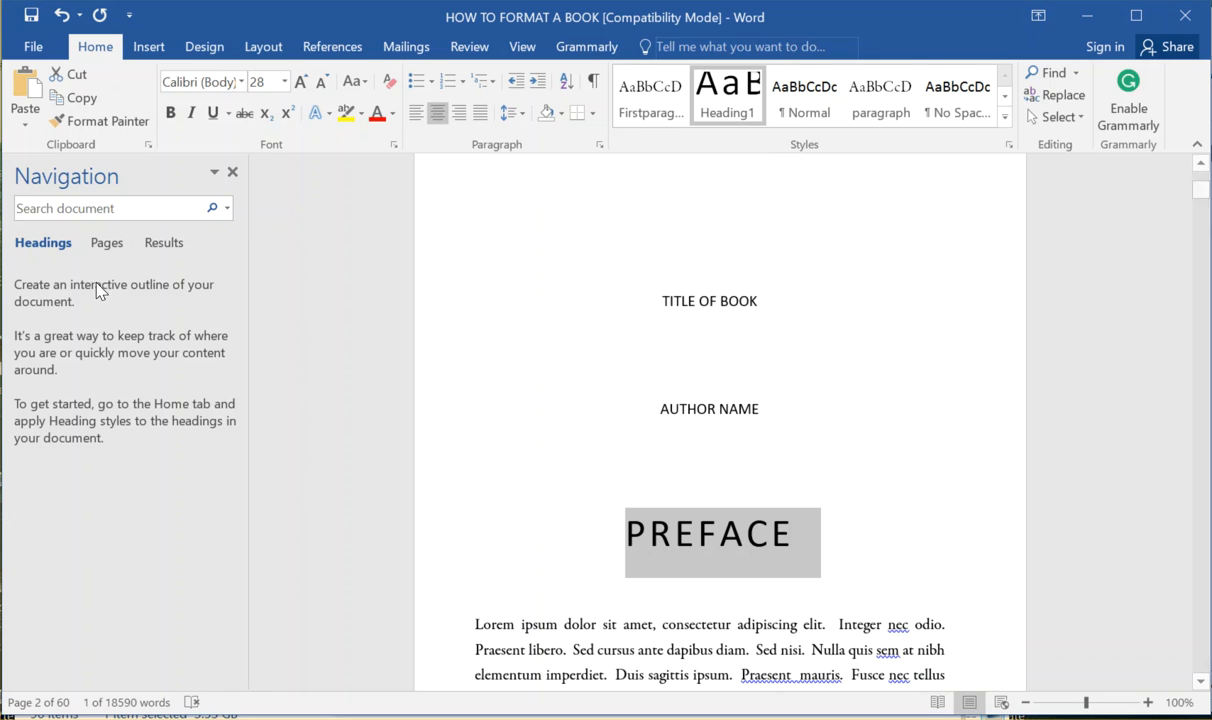
pyautogui.click(620, 533)
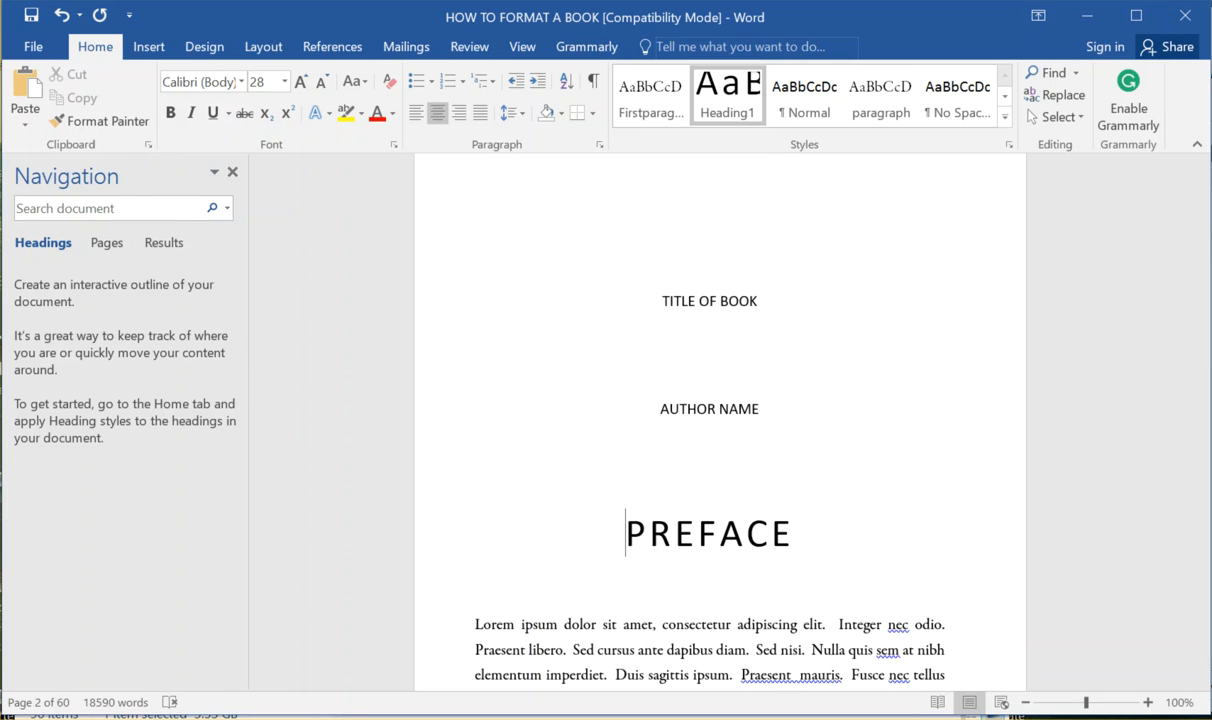
# Hide the Navigation pane and show it again.
pyautogui.click(519, 46)
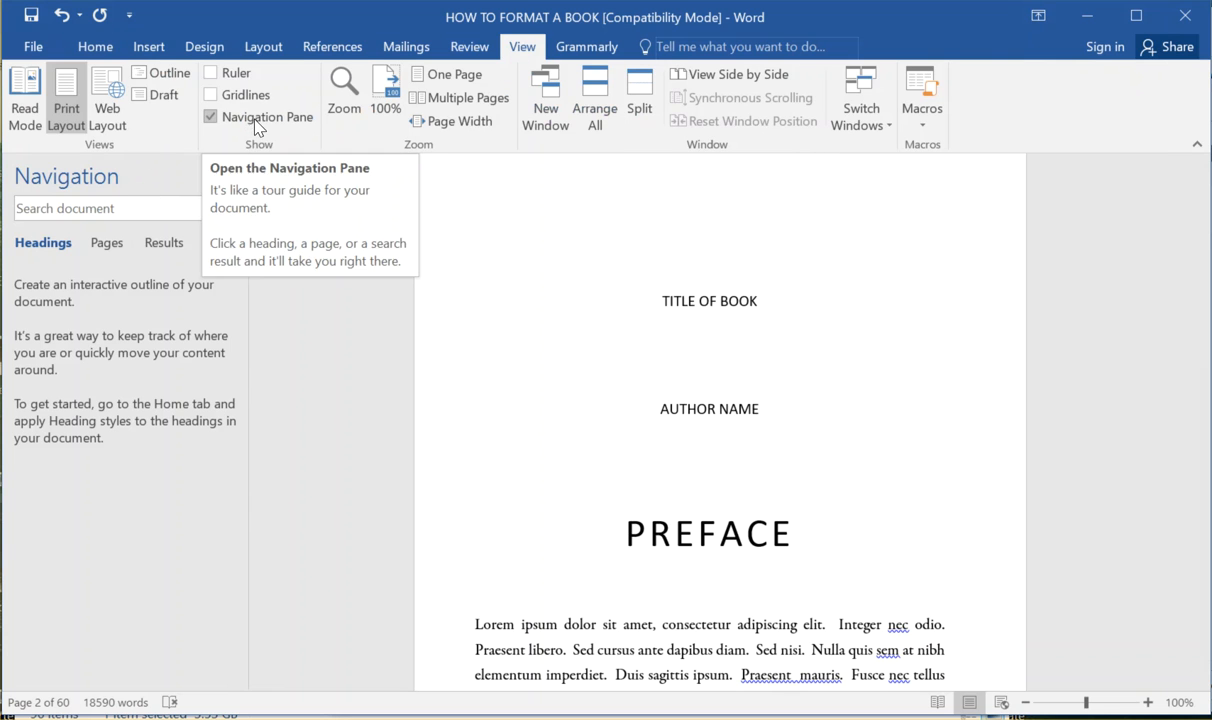
pyautogui.click(210, 117)
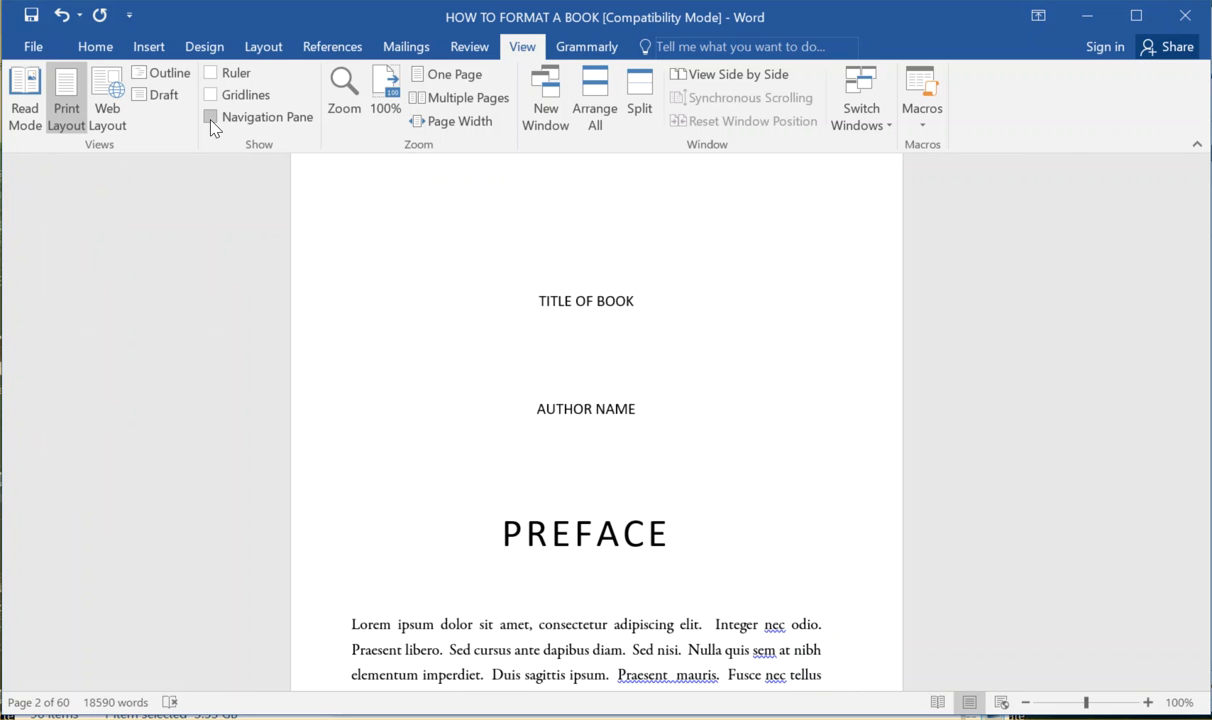
pyautogui.click(210, 117)
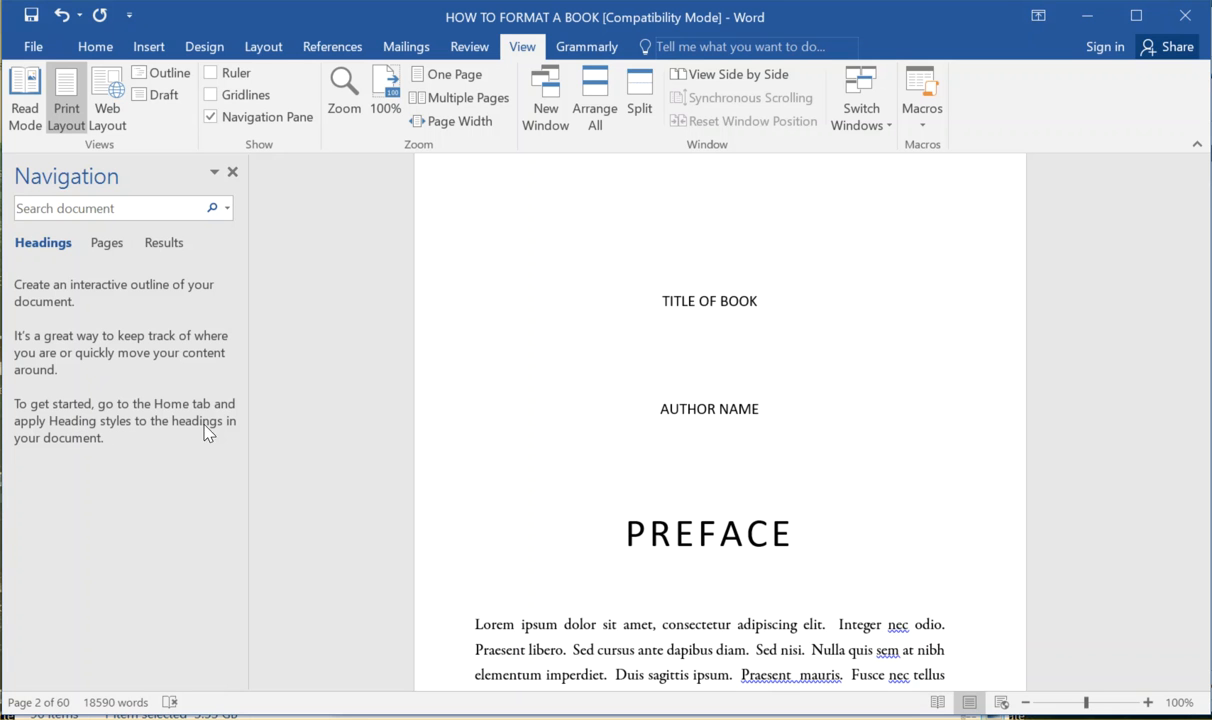
# Remove the custom Heading1 style from the style gallery while the PREFACE heading is selected.
pyautogui.scroll(-1, 595, 497)
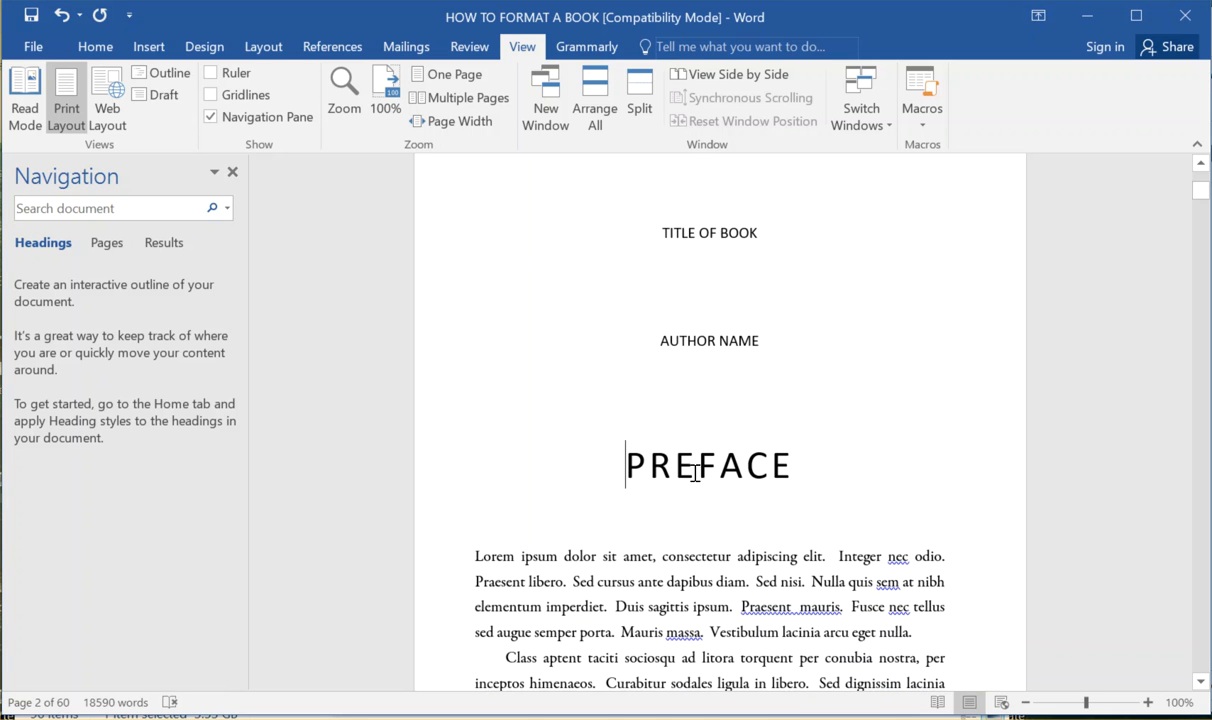
pyautogui.moveTo(832, 466); pyautogui.dragTo(509, 466)
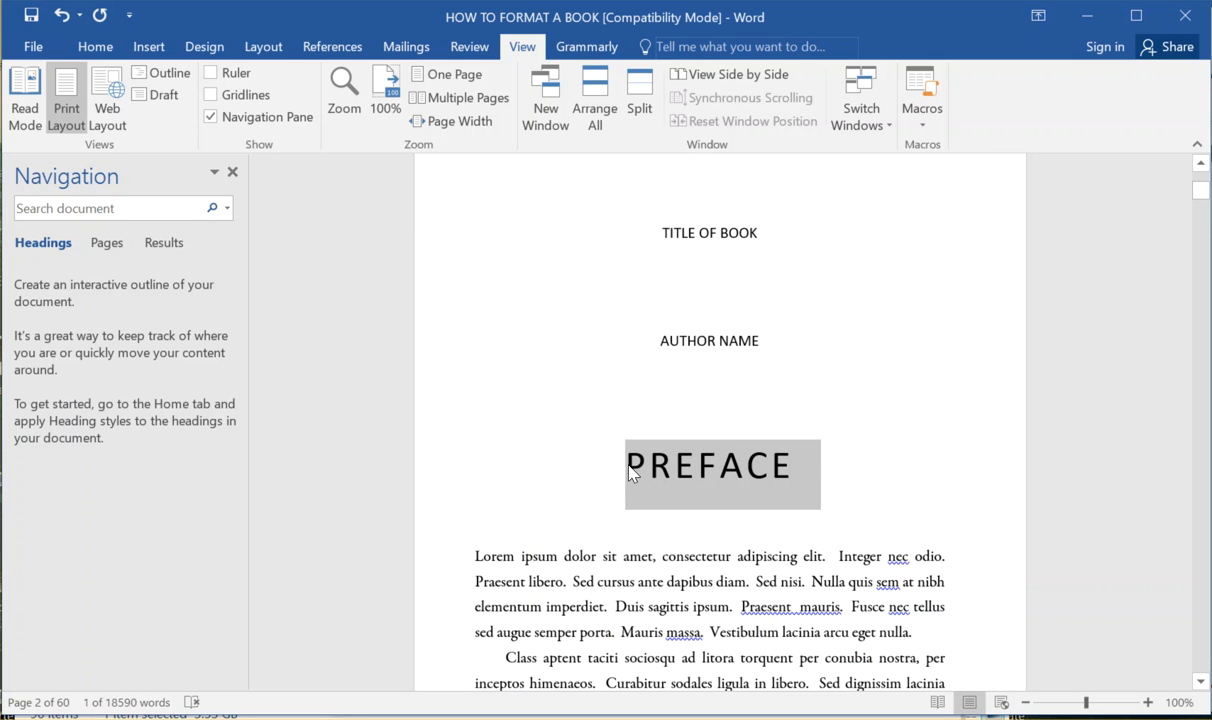
pyautogui.click(595, 465)
pyautogui.moveTo(595, 465); pyautogui.dragTo(844, 481)
pyautogui.click(103, 46)
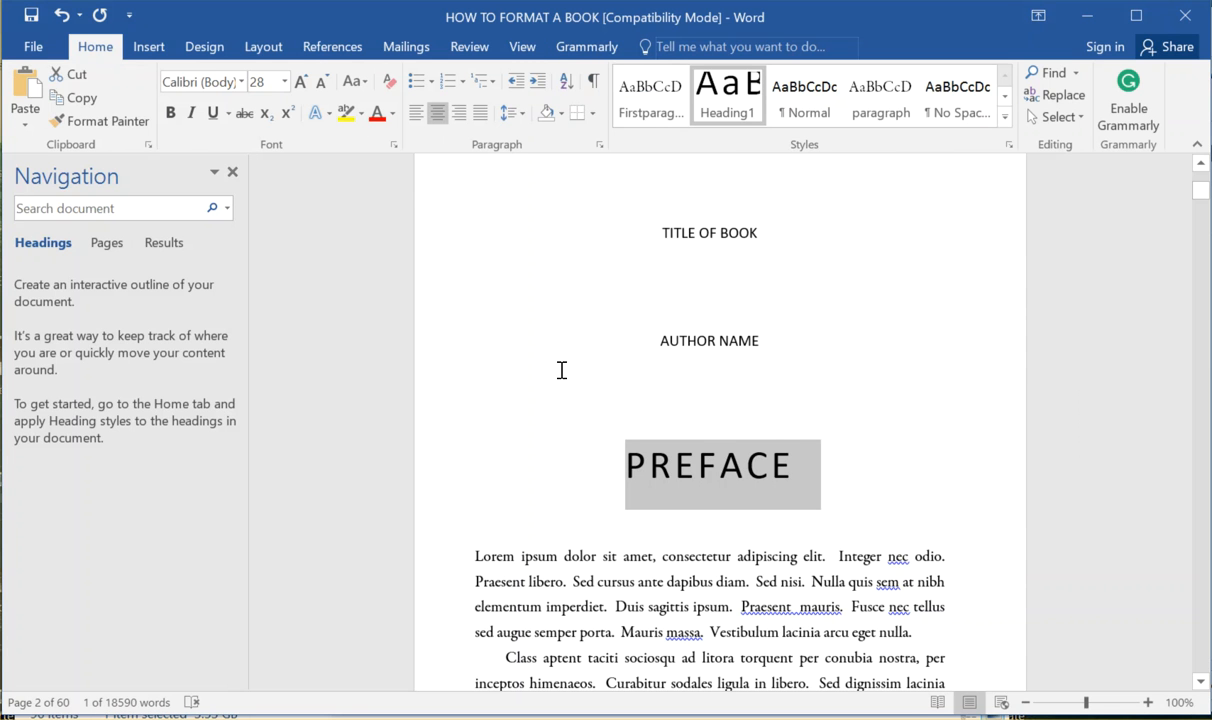
pyautogui.click(797, 452)
pyautogui.click(1005, 117)
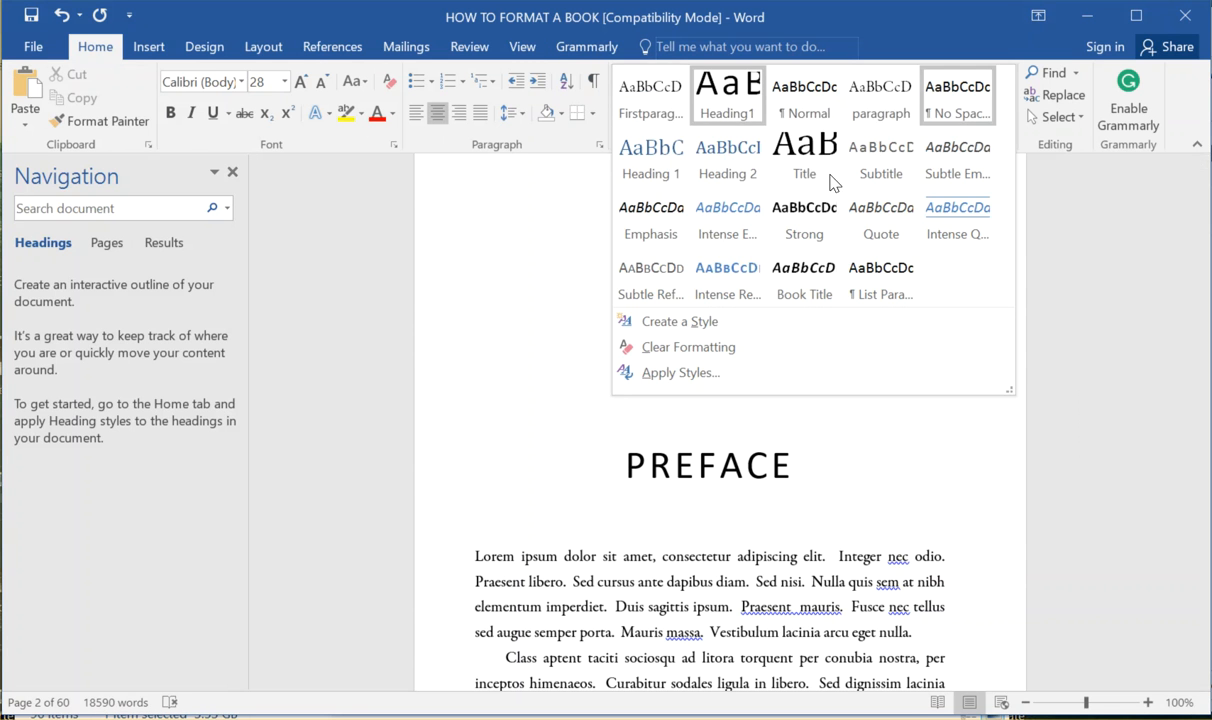
pyautogui.click(535, 438)
pyautogui.moveTo(563, 463); pyautogui.dragTo(863, 463)
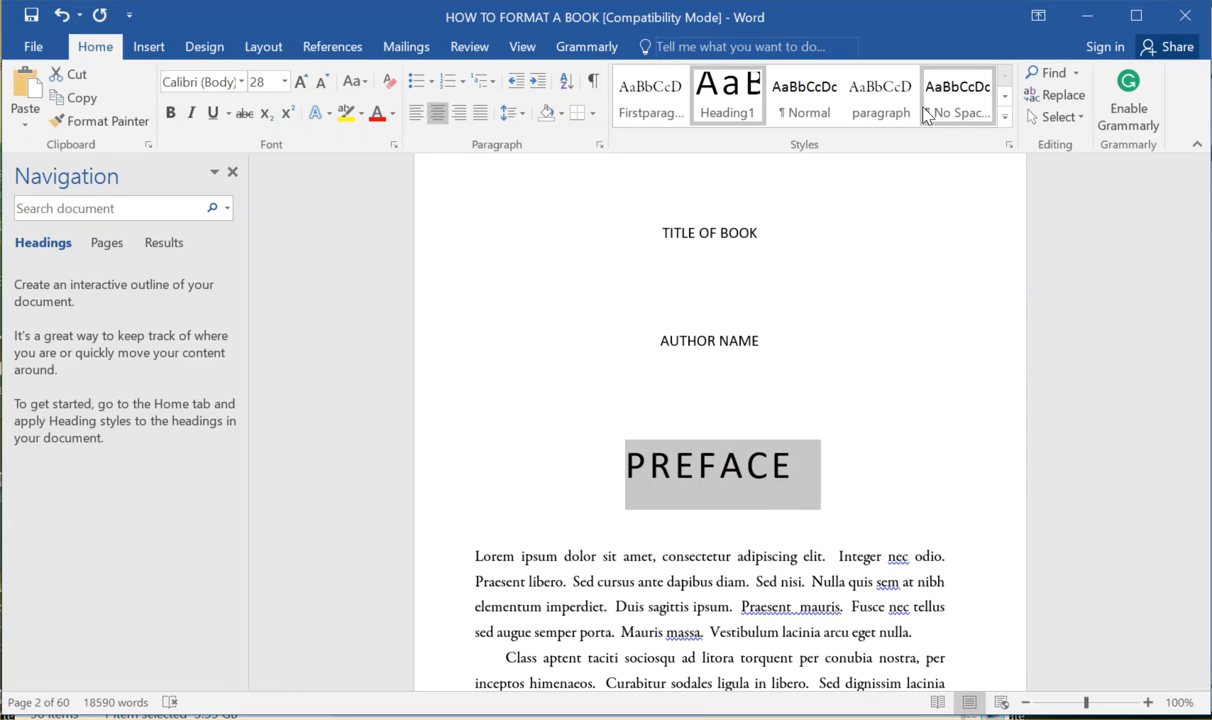
pyautogui.rightClick(731, 104)
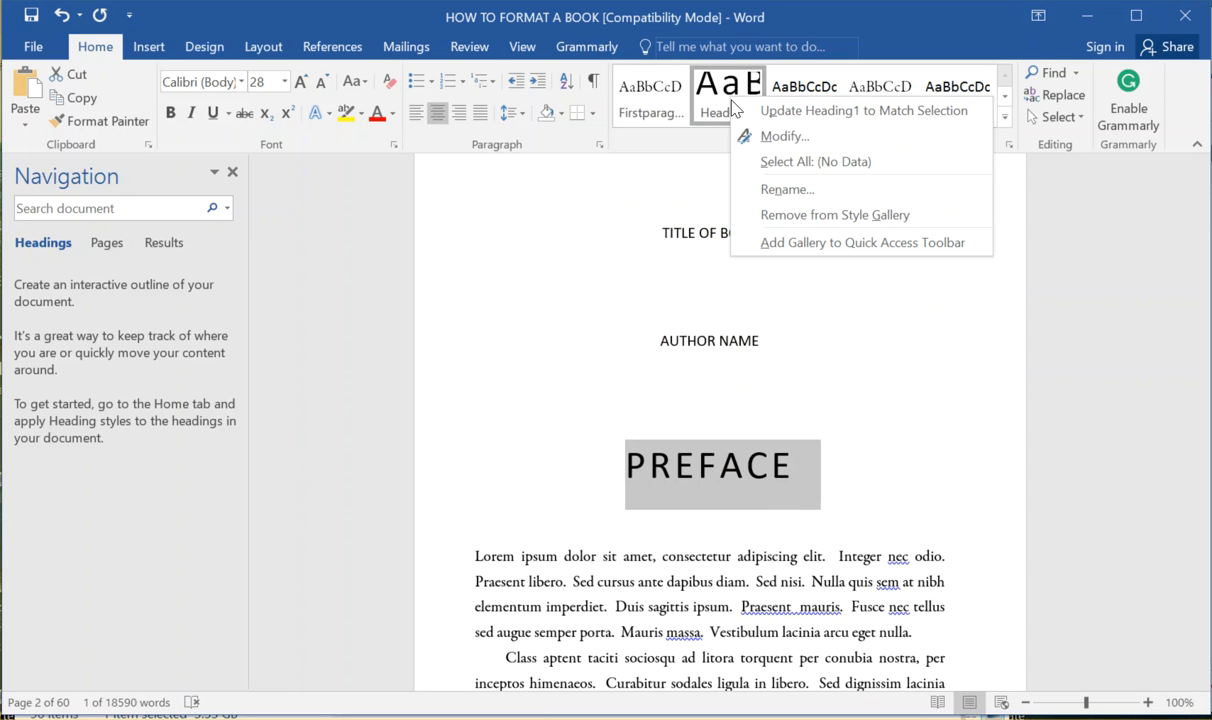
pyautogui.click(801, 214)
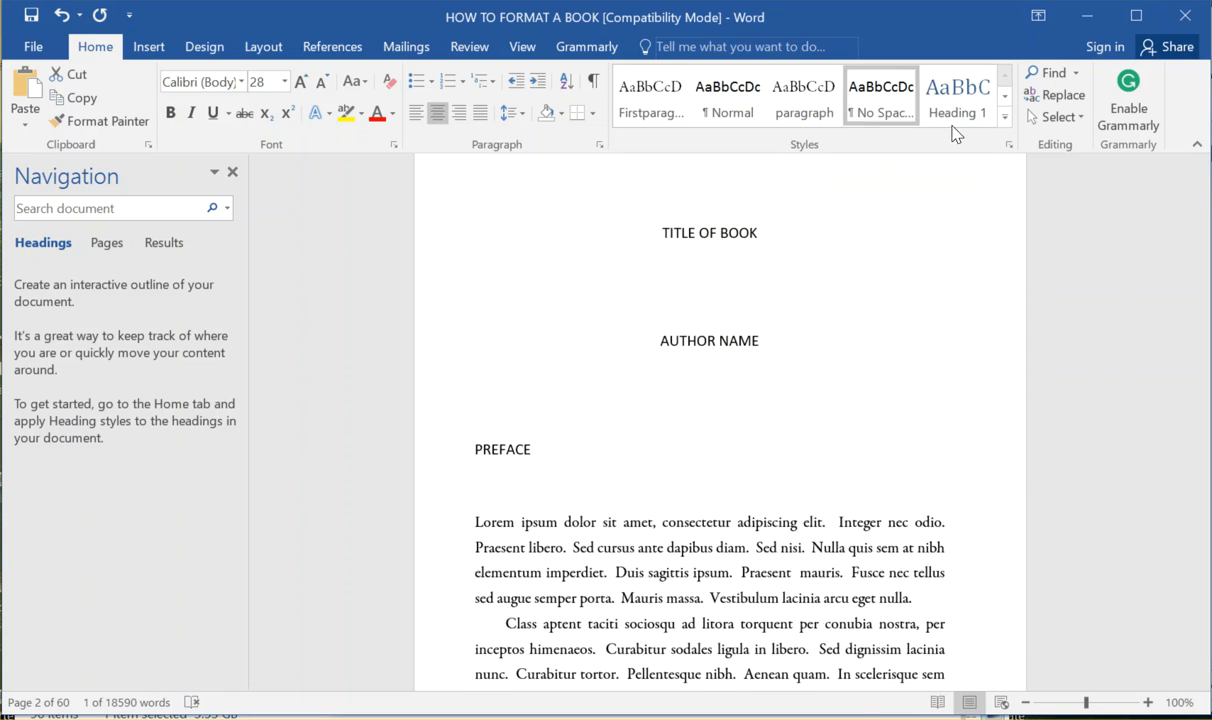
# Apply the built-in Heading 1 style to the PREFACE heading and change its text colour to black.
pyautogui.click(960, 100)
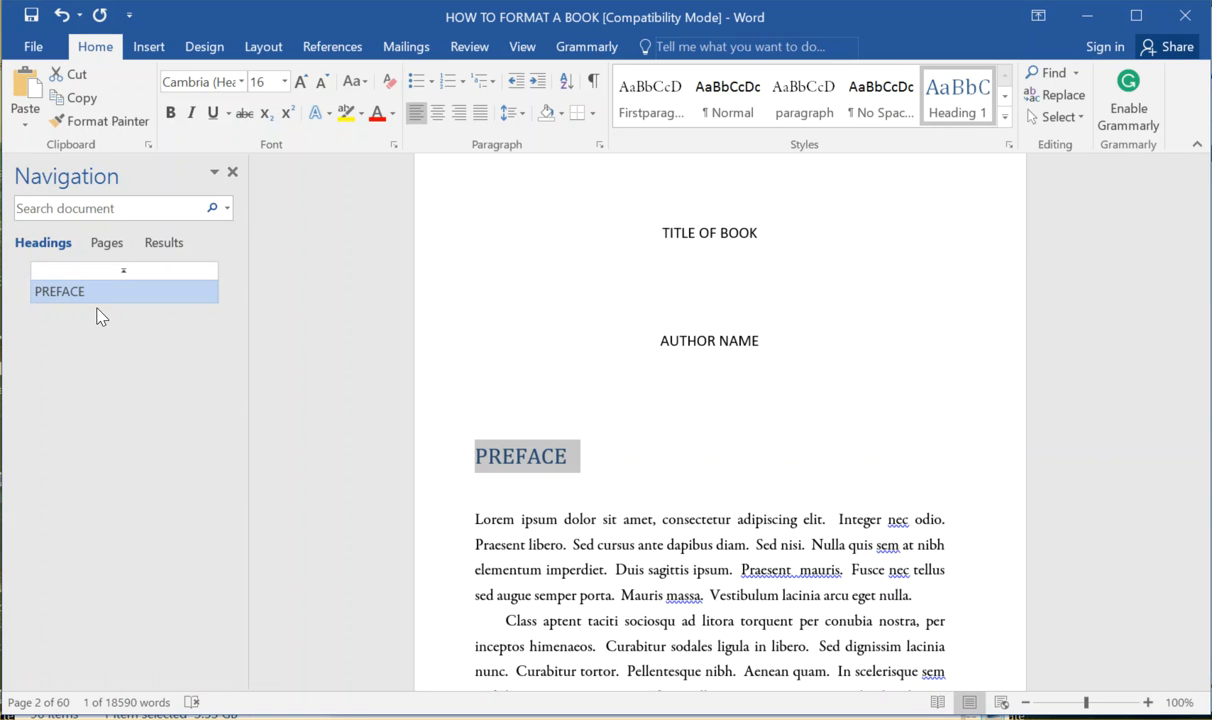
pyautogui.click(566, 458)
pyautogui.click(387, 455)
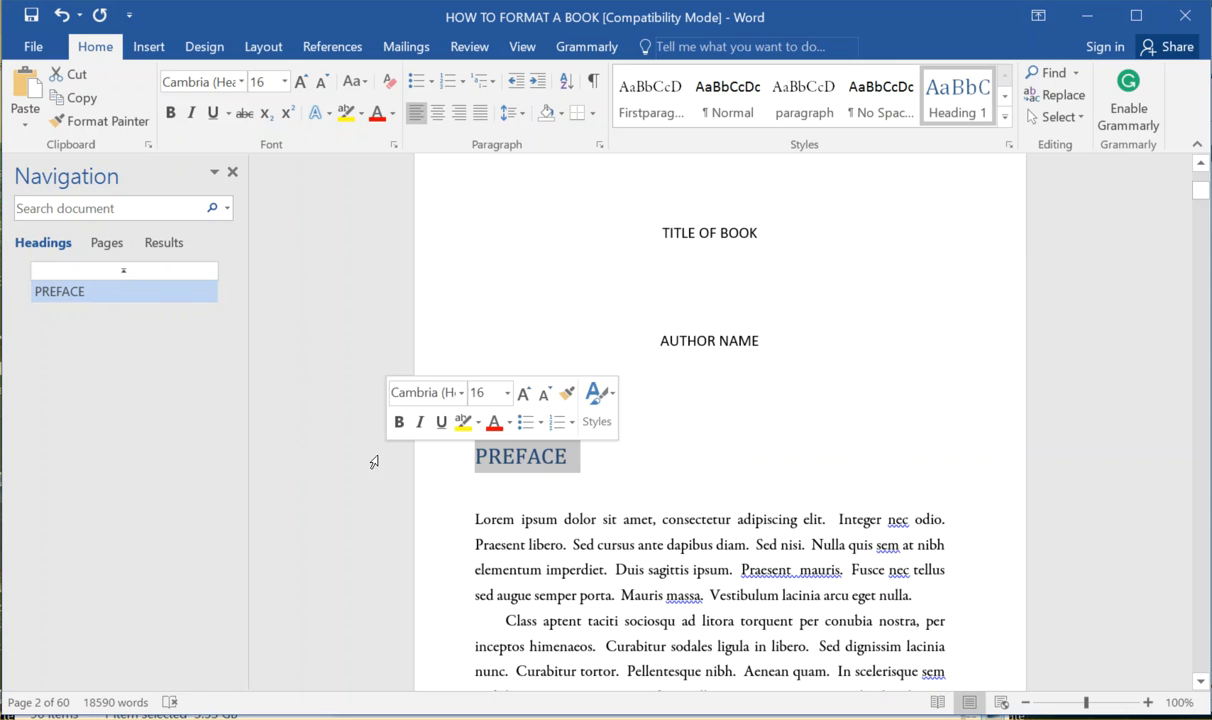
pyautogui.click(392, 113)
pyautogui.click(396, 136)
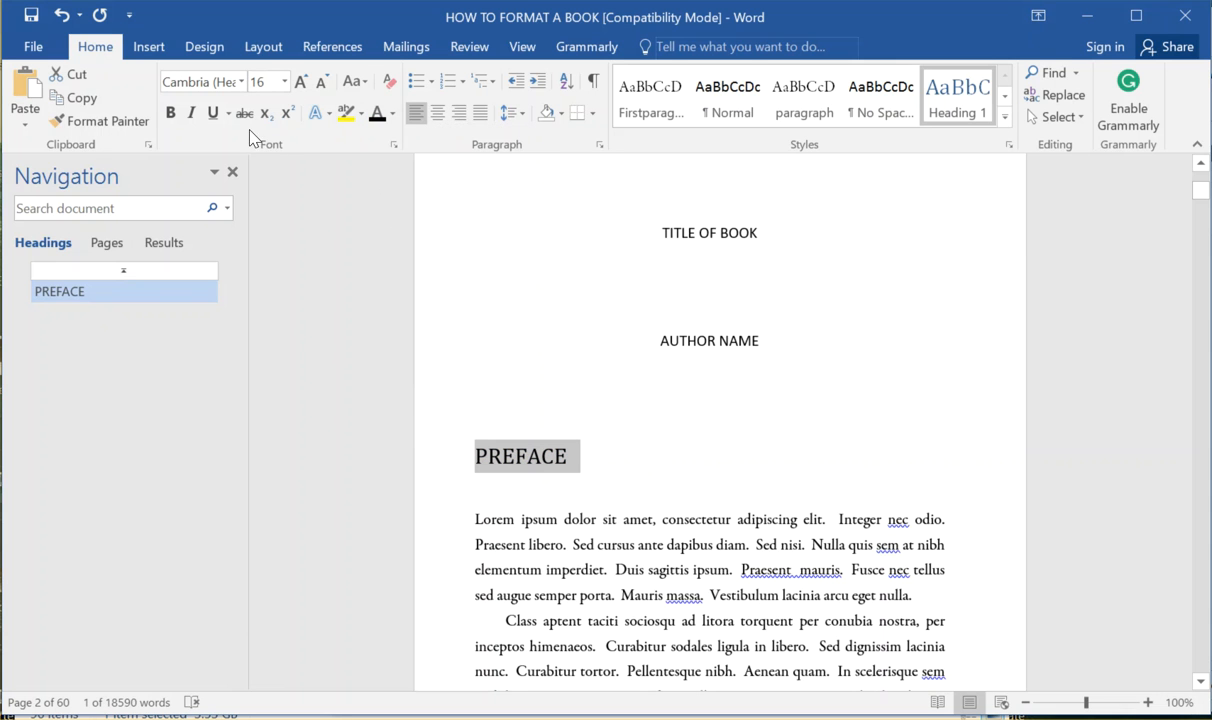
# Set the PREFACE heading's font size to 26.
pyautogui.click(284, 83)
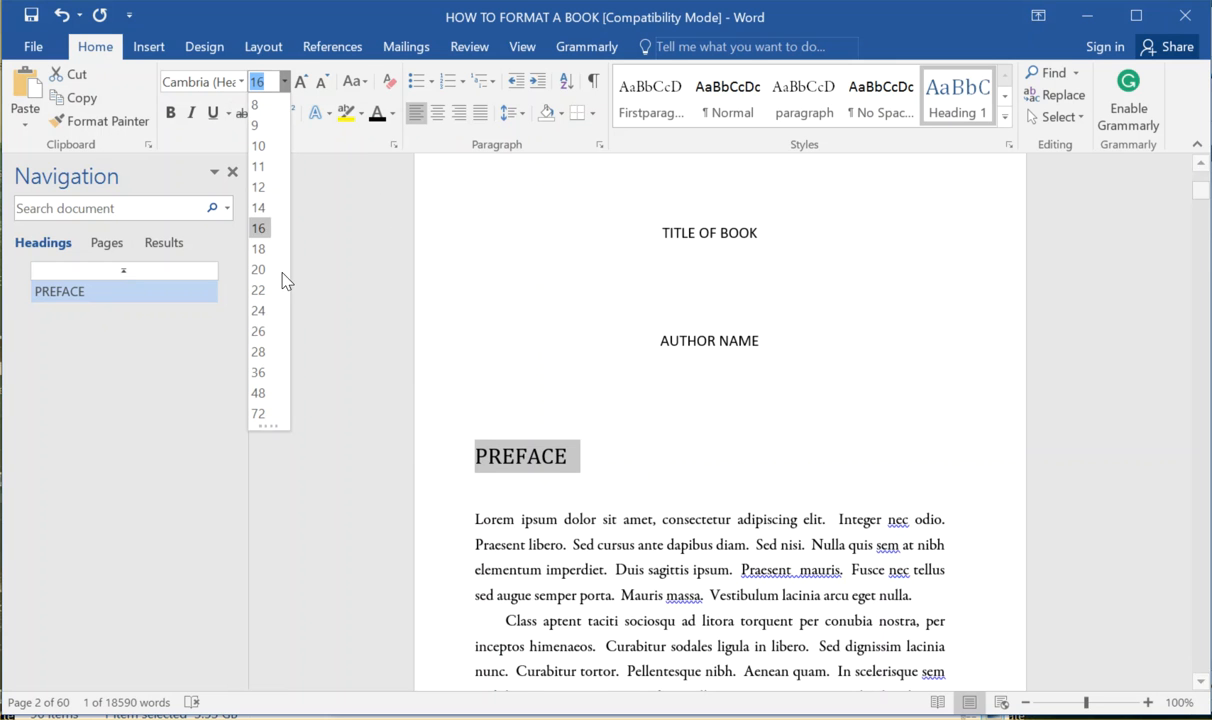
pyautogui.click(262, 333)
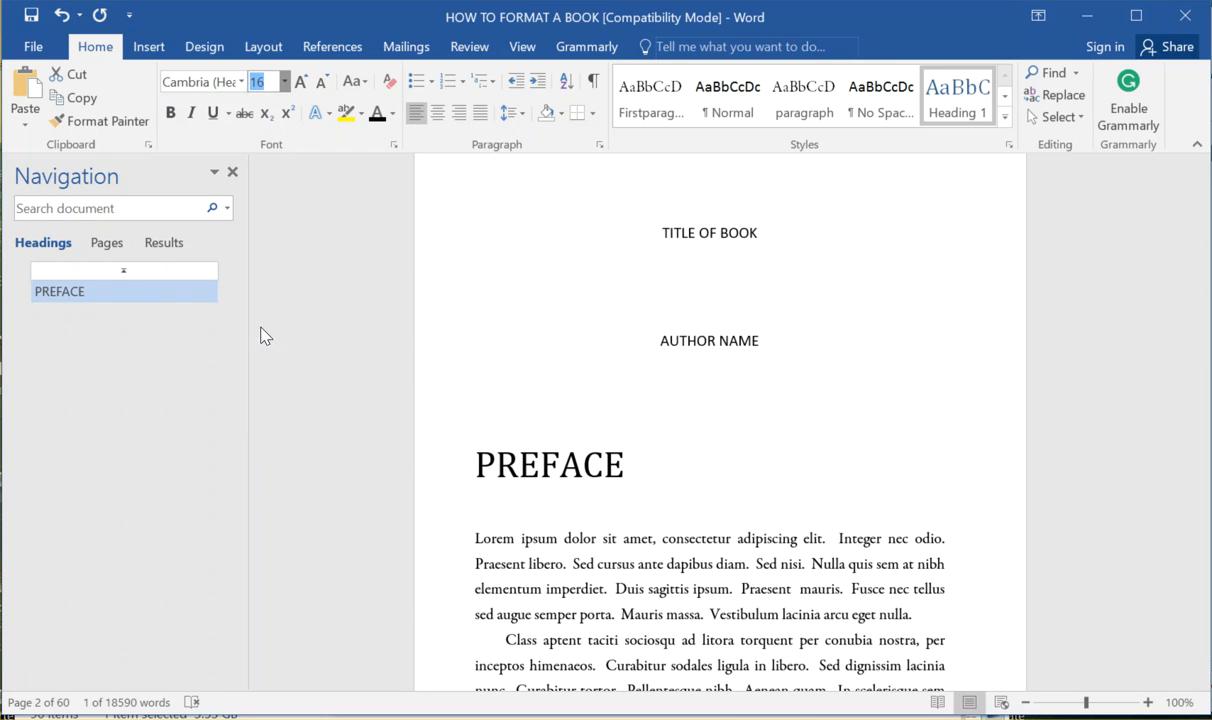
pyautogui.click(601, 472)
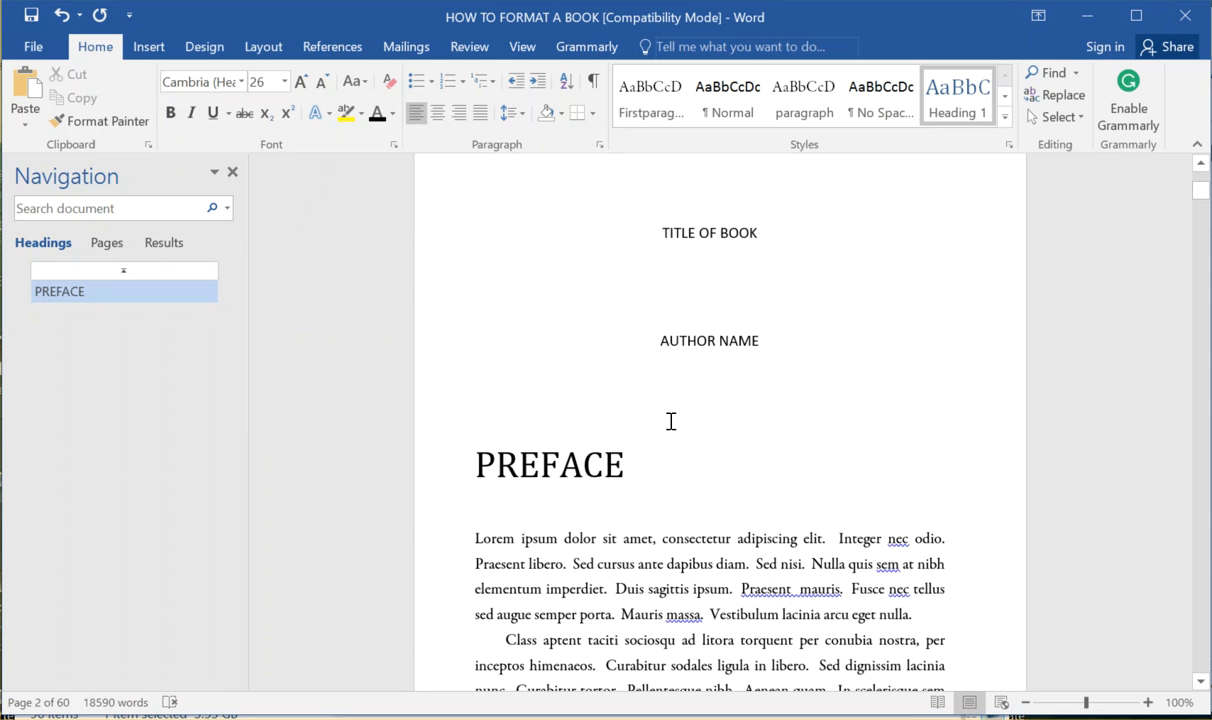
pyautogui.scroll(-2, 671, 421)
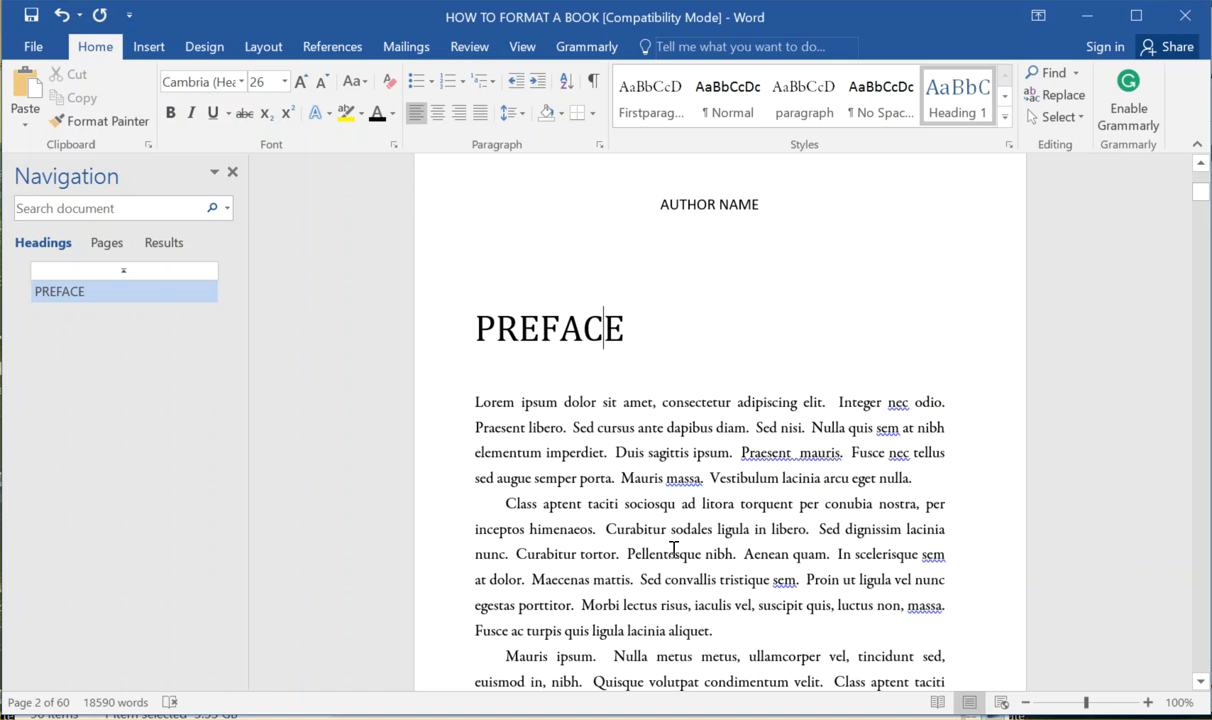
pyautogui.scroll(15, 671, 551)
pyautogui.scroll(-10, 602, 455)
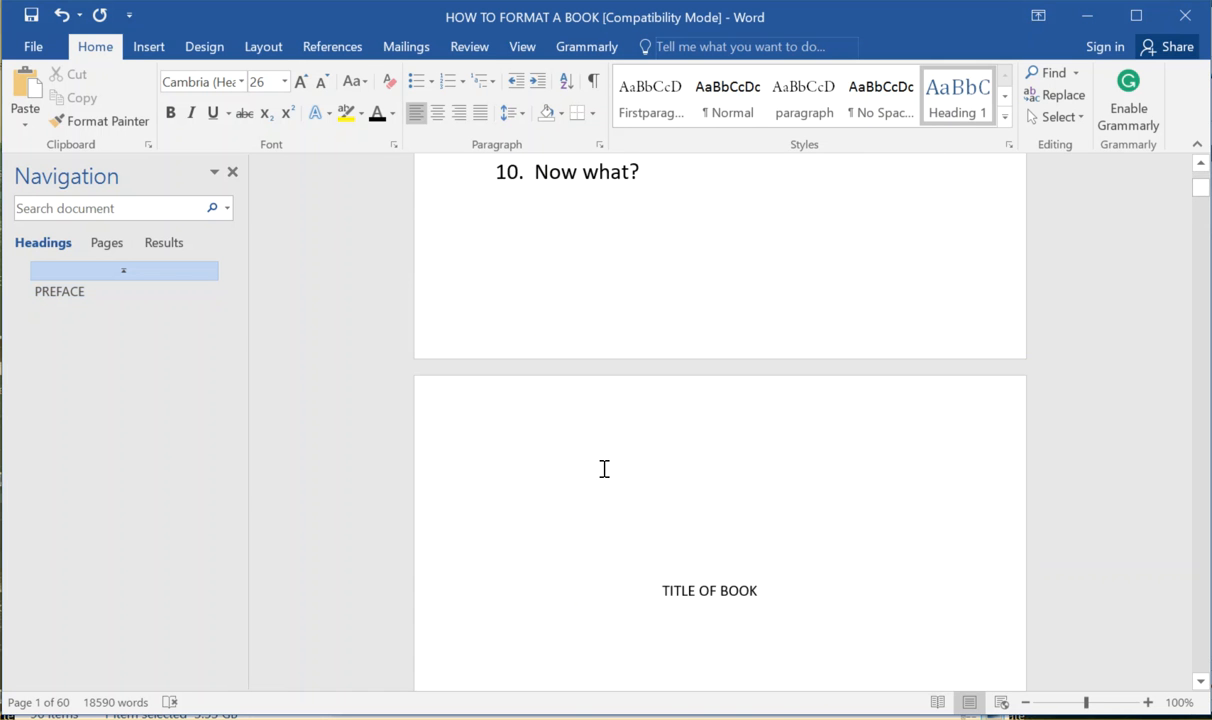
pyautogui.scroll(-8, 604, 469)
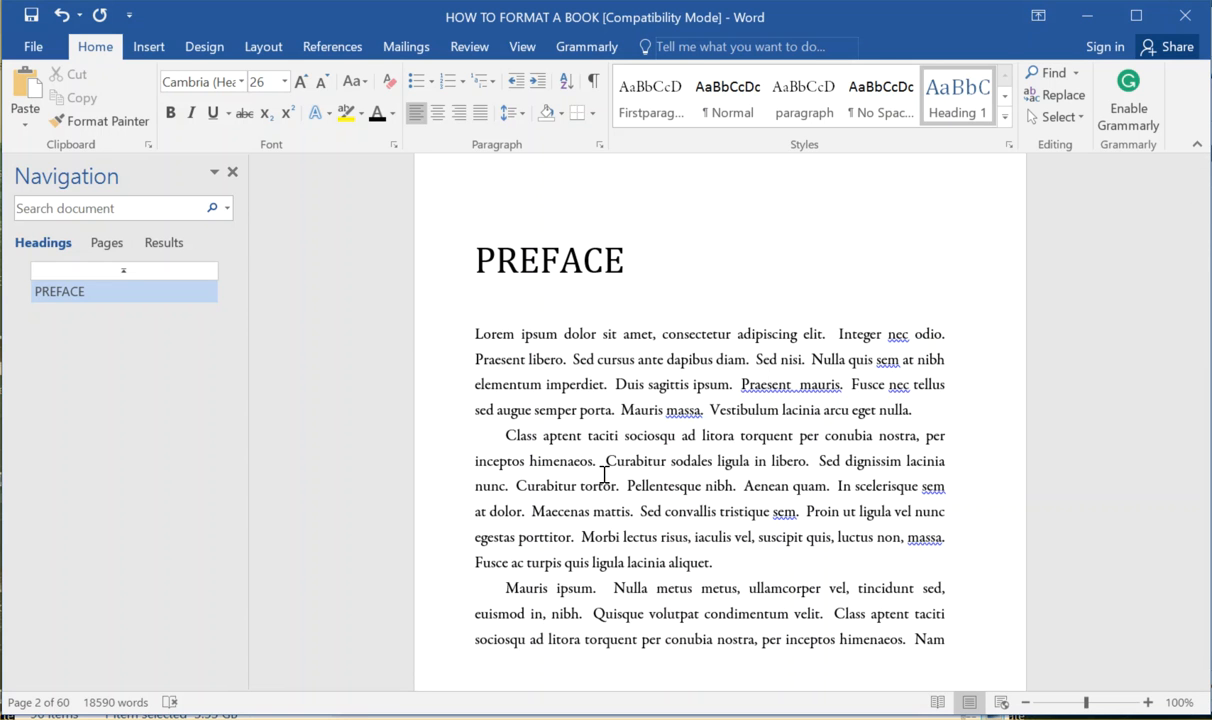
pyautogui.click(604, 472)
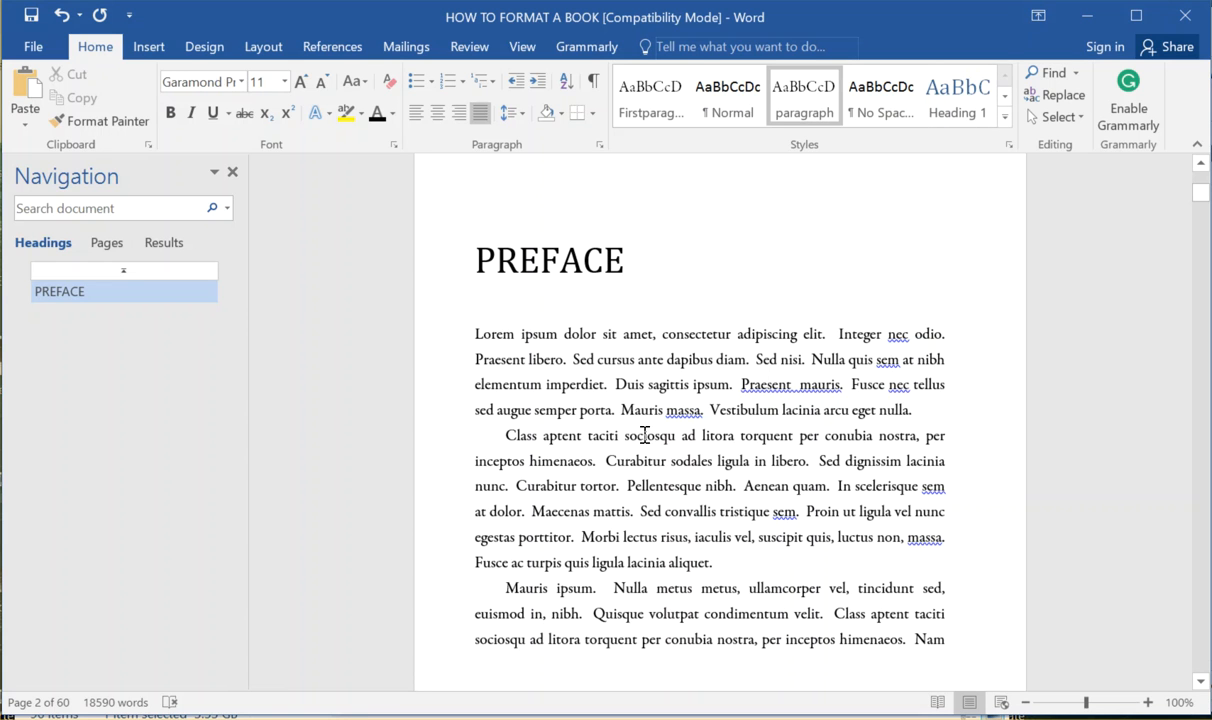
# Change the PREFACE heading's font to Bebas Neue.
pyautogui.scroll(3, 557, 361)
pyautogui.moveTo(600, 395); pyautogui.dragTo(525, 415)
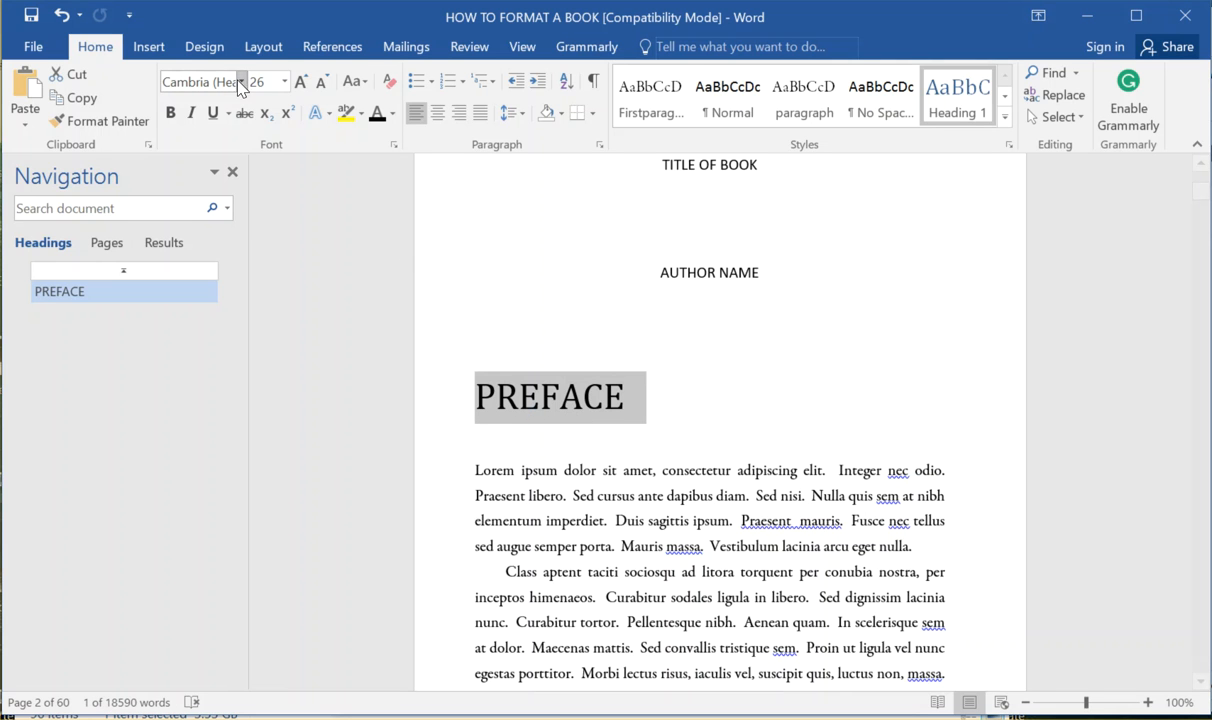
pyautogui.click(209, 81)
pyautogui.write('Bebas Neue')
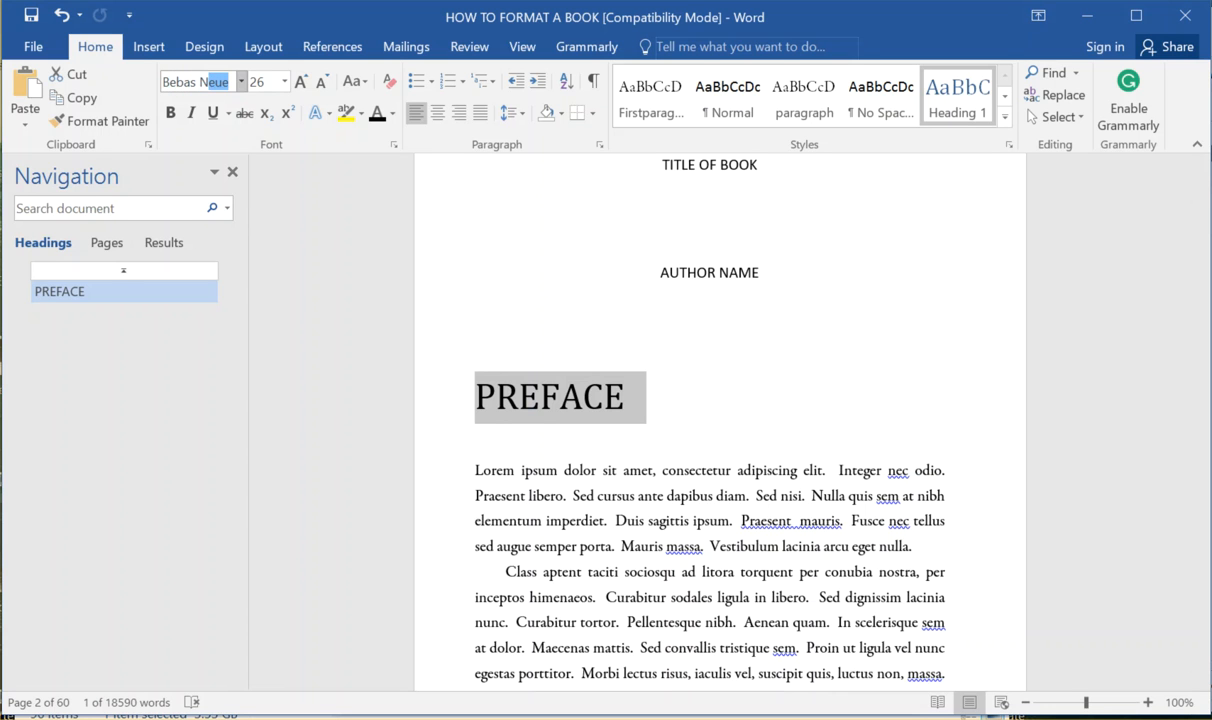
pyautogui.press('Return')
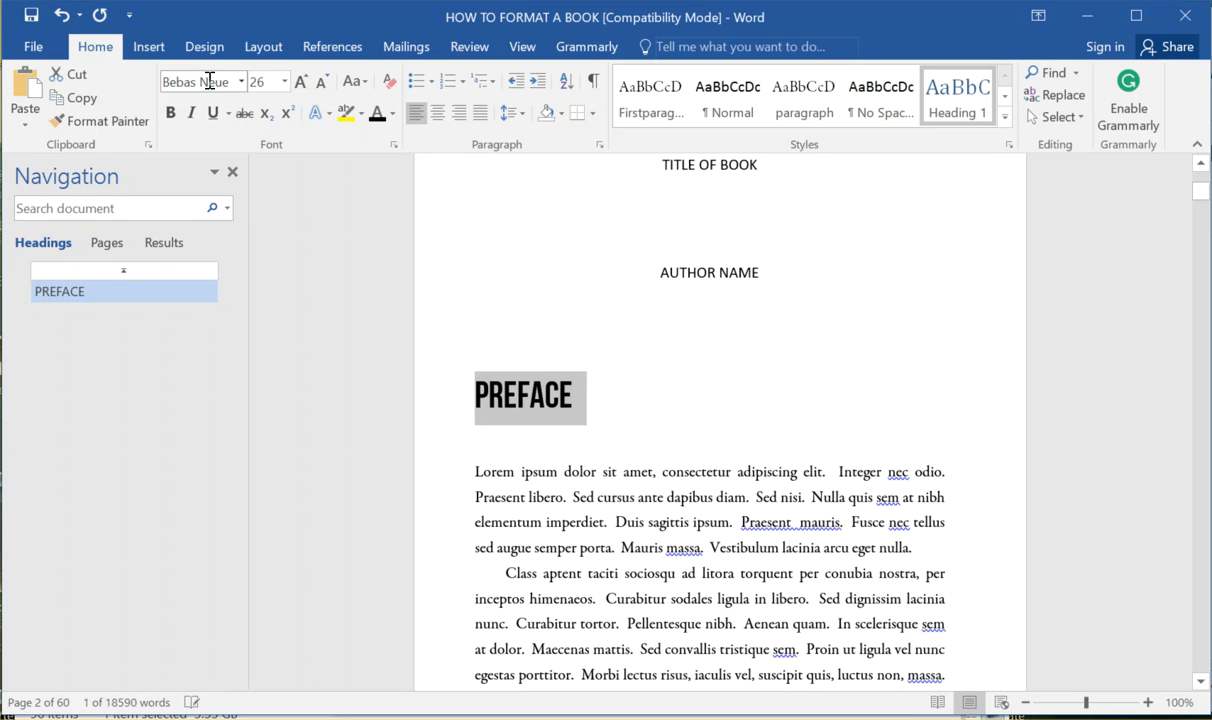
pyautogui.moveTo(603, 379); pyautogui.dragTo(465, 398)
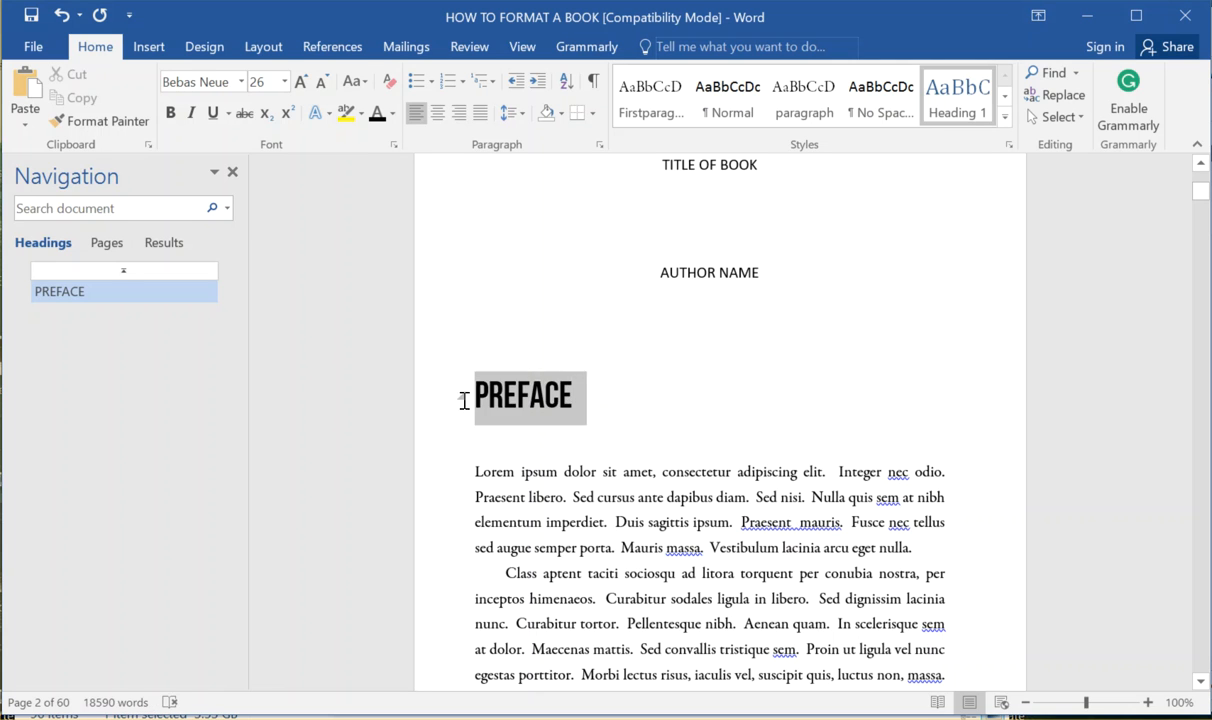
pyautogui.click(527, 414)
pyautogui.click(530, 458)
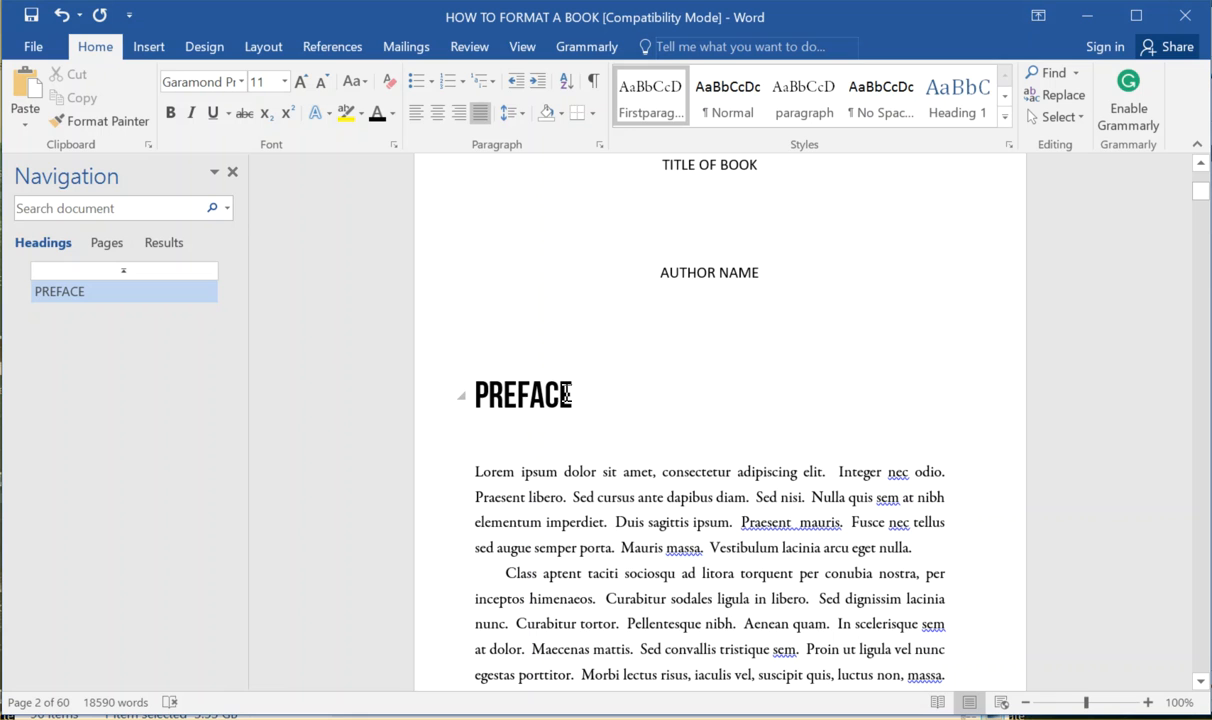
# Set the whole PREFACE heading's character spacing to Expanded by 3.5 pt.
pyautogui.moveTo(567, 395); pyautogui.dragTo(460, 395)
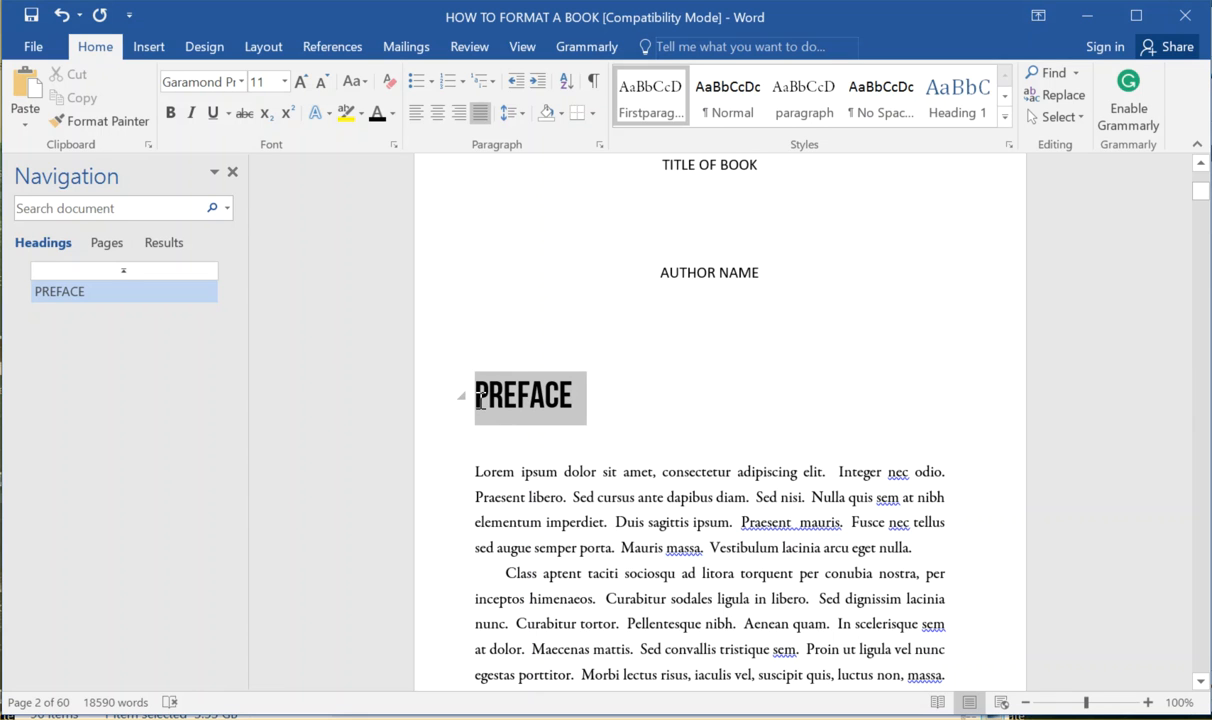
pyautogui.click(374, 144)
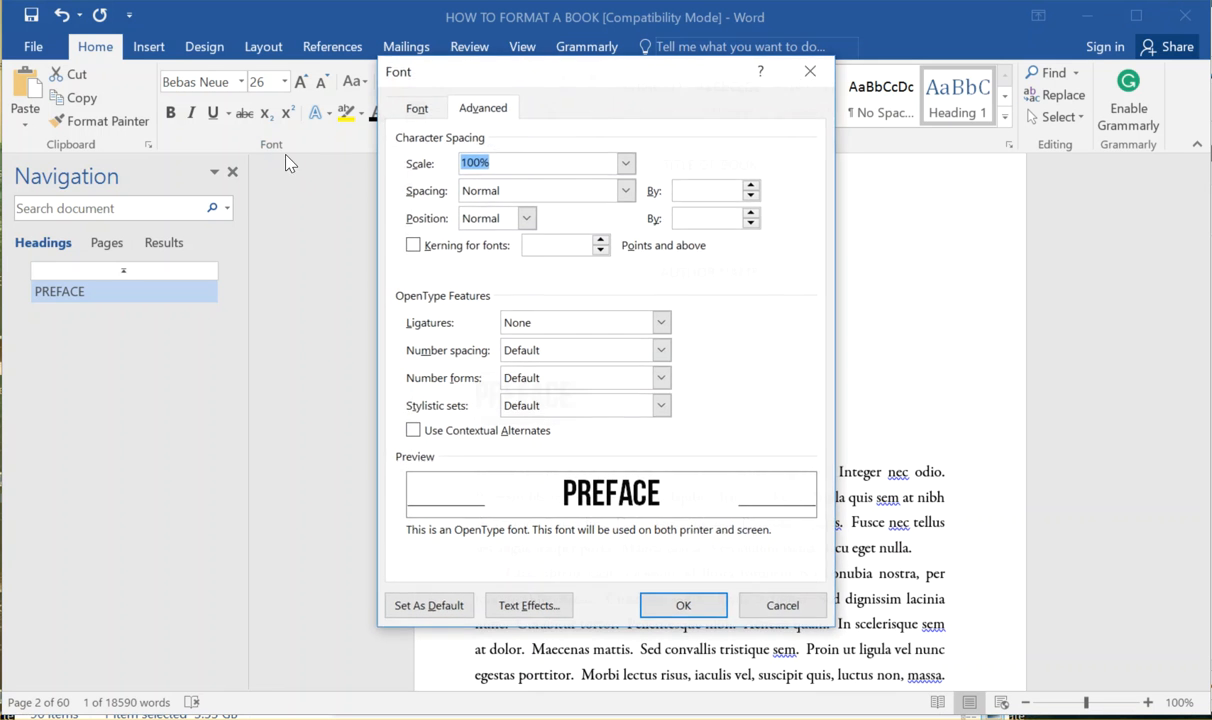
pyautogui.click(629, 199)
pyautogui.click(585, 222)
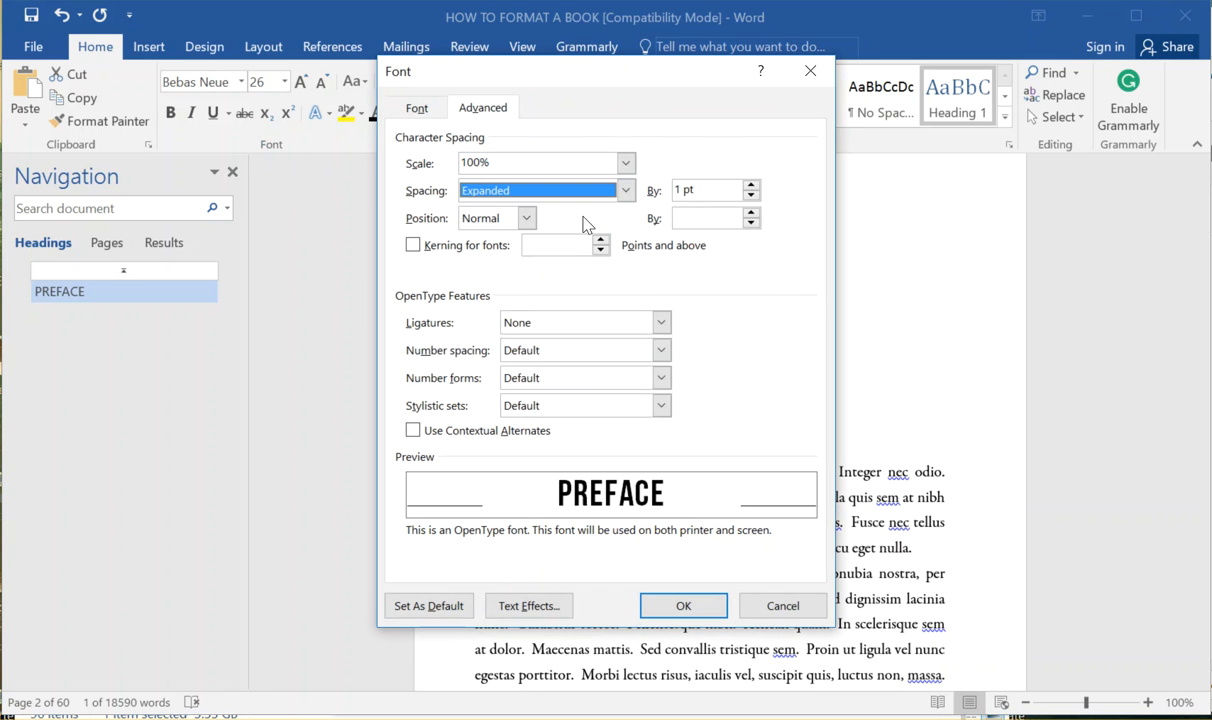
pyautogui.doubleClick(749, 185)
pyautogui.click(752, 186)
pyautogui.click(684, 606)
pyautogui.click(555, 436)
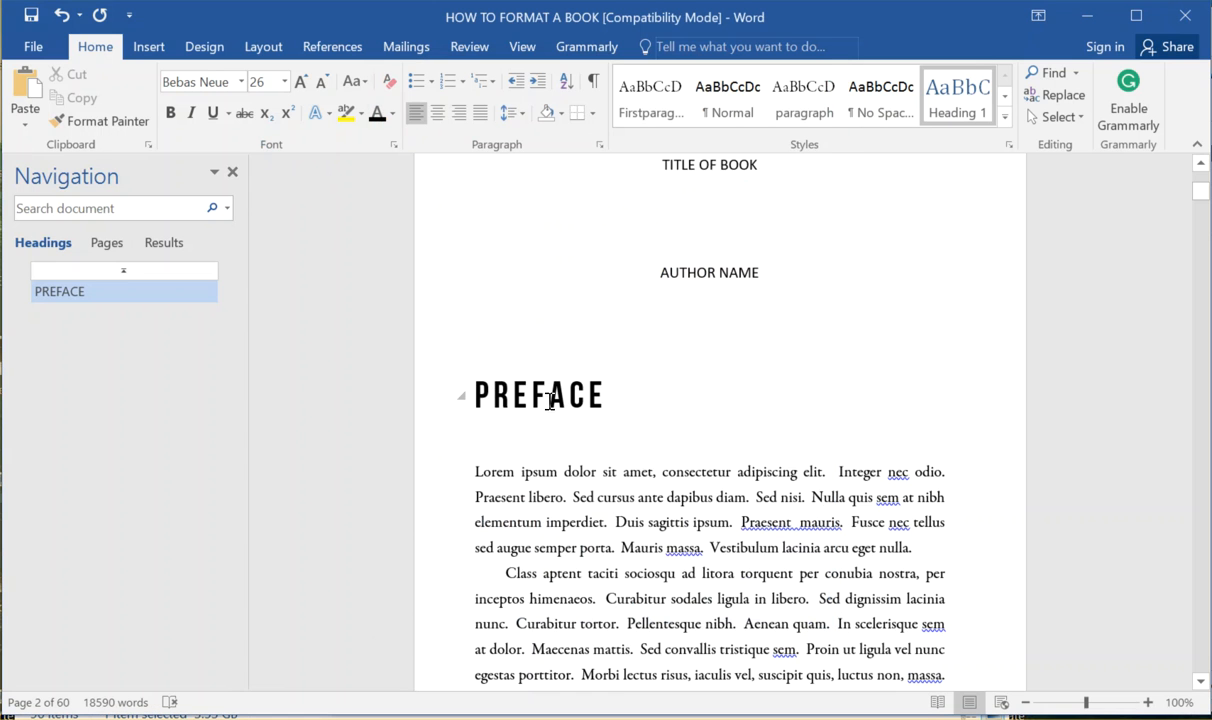
# Reduce the expanded character spacing of only the letter F in the PREFACE heading to 1.9 pt.
pyautogui.moveTo(547, 387); pyautogui.dragTo(530, 390)
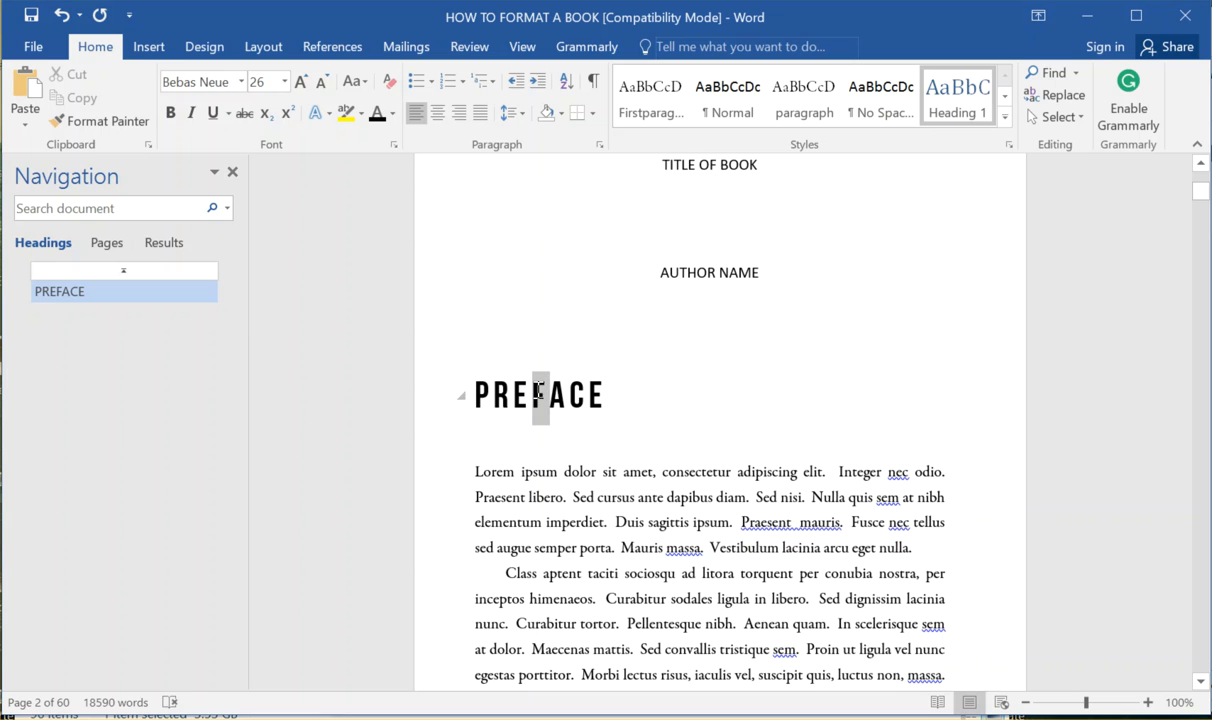
pyautogui.click(378, 144)
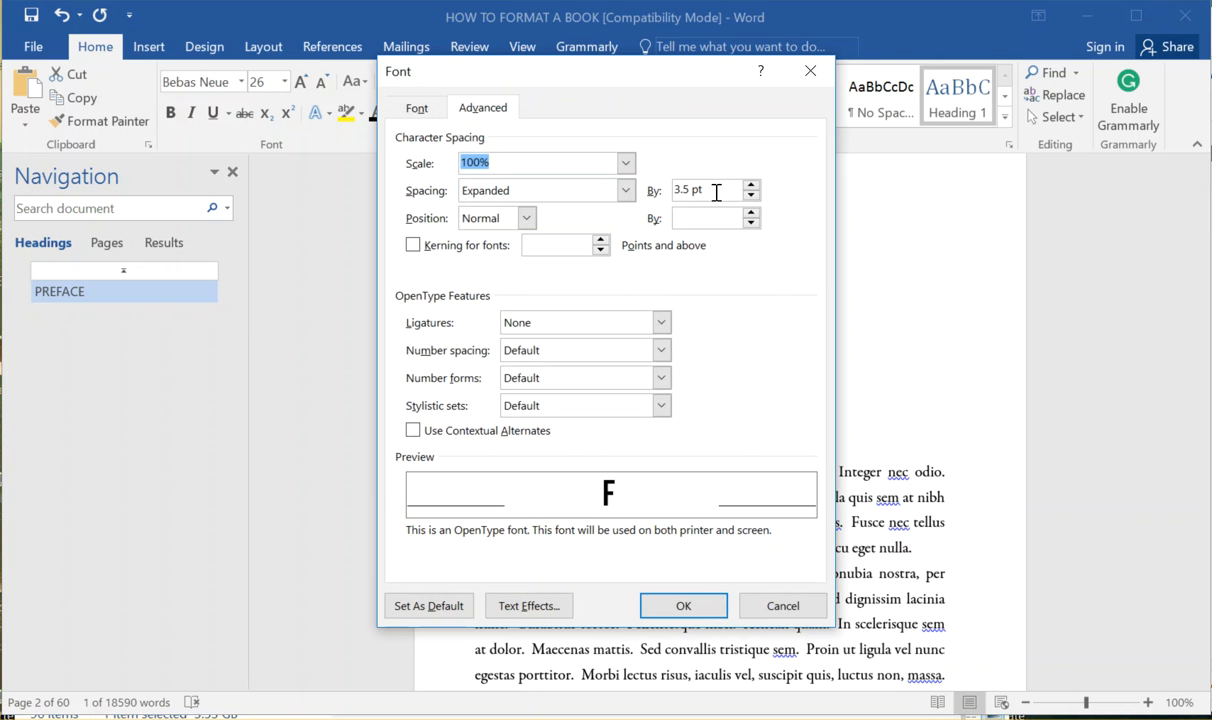
pyautogui.click(751, 195)
pyautogui.click(751, 195)
pyautogui.click(751, 195)
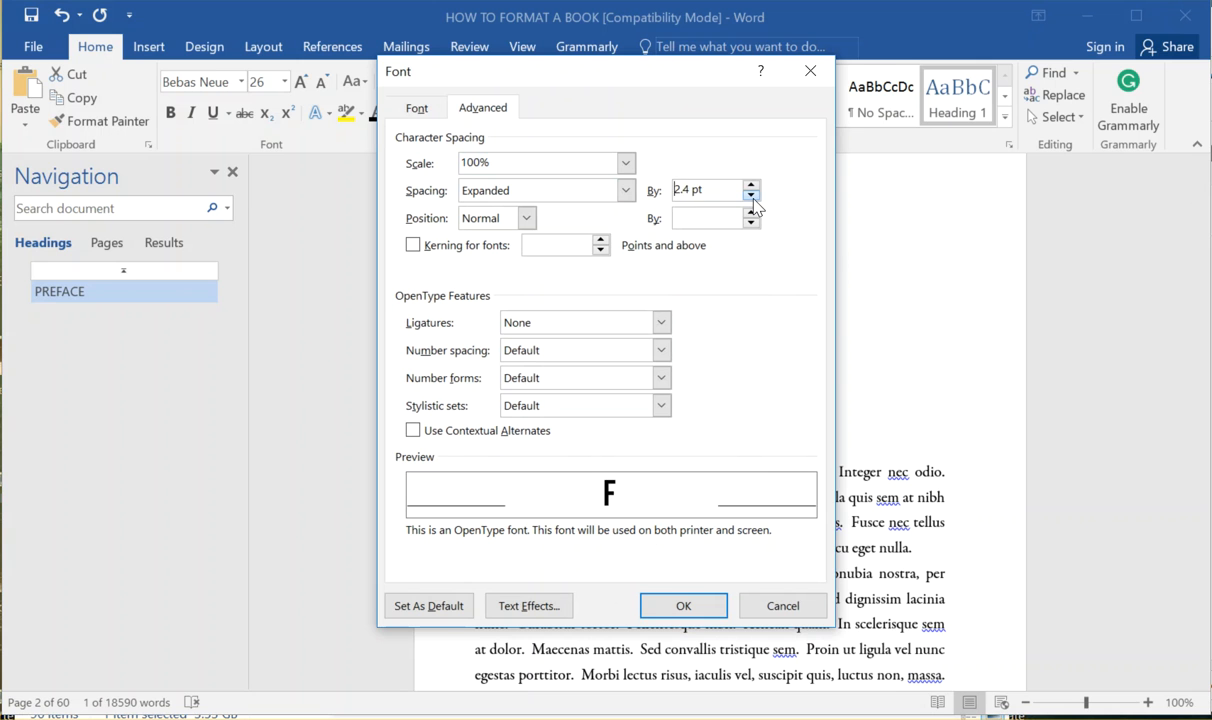
pyautogui.click(672, 605)
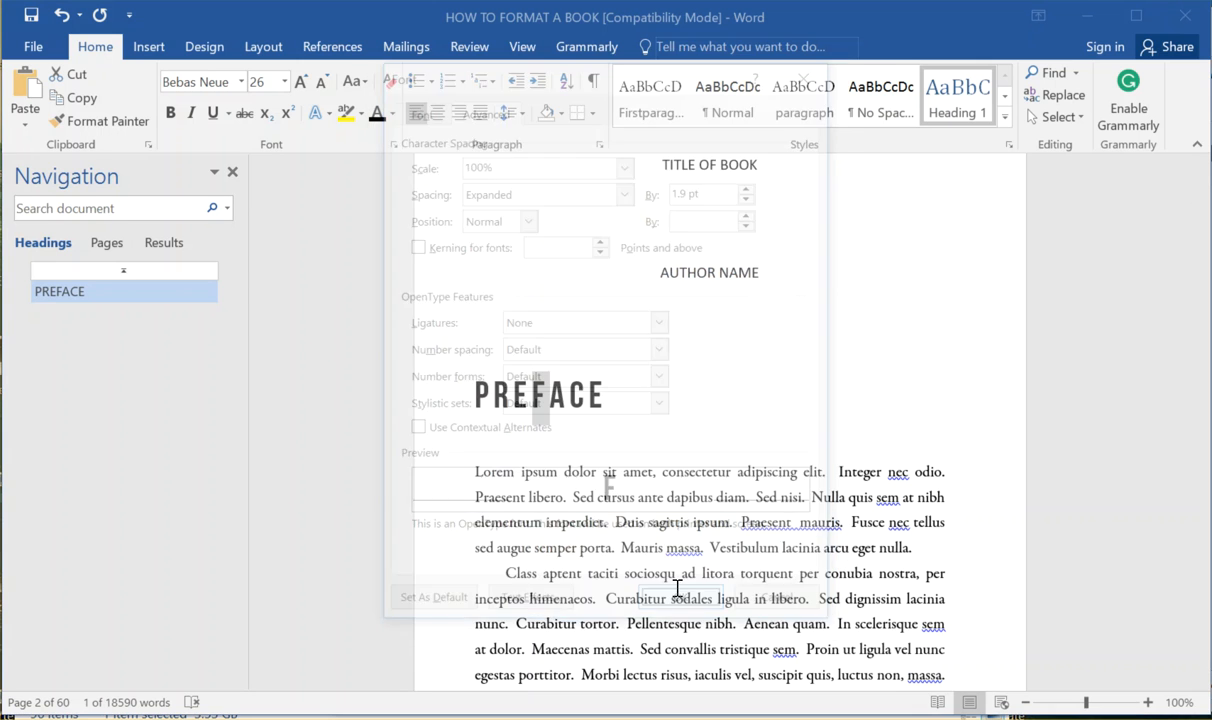
pyautogui.click(550, 412)
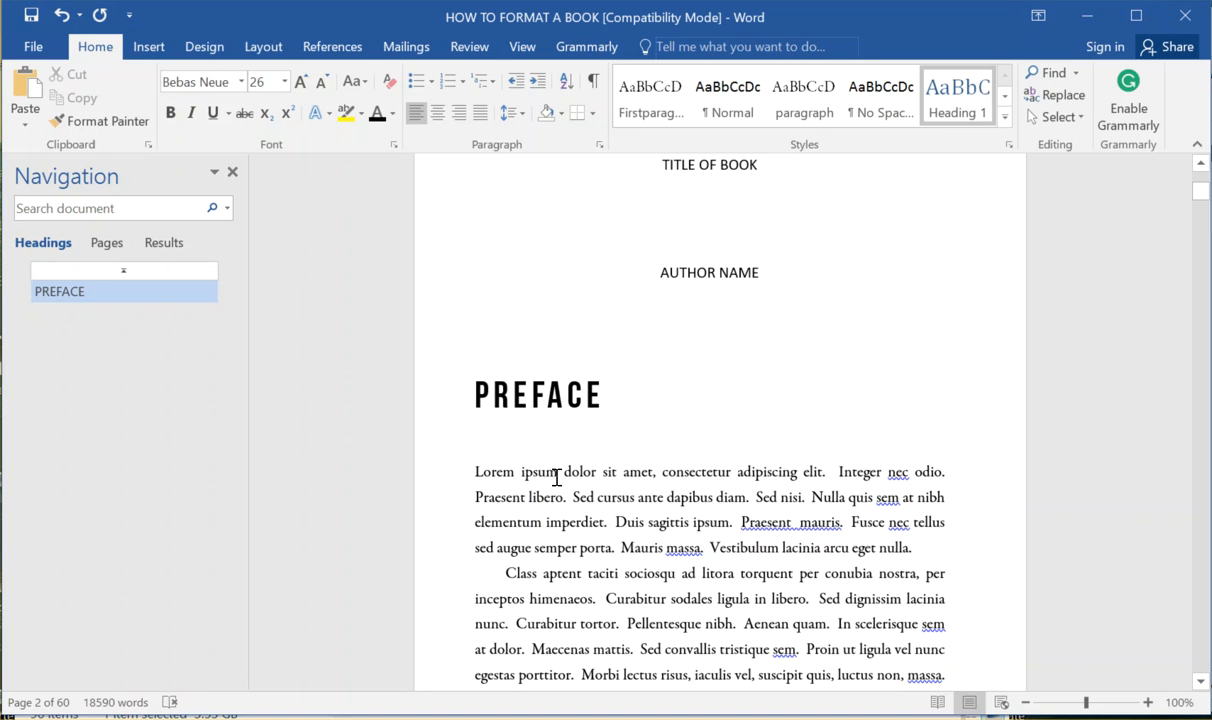
# Set the expanded spacing of the letter F in PREFACE to 2.5 pt and select the whole heading.
pyautogui.moveTo(551, 394); pyautogui.dragTo(532, 394)
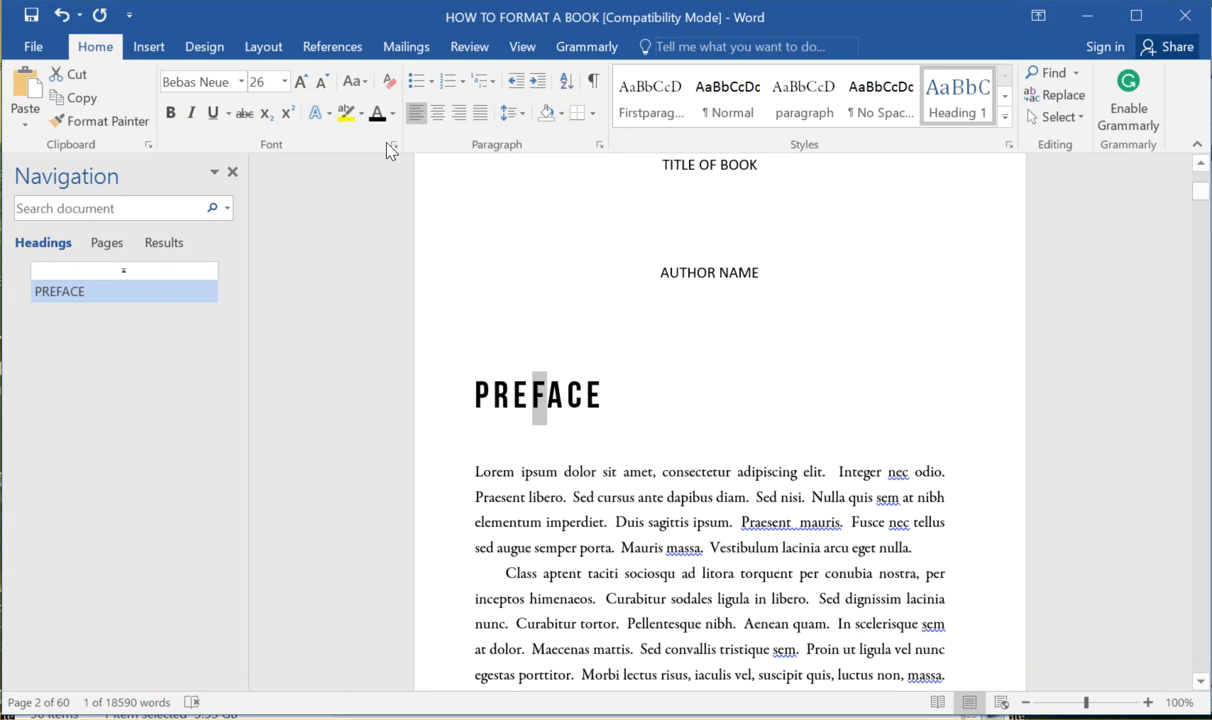
pyautogui.hotkey('ctrl', 'd')
pyautogui.click(751, 186)
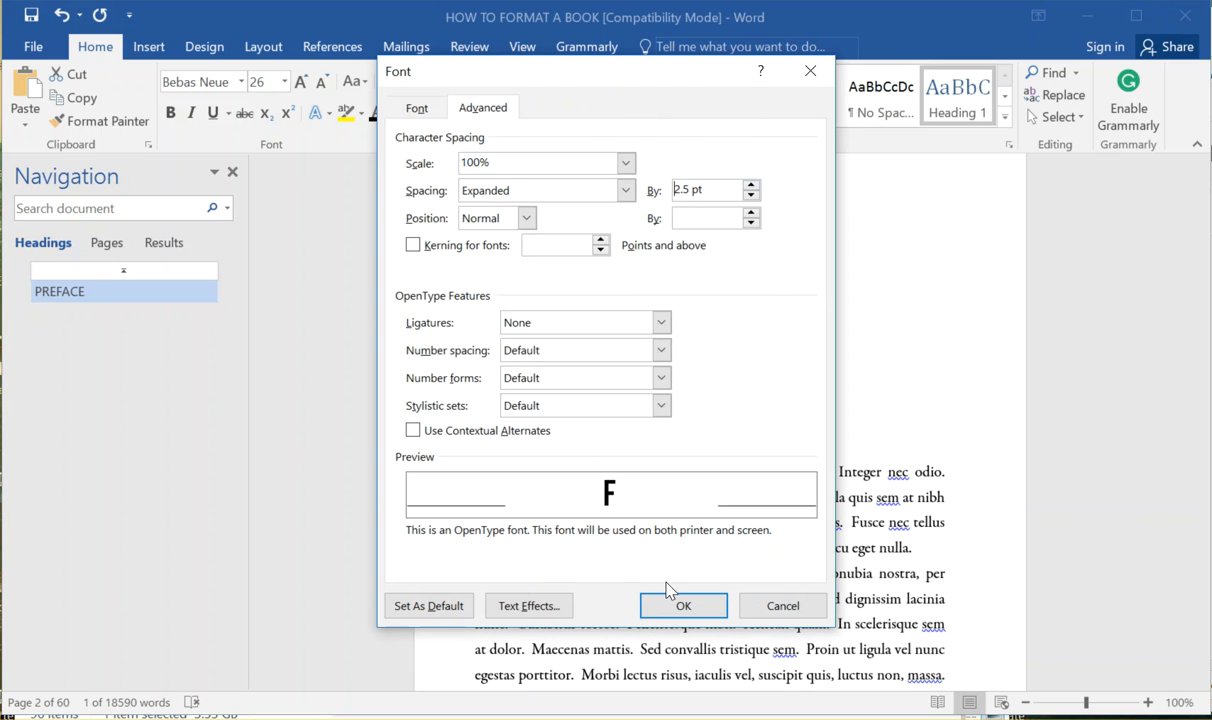
pyautogui.click(683, 605)
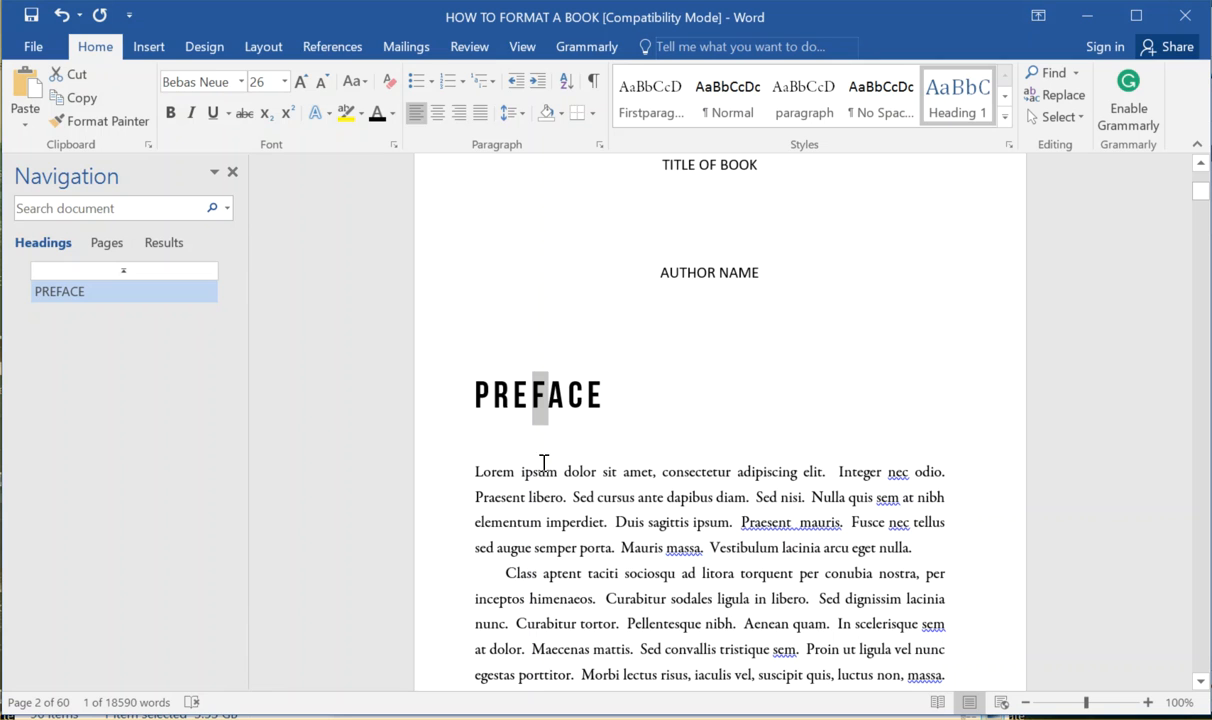
pyautogui.click(553, 420)
pyautogui.moveTo(628, 400); pyautogui.dragTo(461, 401)
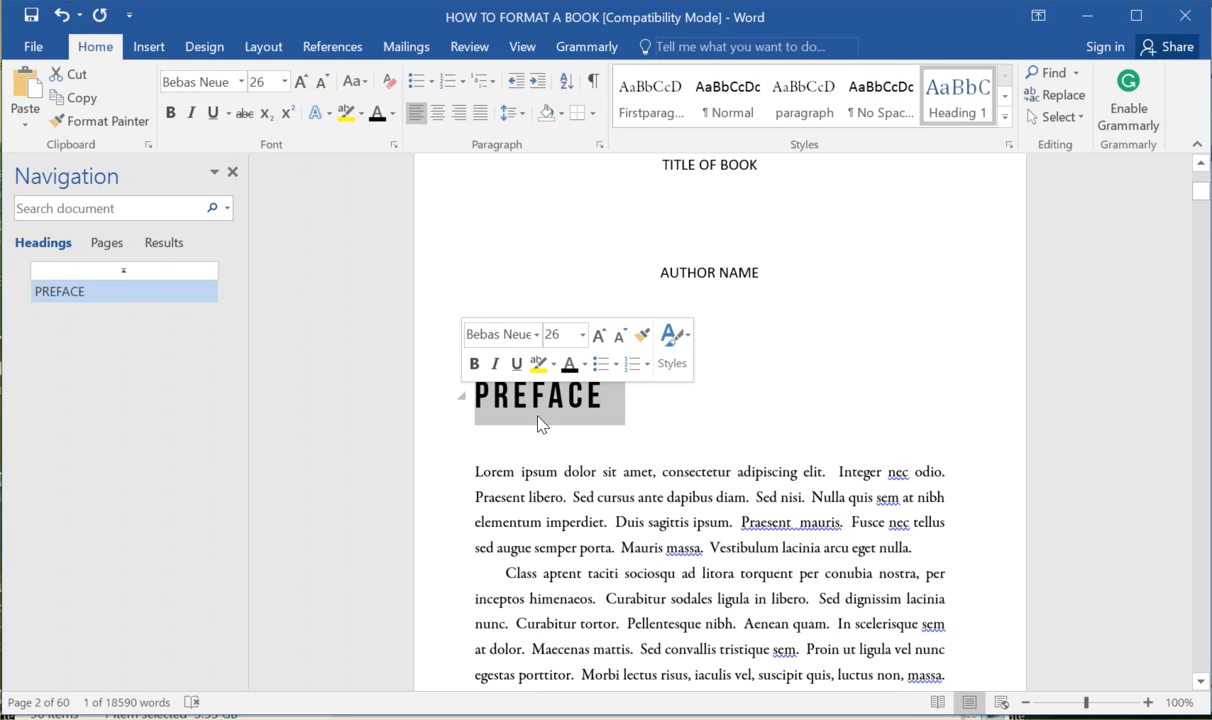
# Center the PREFACE heading on the page.
pyautogui.click(555, 400)
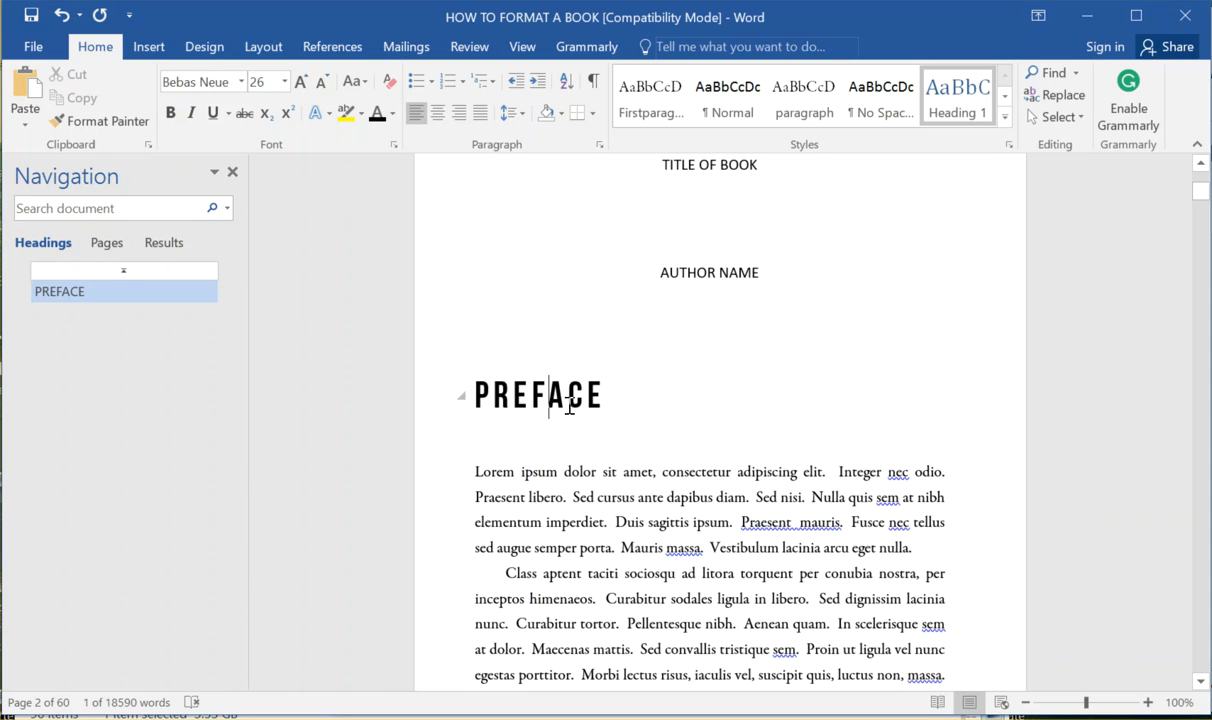
pyautogui.moveTo(598, 397); pyautogui.dragTo(400, 388)
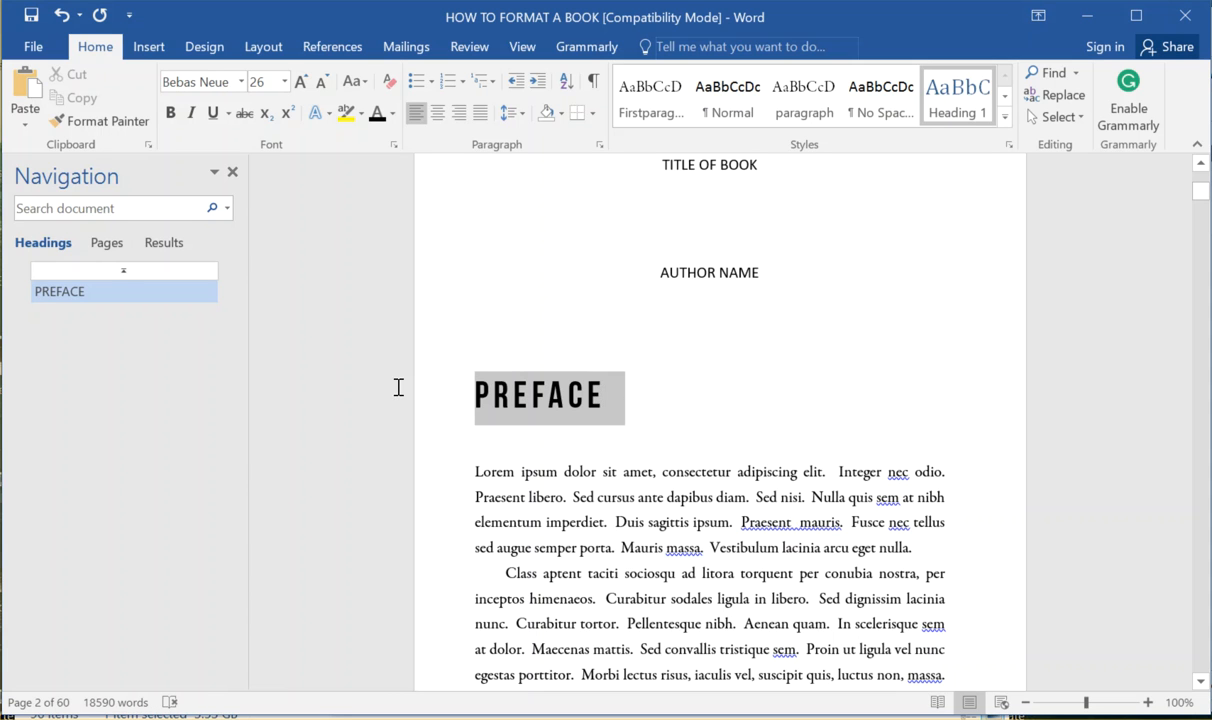
pyautogui.click(437, 112)
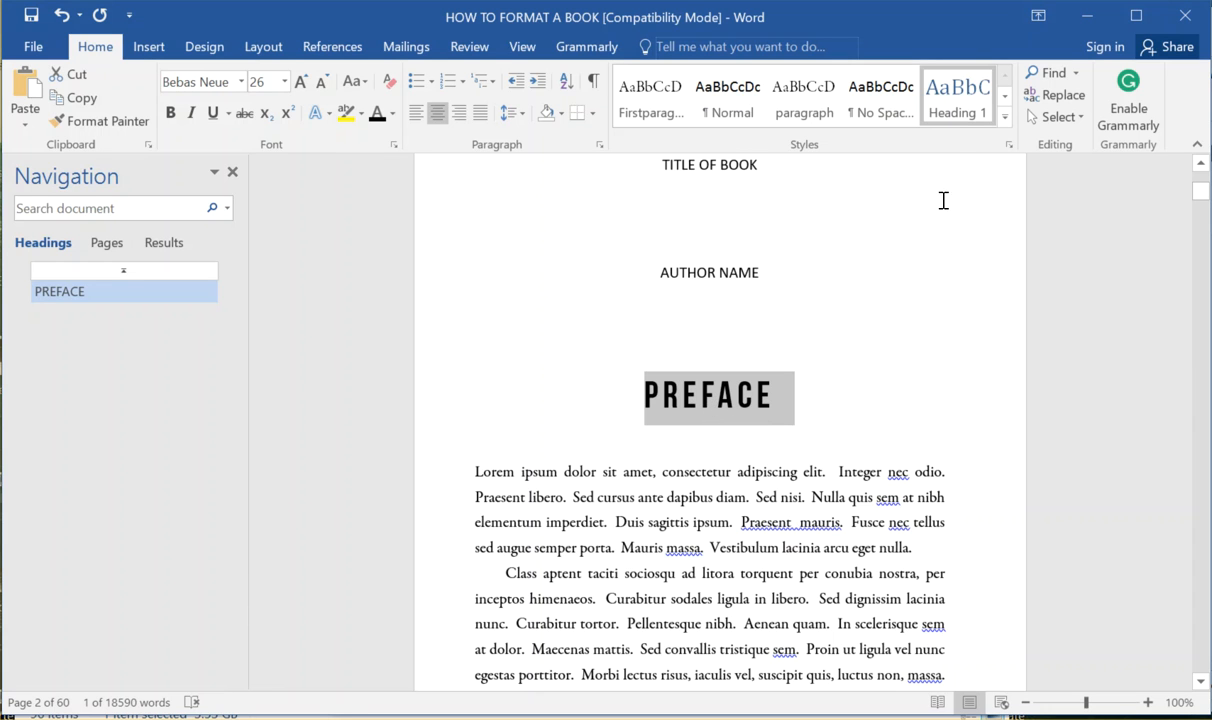
# Update the Heading 1 style to match the formatting of the selected PREFACE heading.
pyautogui.rightClick(949, 99)
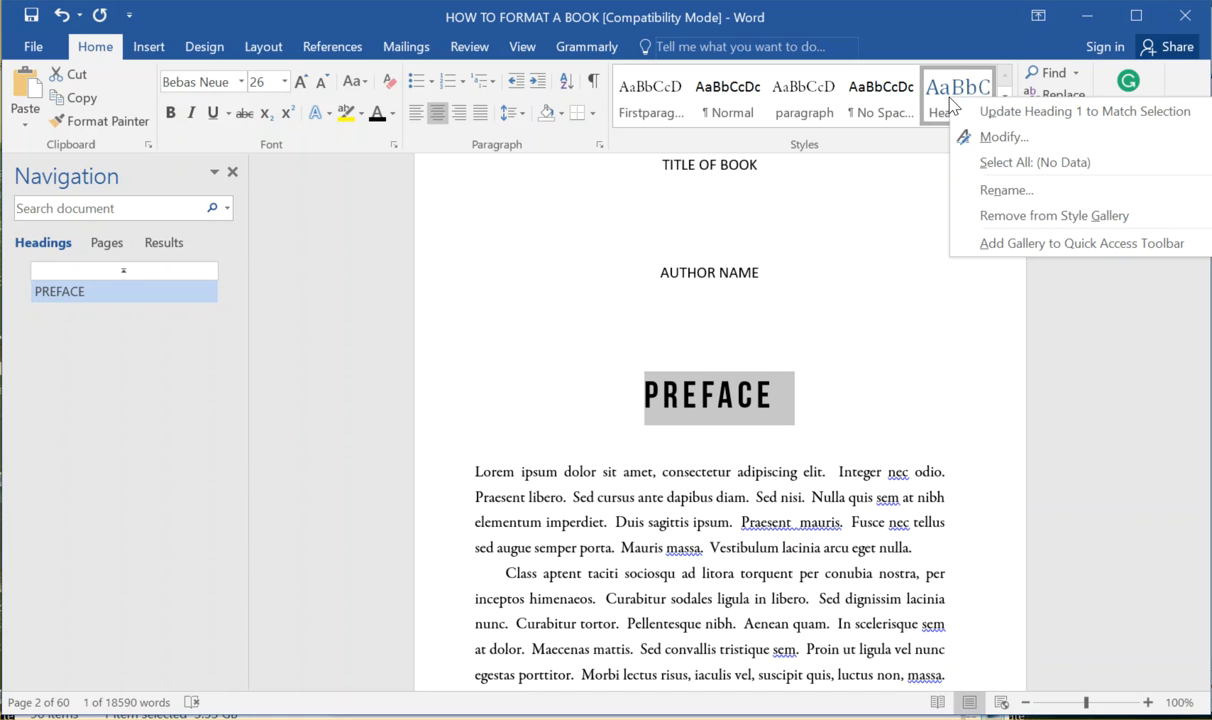
pyautogui.click(1006, 112)
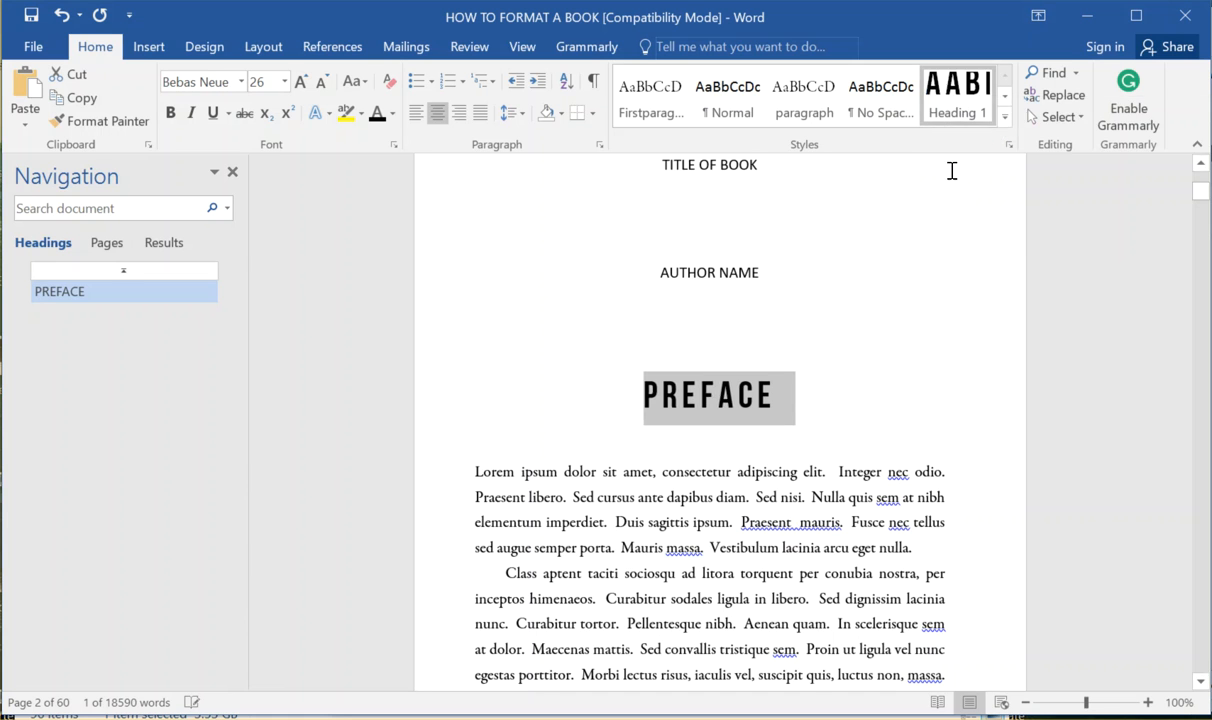
pyautogui.click(718, 394)
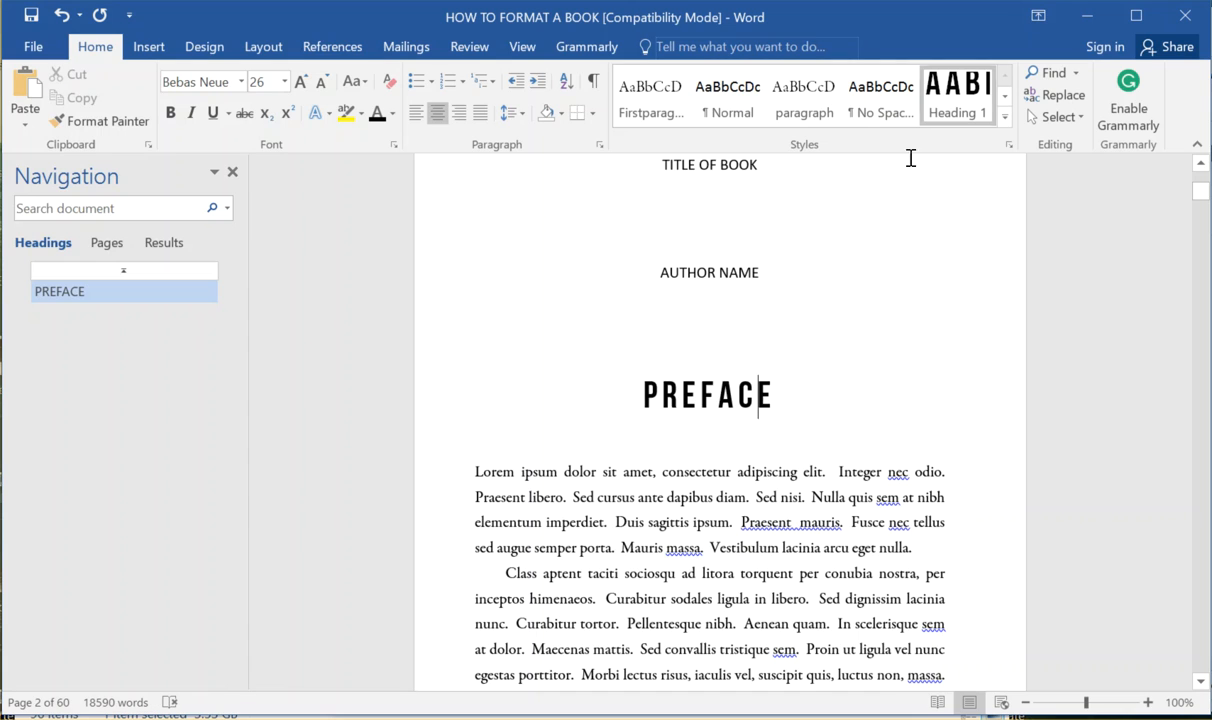
# Apply the Heading 1 style to the CHAPTER ONE line after the preface text.
pyautogui.scroll(-12, 797, 405)
pyautogui.scroll(-20, 797, 418)
pyautogui.scroll(-12, 789, 444)
pyautogui.scroll(1, 645, 390)
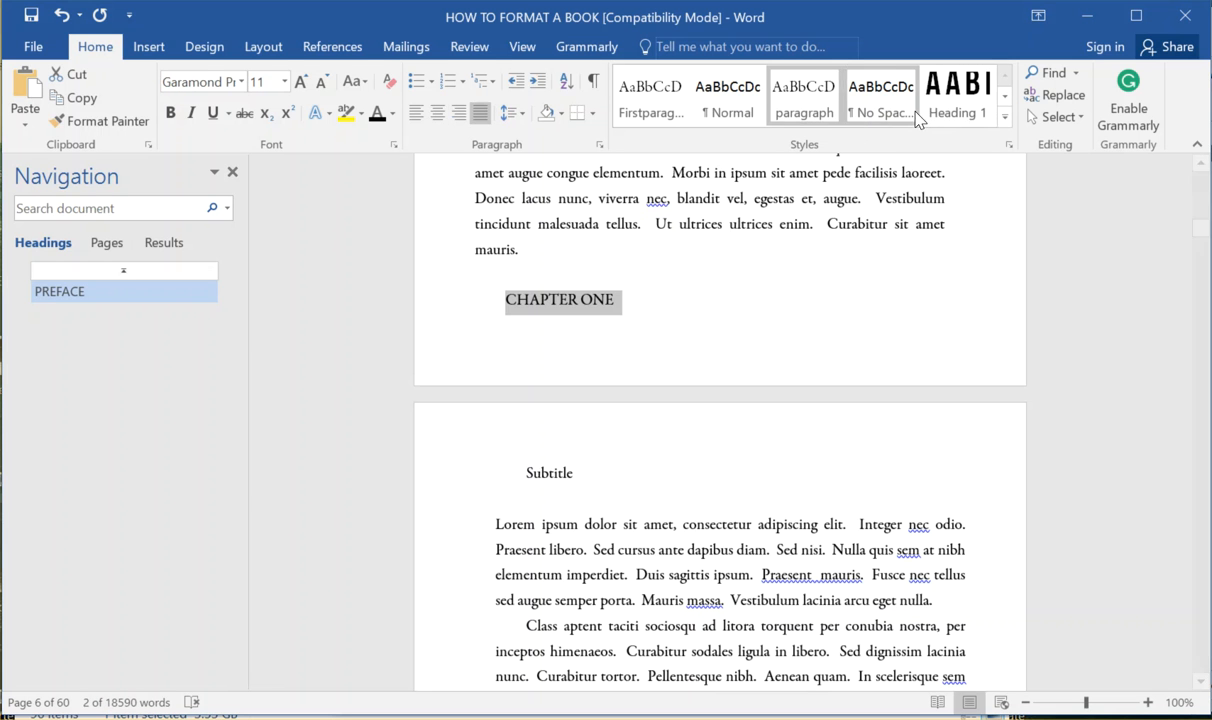
pyautogui.click(970, 102)
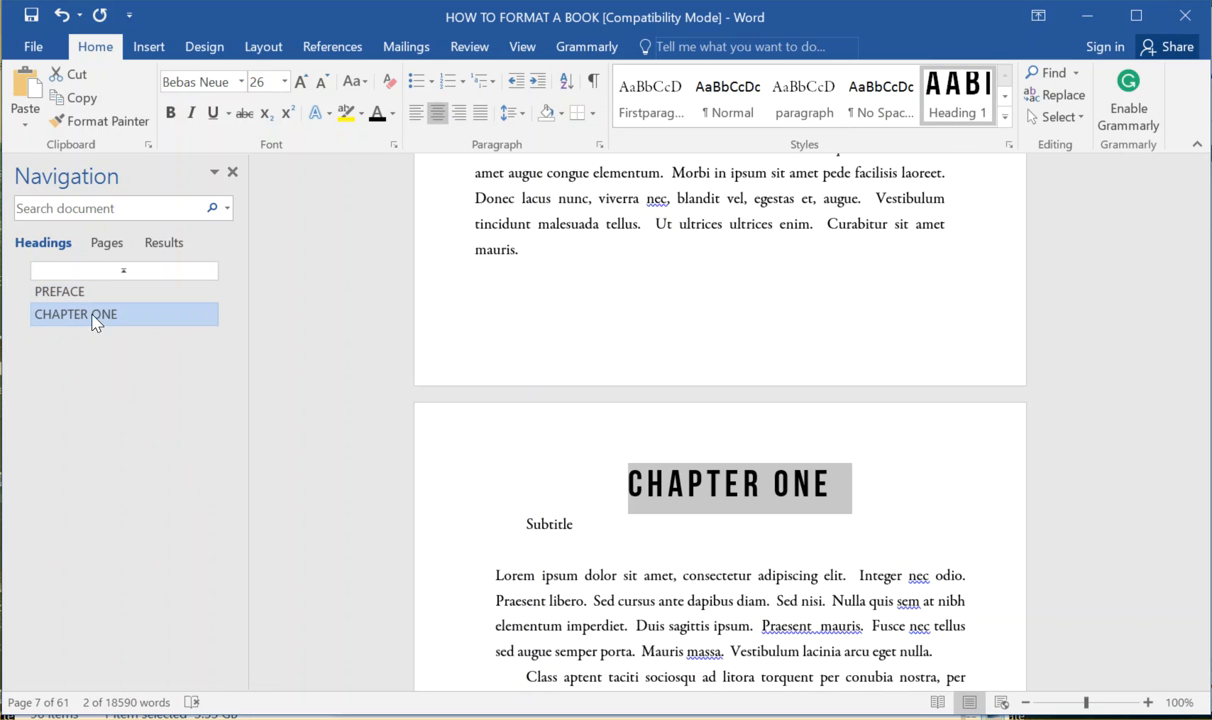
# Find the CHAPTER TWO line at the end of chapter one and apply the Heading 1 style to it.
pyautogui.scroll(-3, 732, 507)
pyautogui.scroll(-15, 732, 507)
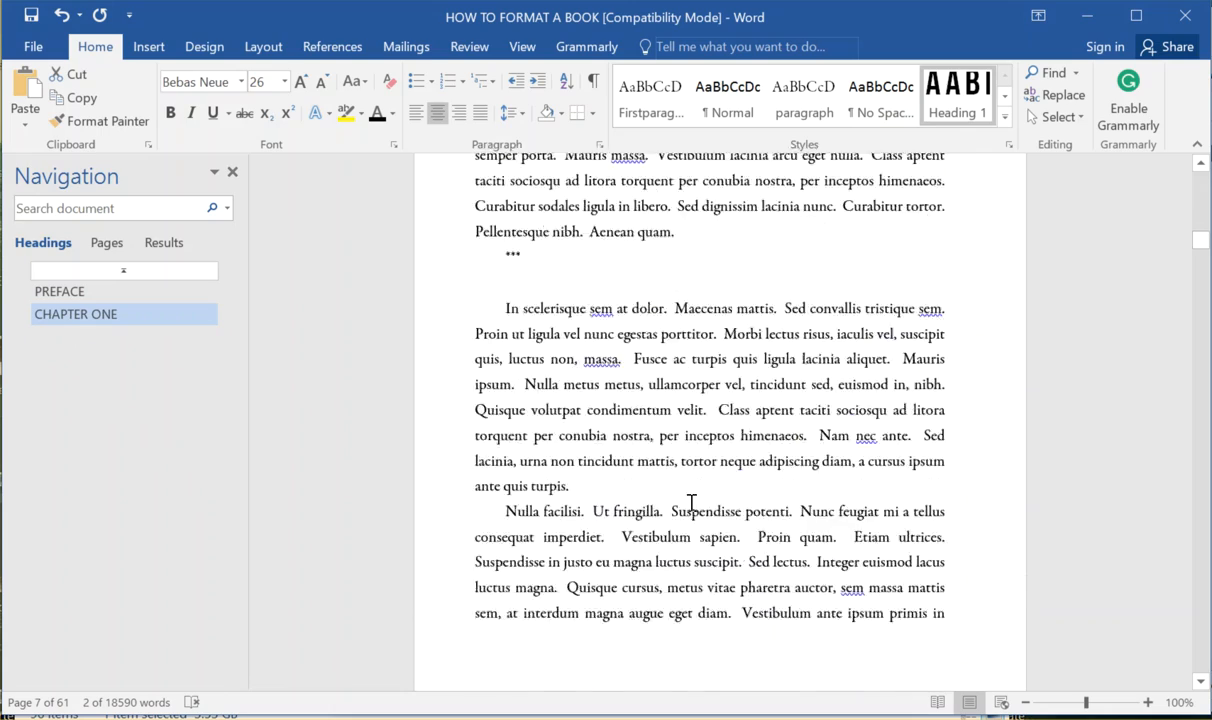
pyautogui.scroll(-20, 687, 508)
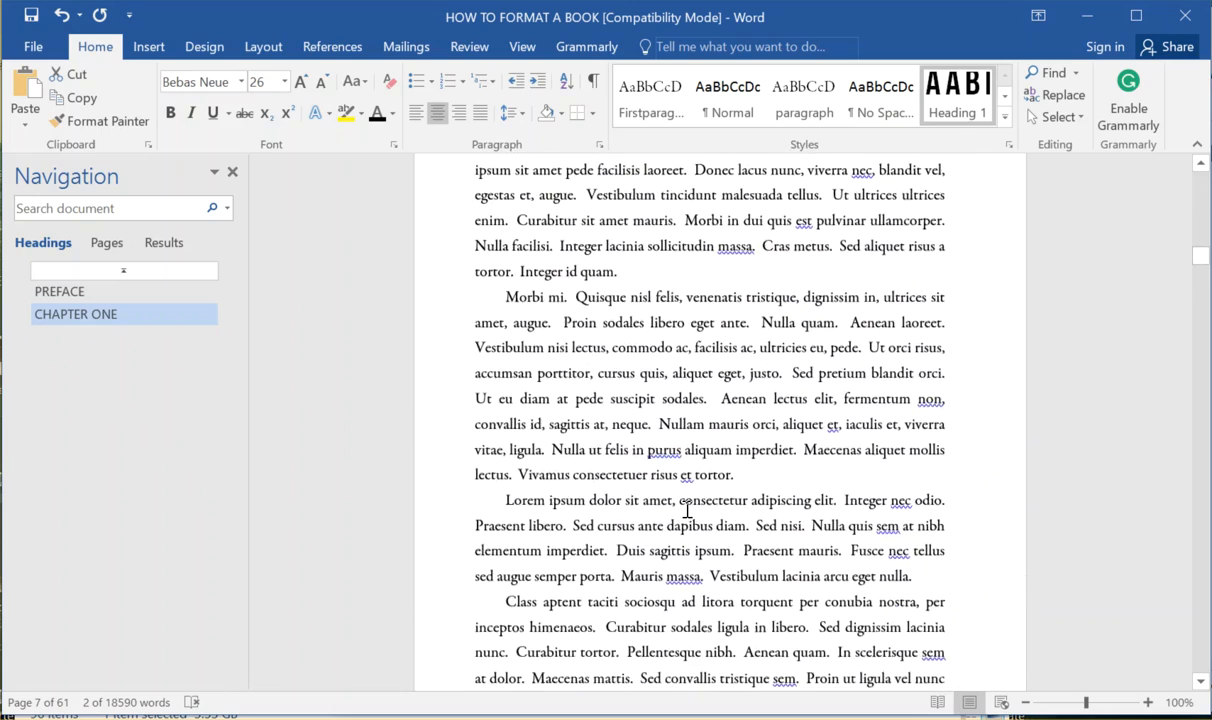
pyautogui.scroll(-20, 687, 510)
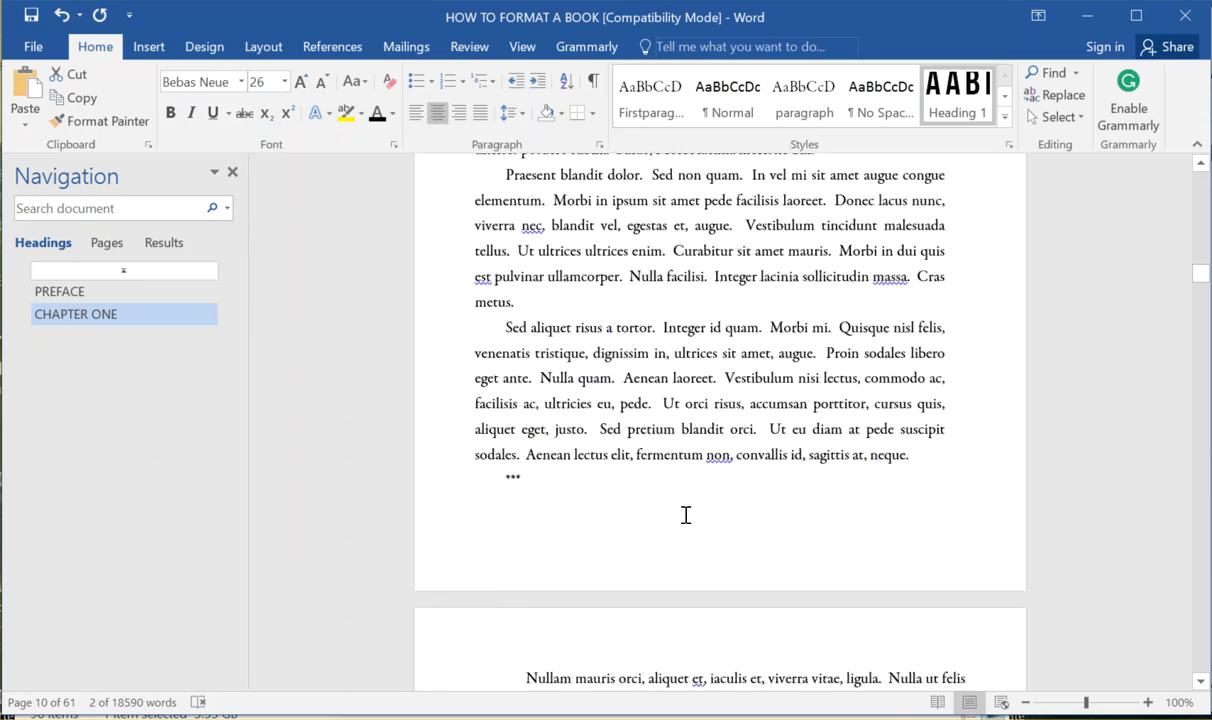
pyautogui.scroll(-20, 687, 512)
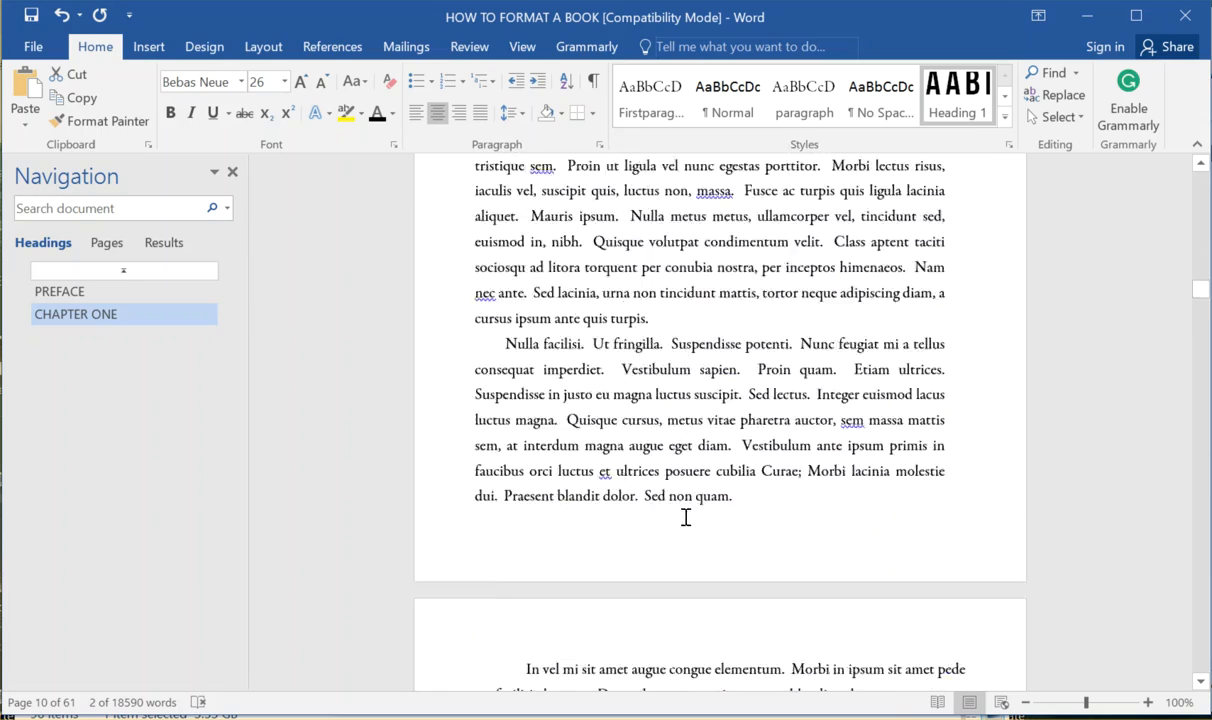
pyautogui.scroll(-20, 687, 516)
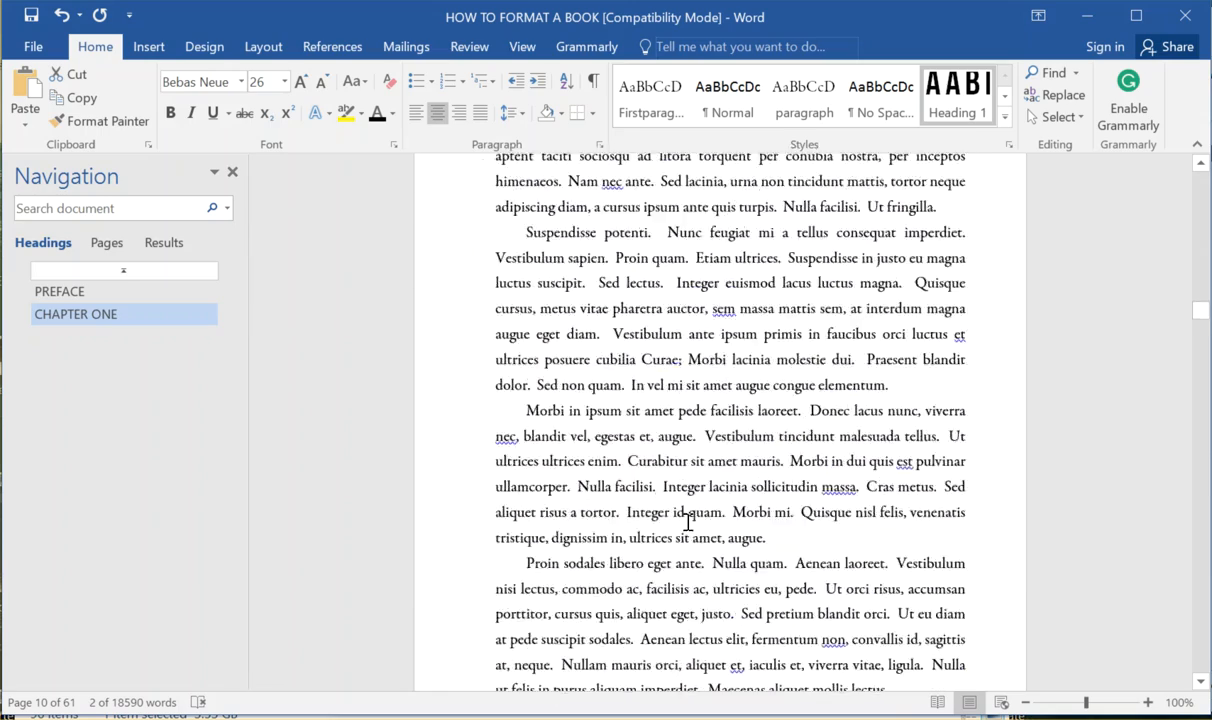
pyautogui.scroll(1, 680, 480)
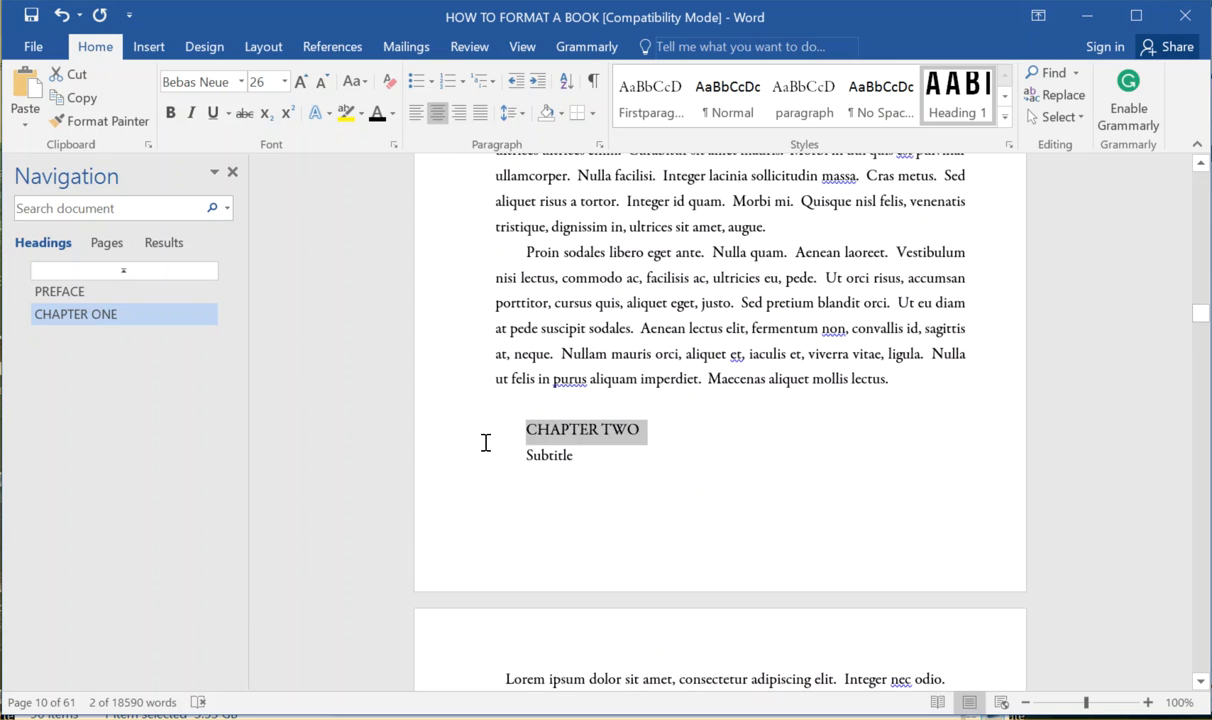
pyautogui.click(950, 100)
# Find the CHAPTER THREE line further down the manuscript and format it with the Heading 1 style.
pyautogui.scroll(-5, 716, 463)
pyautogui.scroll(-10, 716, 463)
pyautogui.scroll(-10, 722, 474)
pyautogui.scroll(-10, 722, 484)
pyautogui.scroll(-10, 720, 487)
pyautogui.scroll(1, 700, 475)
pyautogui.click(958, 98)
# Select the CHAPTER FOUR line after the end of chapter three and give it the Heading 1 style.
pyautogui.scroll(-20, 622, 400)
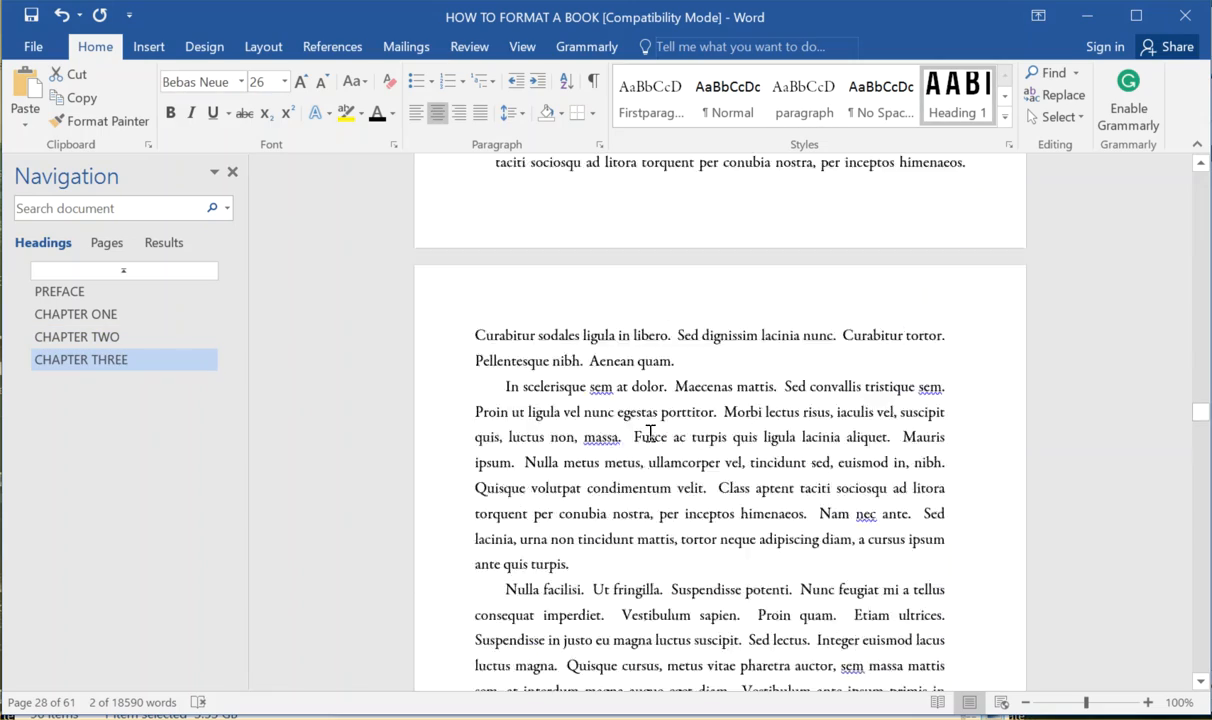
pyautogui.scroll(-15, 659, 438)
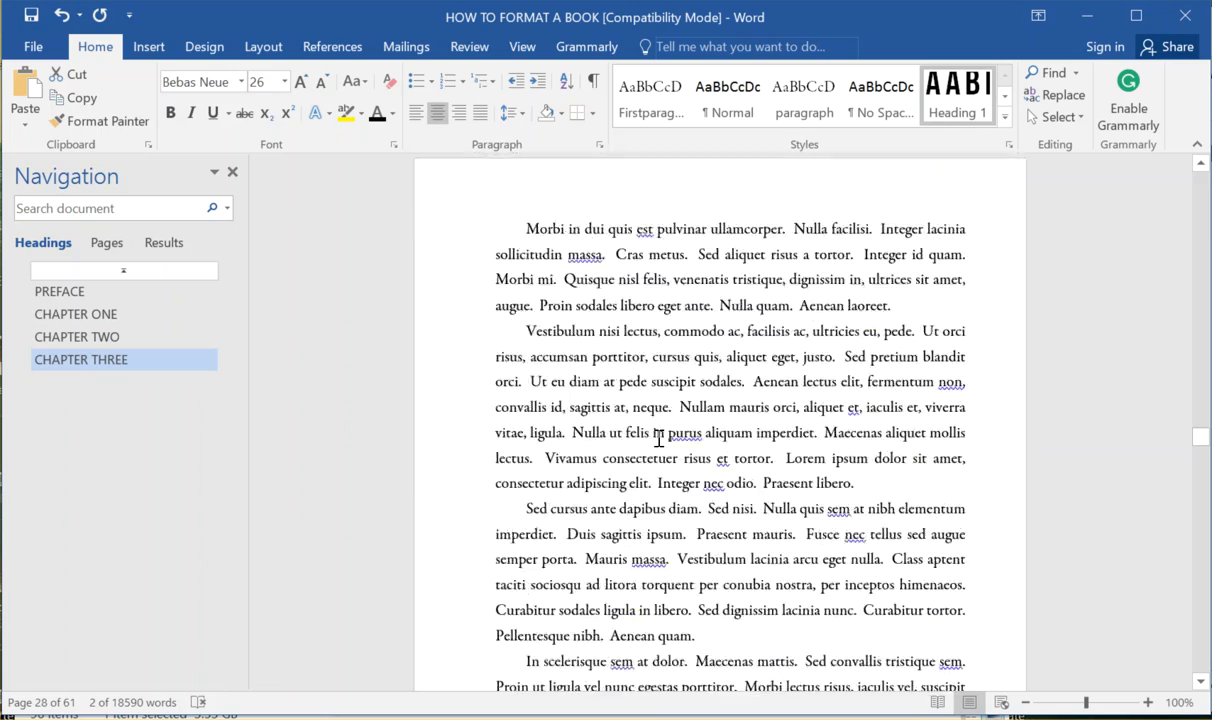
pyautogui.scroll(-20, 659, 441)
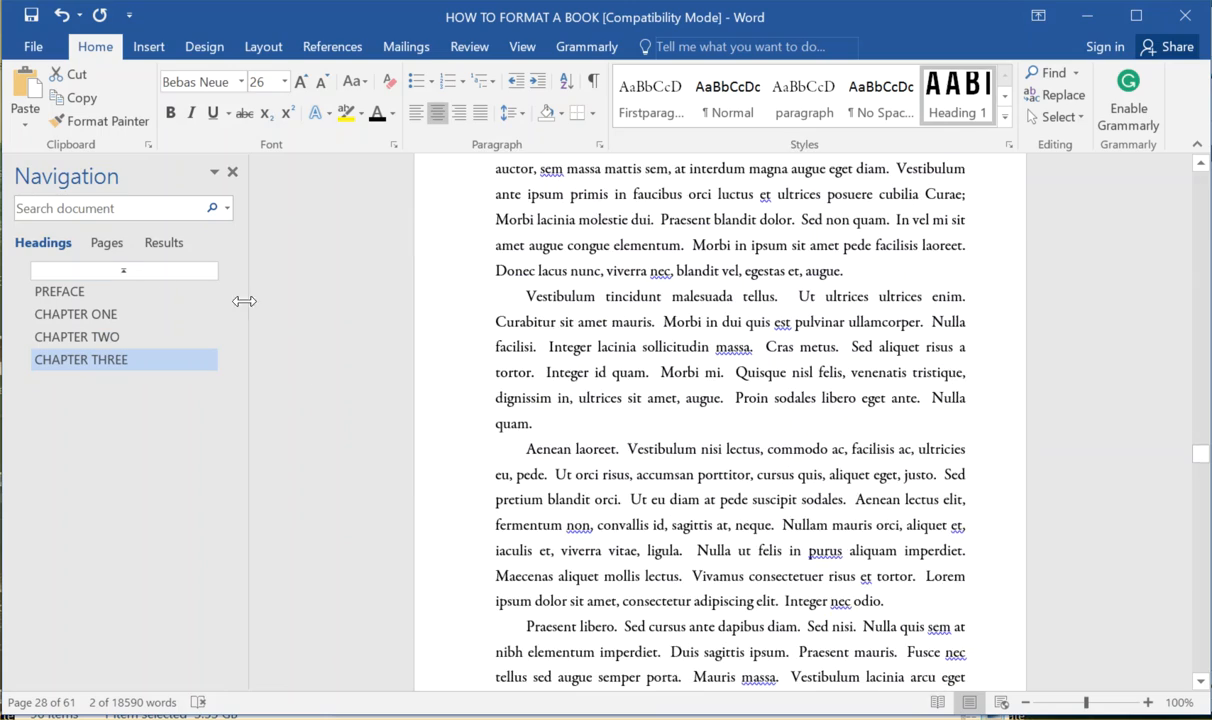
pyautogui.scroll(-15, 619, 500)
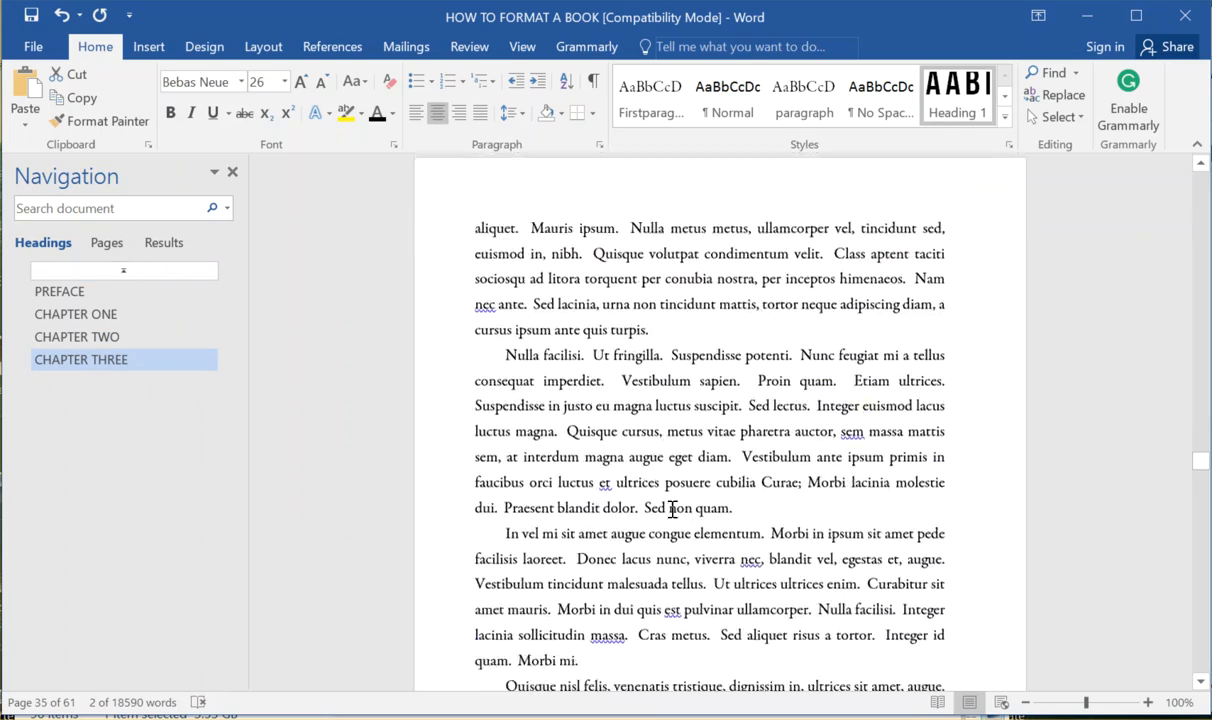
pyautogui.scroll(-15, 675, 508)
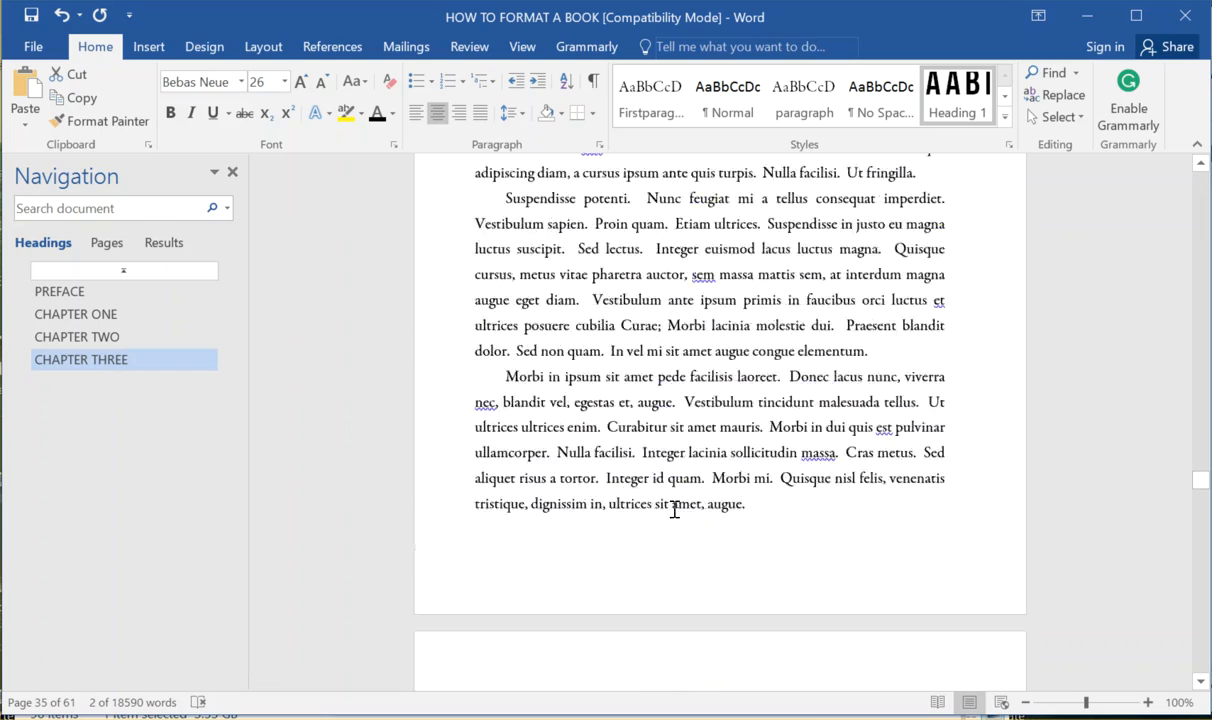
pyautogui.moveTo(650, 484); pyautogui.dragTo(526, 484)
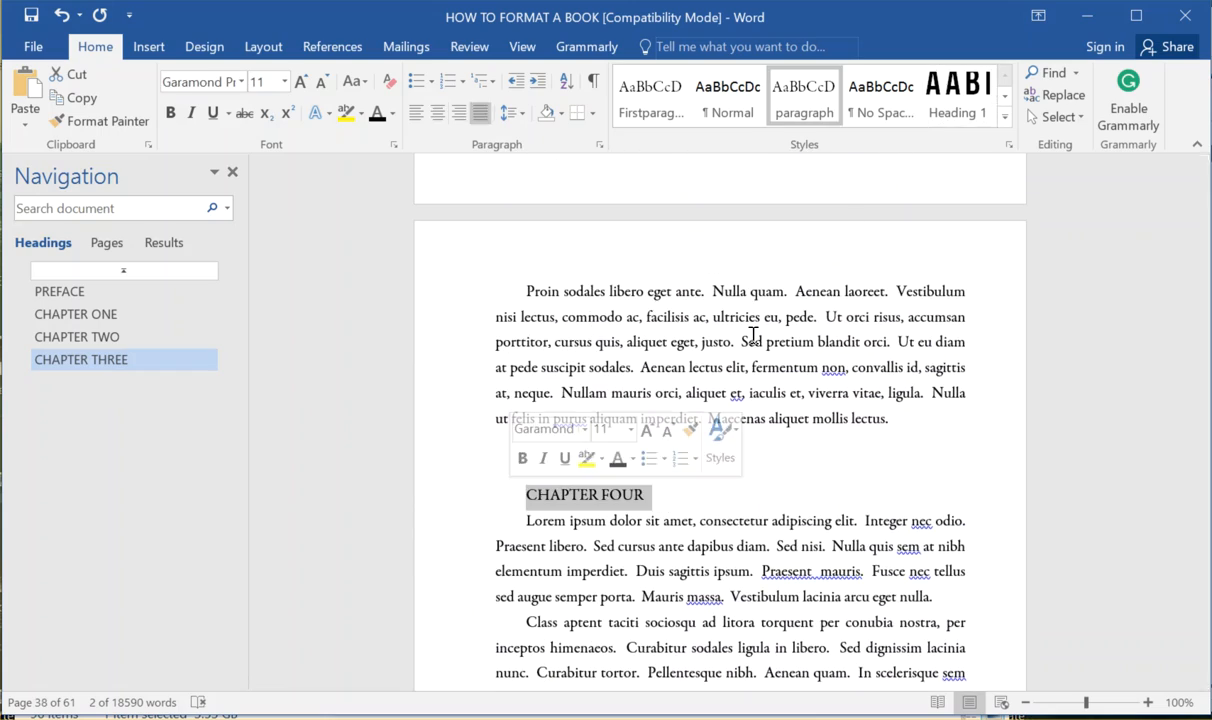
pyautogui.click(958, 97)
# Select the CHAPTER FIVE line at the end of chapter four and set its style to Heading 1.
pyautogui.scroll(-15, 719, 377)
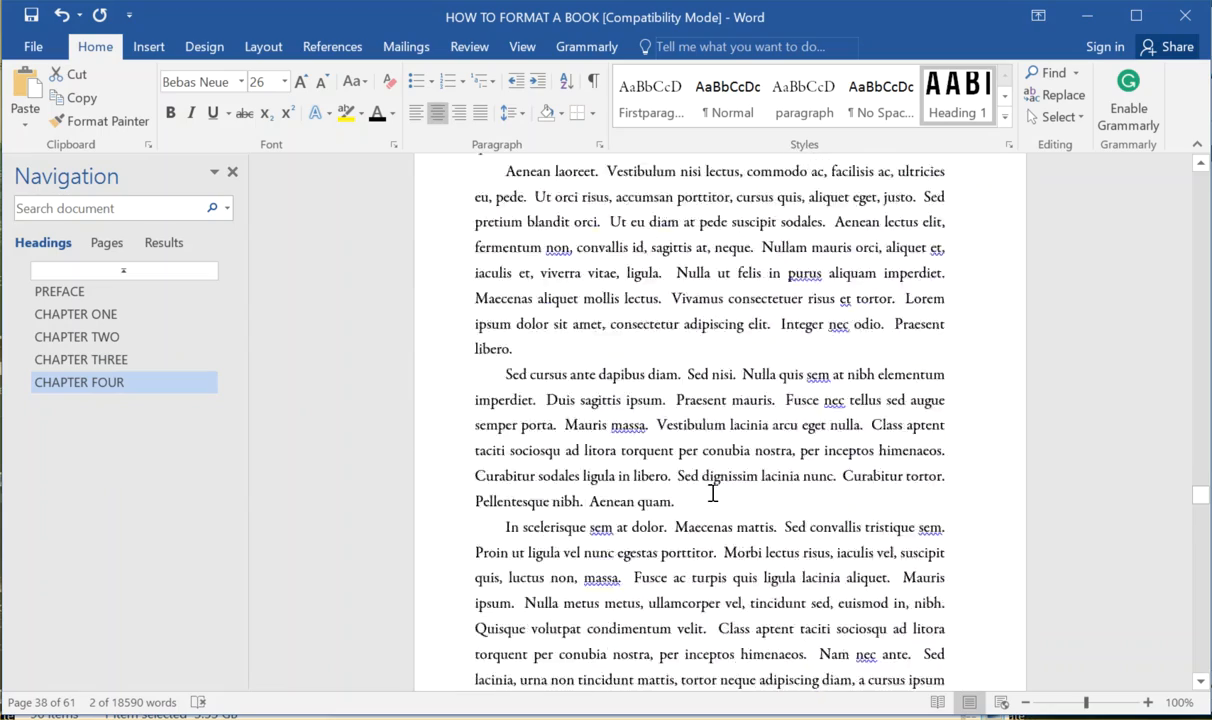
pyautogui.scroll(-15, 710, 493)
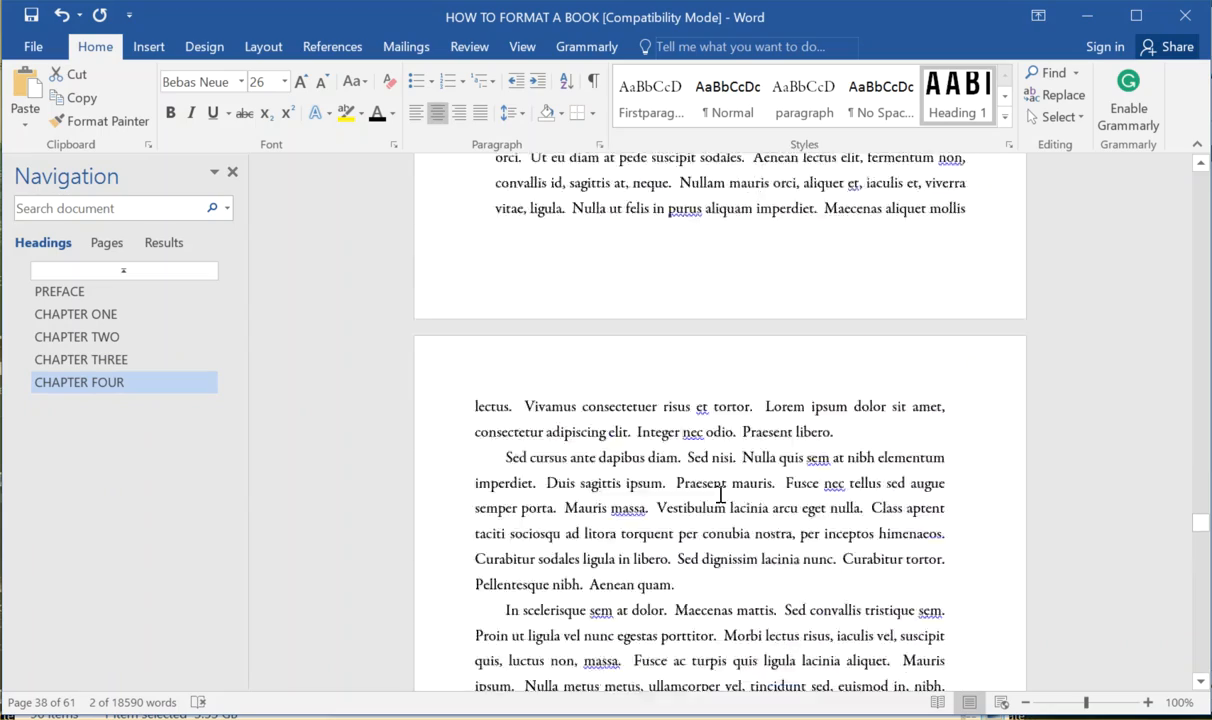
pyautogui.scroll(-15, 719, 497)
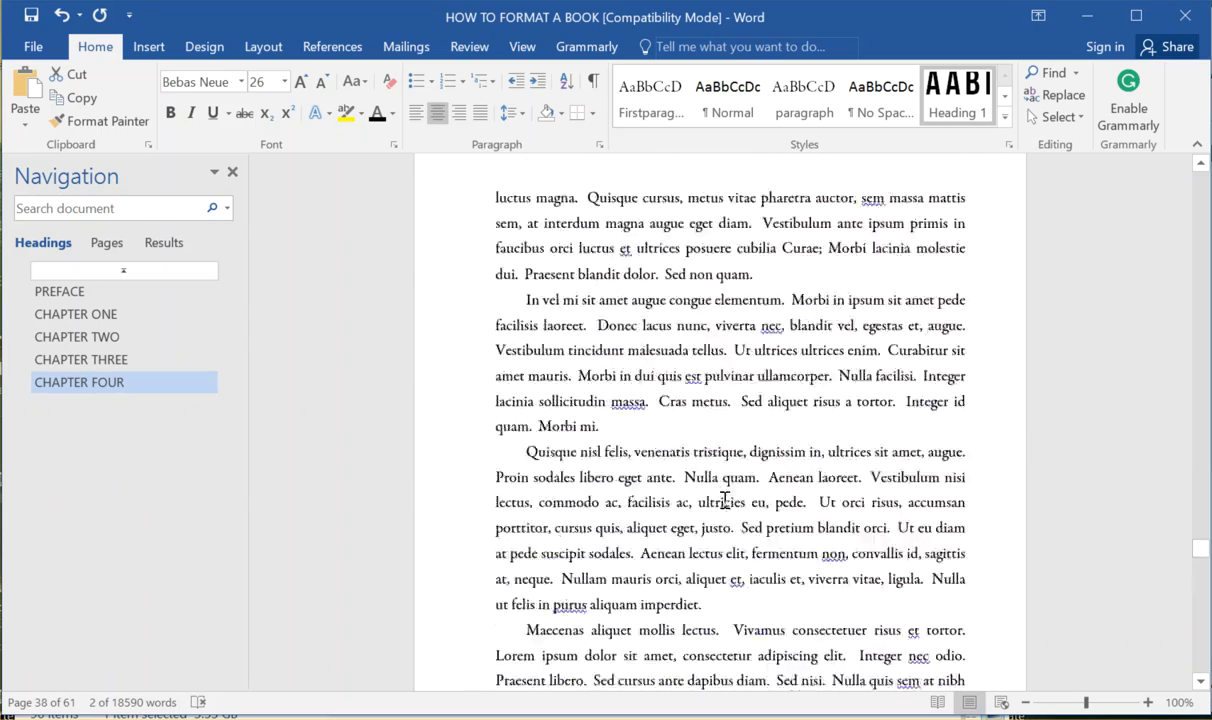
pyautogui.scroll(-10, 718, 506)
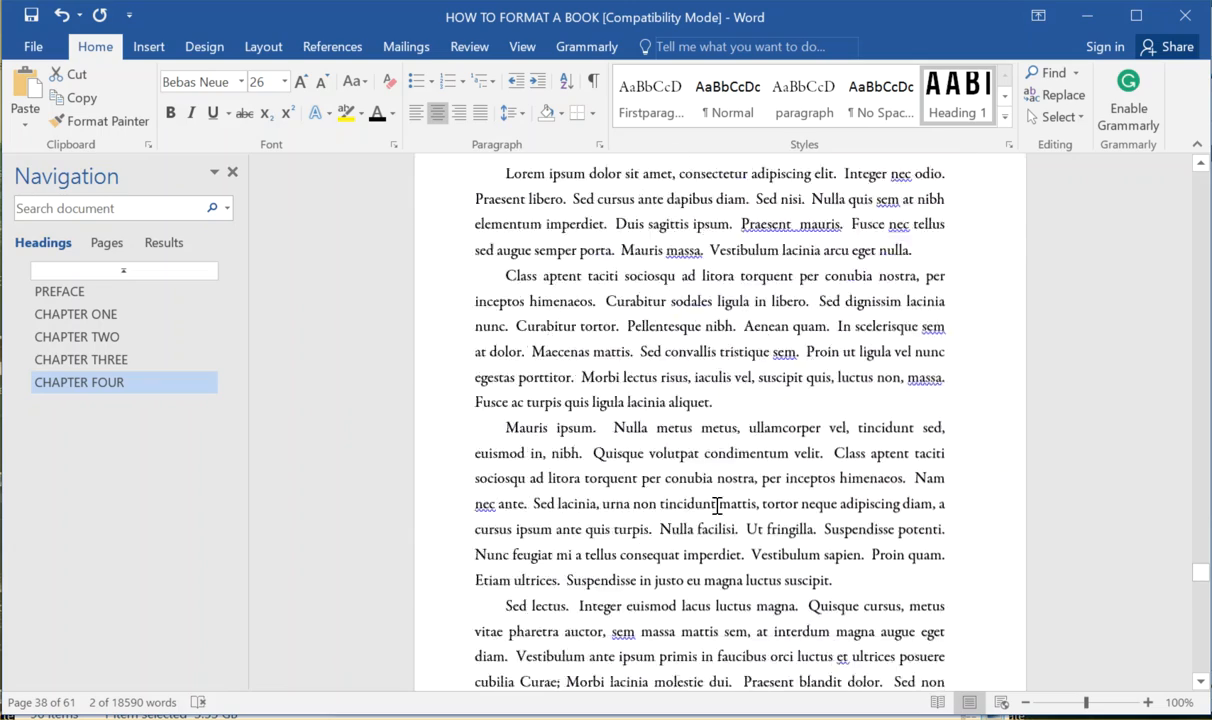
pyautogui.tripleClick(477, 318)
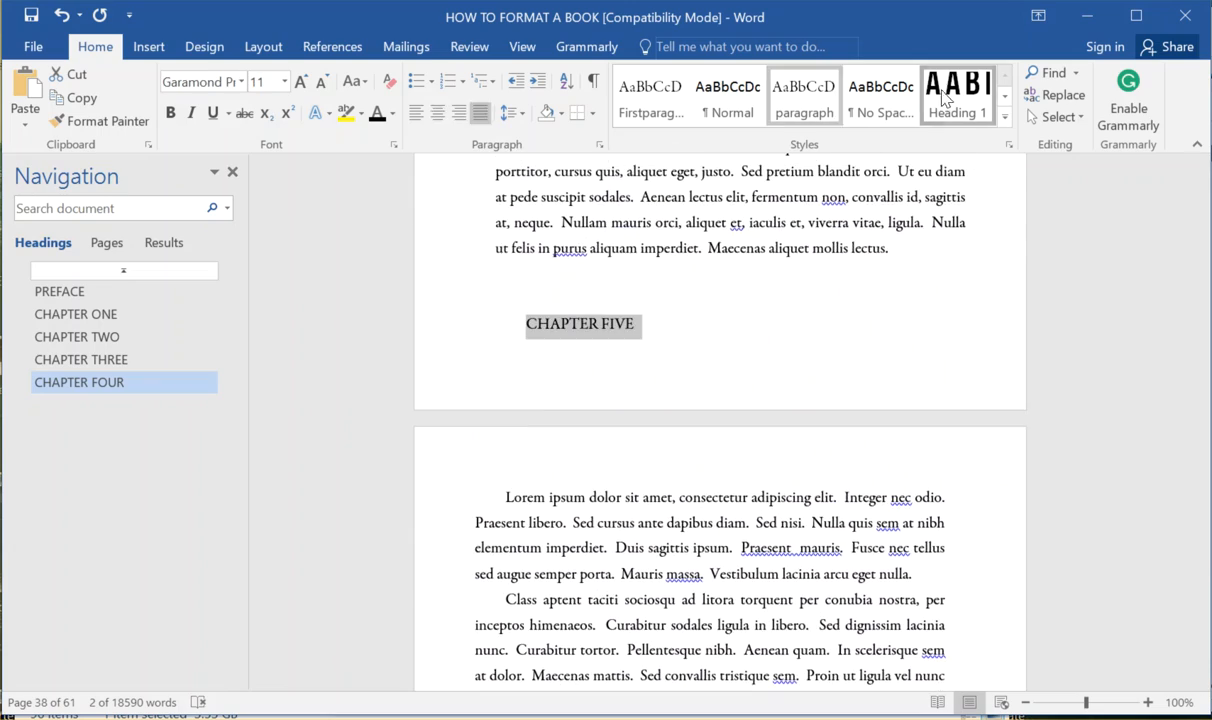
pyautogui.click(958, 95)
# Look through the rest of chapter five to the end of the manuscript for further chapter headings.
pyautogui.scroll(-5, 811, 507)
pyautogui.scroll(-15, 811, 507)
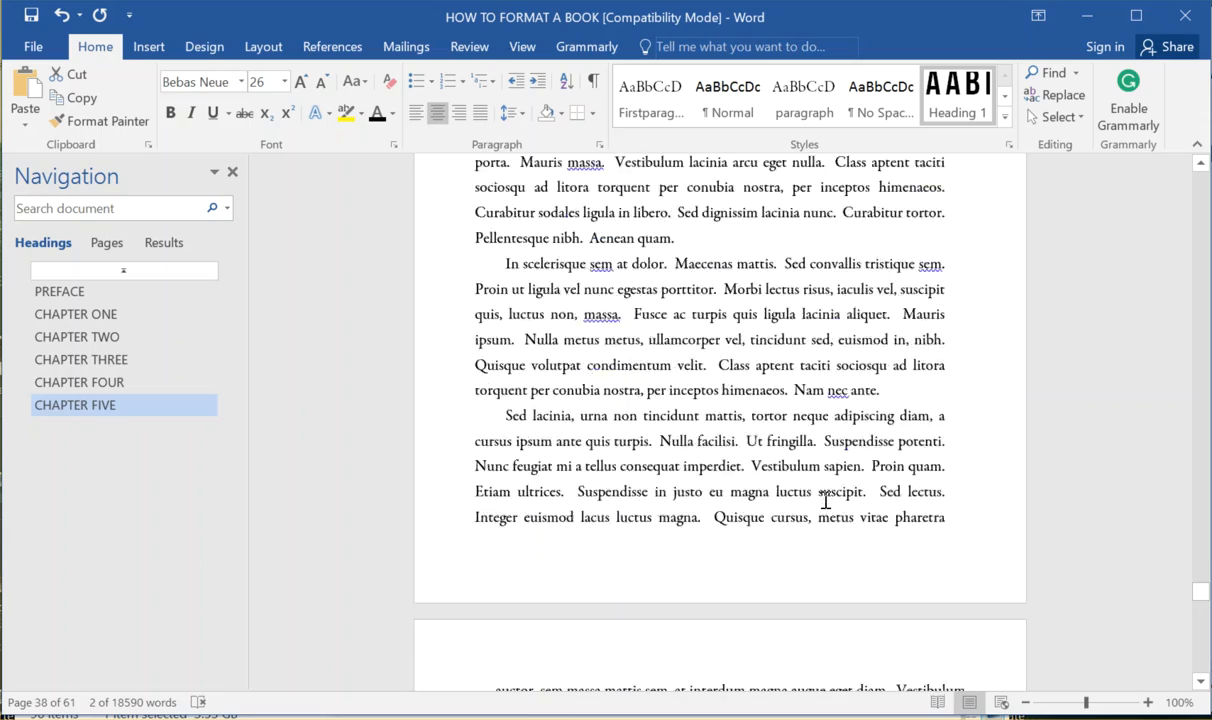
pyautogui.scroll(-15, 825, 518)
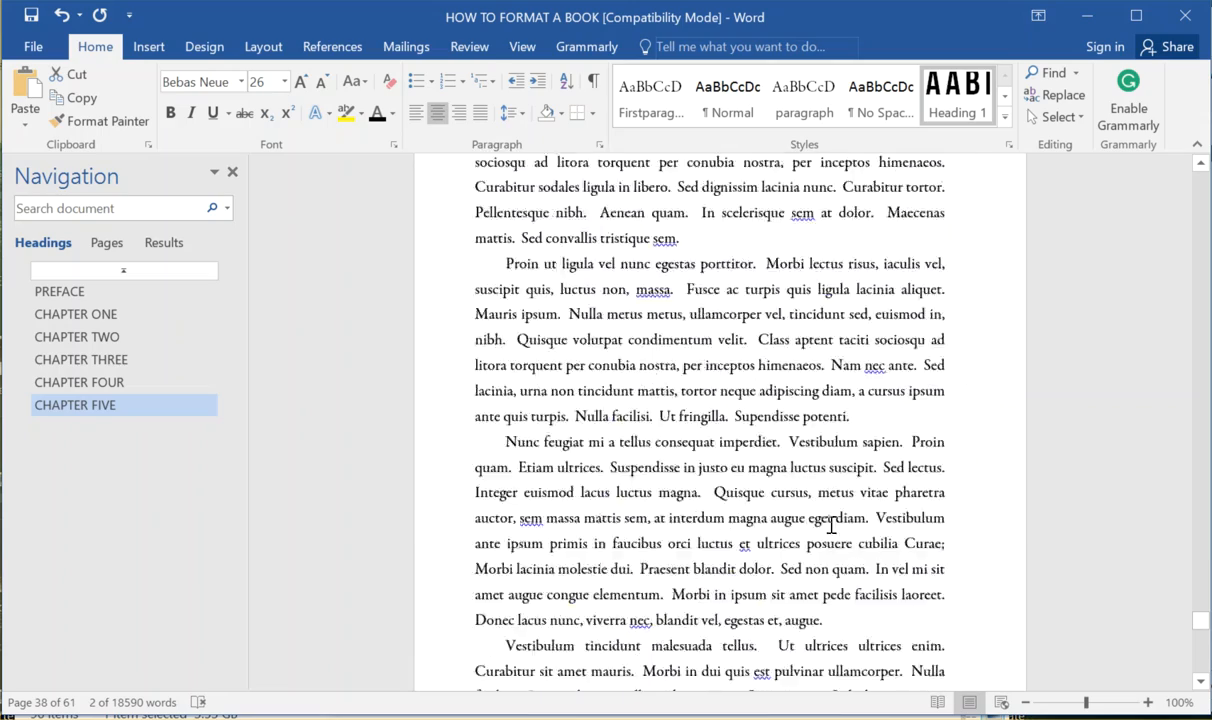
pyautogui.scroll(-15, 825, 530)
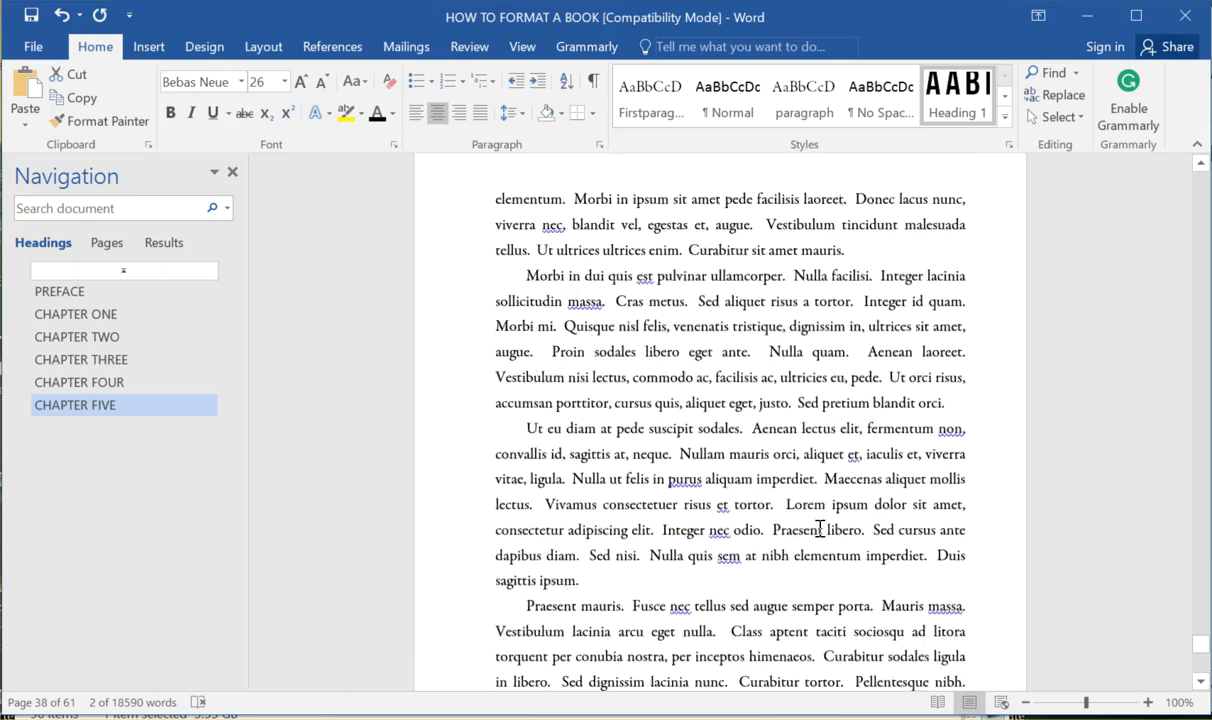
pyautogui.scroll(-12, 684, 507)
pyautogui.scroll(4, 687, 506)
pyautogui.scroll(-5, 633, 438)
pyautogui.scroll(6, 580, 515)
pyautogui.scroll(3, 590, 511)
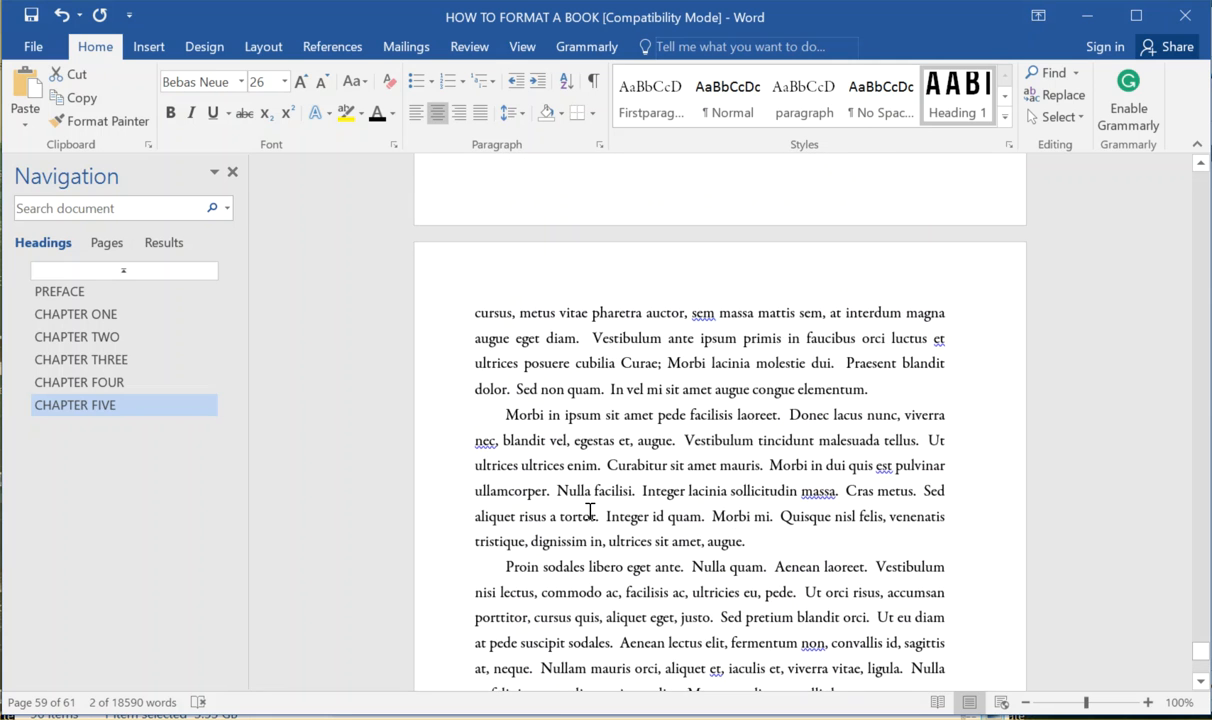
pyautogui.scroll(-2, 720, 525)
pyautogui.scroll(3, 684, 514)
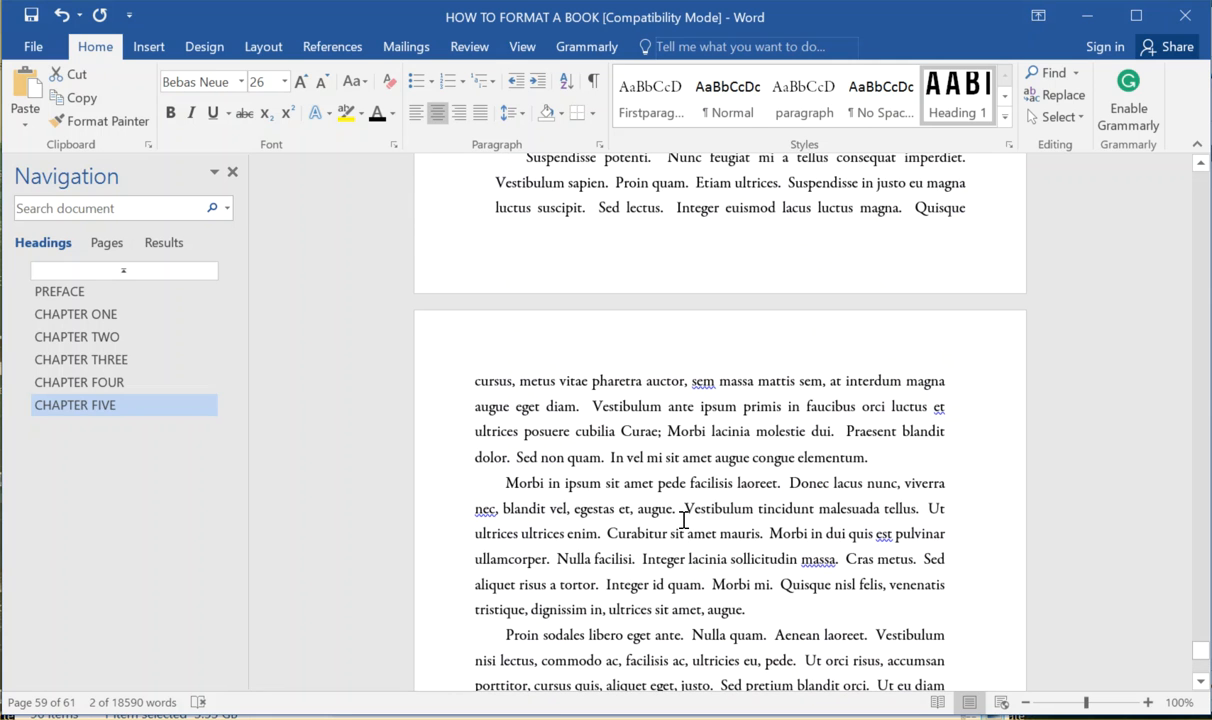
pyautogui.scroll(3, 684, 516)
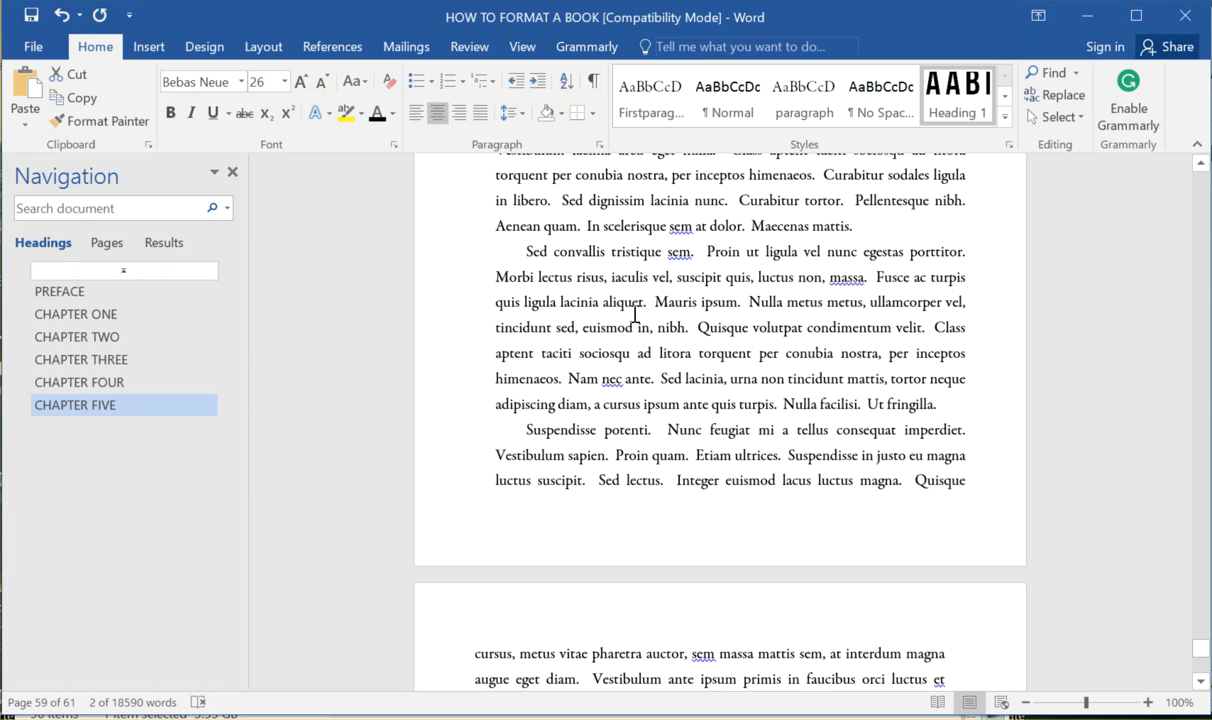
# Jump between chapters one to four through the Navigation headings to check them, ending at CHAPTER ONE.
pyautogui.click(123, 315)
pyautogui.click(100, 337)
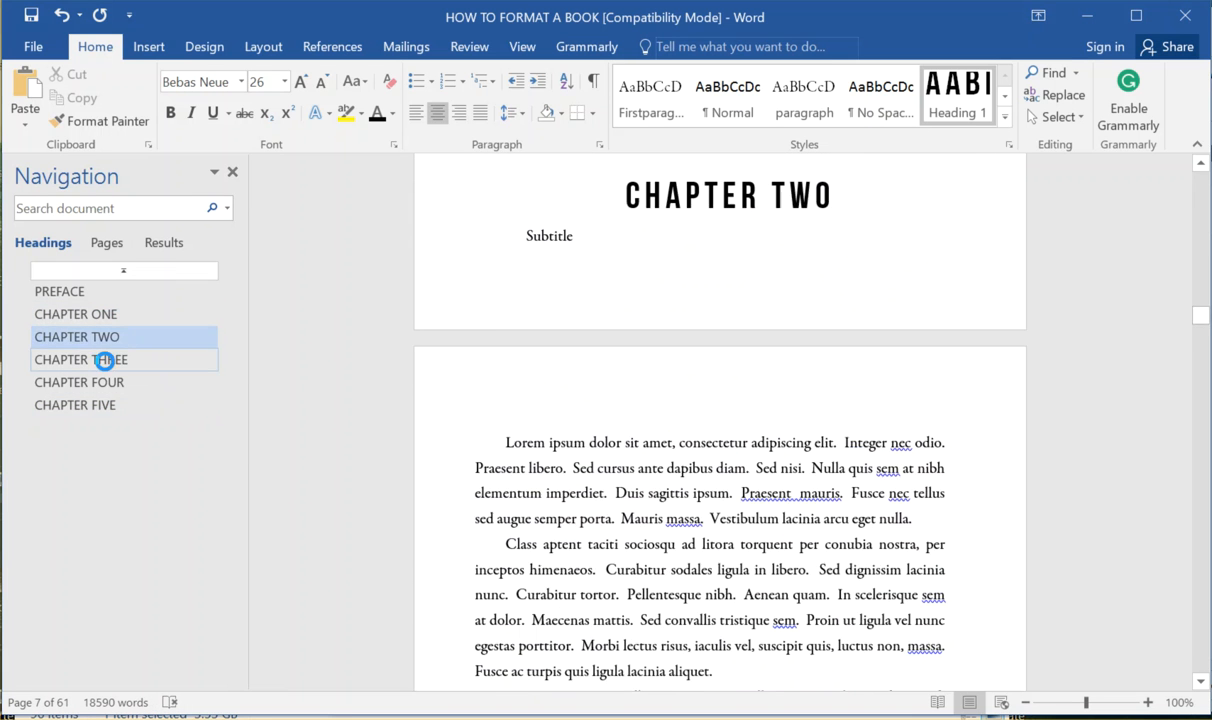
pyautogui.click(100, 357)
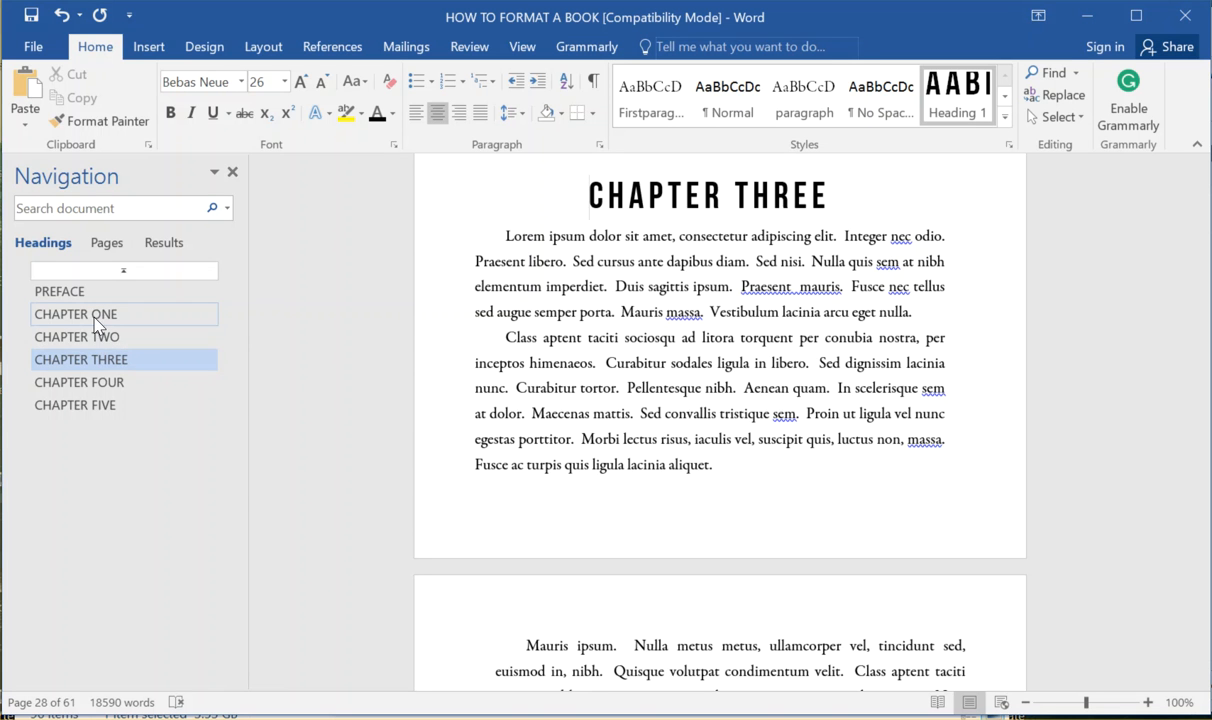
pyautogui.click(76, 314)
pyautogui.click(78, 337)
pyautogui.click(85, 360)
pyautogui.click(80, 382)
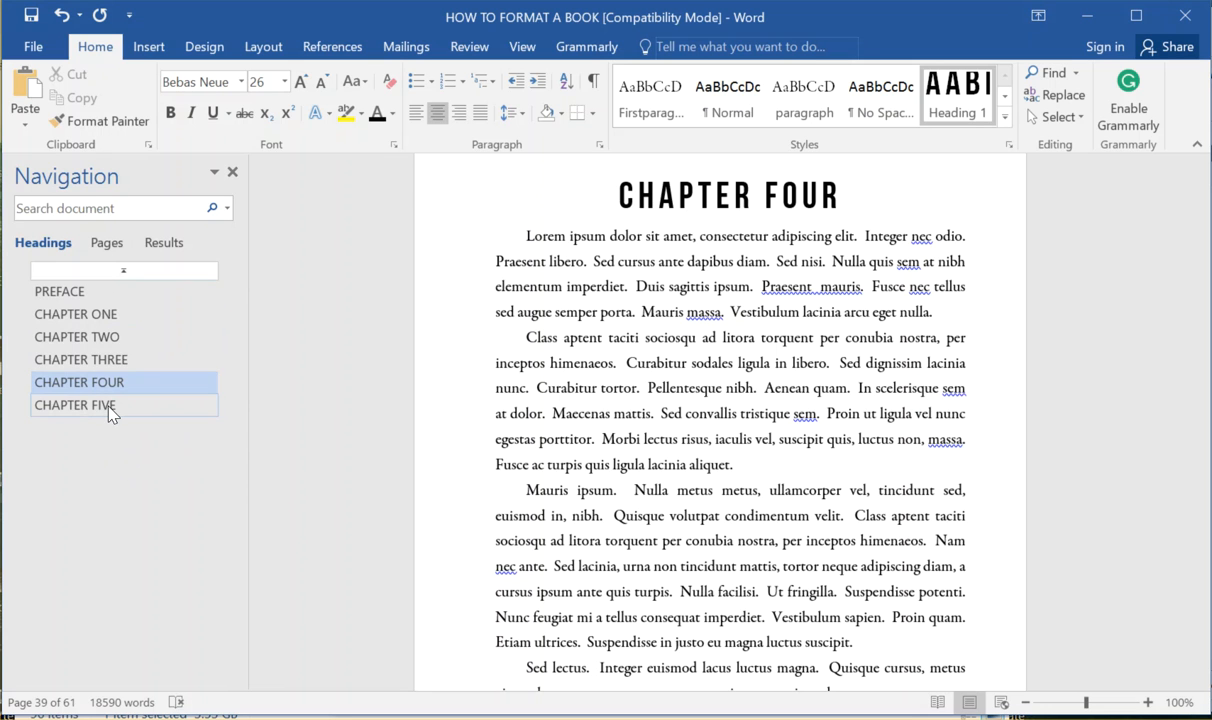
pyautogui.click(75, 314)
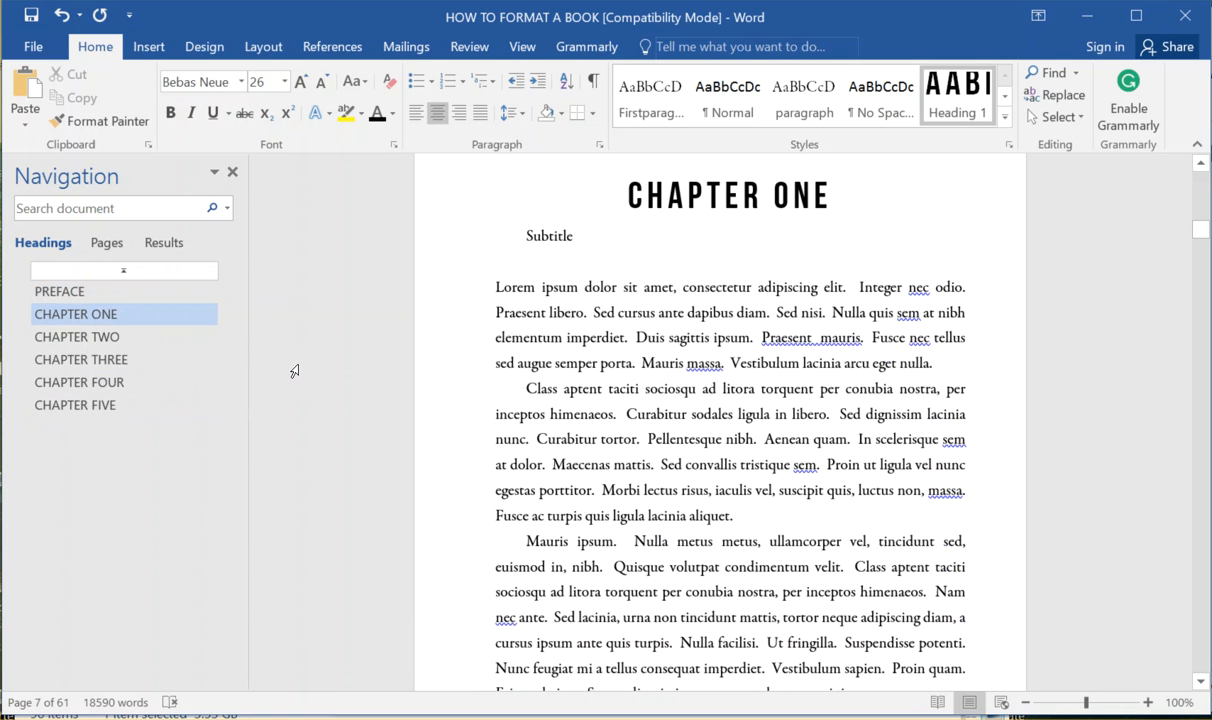
# Change the CHAPTER ONE heading's text to lowercase.
pyautogui.scroll(1, 577, 345)
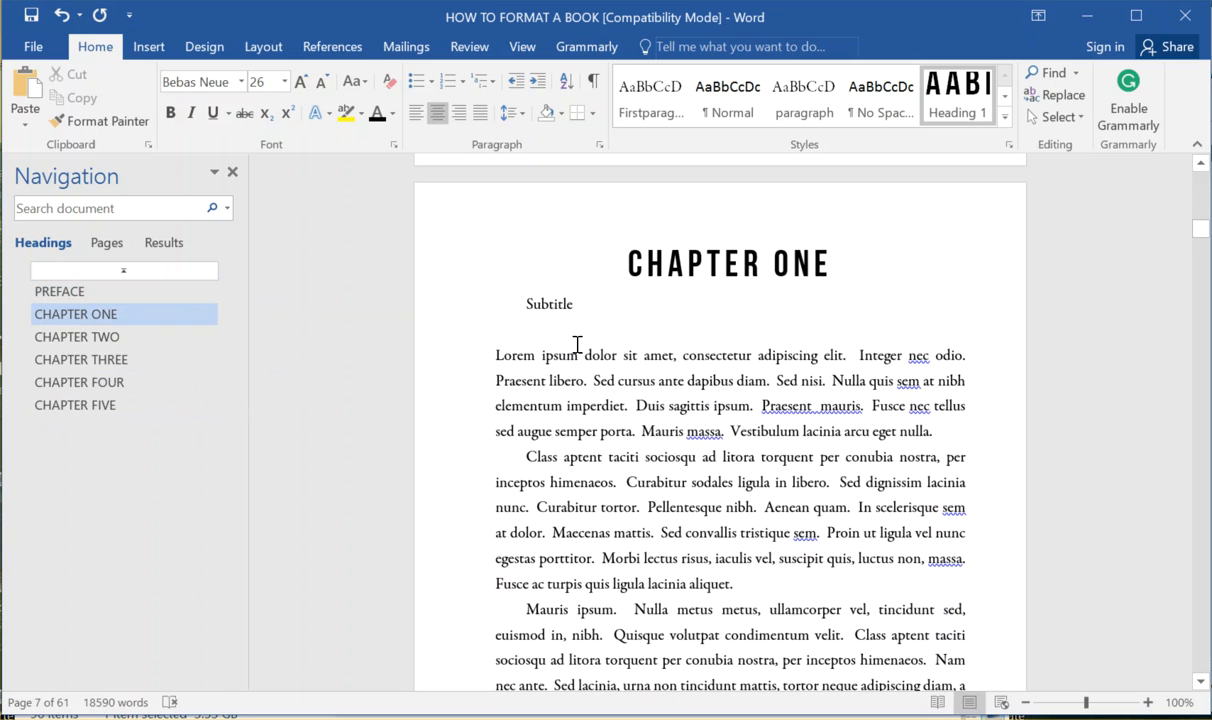
pyautogui.click(666, 278)
pyautogui.moveTo(856, 261); pyautogui.dragTo(620, 262)
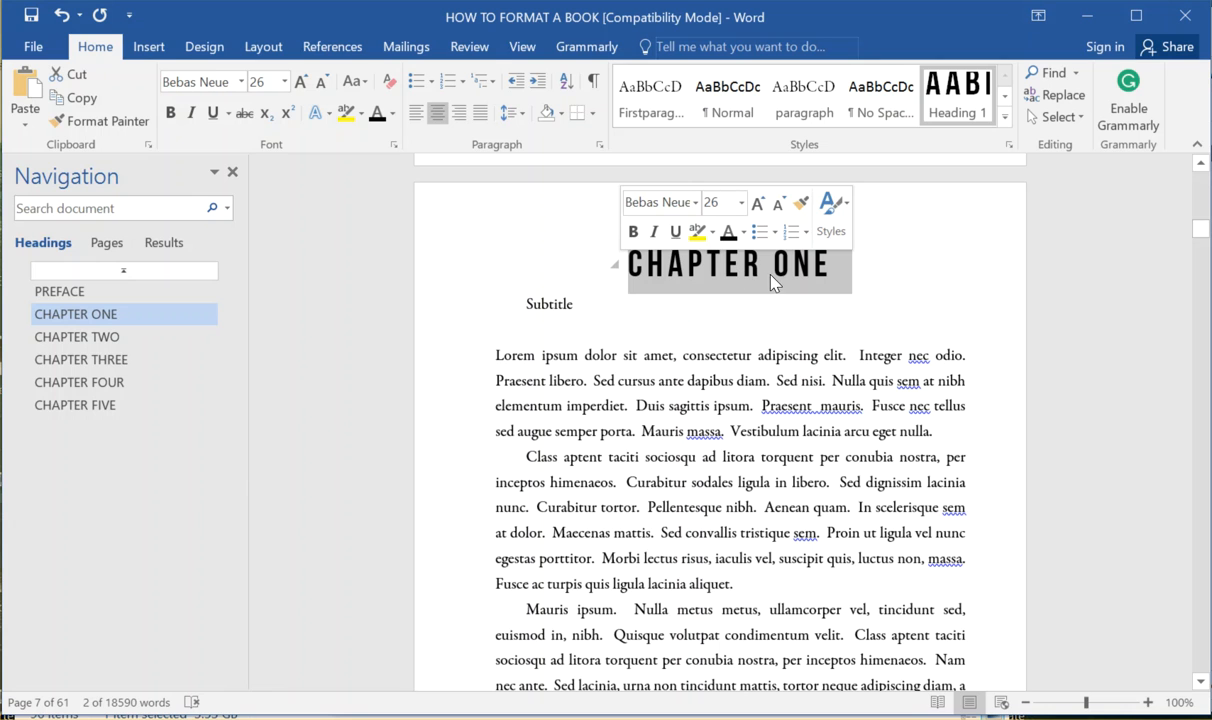
pyautogui.click(364, 86)
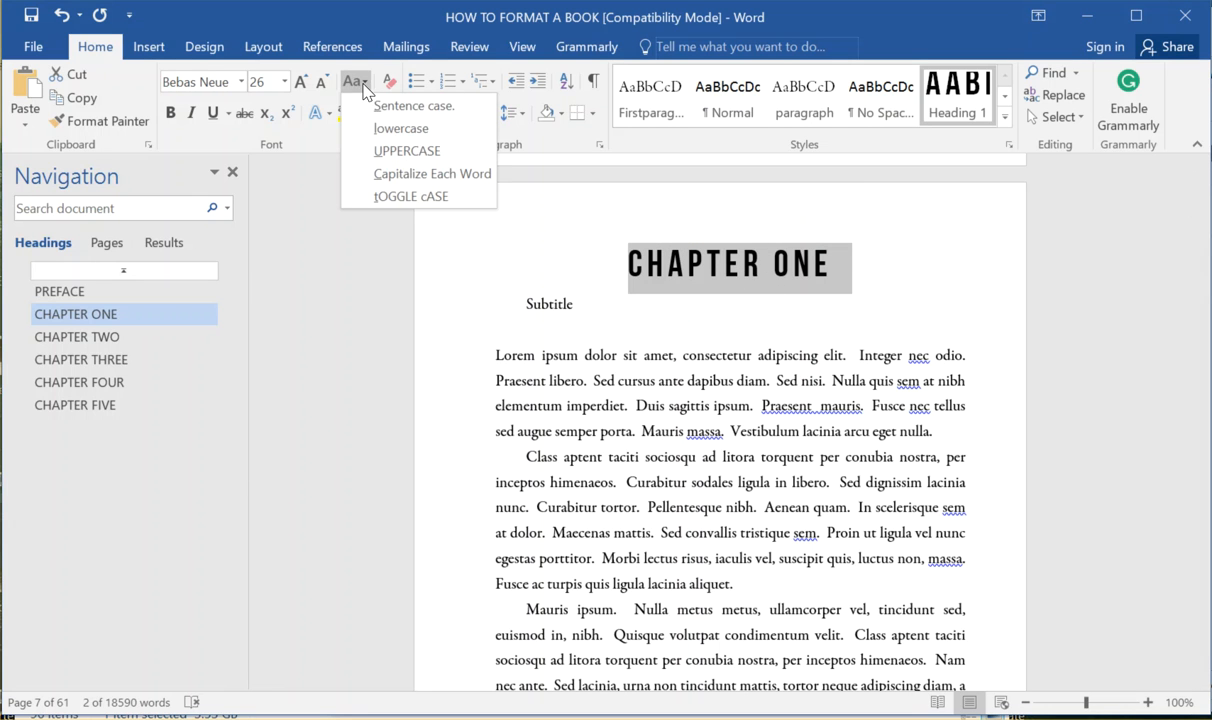
pyautogui.click(389, 131)
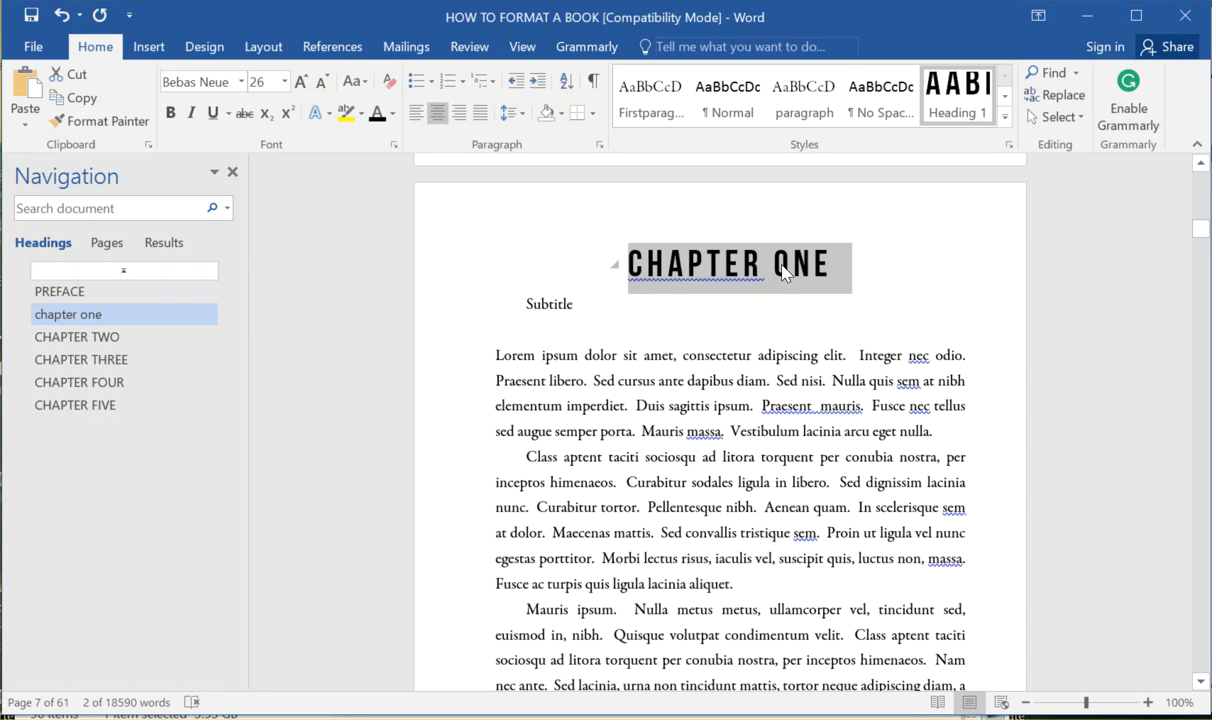
# Capitalize the first letter of each word in the chapter one heading so it reads Chapter One.
pyautogui.click(750, 265)
pyautogui.moveTo(648, 265); pyautogui.dragTo(621, 266)
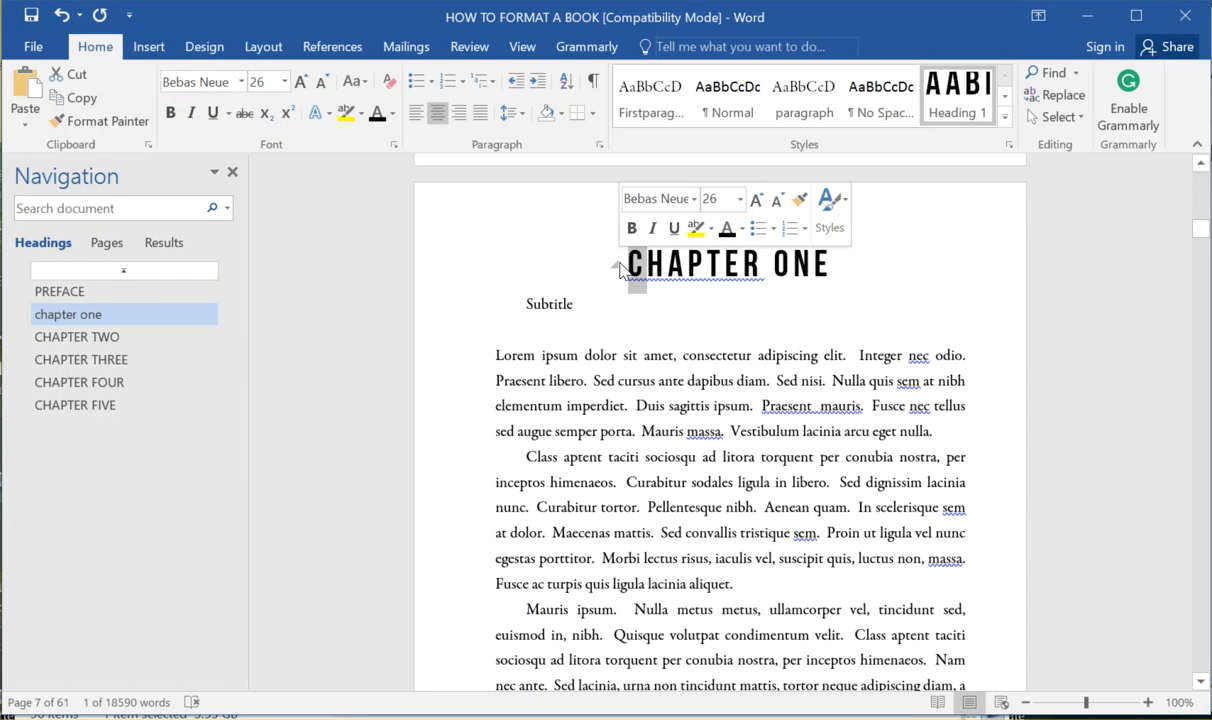
pyautogui.write('C')
pyautogui.click(778, 262)
pyautogui.press('BackSpace')
pyautogui.write('O')
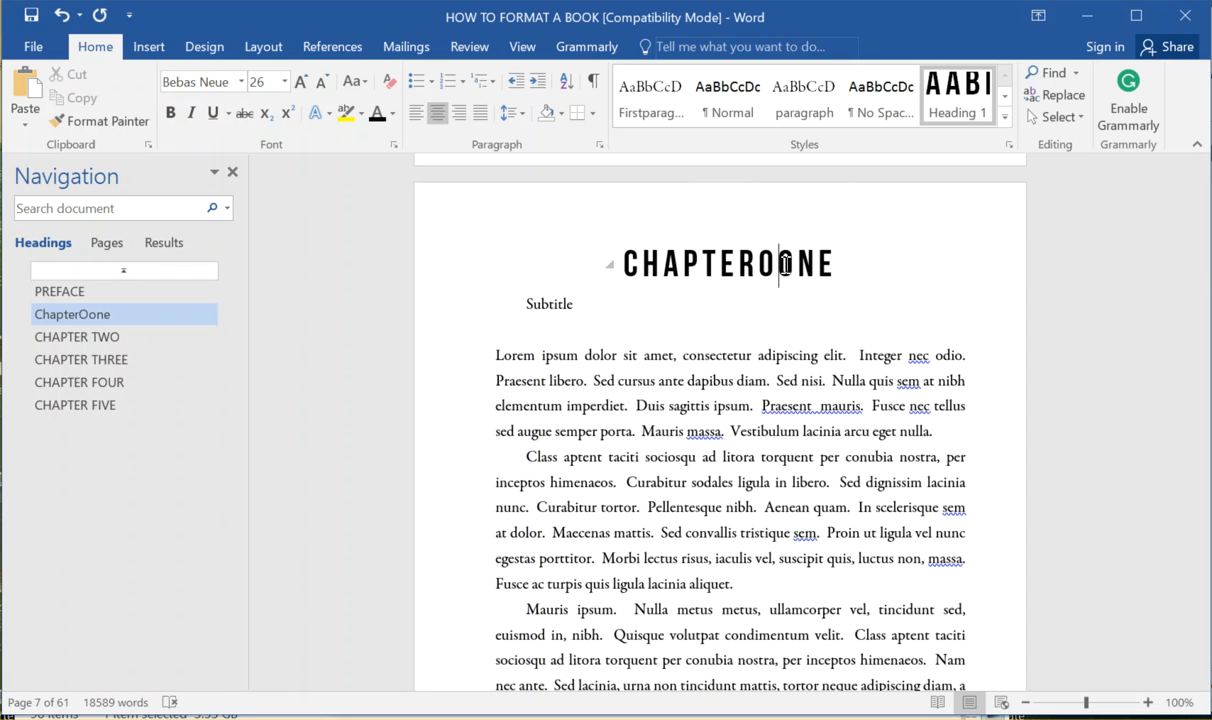
pyautogui.press('BackSpace')
pyautogui.write('O')
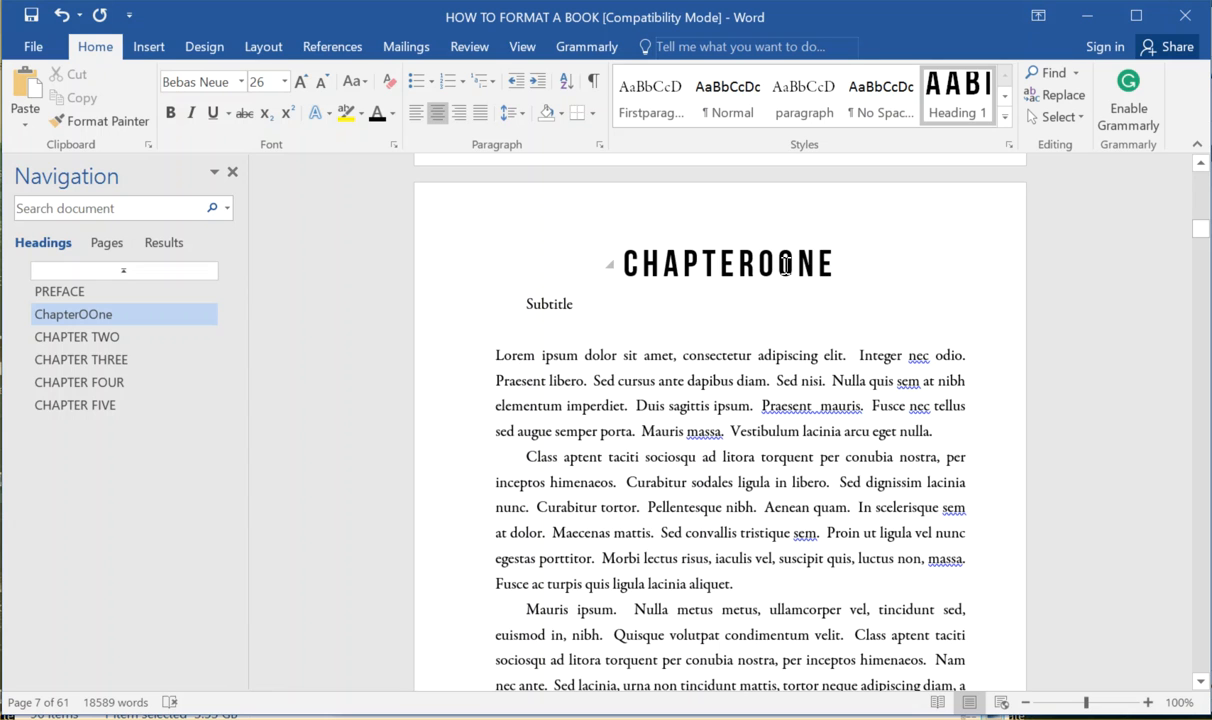
pyautogui.press('BackSpace')
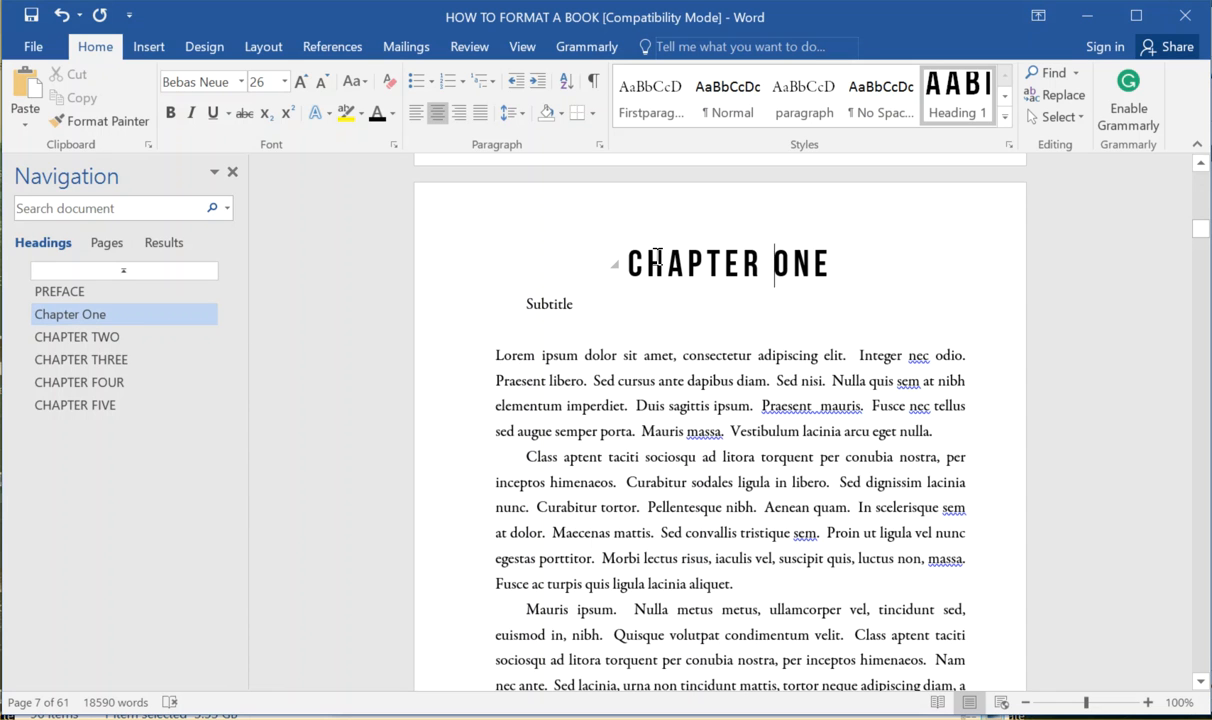
pyautogui.moveTo(837, 266); pyautogui.dragTo(812, 265)
pyautogui.moveTo(695, 266); pyautogui.dragTo(631, 275)
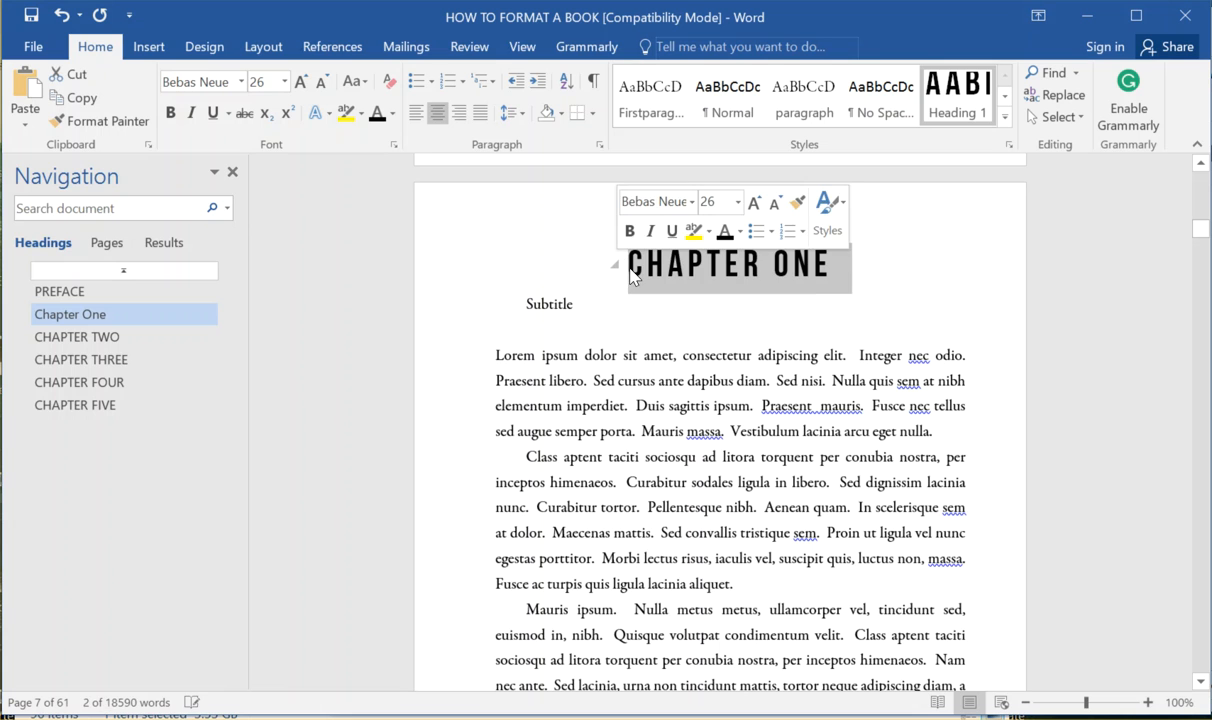
pyautogui.click(813, 277)
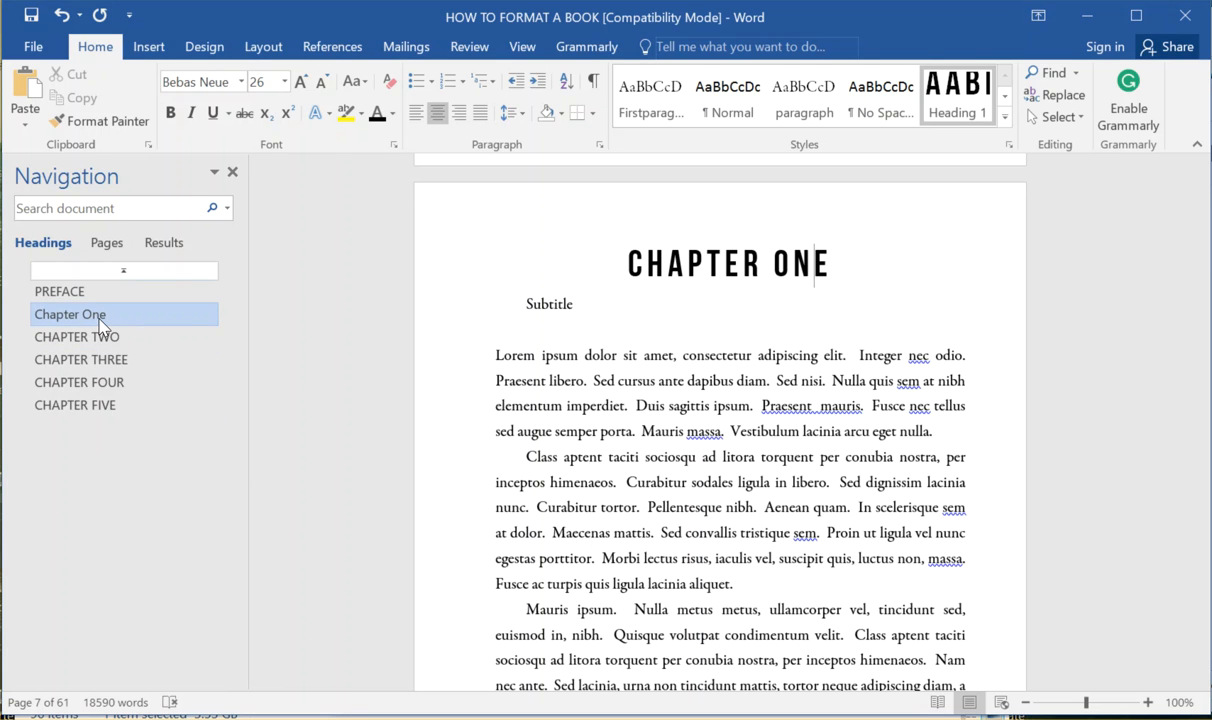
# Replace the Chapter One heading text with 1 and set its font size to 48.
pyautogui.click(690, 257)
pyautogui.moveTo(831, 258); pyautogui.dragTo(606, 257)
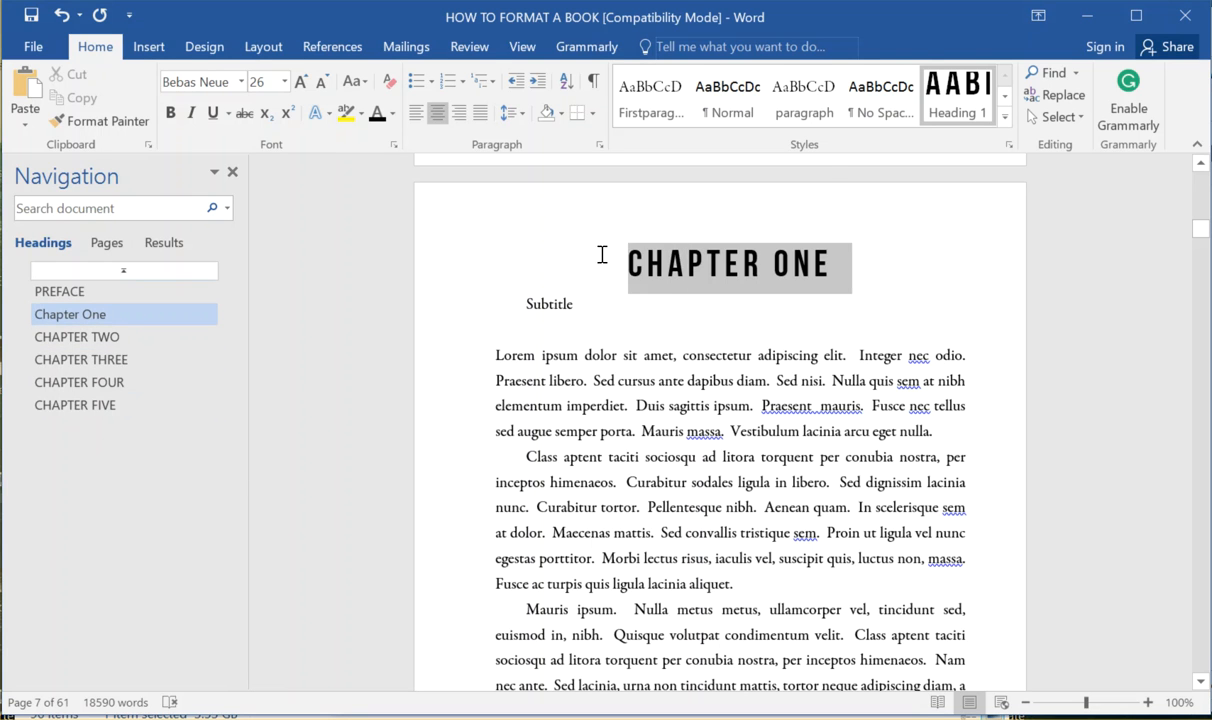
pyautogui.write('1')
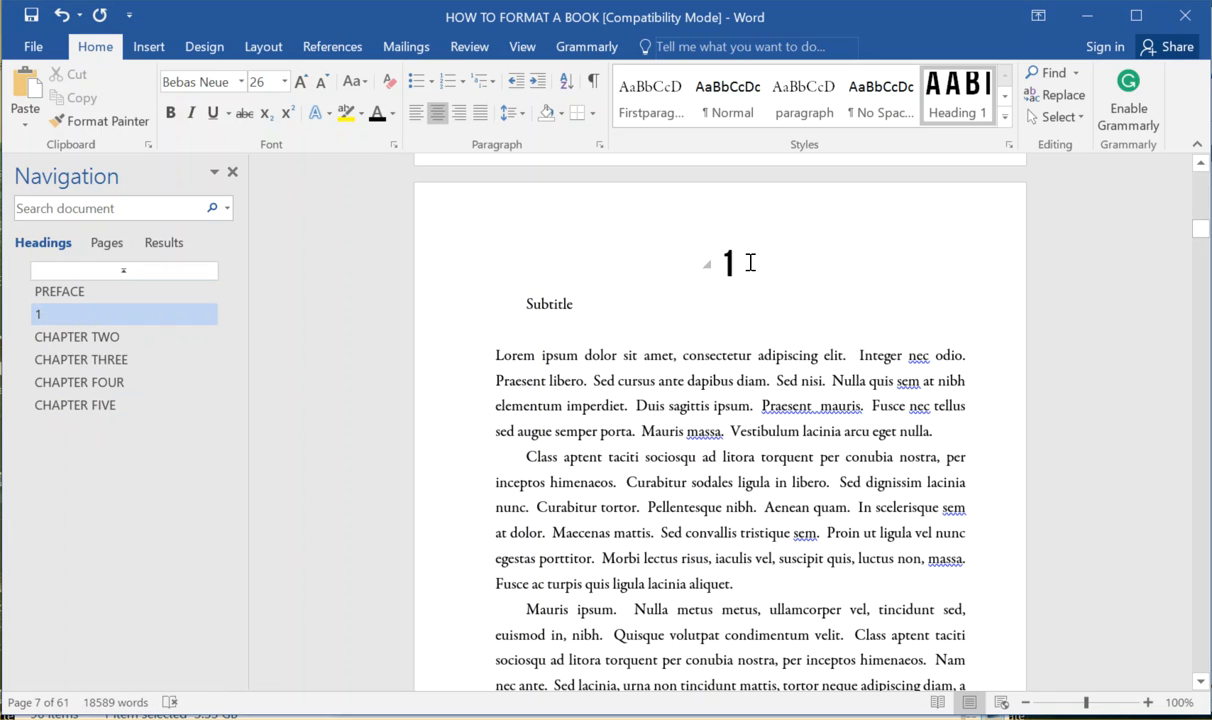
pyautogui.click(729, 260)
pyautogui.moveTo(729, 260); pyautogui.dragTo(700, 260)
pyautogui.click(285, 81)
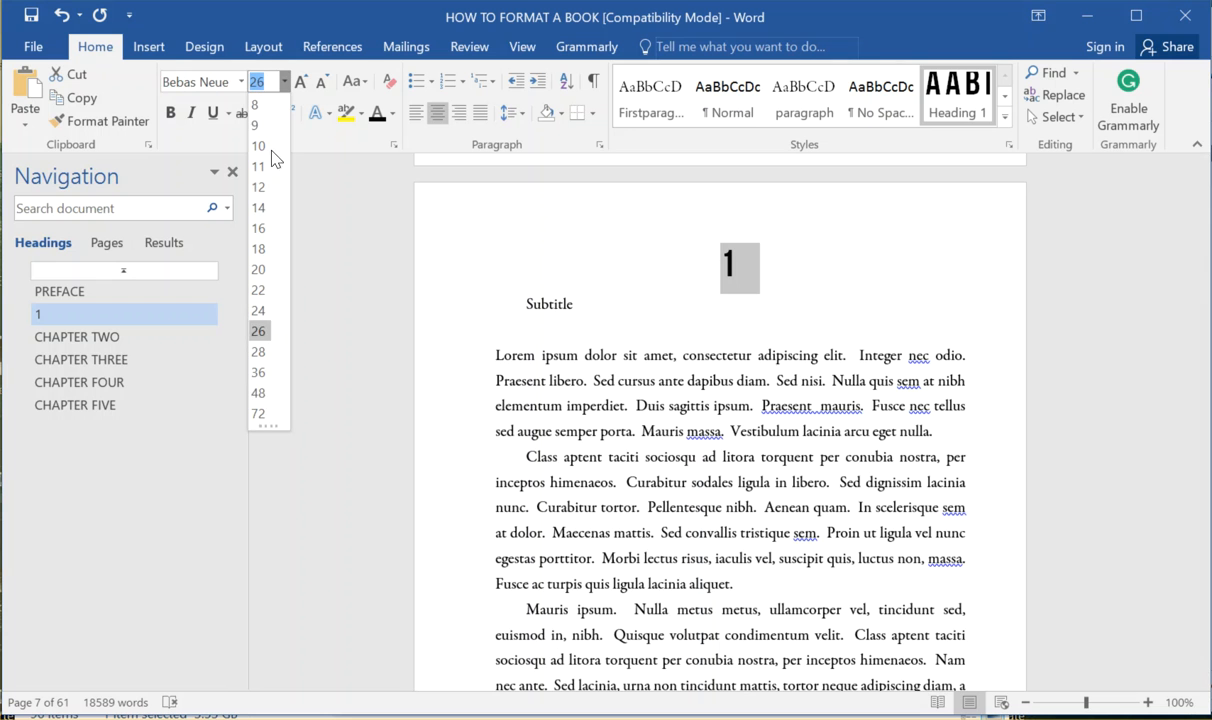
pyautogui.click(258, 393)
pyautogui.click(741, 284)
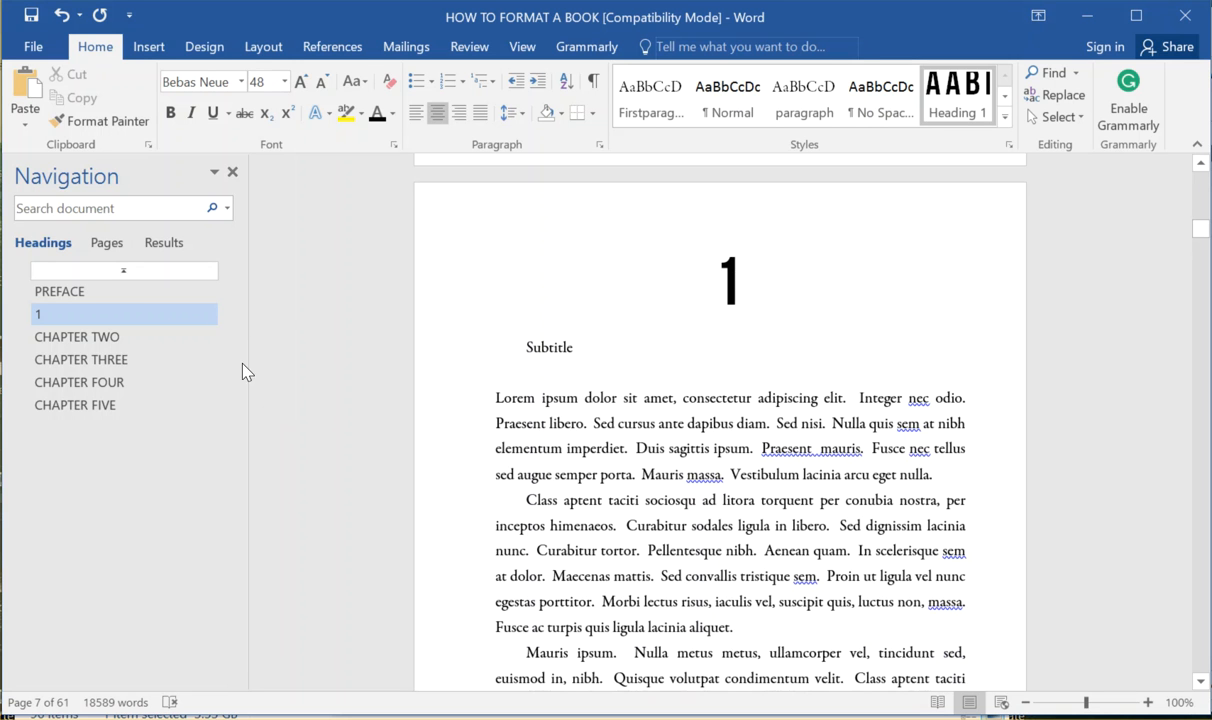
# Replace the CHAPTER TWO heading text with 2.
pyautogui.click(129, 339)
pyautogui.moveTo(901, 189); pyautogui.dragTo(612, 200)
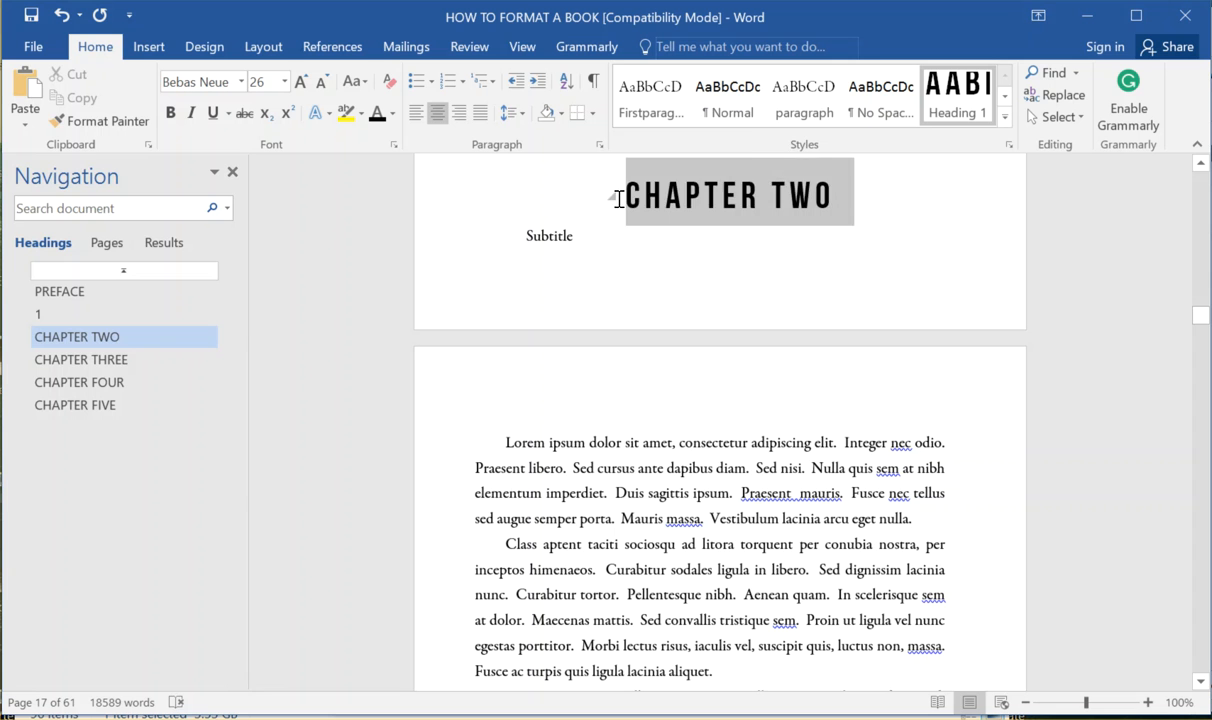
pyautogui.write('1')
pyautogui.click(143, 362)
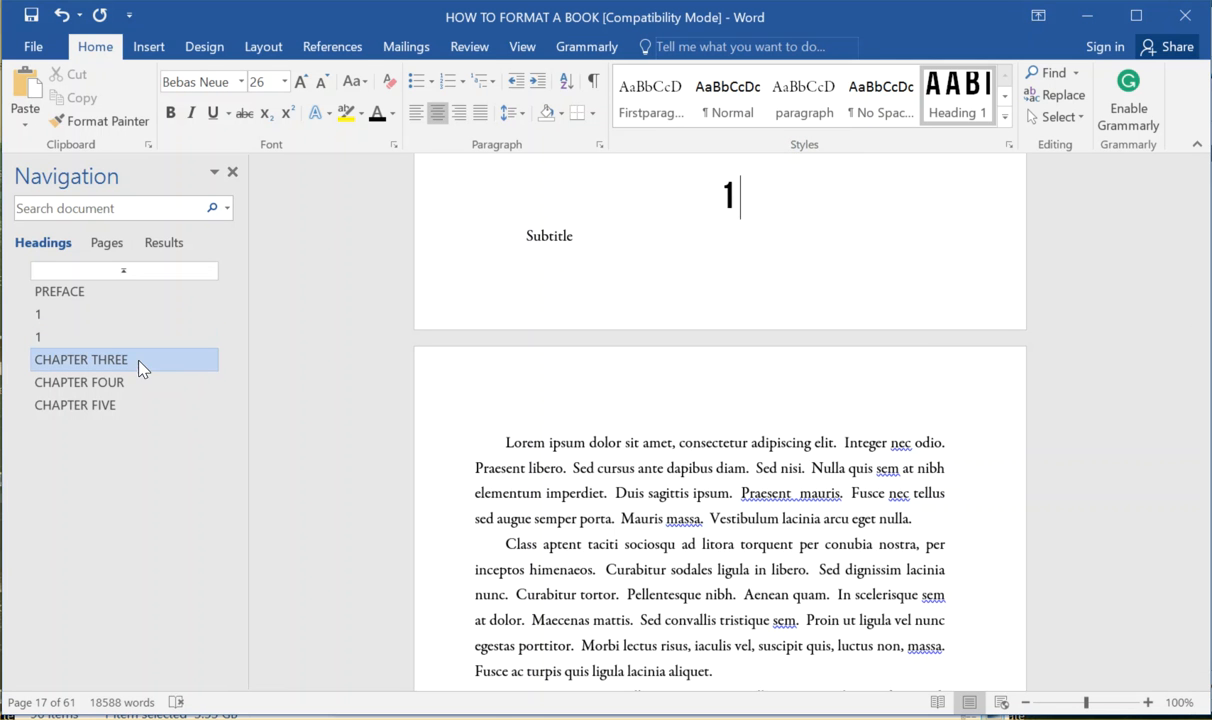
pyautogui.click(108, 338)
pyautogui.doubleClick(706, 200)
pyautogui.write('2')
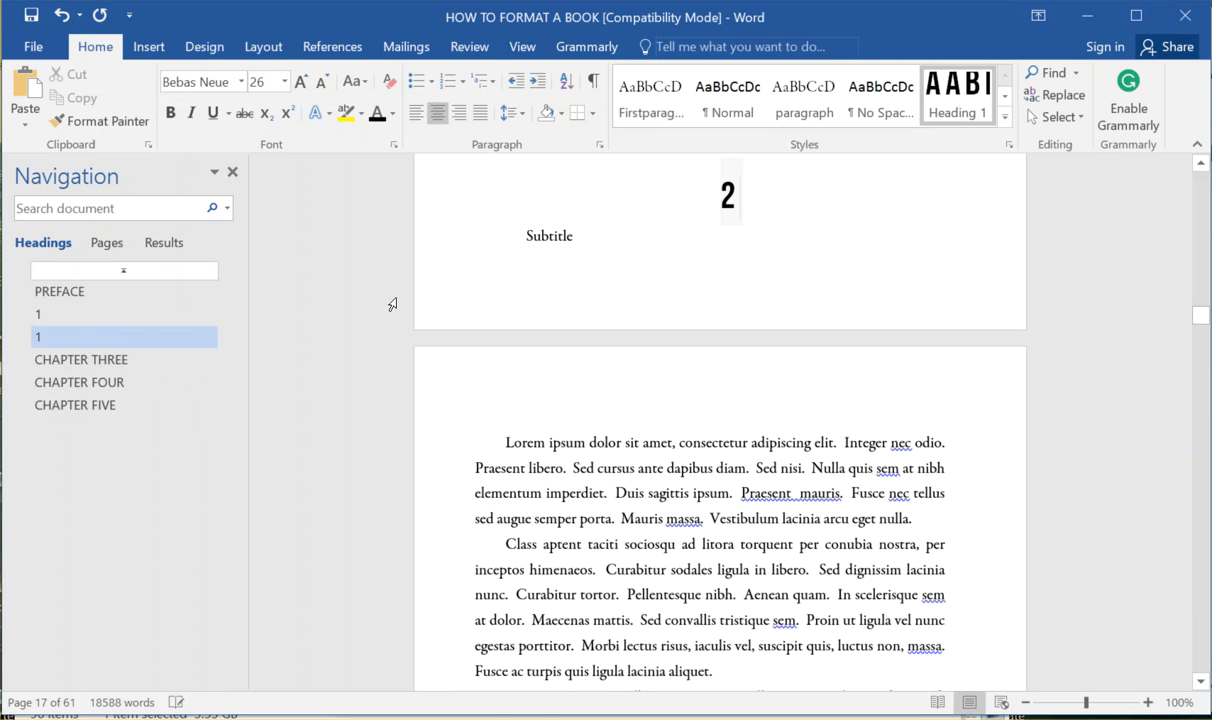
# Replace the CHAPTER THREE, CHAPTER FOUR and CHAPTER FIVE heading texts with 3, 4 and 5.
pyautogui.click(143, 362)
pyautogui.moveTo(768, 195); pyautogui.dragTo(582, 216)
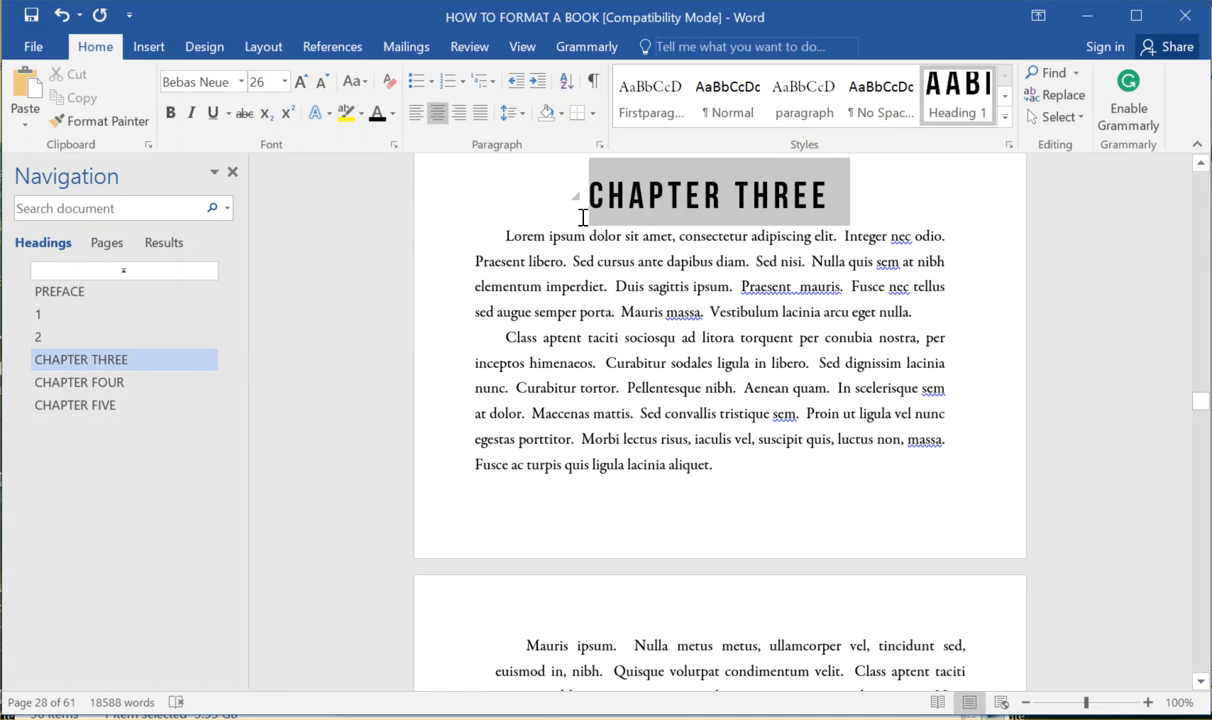
pyautogui.write('3')
pyautogui.click(62, 382)
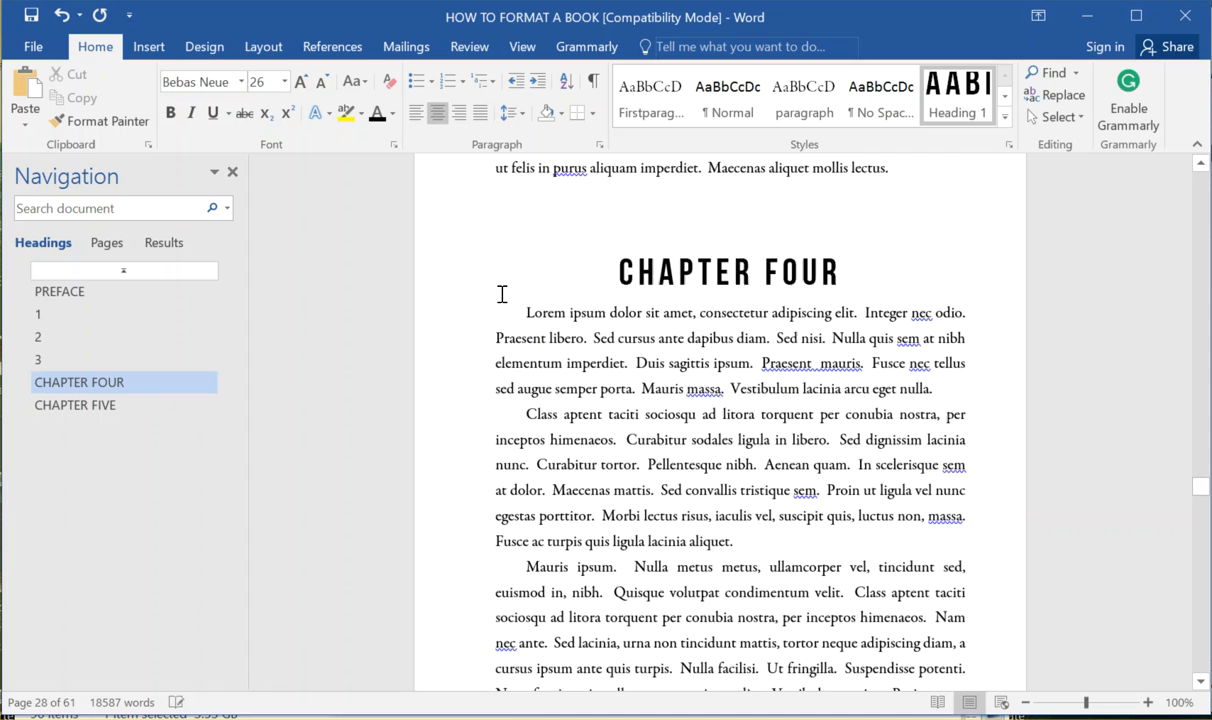
pyautogui.click(493, 198)
pyautogui.write('4')
pyautogui.click(80, 405)
pyautogui.moveTo(795, 182); pyautogui.dragTo(512, 180)
pyautogui.write('5')
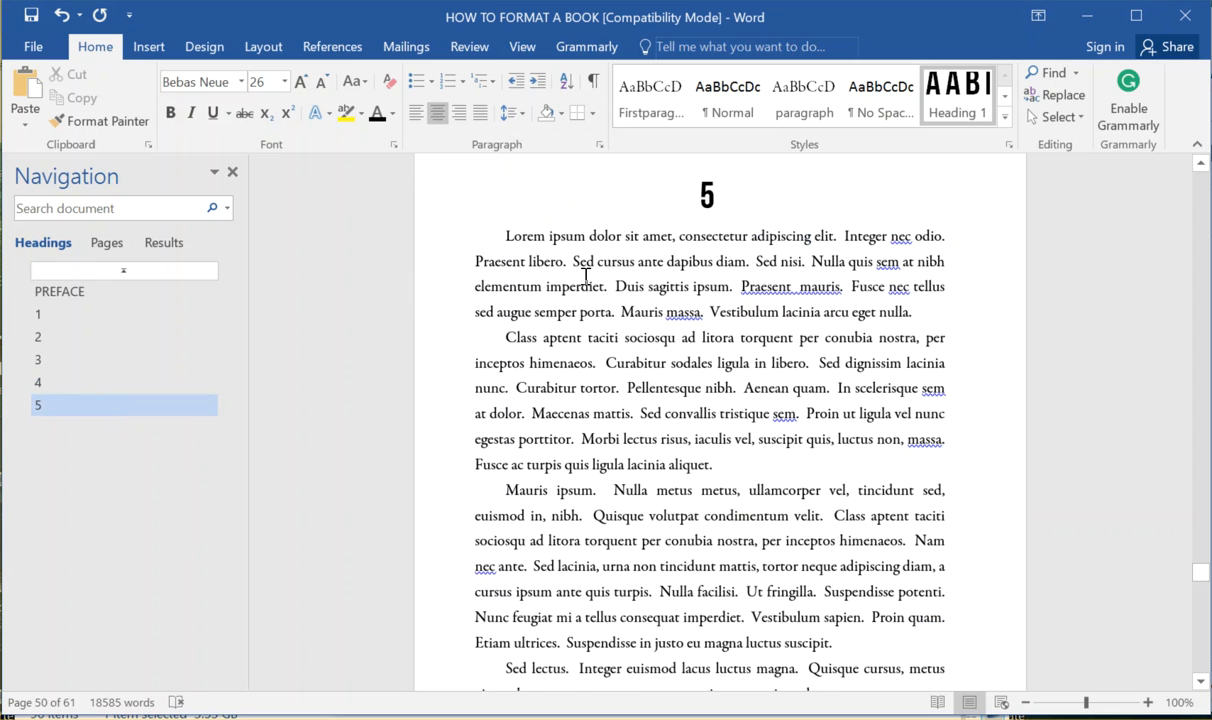
# Update the Heading 1 style to match the 48-point number 1 heading, and check the headings of chapters 2 to 5.
pyautogui.click(97, 316)
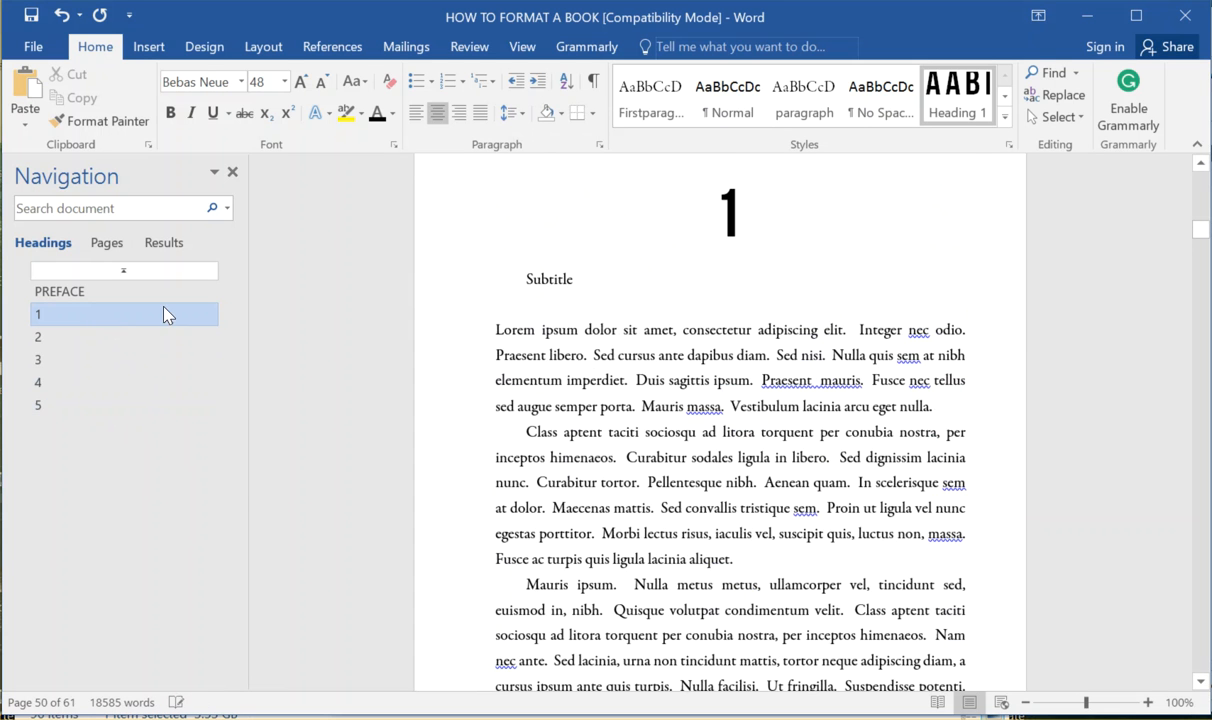
pyautogui.click(575, 284)
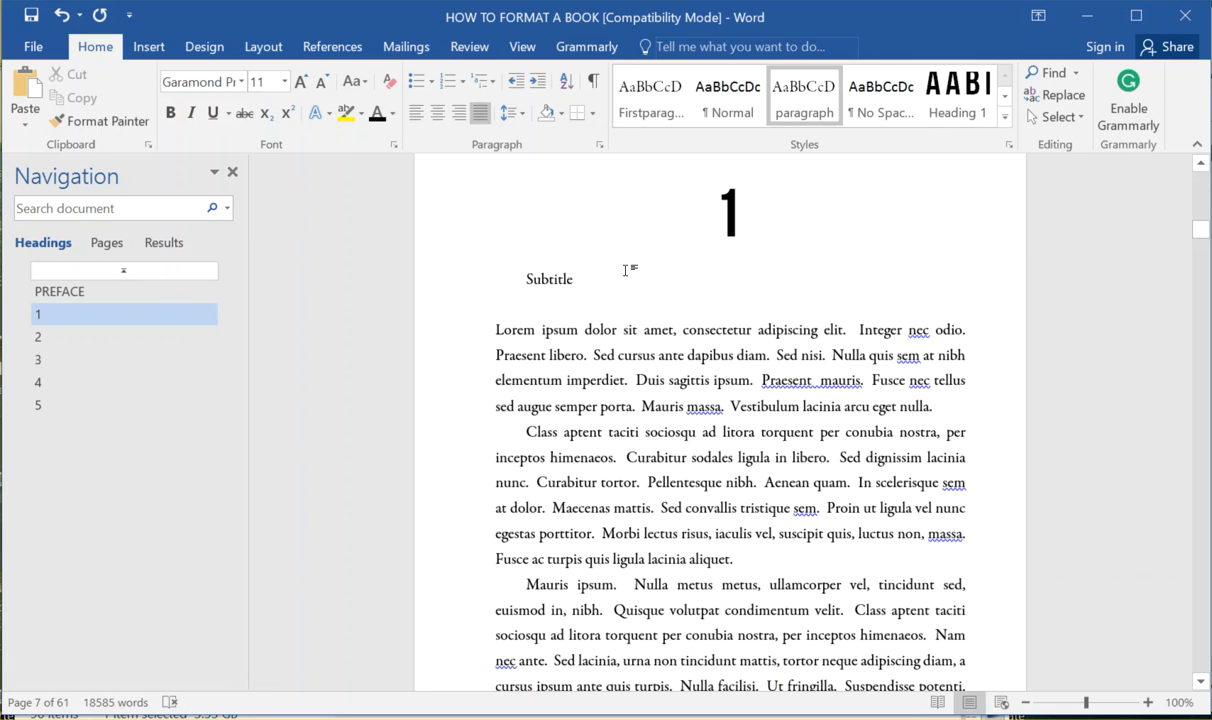
pyautogui.click(1005, 117)
pyautogui.click(516, 278)
pyautogui.doubleClick(727, 218)
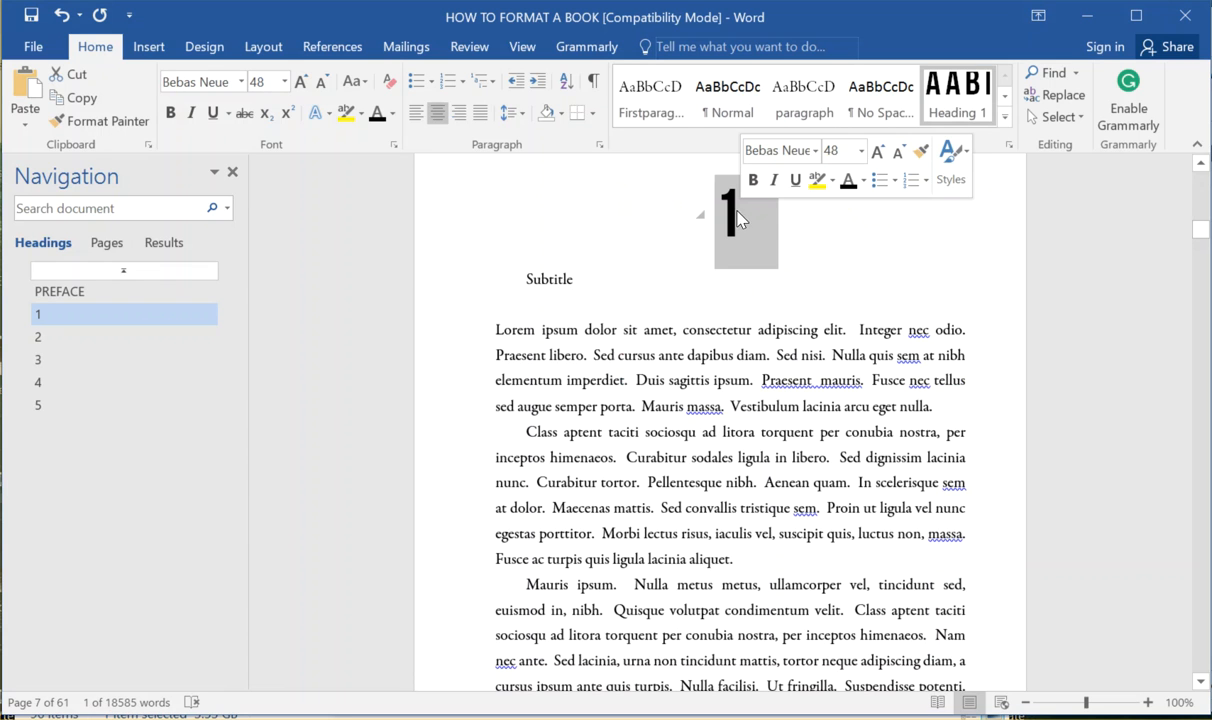
pyautogui.rightClick(956, 92)
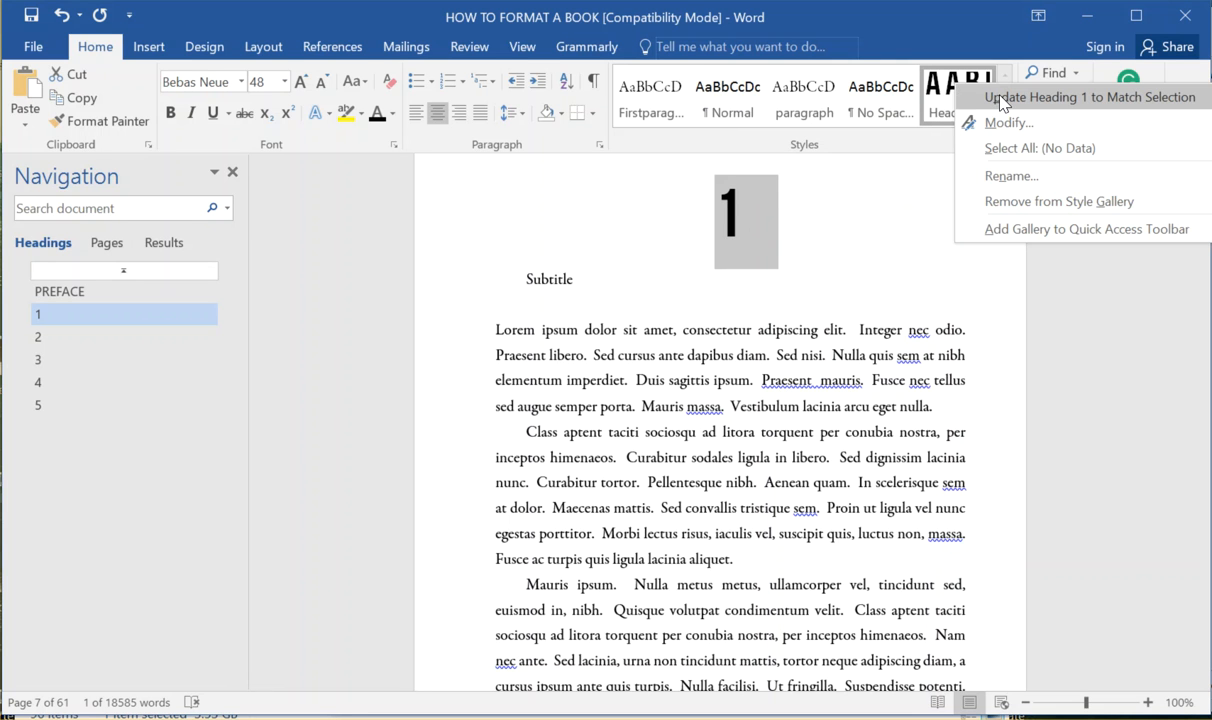
pyautogui.click(1001, 99)
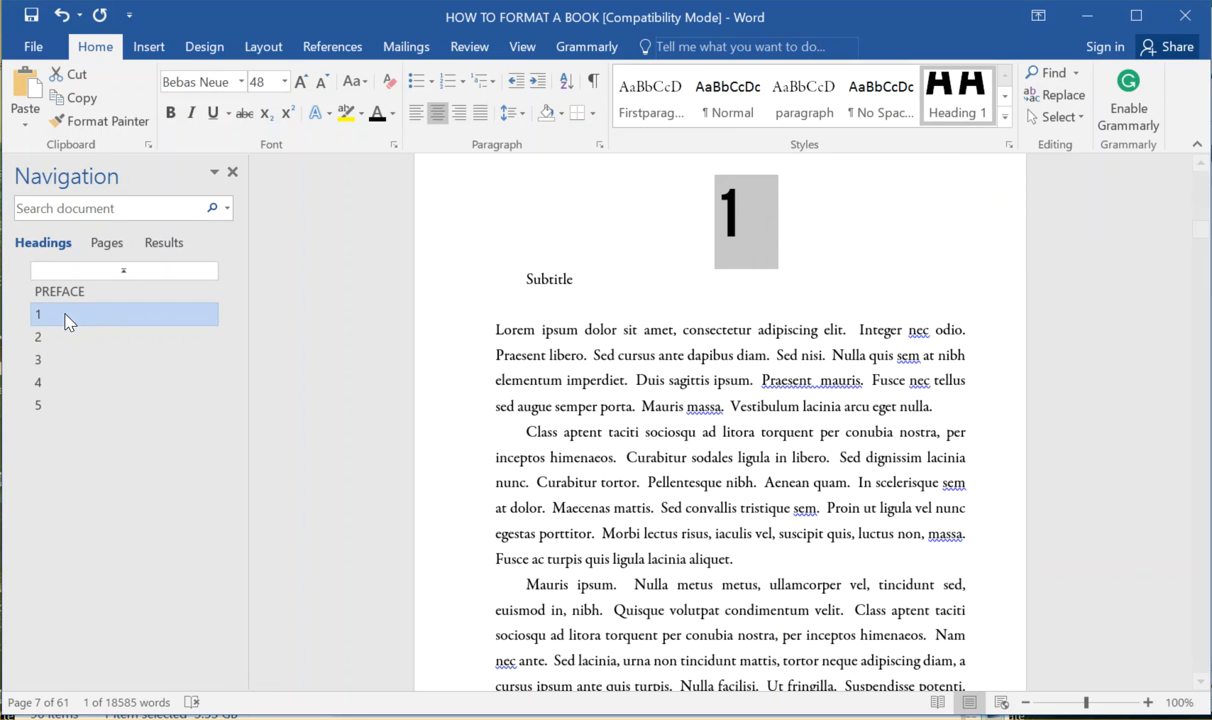
pyautogui.click(46, 336)
pyautogui.click(46, 358)
pyautogui.click(45, 380)
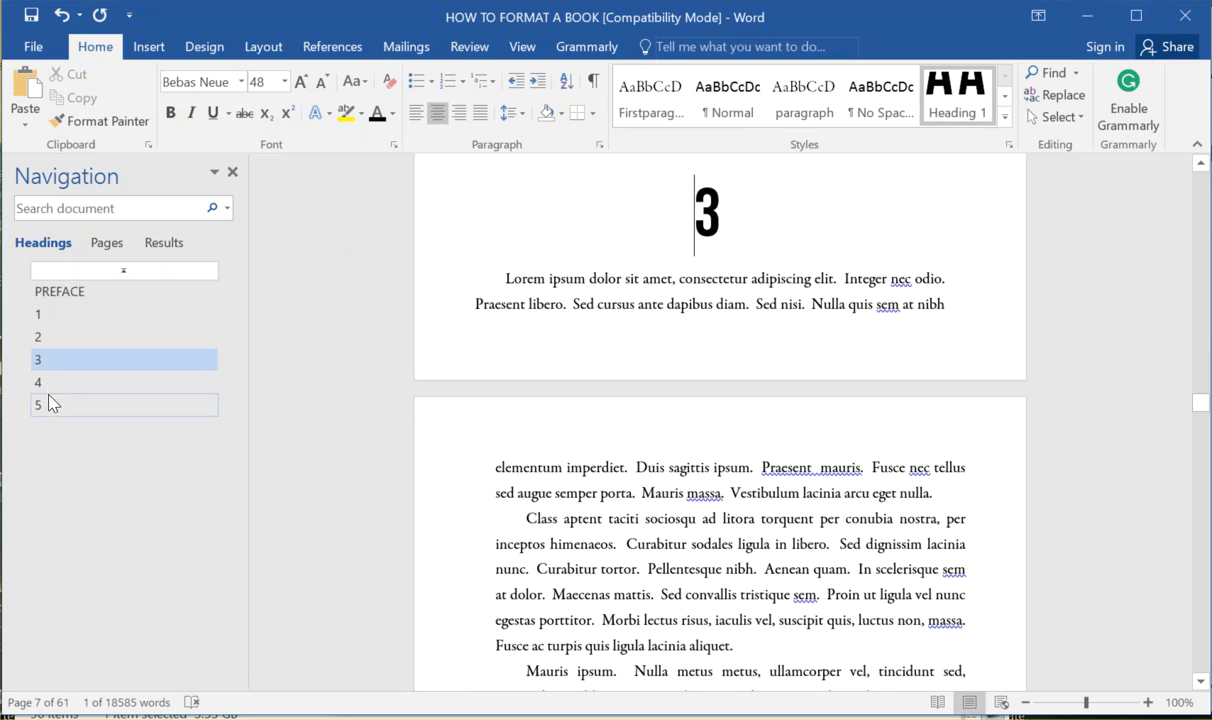
pyautogui.click(64, 398)
# Apply the Heading 2 style to the Subtitle line under the chapter 1 heading and center it.
pyautogui.click(78, 312)
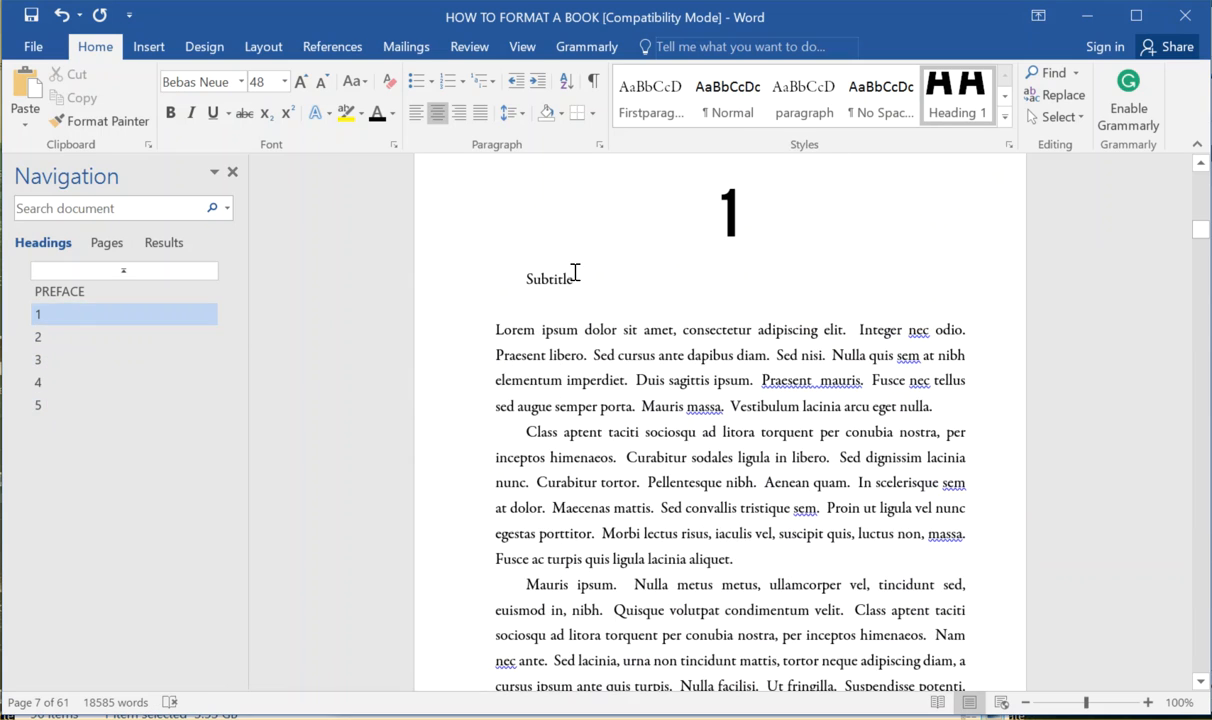
pyautogui.moveTo(576, 278); pyautogui.dragTo(510, 276)
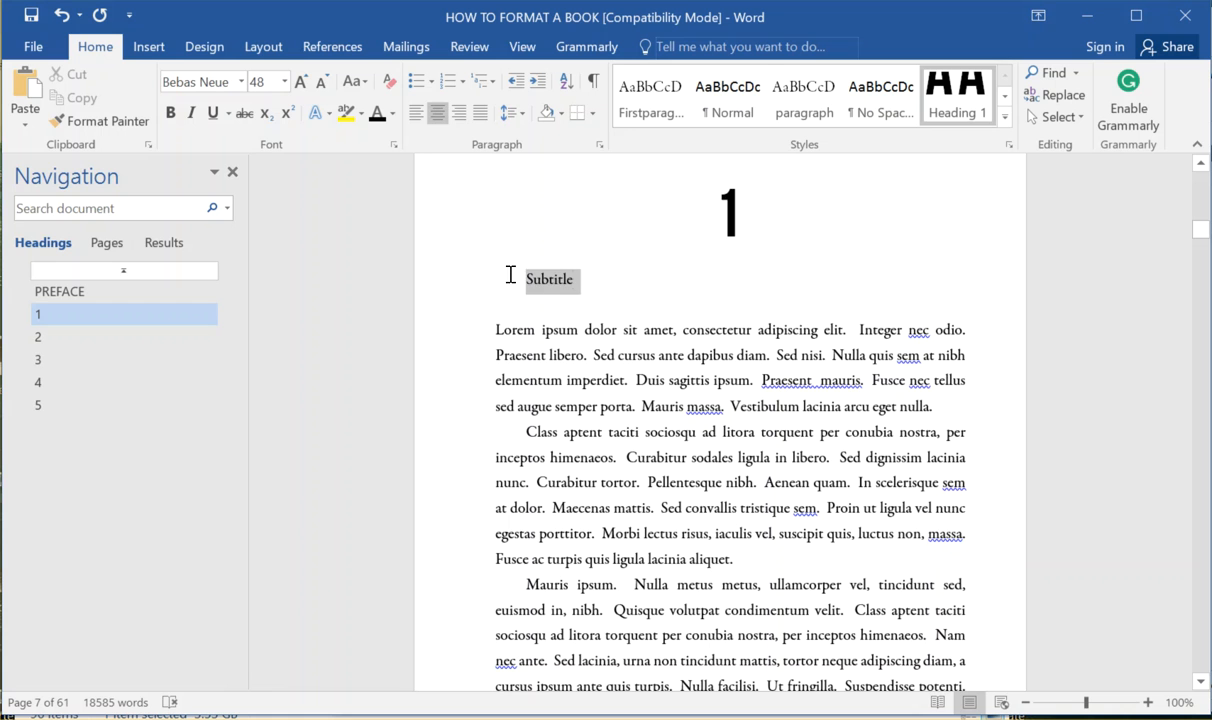
pyautogui.click(1006, 117)
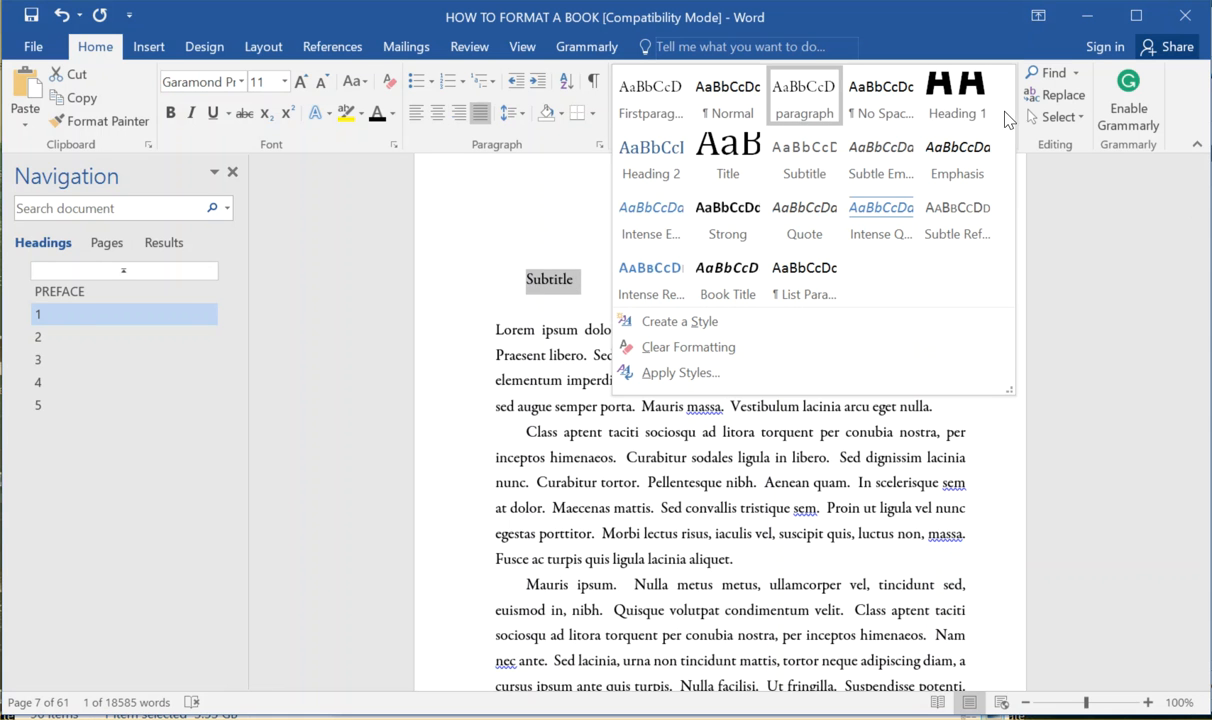
pyautogui.click(650, 166)
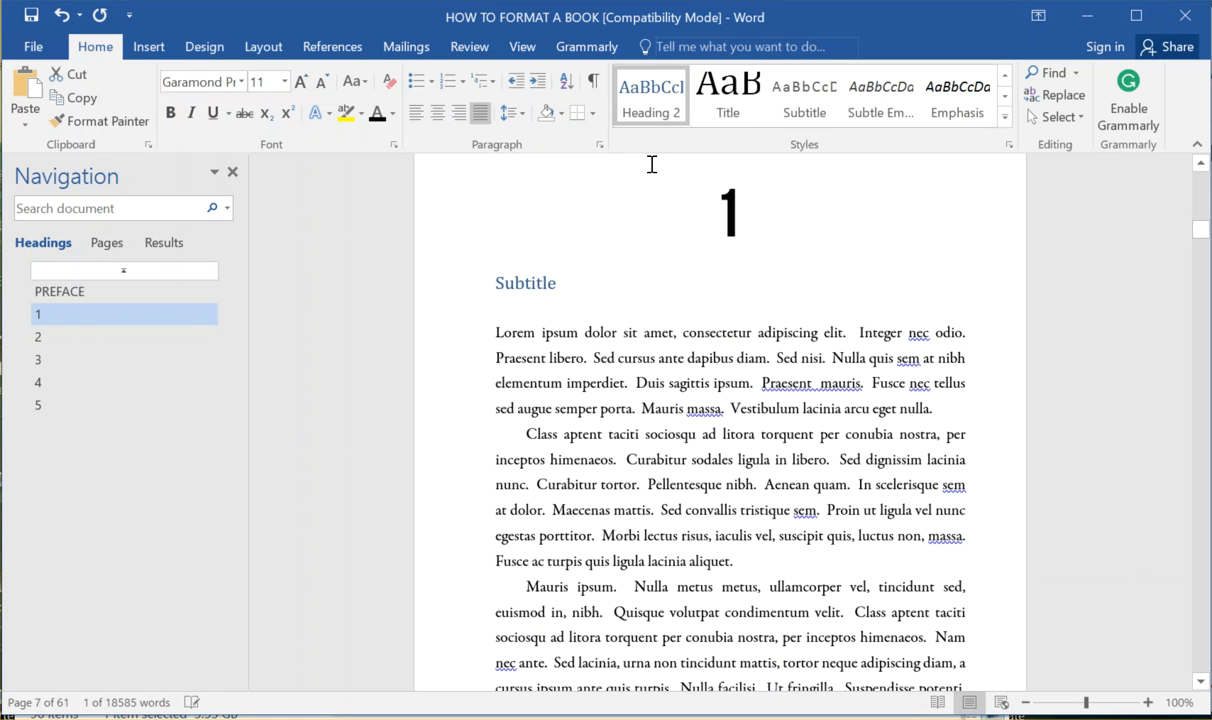
pyautogui.click(434, 115)
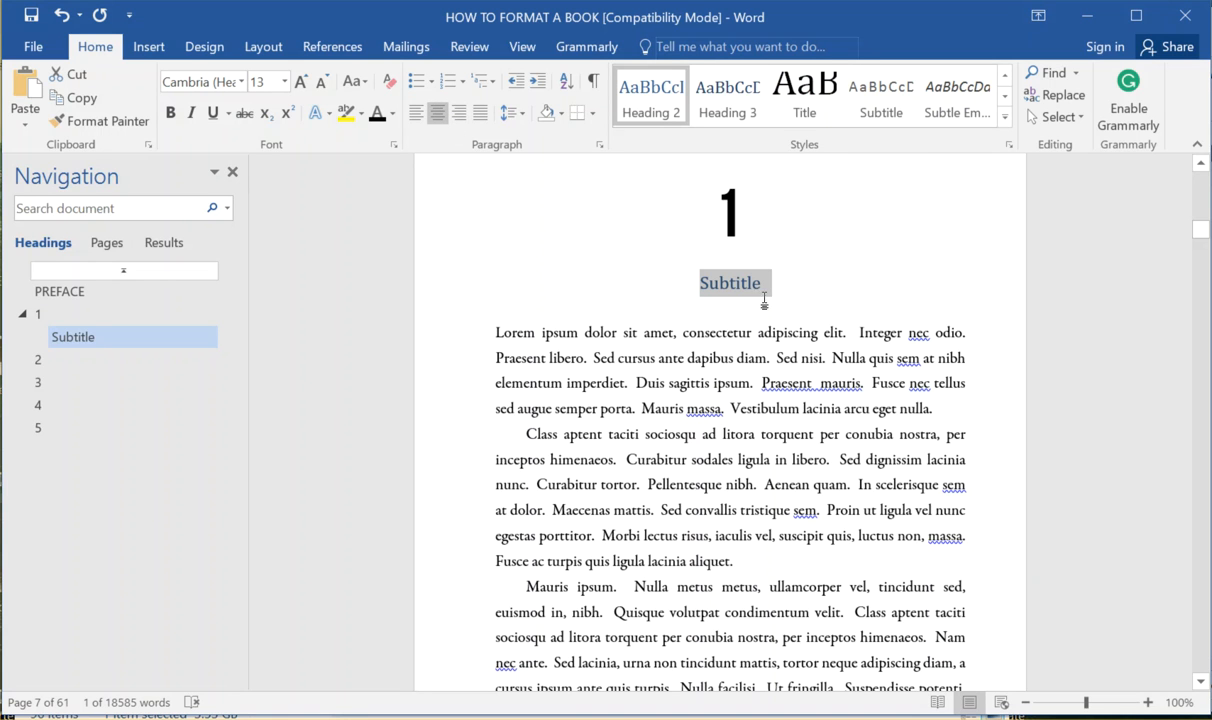
pyautogui.click(241, 81)
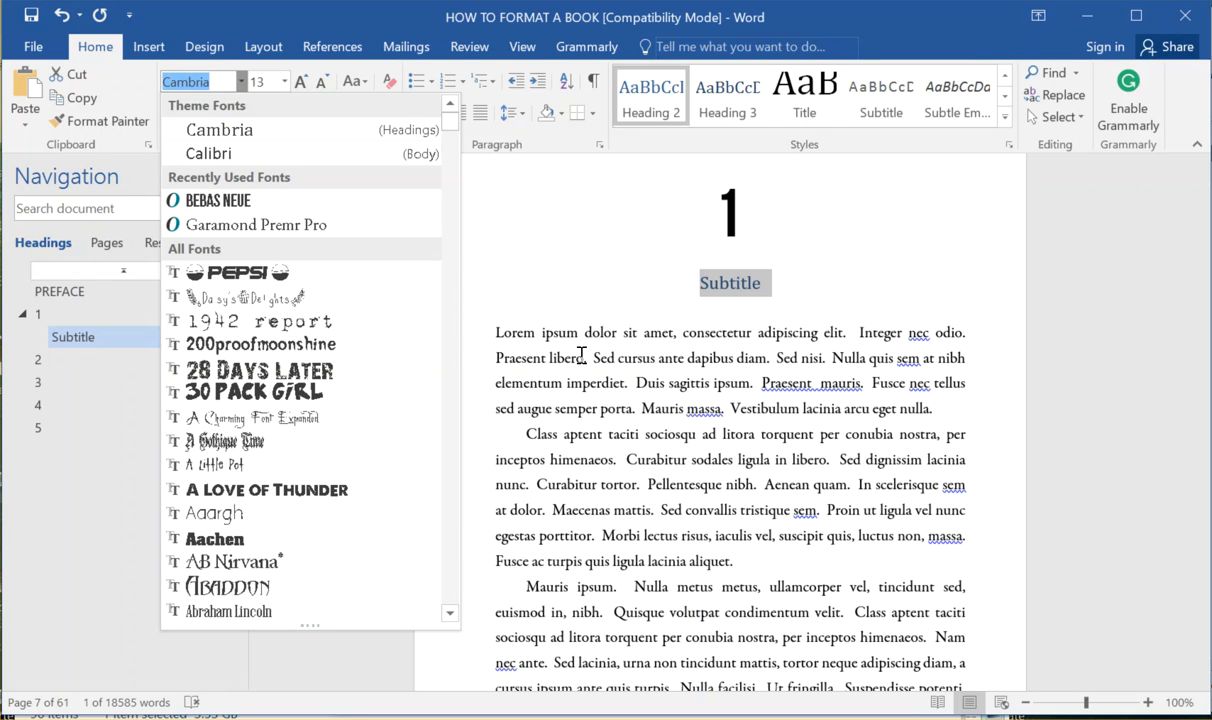
pyautogui.press('Escape')
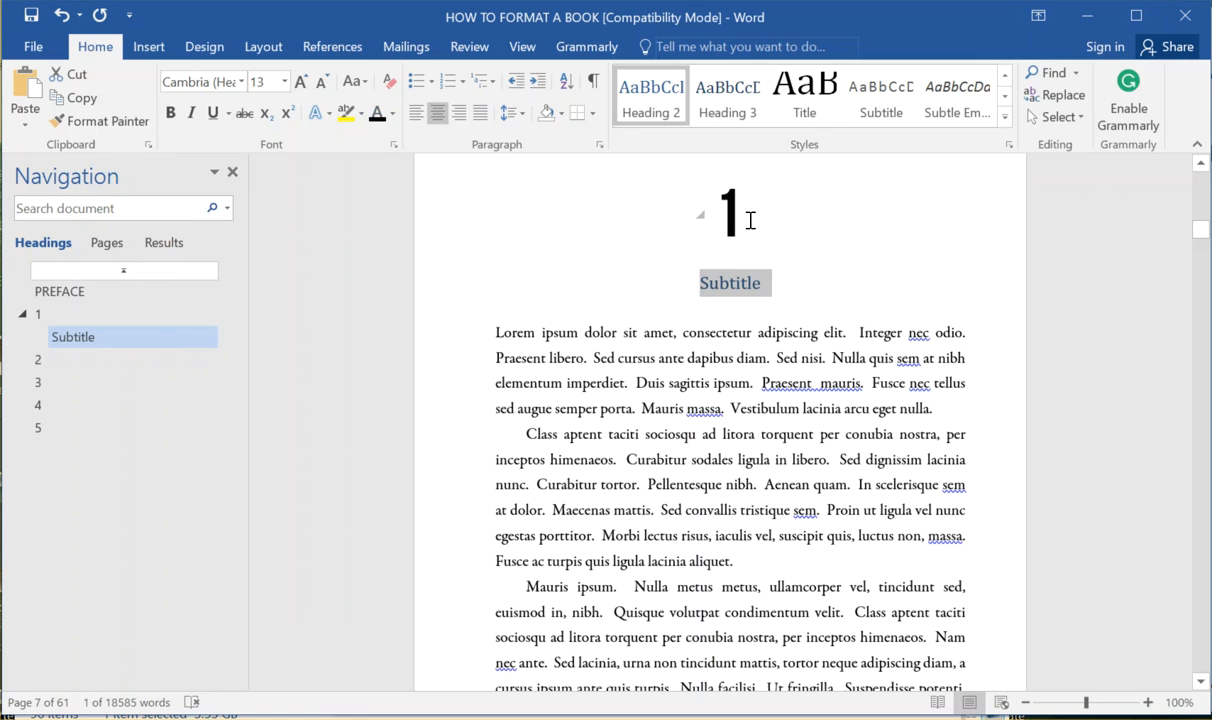
pyautogui.click(708, 385)
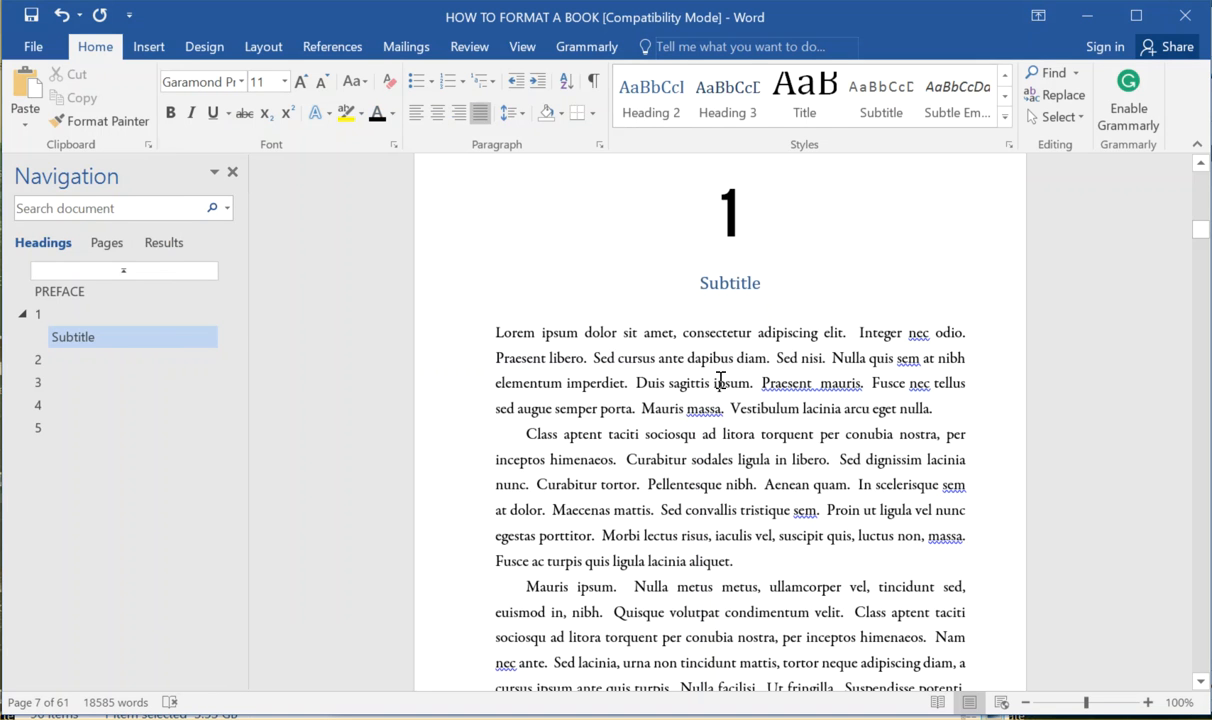
pyautogui.doubleClick(731, 215)
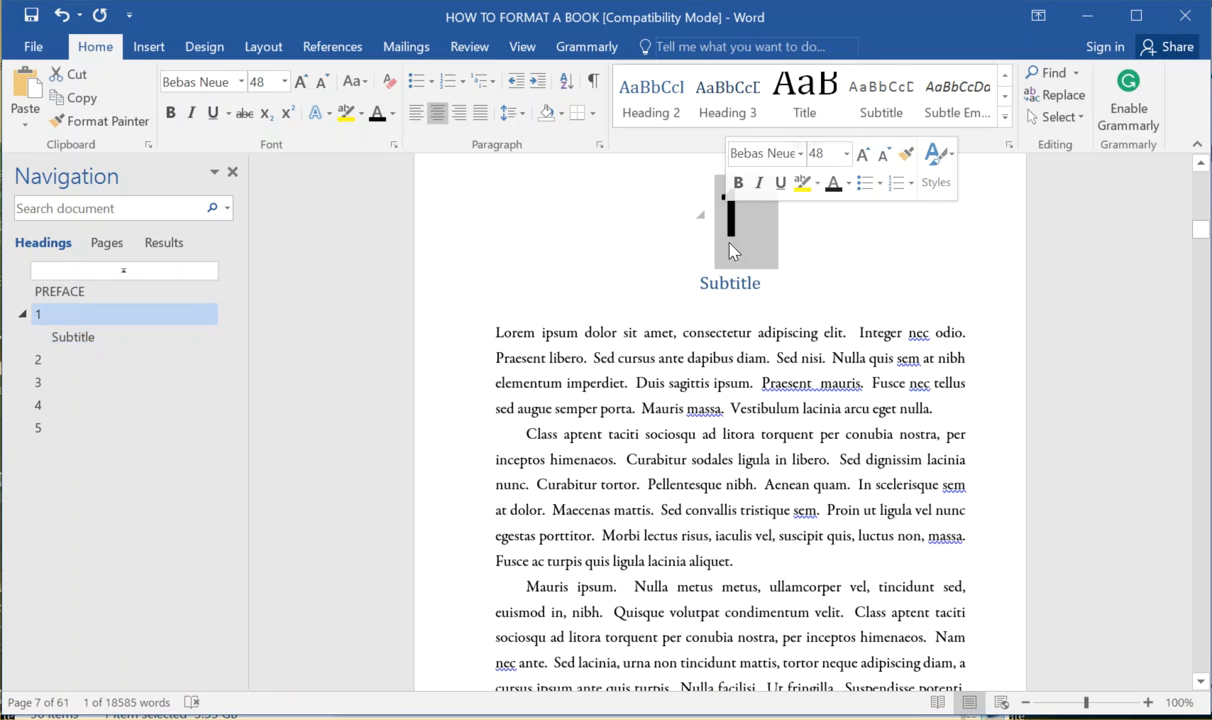
pyautogui.click(735, 285)
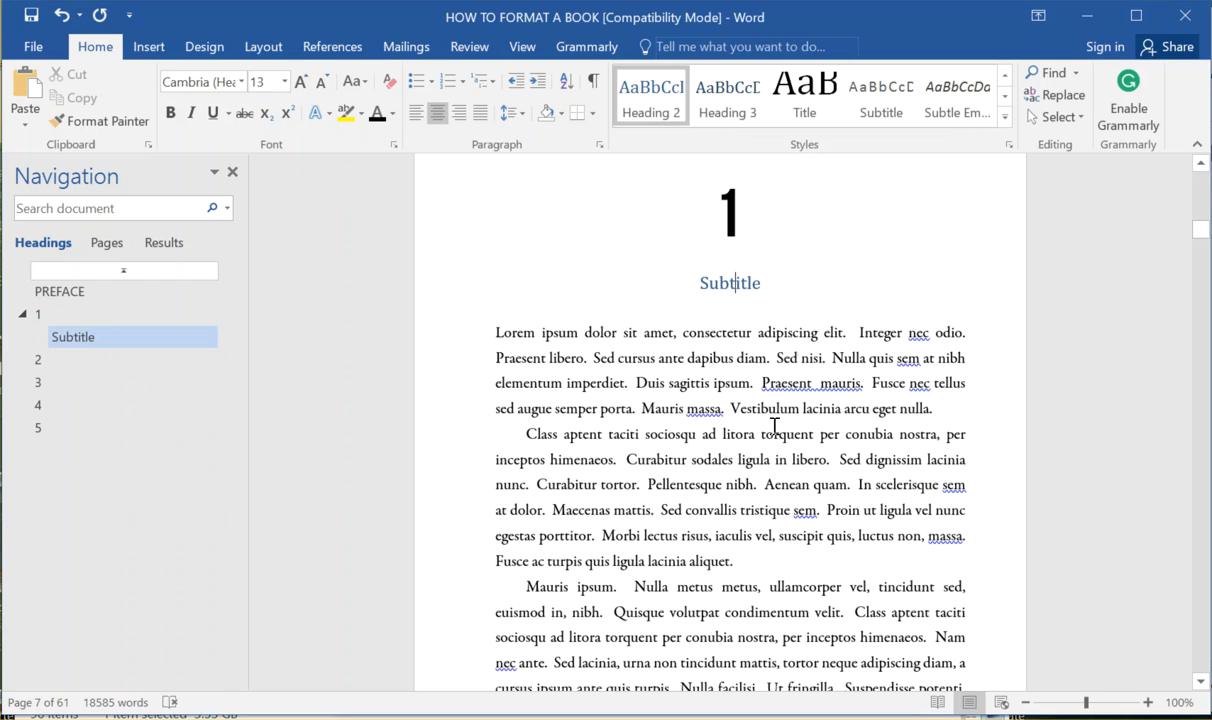
pyautogui.doubleClick(735, 212)
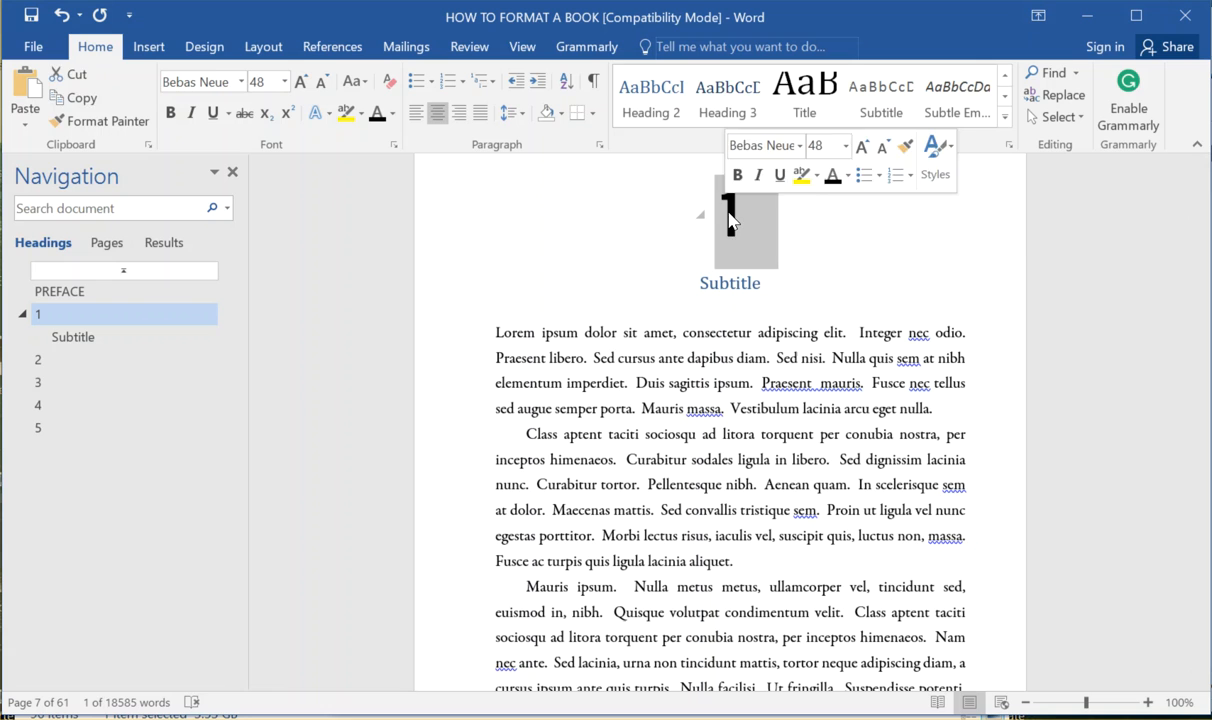
pyautogui.click(730, 220)
pyautogui.doubleClick(733, 226)
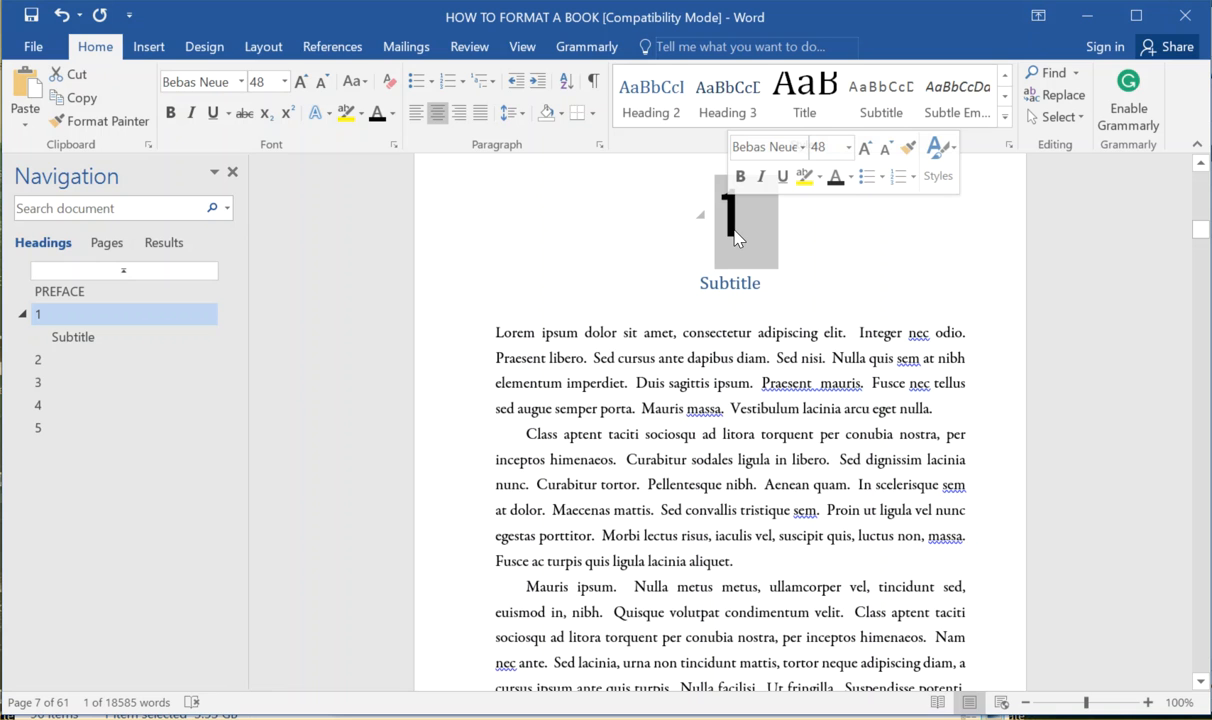
# Try the Alisandra Demo font on the chapter 1 heading and replace its text with Chapter One.
pyautogui.click(744, 222)
pyautogui.doubleClick(744, 222)
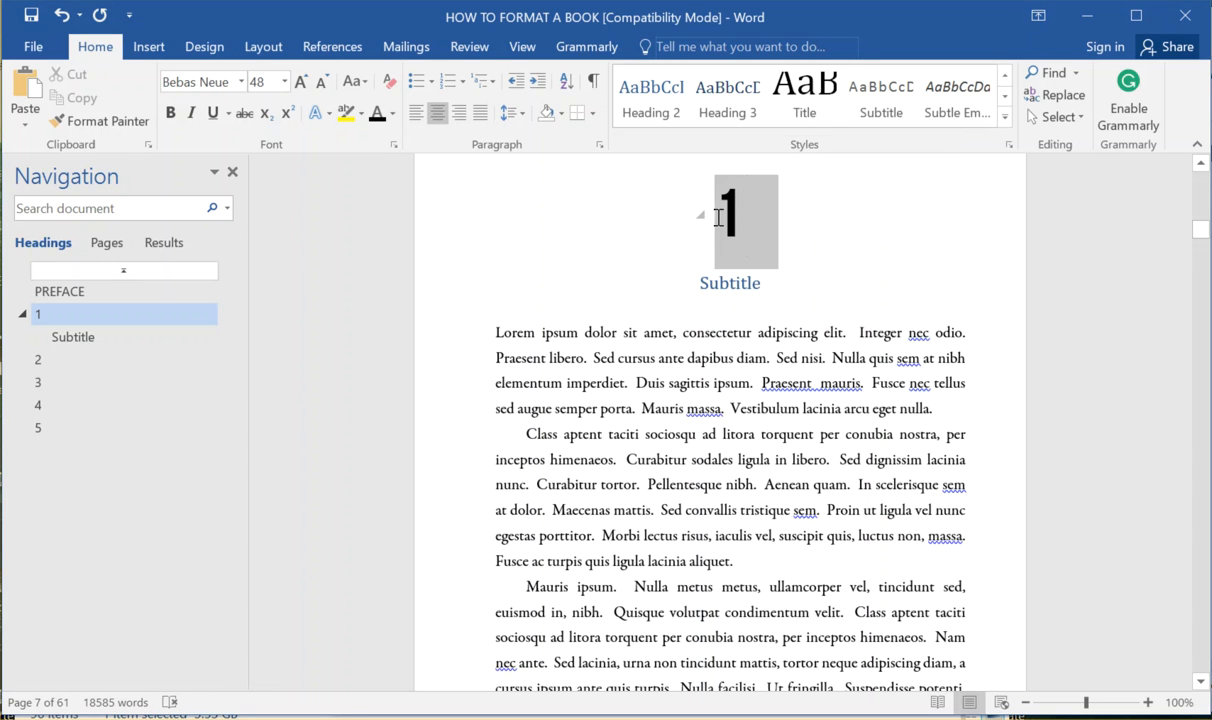
pyautogui.click(241, 84)
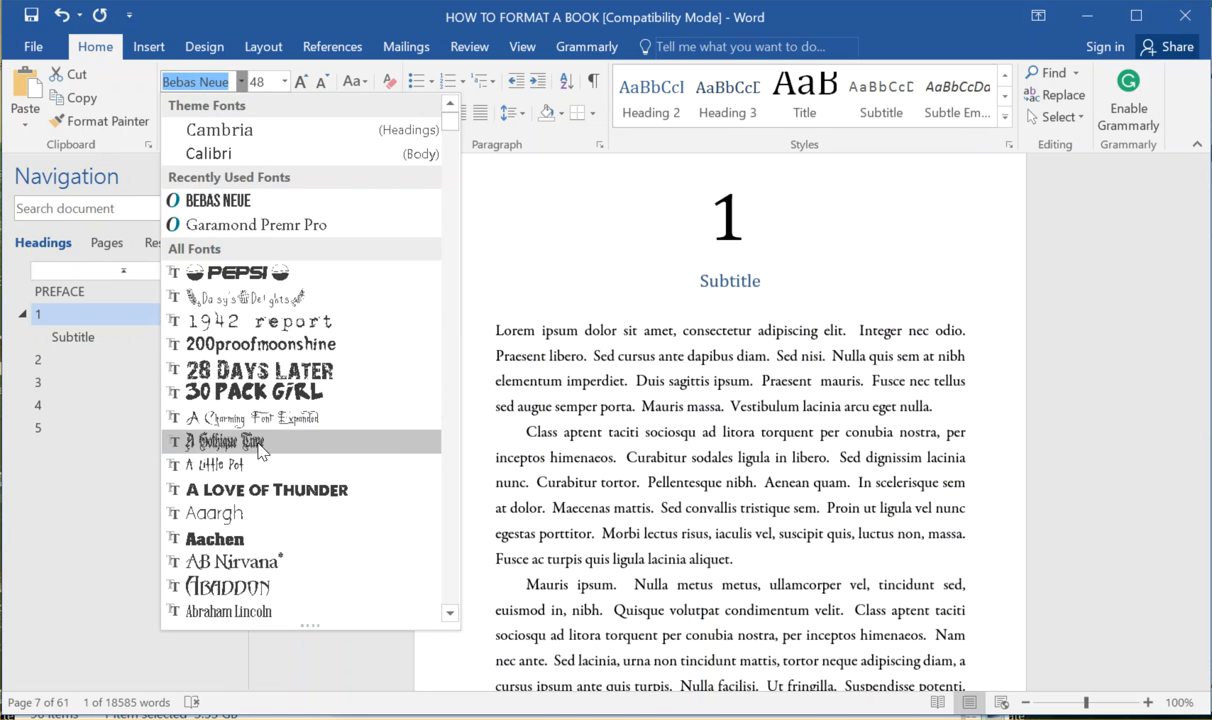
pyautogui.scroll(-4, 272, 484)
pyautogui.scroll(-10, 272, 484)
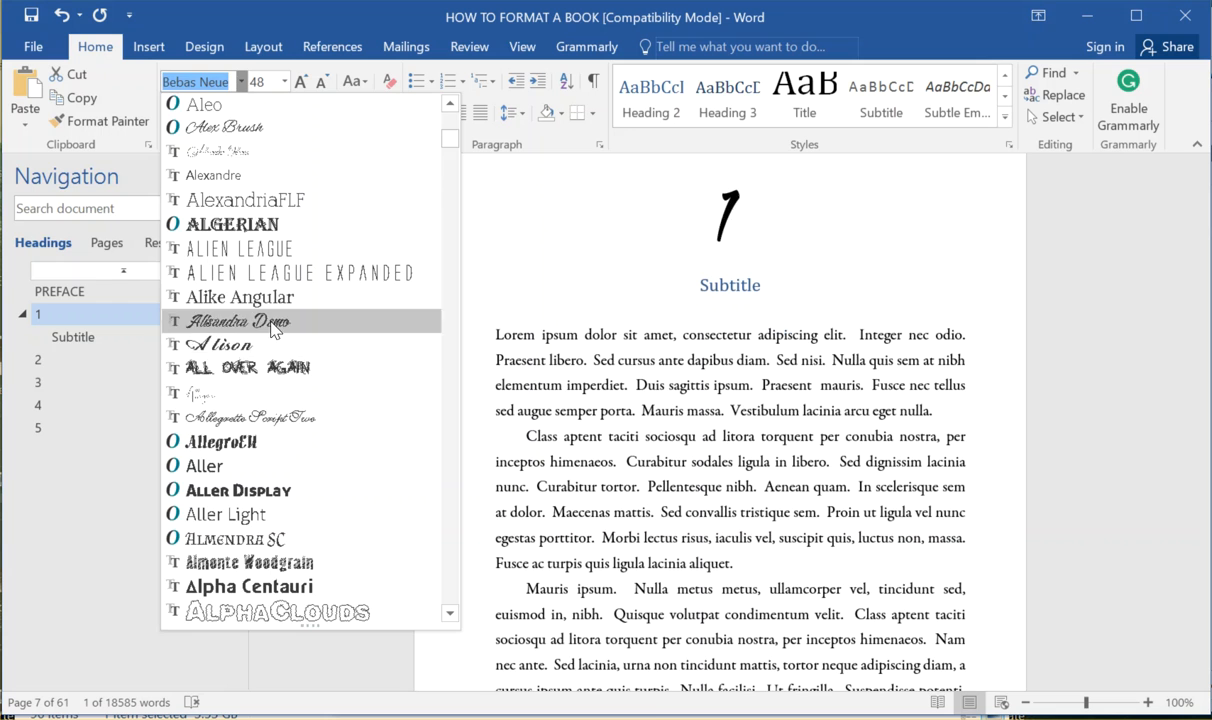
pyautogui.click(250, 320)
pyautogui.write('Chapter ')
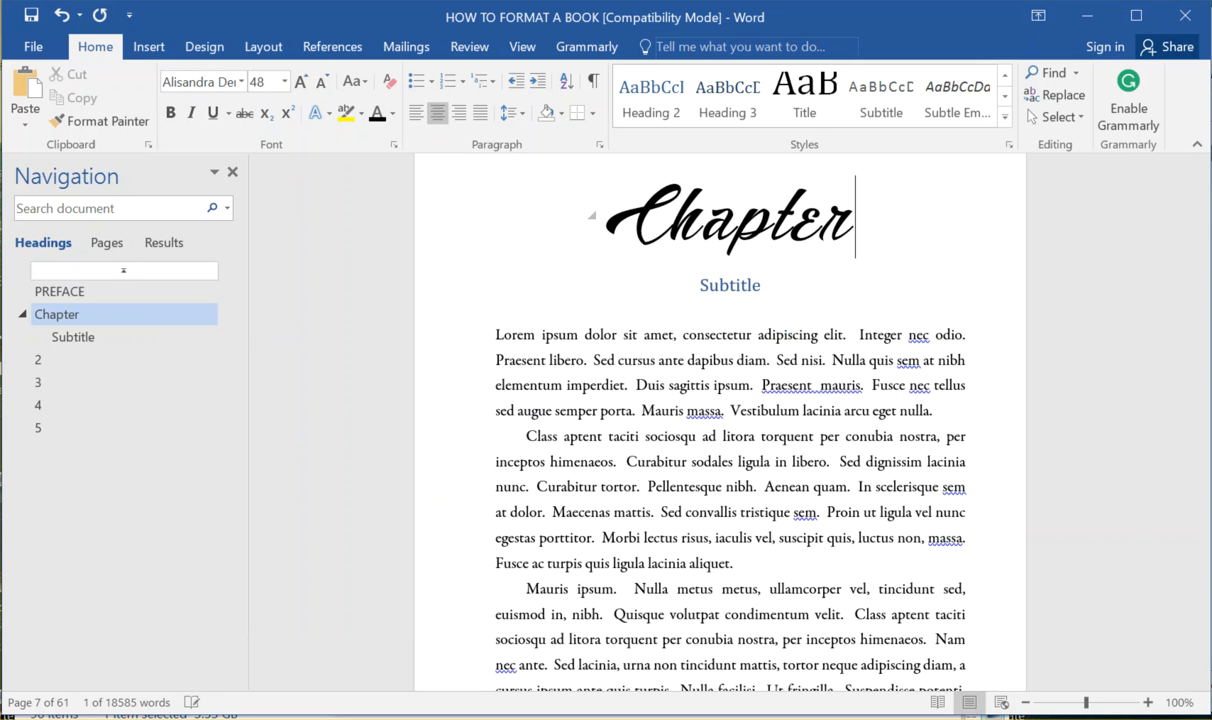
pyautogui.write('One')
# Try the AdineKirnberg script font on the Chapter One heading.
pyautogui.moveTo(952, 189); pyautogui.dragTo(540, 215)
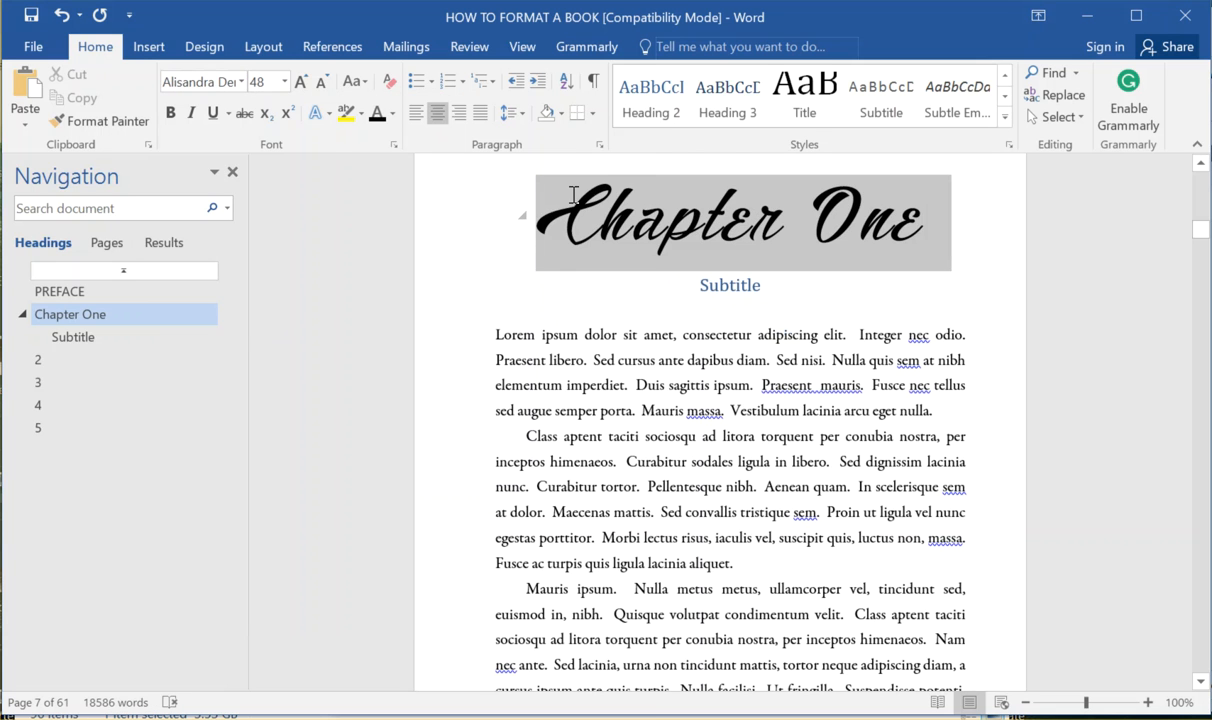
pyautogui.click(241, 81)
pyautogui.scroll(-6, 303, 432)
pyautogui.scroll(-4, 295, 458)
pyautogui.click(228, 223)
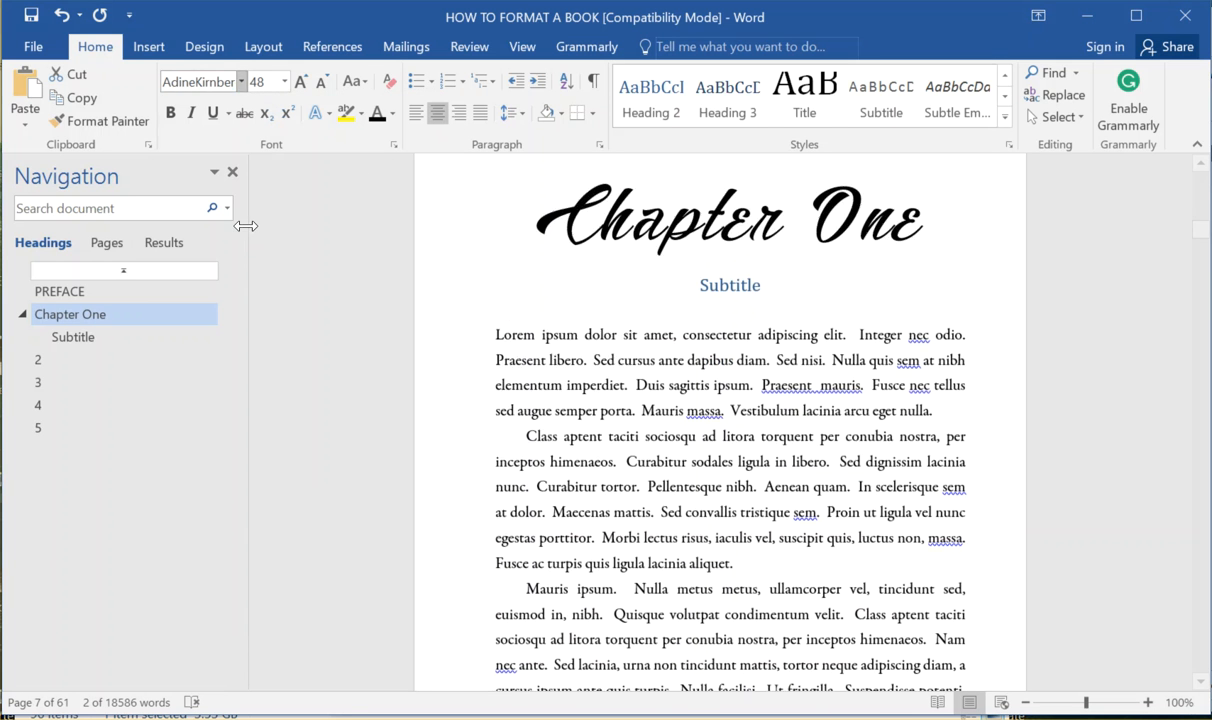
pyautogui.click(618, 221)
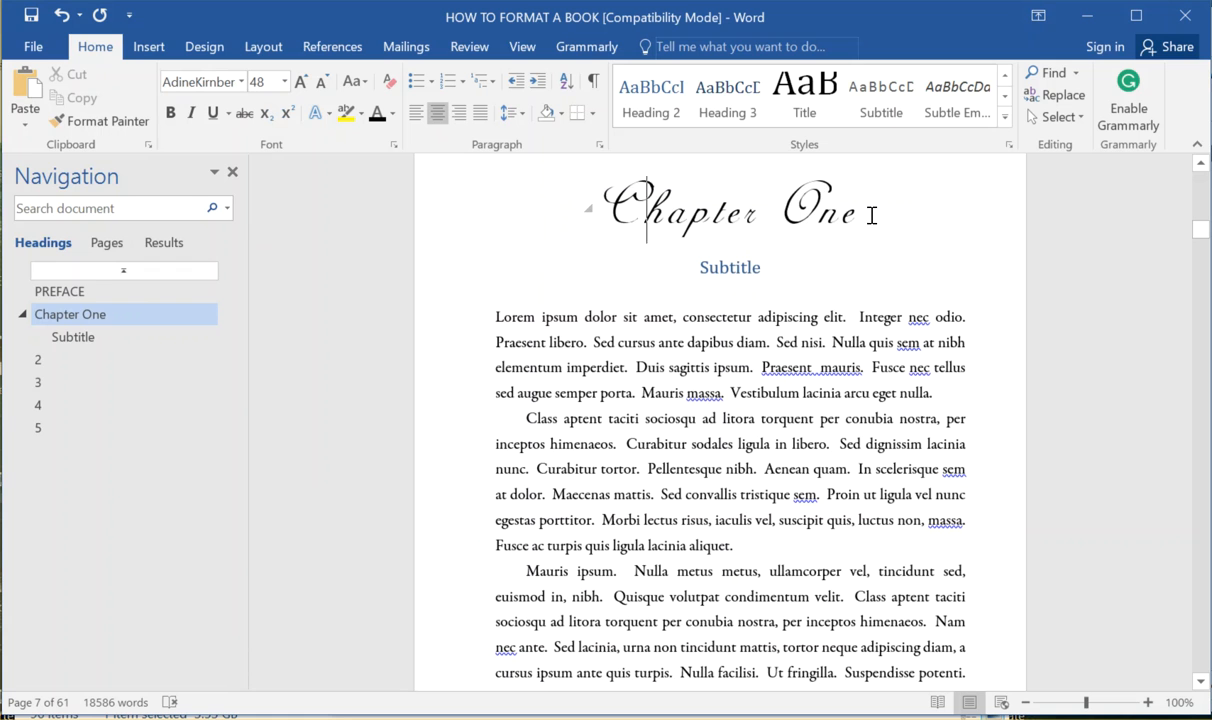
pyautogui.click(577, 200)
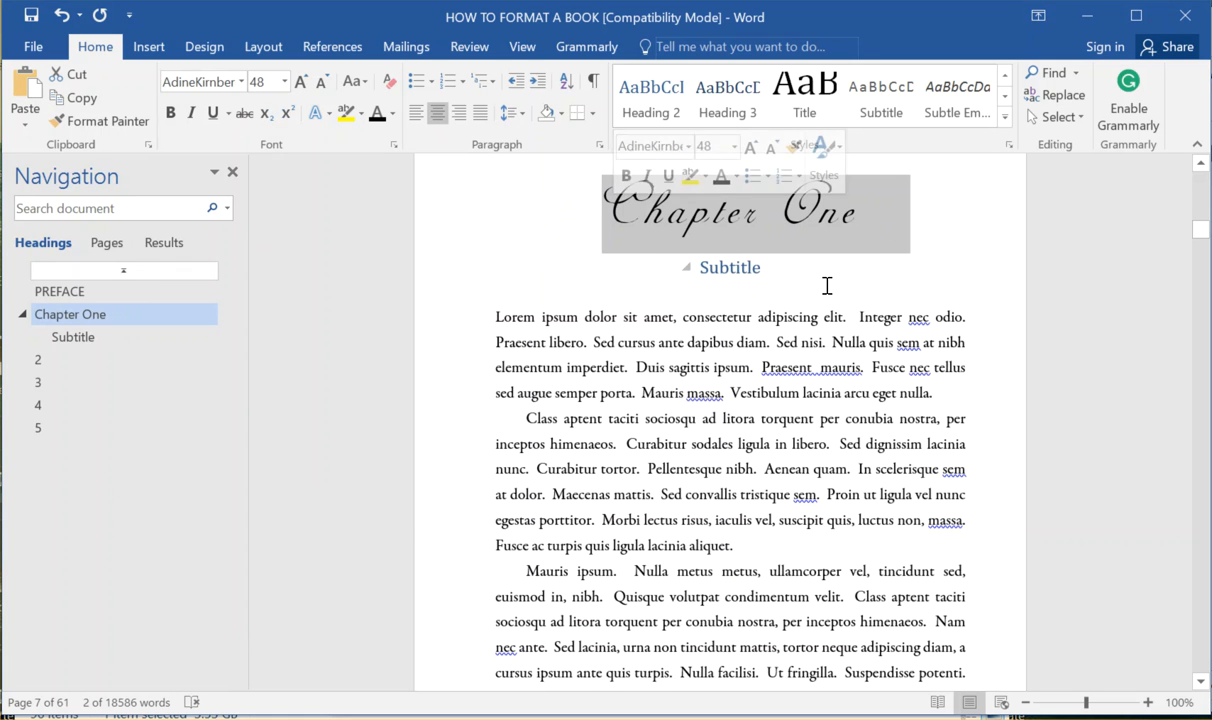
# Undo the script font changes and the Chapter One text on the first chapter heading.
pyautogui.moveTo(868, 228); pyautogui.dragTo(588, 205)
pyautogui.click(65, 26)
pyautogui.click(65, 26)
pyautogui.click(65, 26)
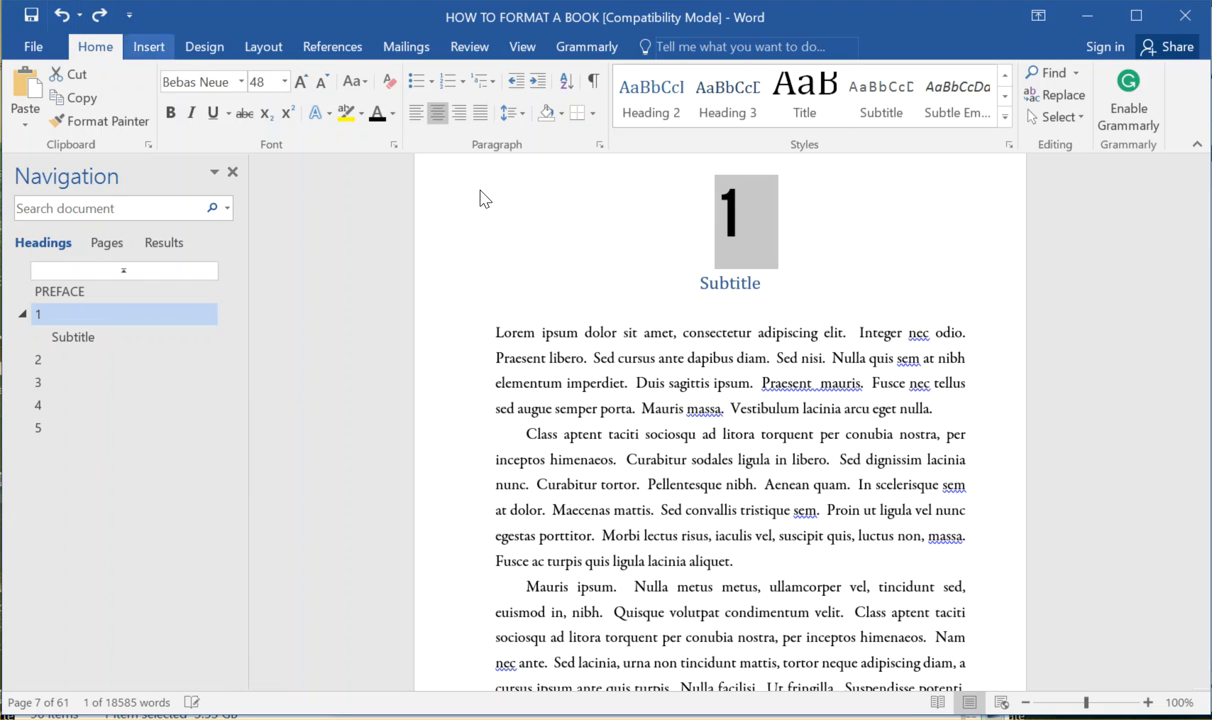
# Select the Subtitle line under the chapter 1 heading and open its font choices.
pyautogui.moveTo(766, 282); pyautogui.dragTo(700, 292)
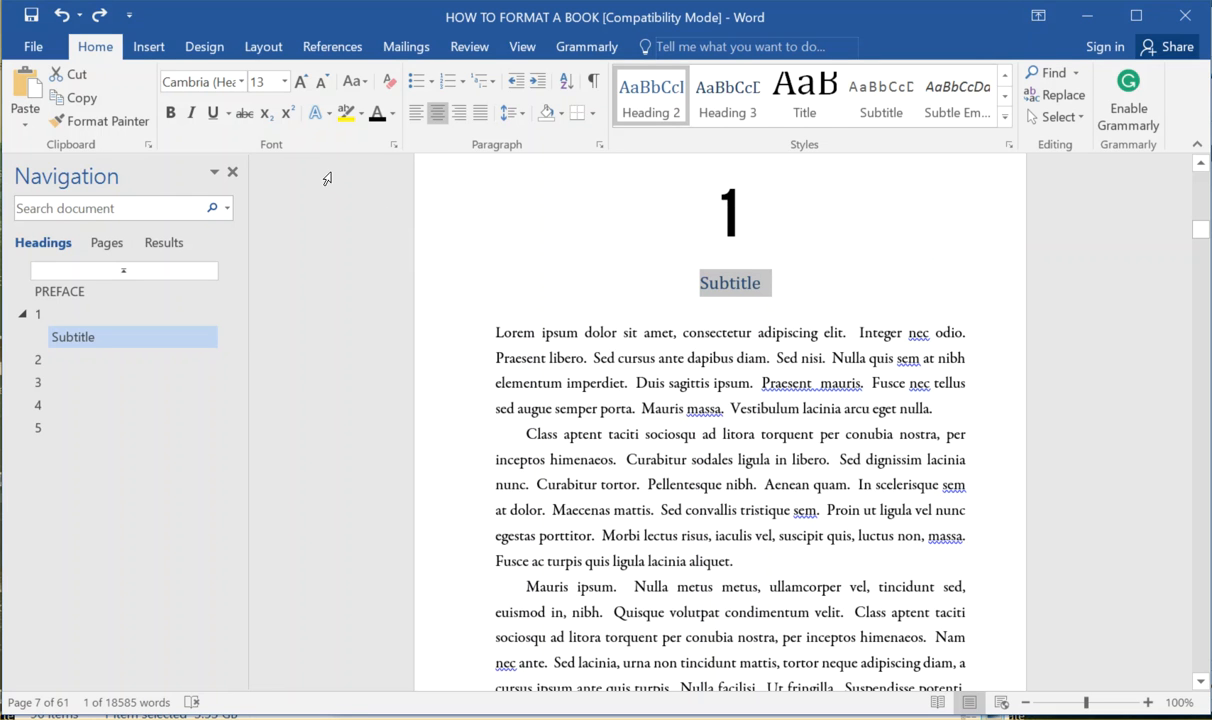
pyautogui.click(241, 81)
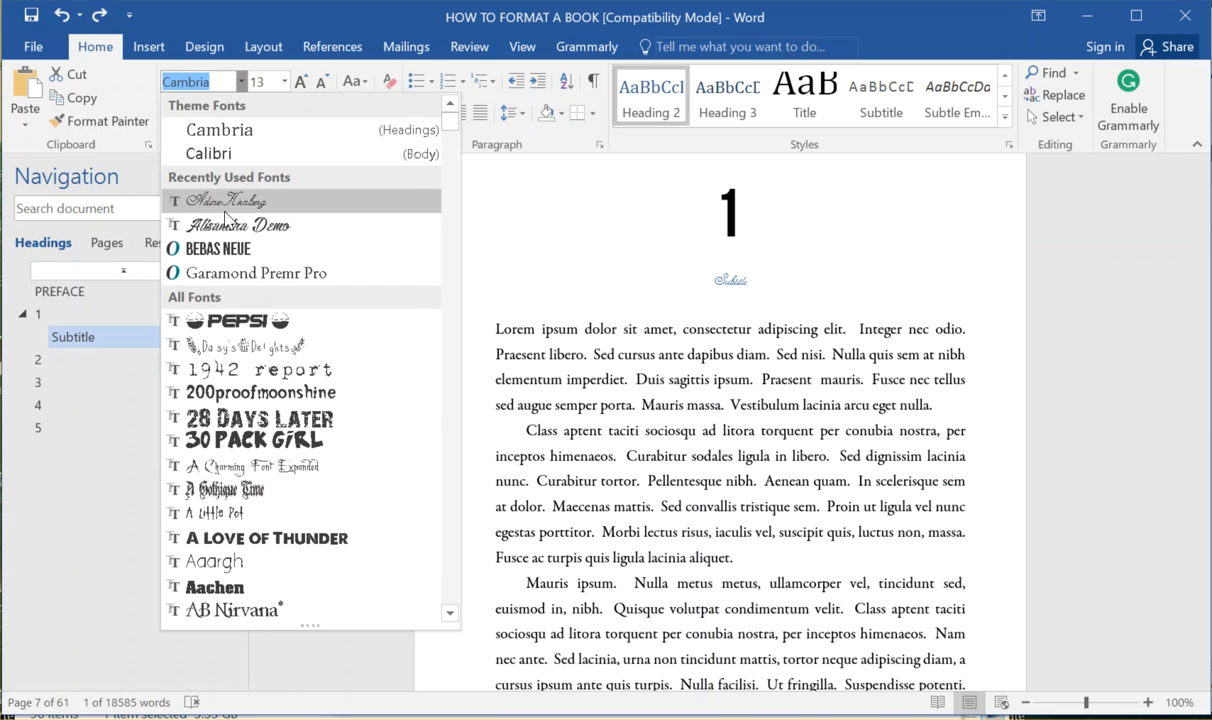
# Change the chapter 1 subtitle's font to Adobe Jenson Pro Capt and italicize it.
pyautogui.scroll(-6, 287, 425)
pyautogui.scroll(-5, 280, 480)
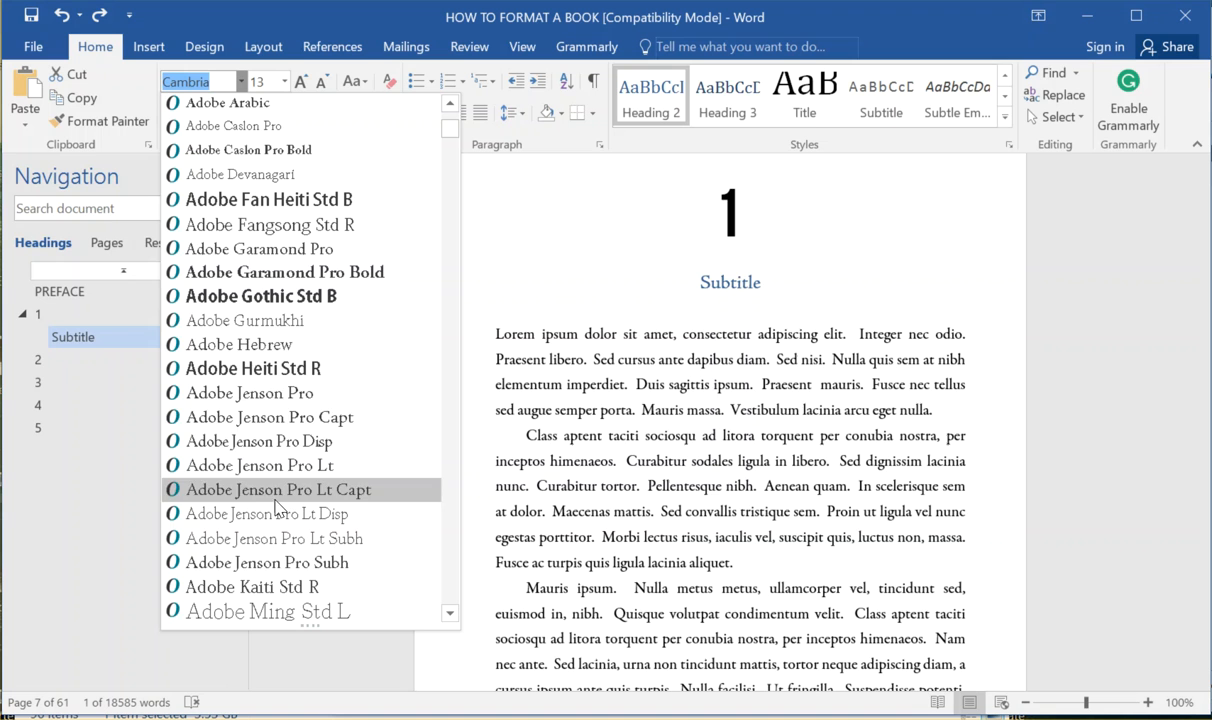
pyautogui.click(300, 417)
pyautogui.click(172, 116)
pyautogui.click(172, 116)
pyautogui.click(193, 116)
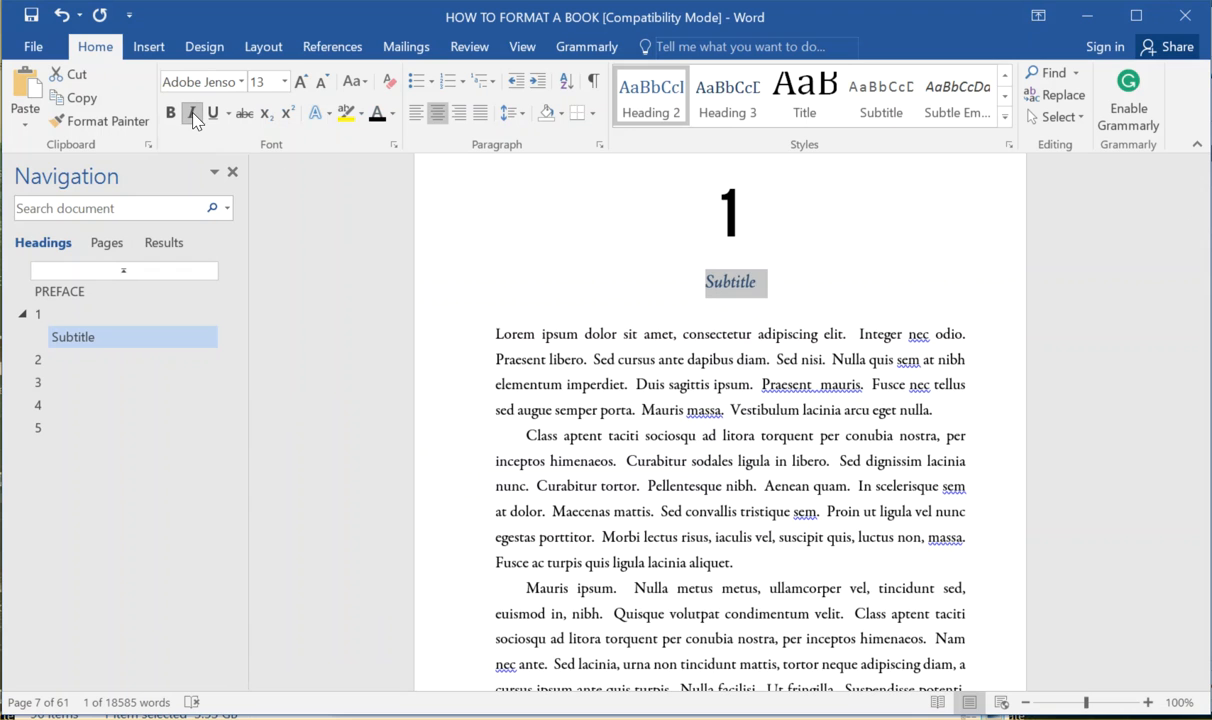
# Expand the character spacing of the chapter 1 subtitle.
pyautogui.click(395, 145)
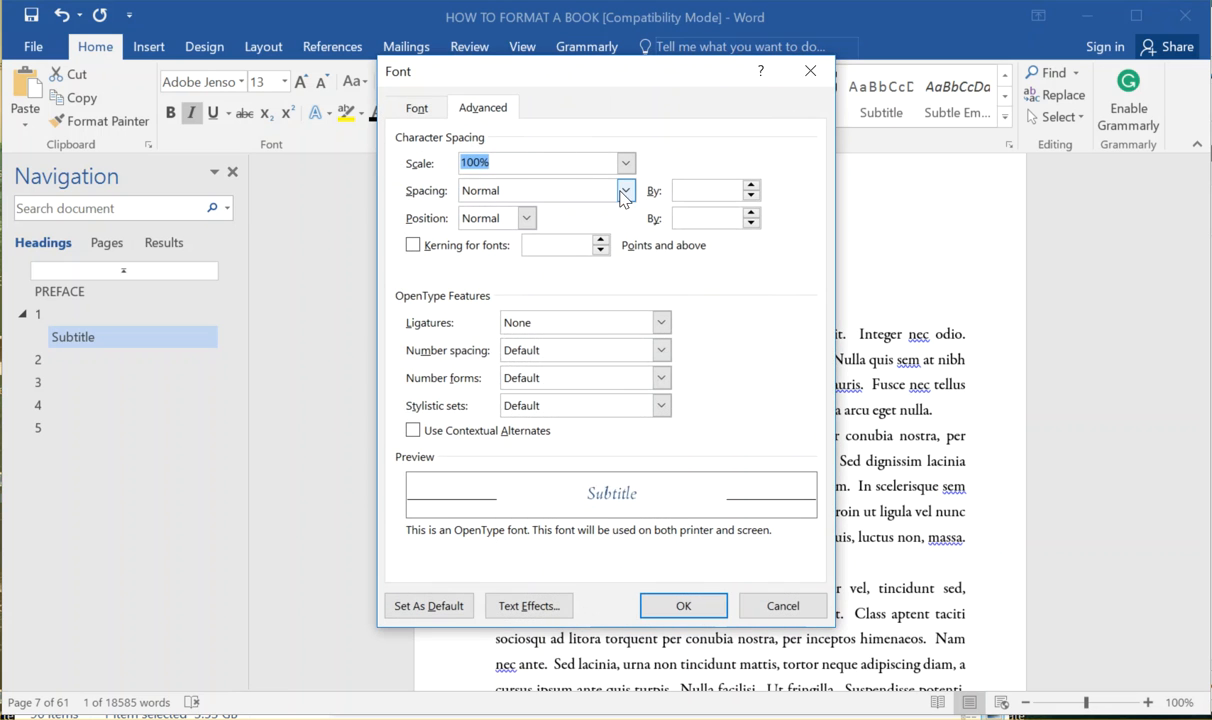
pyautogui.click(810, 71)
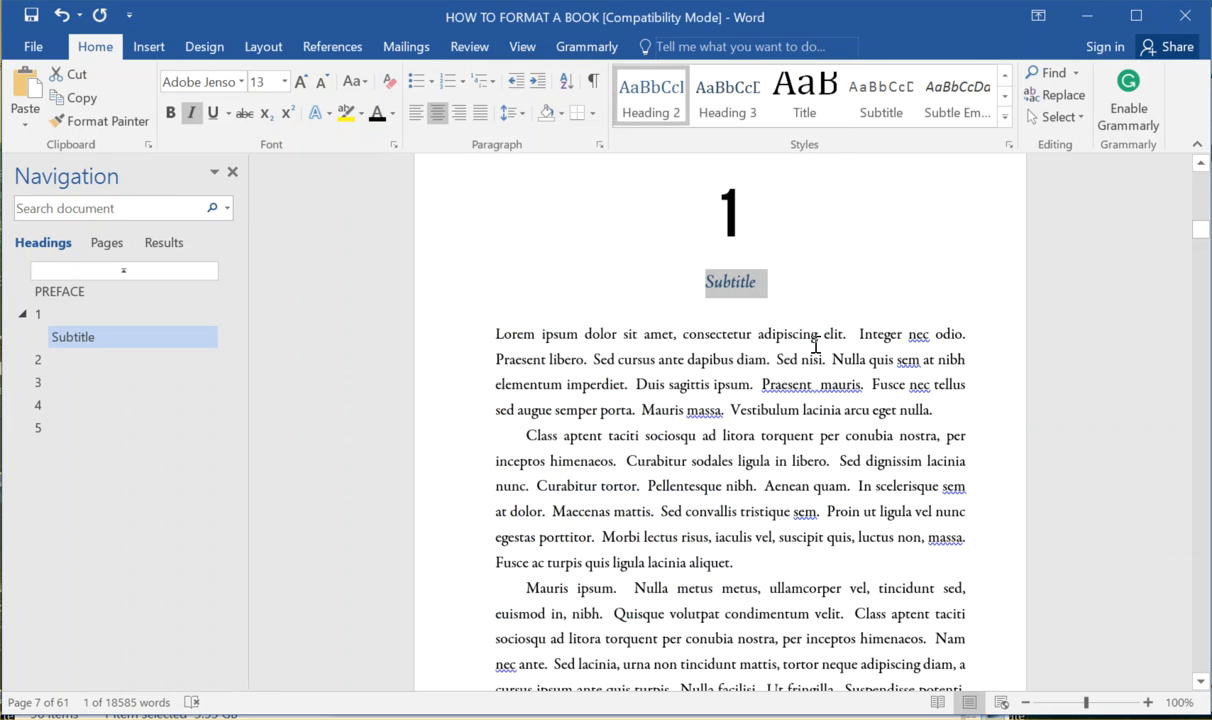
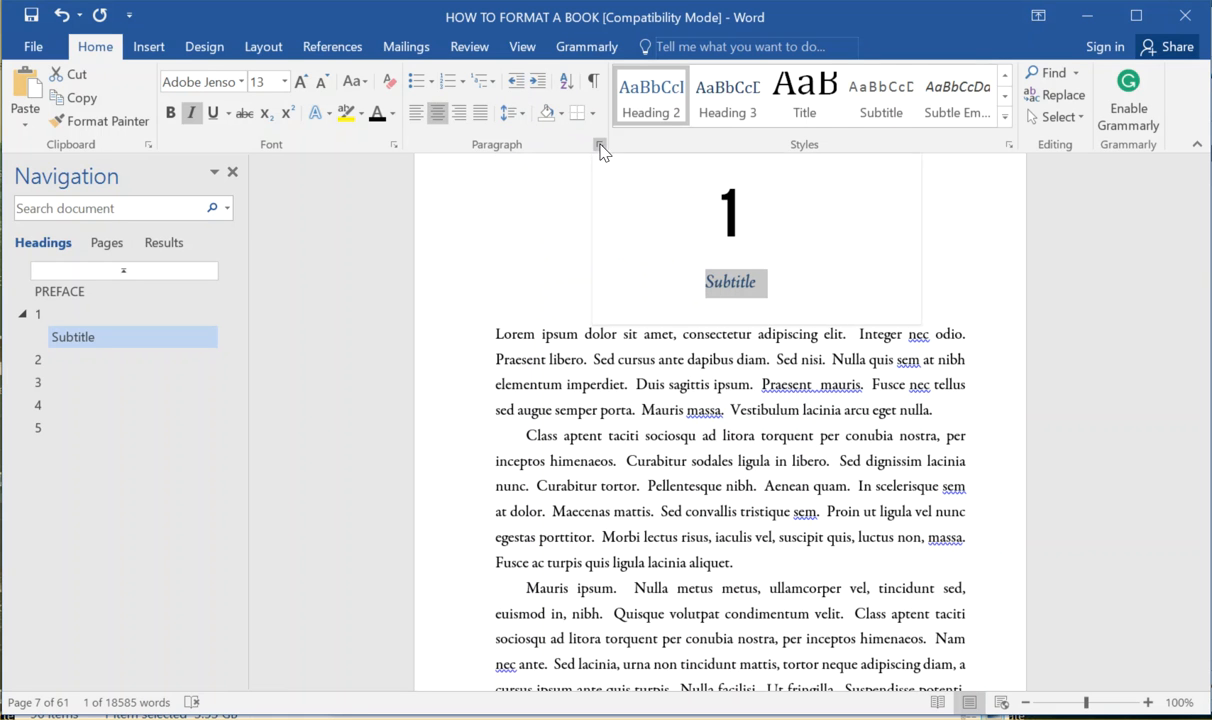
pyautogui.click(392, 144)
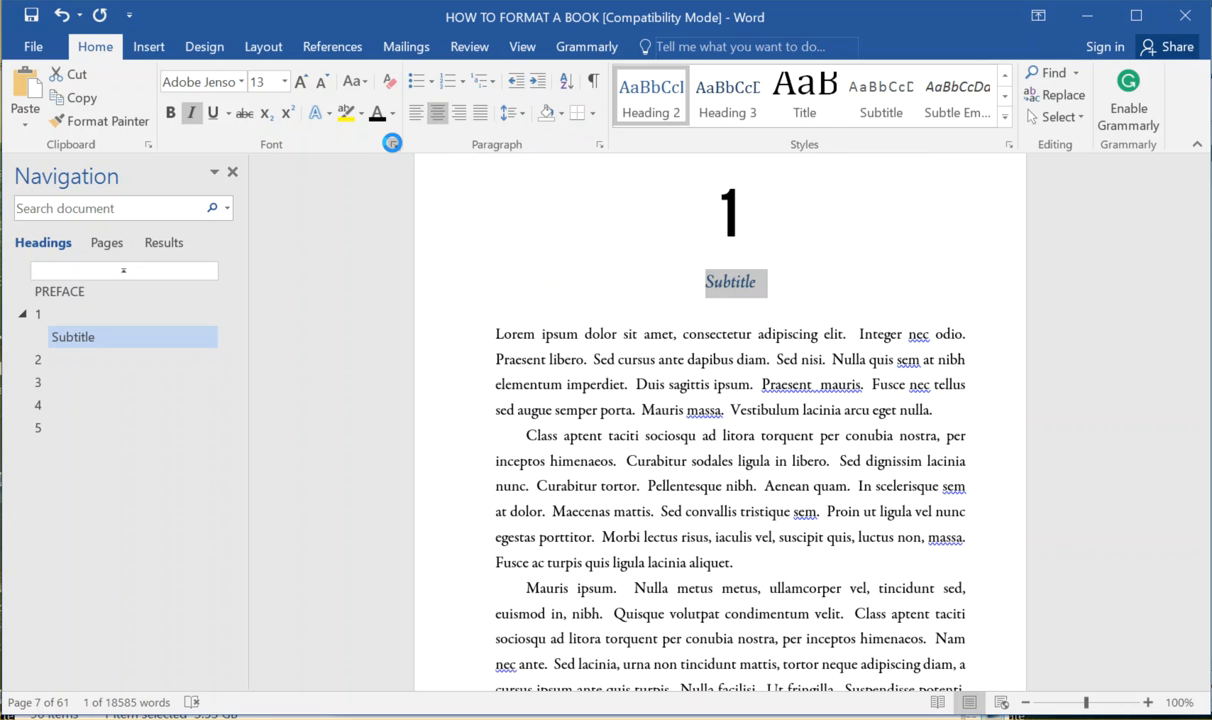
pyautogui.click(590, 191)
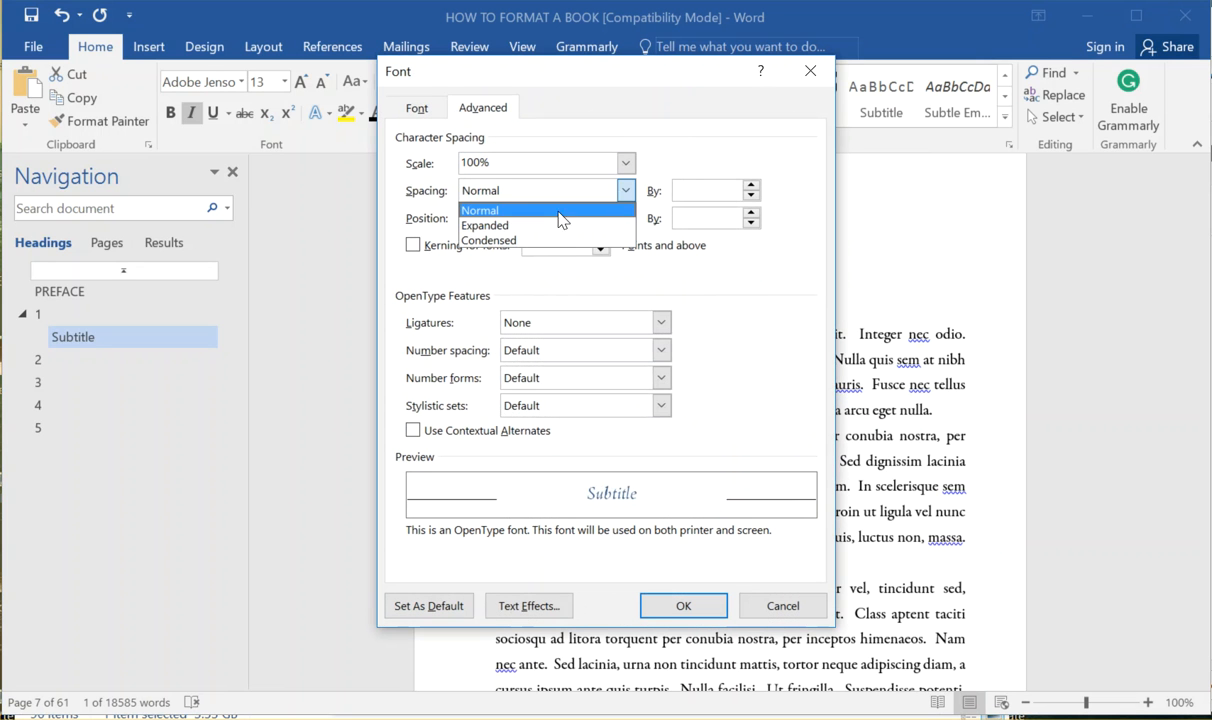
pyautogui.click(520, 225)
pyautogui.click(751, 185)
pyautogui.click(751, 185)
pyautogui.click(751, 185)
pyautogui.click(751, 185)
pyautogui.click(751, 185)
pyautogui.click(751, 185)
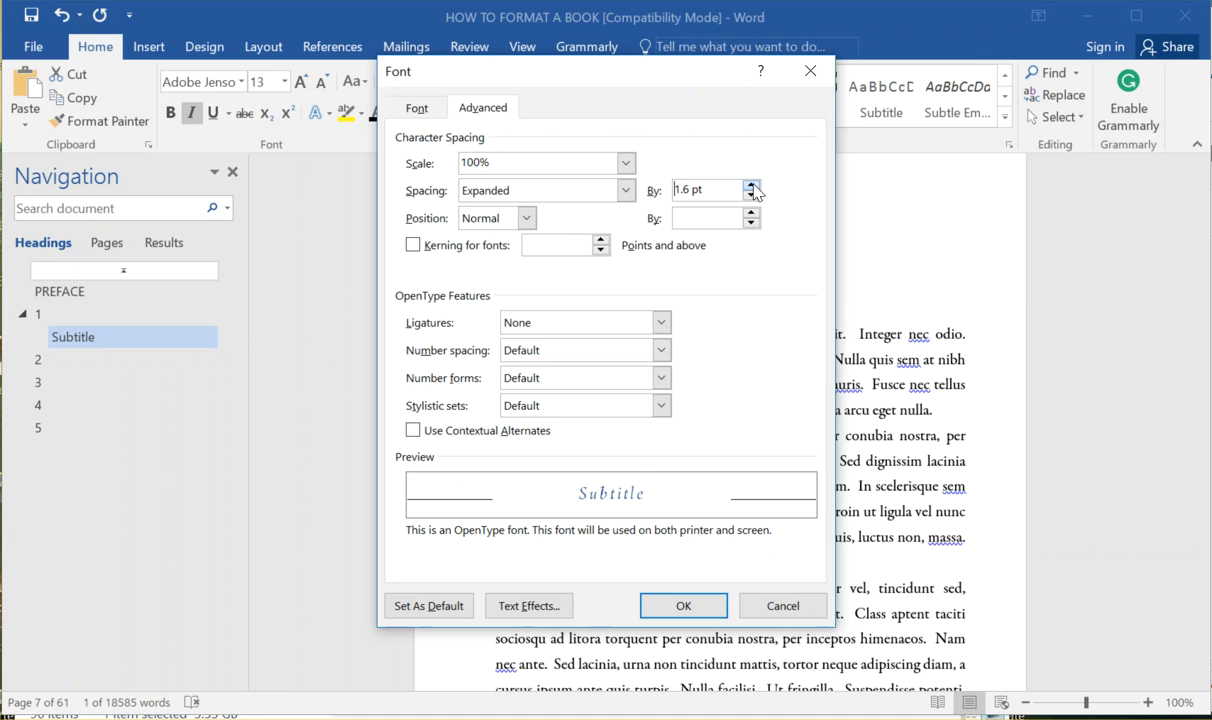
pyautogui.moveTo(751, 186); pyautogui.dragTo(751, 186)
pyautogui.click(684, 603)
pyautogui.click(759, 285)
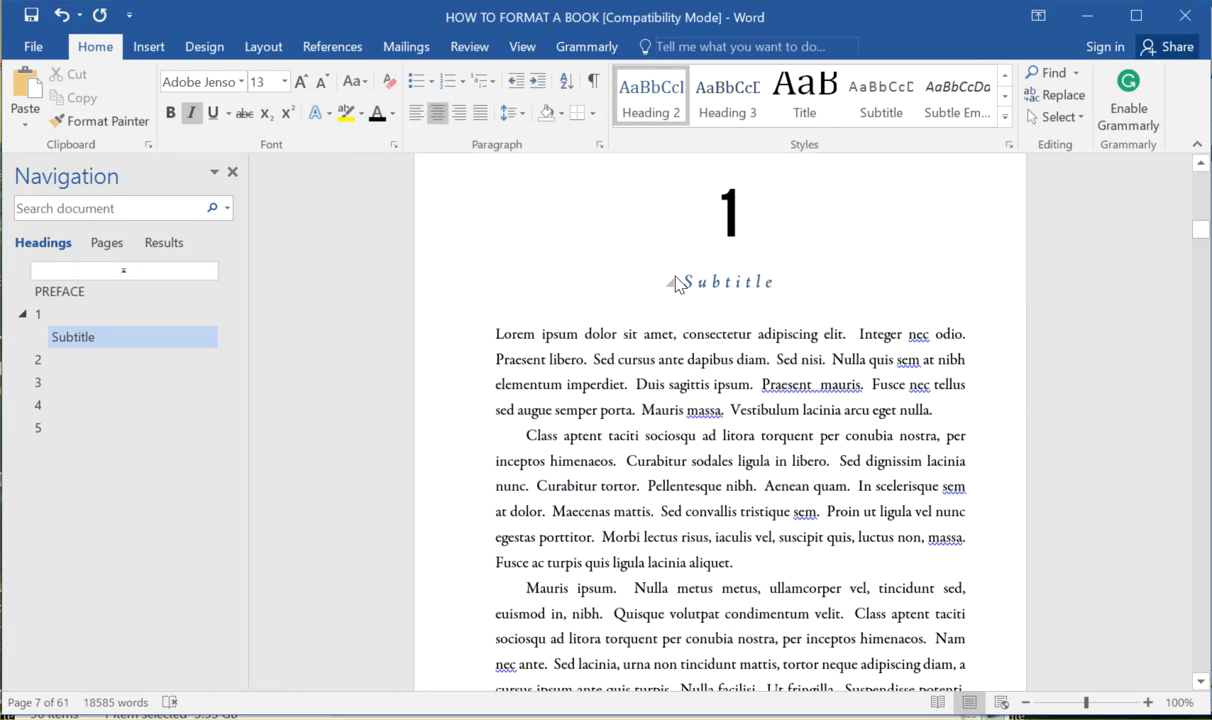
# Recolor the subtitle text with the darkest gray shade in the white theme column.
pyautogui.doubleClick(722, 284)
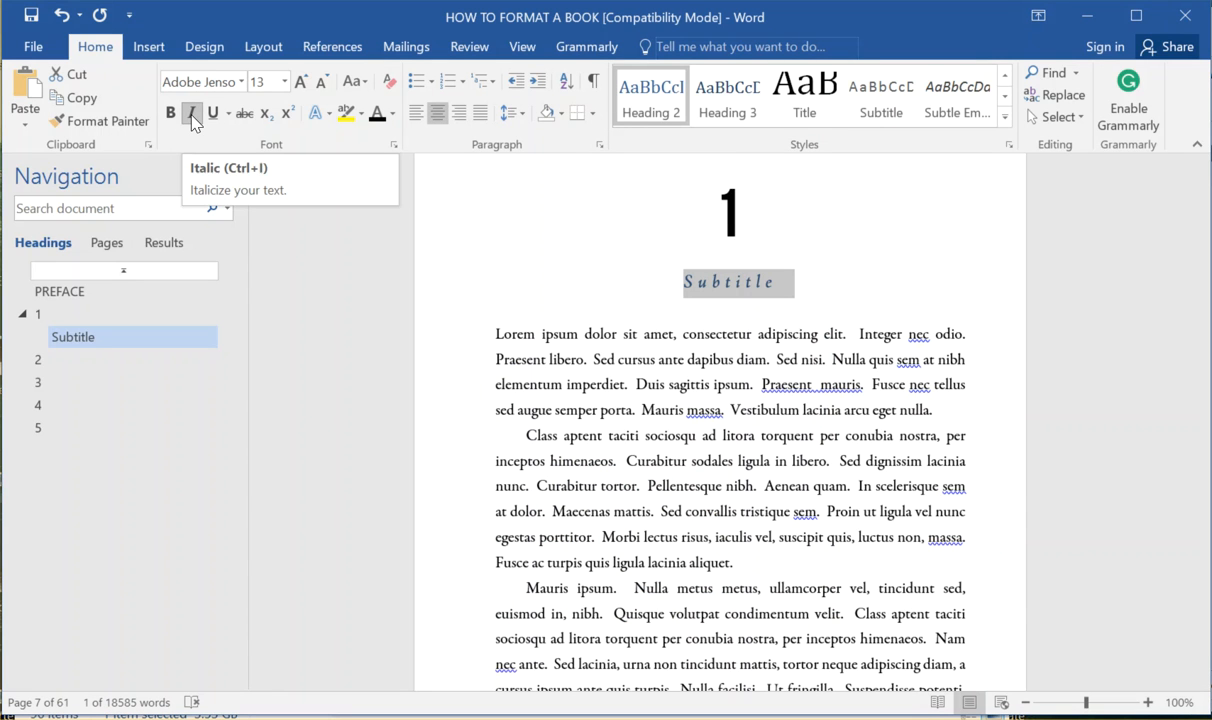
pyautogui.click(392, 113)
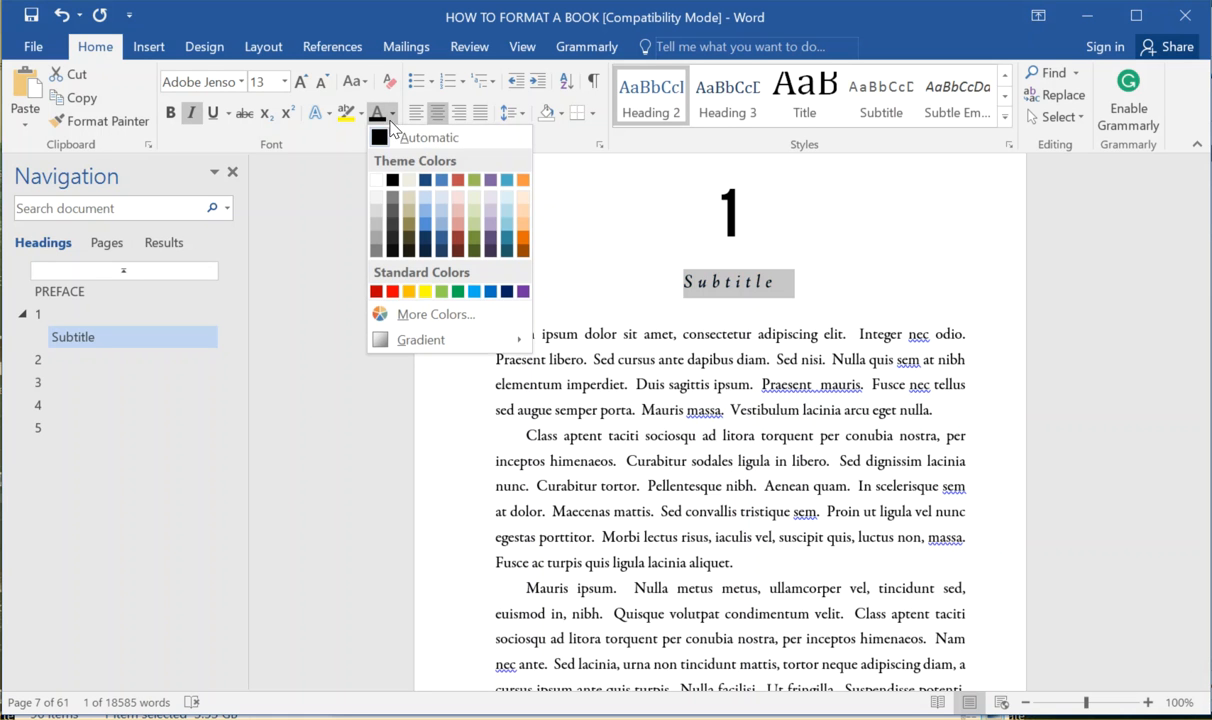
pyautogui.click(377, 252)
pyautogui.click(617, 289)
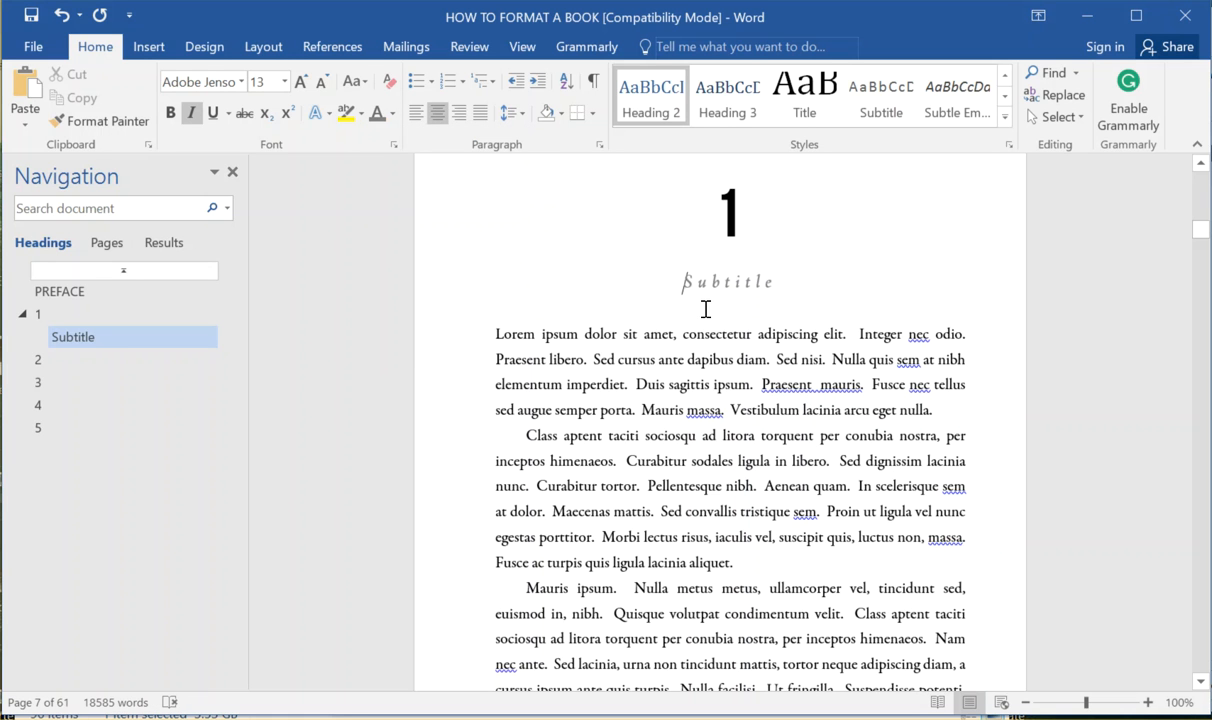
# Review the formatting checklist and the preface pages at the beginning of the book.
pyautogui.scroll(2, 762, 229)
pyautogui.scroll(-2, 763, 250)
pyautogui.scroll(2, 766, 284)
pyautogui.scroll(15, 763, 370)
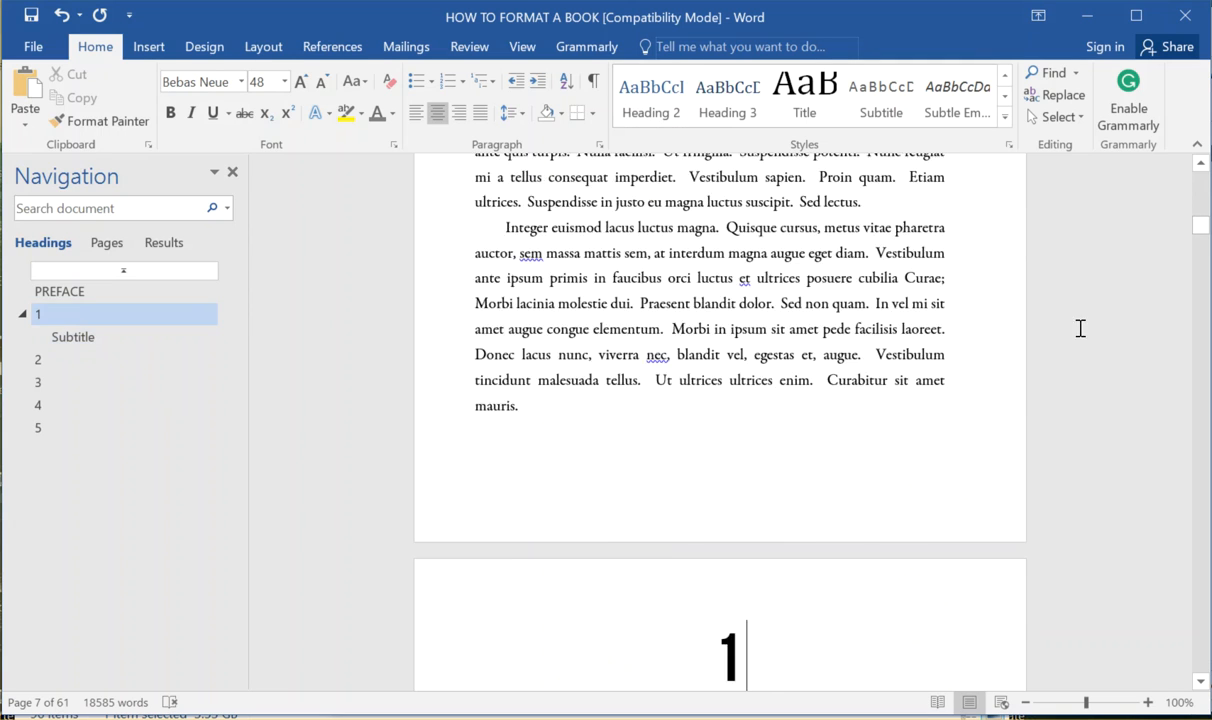
pyautogui.scroll(-1, 782, 319)
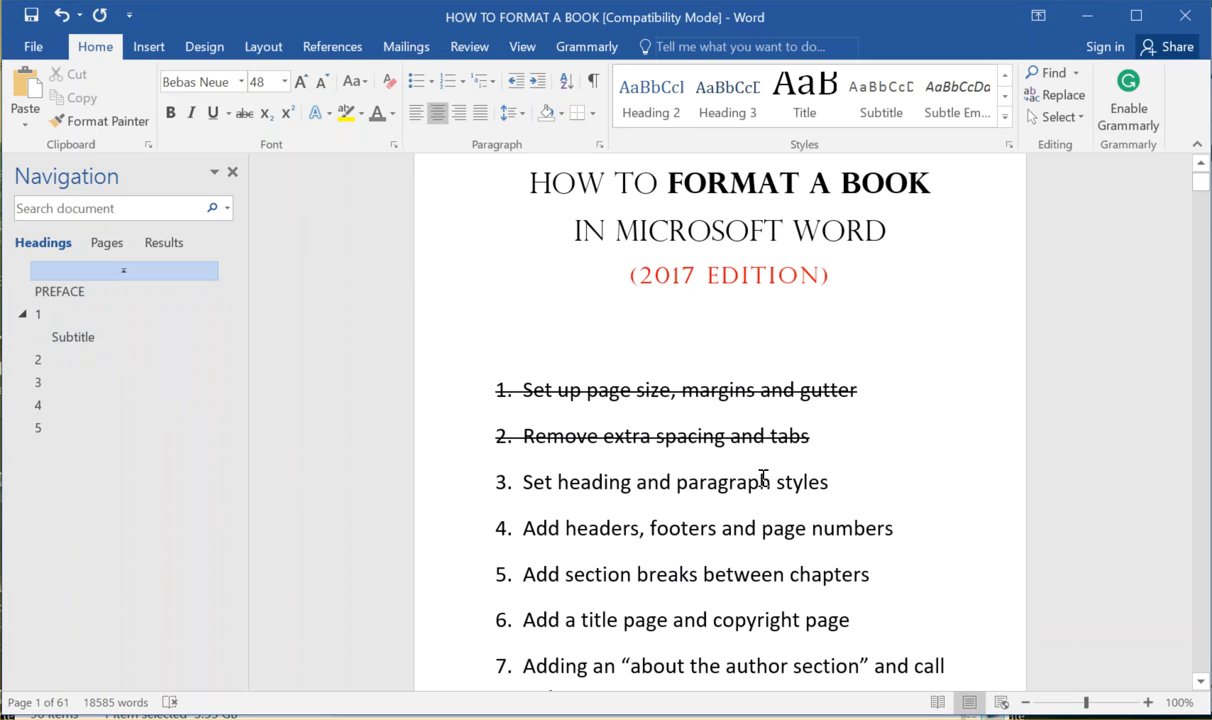
pyautogui.scroll(-9, 730, 466)
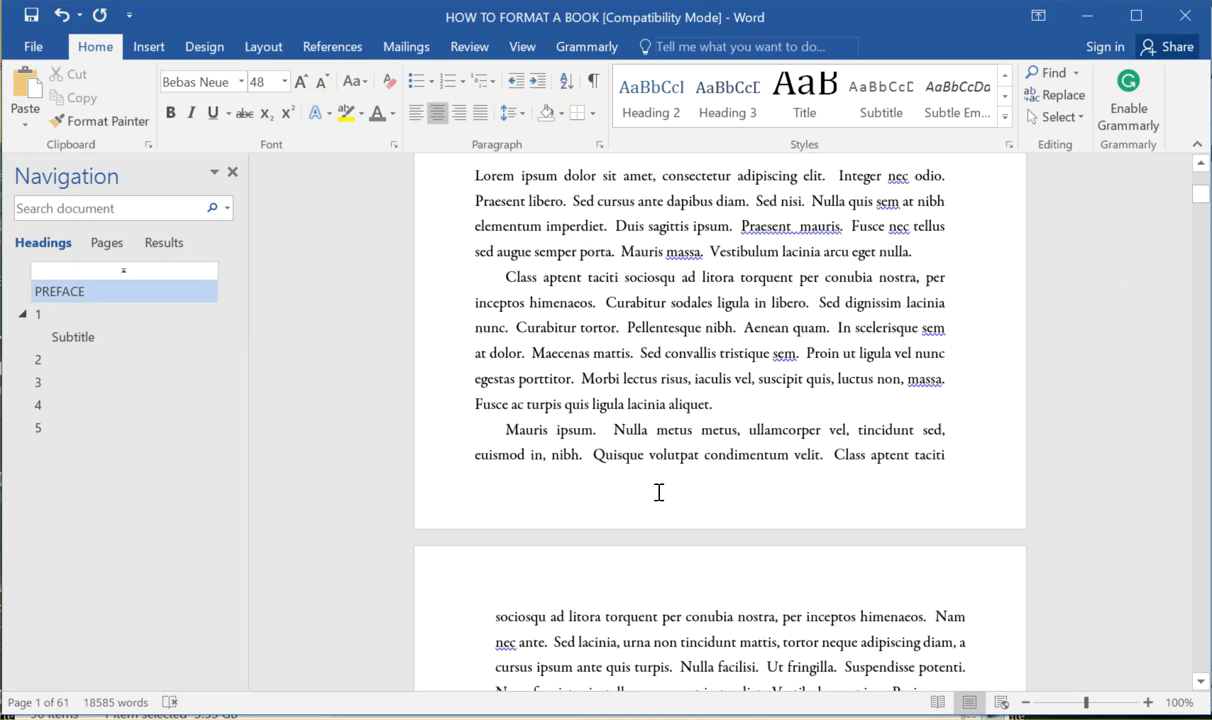
pyautogui.scroll(5, 657, 430)
pyautogui.scroll(-13, 622, 441)
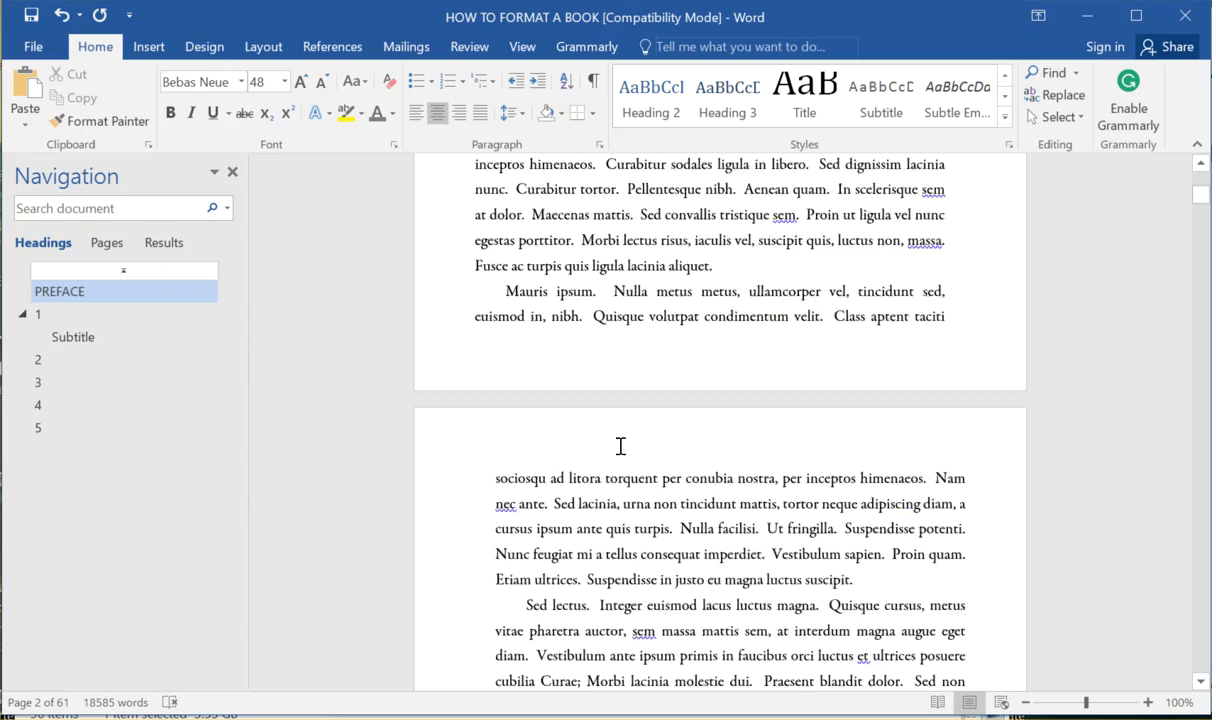
pyautogui.scroll(-11, 619, 447)
pyautogui.scroll(19, 625, 451)
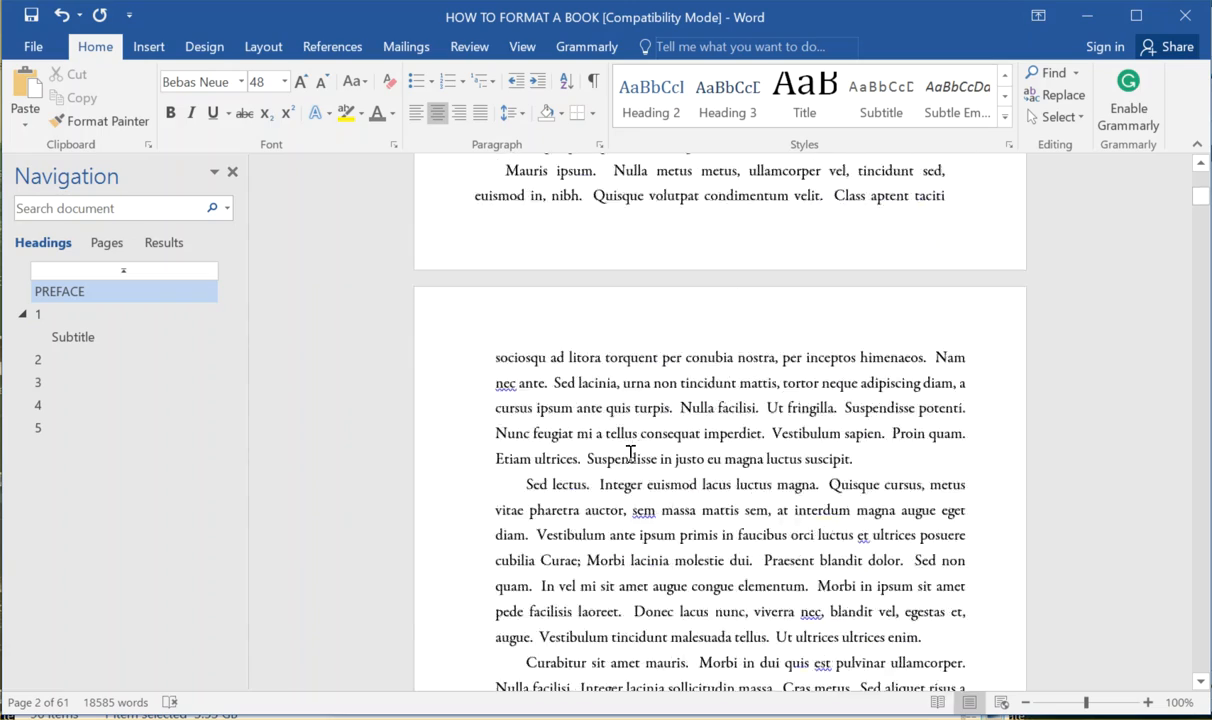
# Jump between the chapter 1 heading and its subtitle using the document's heading outline.
pyautogui.click(78, 338)
pyautogui.click(67, 318)
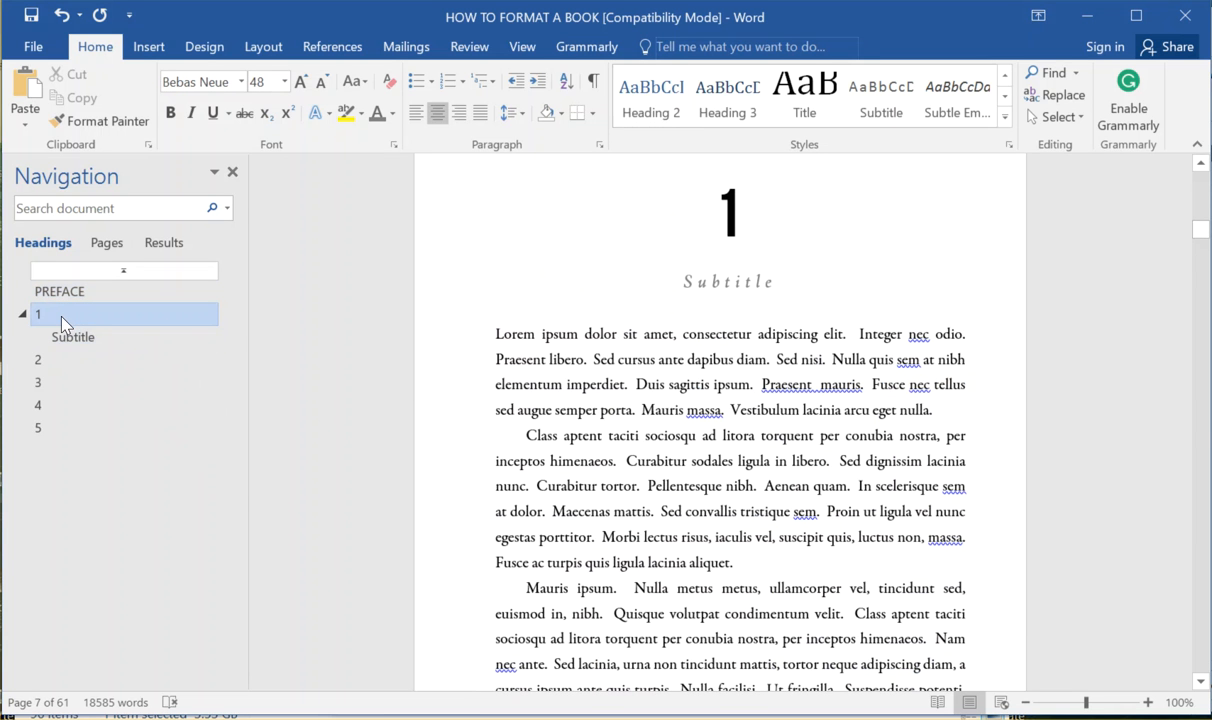
pyautogui.click(83, 346)
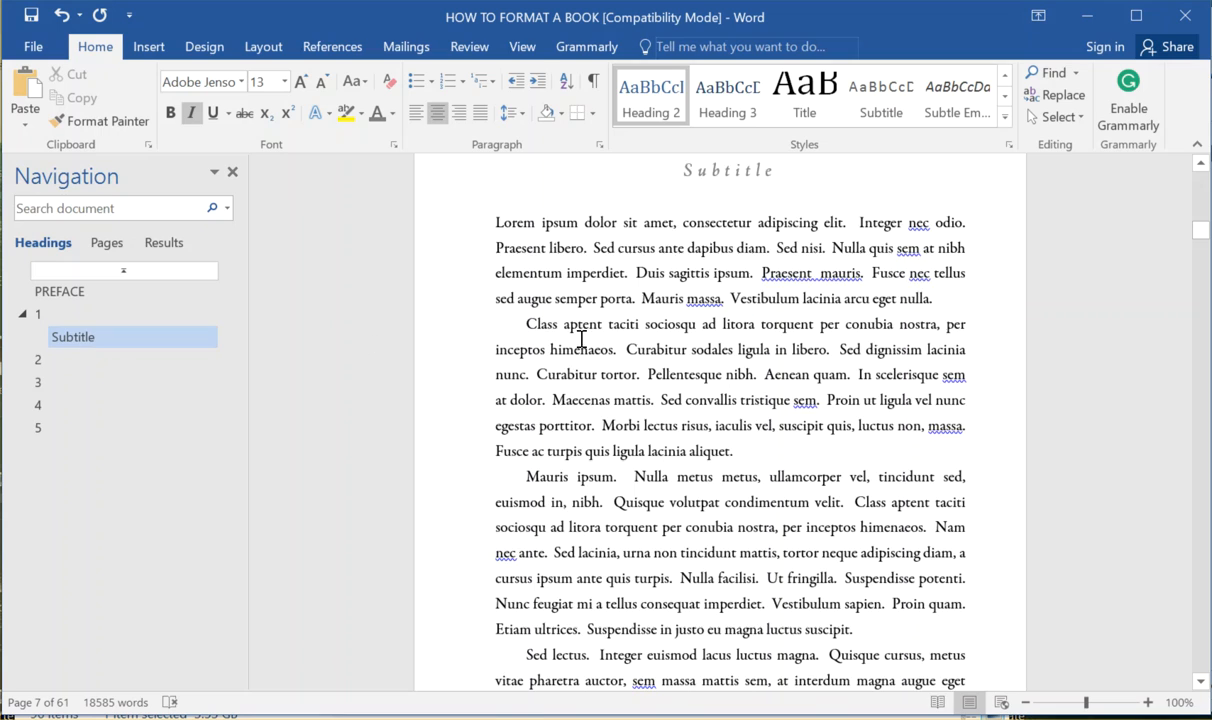
pyautogui.scroll(2, 556, 340)
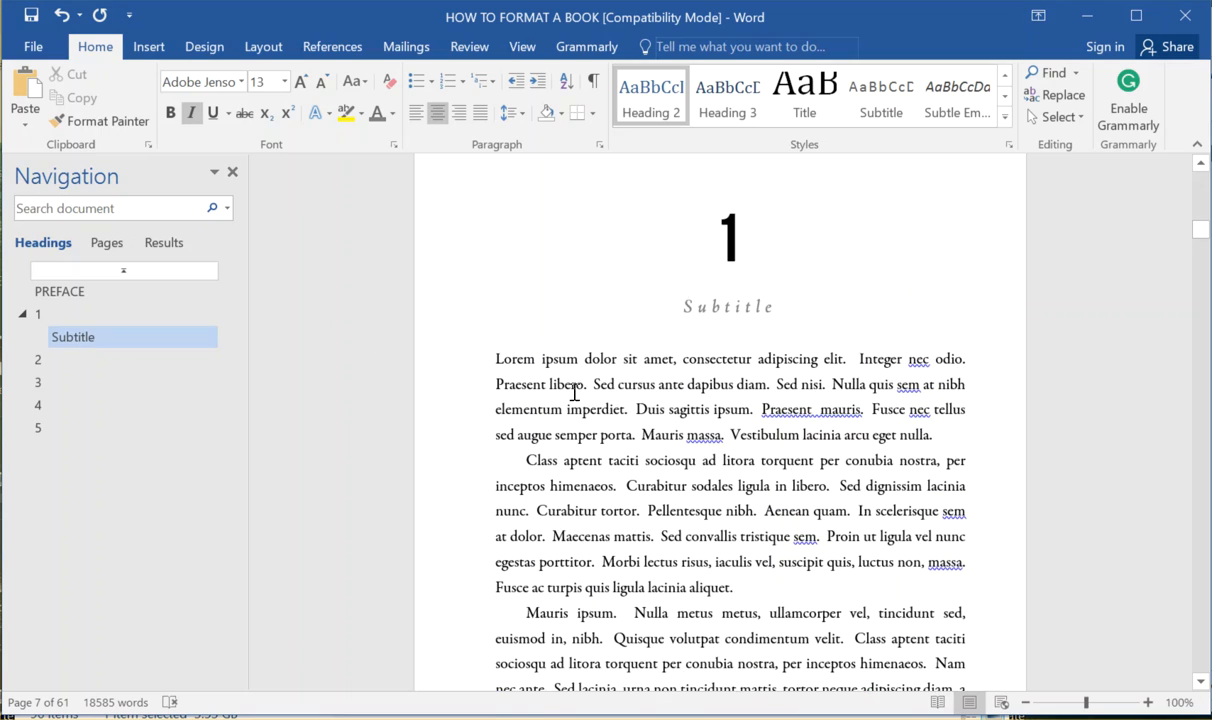
# Insert a blank line above the *** scene break in chapter 1 and select the asterisks.
pyautogui.scroll(-15, 575, 393)
pyautogui.click(522, 404)
pyautogui.press('Return')
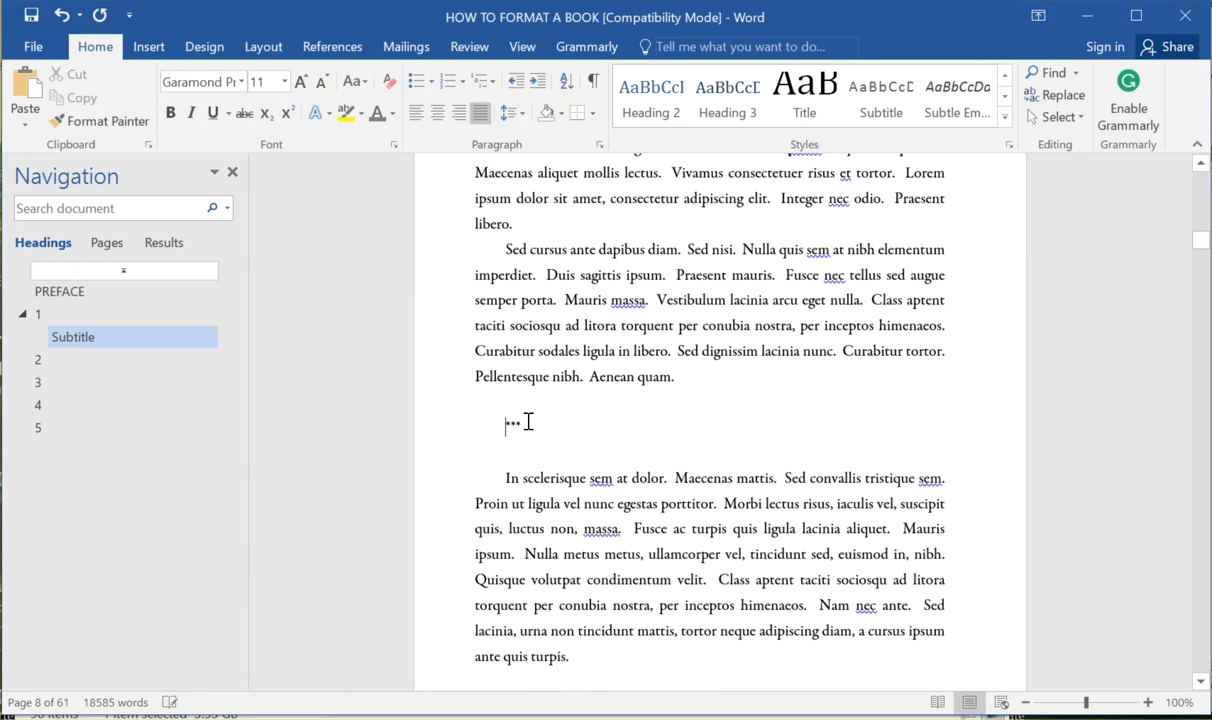
pyautogui.doubleClick(510, 426)
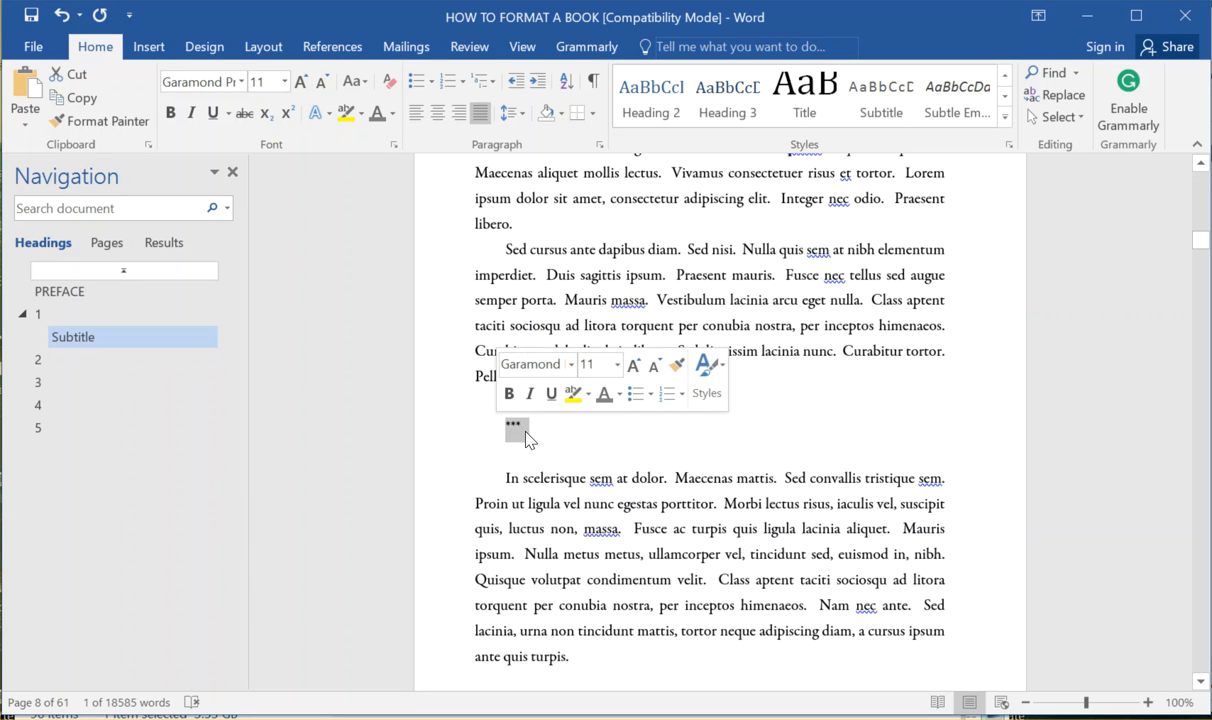
pyautogui.click(528, 440)
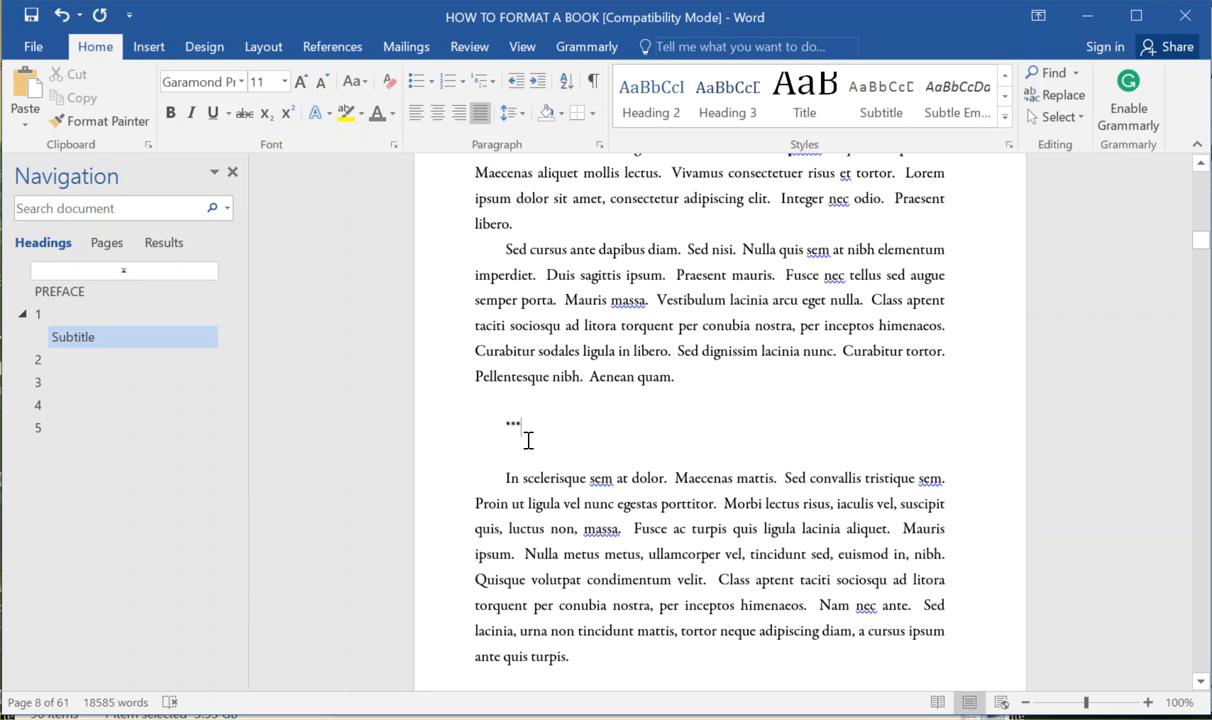
pyautogui.moveTo(547, 428); pyautogui.dragTo(490, 425)
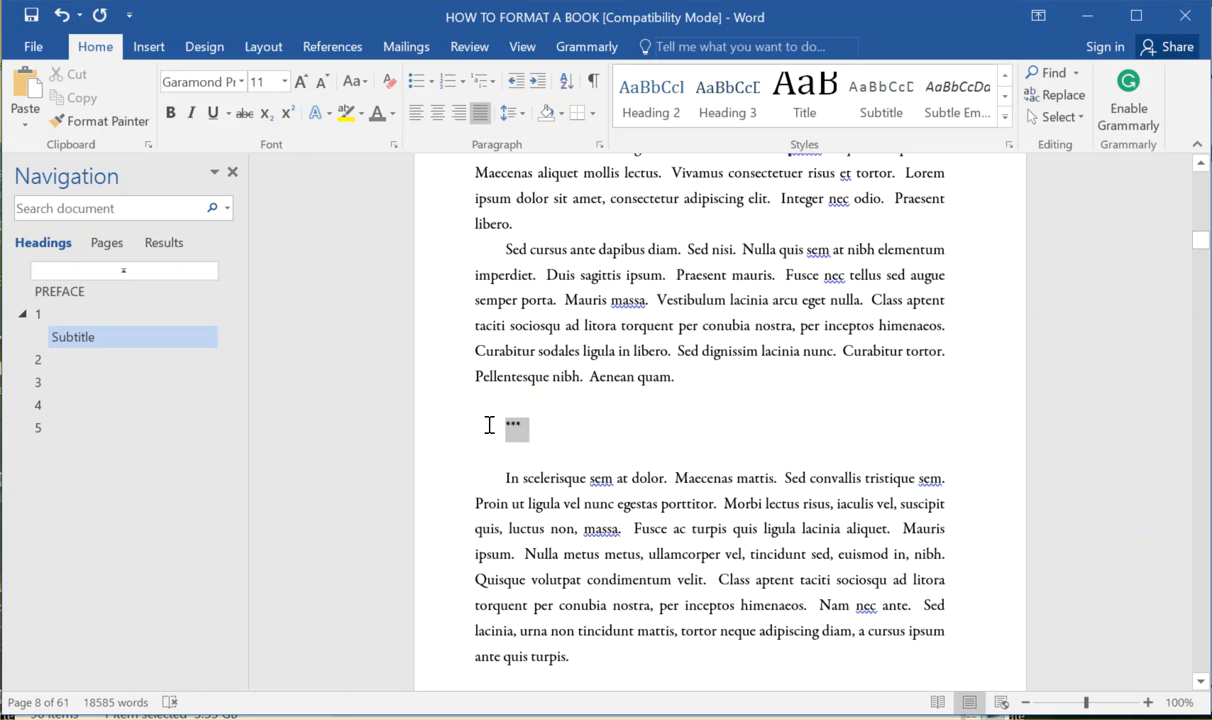
# Re-enter the paragraph break after the *** scene break and revert the automatic dotted border line.
pyautogui.click(541, 456)
pyautogui.press('BackSpace')
pyautogui.press('Return')
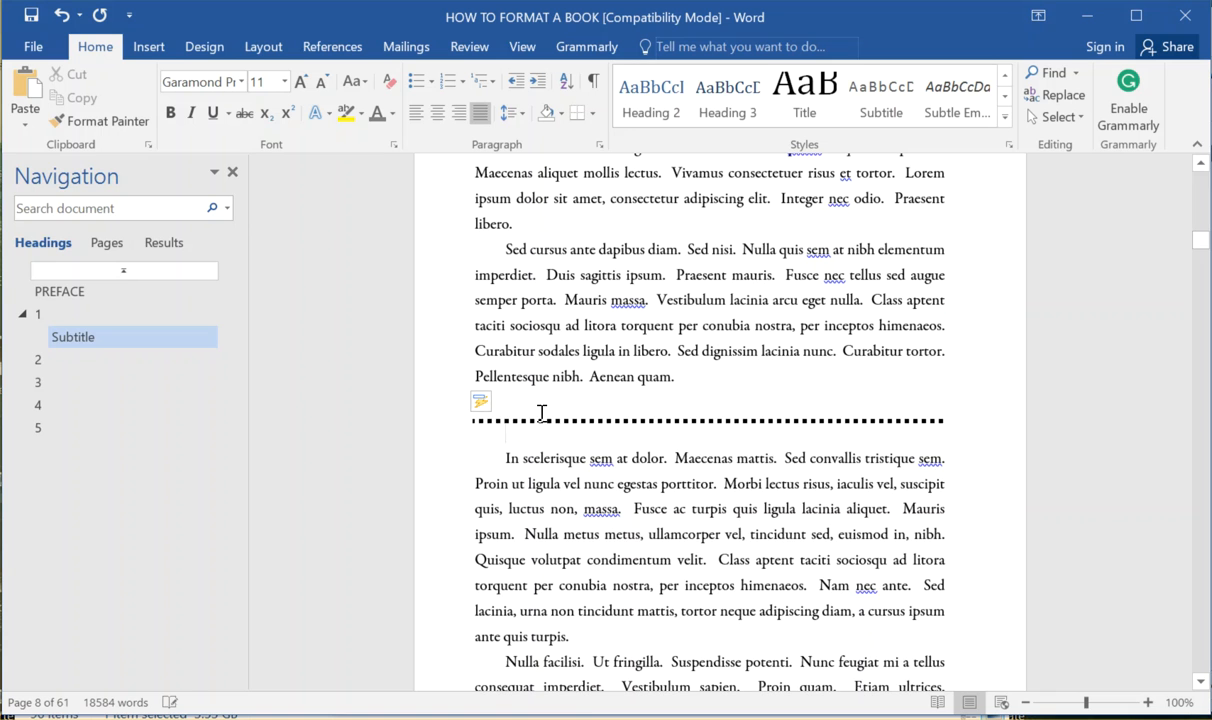
pyautogui.click(490, 400)
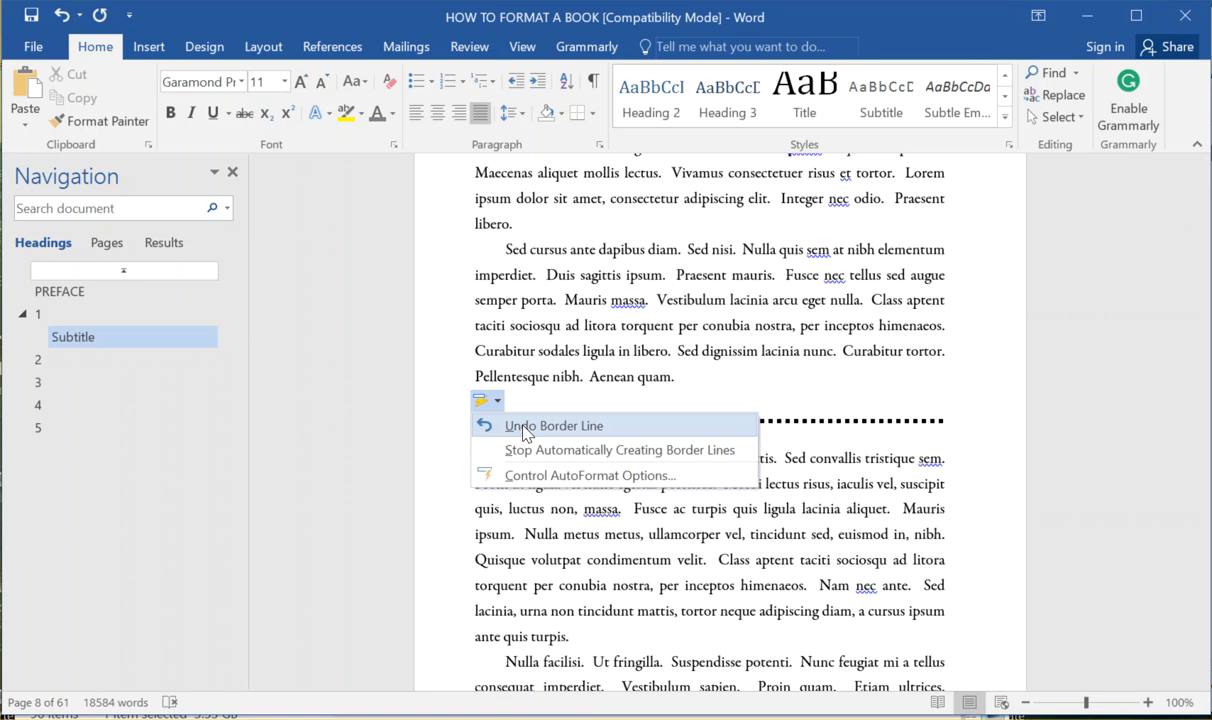
pyautogui.click(697, 453)
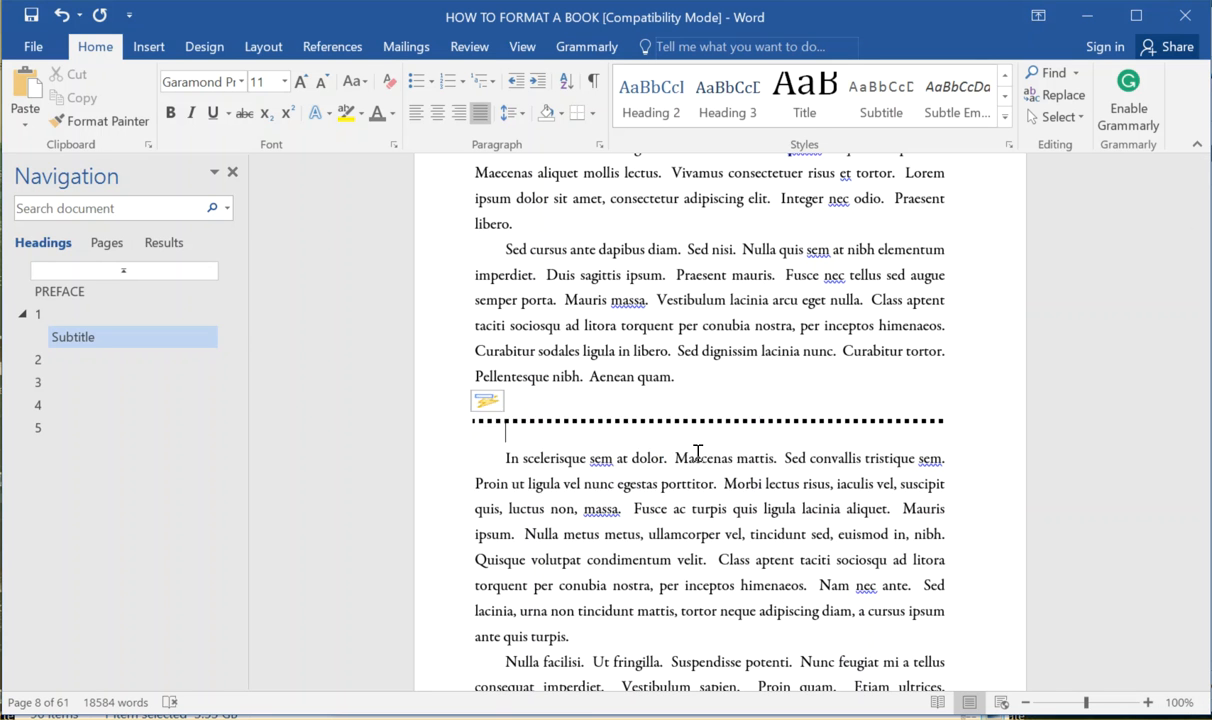
pyautogui.hotkey('ctrl', 'z')
# Remove the first-line indent from the paragraph below the scene break and center the *** line.
pyautogui.click(486, 482)
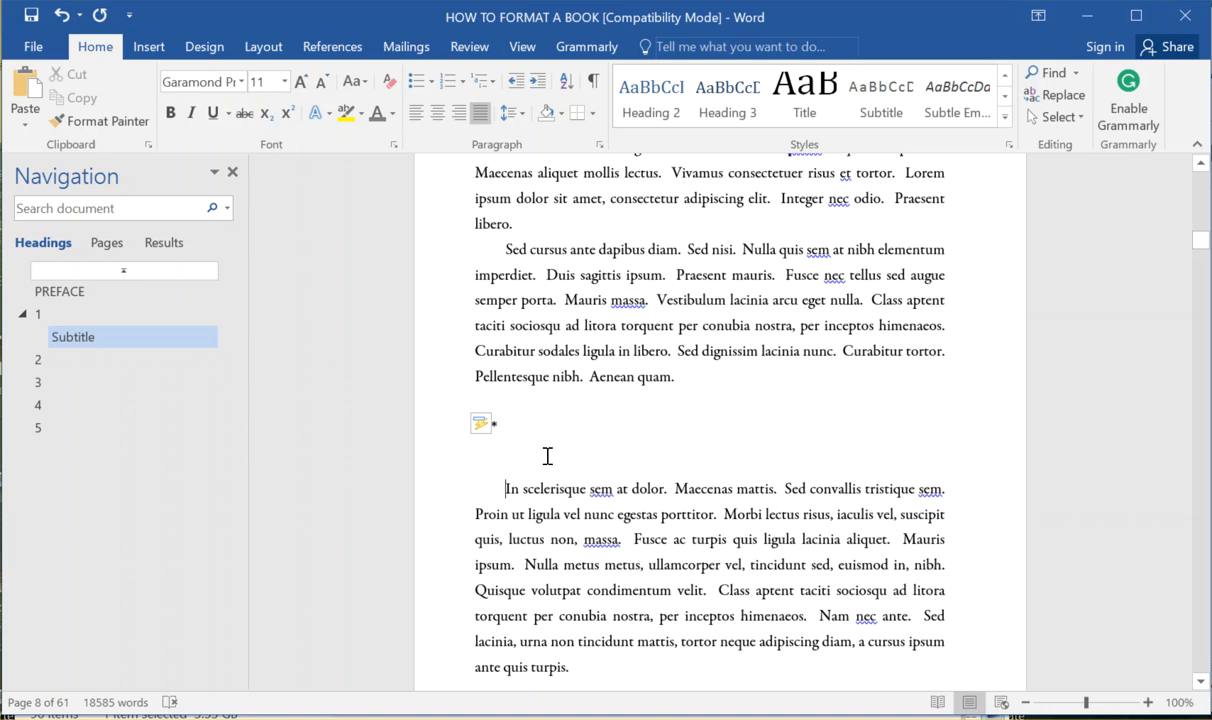
pyautogui.press('BackSpace')
pyautogui.click(515, 426)
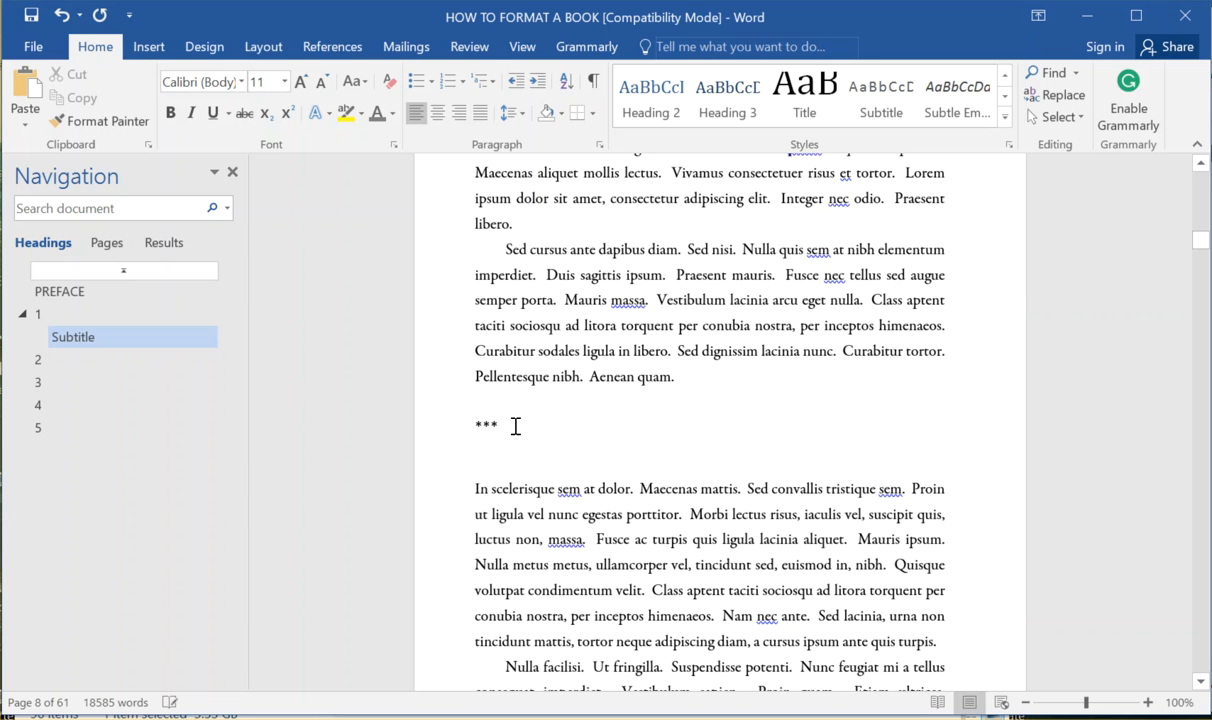
pyautogui.moveTo(514, 425); pyautogui.dragTo(446, 425)
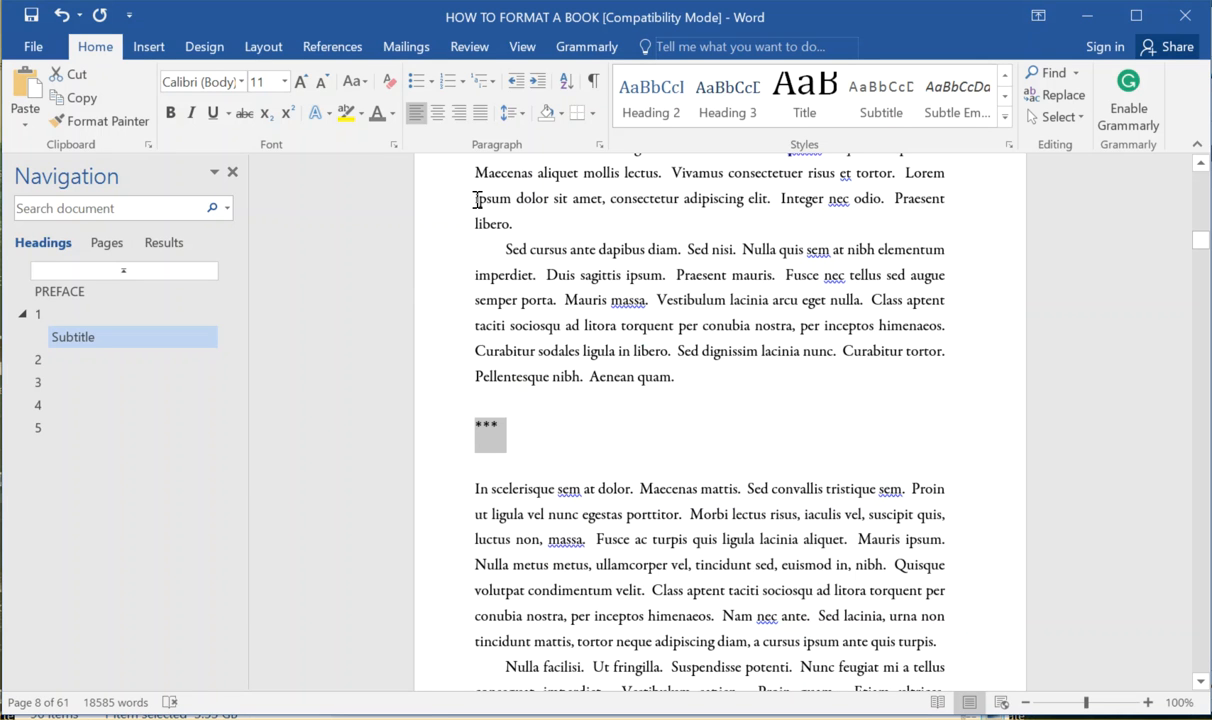
pyautogui.click(439, 114)
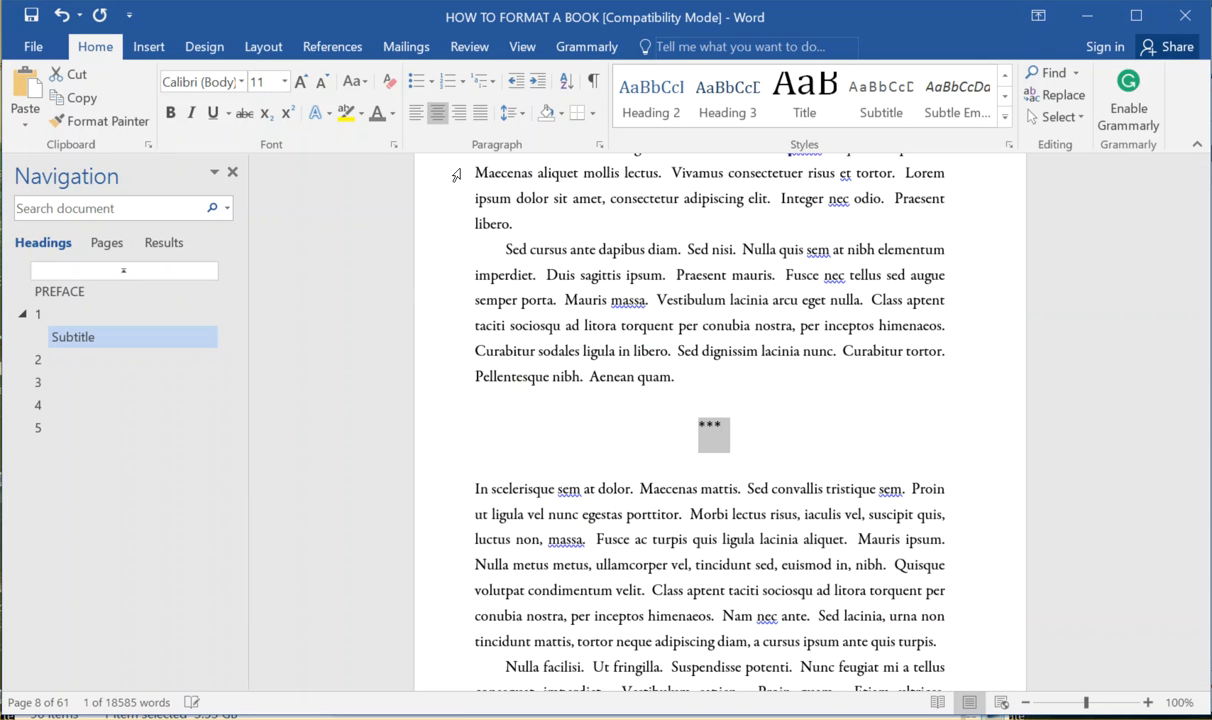
pyautogui.rightClick(714, 427)
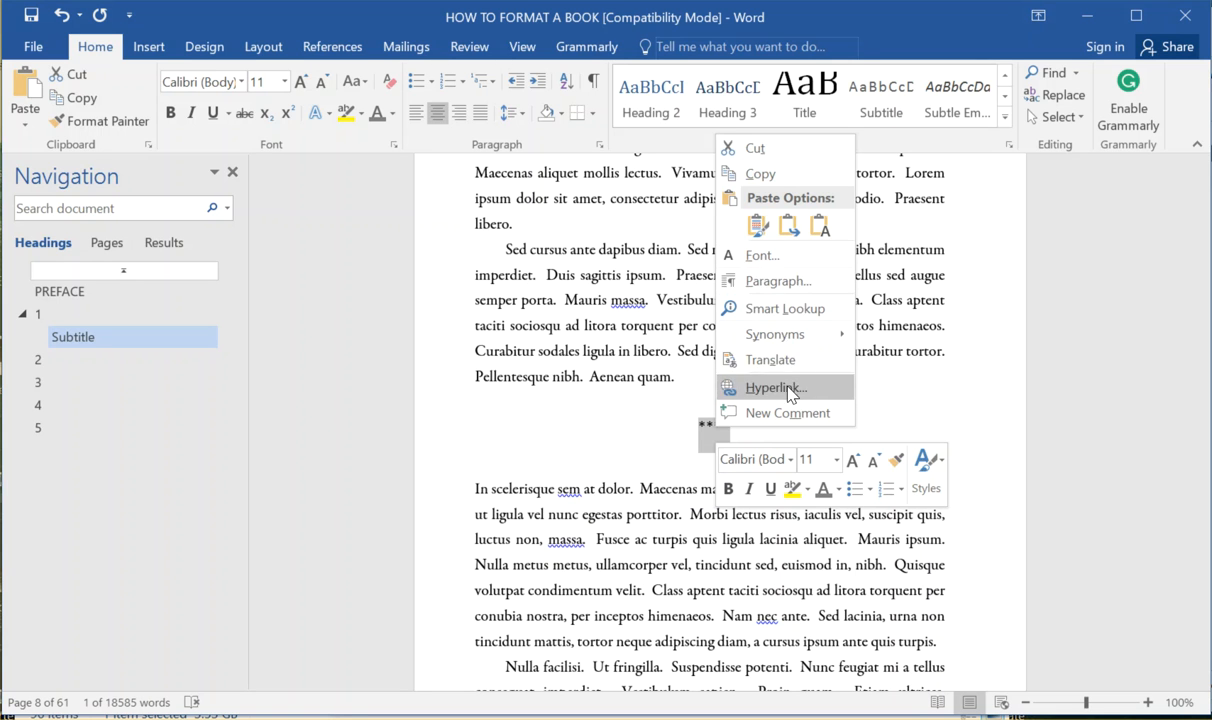
pyautogui.press('Escape')
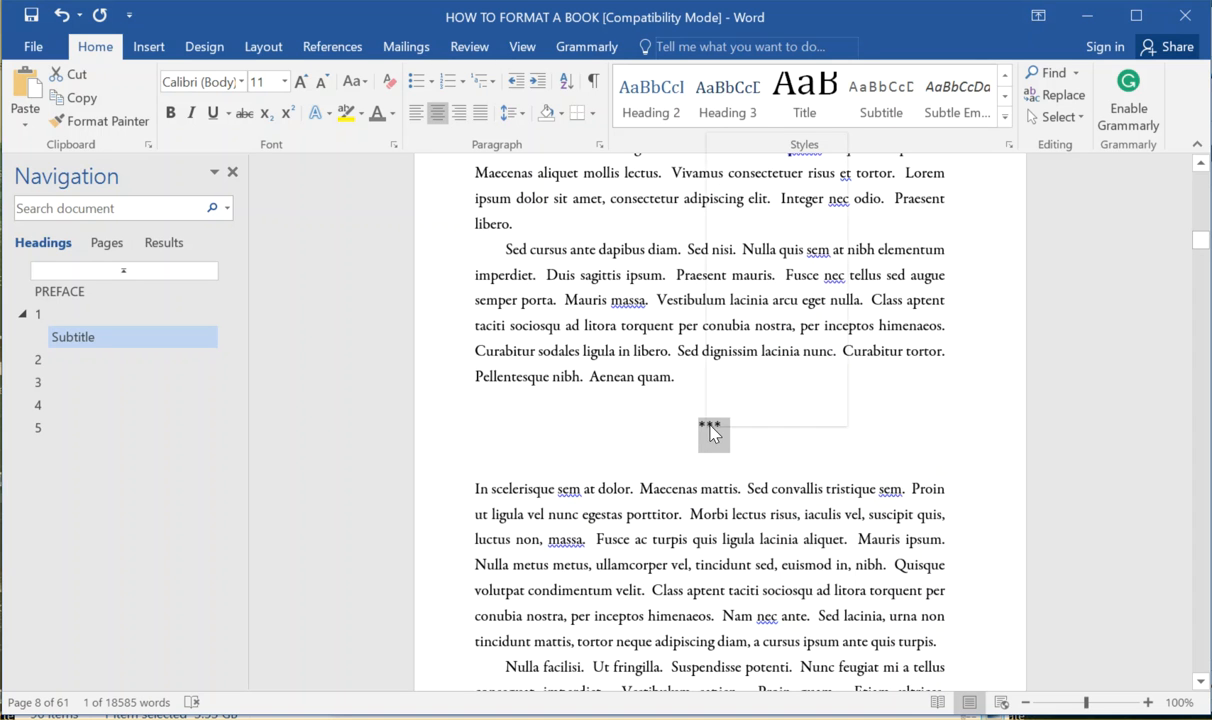
pyautogui.rightClick(707, 426)
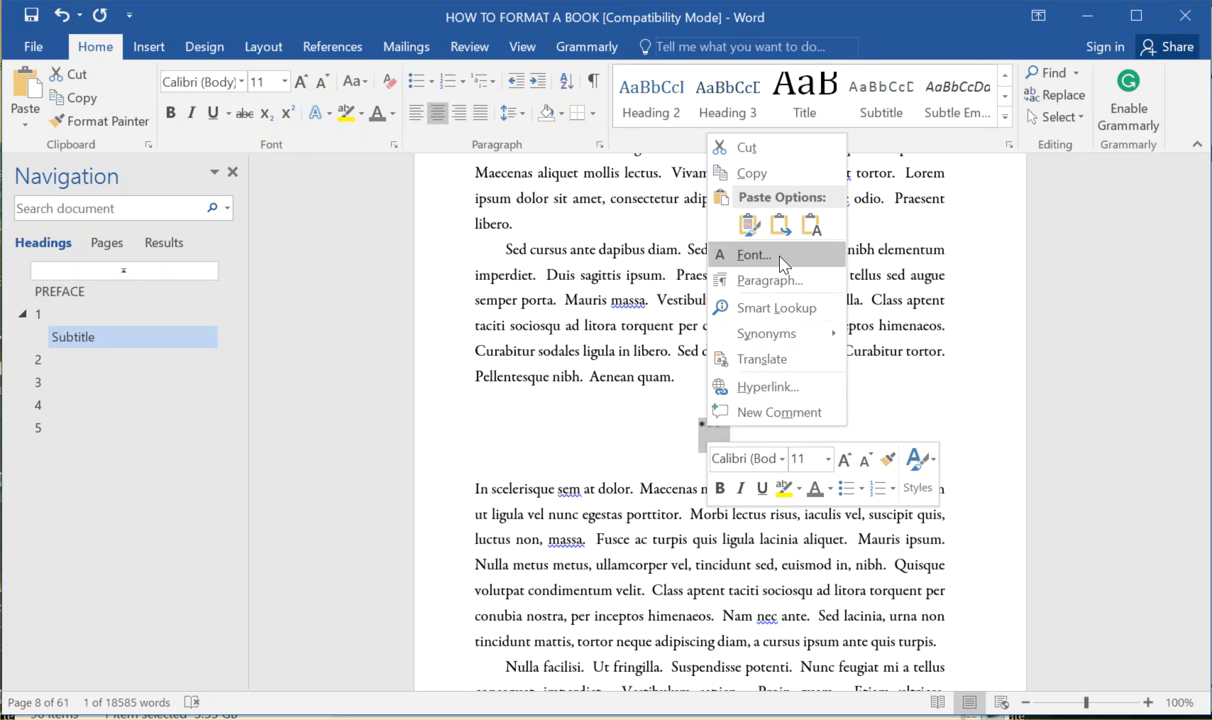
pyautogui.click(922, 494)
pyautogui.click(975, 379)
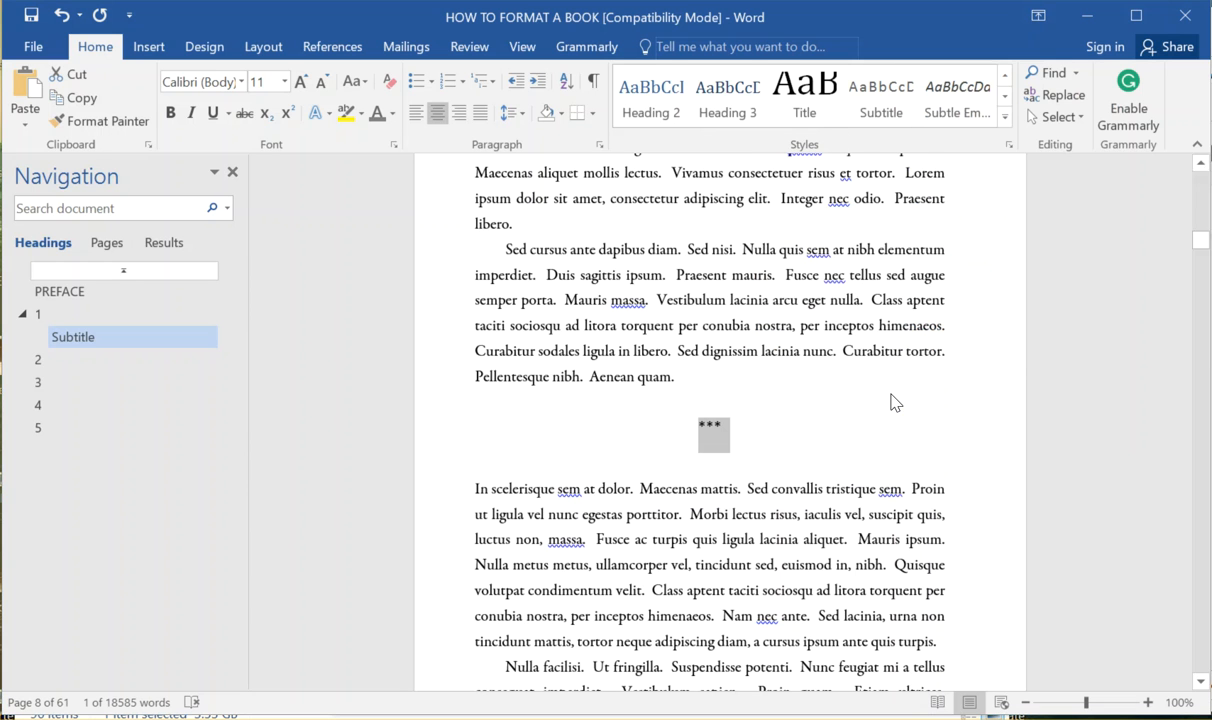
# Create a new paragraph style named "divider" from the formatting of the centered *** scene break.
pyautogui.write('d')
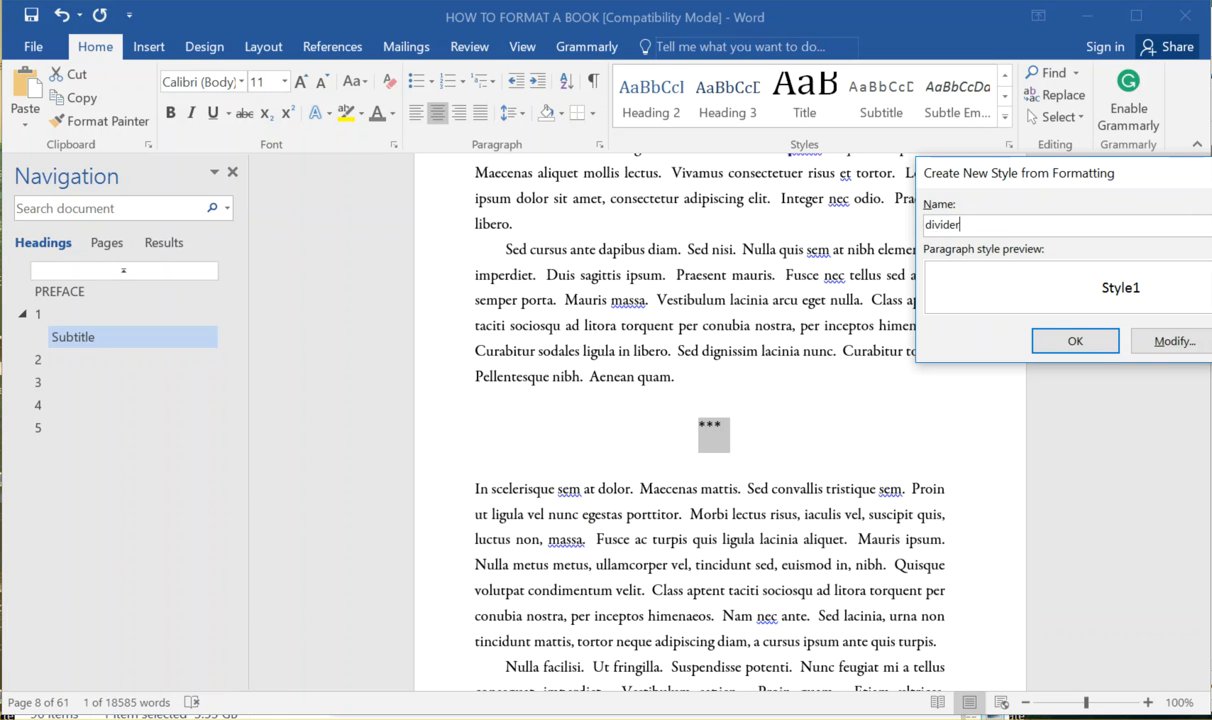
pyautogui.write('ivider')
pyautogui.click(1060, 340)
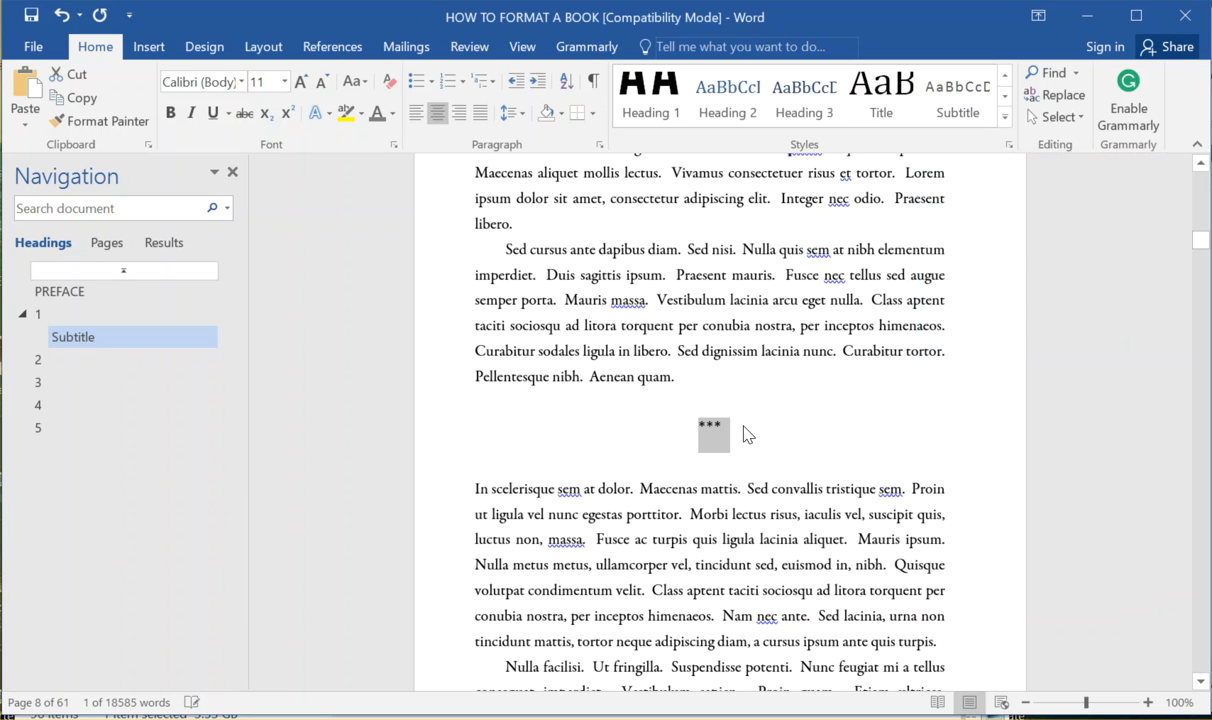
pyautogui.click(747, 417)
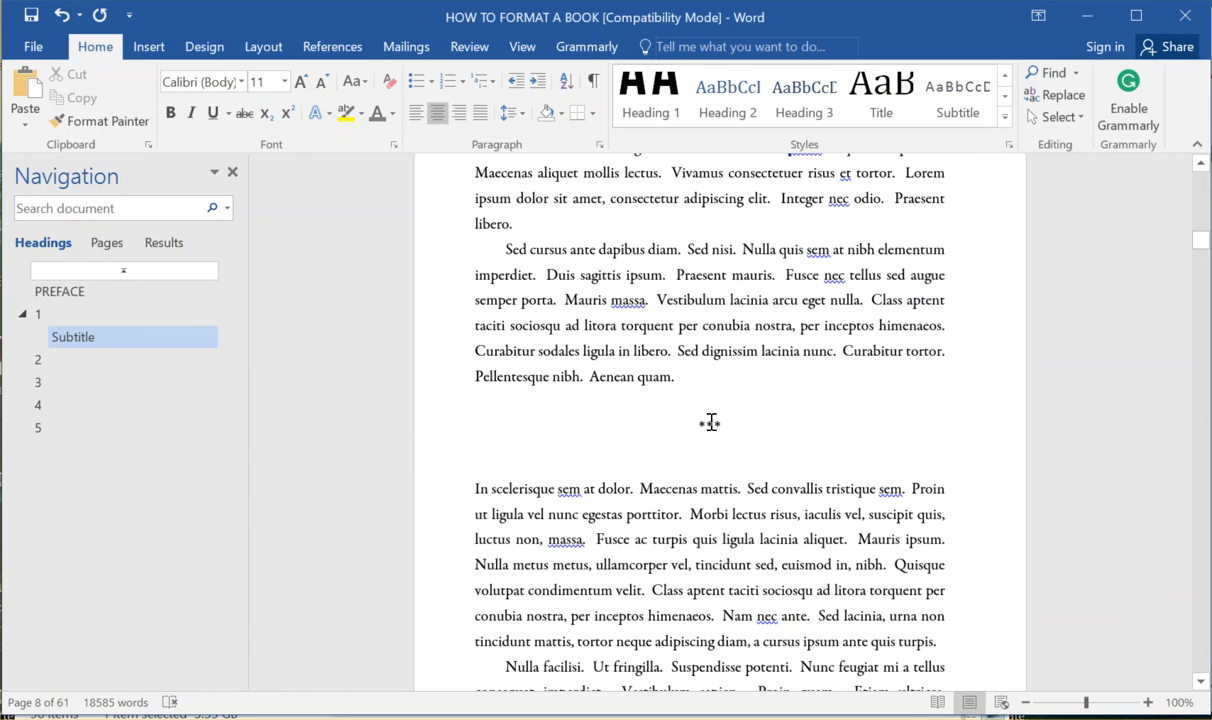
# Try the first-paragraph style on the paragraph above the scene break and switch it back to the paragraph style.
pyautogui.click(683, 287)
pyautogui.click(1006, 117)
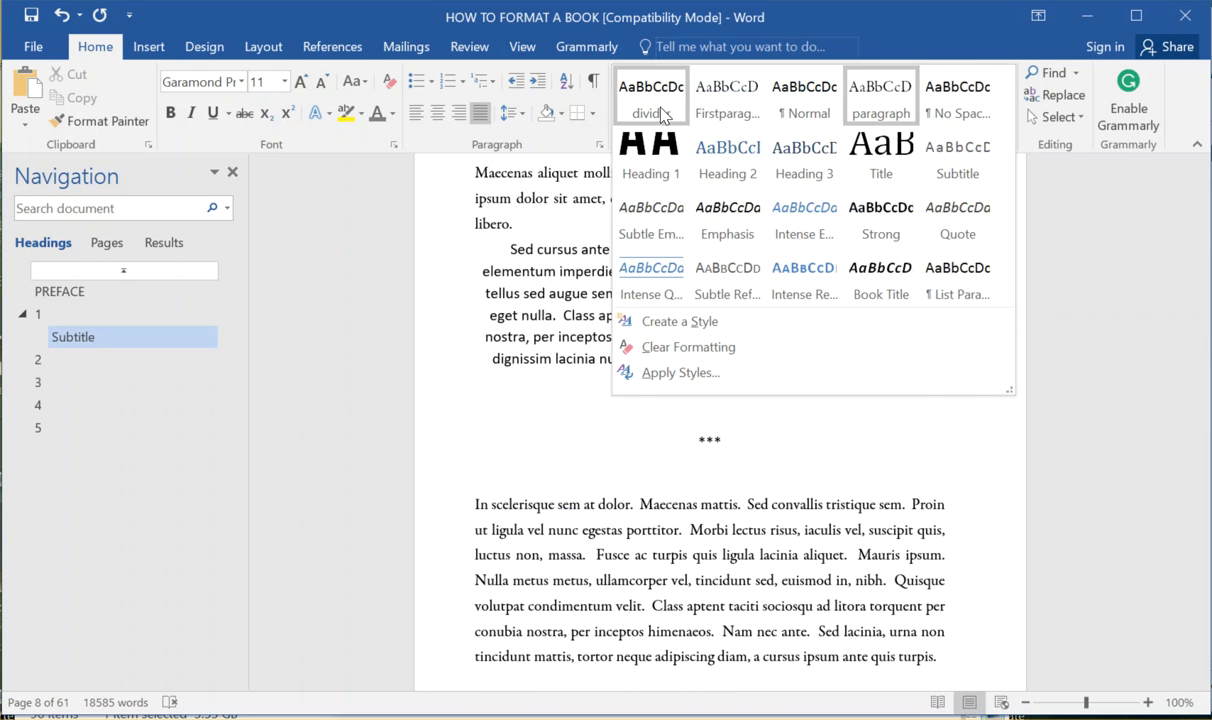
pyautogui.click(704, 113)
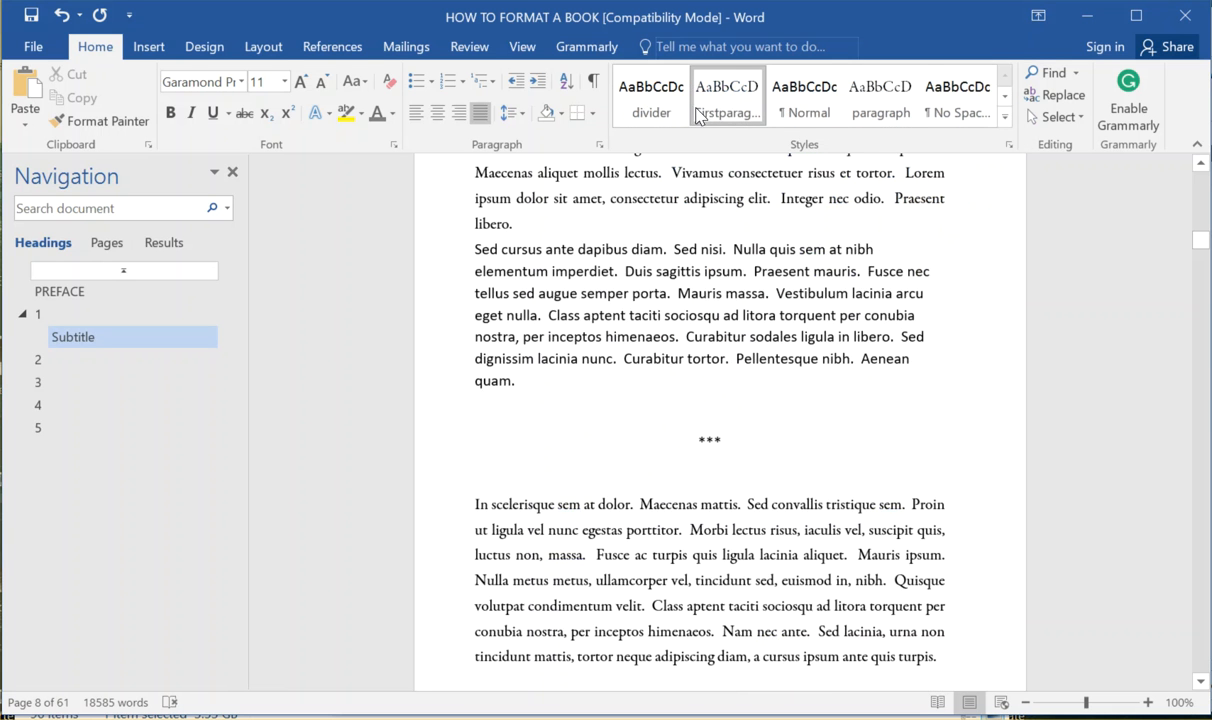
pyautogui.click(880, 105)
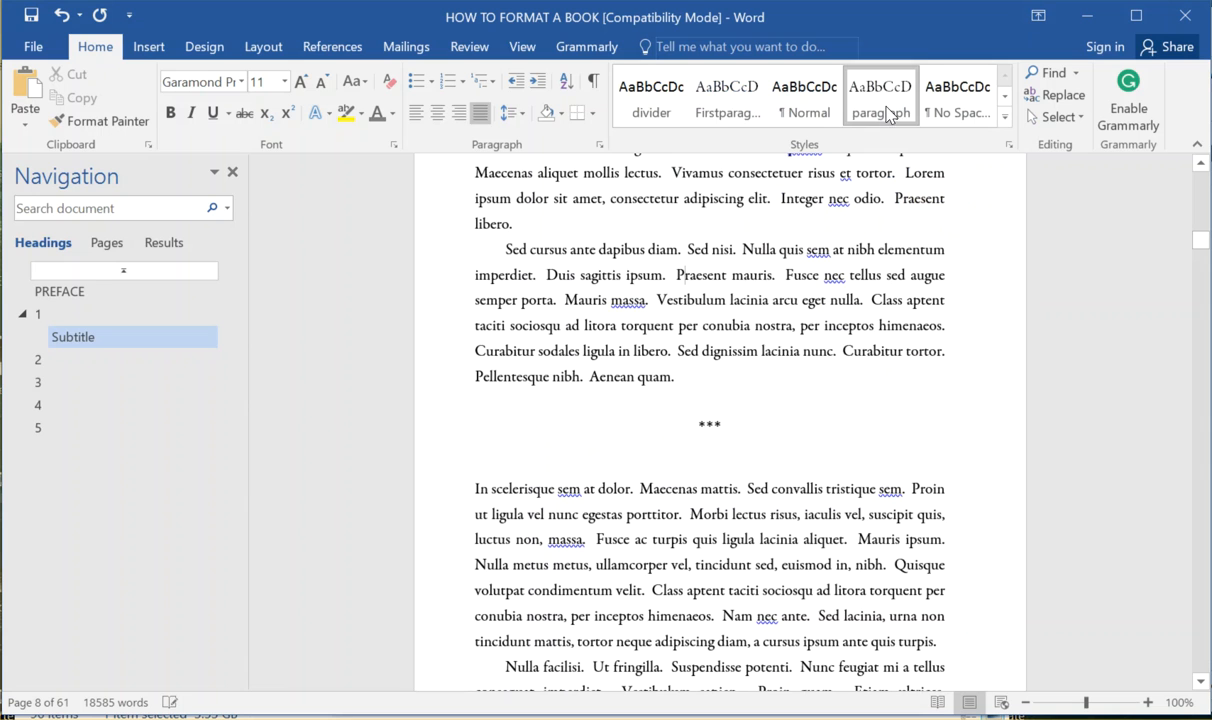
# Left-align the *** scene break, give it the paragraph style and center it.
pyautogui.click(716, 429)
pyautogui.moveTo(733, 422); pyautogui.dragTo(655, 422)
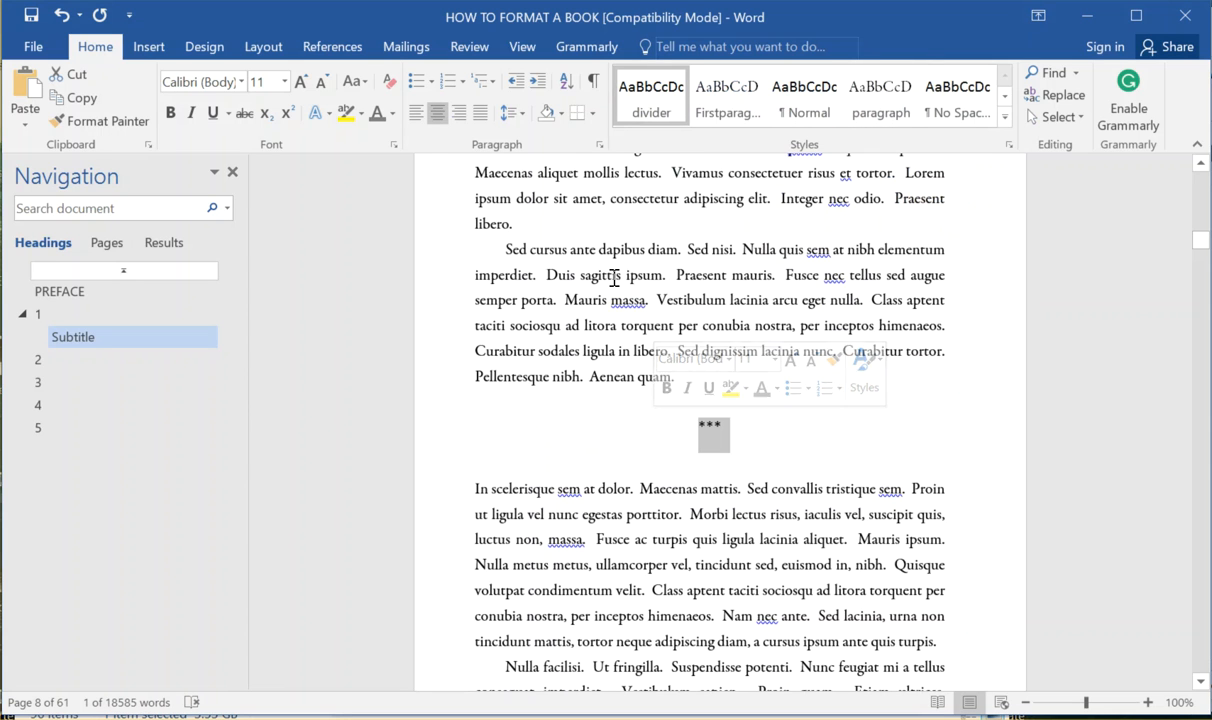
pyautogui.click(417, 112)
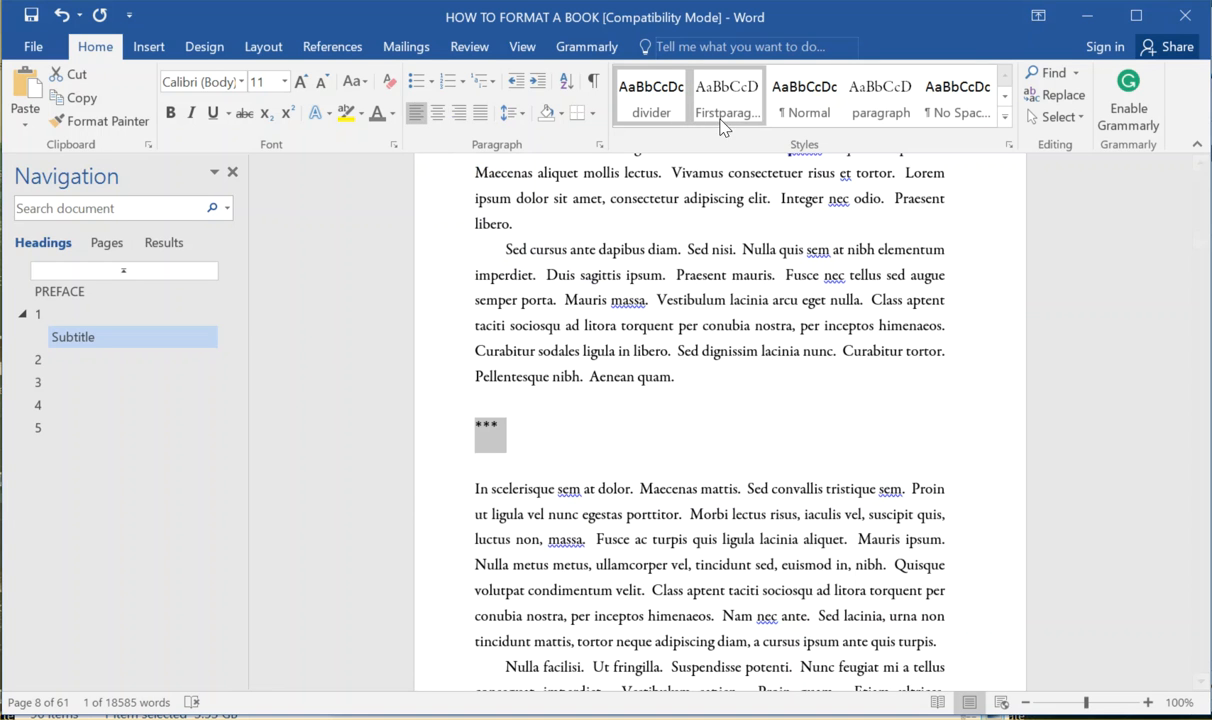
pyautogui.click(1006, 118)
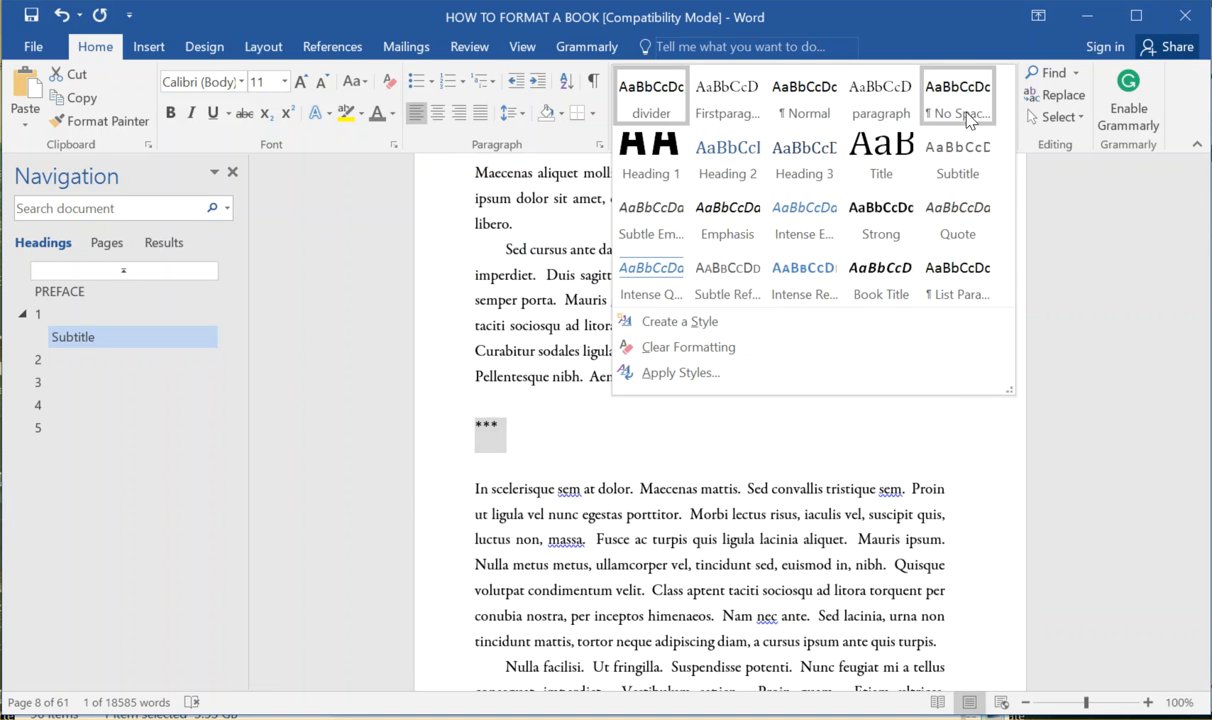
pyautogui.click(883, 115)
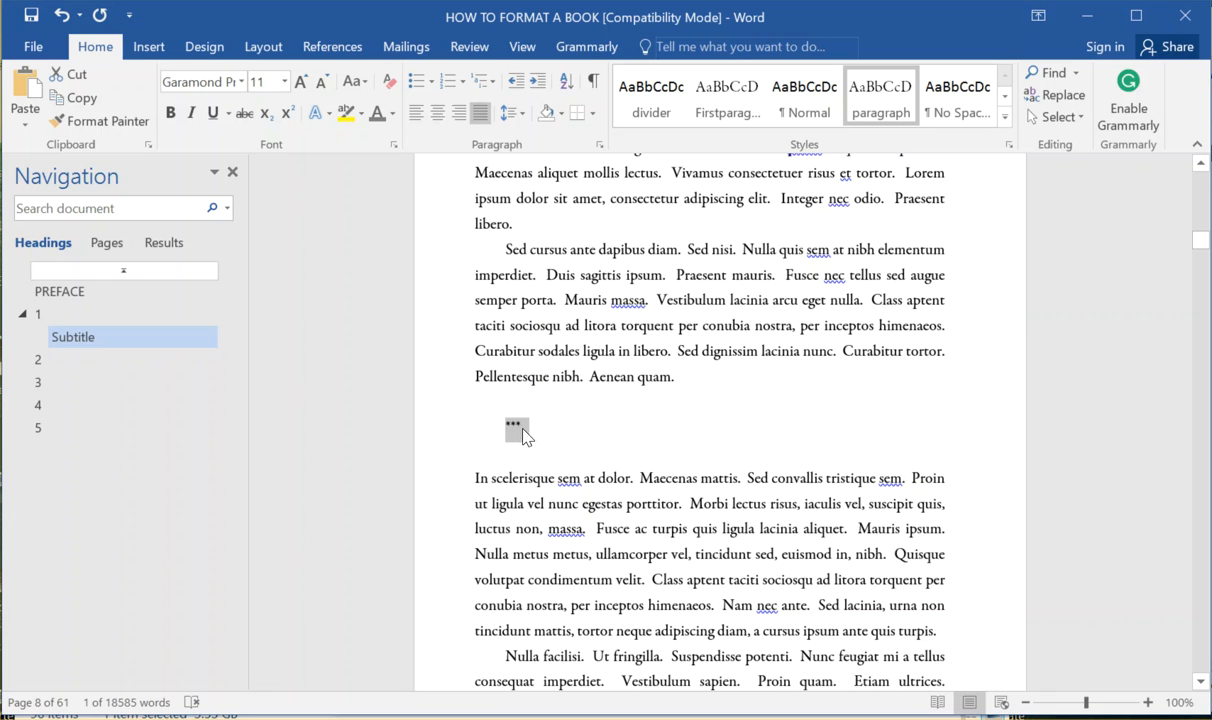
pyautogui.click(437, 113)
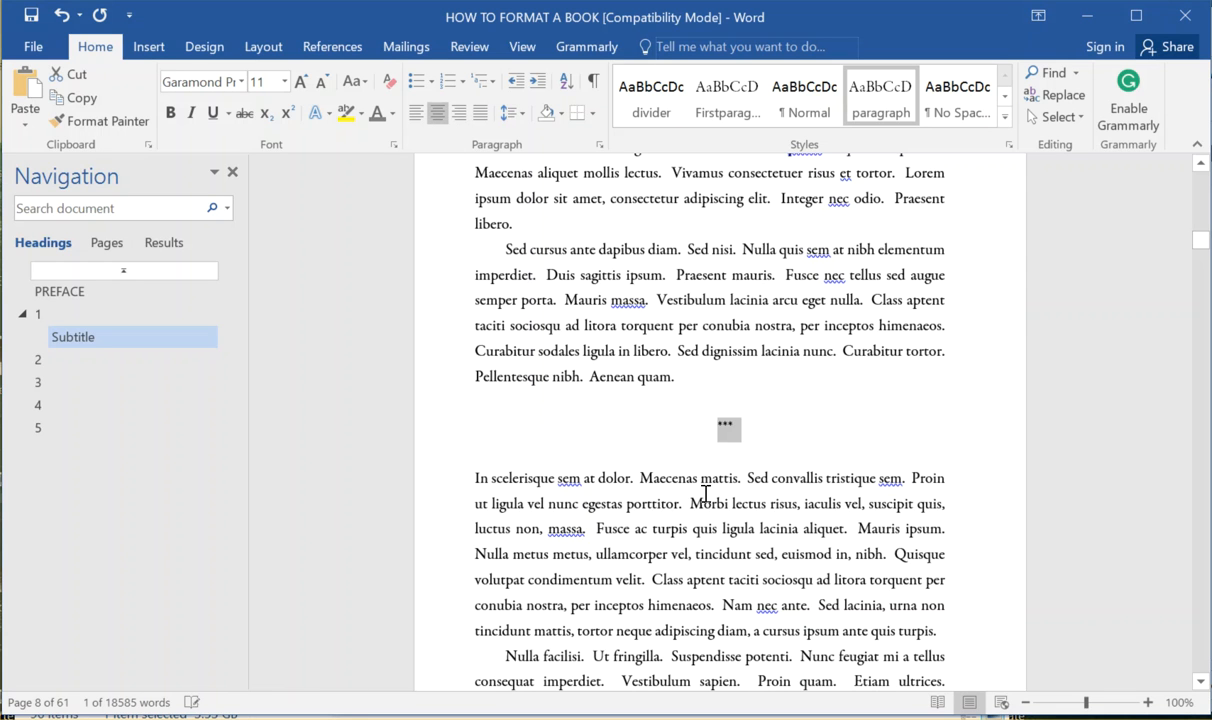
# Apply the first-paragraph style to the *** scene break and center the line again.
pyautogui.click(724, 427)
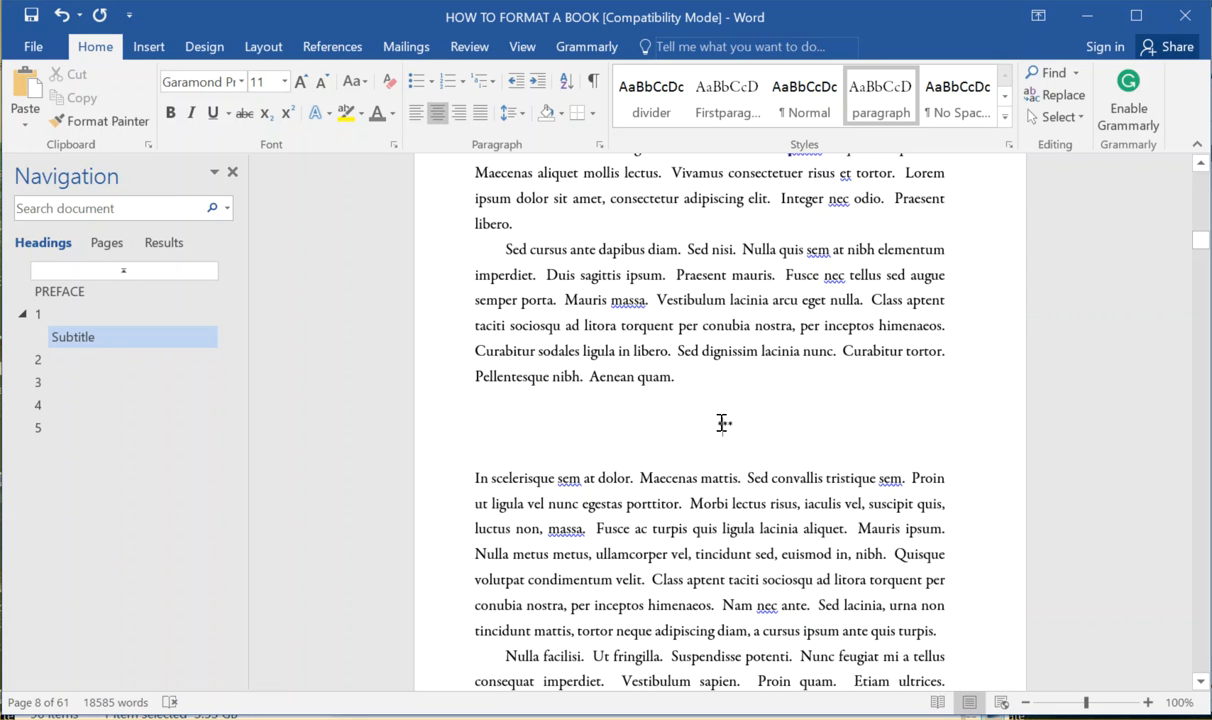
pyautogui.doubleClick(727, 425)
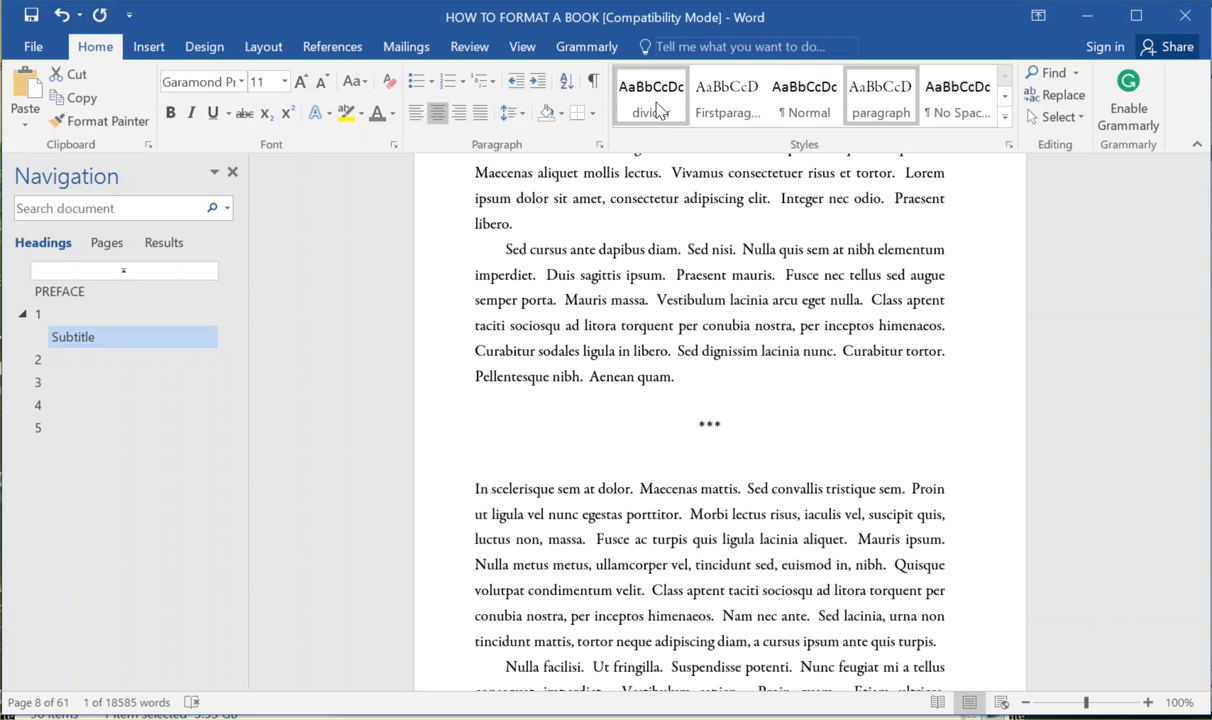
pyautogui.click(727, 104)
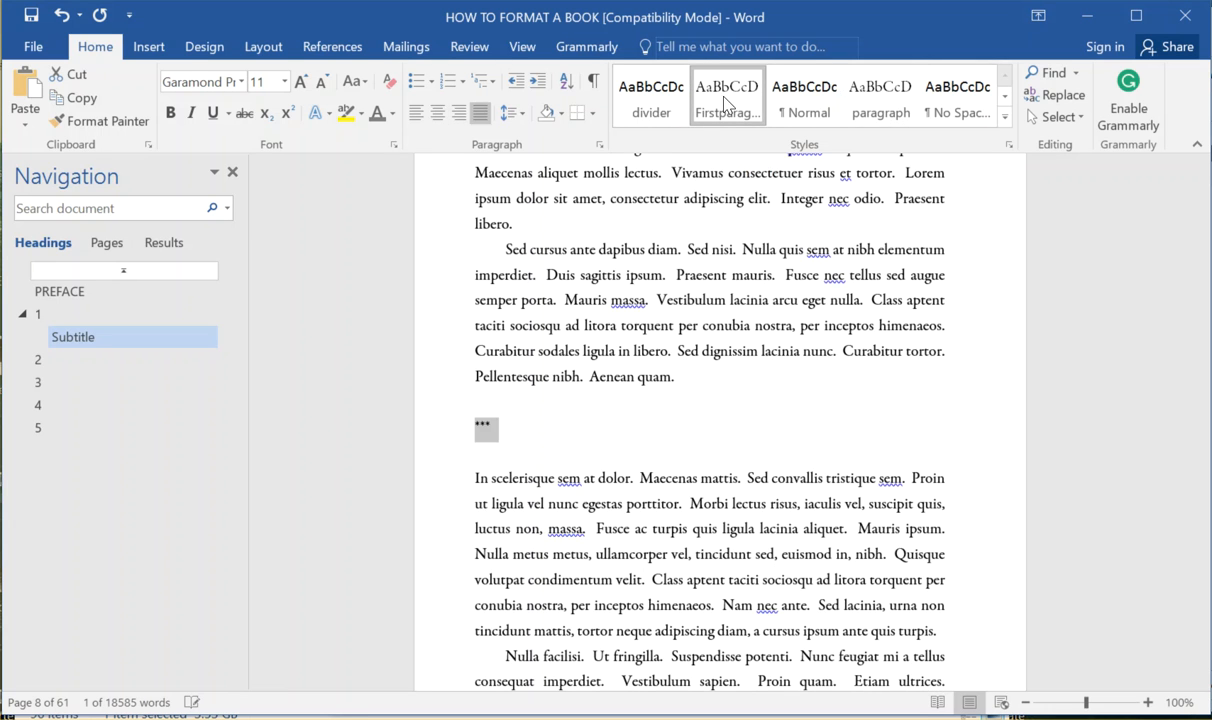
pyautogui.click(438, 116)
# Set the font size of the *** scene break to 20.
pyautogui.click(740, 416)
pyautogui.moveTo(731, 422); pyautogui.dragTo(699, 421)
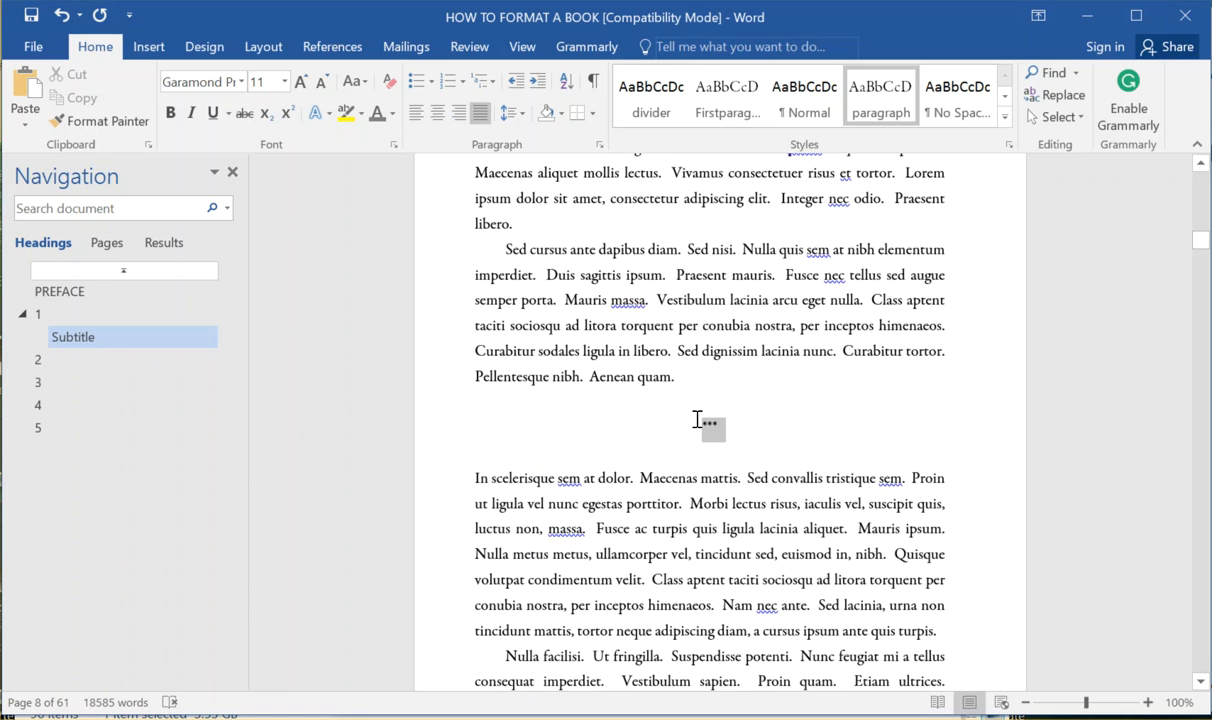
pyautogui.click(285, 81)
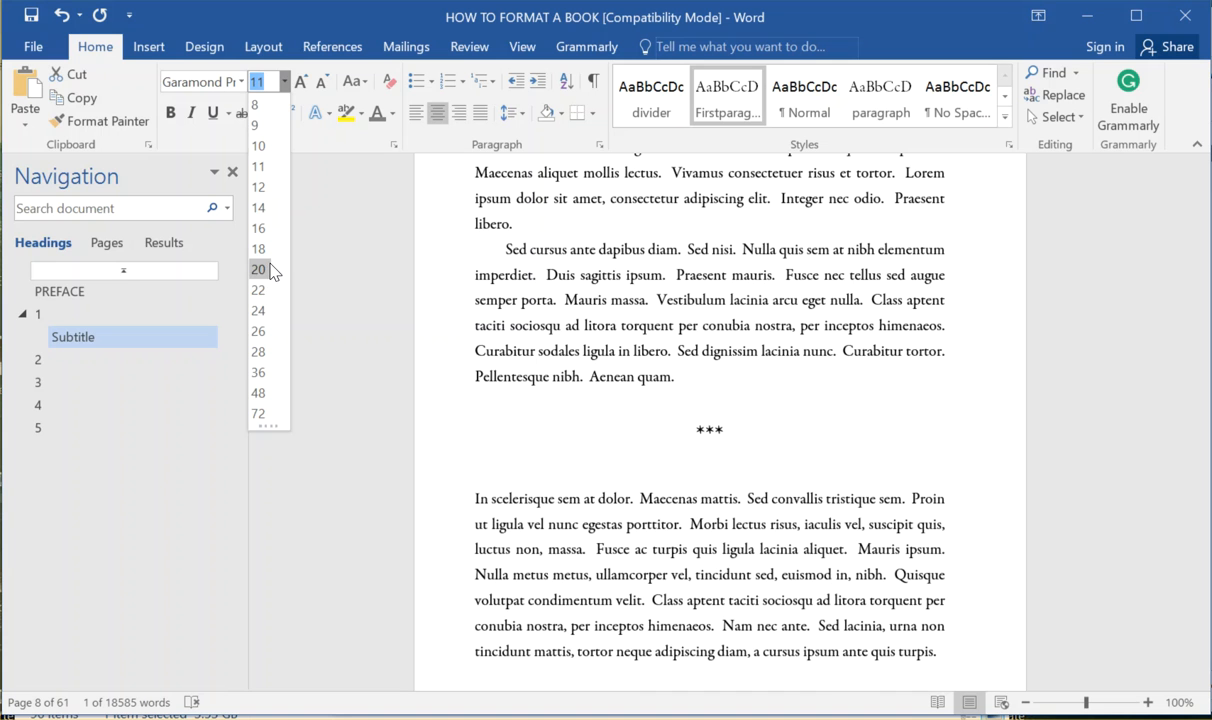
pyautogui.click(259, 269)
# Space out the asterisks as * * * and stop Word from automatically creating bulleted lists.
pyautogui.click(713, 432)
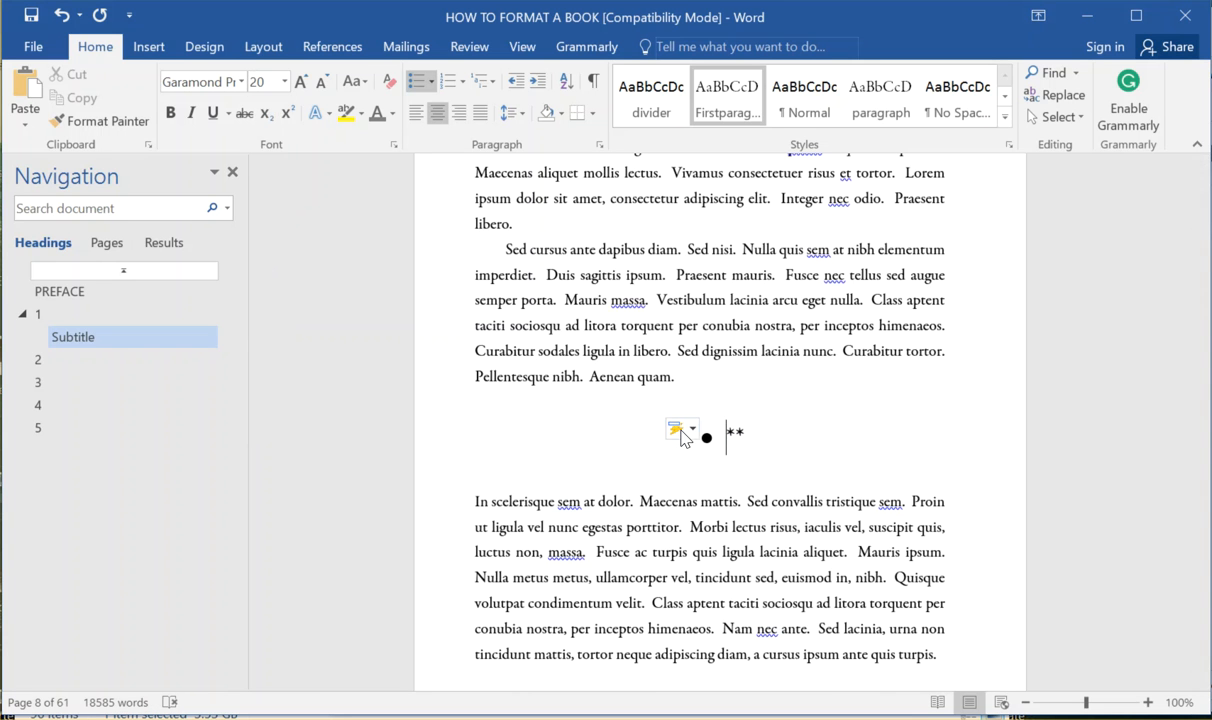
pyautogui.click(684, 429)
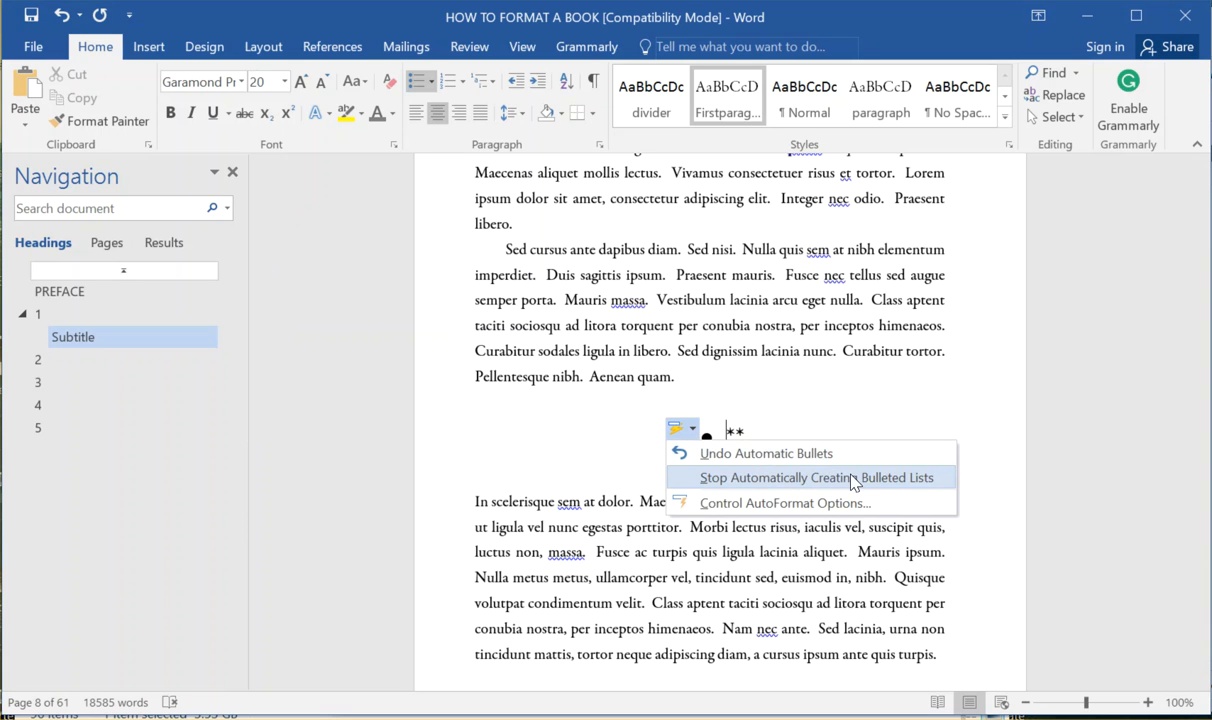
pyautogui.click(880, 478)
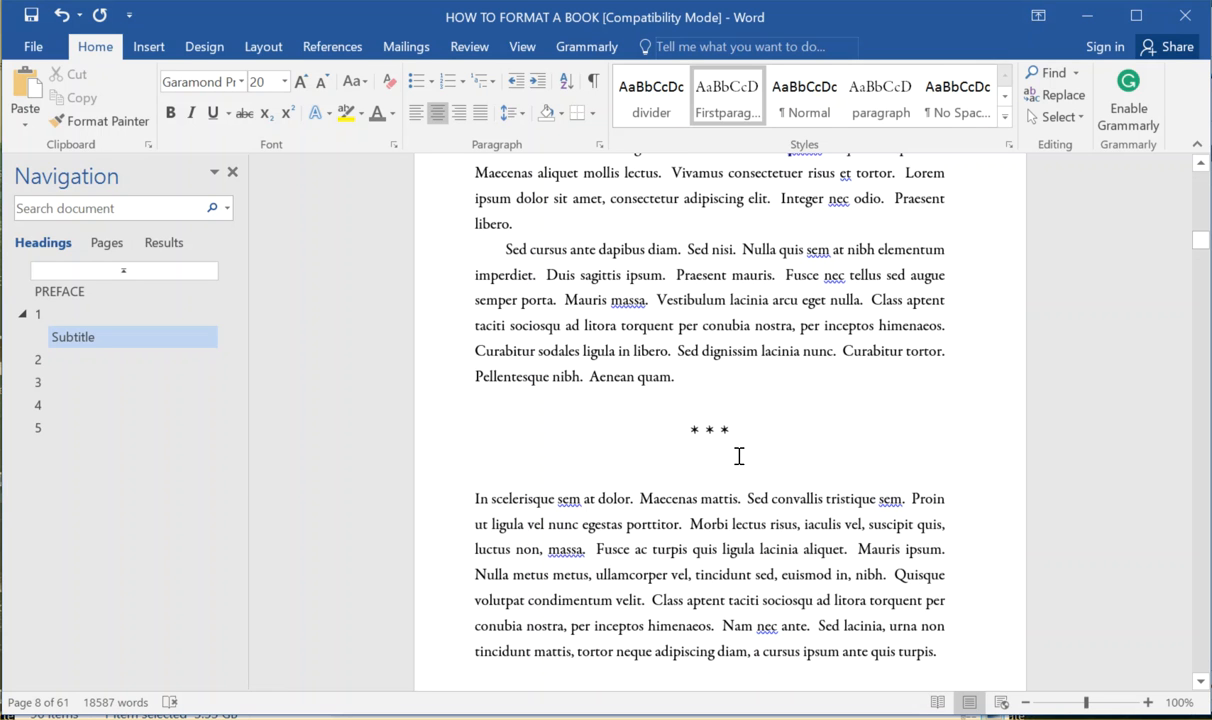
# Delete the blank line below the * * * scene break, and remove and re-enter the one above it.
pyautogui.click(718, 482)
pyautogui.press('BackSpace')
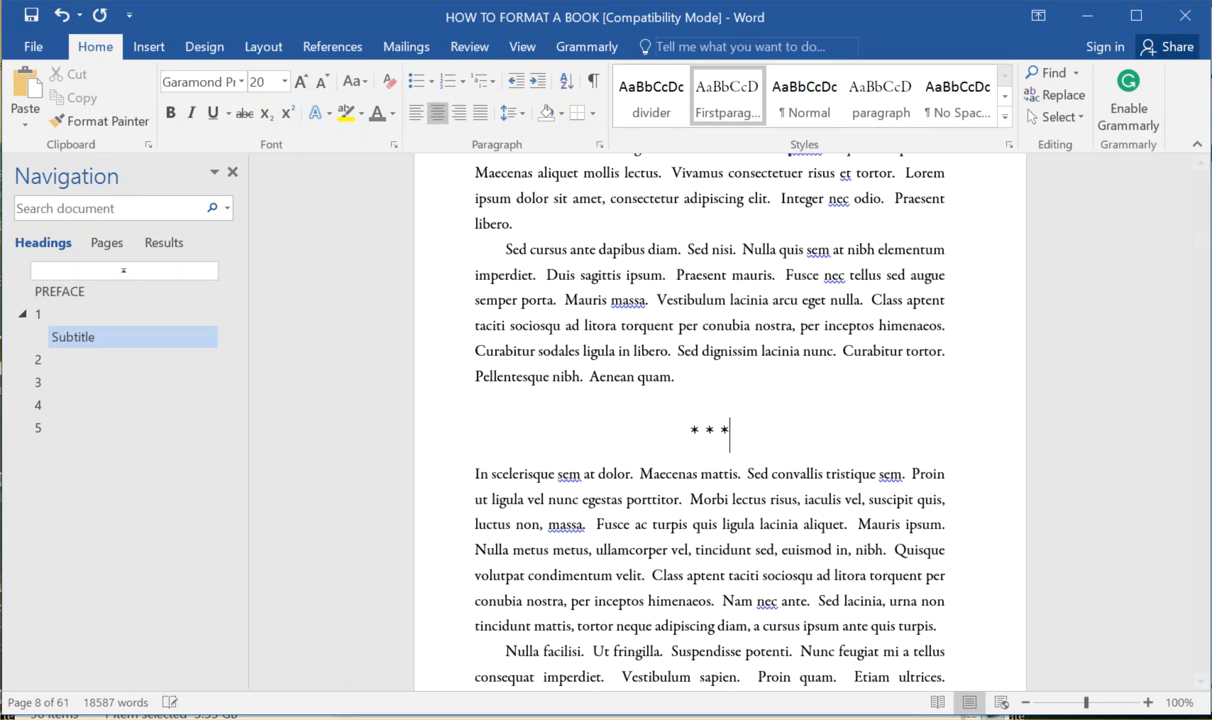
pyautogui.click(647, 404)
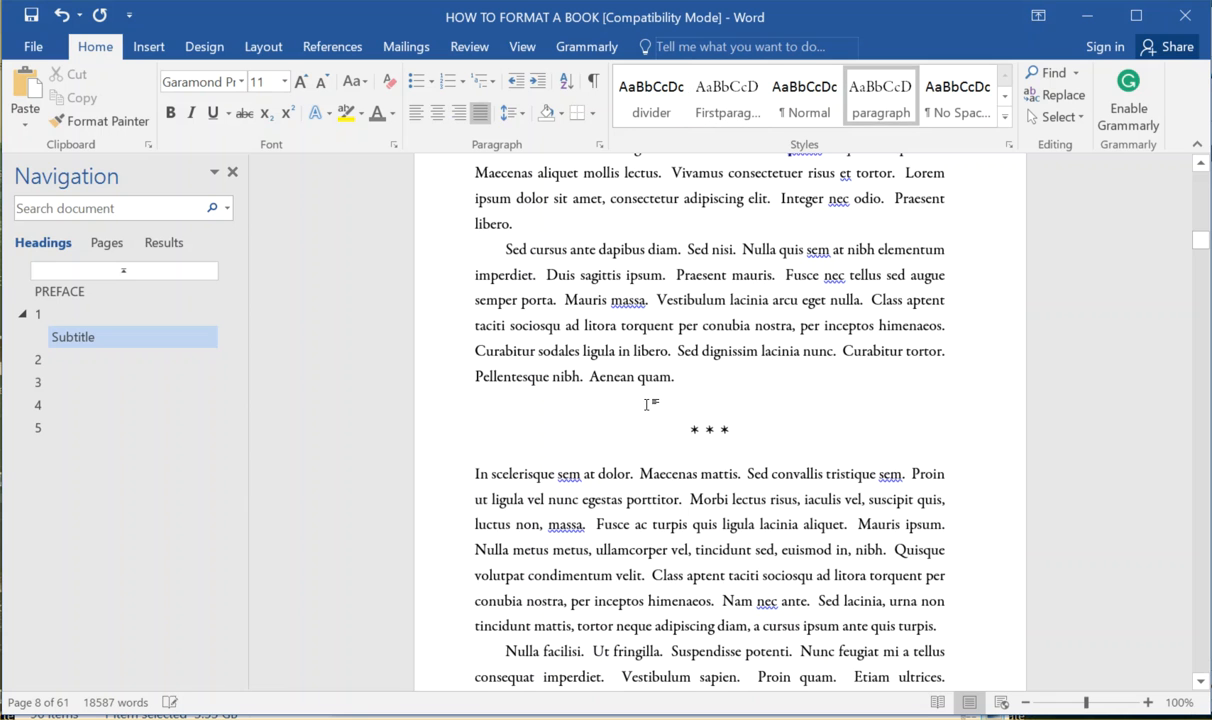
pyautogui.press('BackSpace')
pyautogui.press('Return')
# Select the * * * scene break and apply the divider style to it.
pyautogui.moveTo(752, 429); pyautogui.dragTo(685, 428)
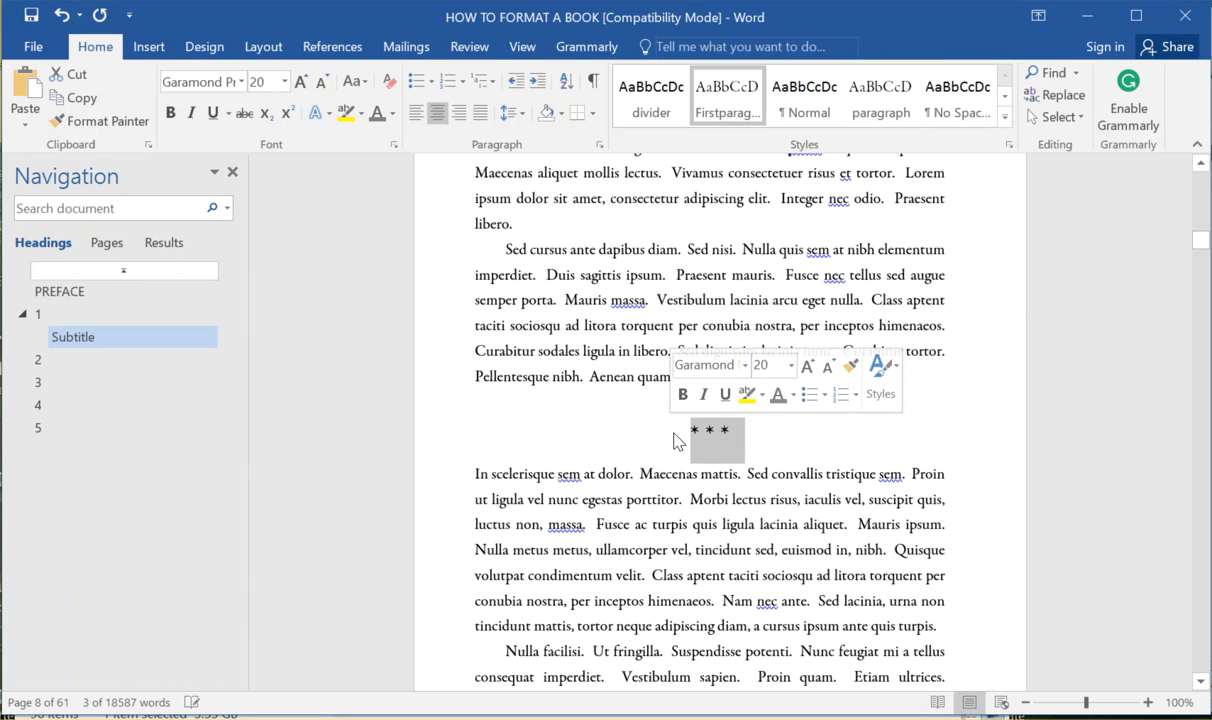
pyautogui.click(664, 442)
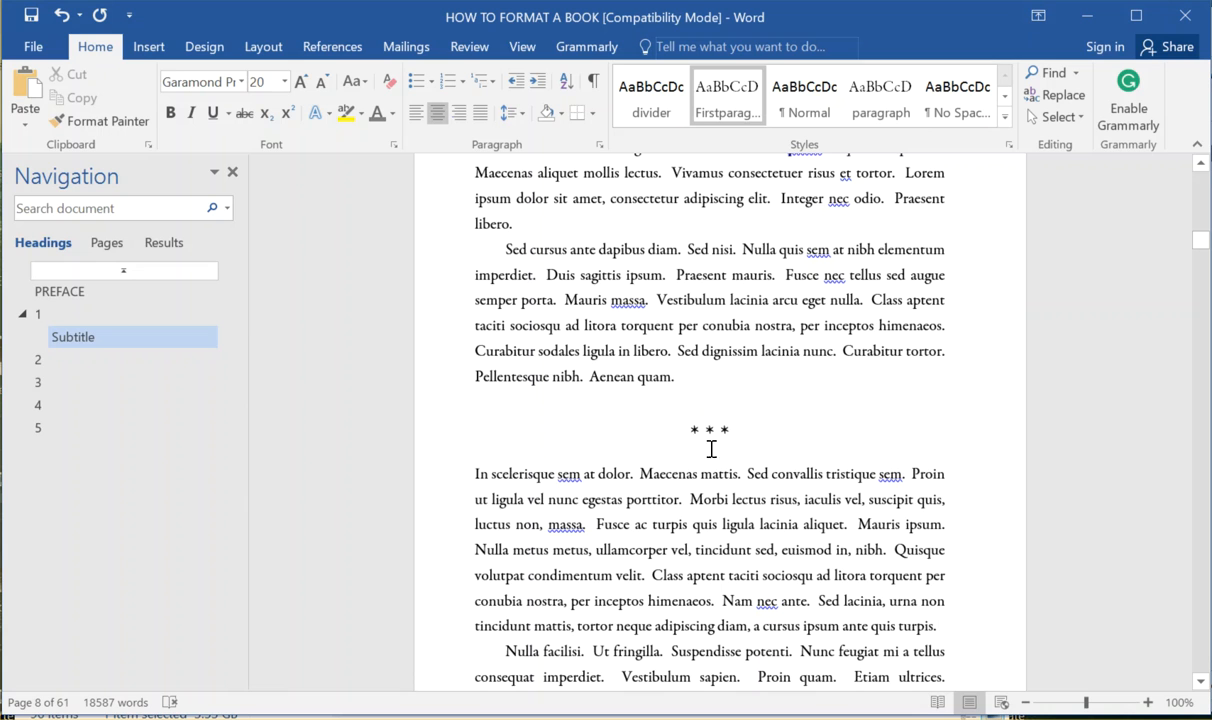
pyautogui.moveTo(748, 426); pyautogui.dragTo(641, 425)
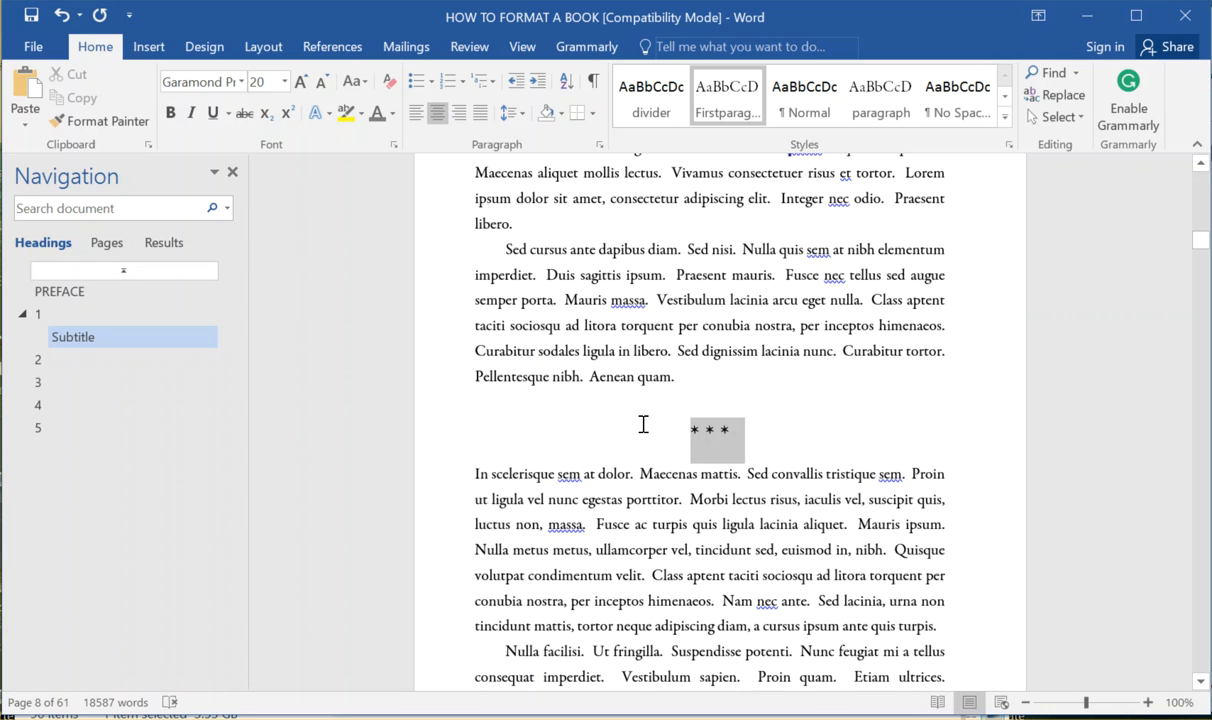
pyautogui.click(522, 118)
pyautogui.click(522, 118)
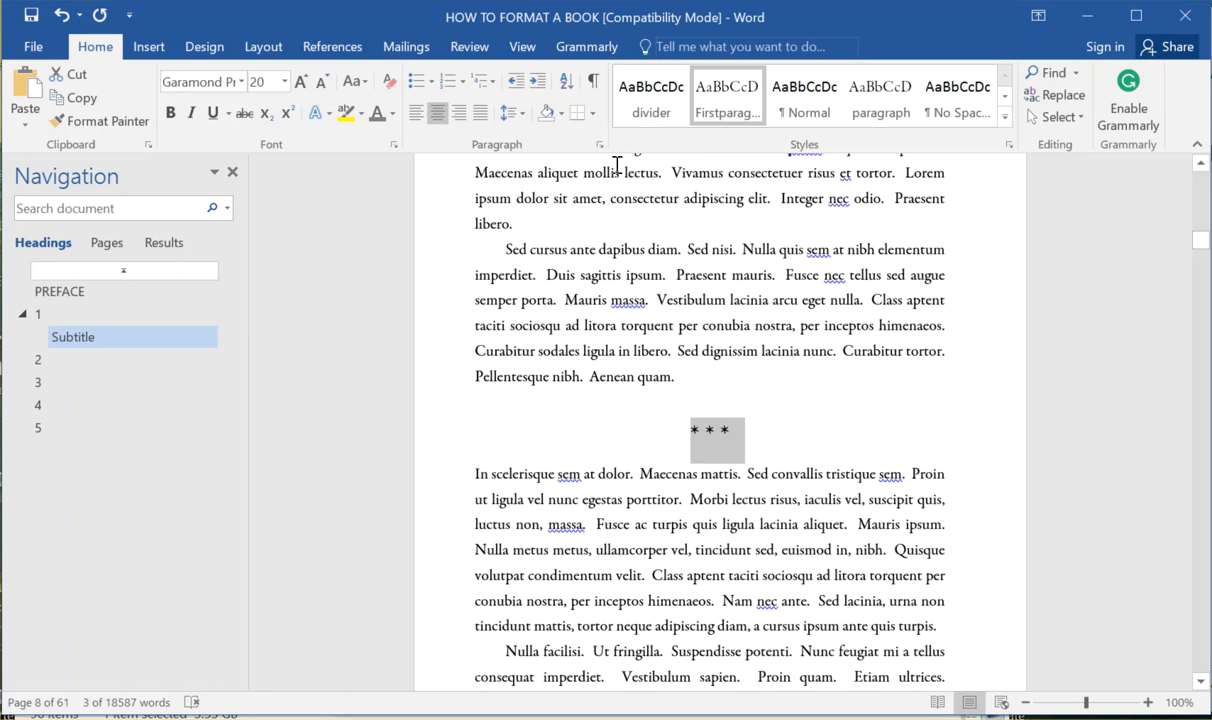
pyautogui.click(655, 100)
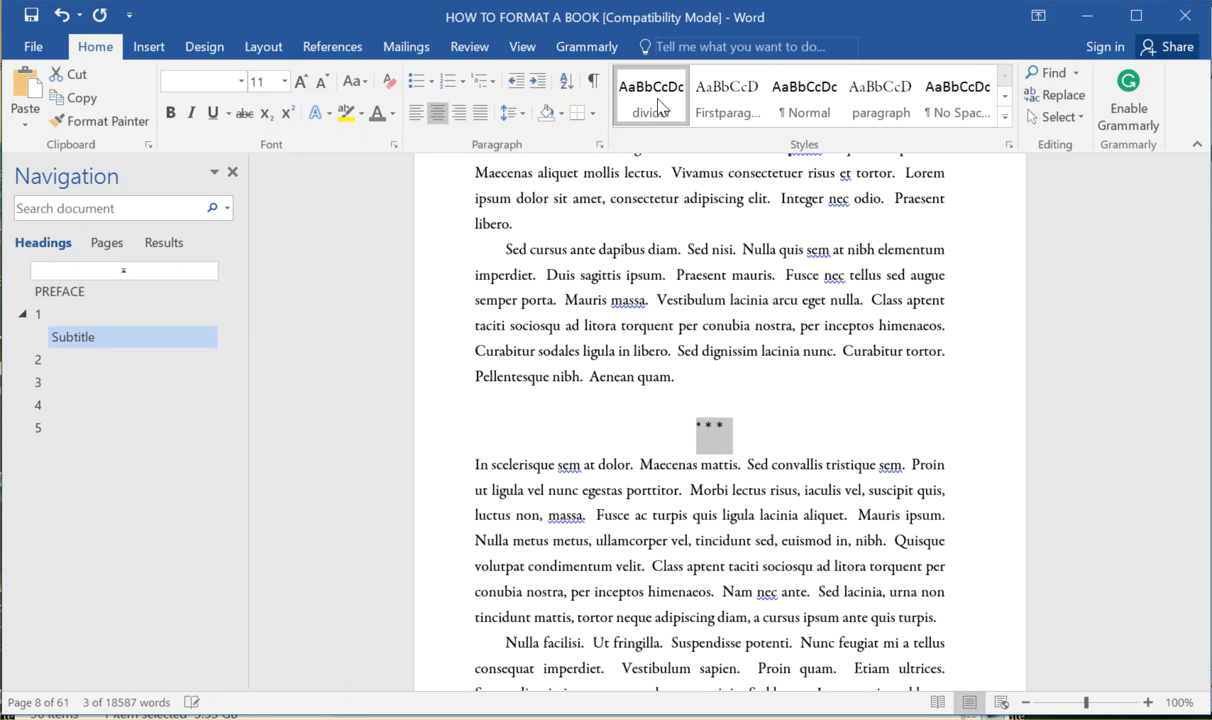
pyautogui.click(284, 81)
pyautogui.click(284, 84)
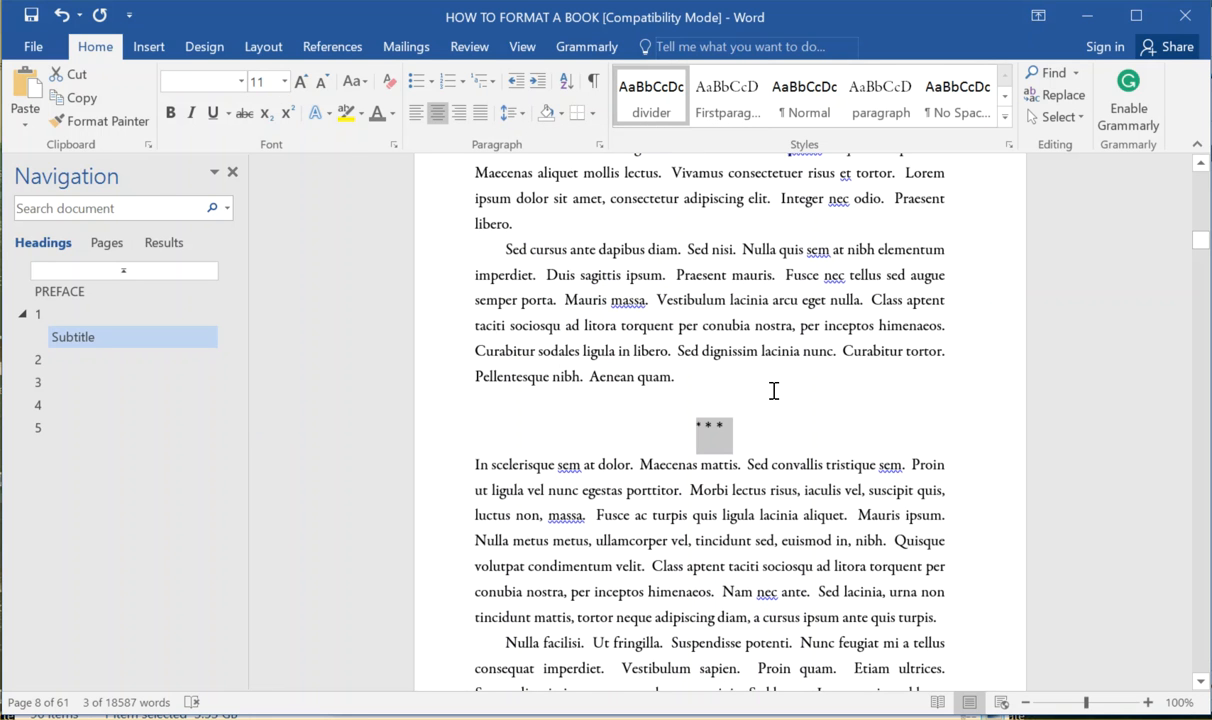
# Switch the * * * scene break to the first-paragraph style and reapply the divider style to the whole line.
pyautogui.click(716, 426)
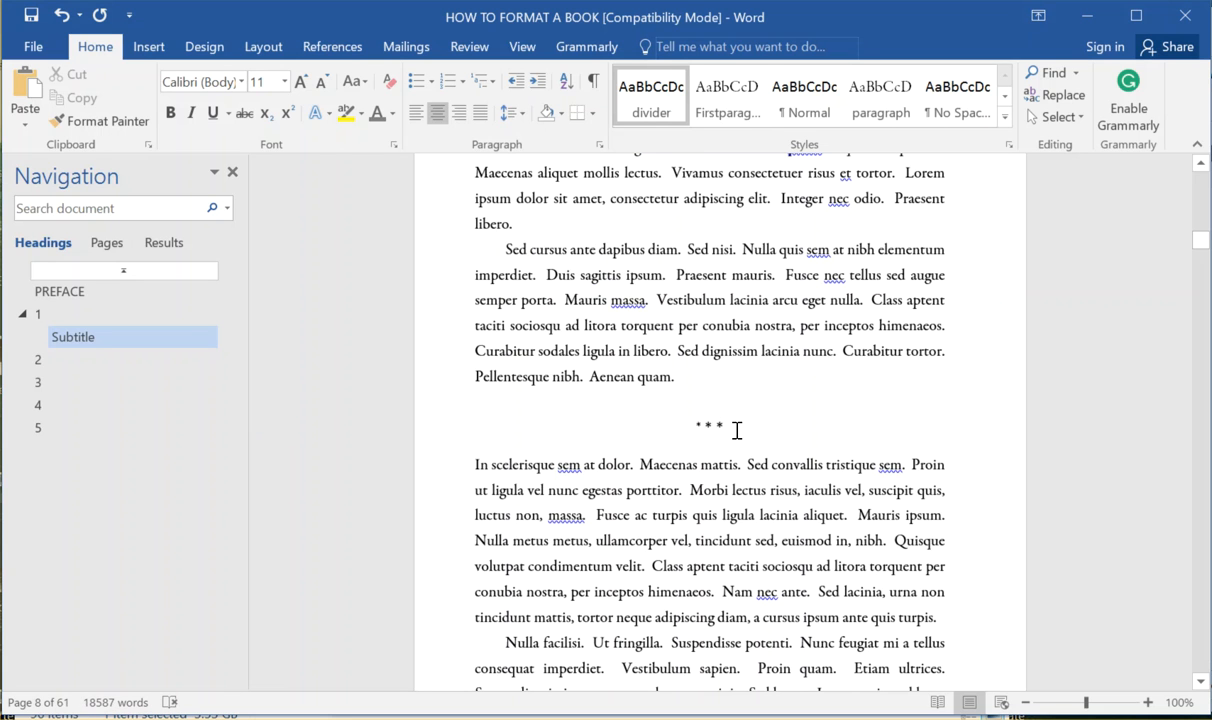
pyautogui.click(726, 112)
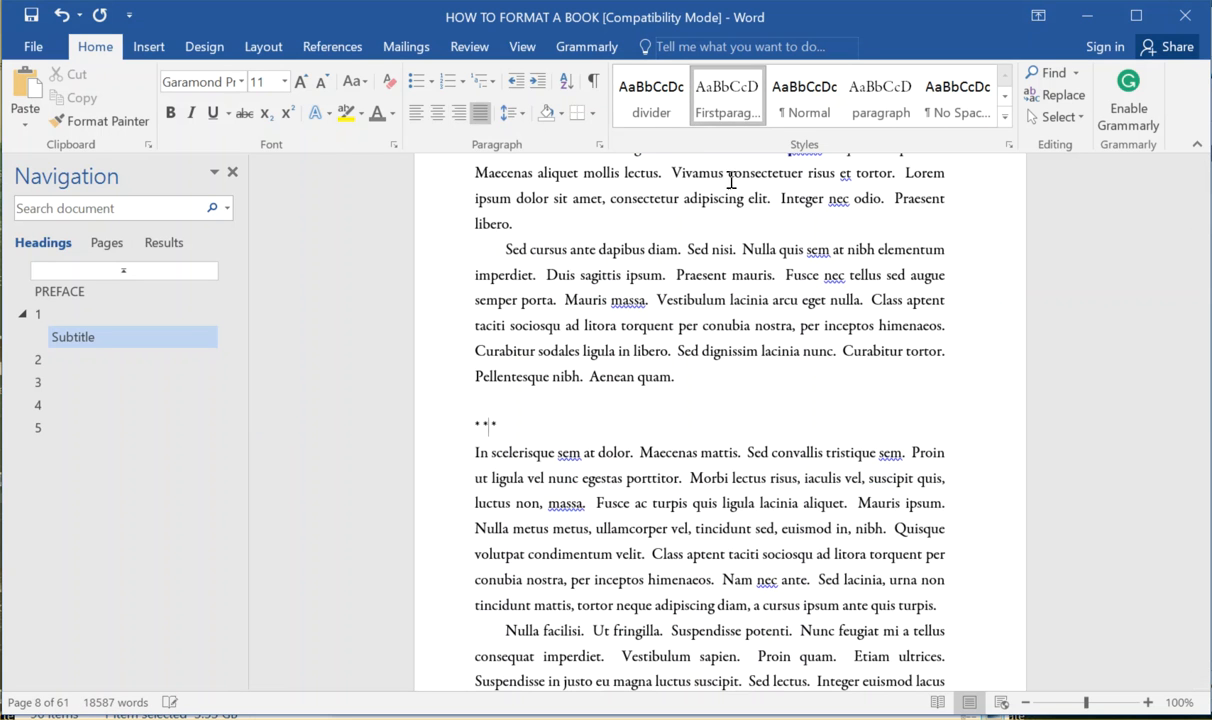
pyautogui.click(449, 424)
pyautogui.click(645, 98)
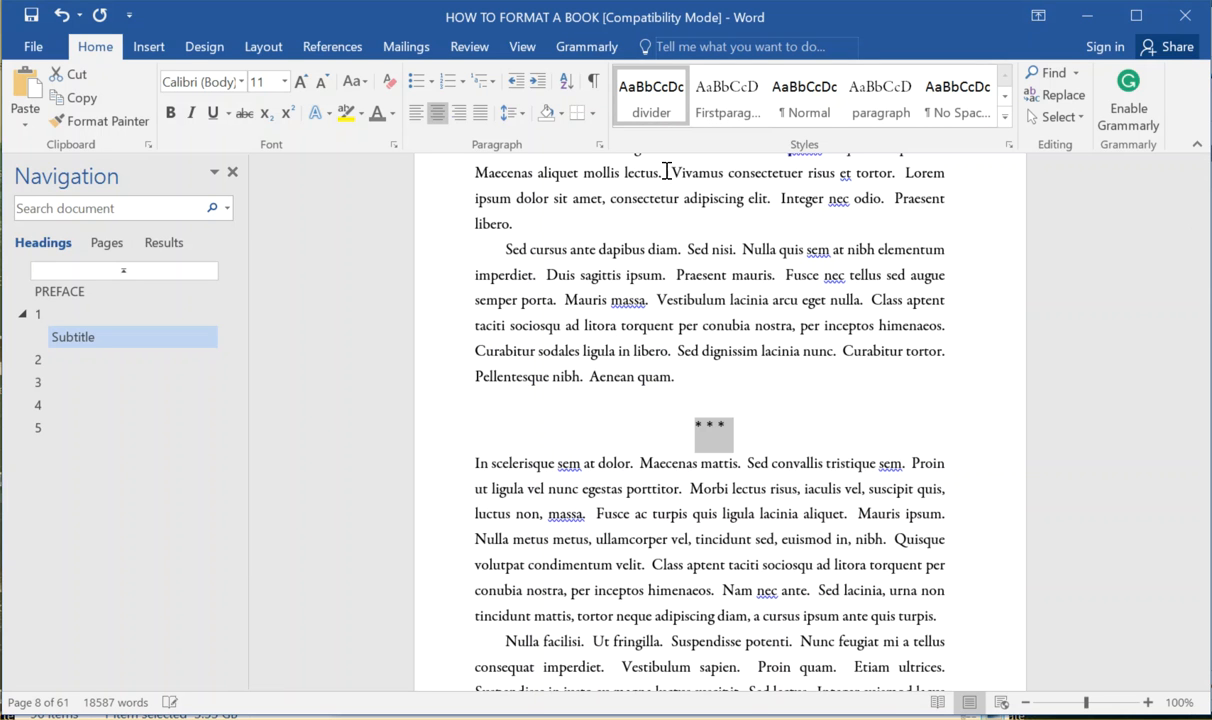
# Set the * * * scene break to the Garamond Pr font at size 16 and update the divider style to match.
pyautogui.click(203, 87)
pyautogui.write('Garamond Pr')
pyautogui.press('Return')
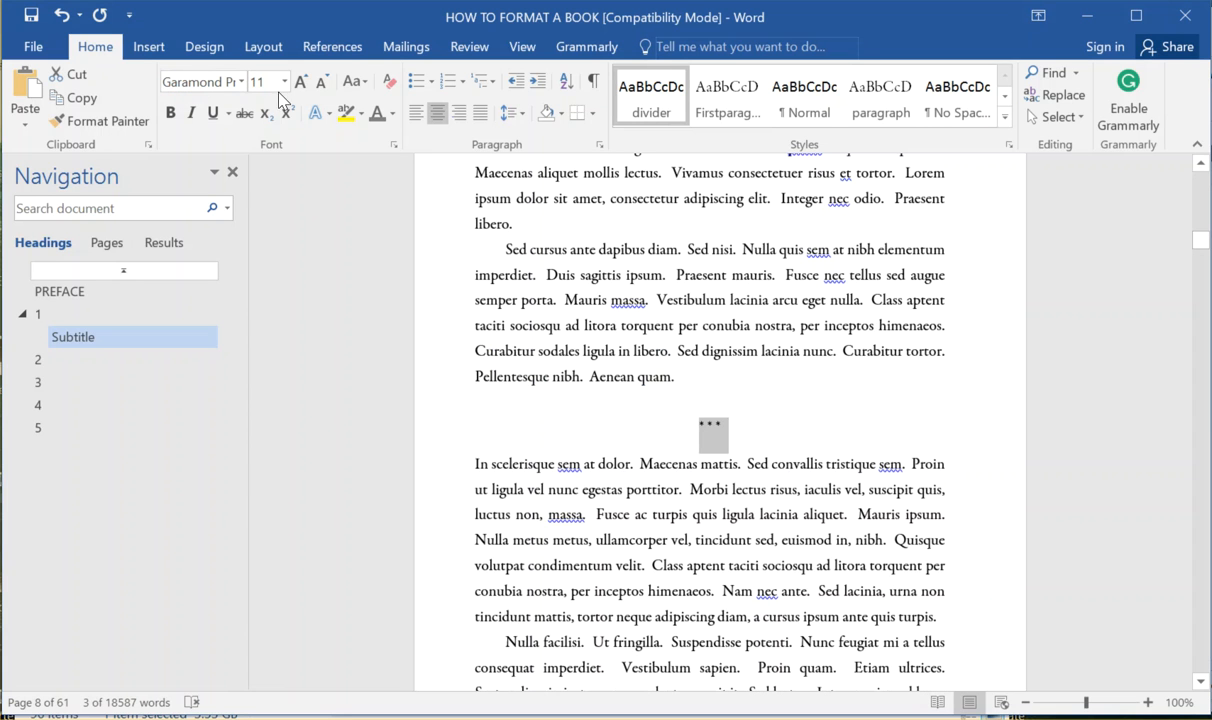
pyautogui.click(284, 81)
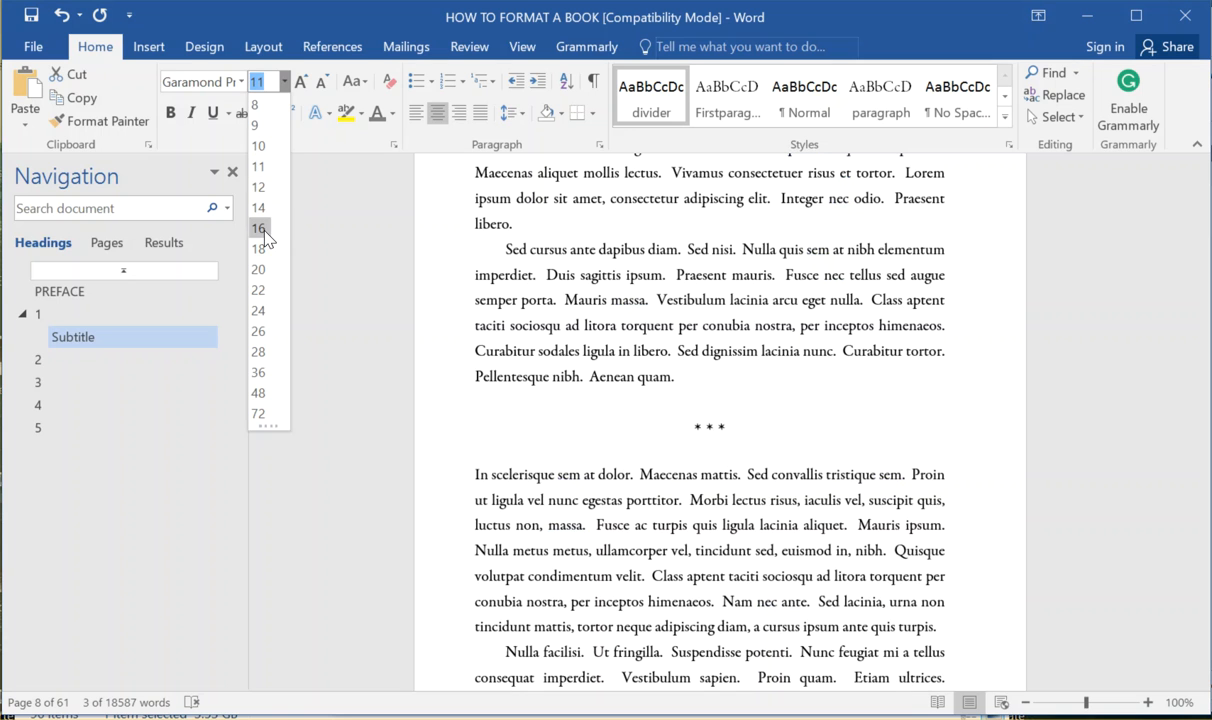
pyautogui.click(262, 230)
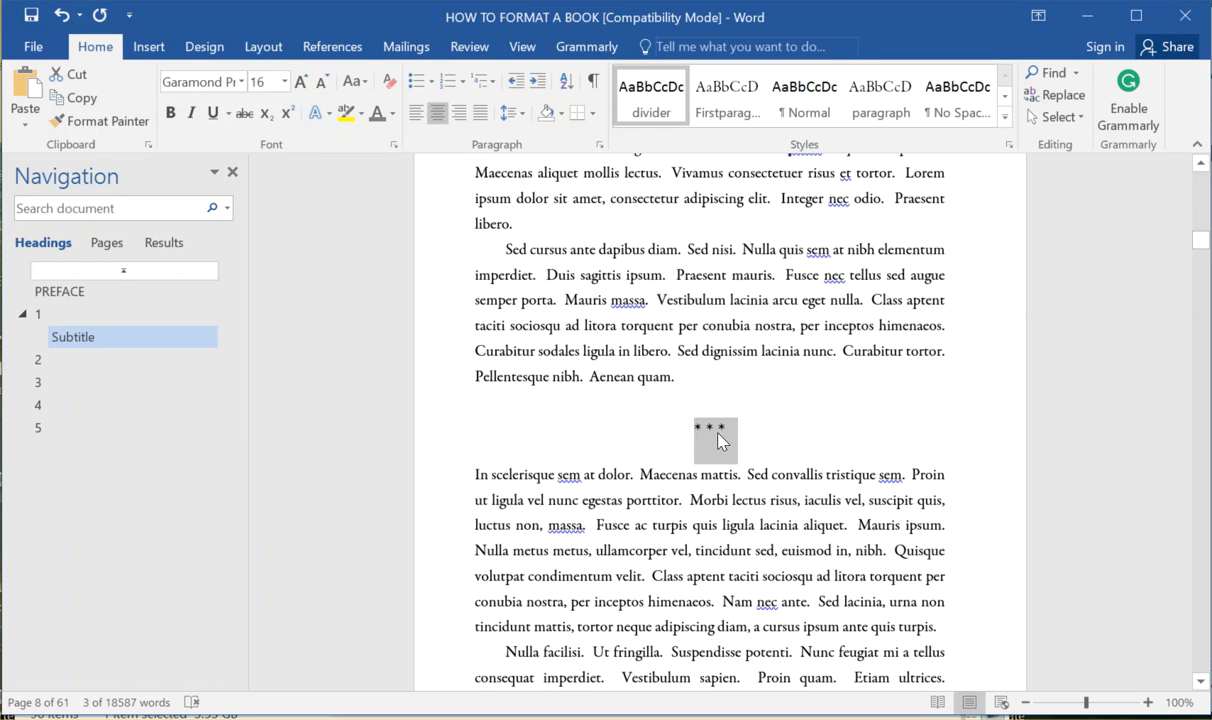
pyautogui.rightClick(647, 104)
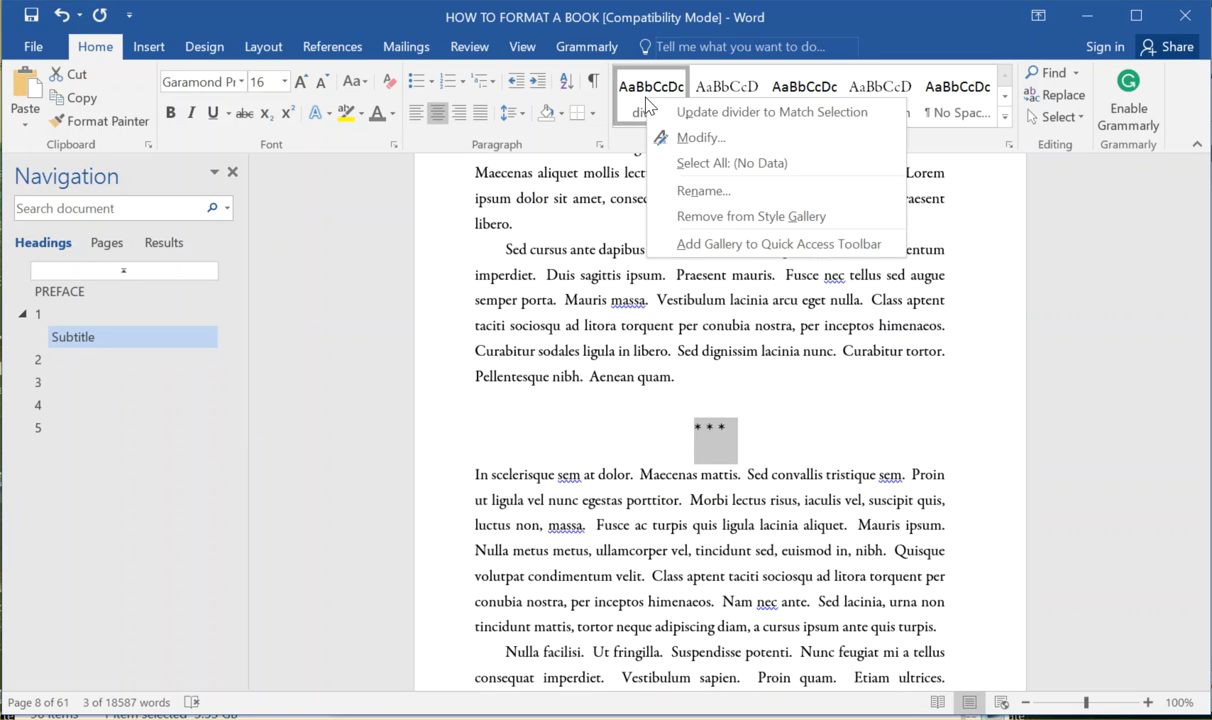
pyautogui.click(688, 121)
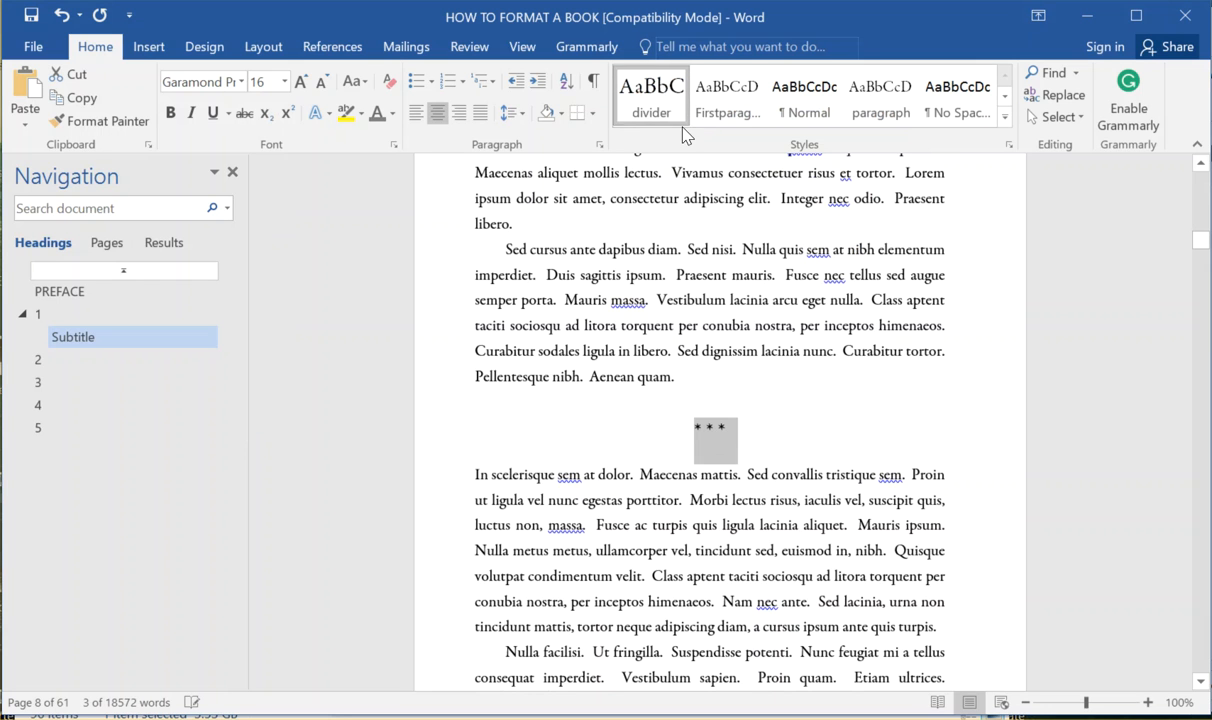
# Reselect the * * * scene break and apply the divider style to it again.
pyautogui.click(733, 430)
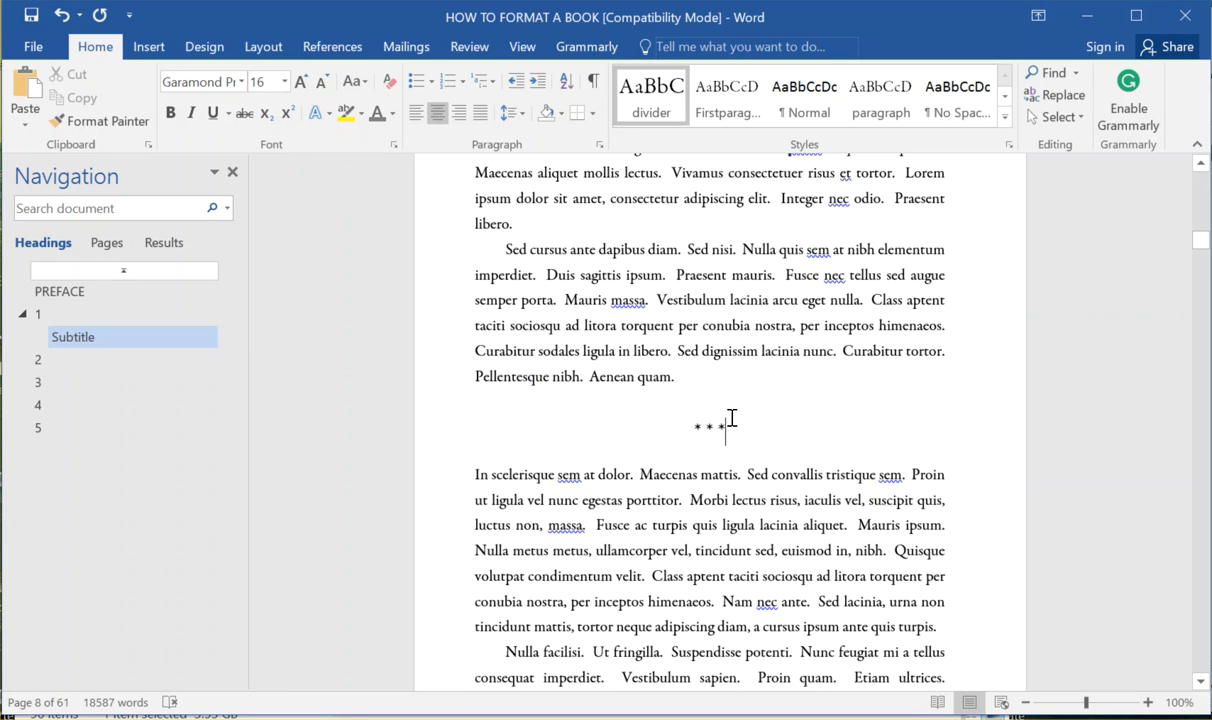
pyautogui.moveTo(743, 421); pyautogui.dragTo(626, 428)
pyautogui.click(657, 111)
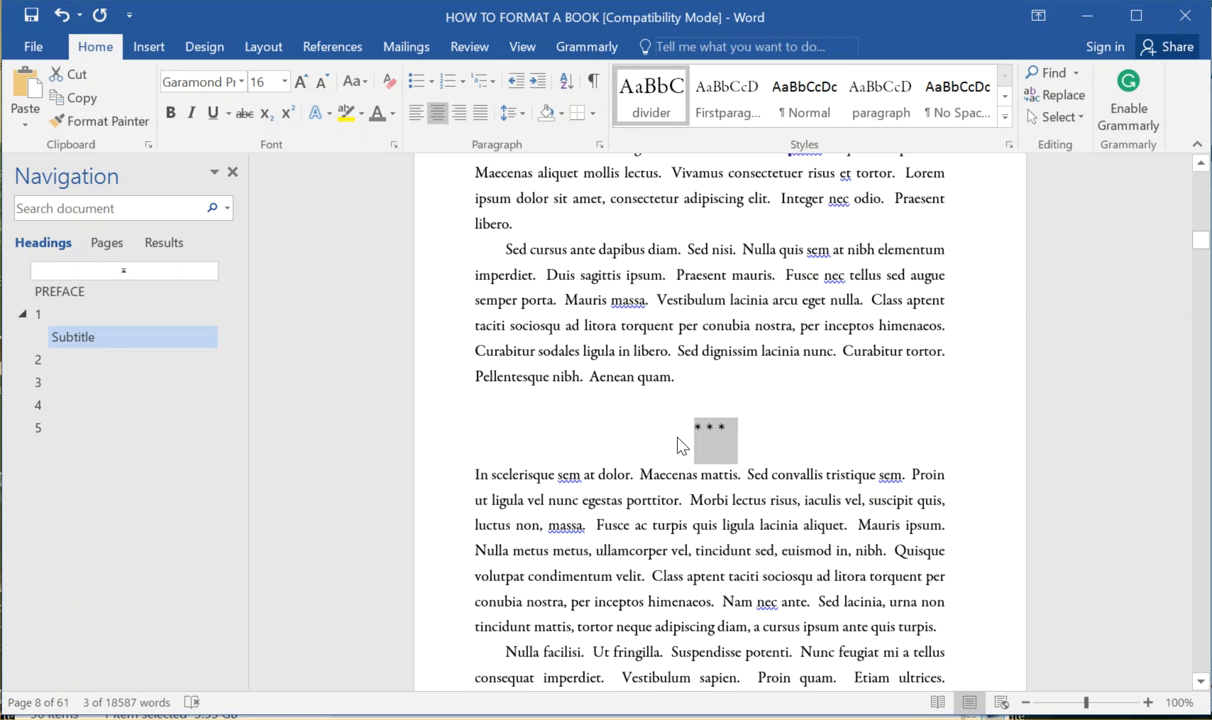
pyautogui.click(684, 433)
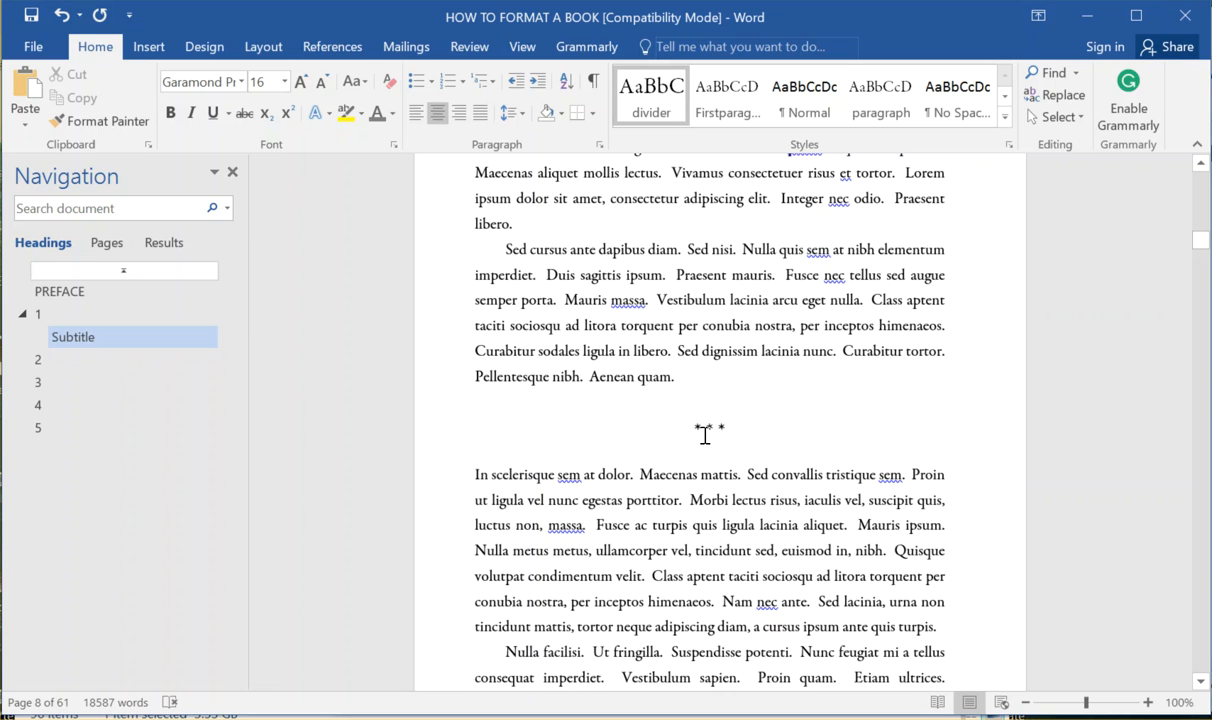
# Apply the first-paragraph style to the paragraph starting "In scelerisque sem at dolor" below the scene break.
pyautogui.scroll(-2, 580, 420)
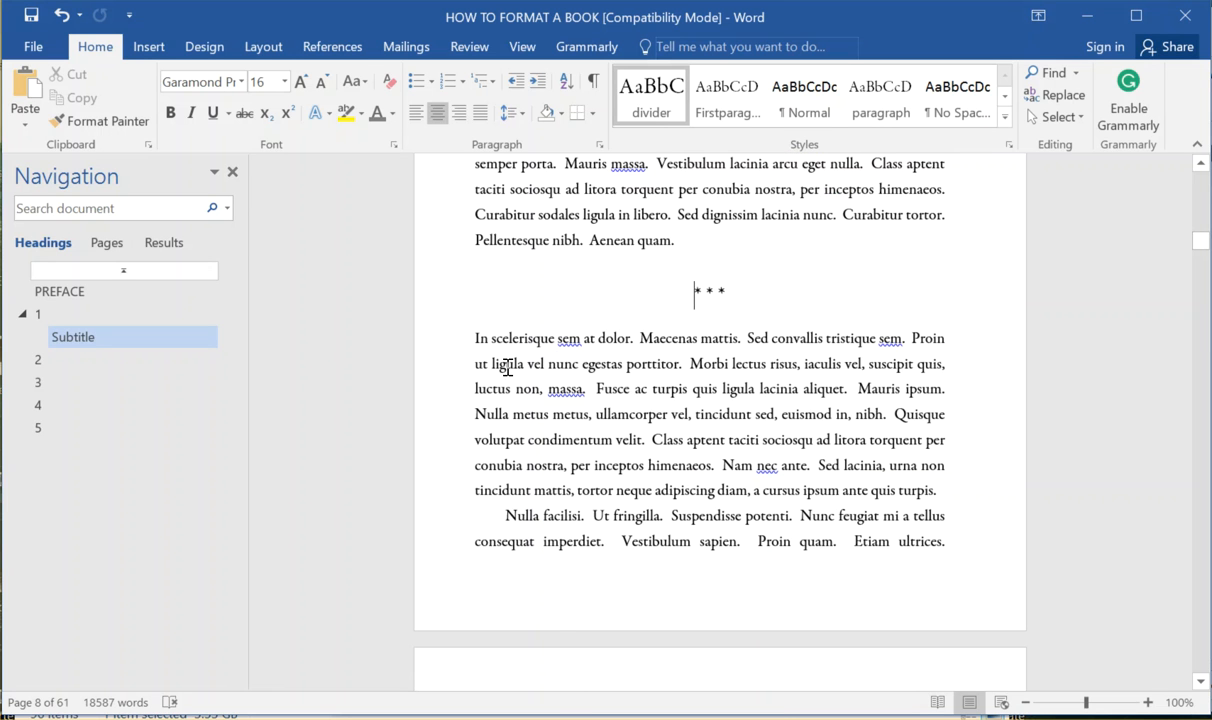
pyautogui.moveTo(480, 342); pyautogui.dragTo(950, 492)
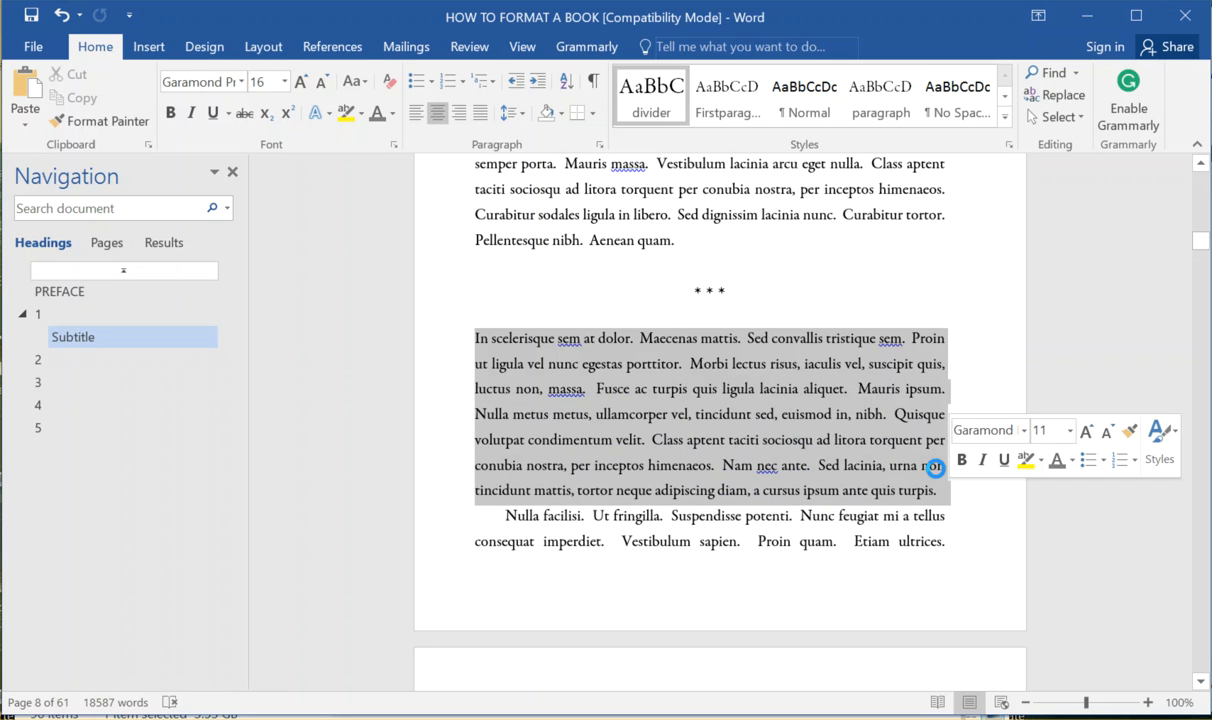
pyautogui.click(727, 105)
pyautogui.click(667, 364)
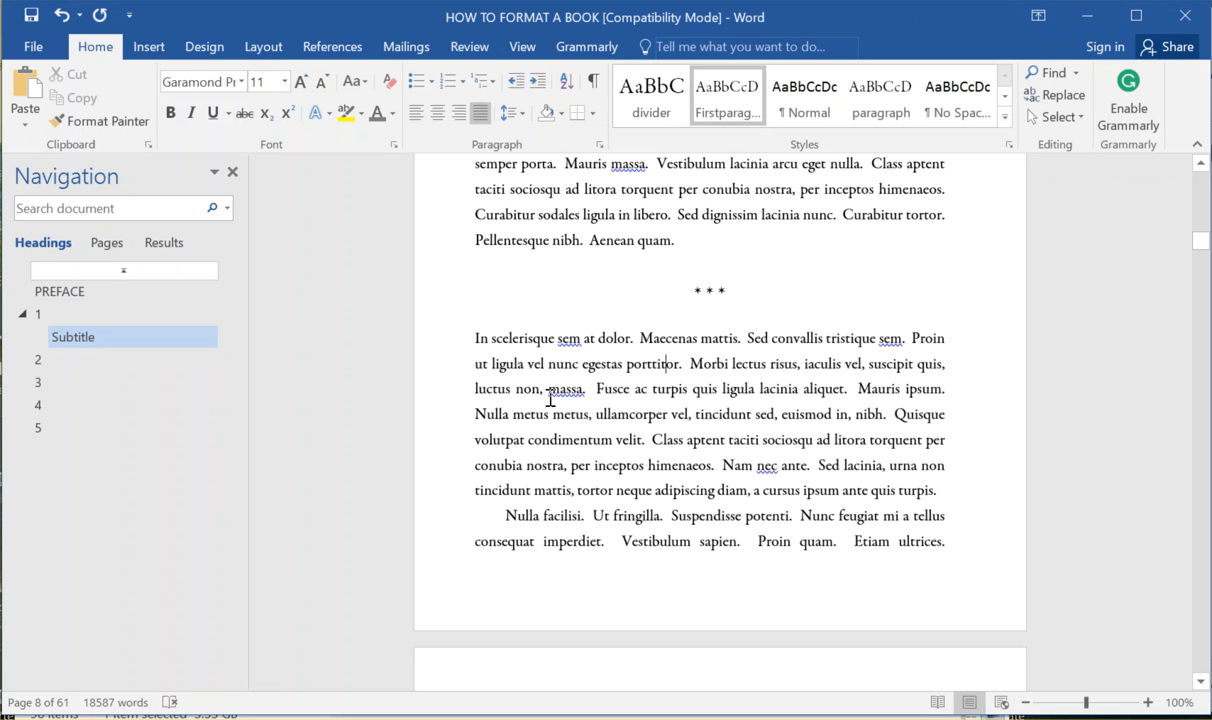
# Insert a blank line and the line "Subtitle Two" above the paragraph starting "Aenean lectus elit" on page 9.
pyautogui.scroll(-10, 607, 404)
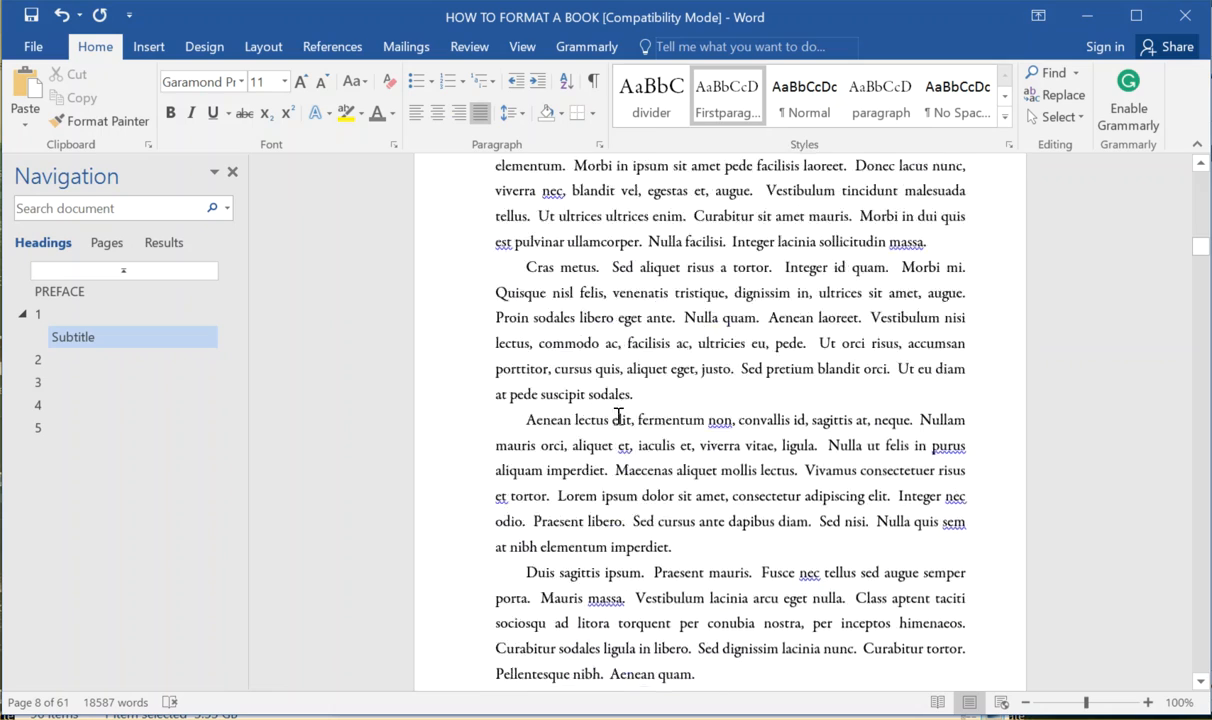
pyautogui.scroll(1, 645, 414)
pyautogui.click(676, 425)
pyautogui.press('Return')
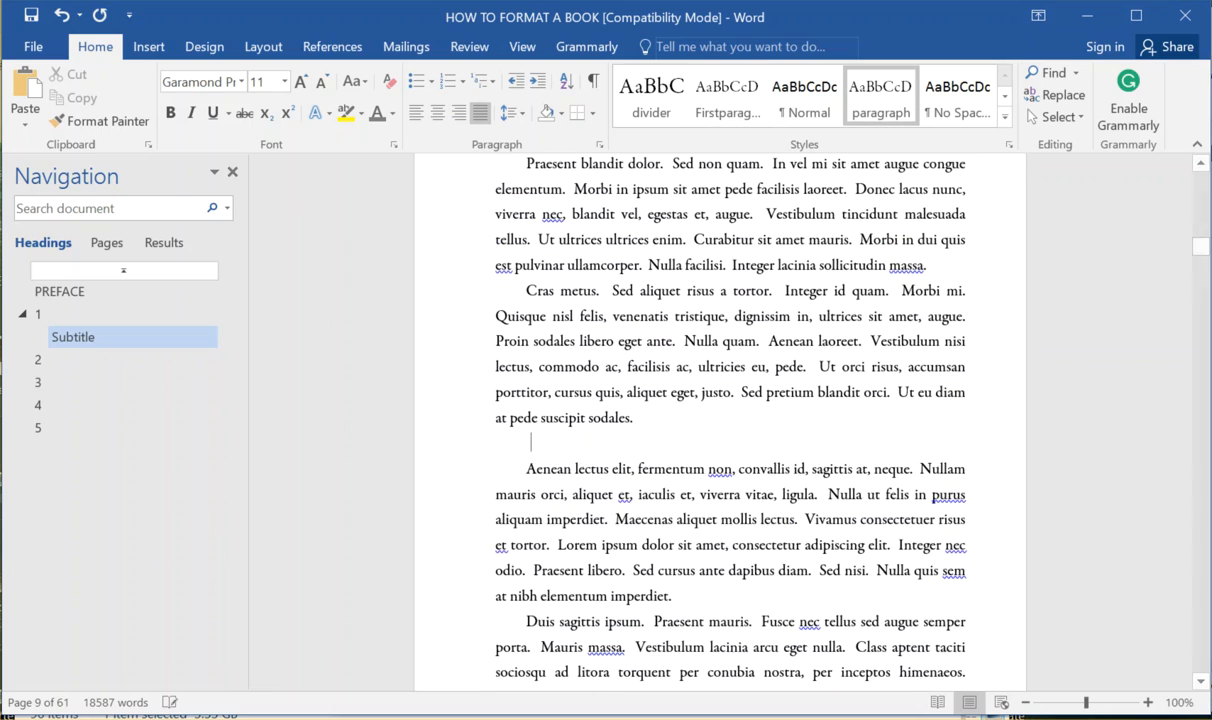
pyautogui.press('Return')
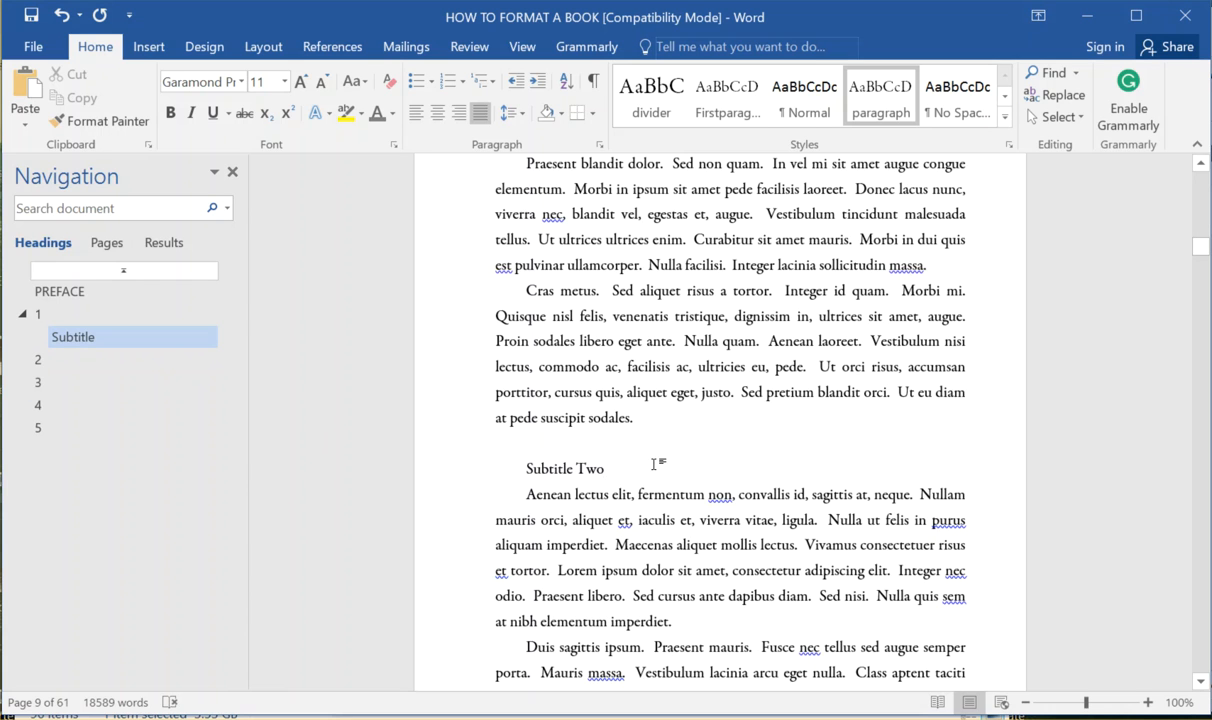
# Apply the Heading 2 style to the Subtitle Two line.
pyautogui.moveTo(657, 462); pyautogui.dragTo(492, 472)
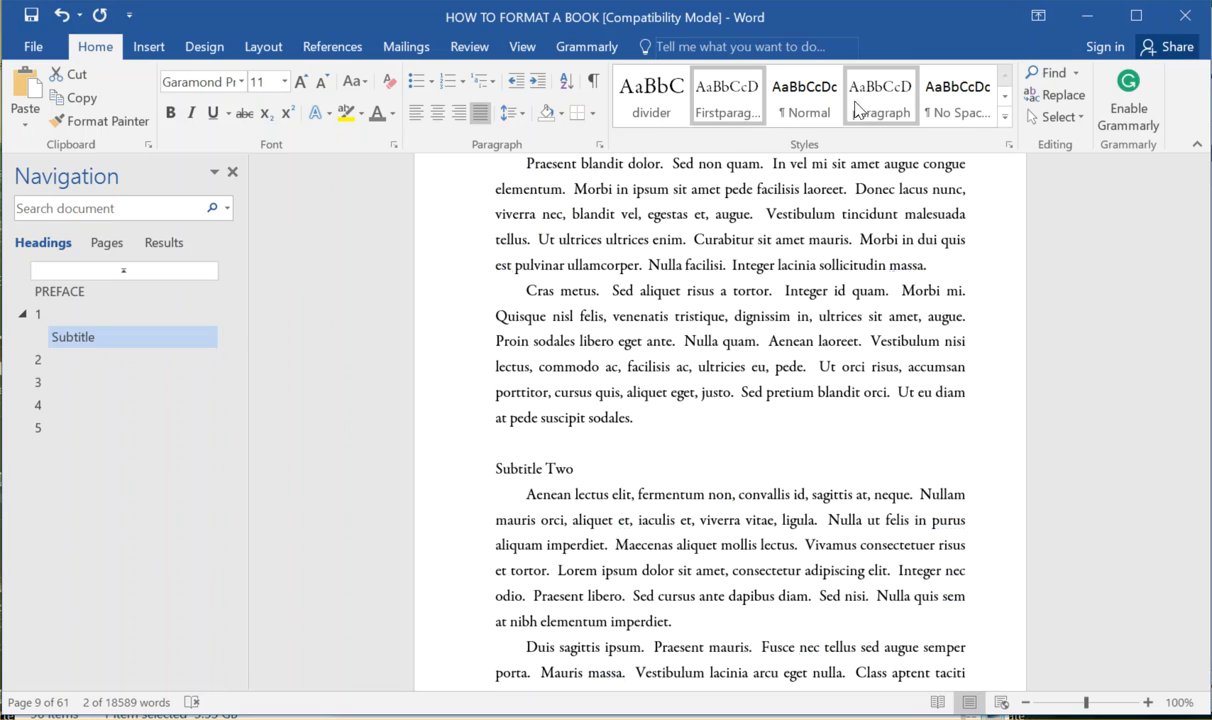
pyautogui.click(1005, 116)
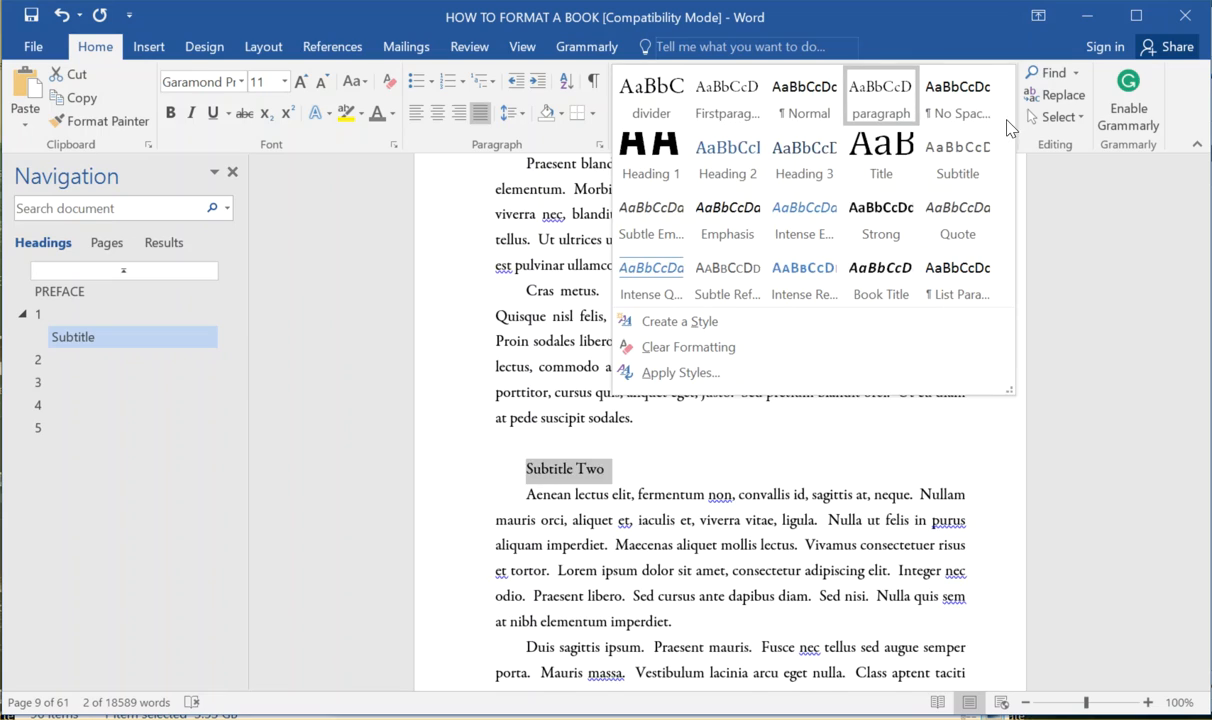
pyautogui.click(722, 162)
# Update the Heading 2 style to match the formatting of the Subtitle line under chapter 1.
pyautogui.scroll(3, 632, 420)
pyautogui.scroll(15, 632, 420)
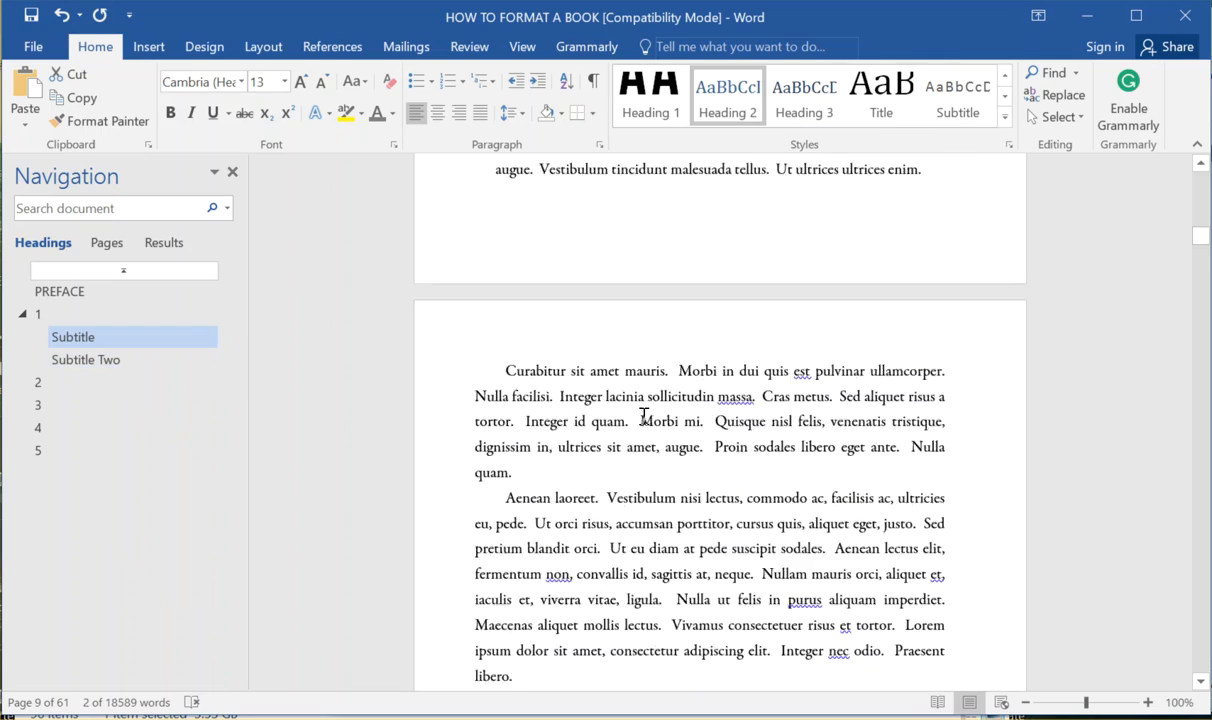
pyautogui.scroll(2, 655, 420)
pyautogui.scroll(-1, 737, 390)
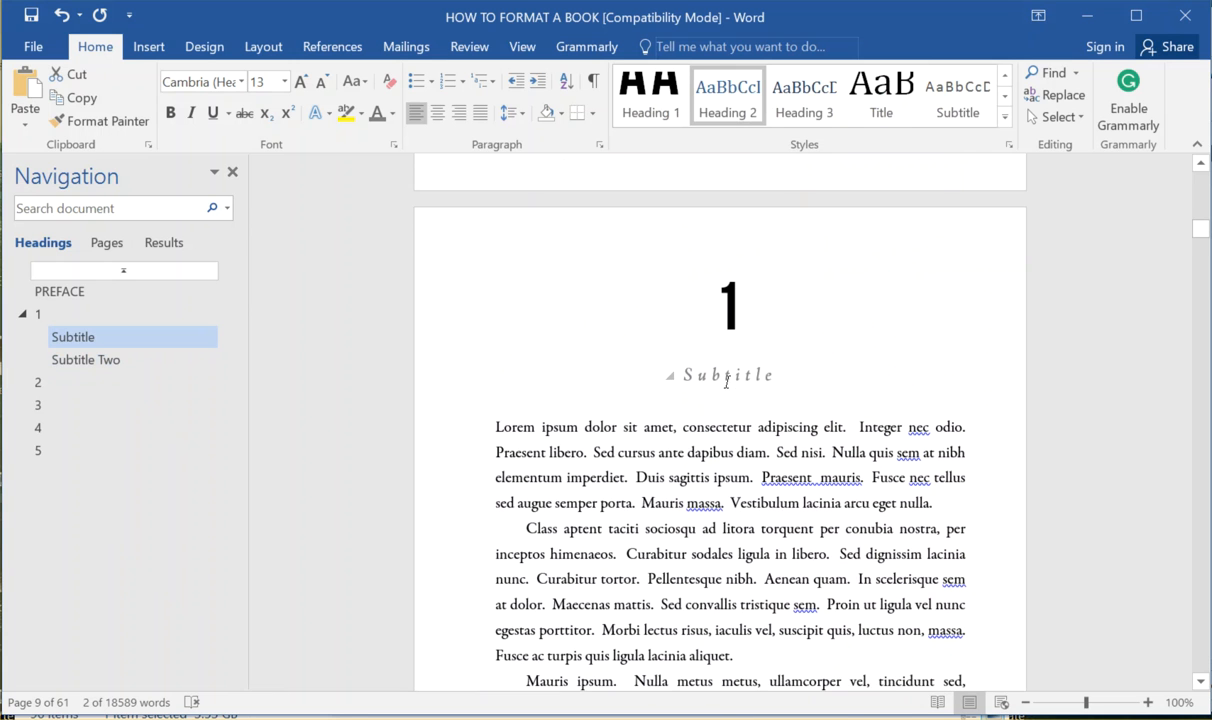
pyautogui.moveTo(776, 374); pyautogui.dragTo(671, 373)
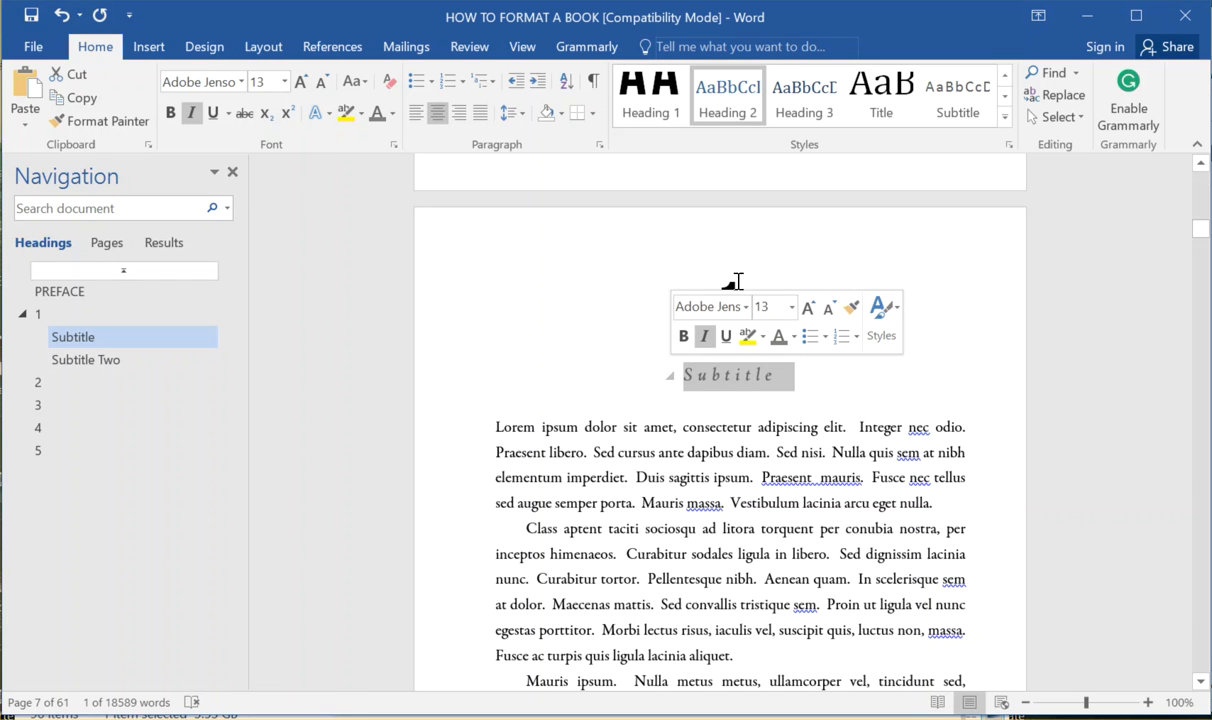
pyautogui.rightClick(730, 94)
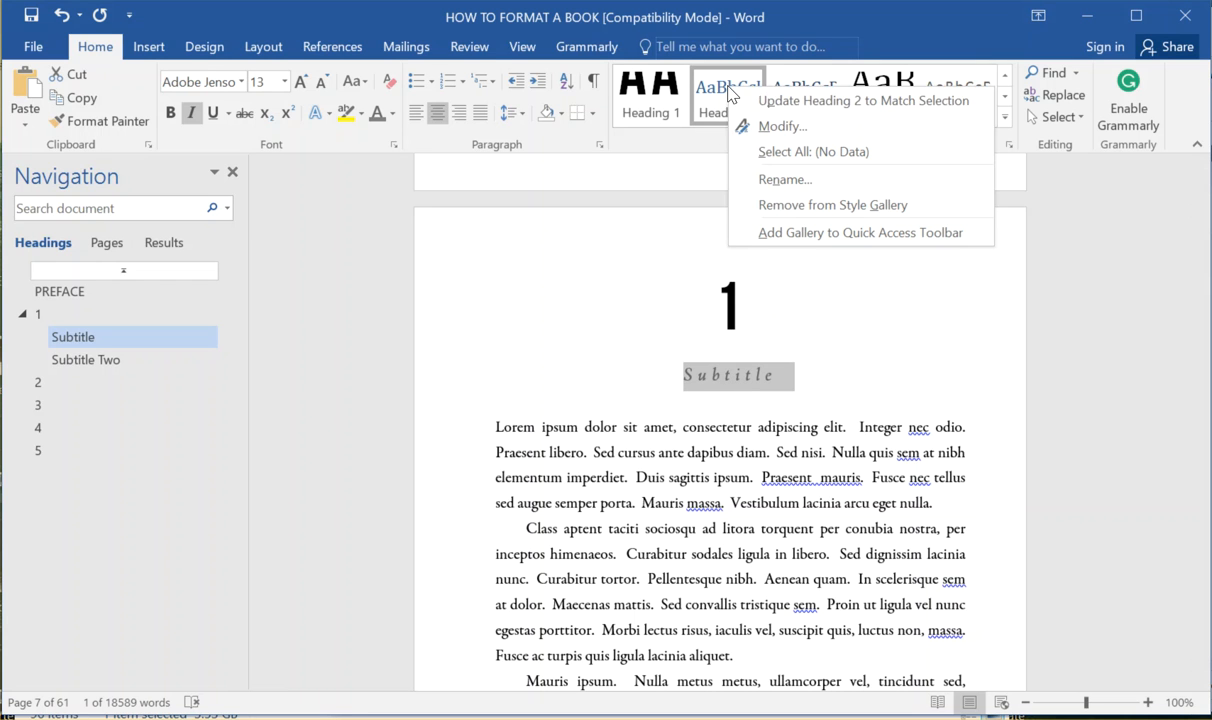
pyautogui.click(846, 101)
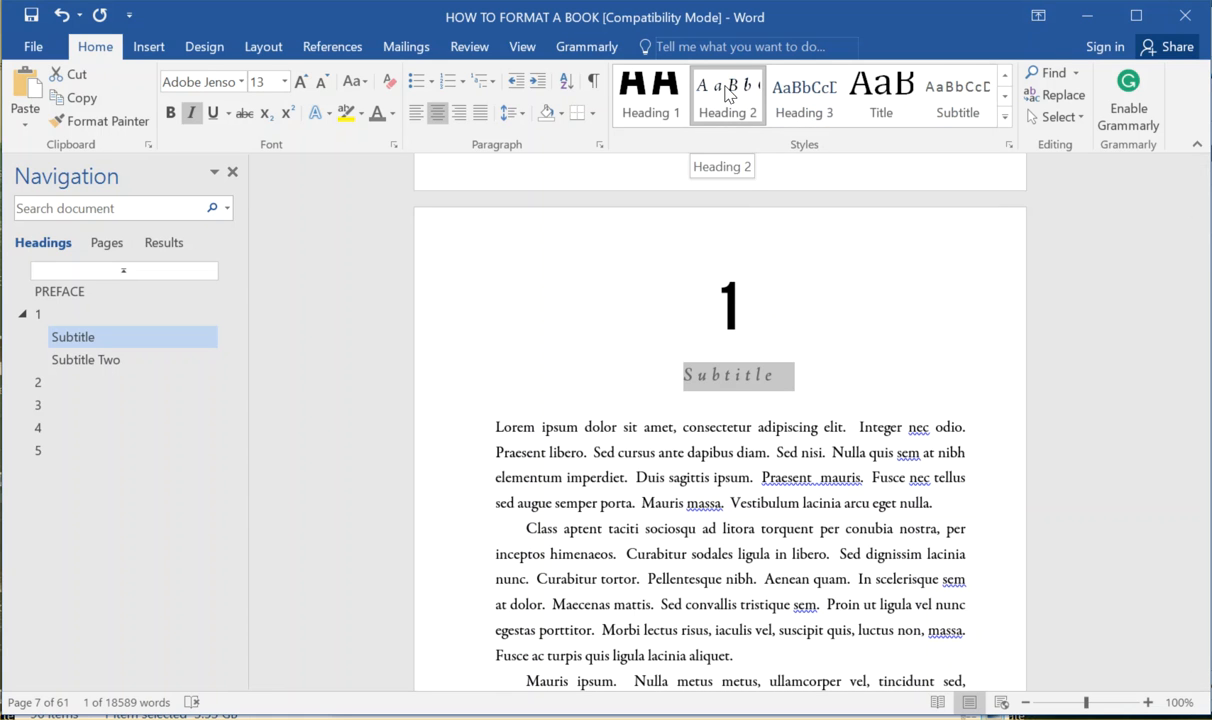
# Check the Subtitle Two heading's formatting against the chapter 1 opening pages.
pyautogui.scroll(-15, 766, 380)
pyautogui.scroll(-12, 767, 440)
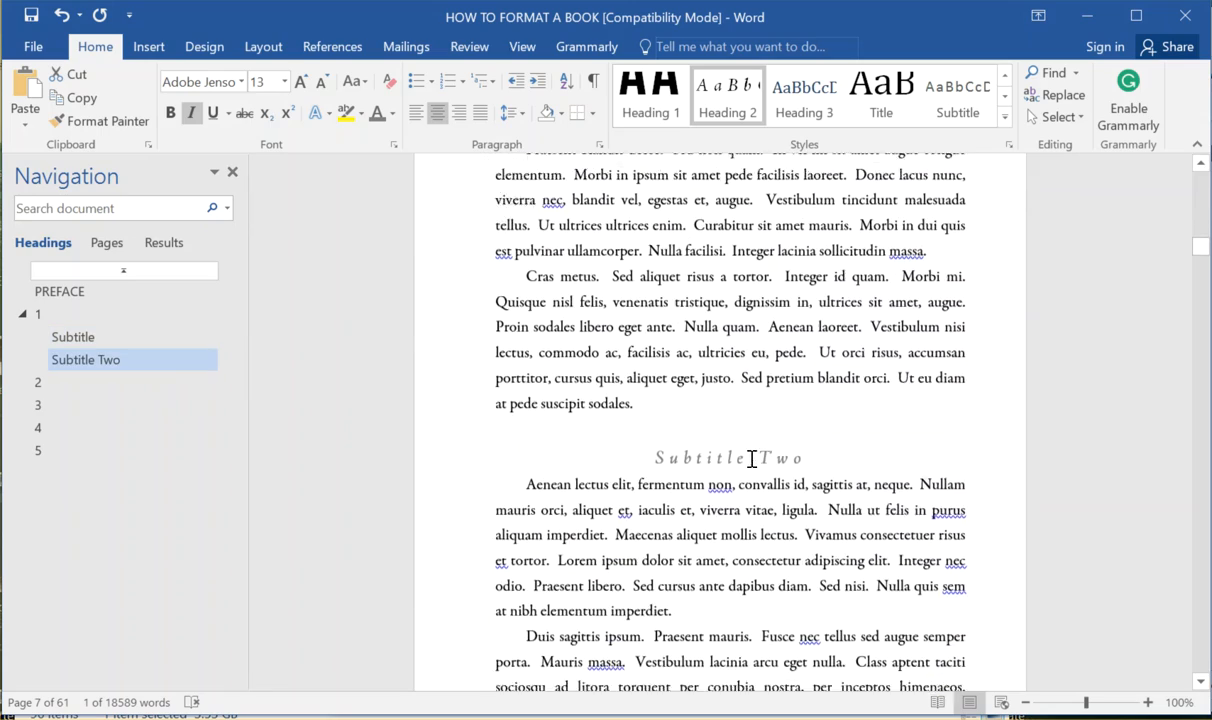
pyautogui.scroll(1, 752, 459)
pyautogui.click(828, 475)
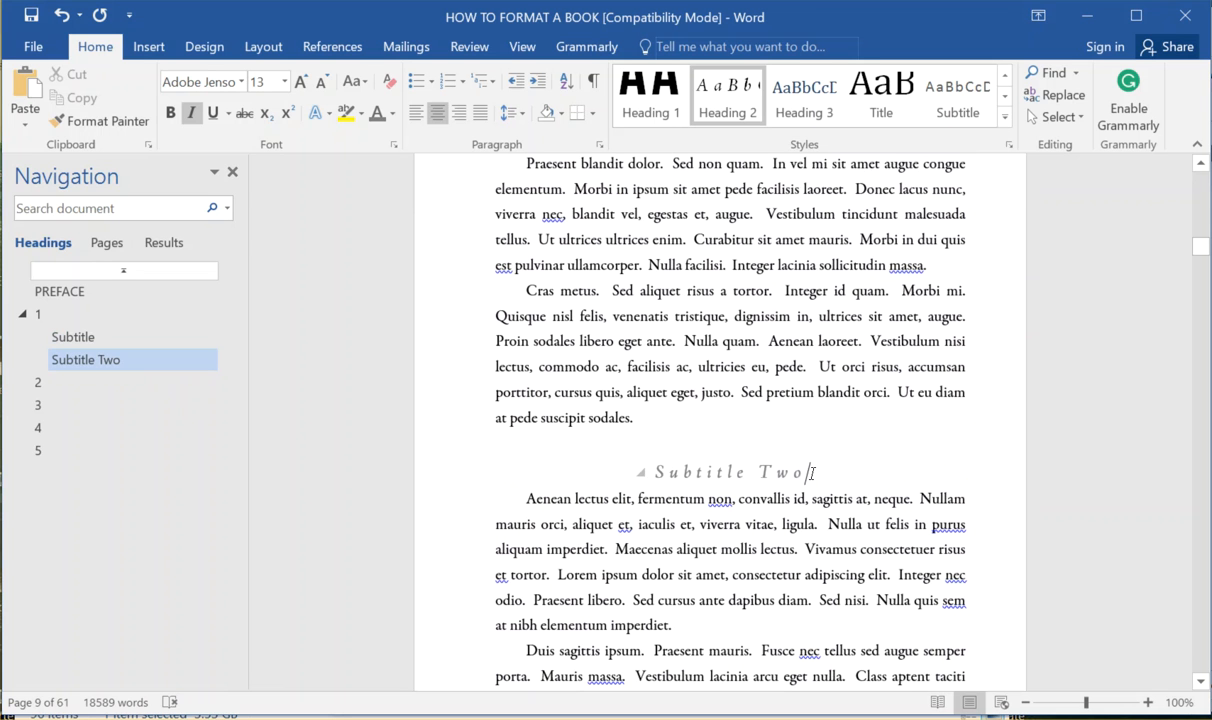
pyautogui.scroll(15, 812, 473)
pyautogui.scroll(6, 748, 424)
pyautogui.scroll(-4, 740, 408)
pyautogui.scroll(-15, 730, 430)
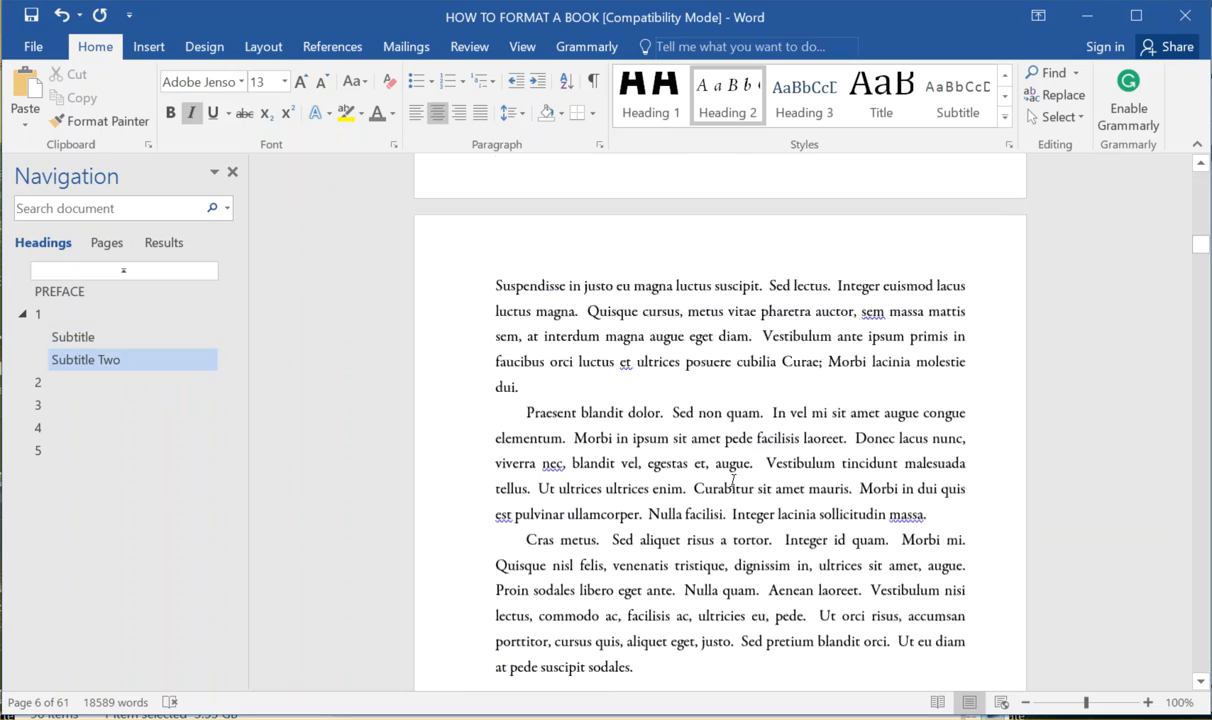
pyautogui.scroll(-8, 733, 481)
pyautogui.scroll(2, 733, 336)
# Remove the italics from the Subtitle Two heading and set its character spacing to expanded by 1.4 pt.
pyautogui.tripleClick(730, 400)
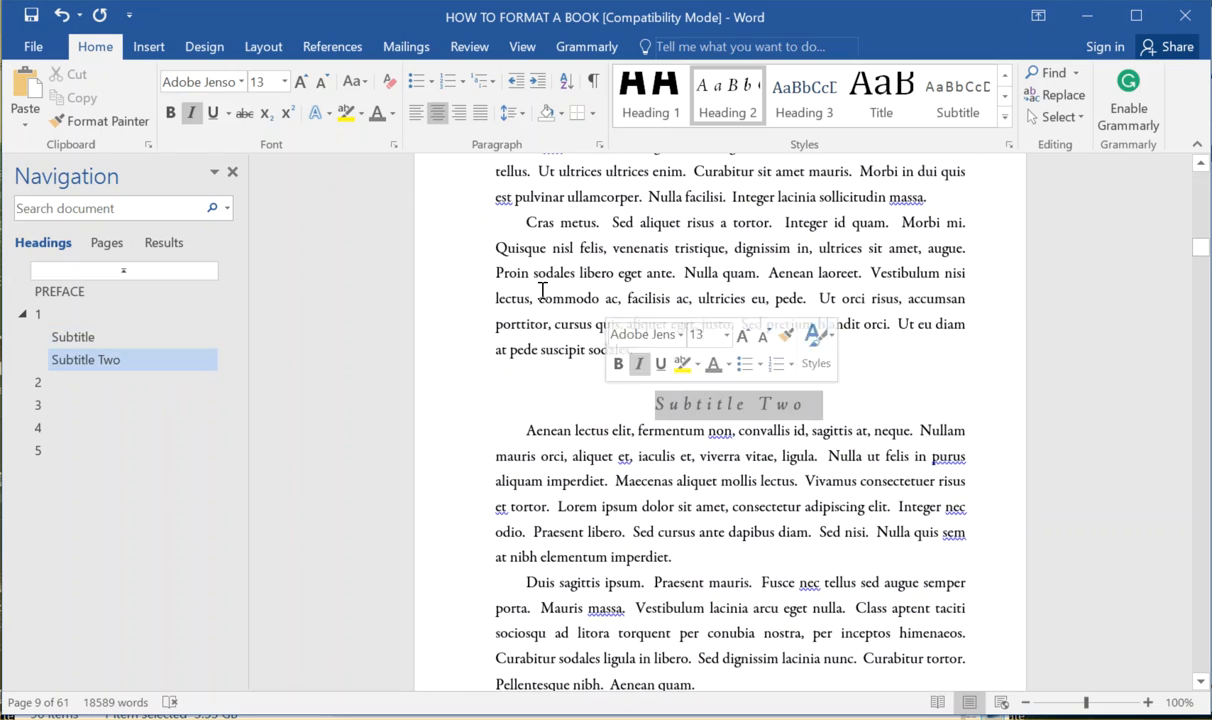
pyautogui.click(191, 112)
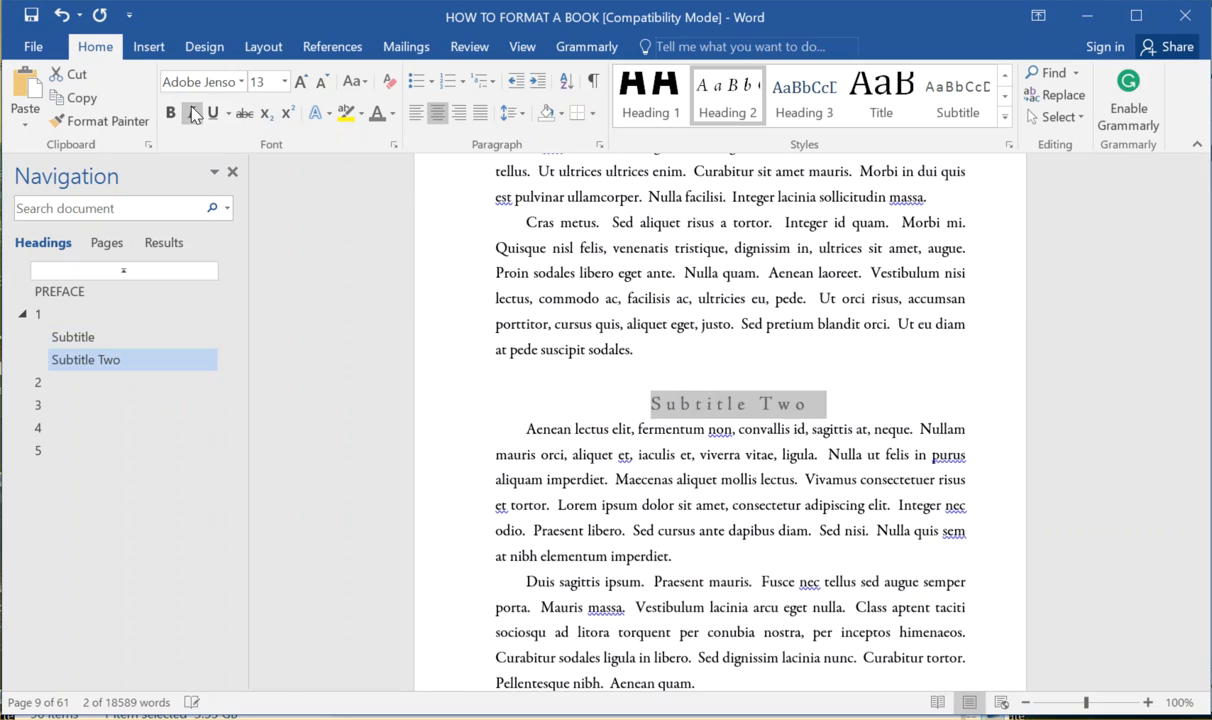
pyautogui.click(395, 145)
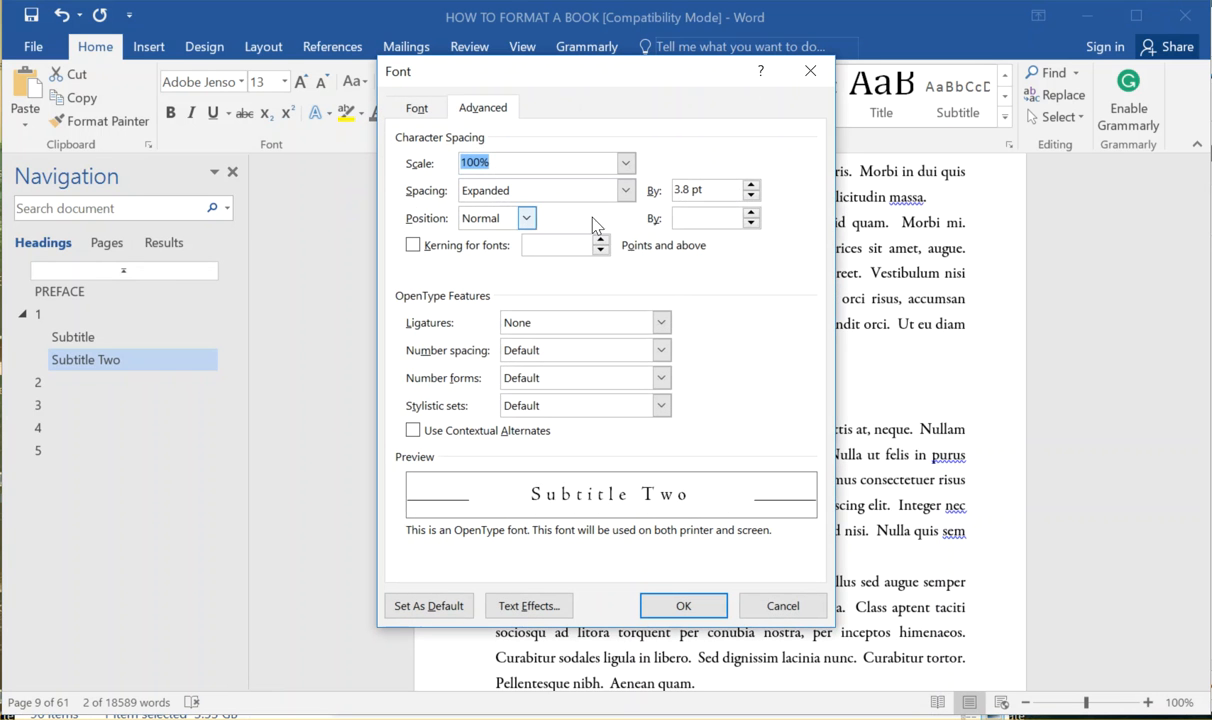
pyautogui.click(596, 189)
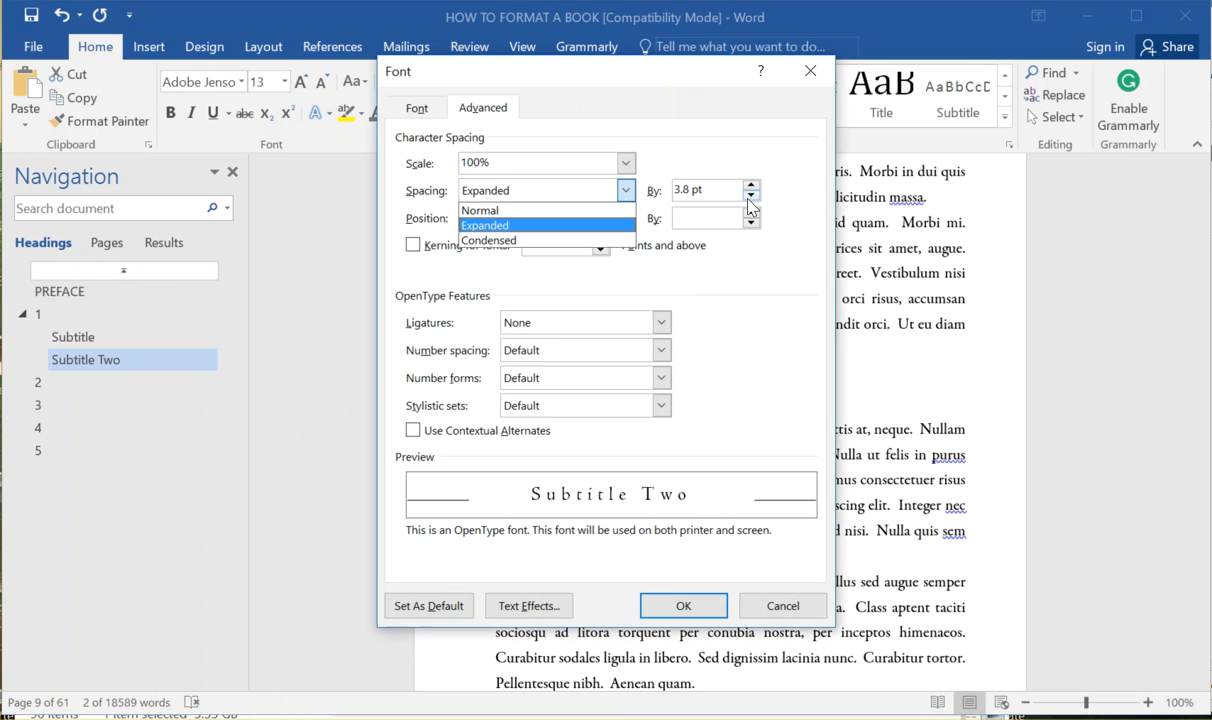
pyautogui.click(749, 198)
pyautogui.click(749, 198)
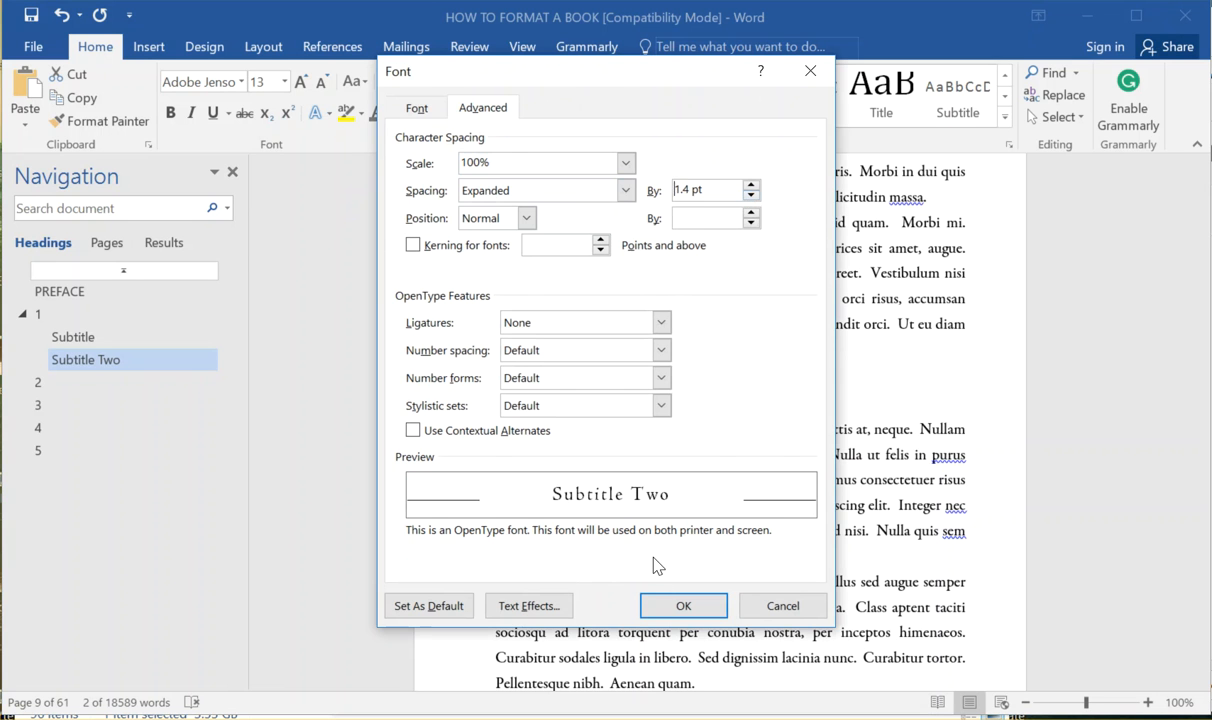
pyautogui.click(688, 602)
# Change the Subtitle Two heading to uppercase and set its font to Open Sans.
pyautogui.click(354, 81)
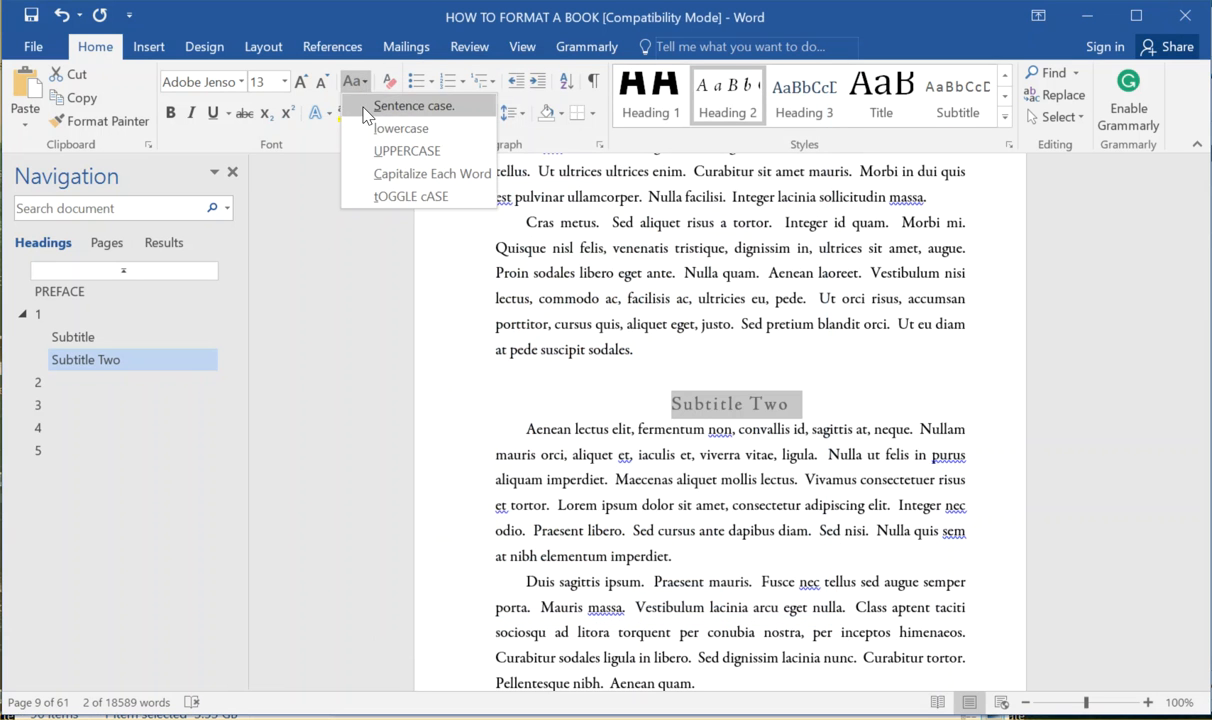
pyautogui.click(380, 152)
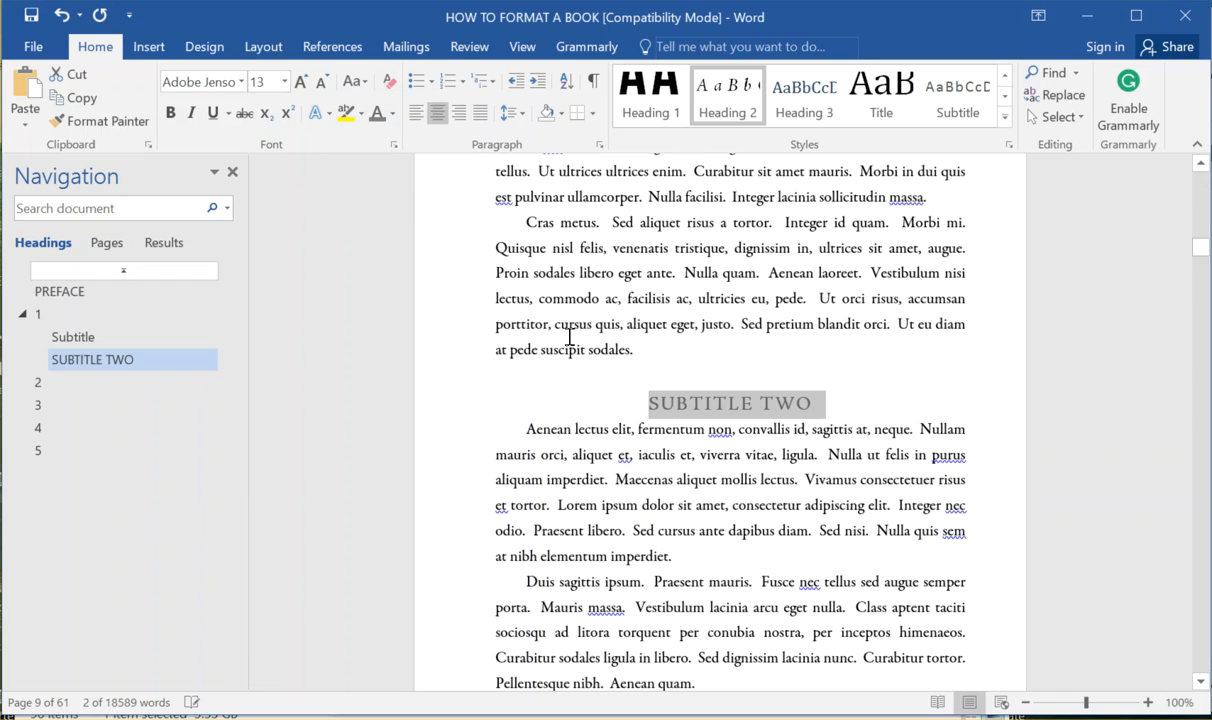
pyautogui.click(202, 79)
pyautogui.write('Open S')
pyautogui.press('Return')
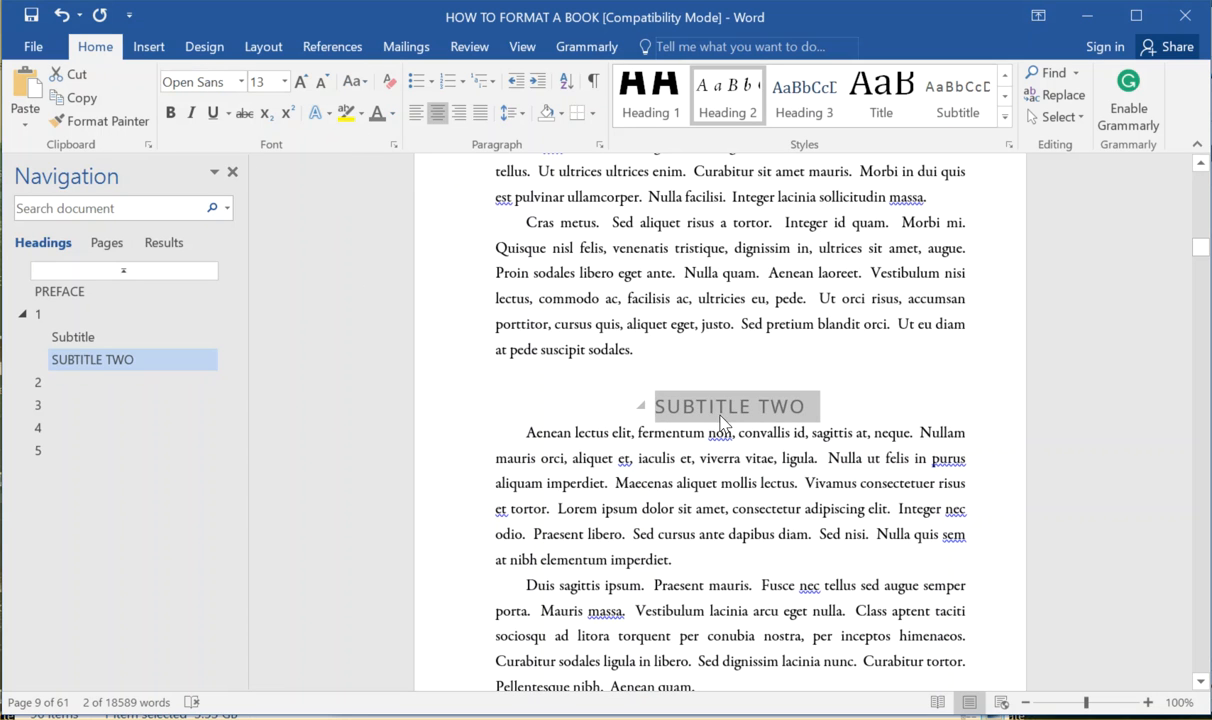
# Set the font size of the SUBTITLE TWO heading to 10.
pyautogui.moveTo(887, 414); pyautogui.dragTo(636, 406)
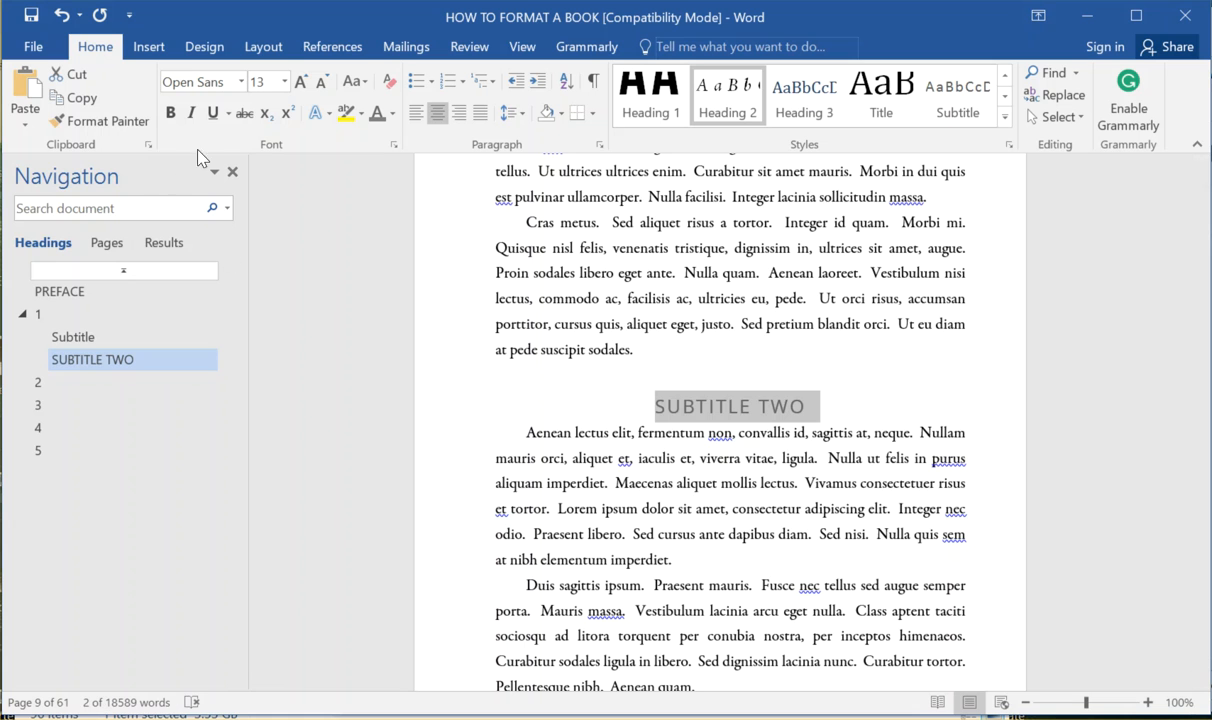
pyautogui.click(285, 90)
pyautogui.click(258, 143)
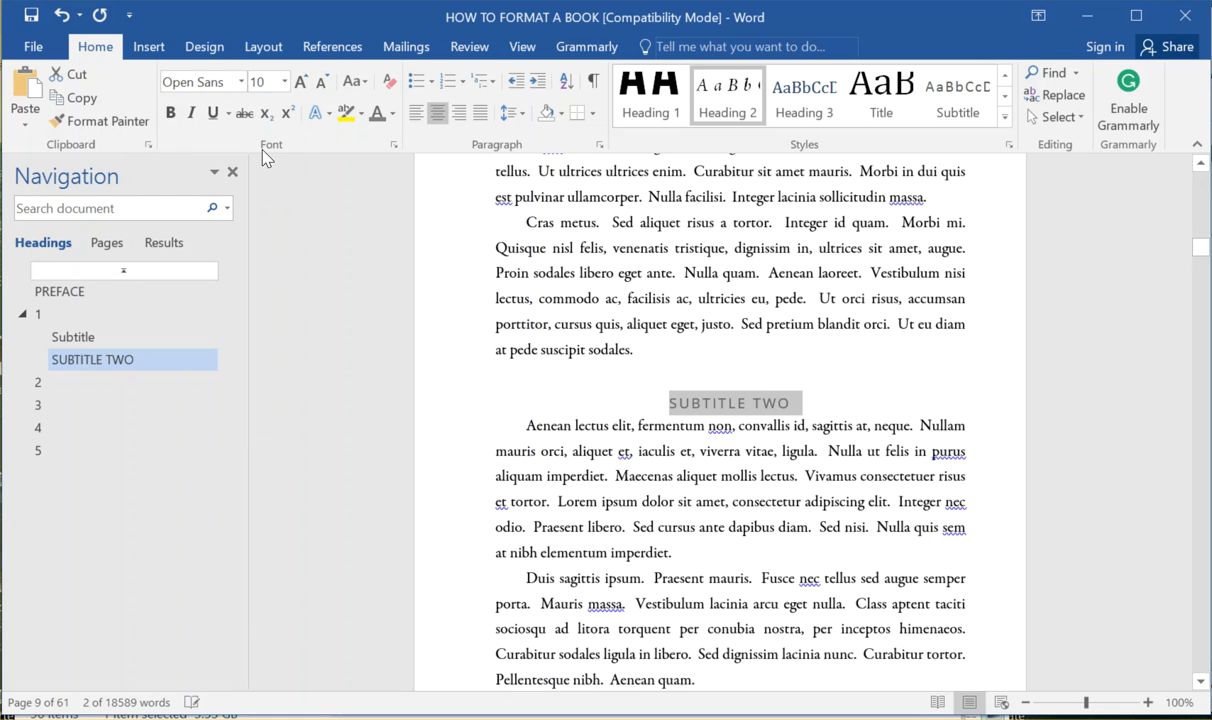
pyautogui.click(678, 410)
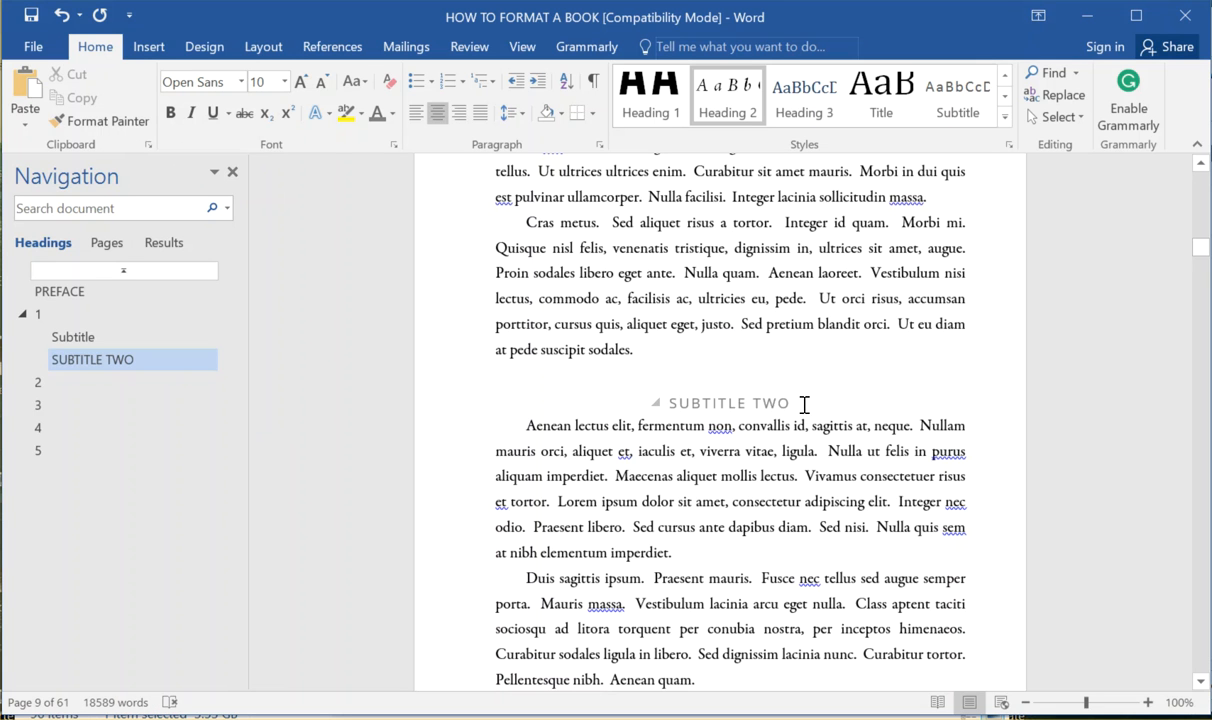
# Set the paragraph spacing after the SUBTITLE TWO heading to 18 pt.
pyautogui.scroll(3, 804, 404)
pyautogui.scroll(-2, 665, 480)
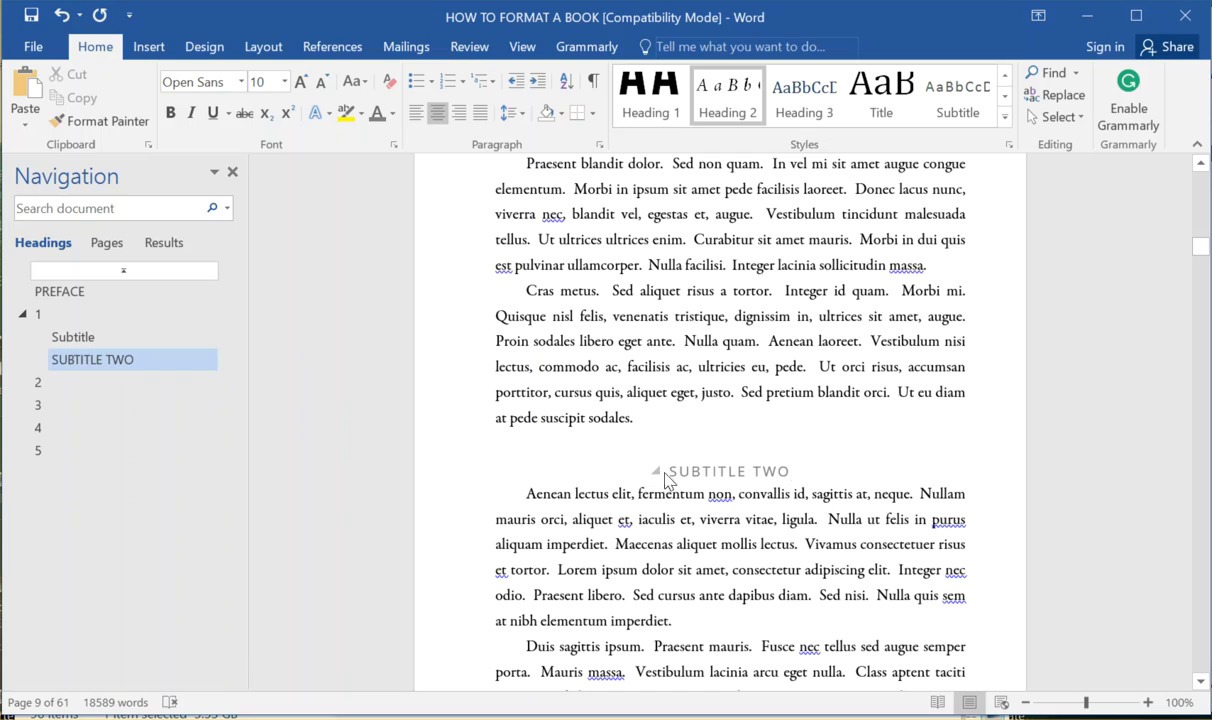
pyautogui.scroll(12, 700, 420)
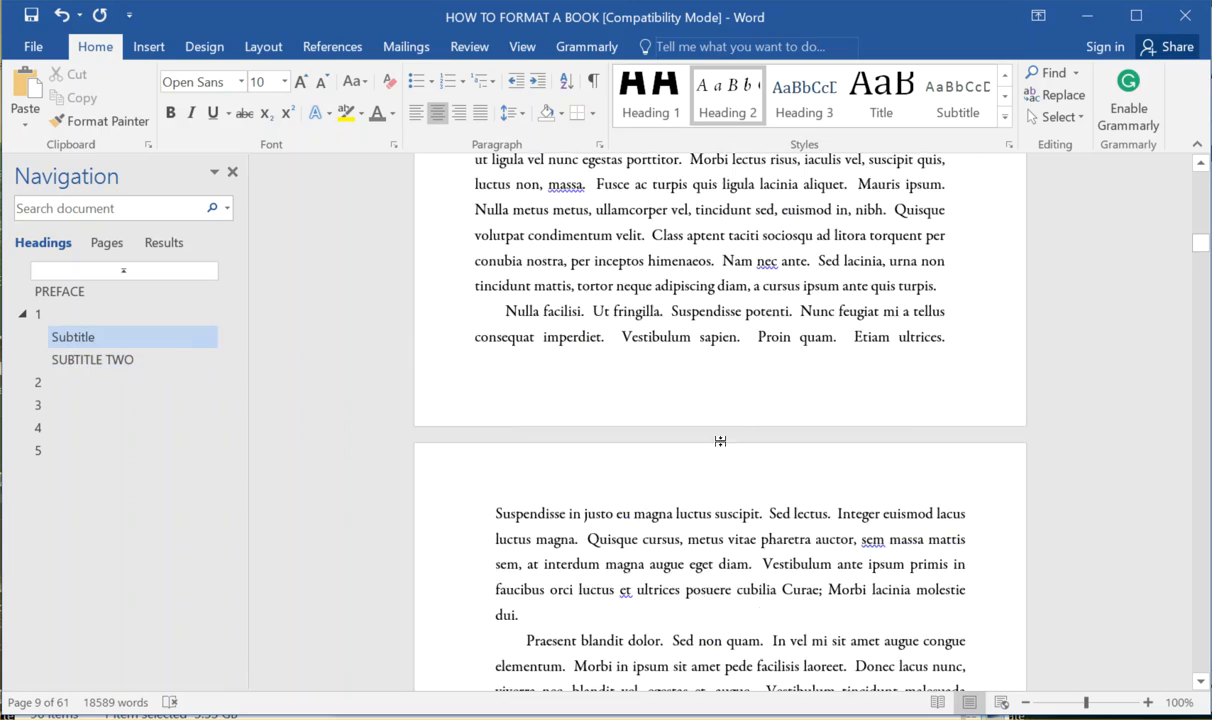
pyautogui.scroll(-6, 634, 405)
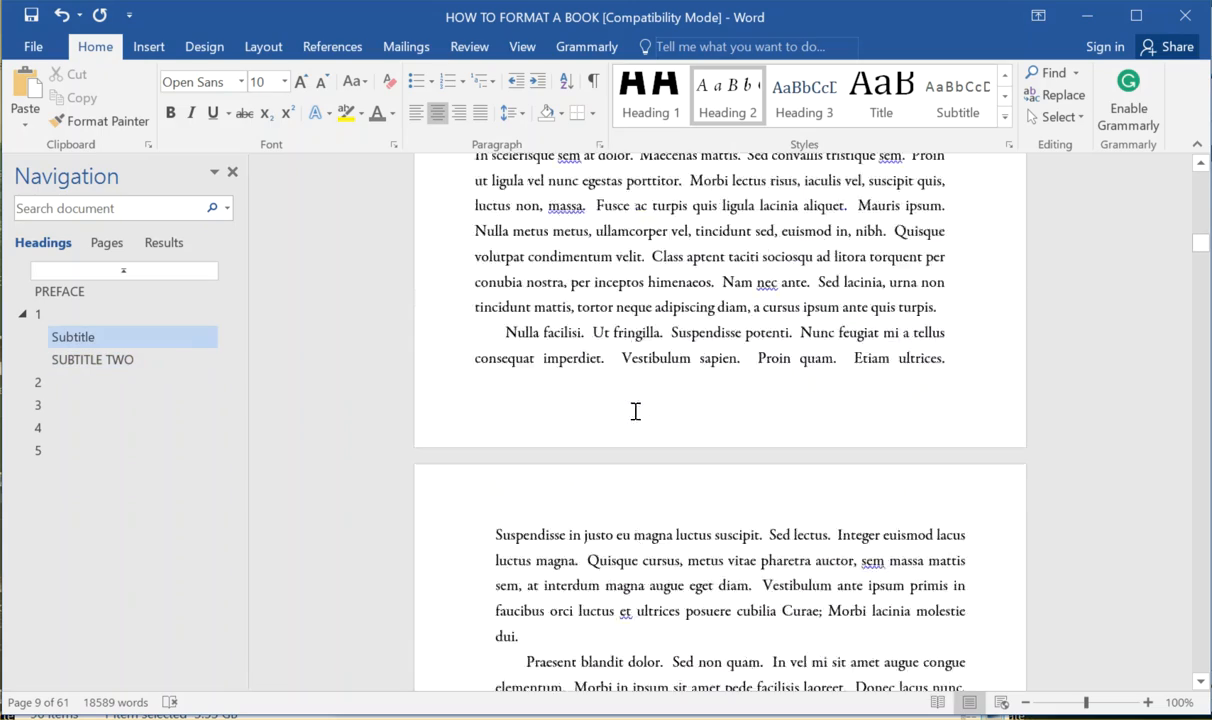
pyautogui.scroll(-4, 698, 503)
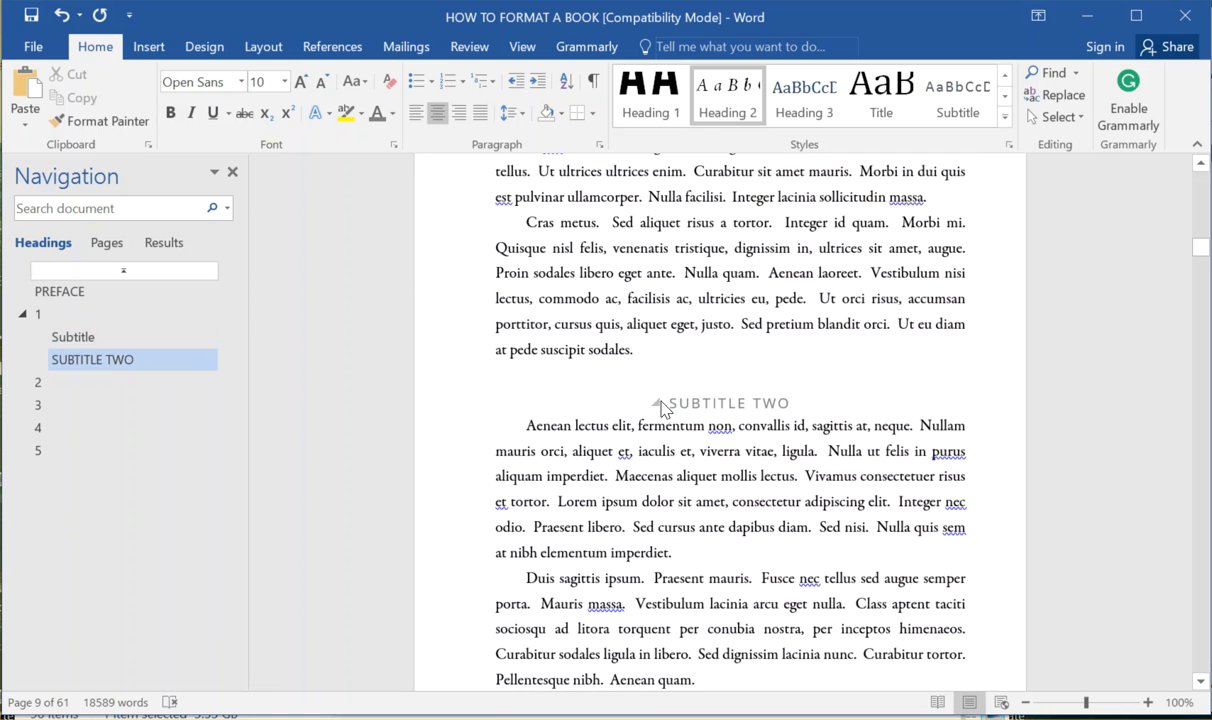
pyautogui.moveTo(801, 404); pyautogui.dragTo(648, 402)
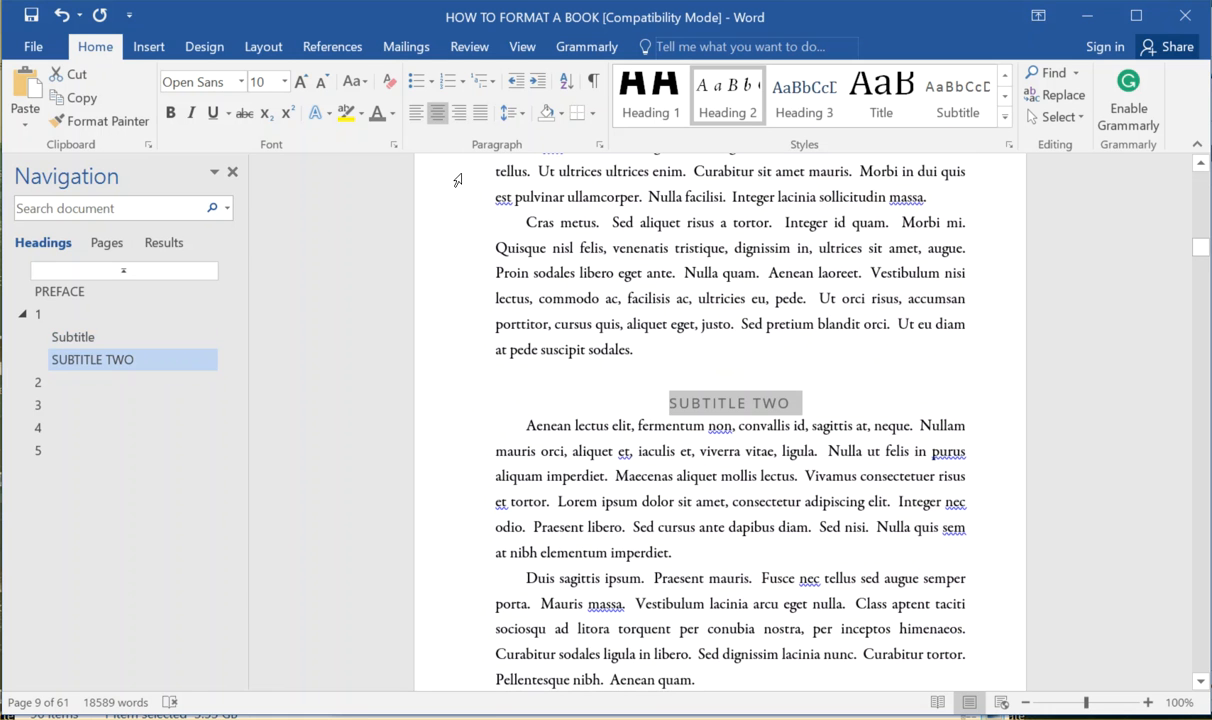
pyautogui.click(517, 116)
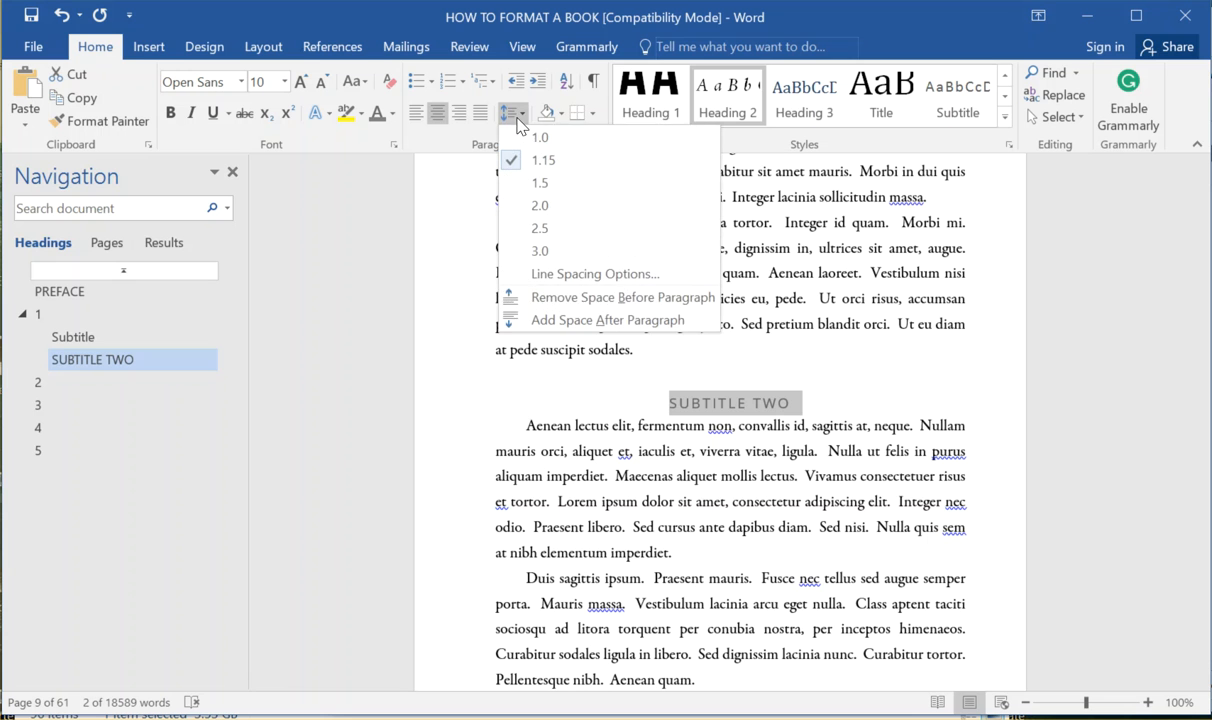
pyautogui.click(577, 280)
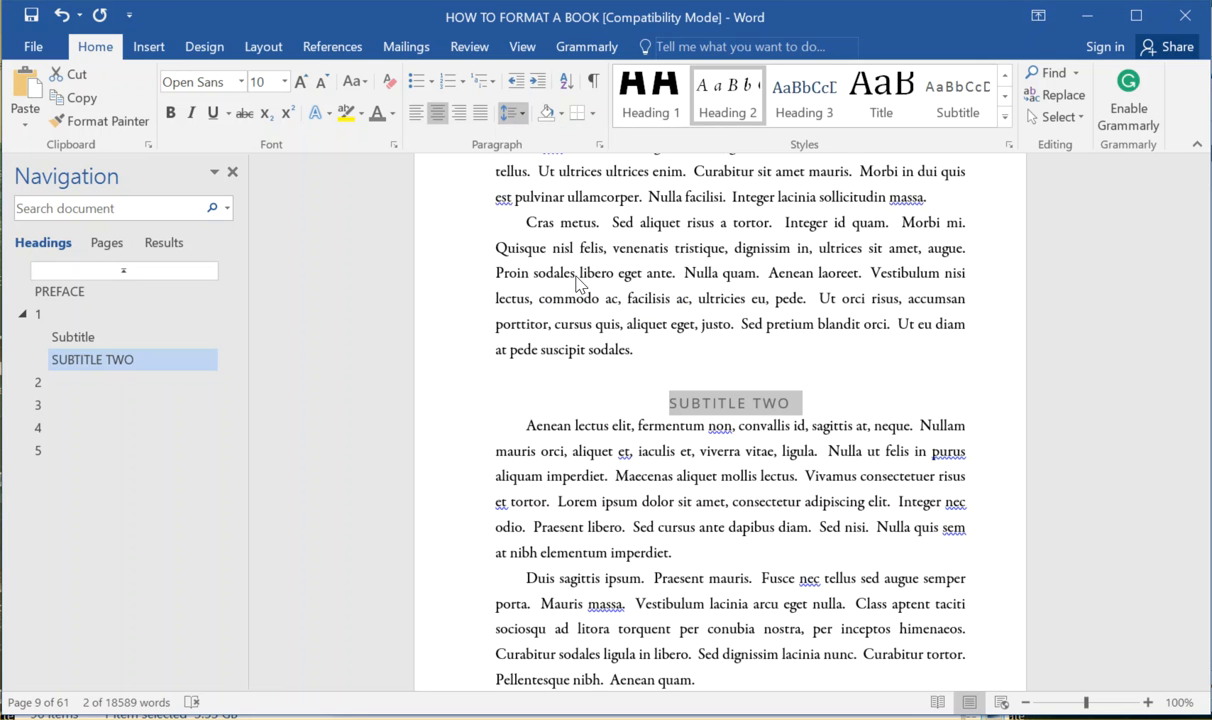
pyautogui.click(538, 396)
pyautogui.click(538, 396)
pyautogui.click(538, 396)
pyautogui.click(675, 620)
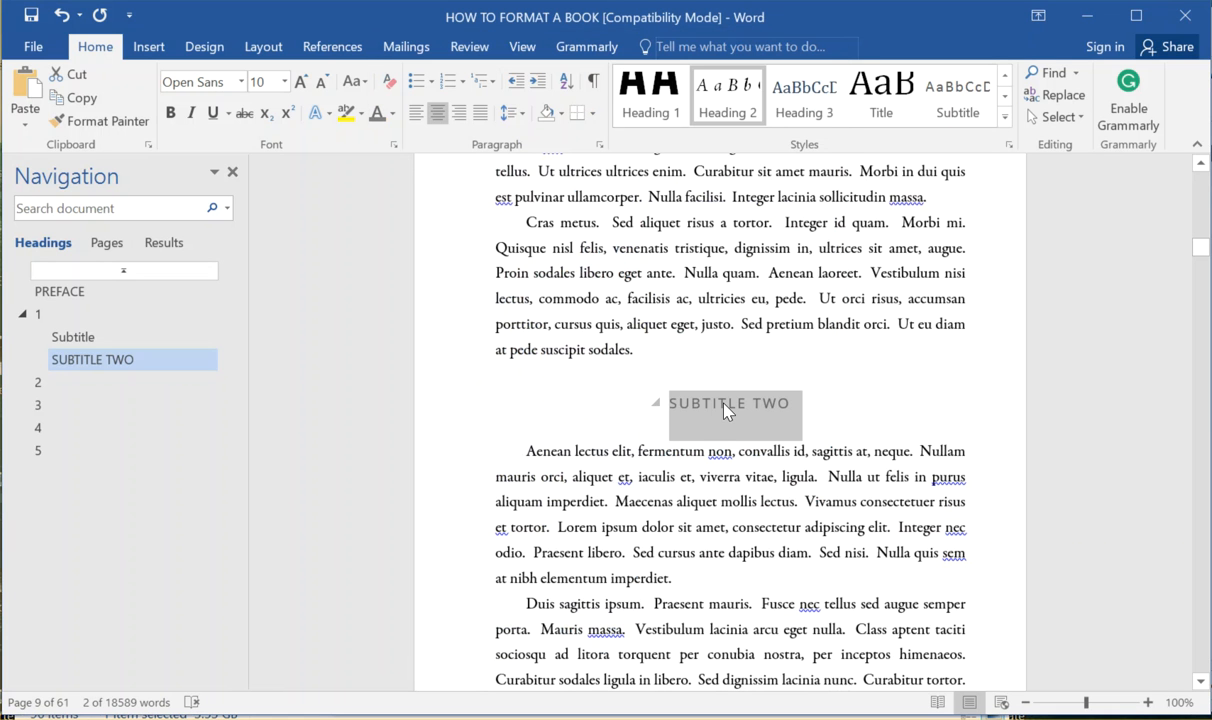
# Apply the custom first-paragraph style to the paragraph directly below the SUBTITLE TWO heading.
pyautogui.click(673, 552)
pyautogui.moveTo(698, 576); pyautogui.dragTo(511, 459)
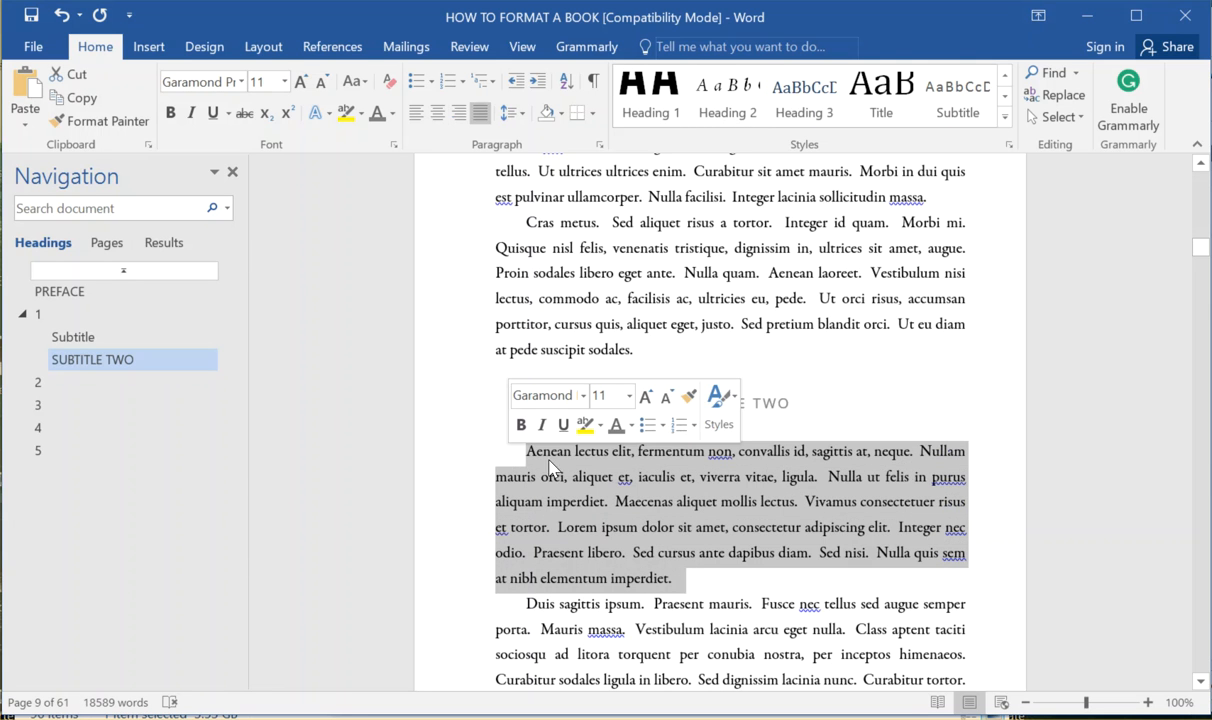
pyautogui.click(1005, 117)
pyautogui.click(714, 115)
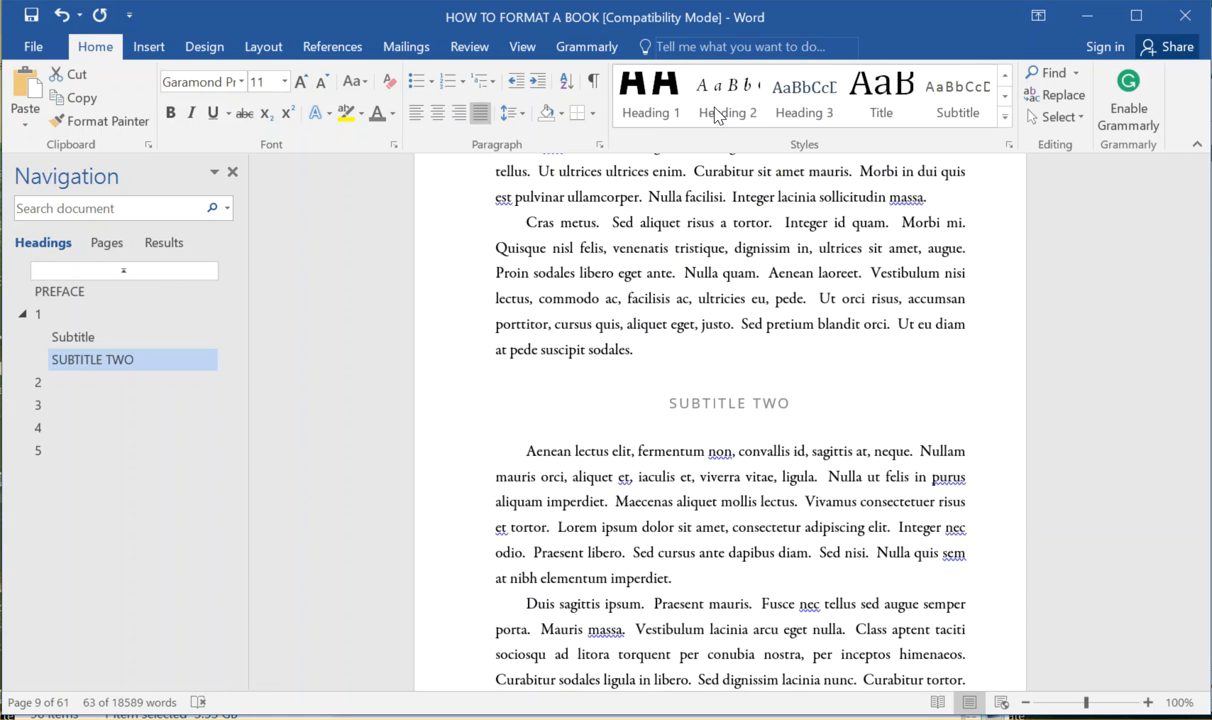
pyautogui.click(517, 476)
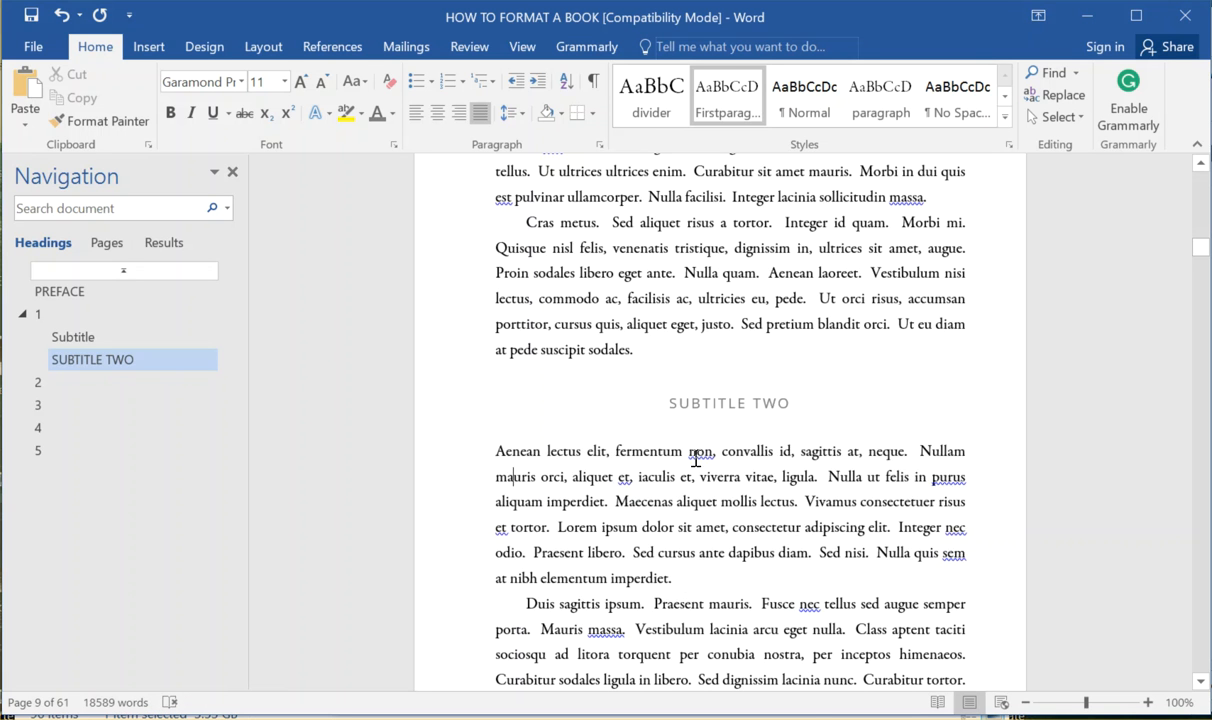
pyautogui.scroll(1, 720, 411)
pyautogui.scroll(-1, 703, 460)
# Set the paragraph spacing before the SUBTITLE TWO heading to 18 pt.
pyautogui.click(693, 408)
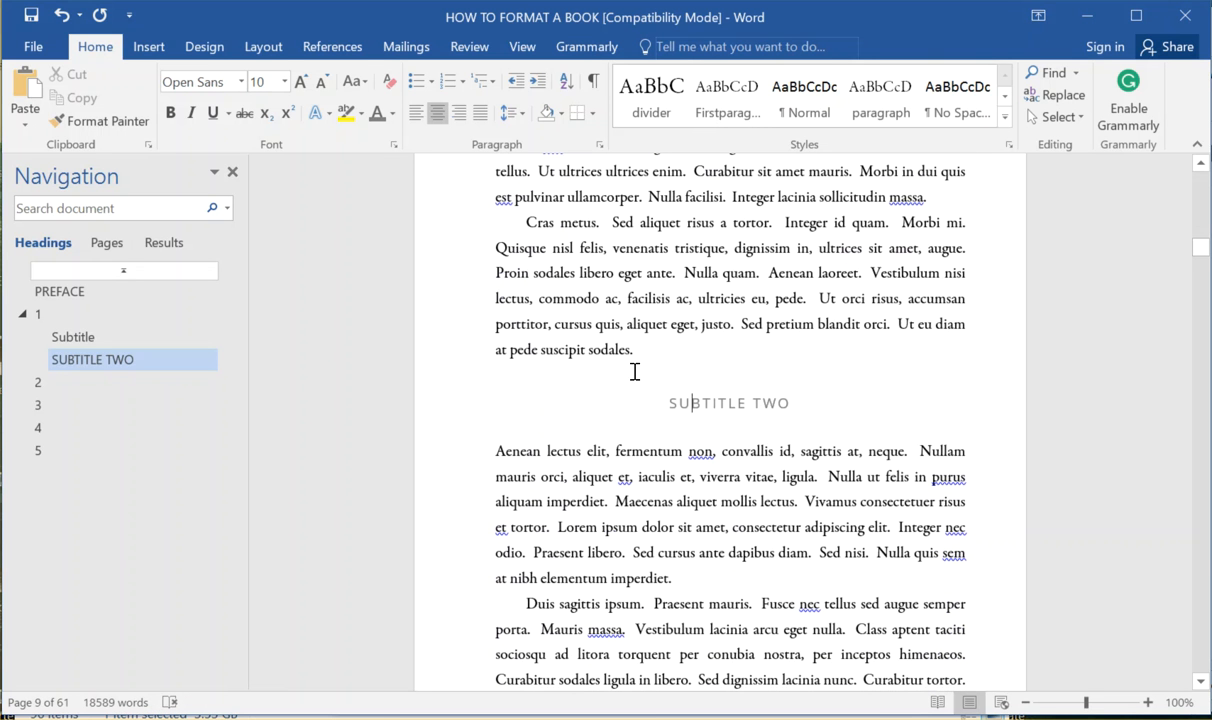
pyautogui.moveTo(817, 407); pyautogui.dragTo(633, 408)
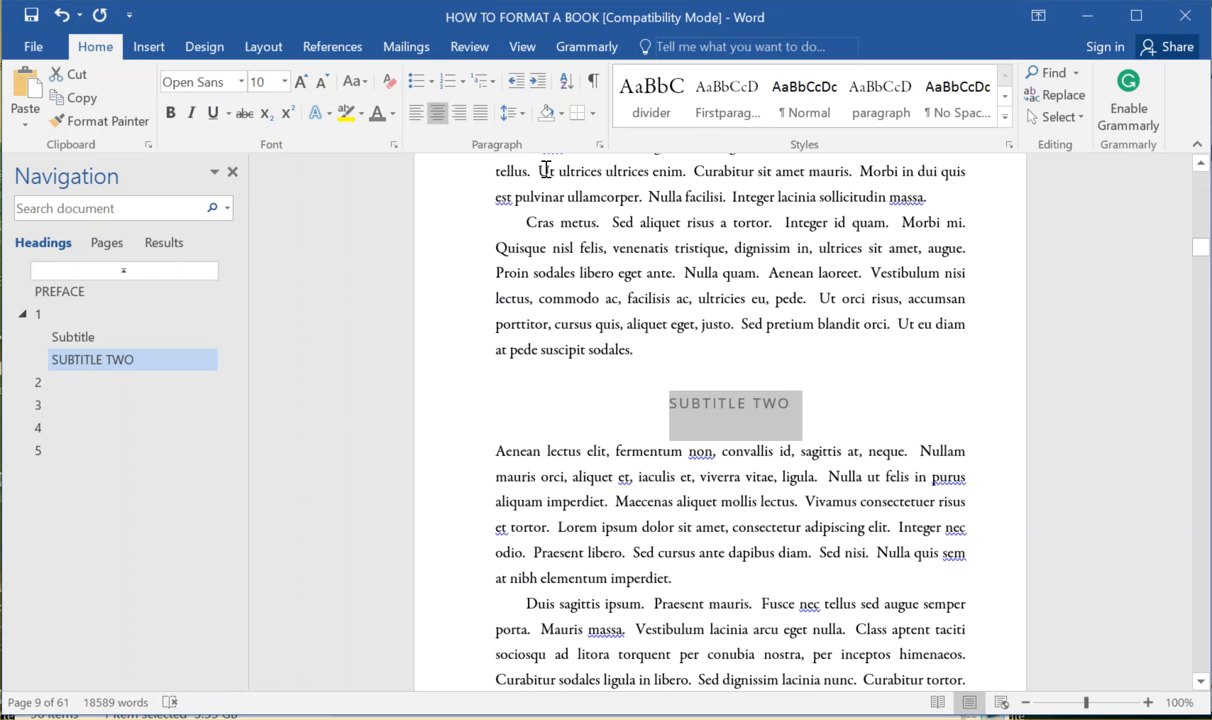
pyautogui.click(517, 114)
pyautogui.click(560, 273)
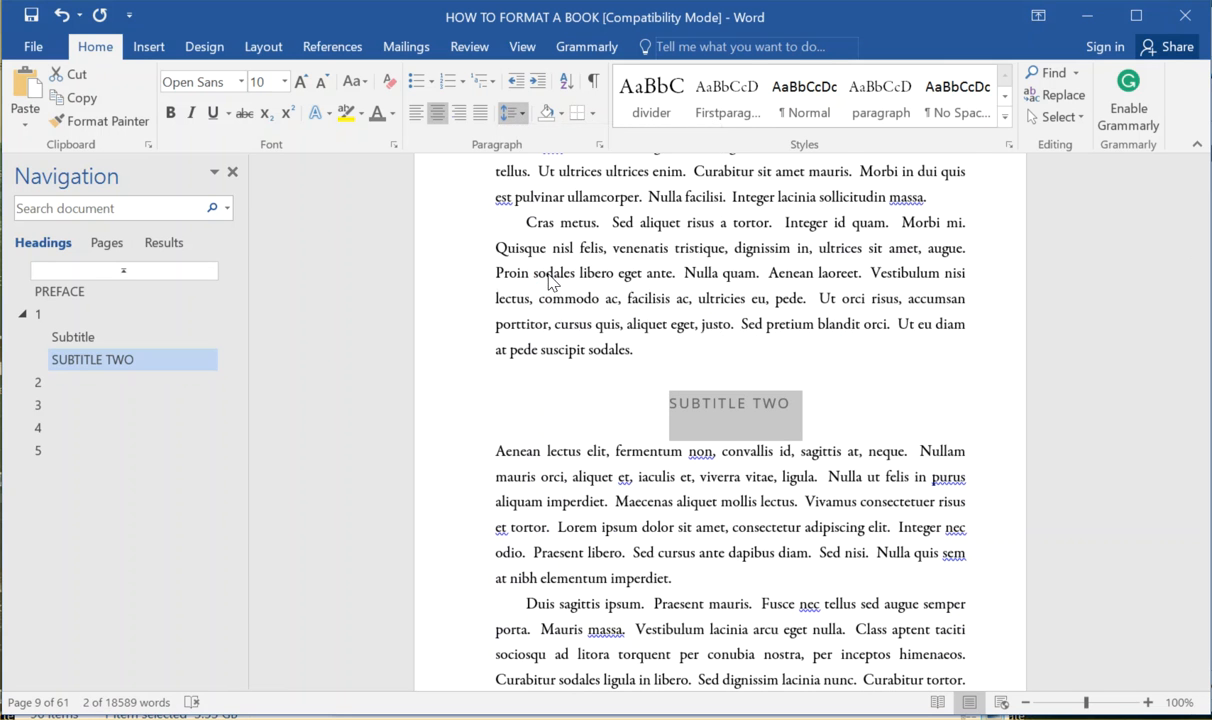
pyautogui.doubleClick(491, 373)
pyautogui.write('18')
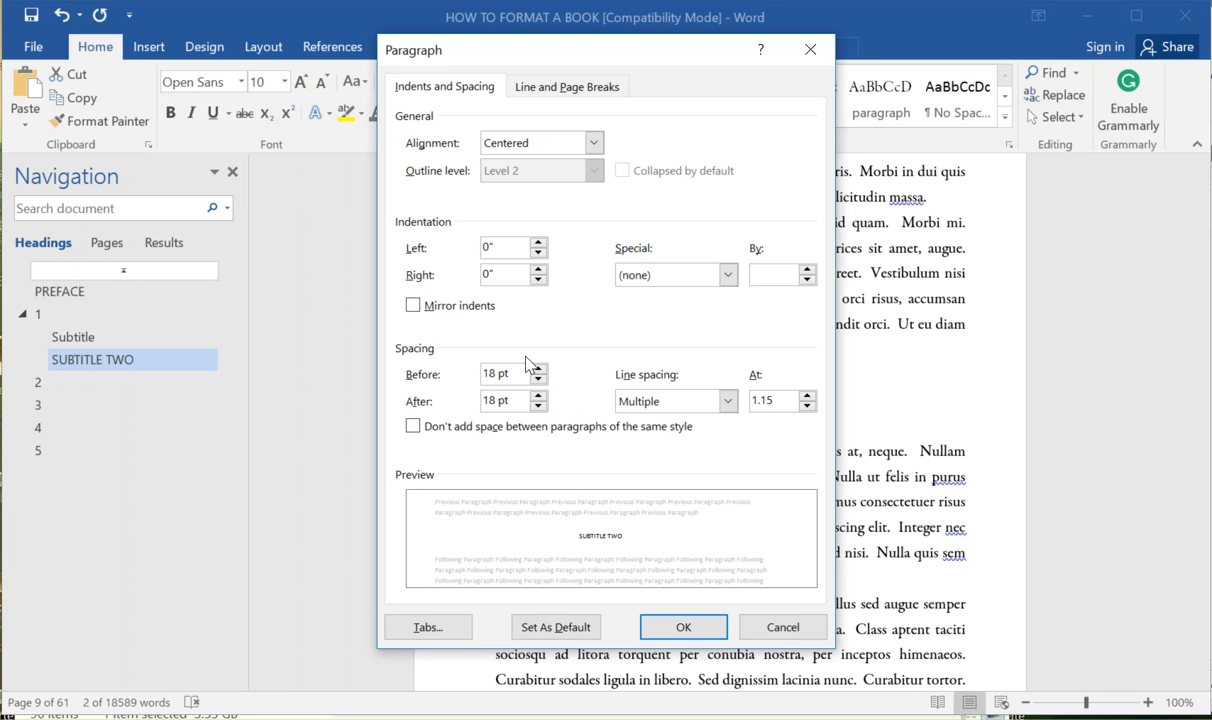
pyautogui.click(709, 630)
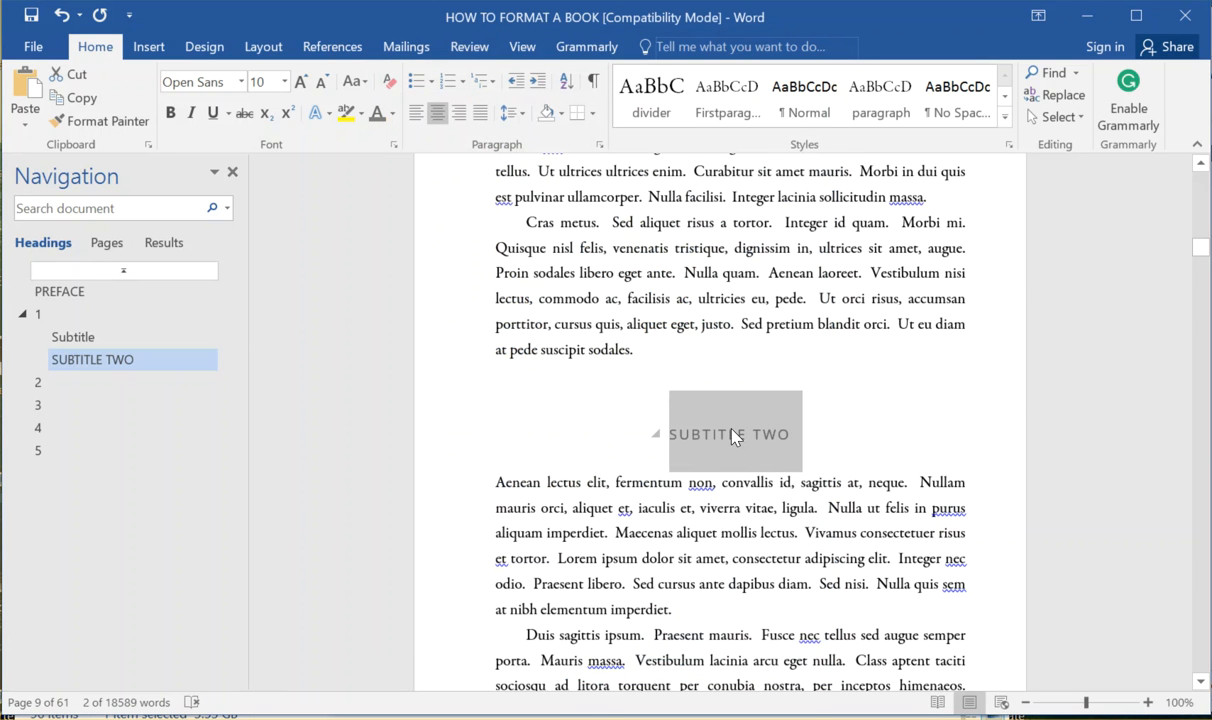
# Try to create a new style named Subheading from the SUBTITLE TWO heading's formatting.
pyautogui.rightClick(729, 441)
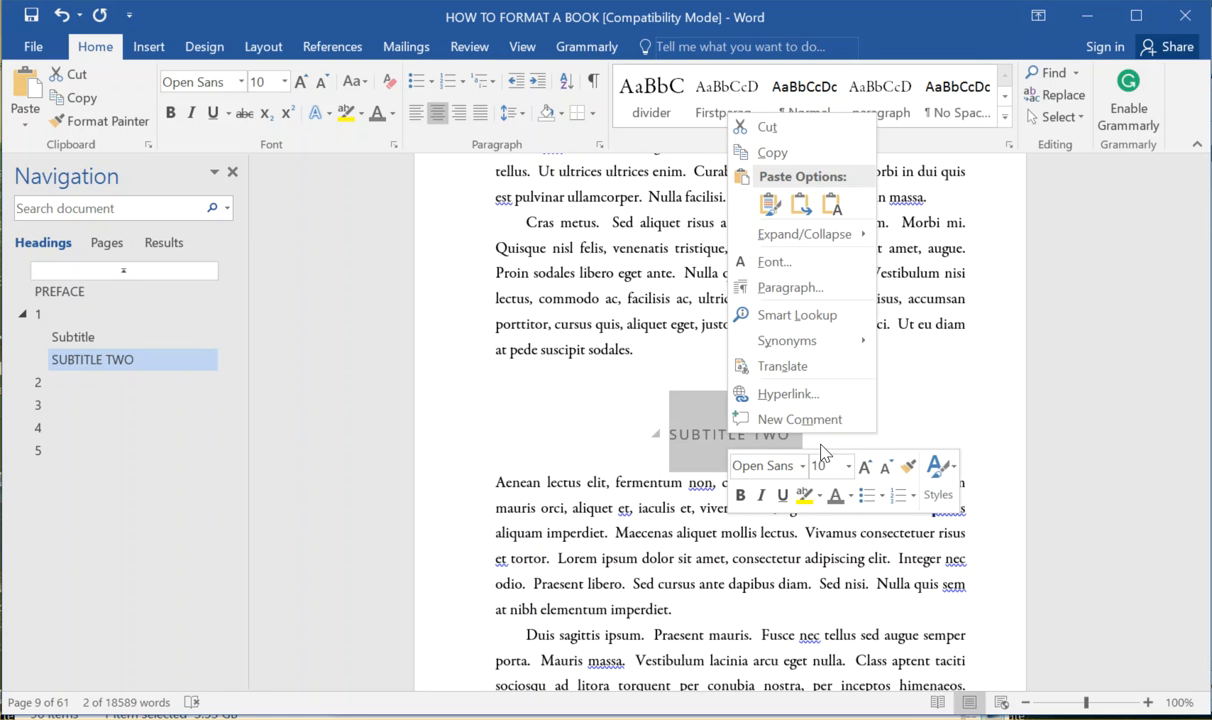
pyautogui.click(941, 500)
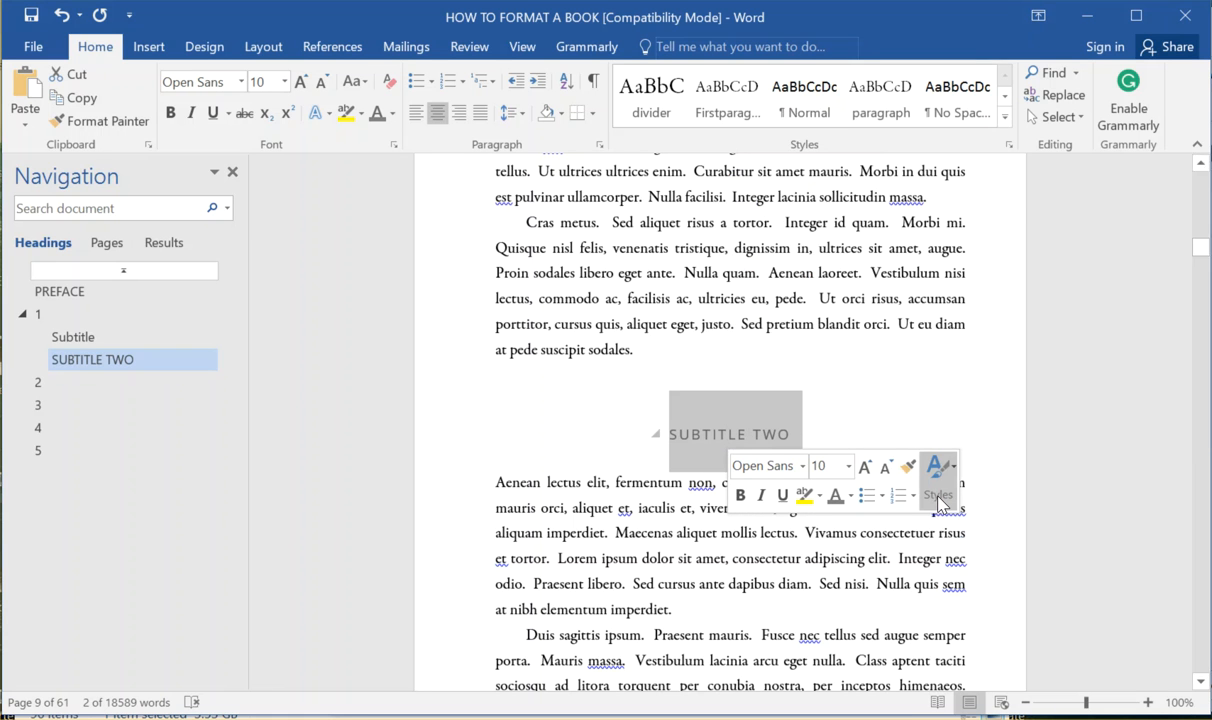
pyautogui.click(1021, 395)
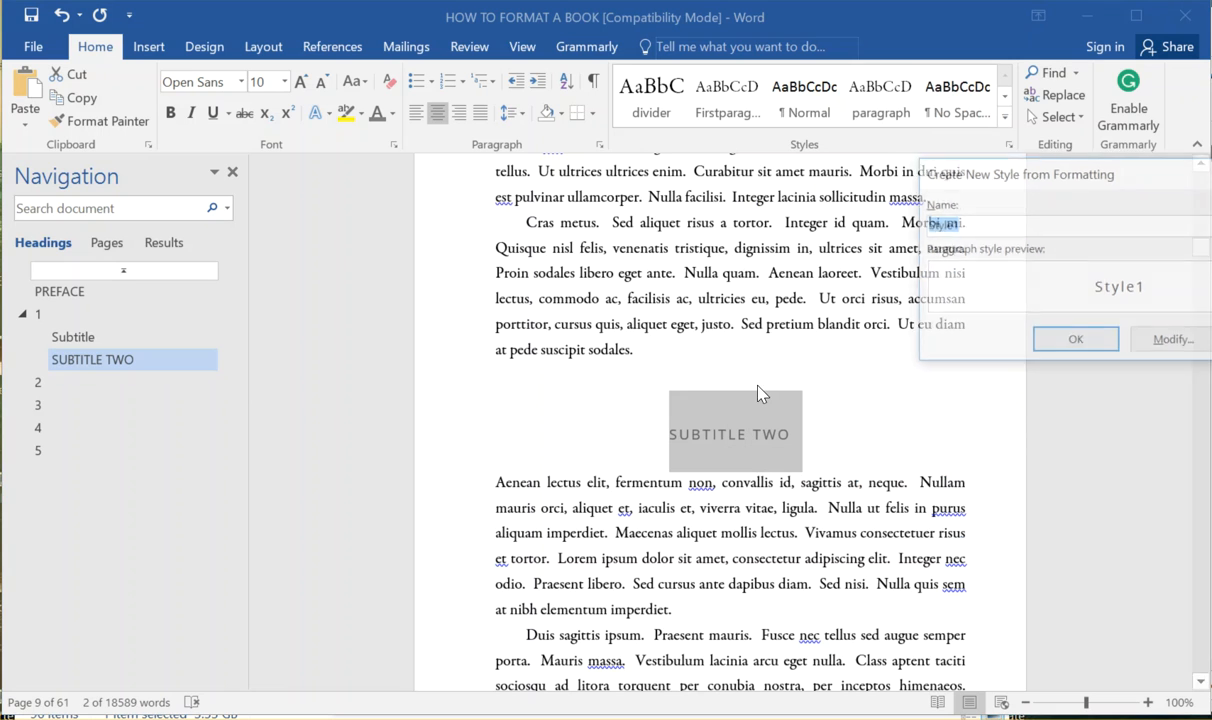
pyautogui.write('Subheading')
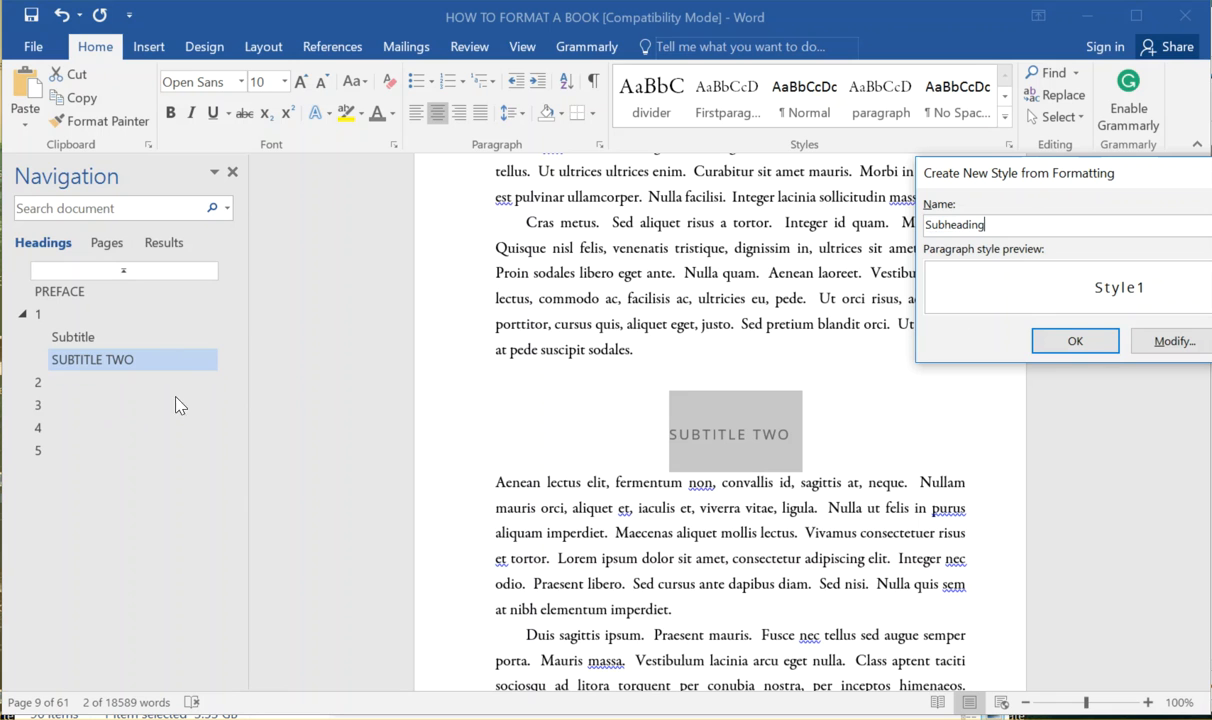
pyautogui.press('Return')
pyautogui.click(803, 433)
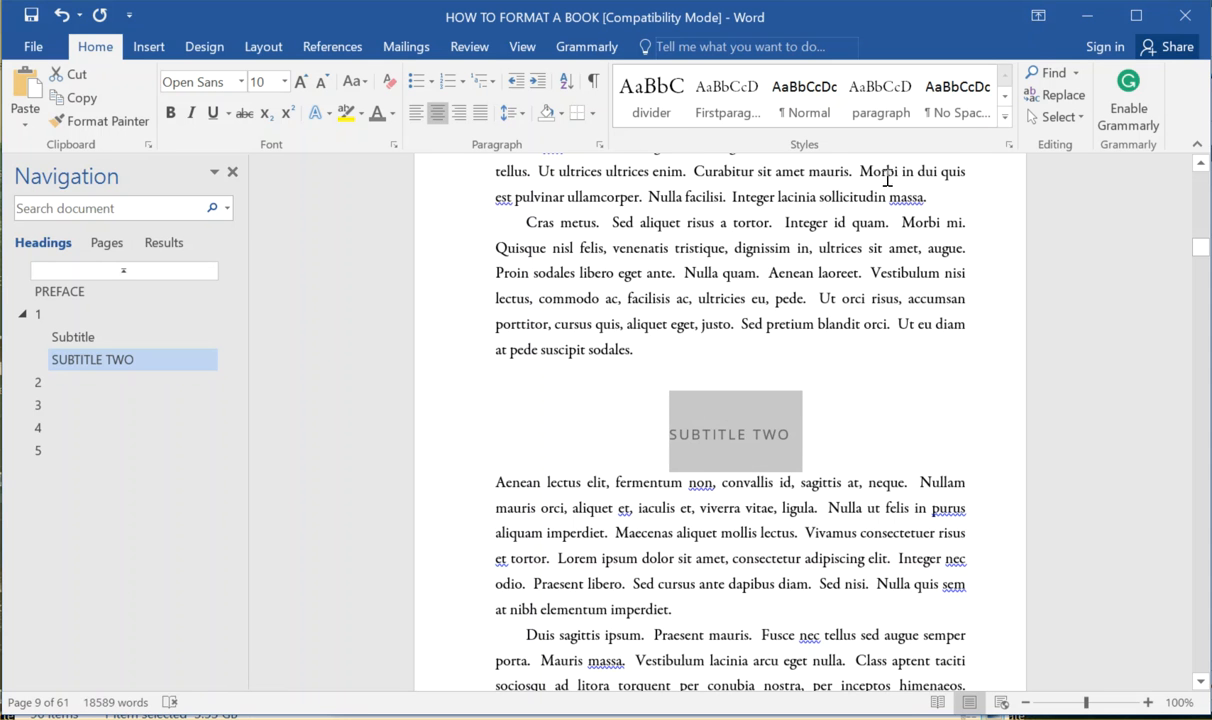
# Apply the Heading 3 style to SUBTITLE TWO and format it as centred black Open Sans text.
pyautogui.click(1005, 117)
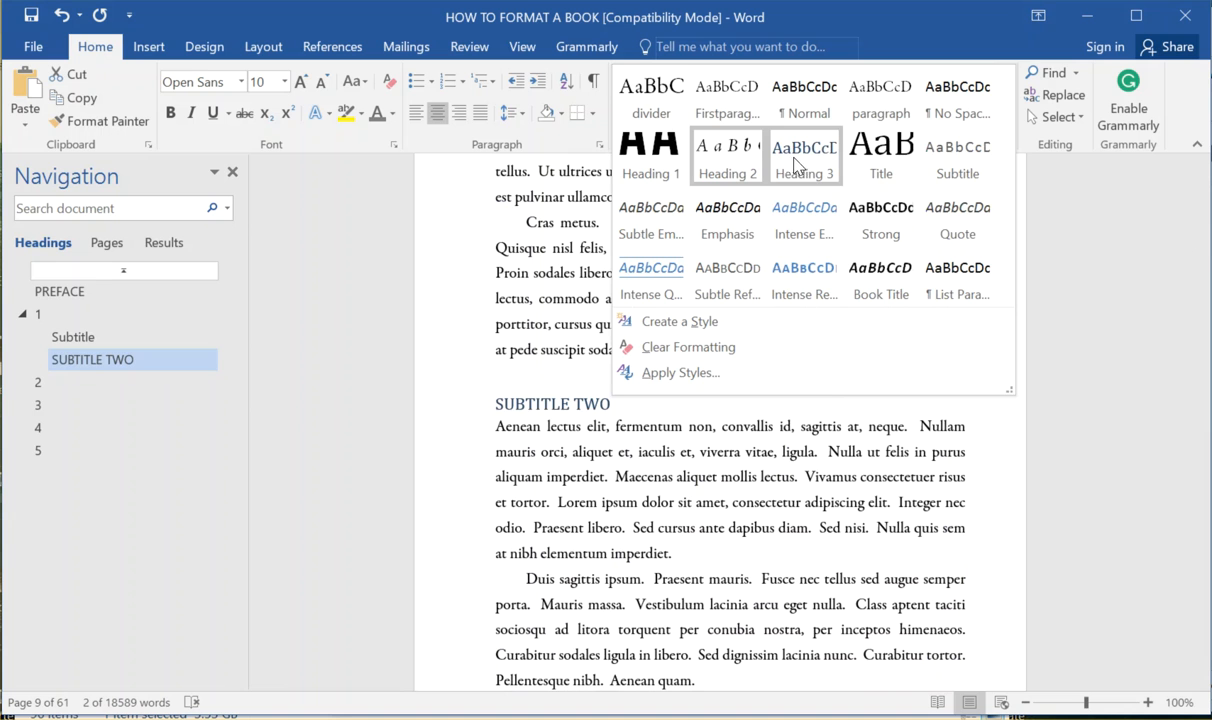
pyautogui.click(803, 173)
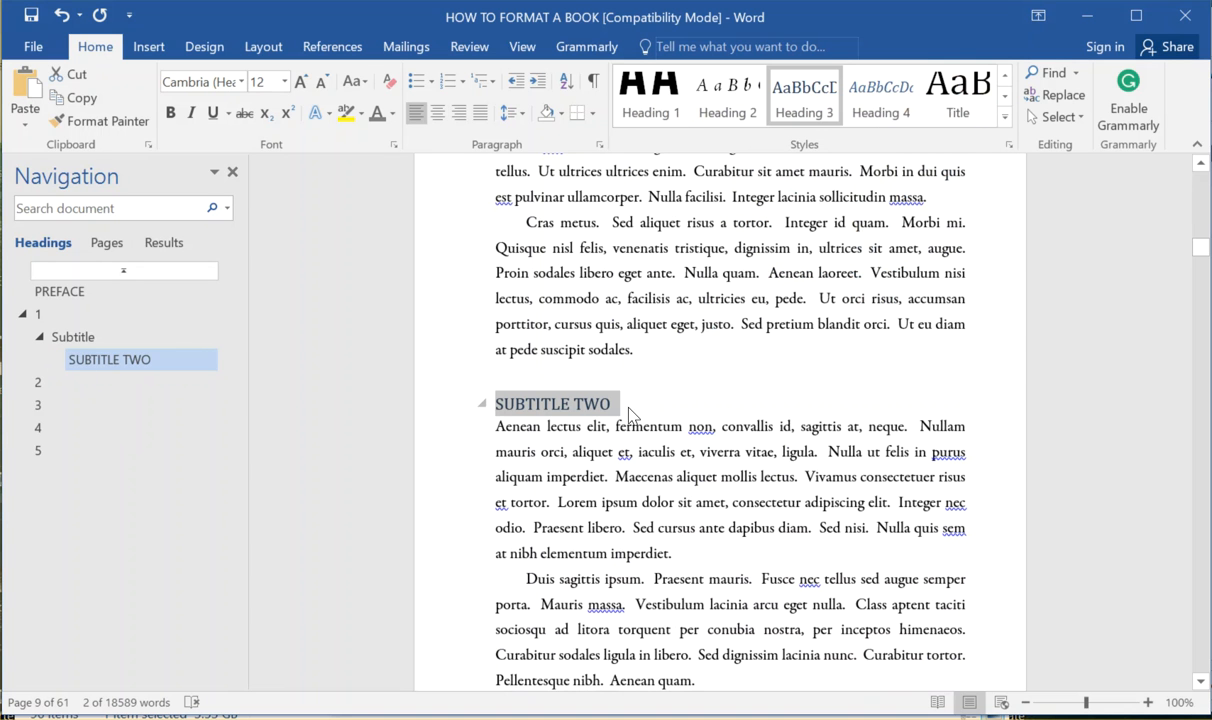
pyautogui.click(185, 88)
pyautogui.write('Open Sans')
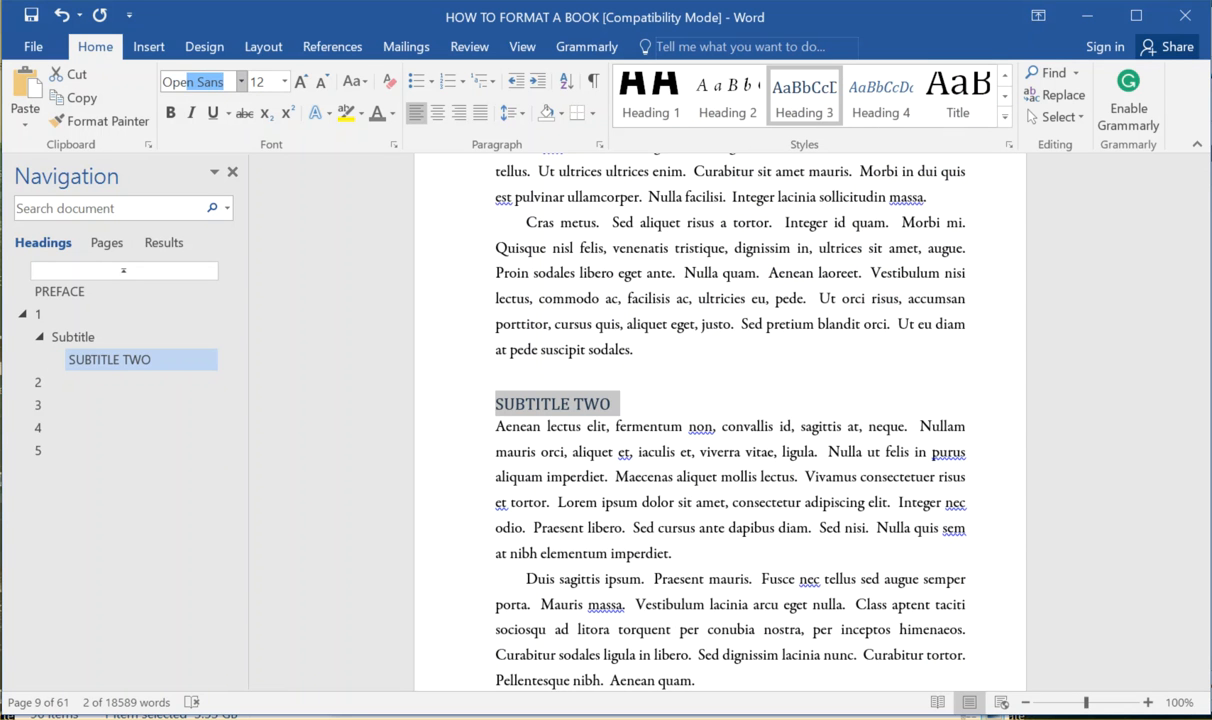
pyautogui.press('Return')
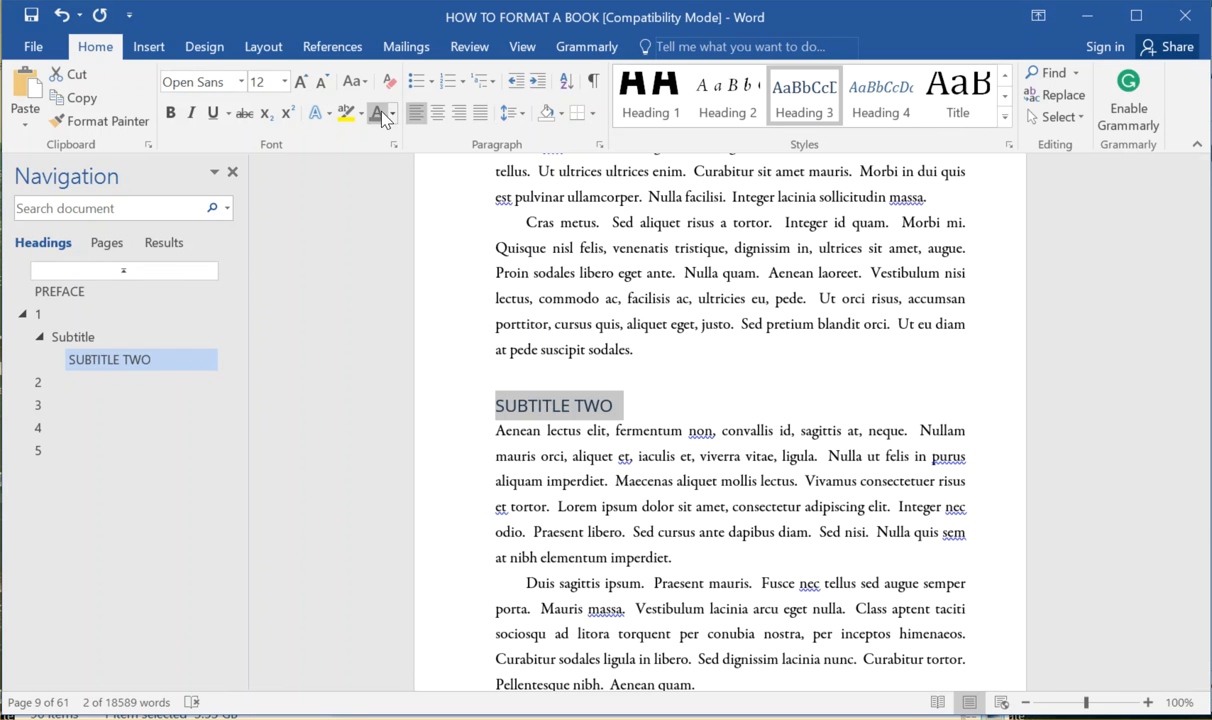
pyautogui.click(439, 115)
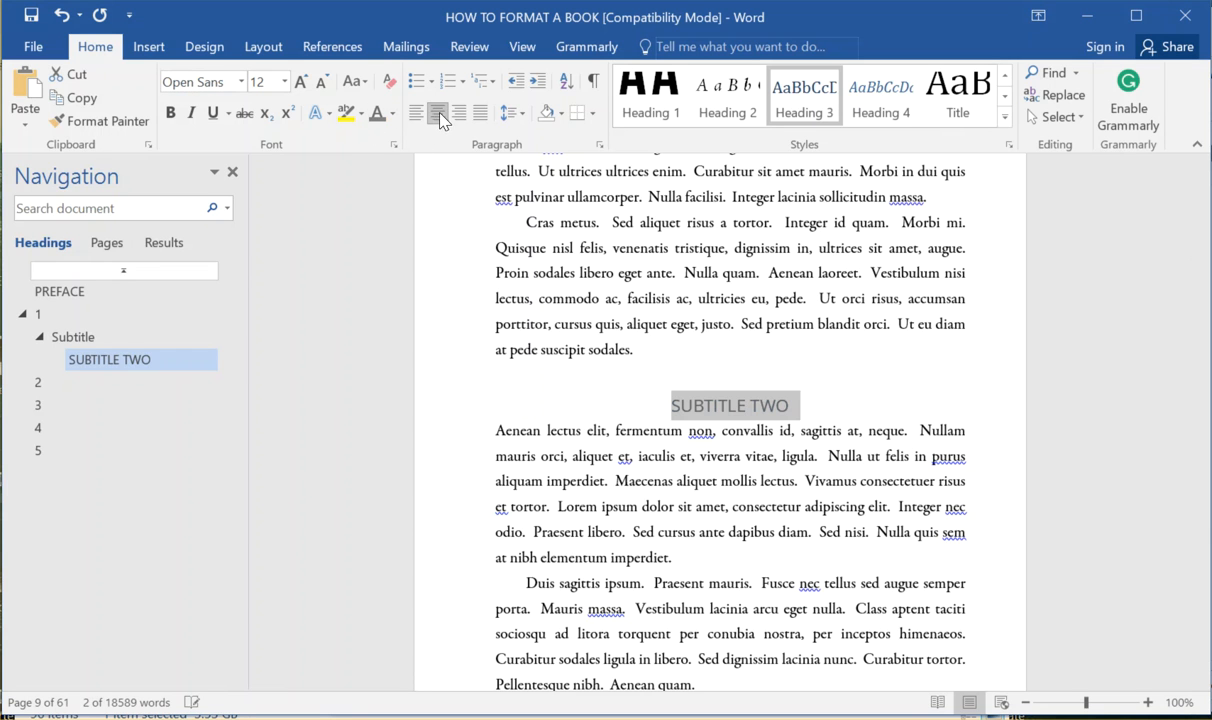
# Update the Heading 3 style to match the SUBTITLE TWO heading's formatting.
pyautogui.rightClick(806, 108)
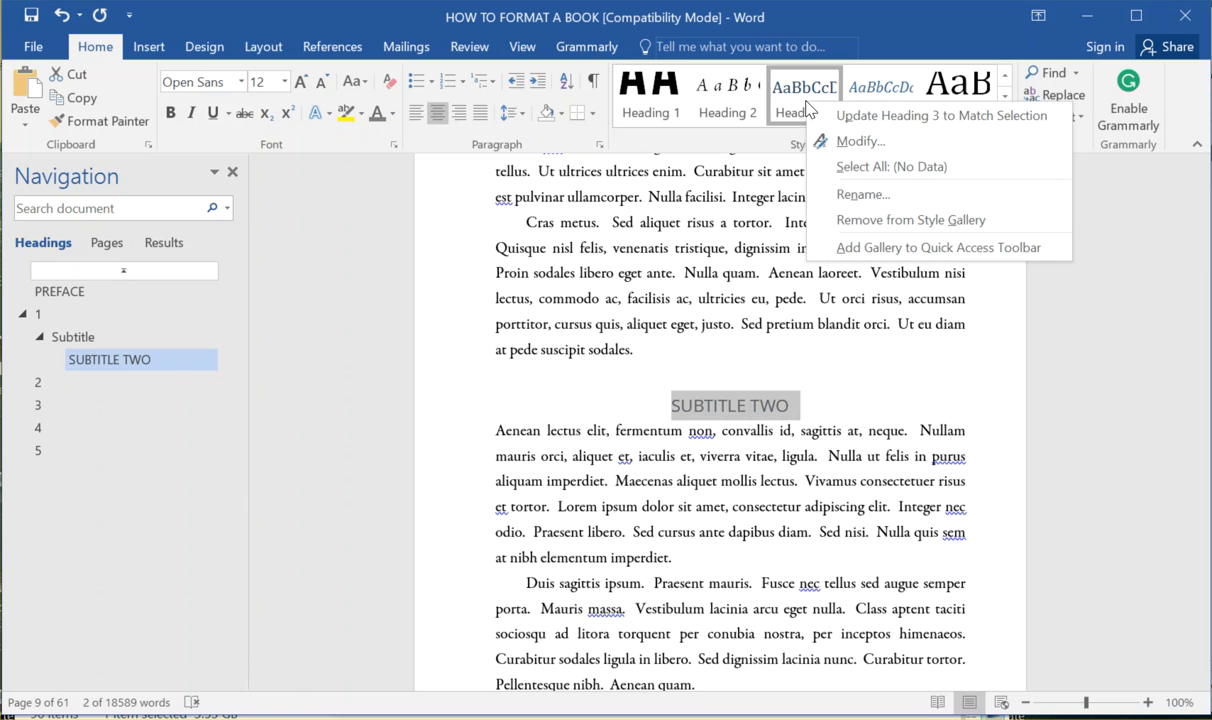
pyautogui.click(847, 118)
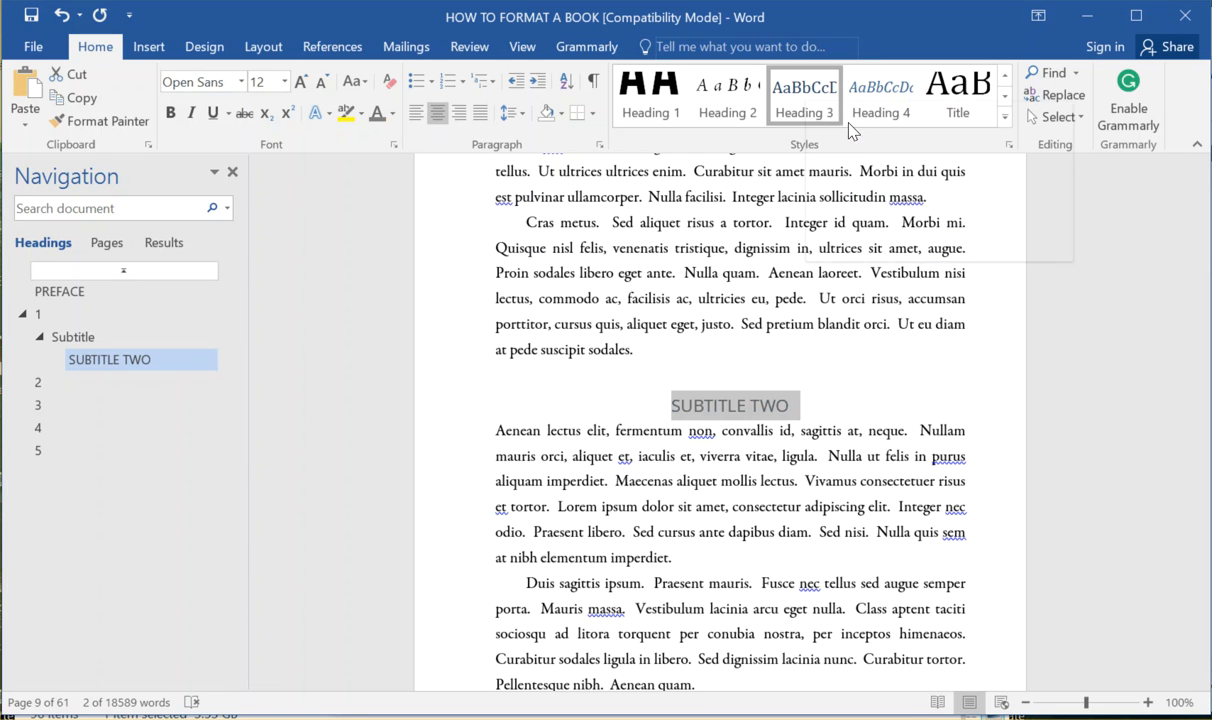
pyautogui.click(797, 386)
pyautogui.moveTo(817, 398); pyautogui.dragTo(657, 411)
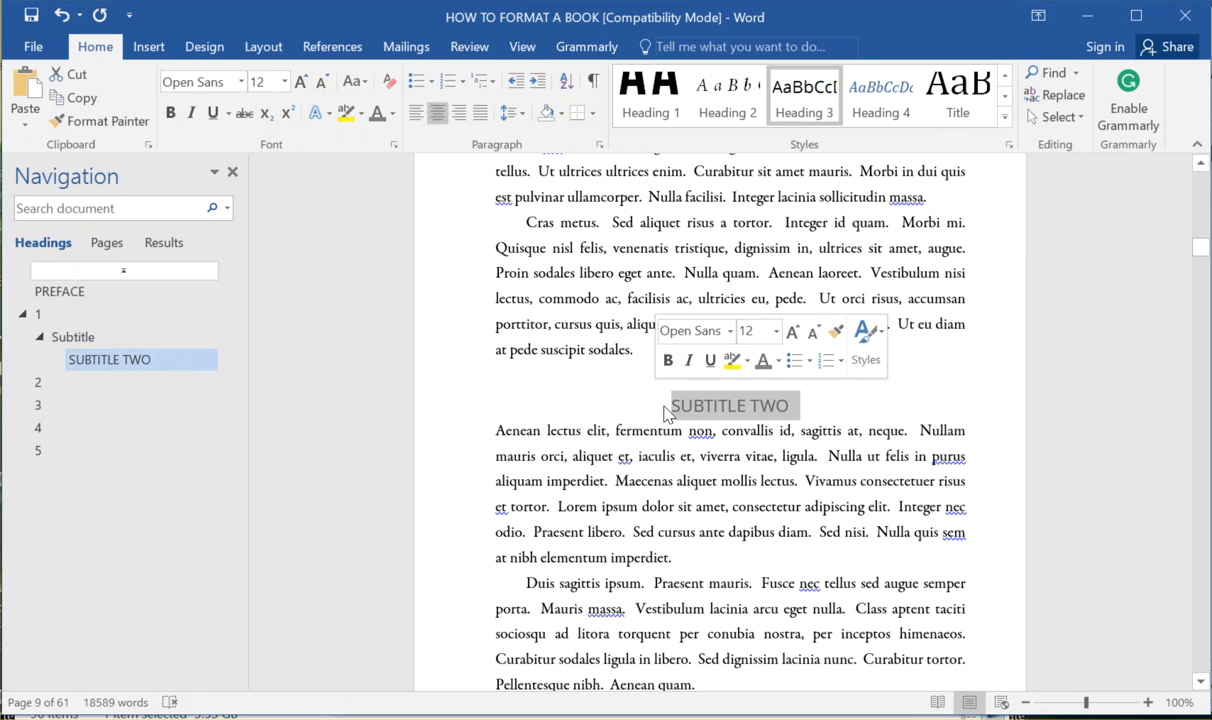
pyautogui.click(760, 407)
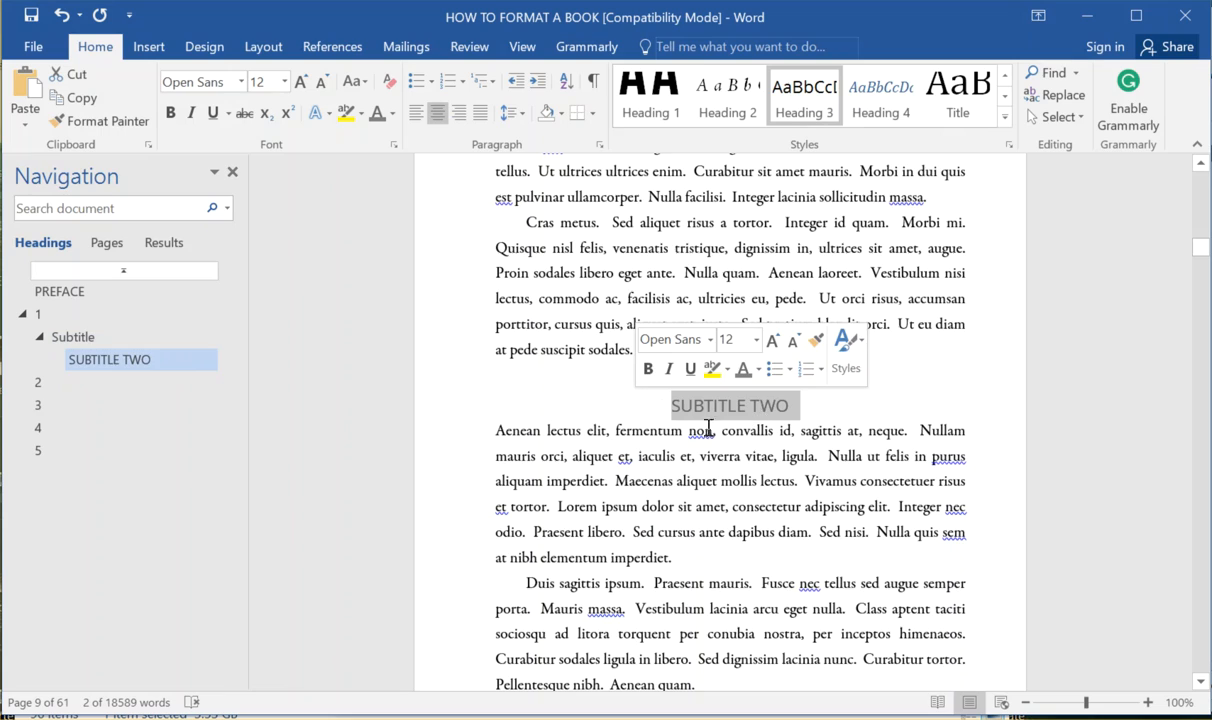
# Check which heading styles the chapter 1 number and its Subtitle use, including the Heading 2 style options.
pyautogui.scroll(15, 658, 418)
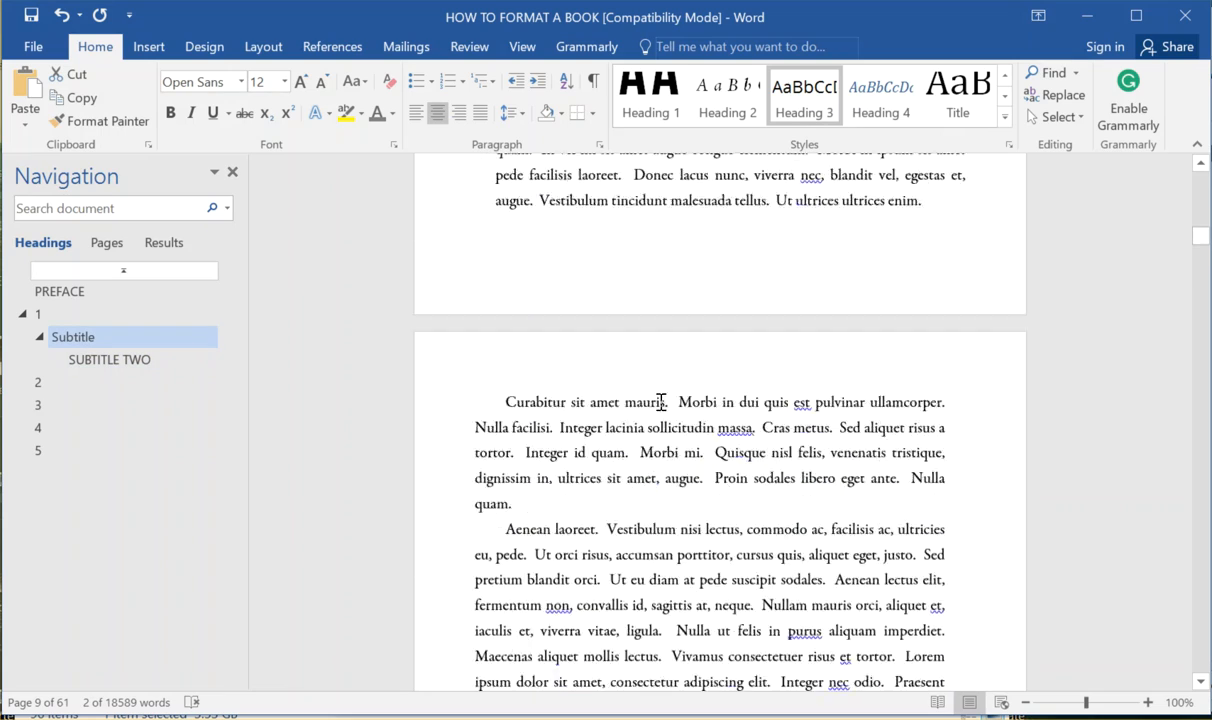
pyautogui.scroll(2, 660, 405)
pyautogui.scroll(-2, 741, 325)
pyautogui.click(731, 300)
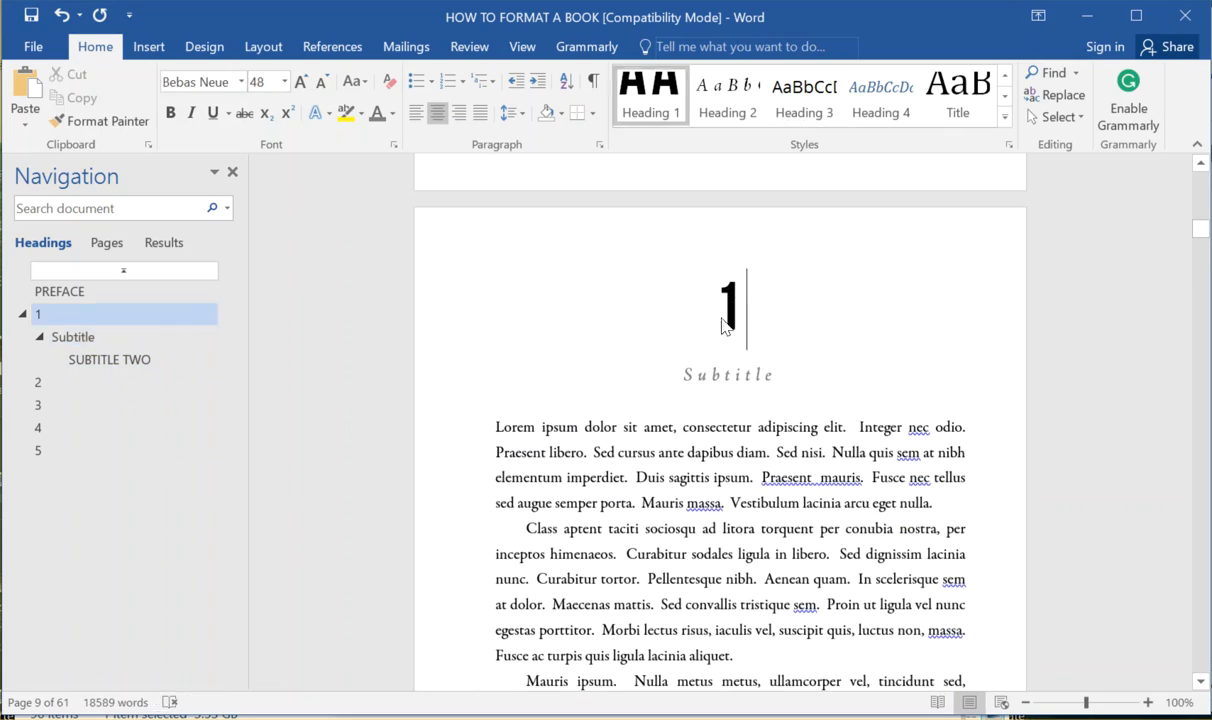
pyautogui.rightClick(720, 374)
pyautogui.click(712, 376)
pyautogui.rightClick(728, 80)
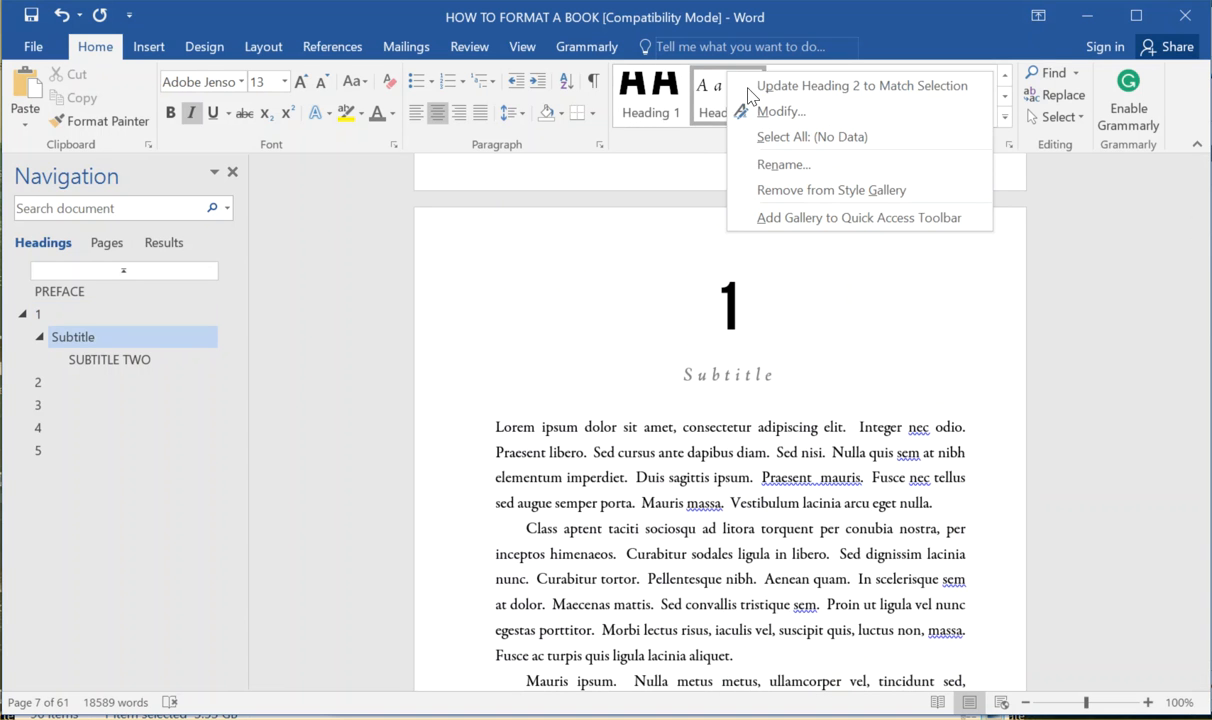
pyautogui.click(724, 400)
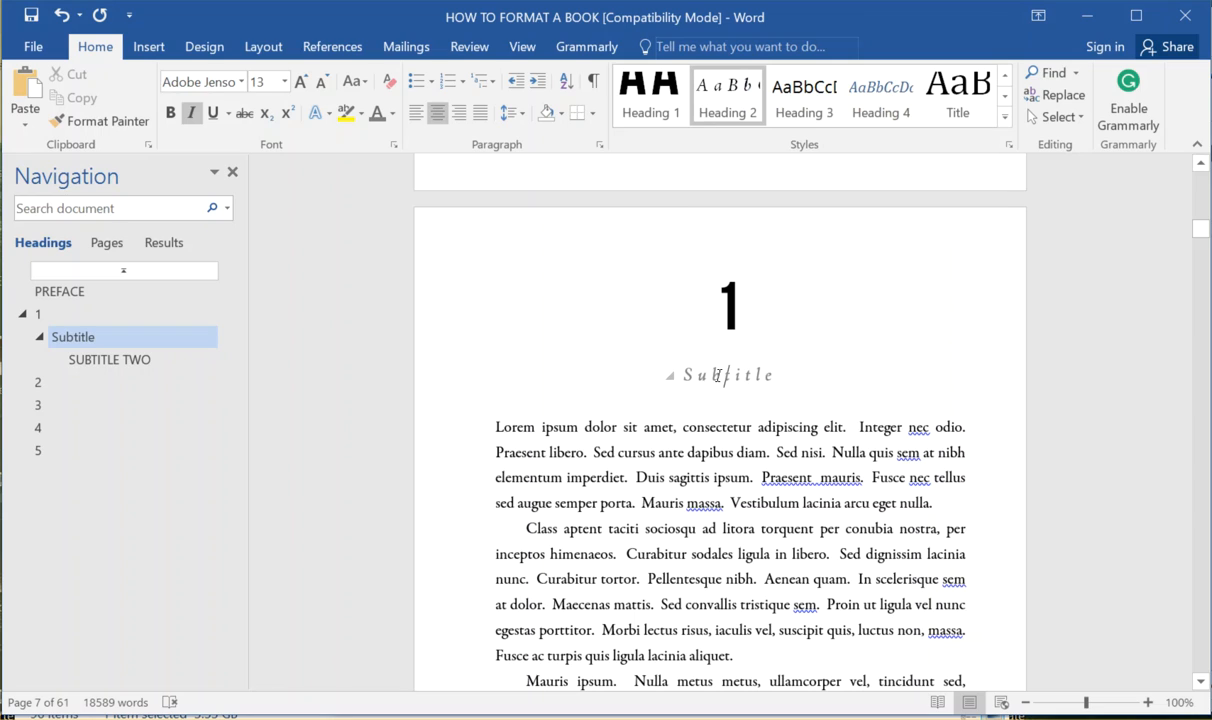
pyautogui.scroll(-15, 676, 509)
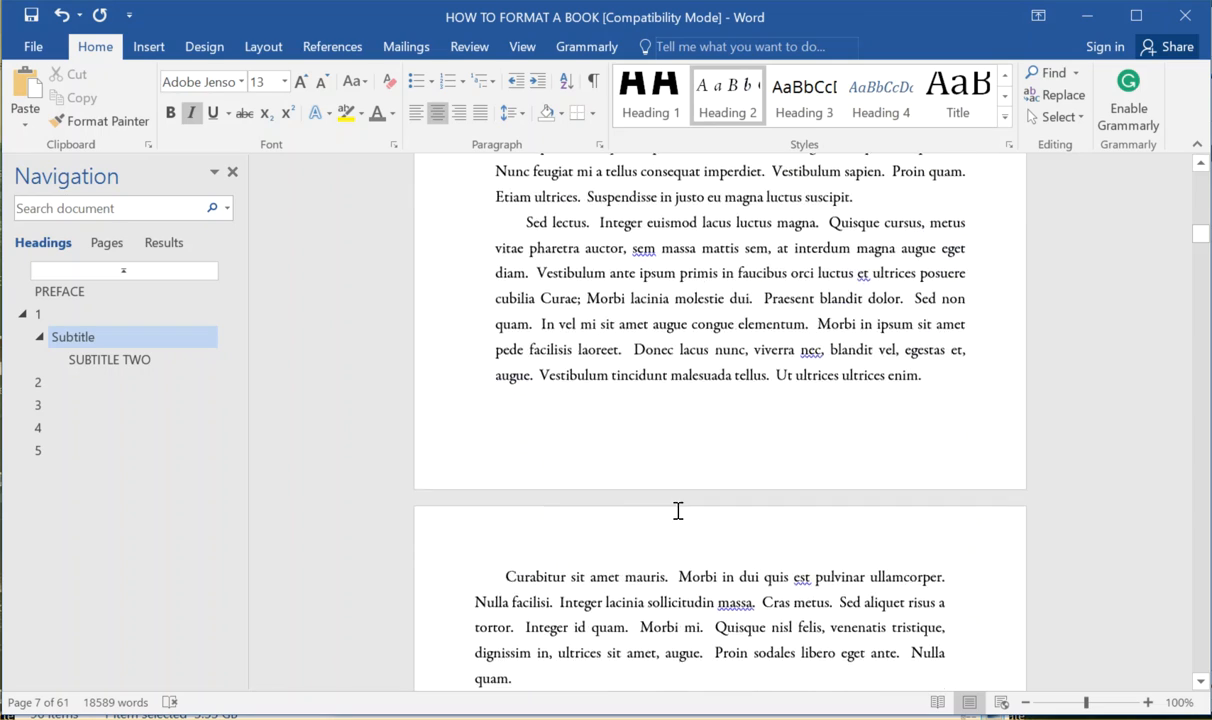
# Set the SUBTITLE TWO heading's paragraph spacing to 18 pt before and increase the spacing after it.
pyautogui.scroll(-7, 676, 512)
pyautogui.scroll(4, 676, 512)
pyautogui.moveTo(798, 407); pyautogui.dragTo(632, 407)
pyautogui.click(506, 113)
pyautogui.click(563, 273)
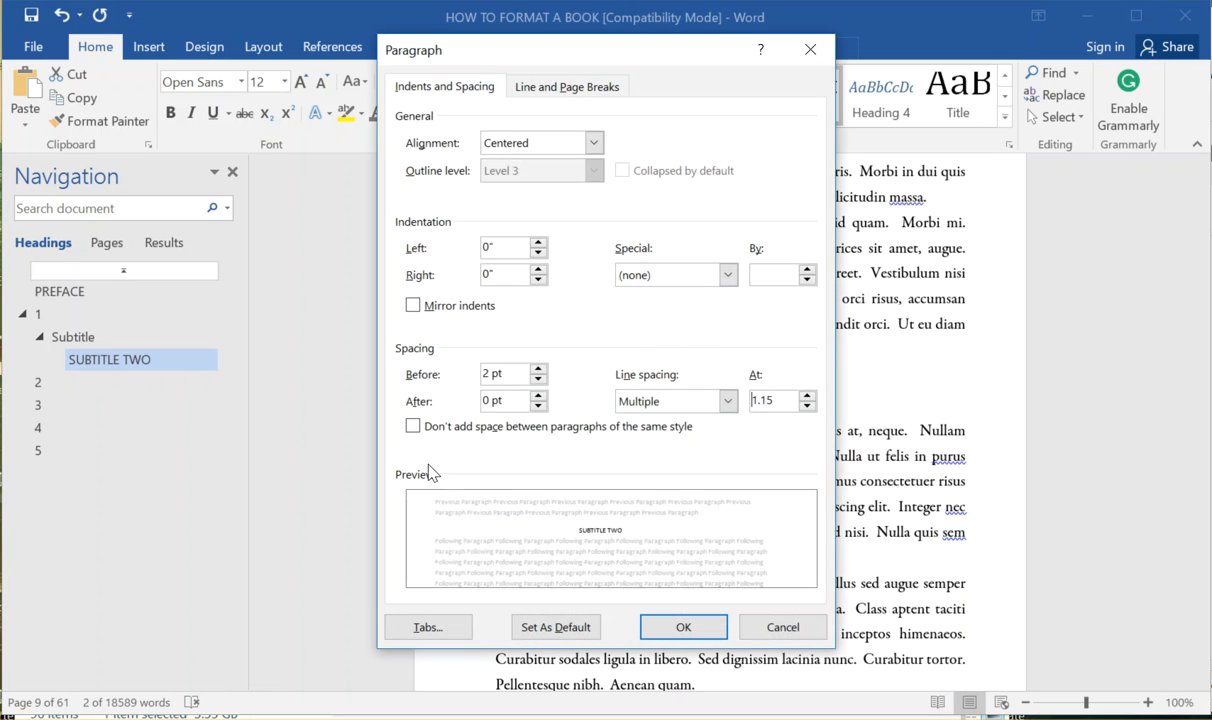
pyautogui.click(538, 368)
pyautogui.click(538, 368)
pyautogui.click(538, 368)
pyautogui.click(538, 395)
pyautogui.click(538, 395)
pyautogui.click(538, 395)
pyautogui.click(538, 395)
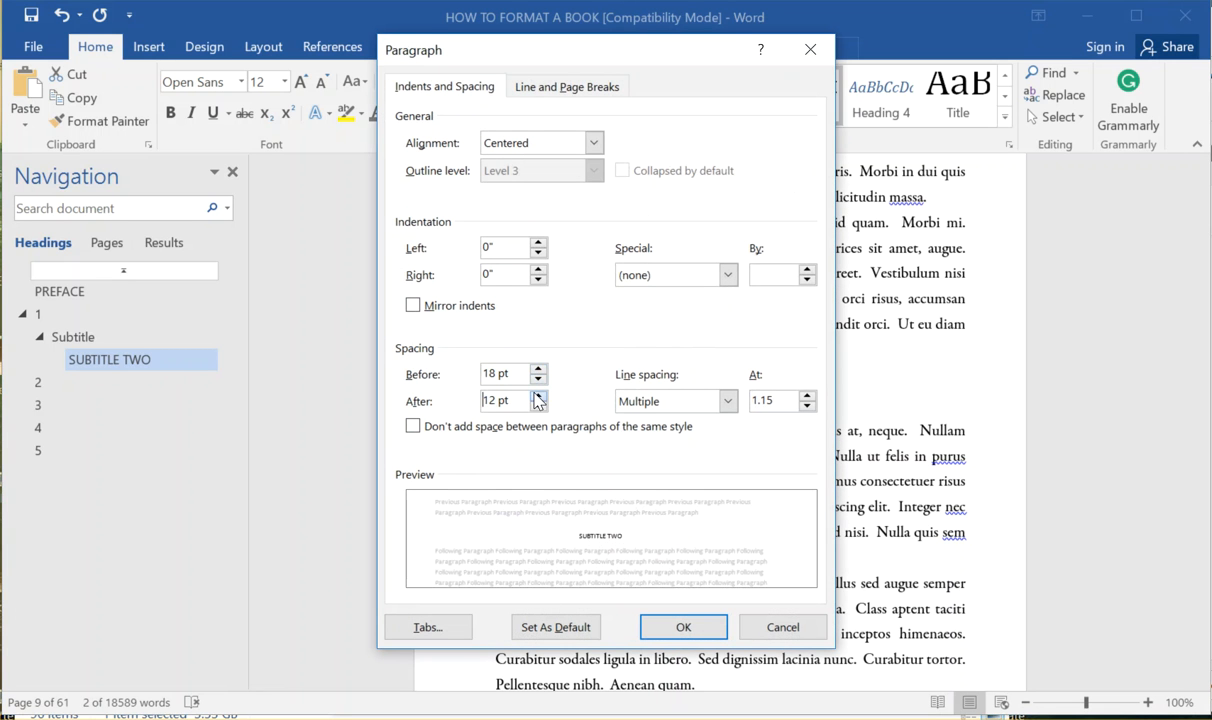
pyautogui.click(683, 627)
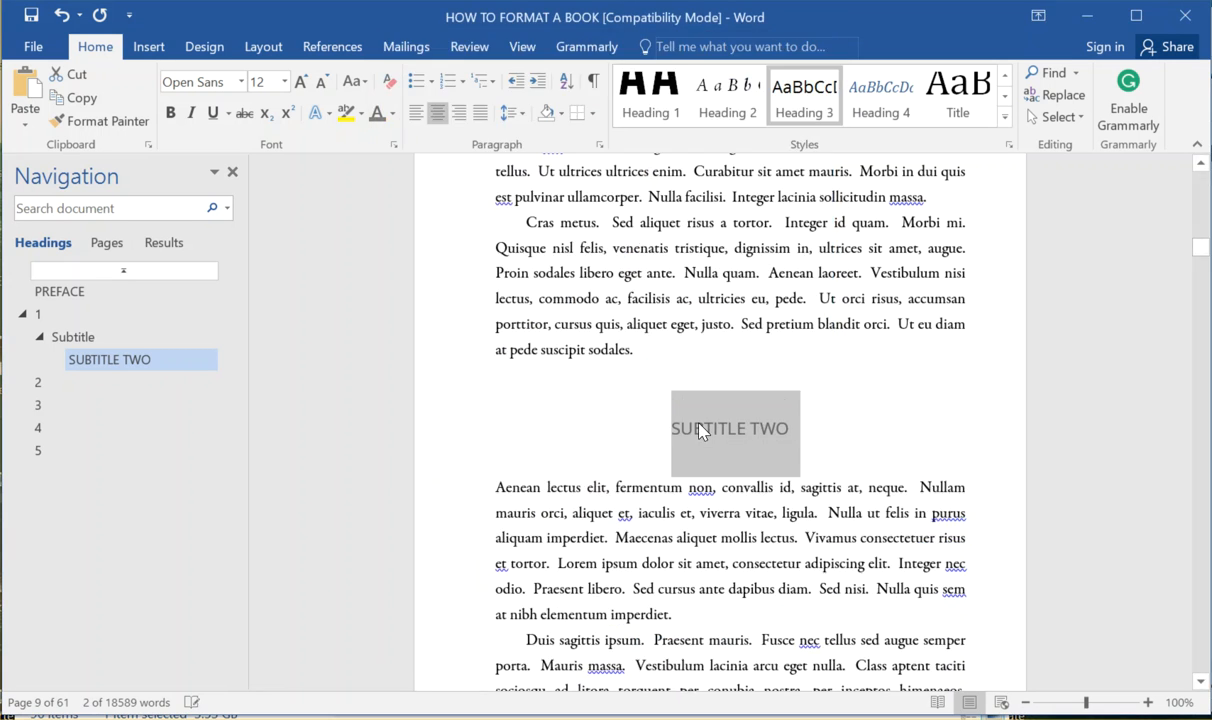
# Update the Heading 3 style to match SUBTITLE TWO's new paragraph spacing.
pyautogui.rightClick(785, 105)
pyautogui.click(790, 116)
pyautogui.click(780, 424)
pyautogui.scroll(-3, 776, 427)
pyautogui.scroll(3, 660, 427)
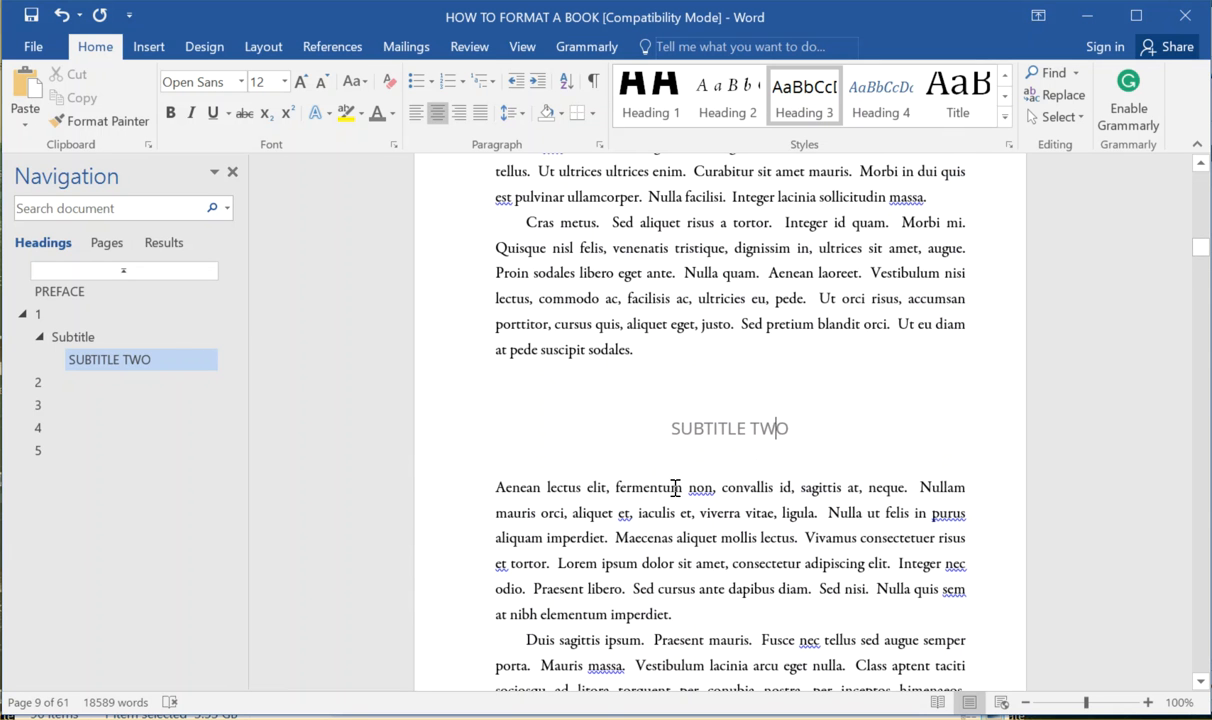
# Convert the opening words "Aenean lectus elit, fermentum" below SUBTITLE TWO to uppercase.
pyautogui.moveTo(683, 488); pyautogui.dragTo(496, 488)
pyautogui.scroll(4, 725, 549)
pyautogui.scroll(-4, 747, 522)
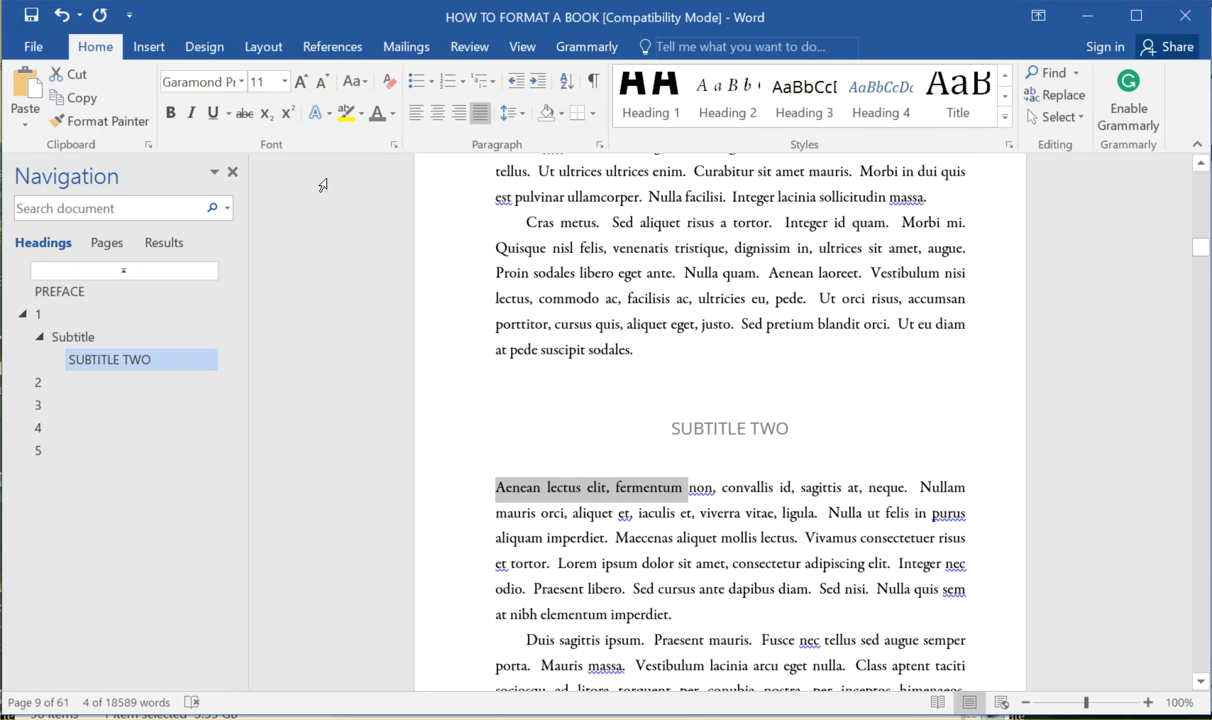
pyautogui.click(355, 81)
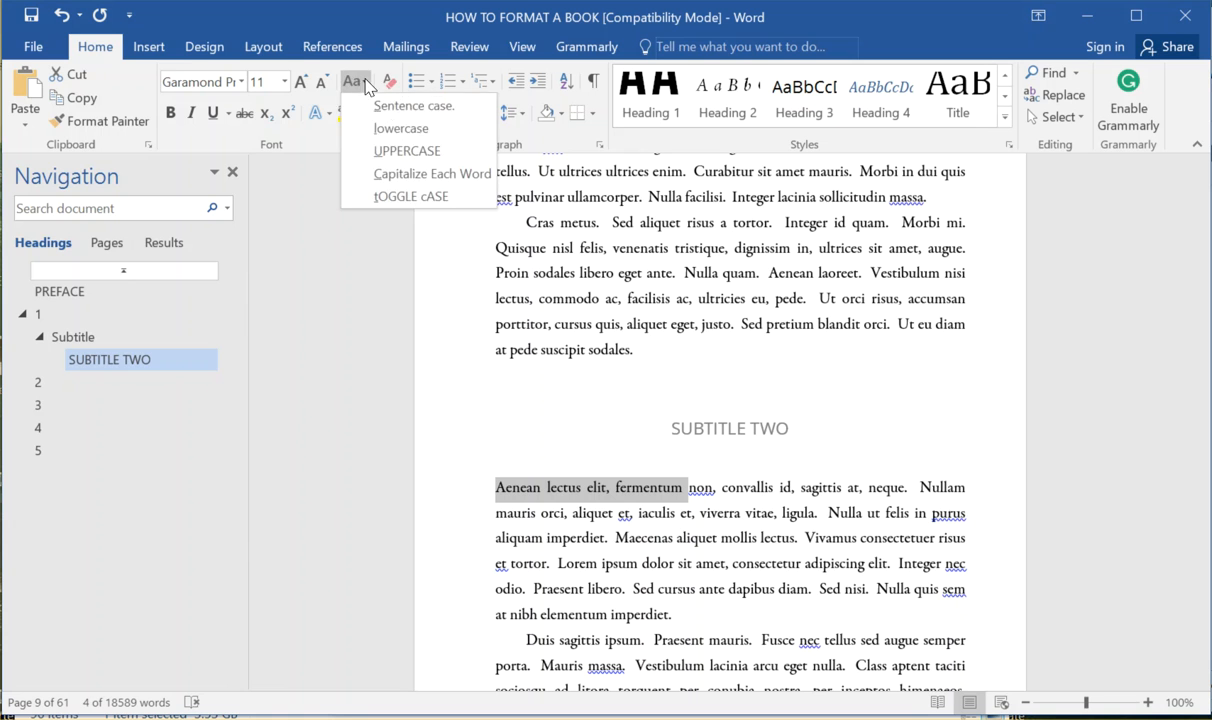
pyautogui.click(405, 152)
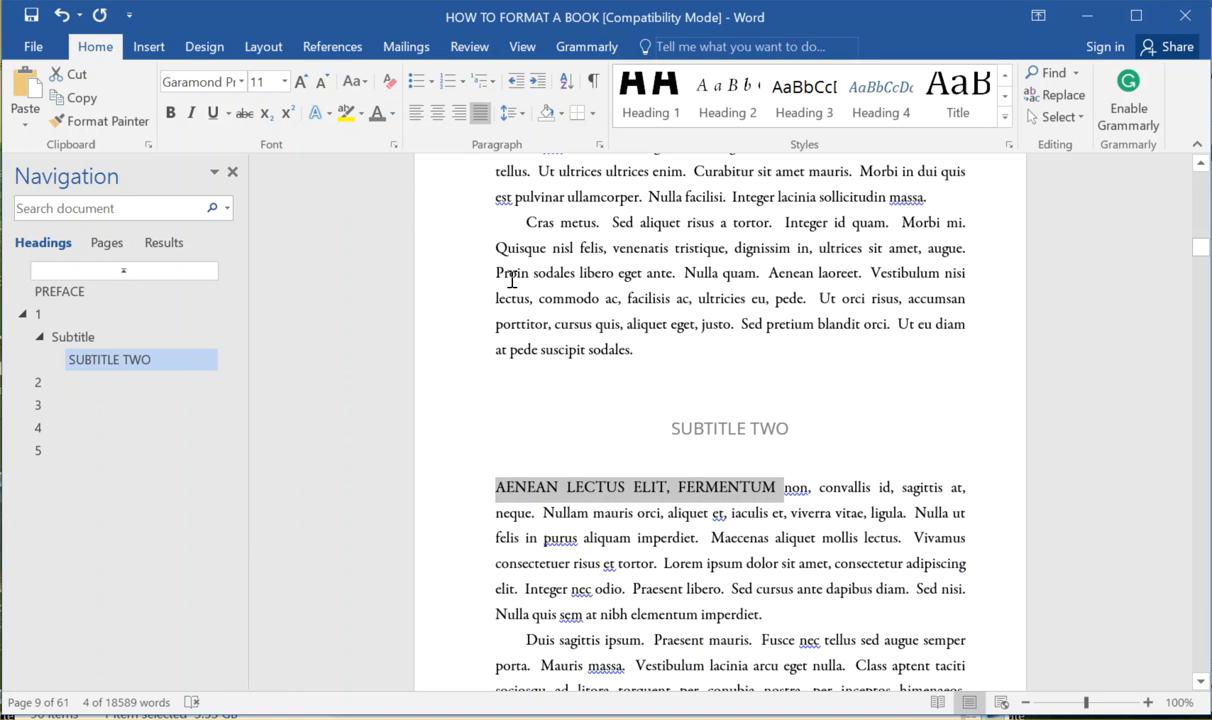
pyautogui.click(732, 562)
# Format the opening sentence "In scelerisque sem at dolor." after the scene-break asterisks as bold italic.
pyautogui.scroll(-3, 760, 548)
pyautogui.scroll(10, 752, 553)
pyautogui.scroll(5, 700, 470)
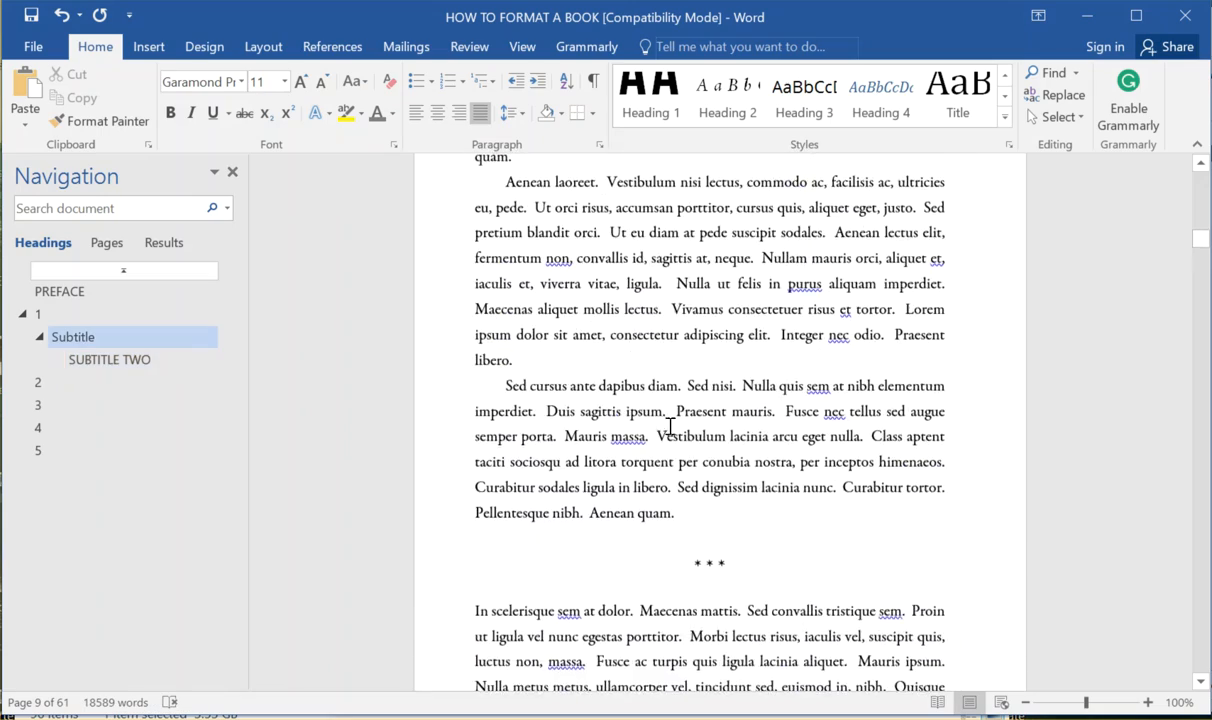
pyautogui.scroll(-2, 700, 488)
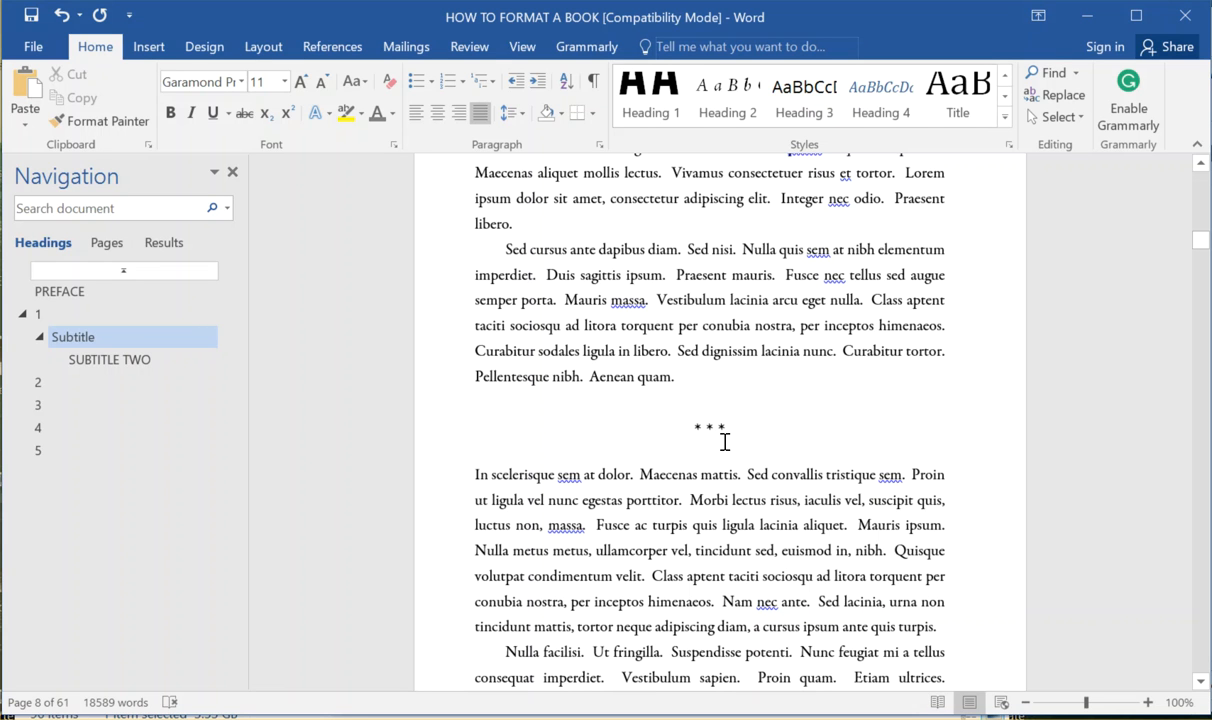
pyautogui.moveTo(640, 479); pyautogui.dragTo(454, 476)
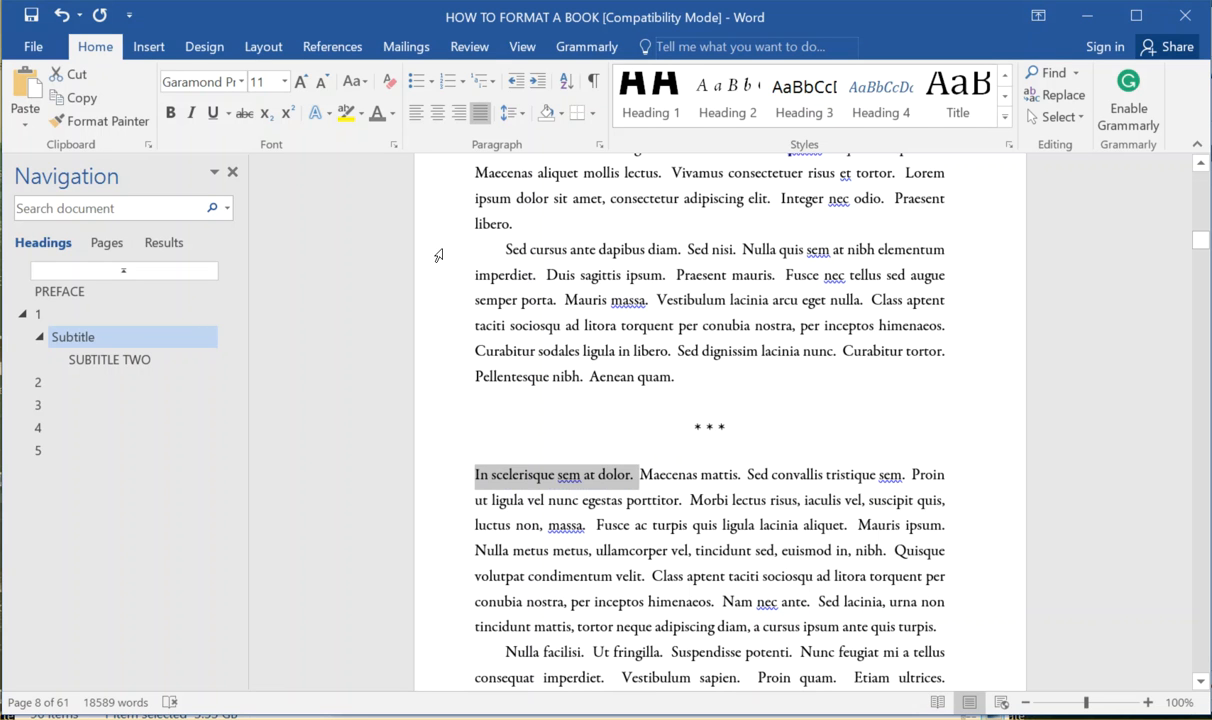
pyautogui.click(192, 113)
pyautogui.click(170, 112)
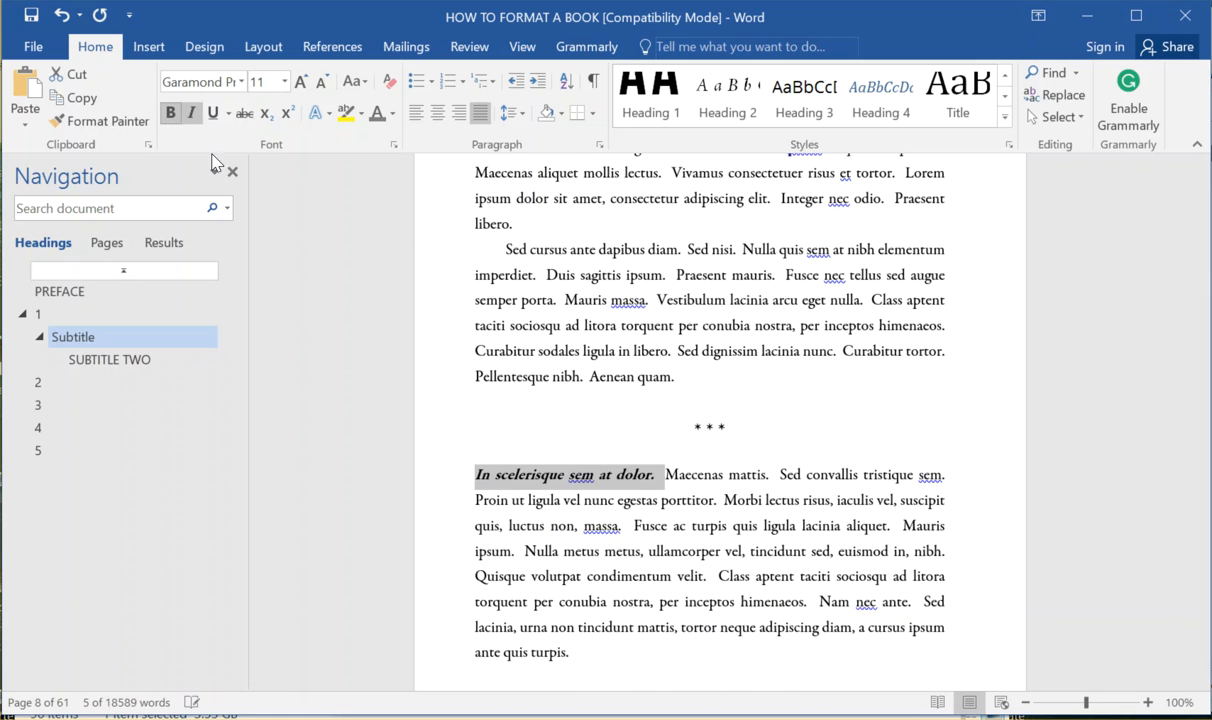
pyautogui.click(714, 500)
# Remove the bold italic from "In scelerisque sem at dolor." after the scene break and convert the sentence to uppercase.
pyautogui.moveTo(662, 476); pyautogui.dragTo(446, 474)
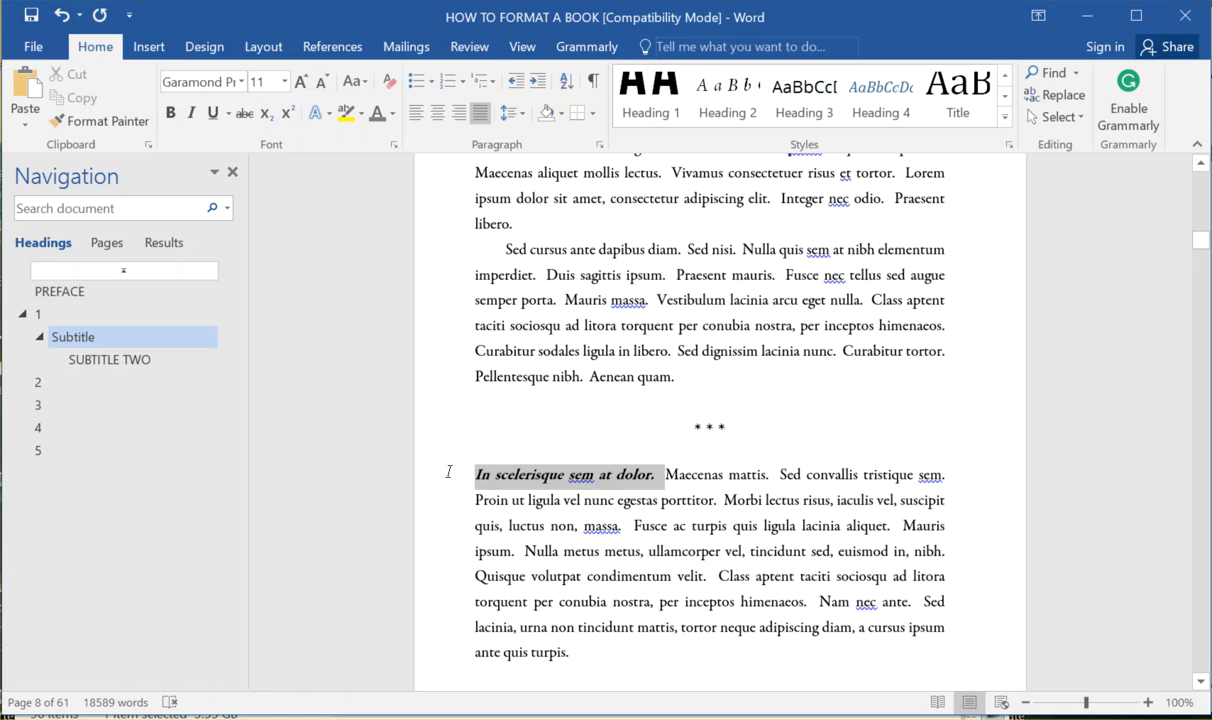
pyautogui.click(191, 113)
pyautogui.click(170, 113)
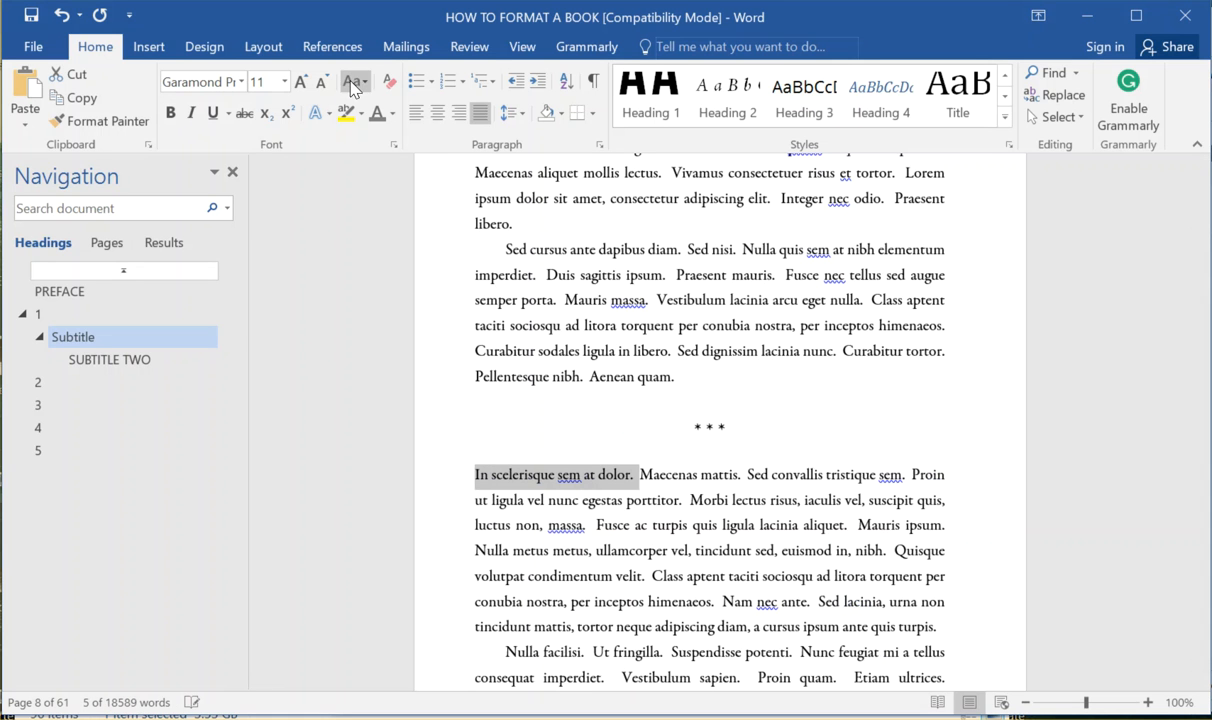
pyautogui.click(355, 81)
pyautogui.click(365, 148)
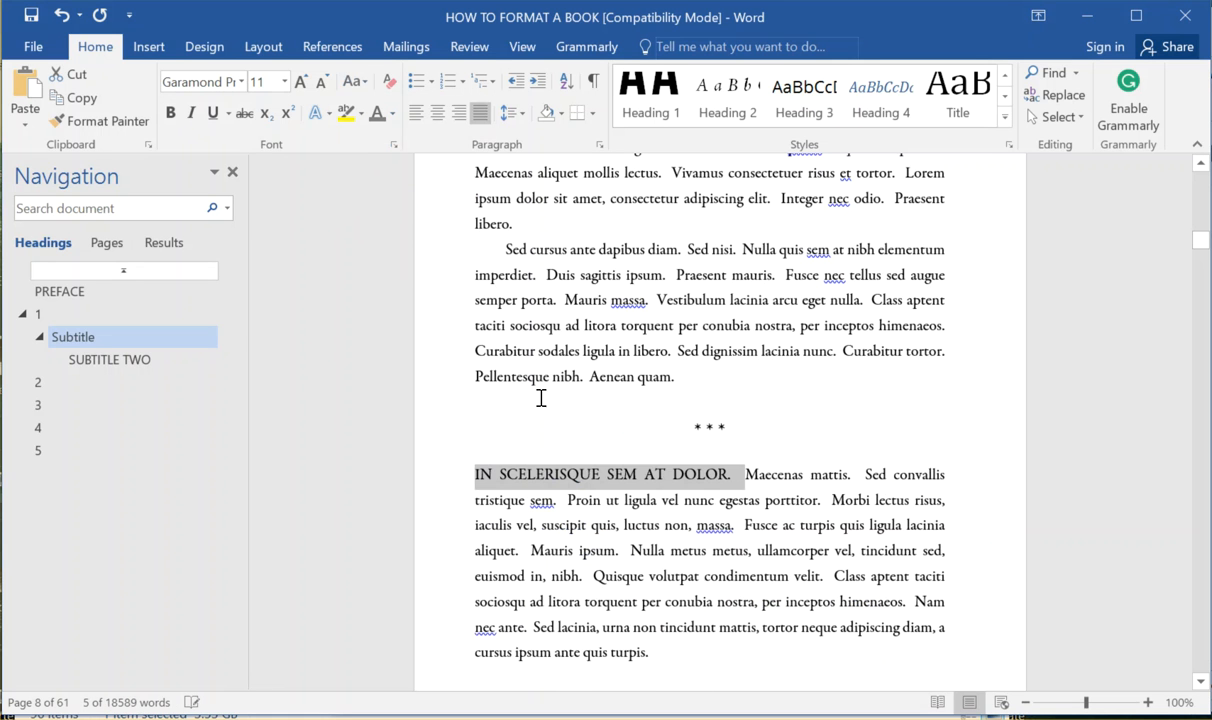
pyautogui.click(661, 492)
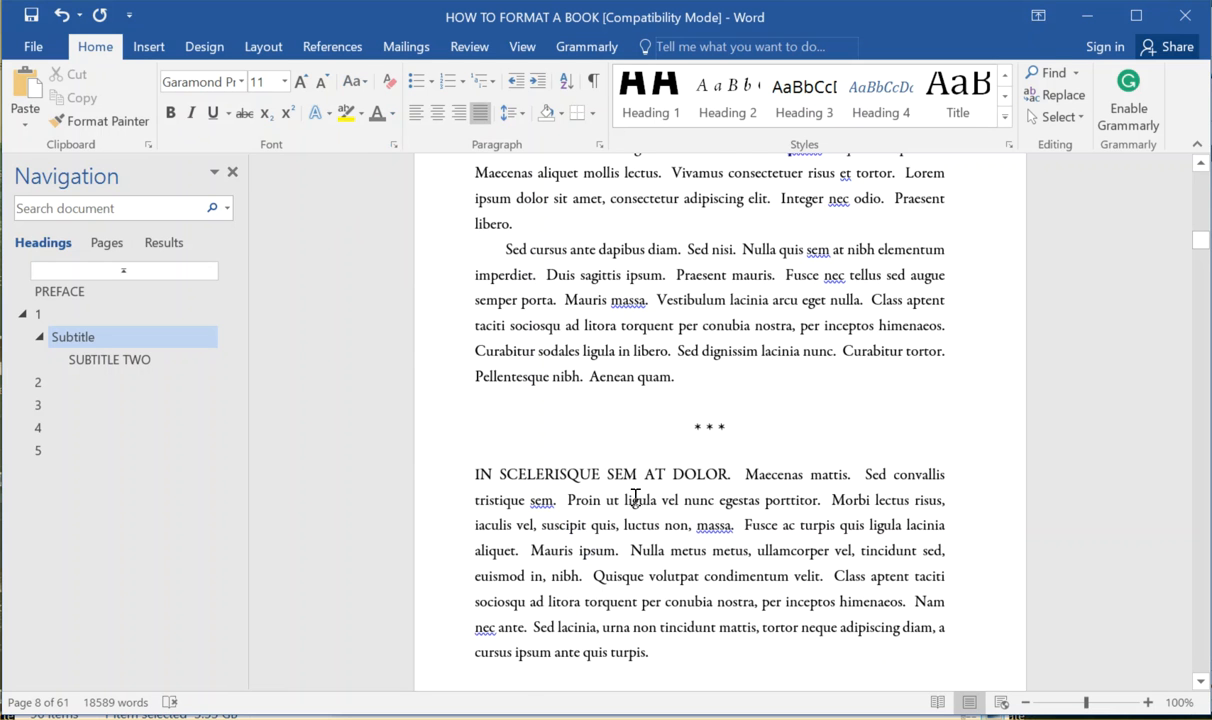
pyautogui.scroll(1, 640, 538)
pyautogui.scroll(-1, 620, 528)
pyautogui.click(355, 81)
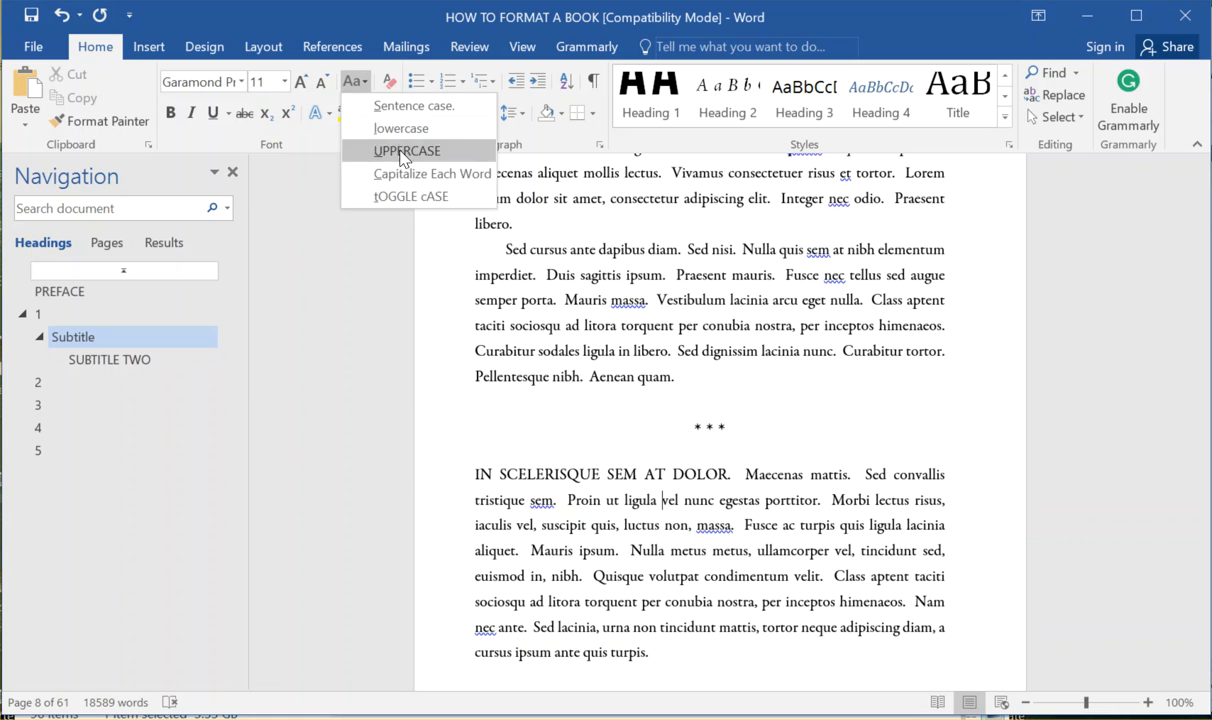
pyautogui.click(565, 455)
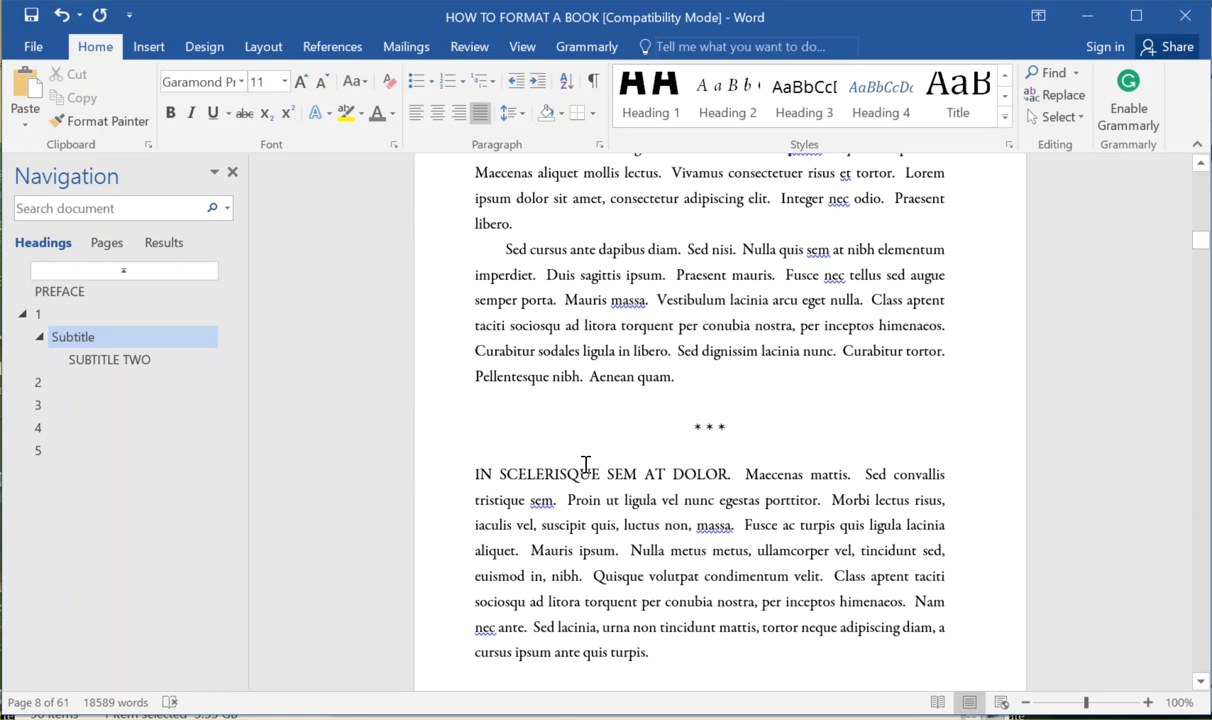
# Try bold and uppercase on chapter 1's opening words "Lorem ipsum dolor sit amet," and undo both changes.
pyautogui.scroll(15, 585, 465)
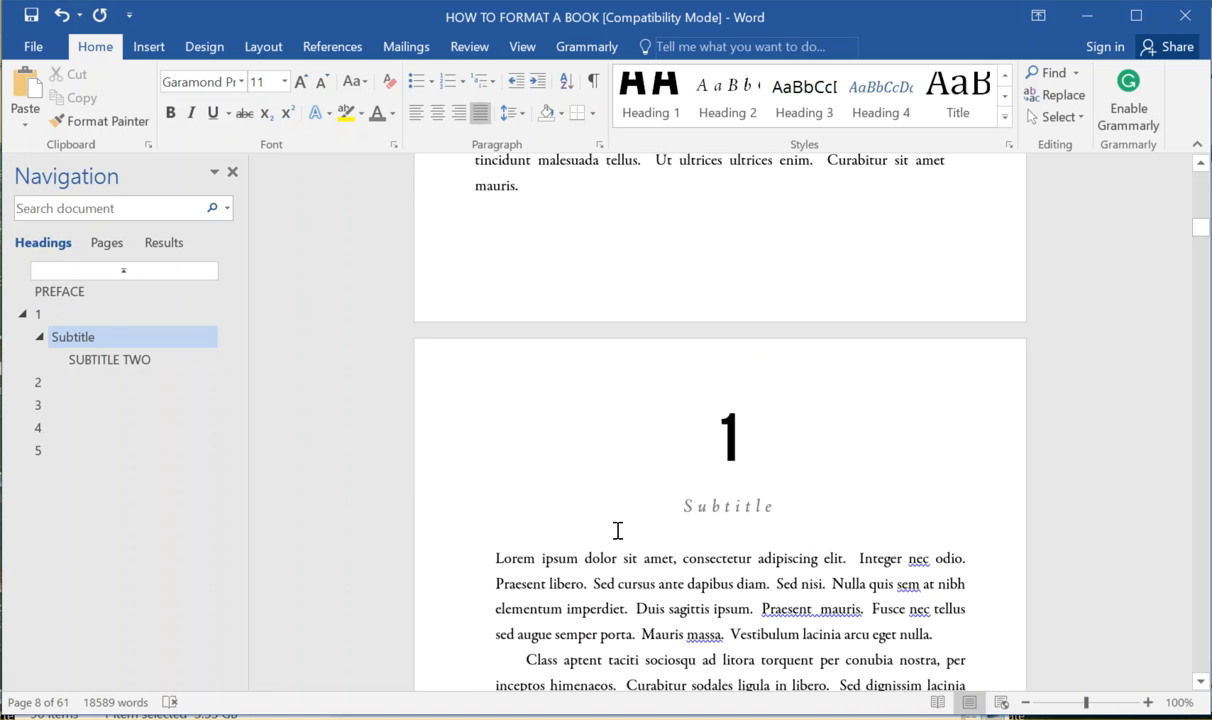
pyautogui.scroll(-3, 623, 495)
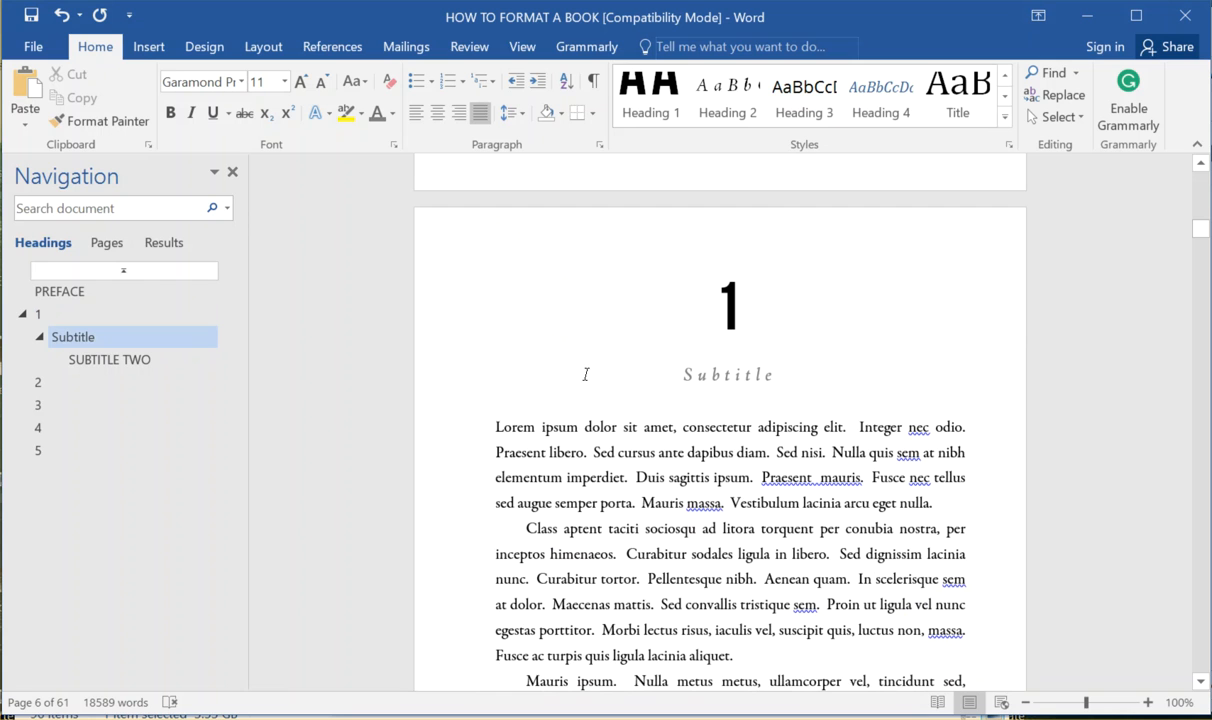
pyautogui.moveTo(680, 427); pyautogui.dragTo(495, 427)
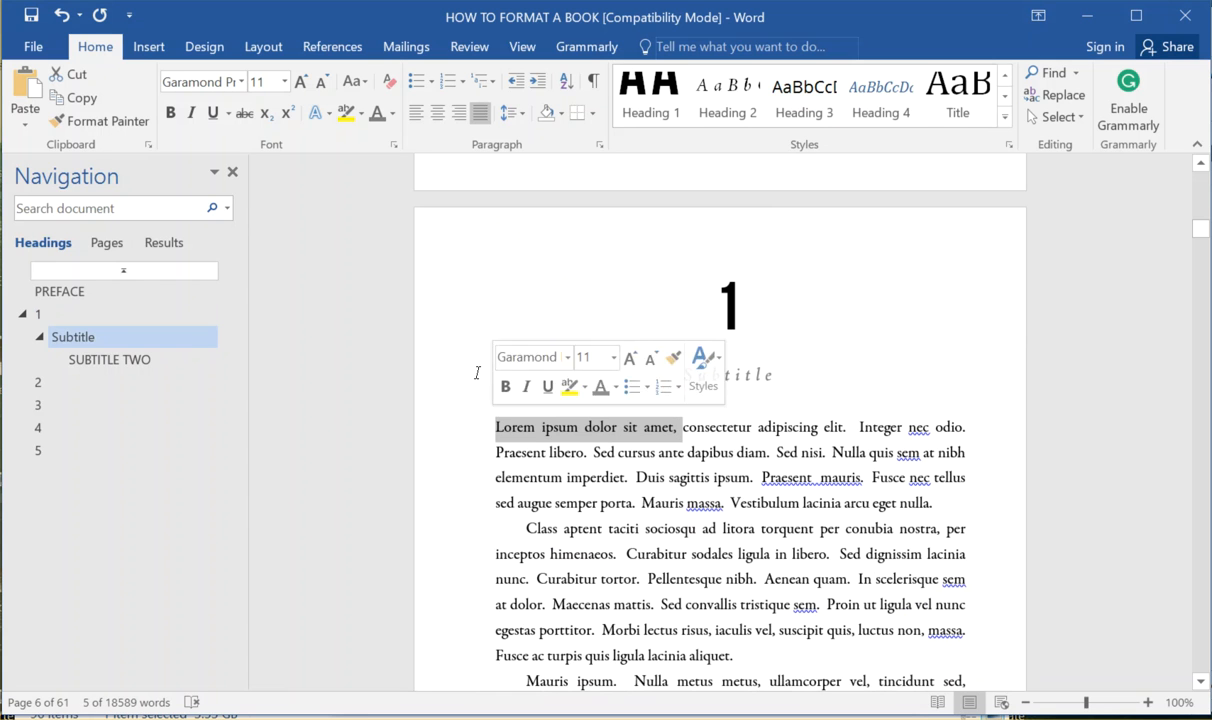
pyautogui.click(169, 114)
pyautogui.click(169, 114)
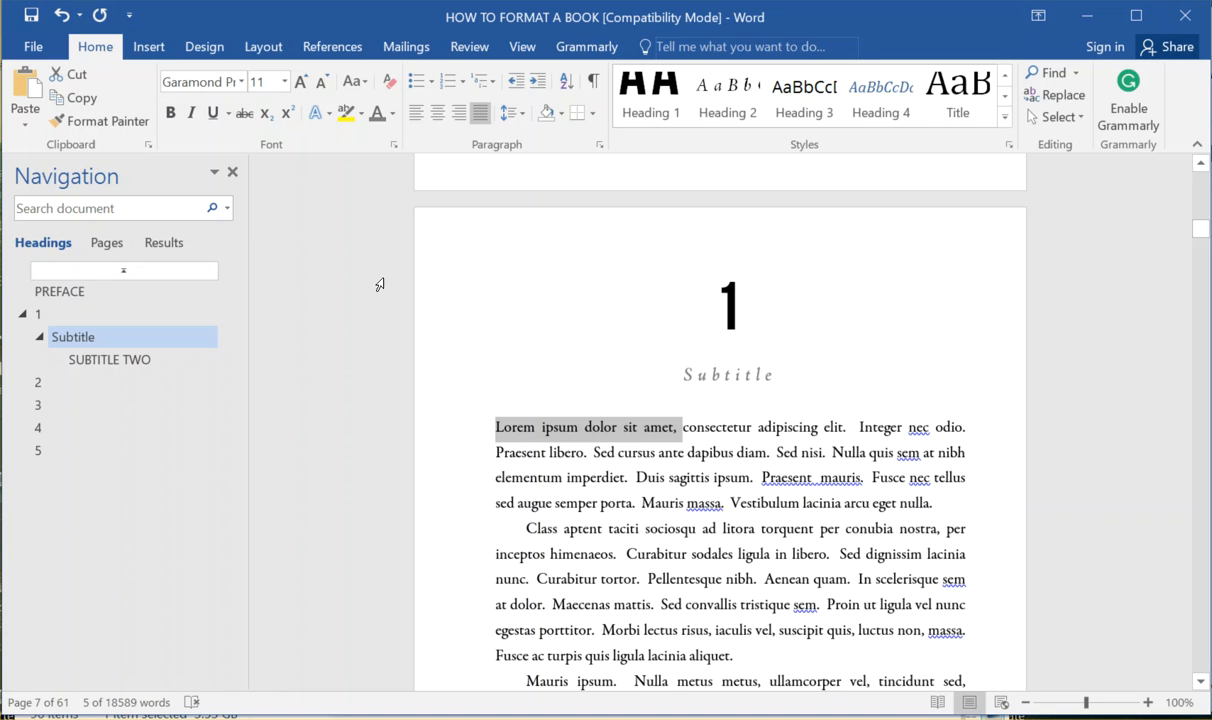
pyautogui.click(355, 81)
pyautogui.click(375, 149)
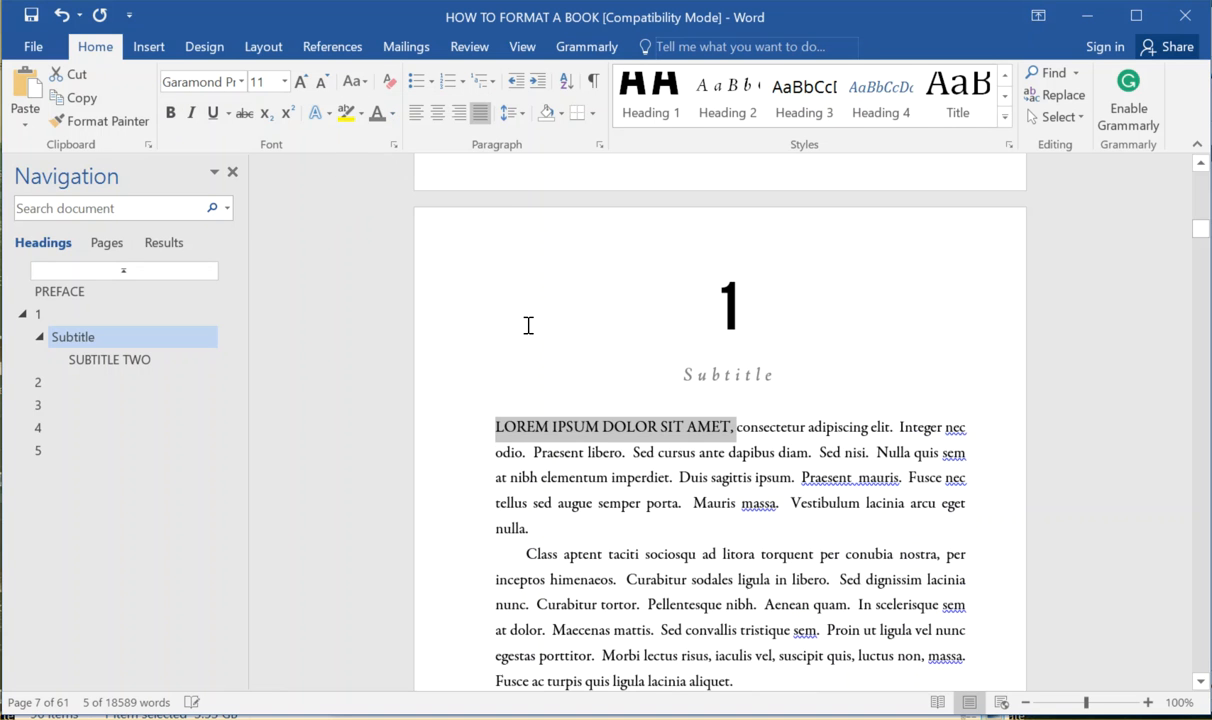
pyautogui.click(611, 427)
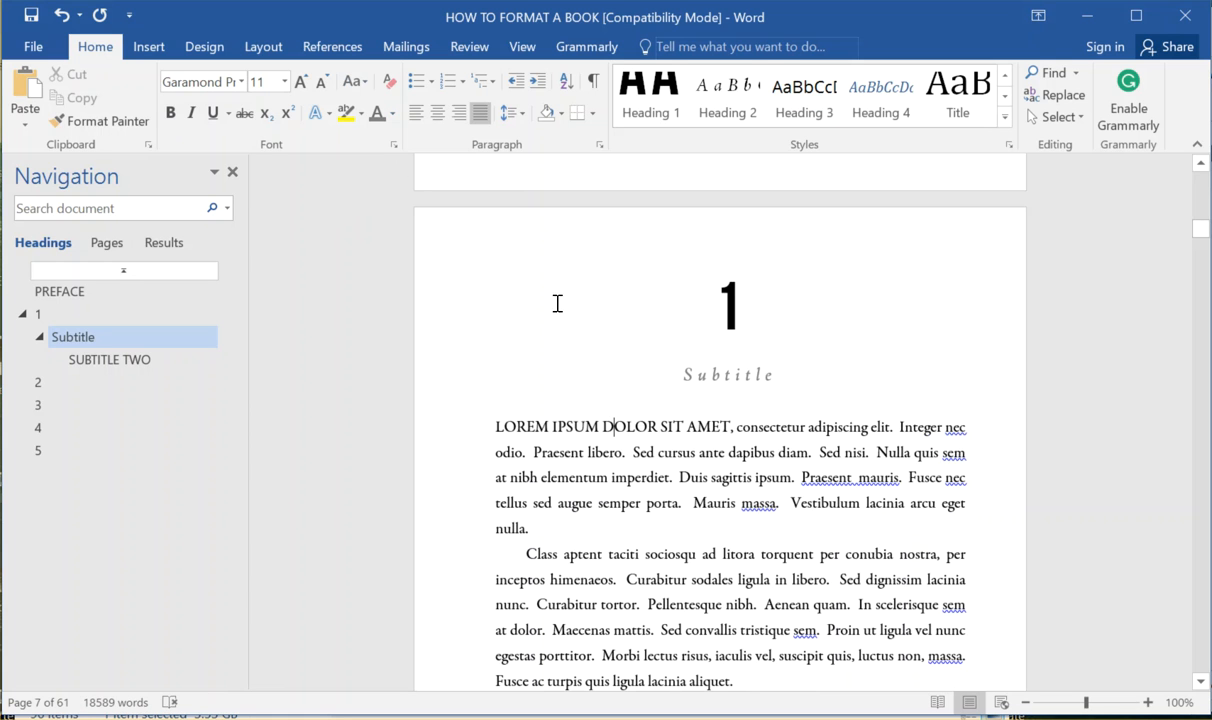
pyautogui.click(62, 14)
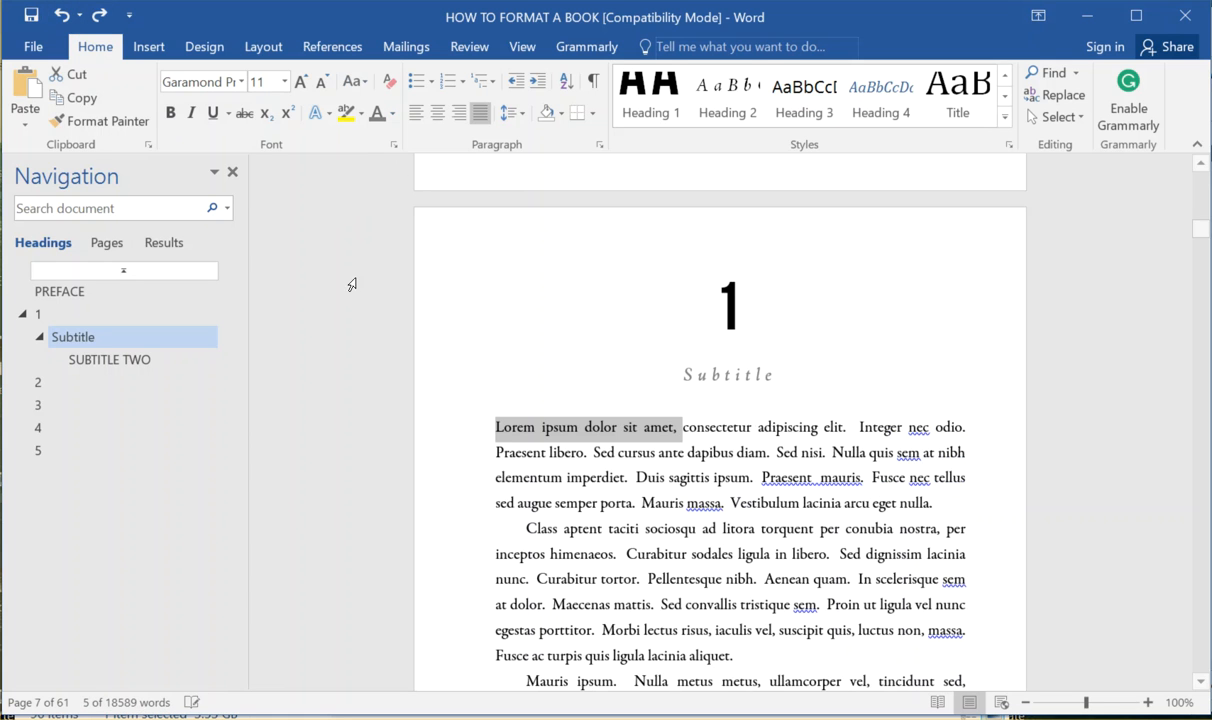
pyautogui.click(606, 446)
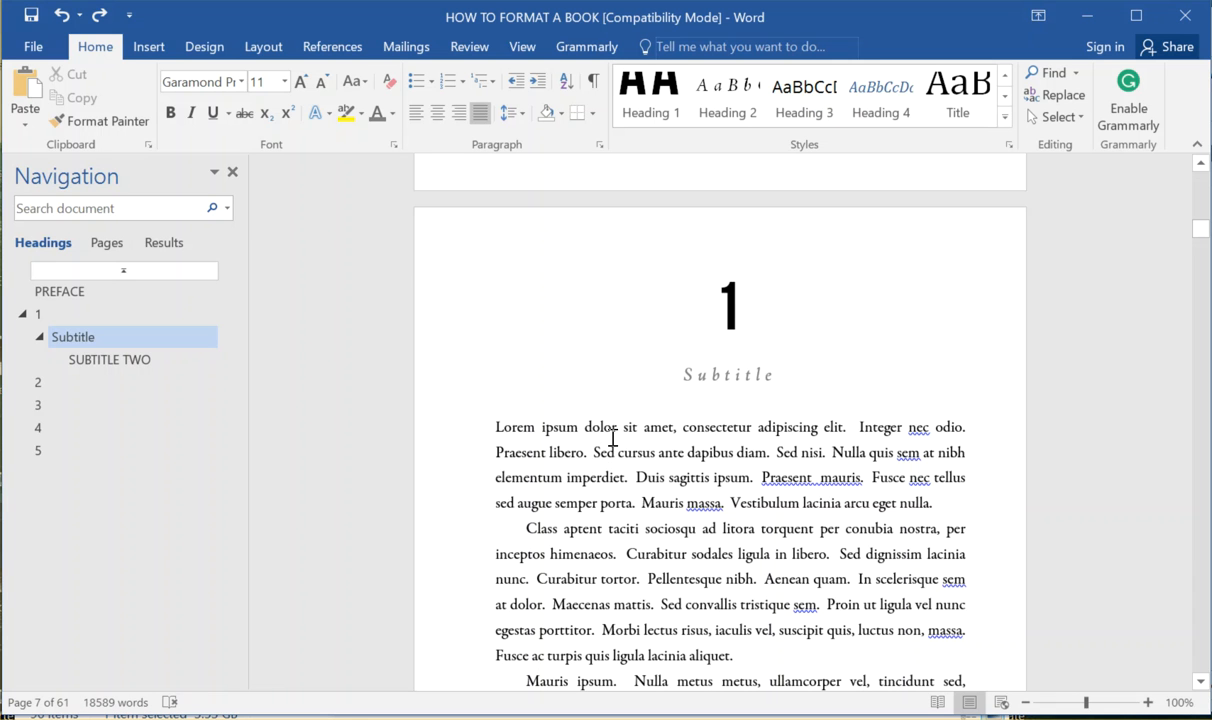
# Adjust the paragraph spacing before the chapter 1 number heading.
pyautogui.scroll(1, 624, 428)
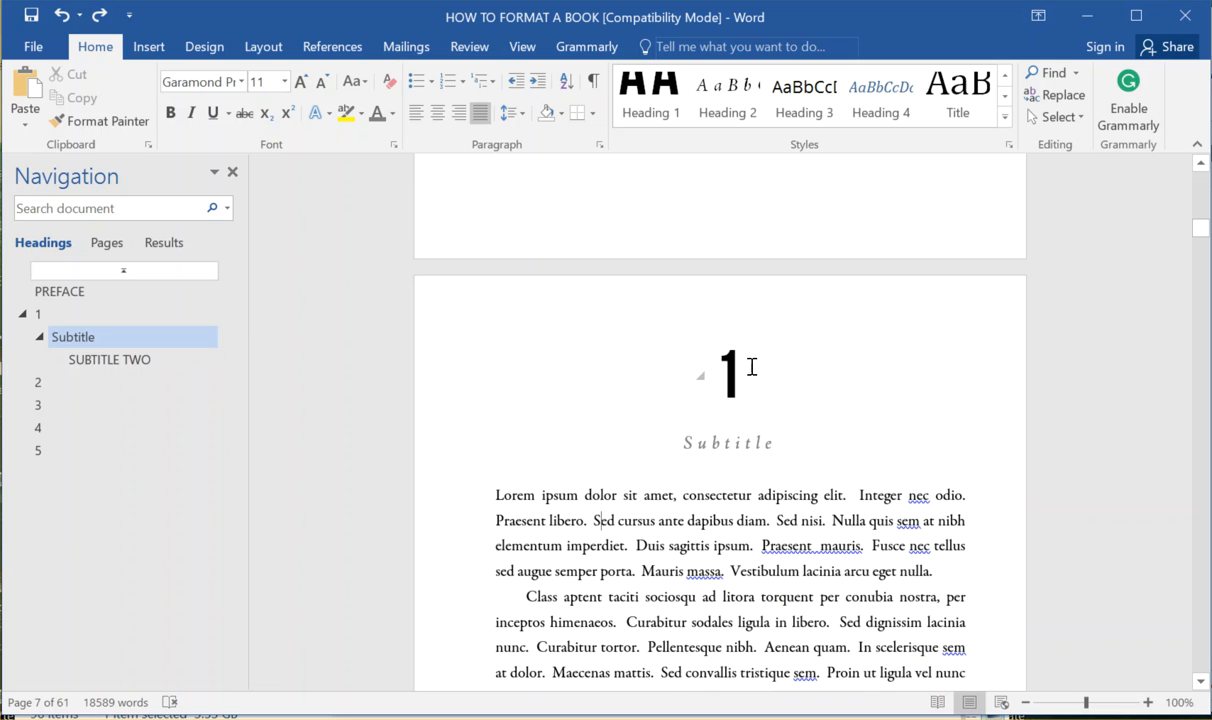
pyautogui.scroll(3, 649, 381)
pyautogui.scroll(-5, 600, 390)
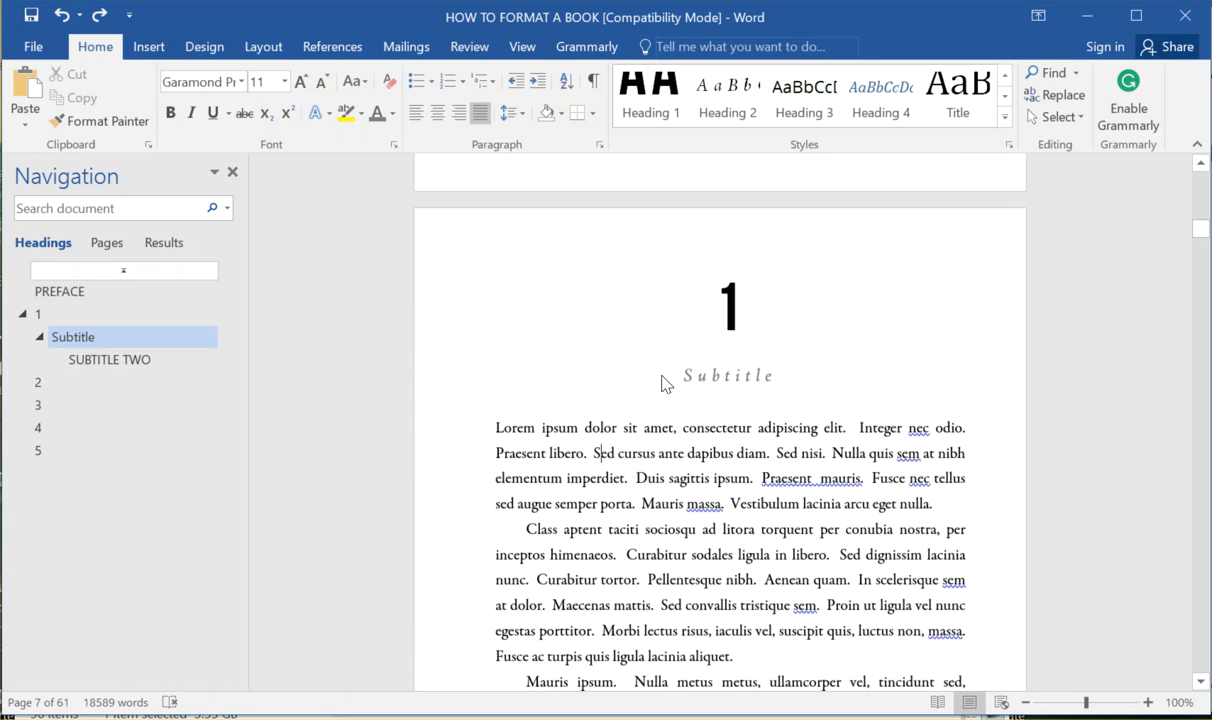
pyautogui.scroll(3, 549, 361)
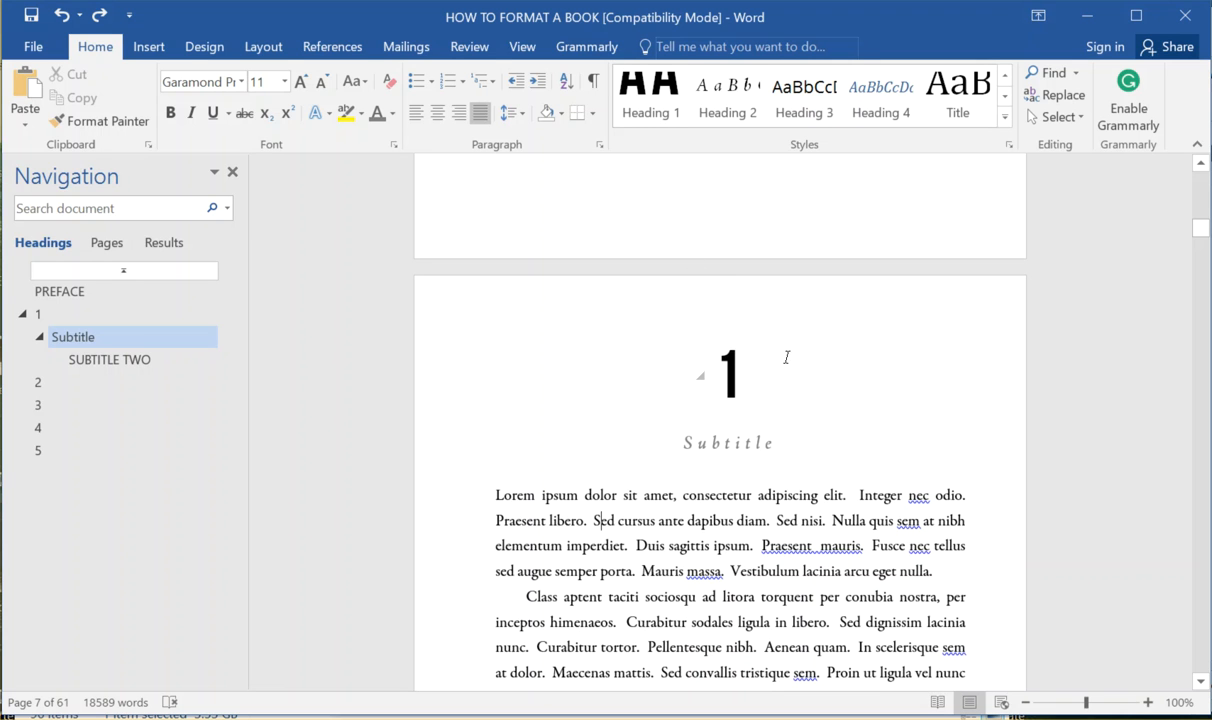
pyautogui.moveTo(766, 375); pyautogui.dragTo(640, 356)
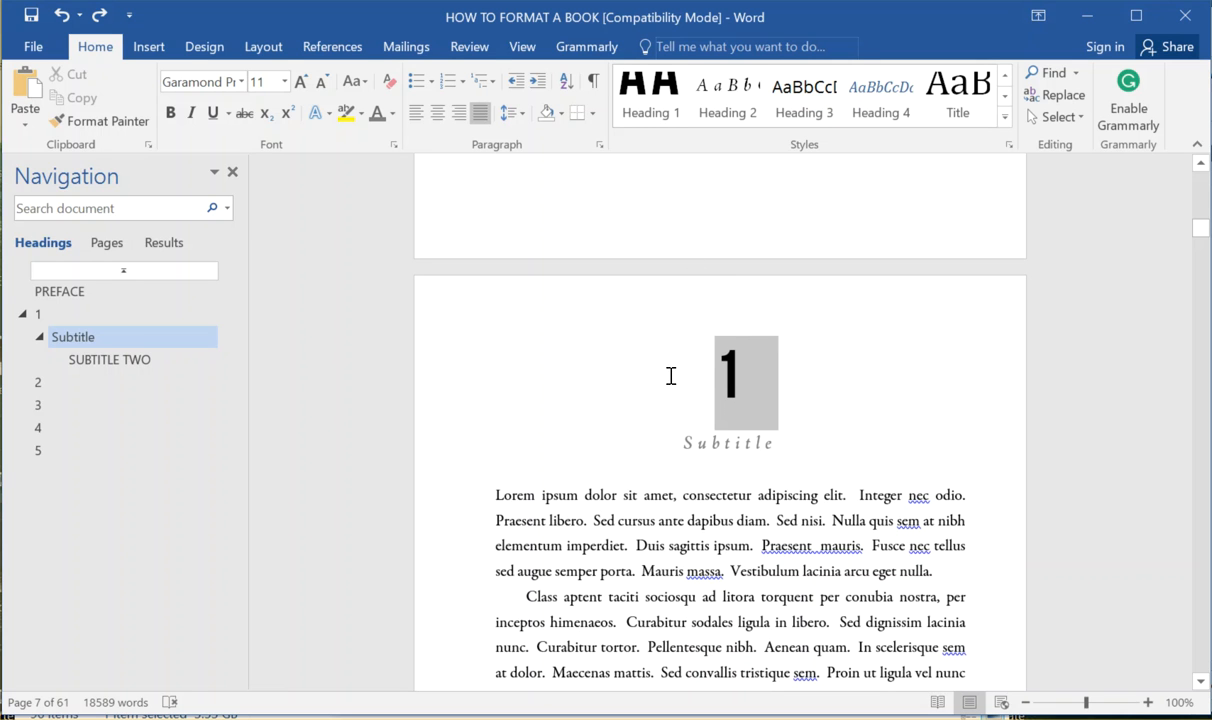
pyautogui.click(513, 113)
pyautogui.click(561, 284)
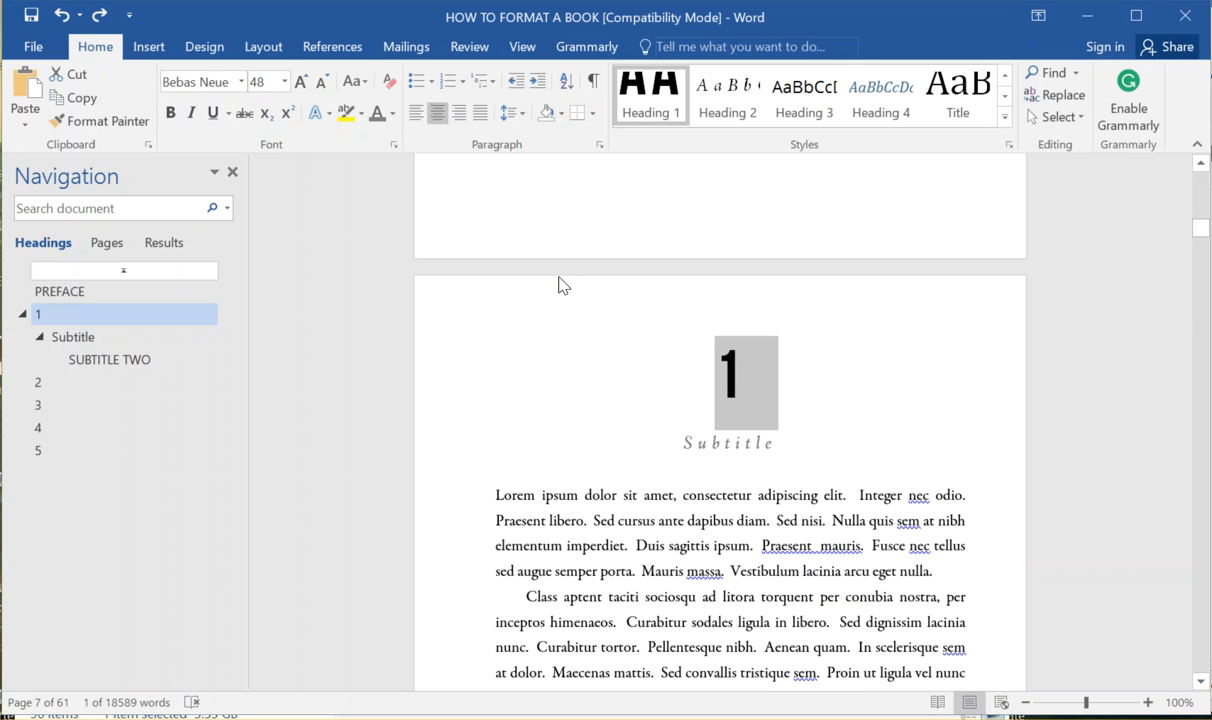
pyautogui.moveTo(538, 370); pyautogui.dragTo(540, 374)
pyautogui.click(690, 628)
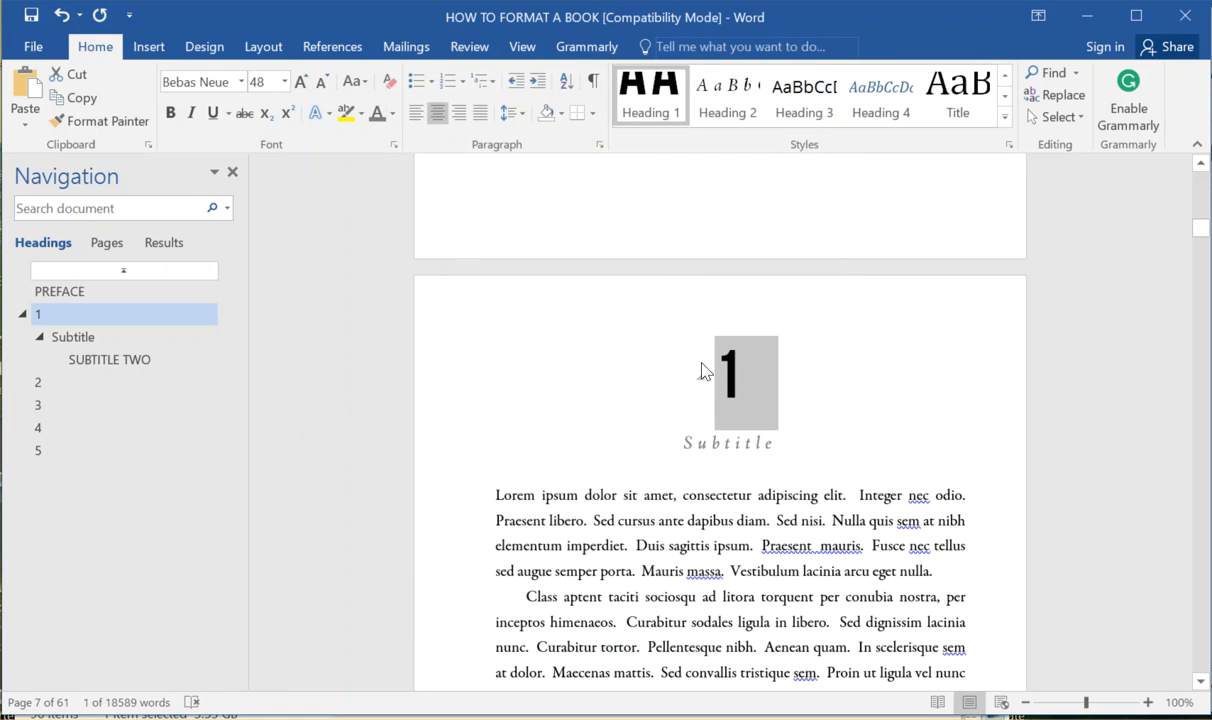
pyautogui.click(741, 368)
# Return to the formatting checklist on the first page and highlight "Add section breaks" in item 5.
pyautogui.scroll(-10, 944, 395)
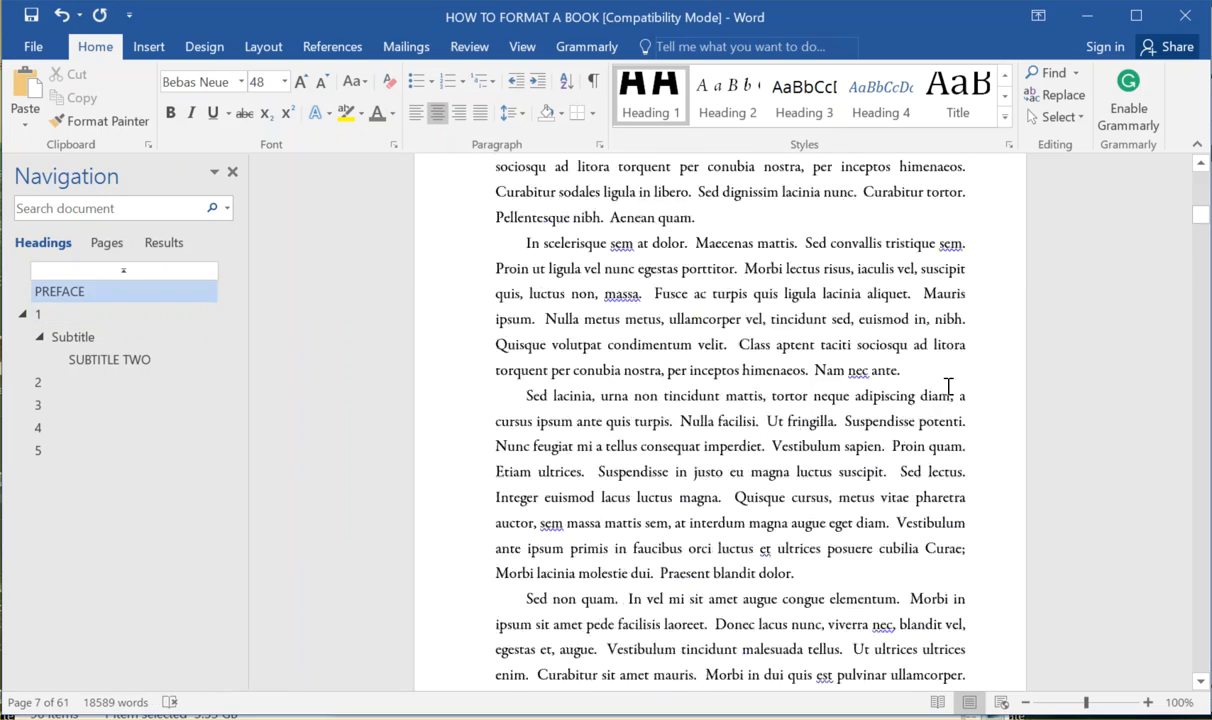
pyautogui.scroll(15, 944, 384)
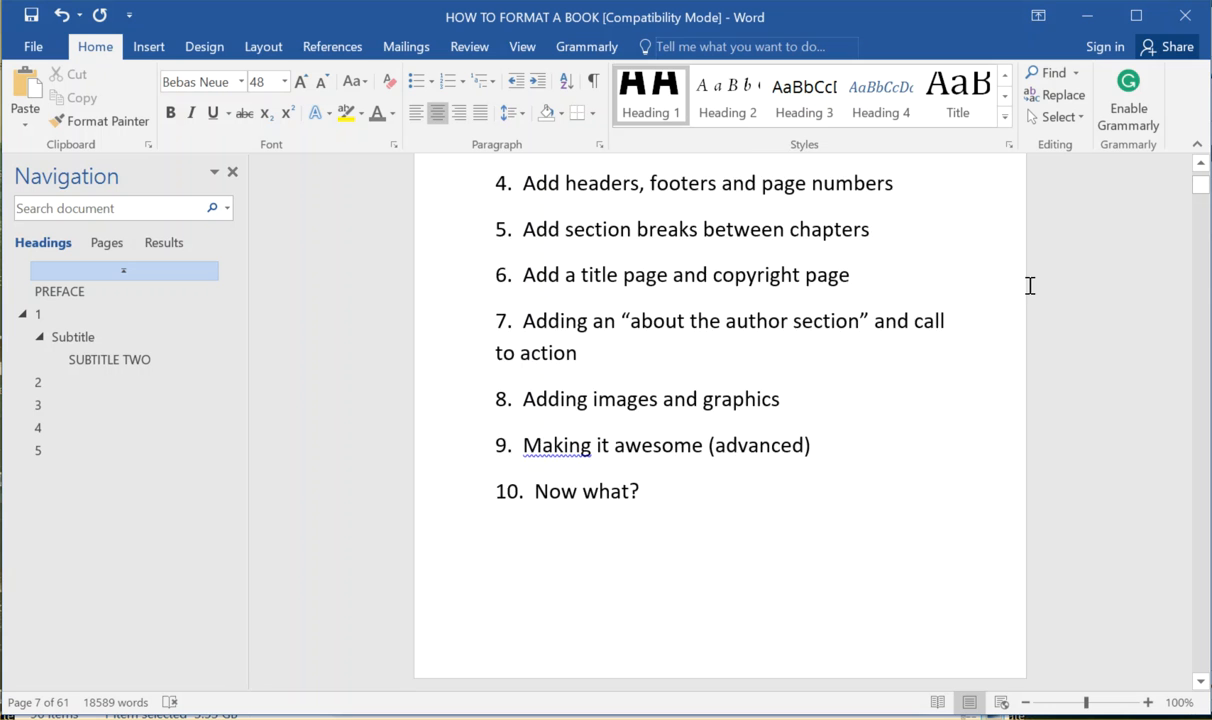
pyautogui.scroll(1, 887, 293)
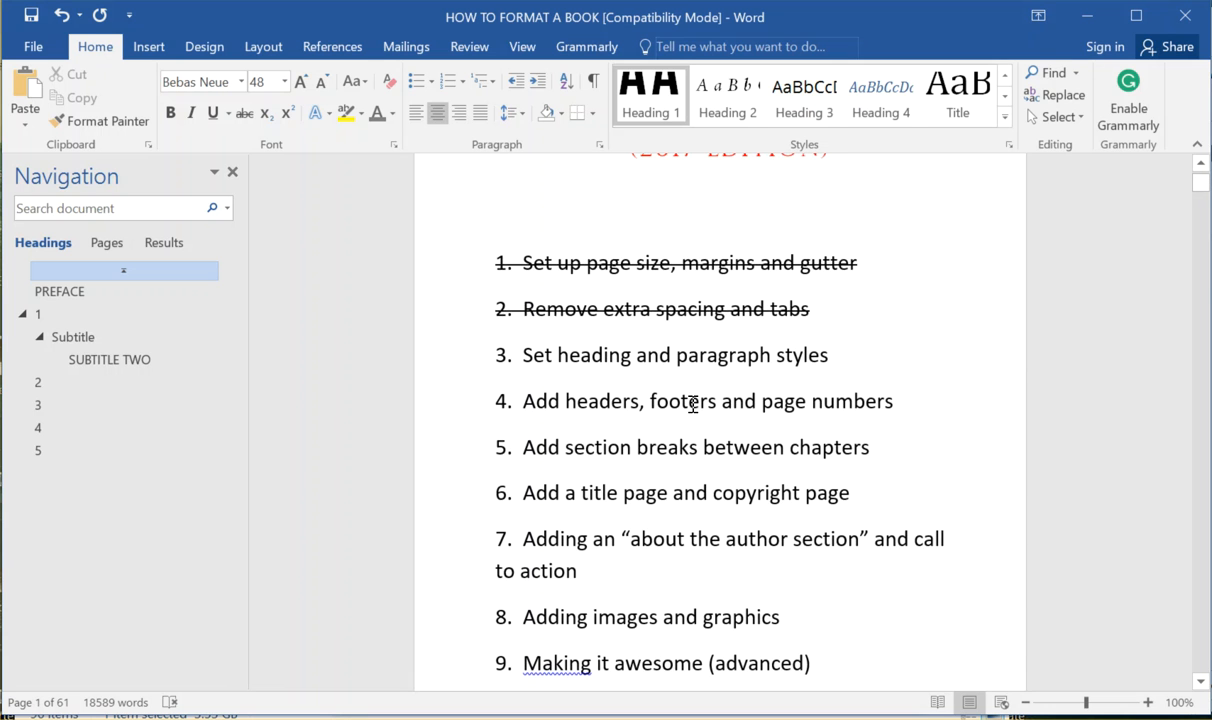
pyautogui.moveTo(559, 449); pyautogui.dragTo(702, 450)
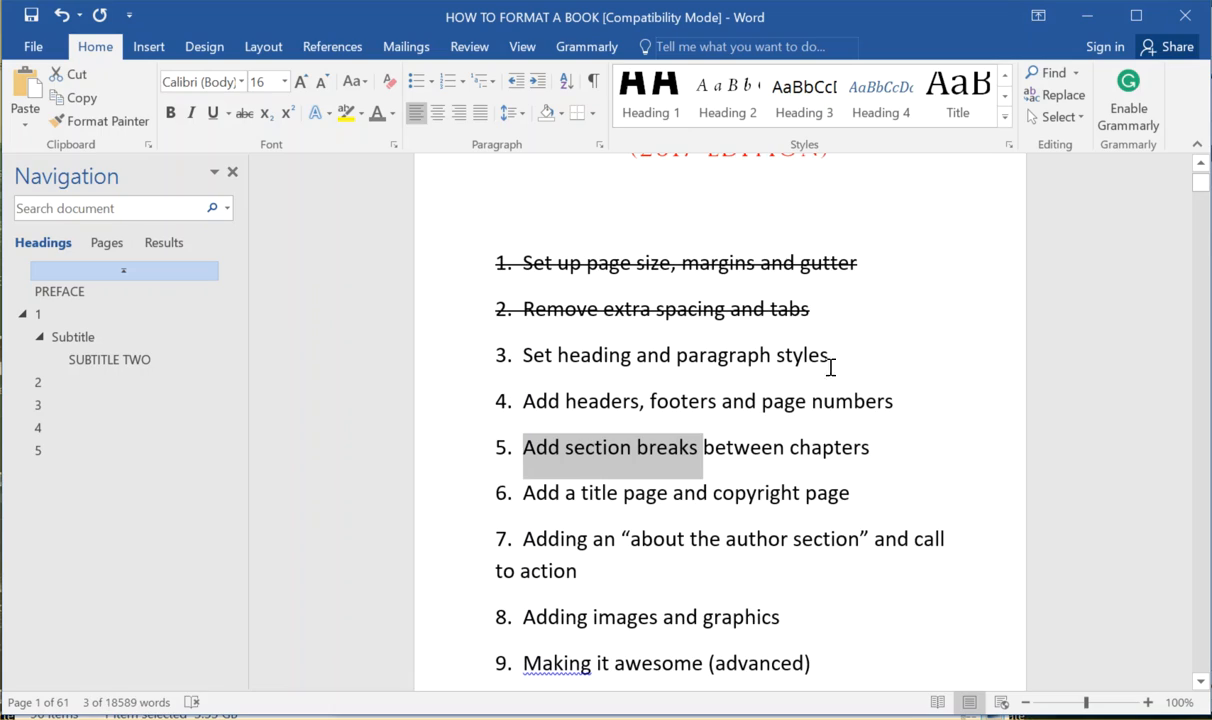
# Insert a Next Page section break at the end of the preface, just before chapter 1.
pyautogui.click(803, 357)
pyautogui.scroll(-15, 825, 425)
pyautogui.scroll(-15, 783, 440)
pyautogui.scroll(-5, 767, 460)
pyautogui.scroll(3, 760, 457)
pyautogui.click(690, 505)
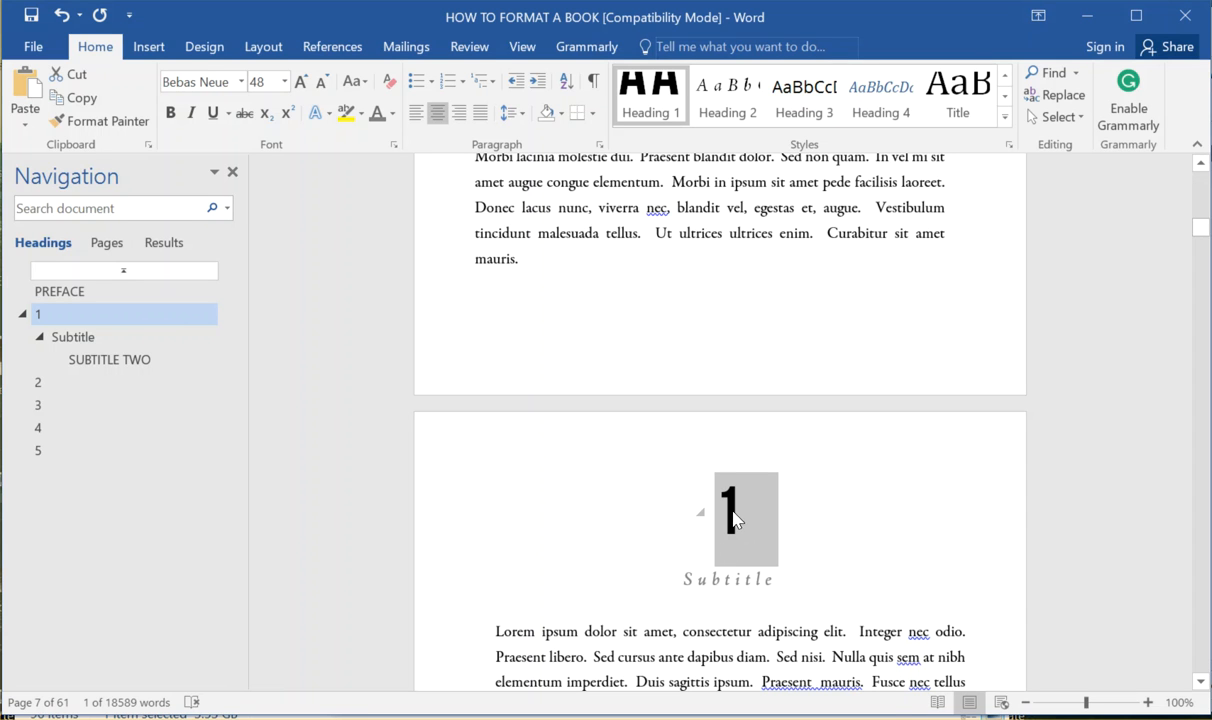
pyautogui.click(530, 250)
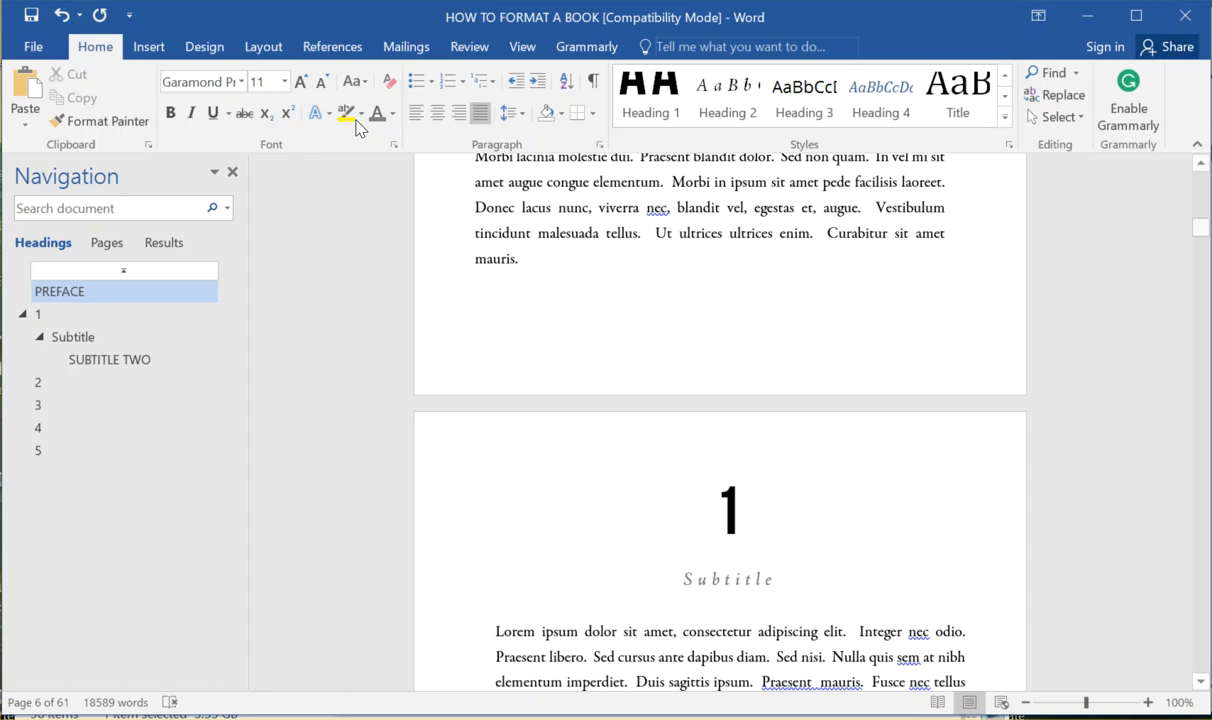
pyautogui.click(260, 47)
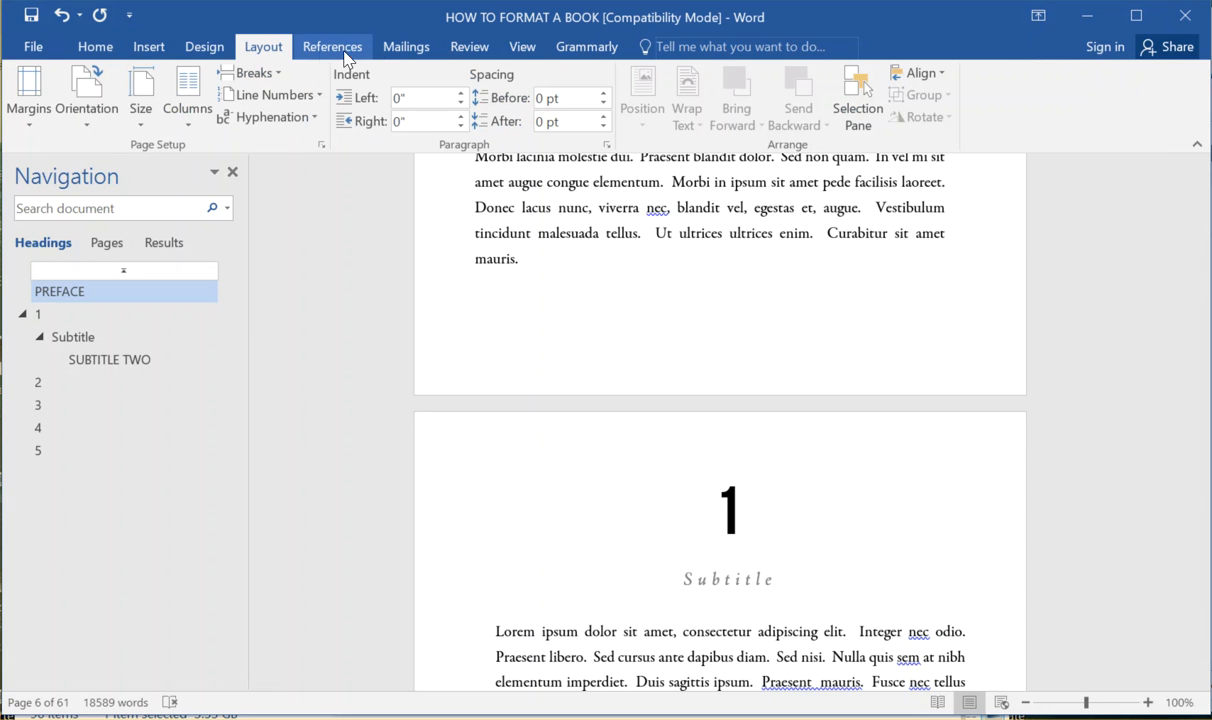
pyautogui.click(279, 75)
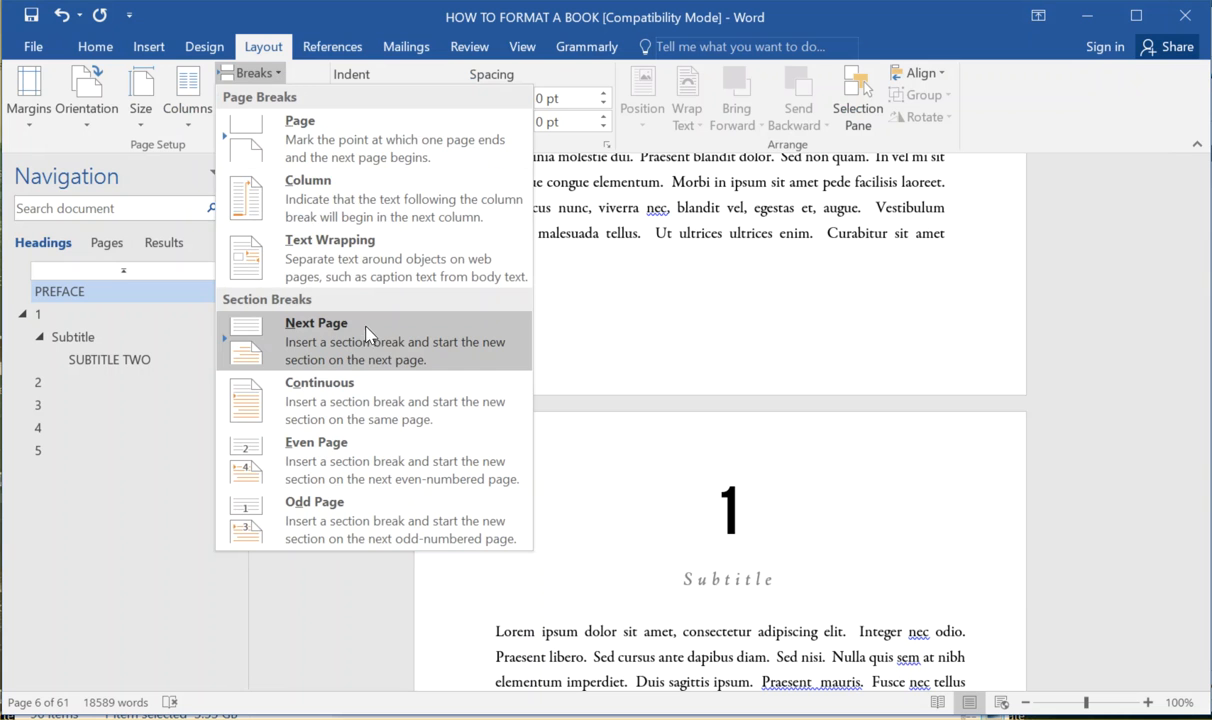
pyautogui.click(443, 361)
# Delete the leftover empty line above the chapter 1 number heading.
pyautogui.scroll(-3, 619, 306)
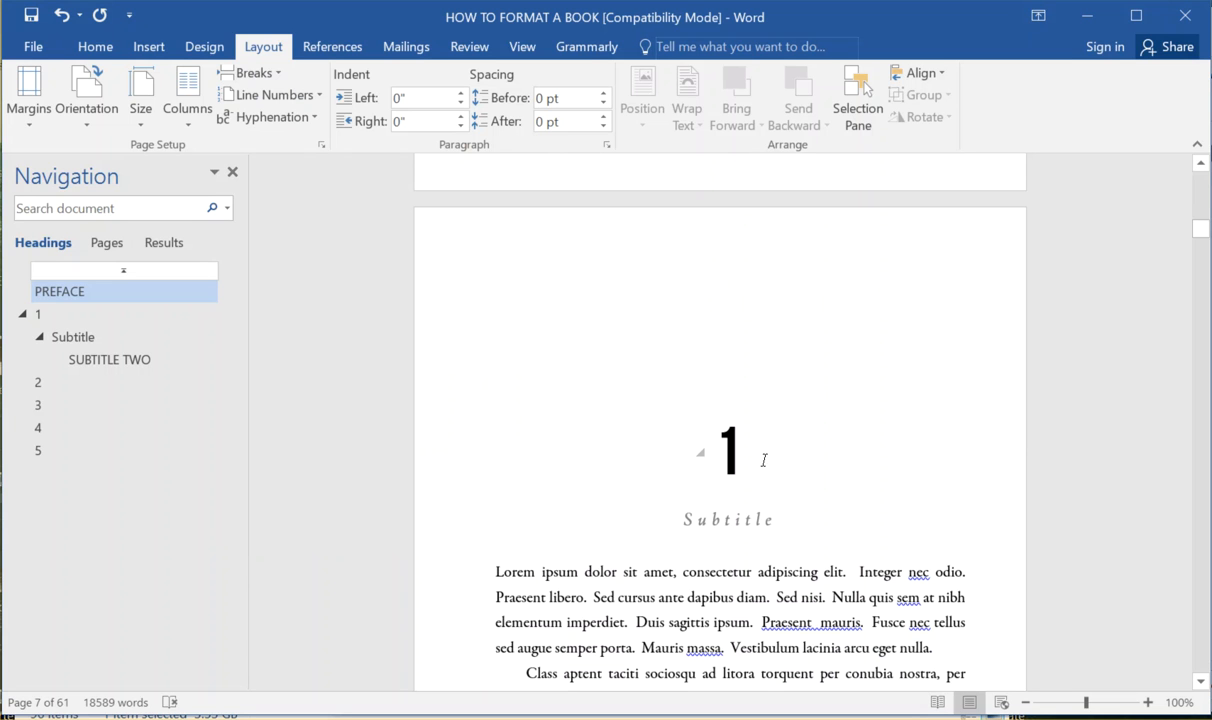
pyautogui.click(672, 440)
pyautogui.click(525, 265)
pyautogui.moveTo(660, 440); pyautogui.dragTo(466, 263)
pyautogui.press('Delete')
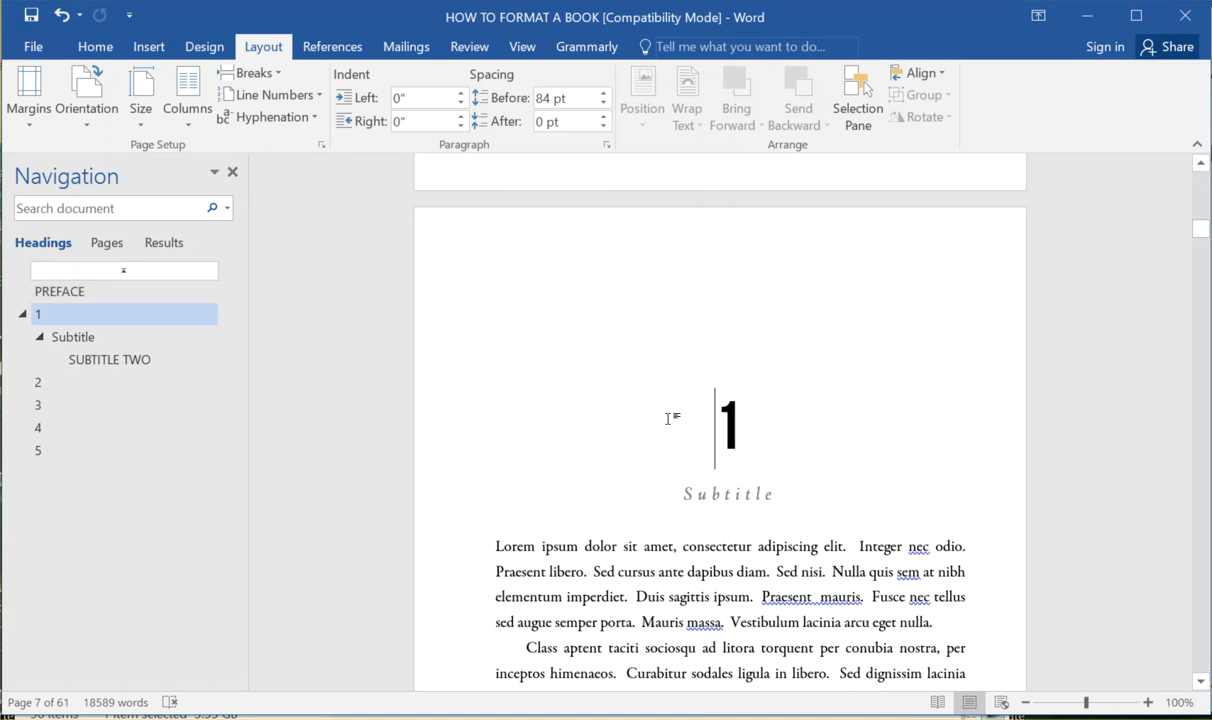
# Check how chapters 2 and 3 open compared with chapter 1's subtitle and opening text.
pyautogui.click(68, 384)
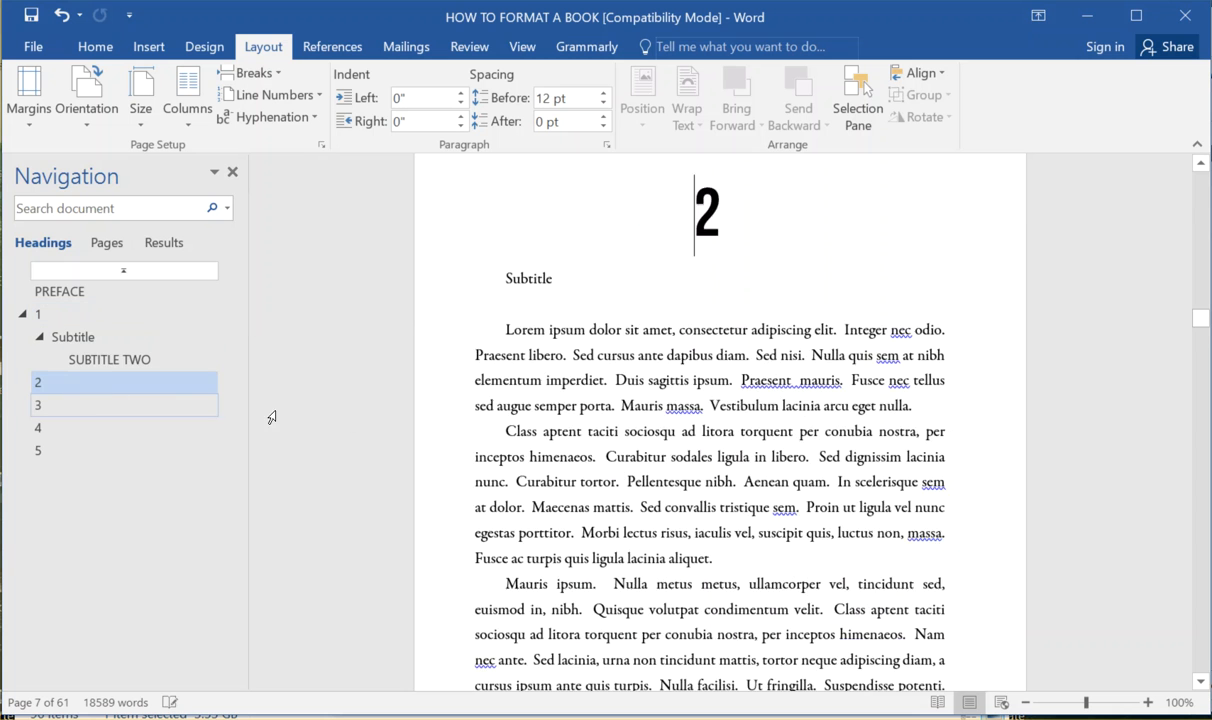
pyautogui.scroll(3, 655, 392)
pyautogui.scroll(-3, 638, 430)
pyautogui.scroll(6, 657, 381)
pyautogui.click(54, 383)
pyautogui.click(57, 405)
pyautogui.scroll(3, 612, 437)
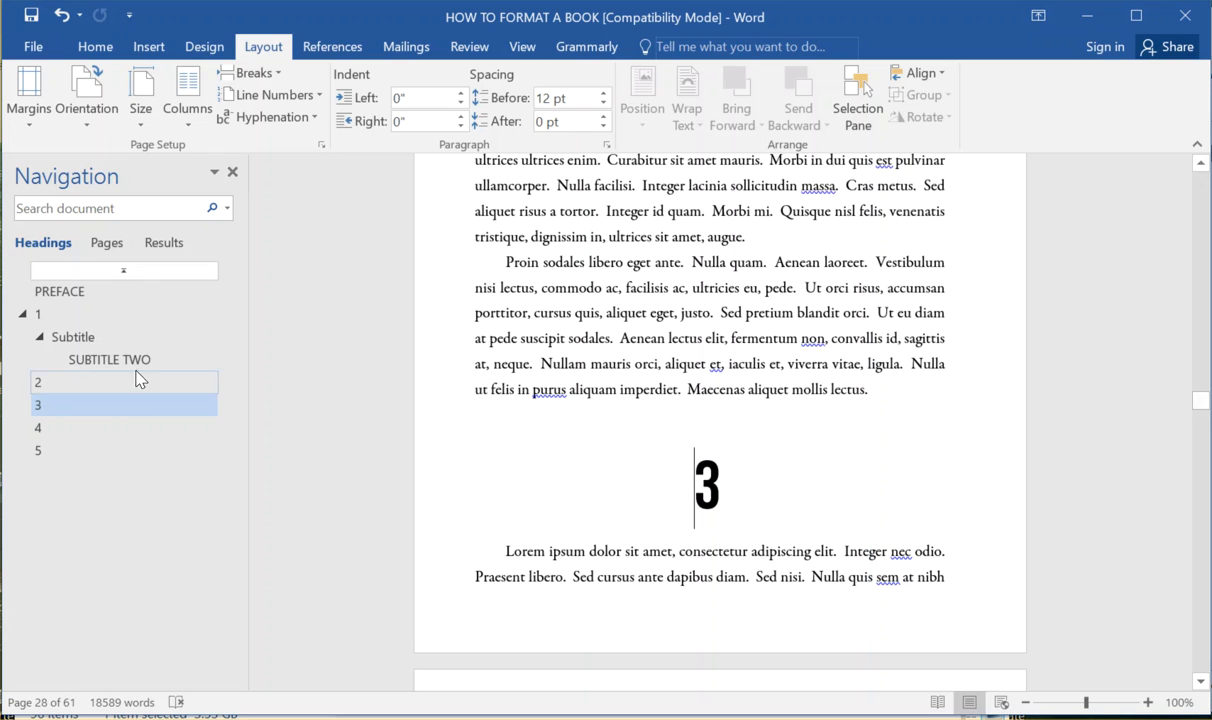
pyautogui.click(88, 337)
pyautogui.scroll(5, 484, 392)
pyautogui.scroll(-10, 484, 392)
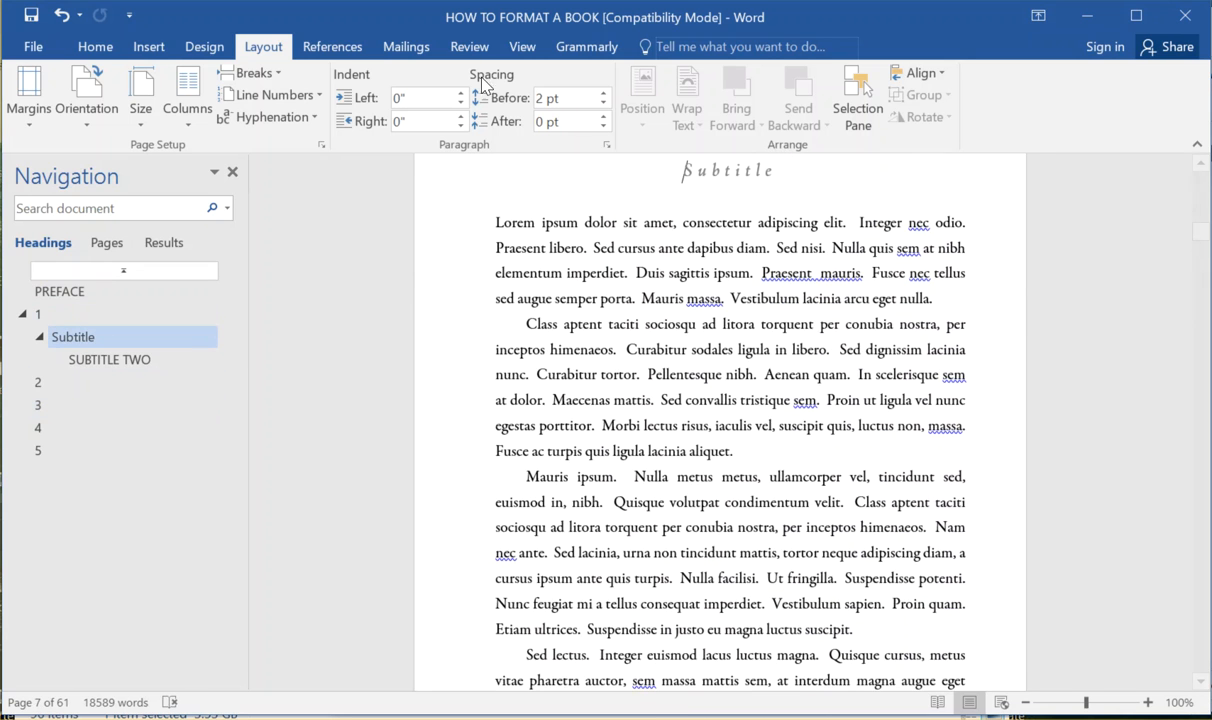
# Display multiple pages side by side, with the opening page of chapter 1 in view.
pyautogui.click(521, 46)
pyautogui.click(430, 105)
pyautogui.scroll(3, 503, 245)
pyautogui.scroll(1, 513, 272)
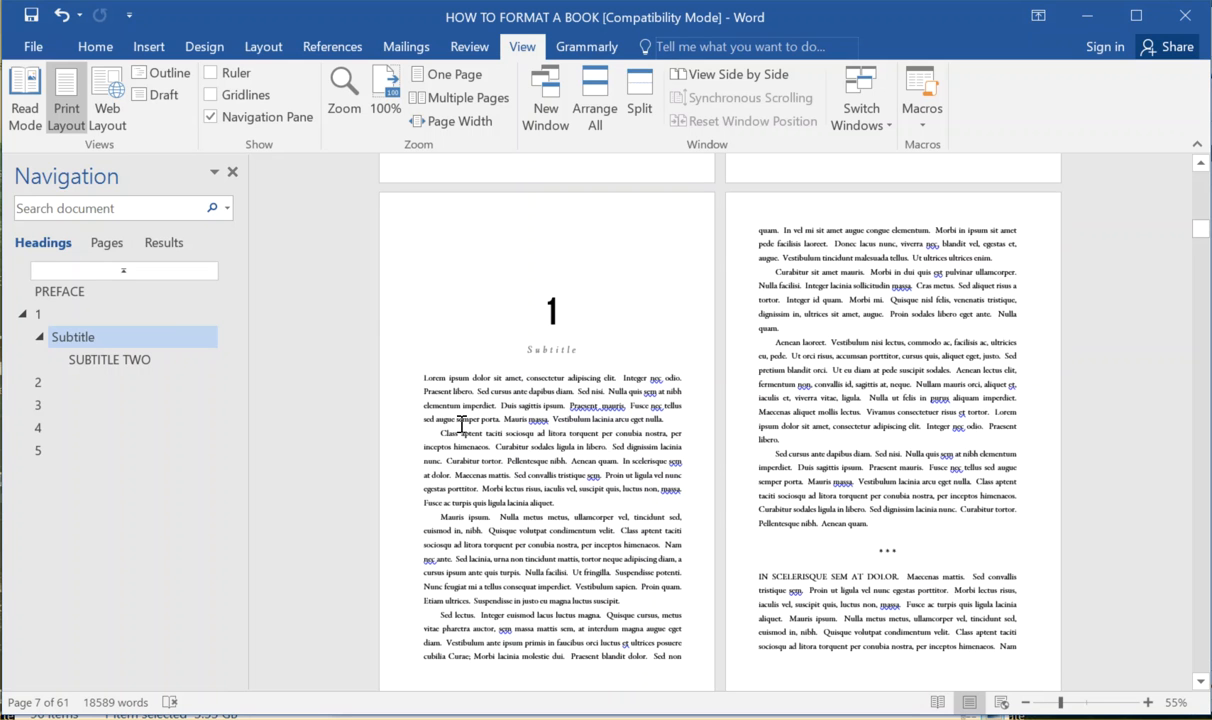
# Update the Heading 1 style to match chapter 1's number heading and undo the collapse of the text beneath it.
pyautogui.doubleClick(585, 350)
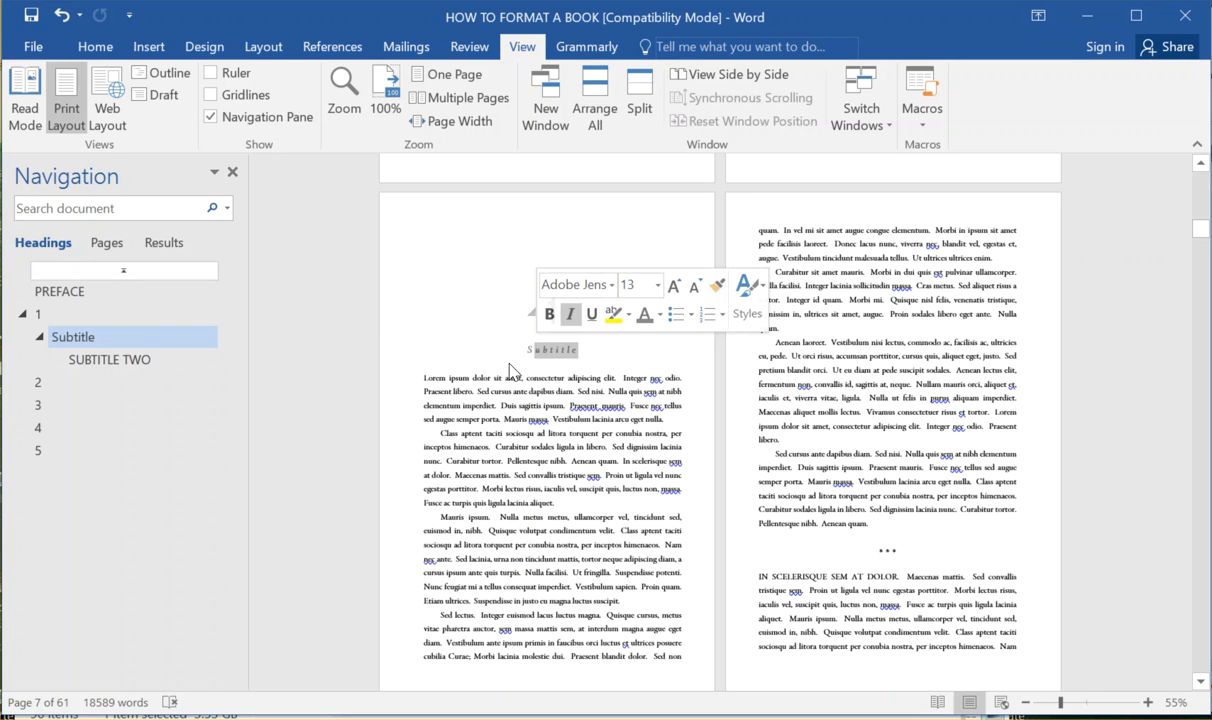
pyautogui.write('Subtitle')
pyautogui.moveTo(578, 350); pyautogui.dragTo(500, 348)
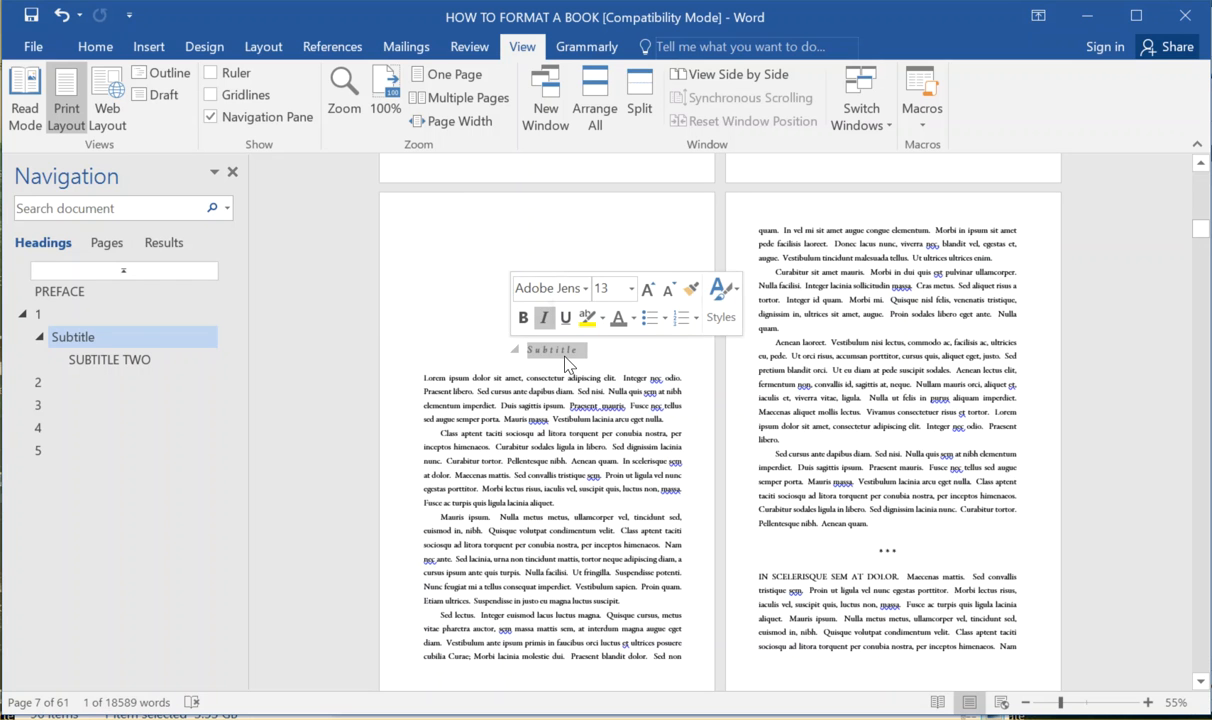
pyautogui.doubleClick(550, 312)
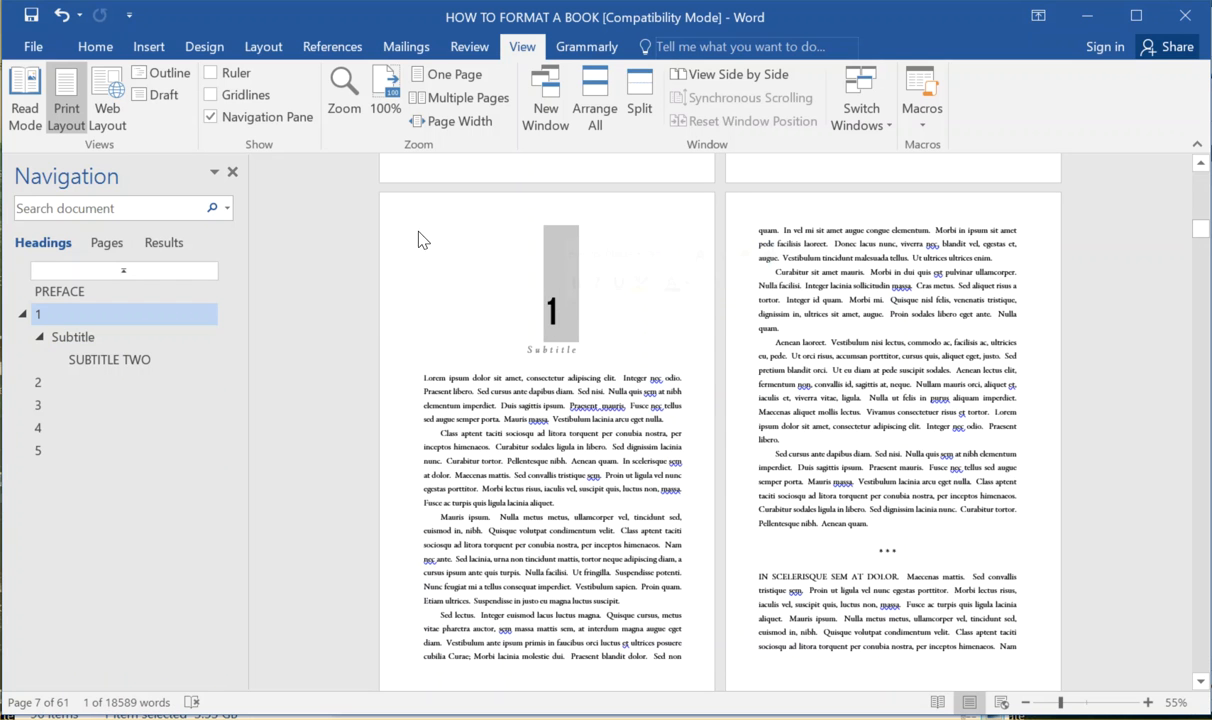
pyautogui.click(95, 46)
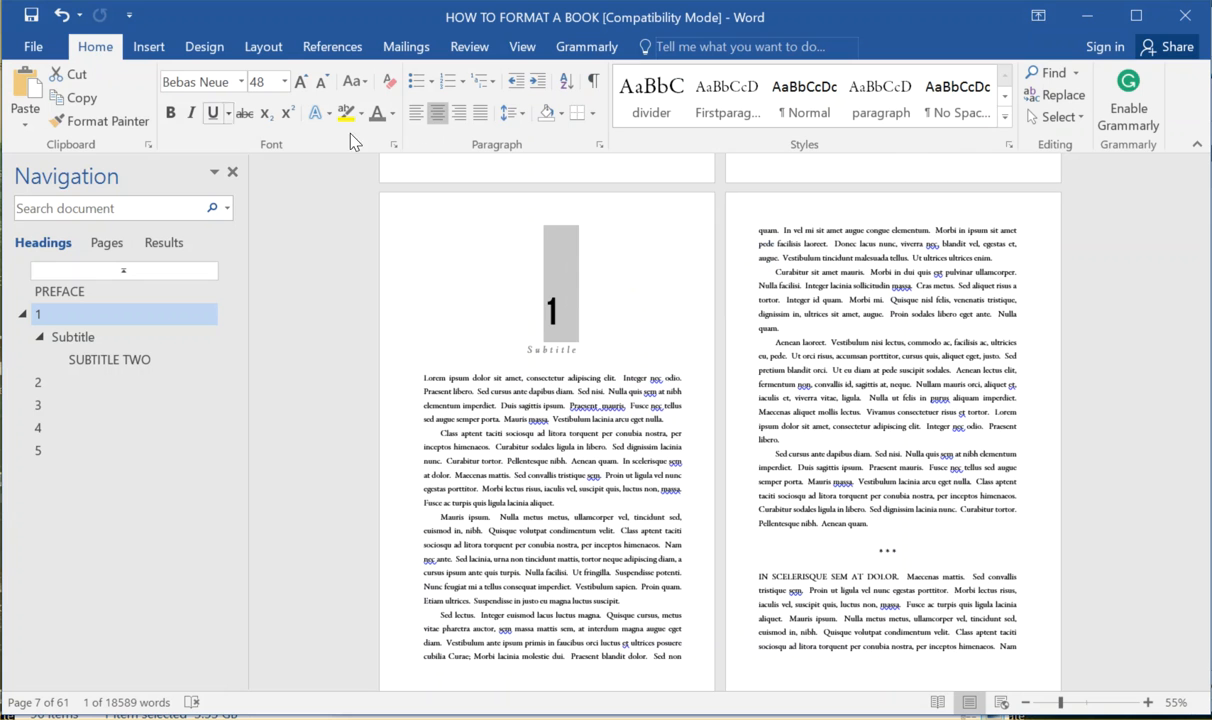
pyautogui.click(1005, 117)
pyautogui.click(548, 285)
pyautogui.click(1004, 118)
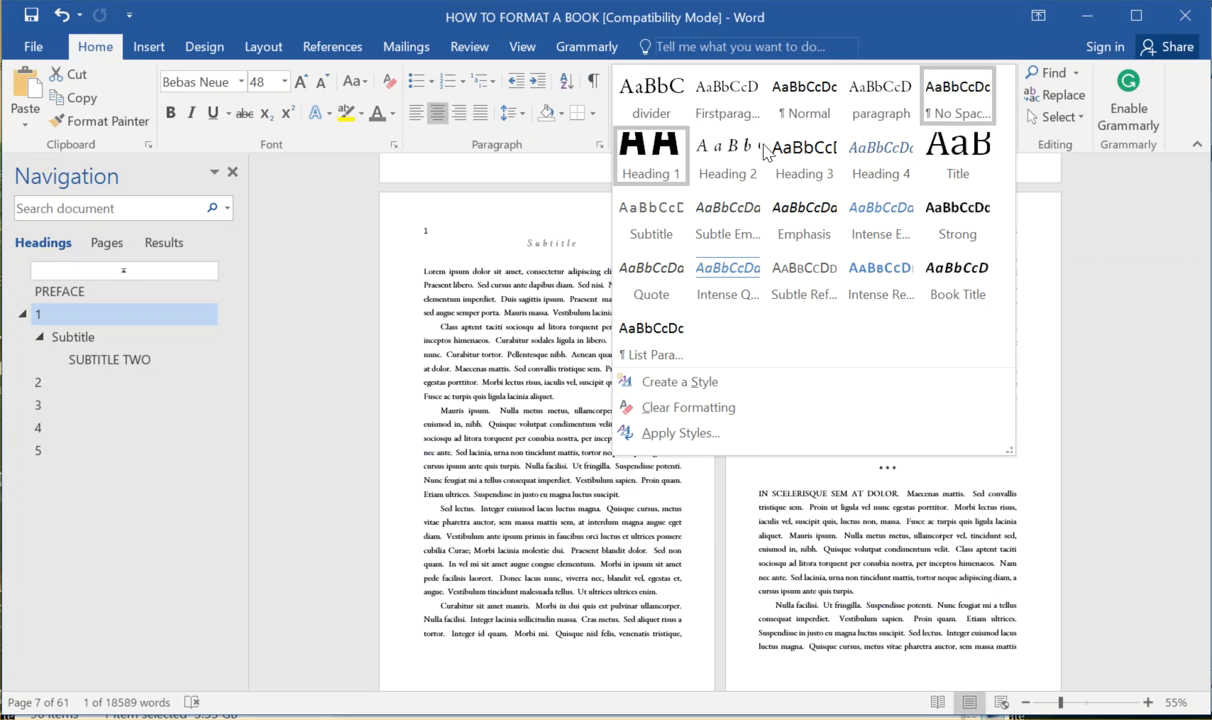
pyautogui.rightClick(655, 160)
pyautogui.click(672, 166)
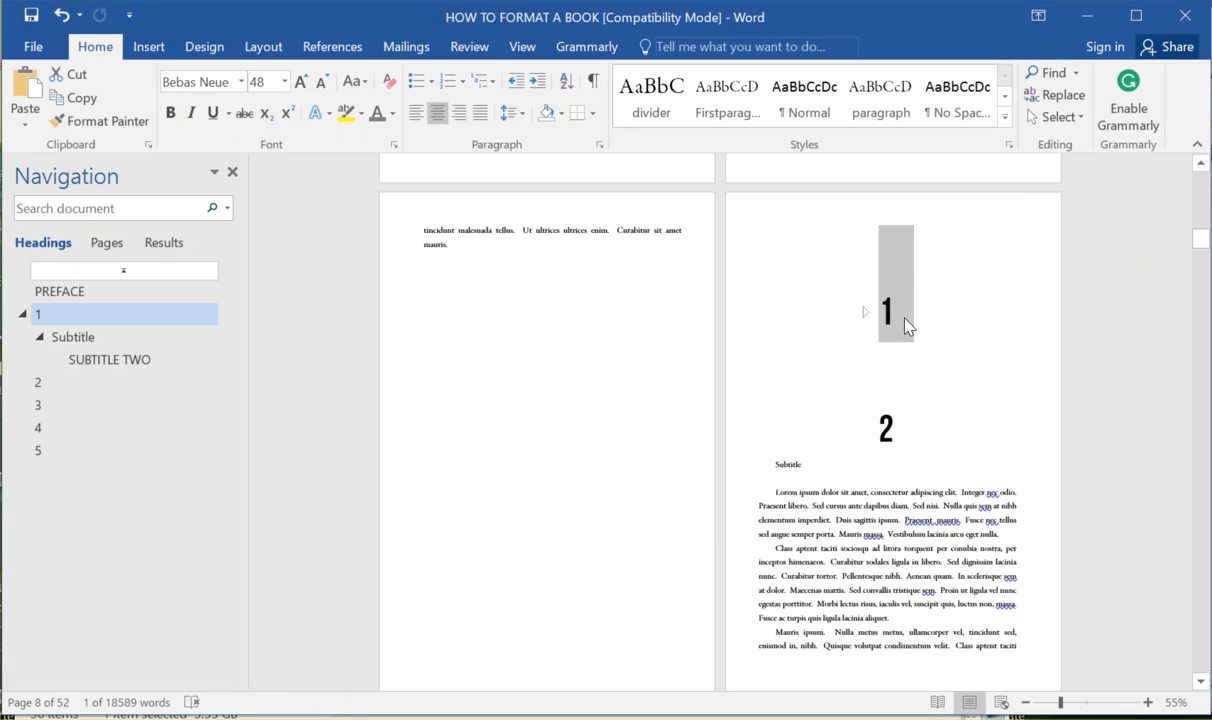
pyautogui.click(62, 15)
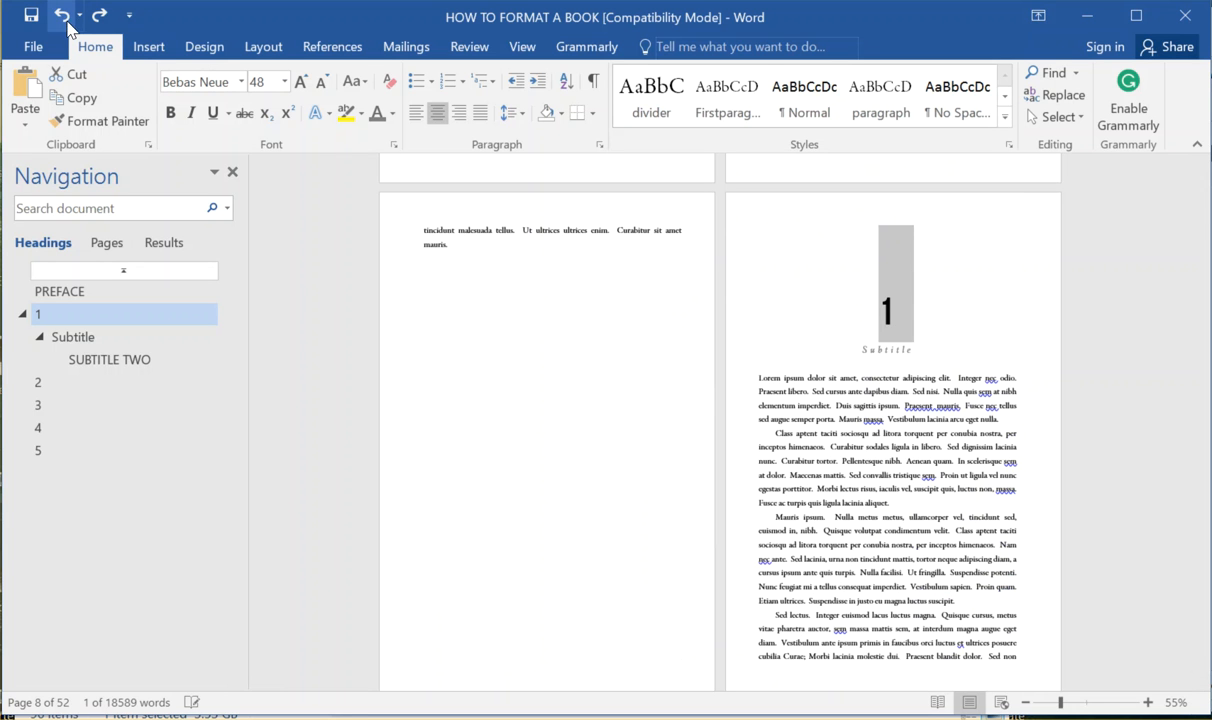
# Set the paragraph spacing after chapter 1's subtitle to 48 pt.
pyautogui.click(885, 350)
pyautogui.doubleClick(915, 349)
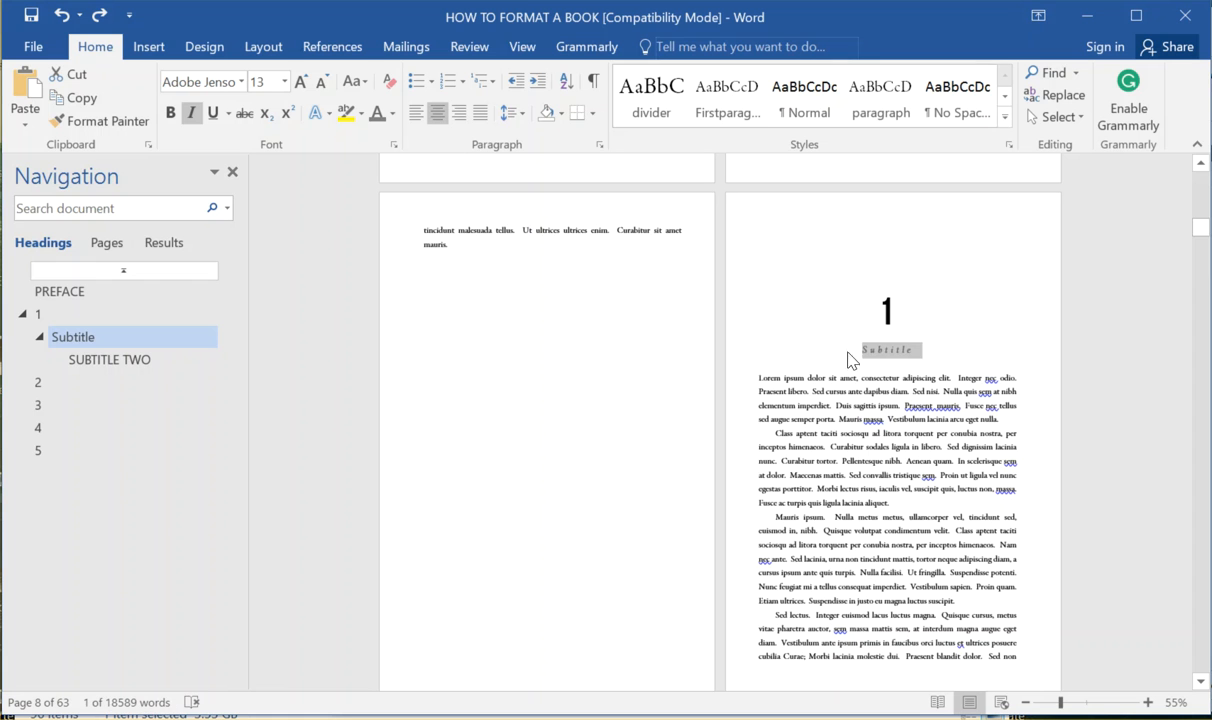
pyautogui.click(512, 112)
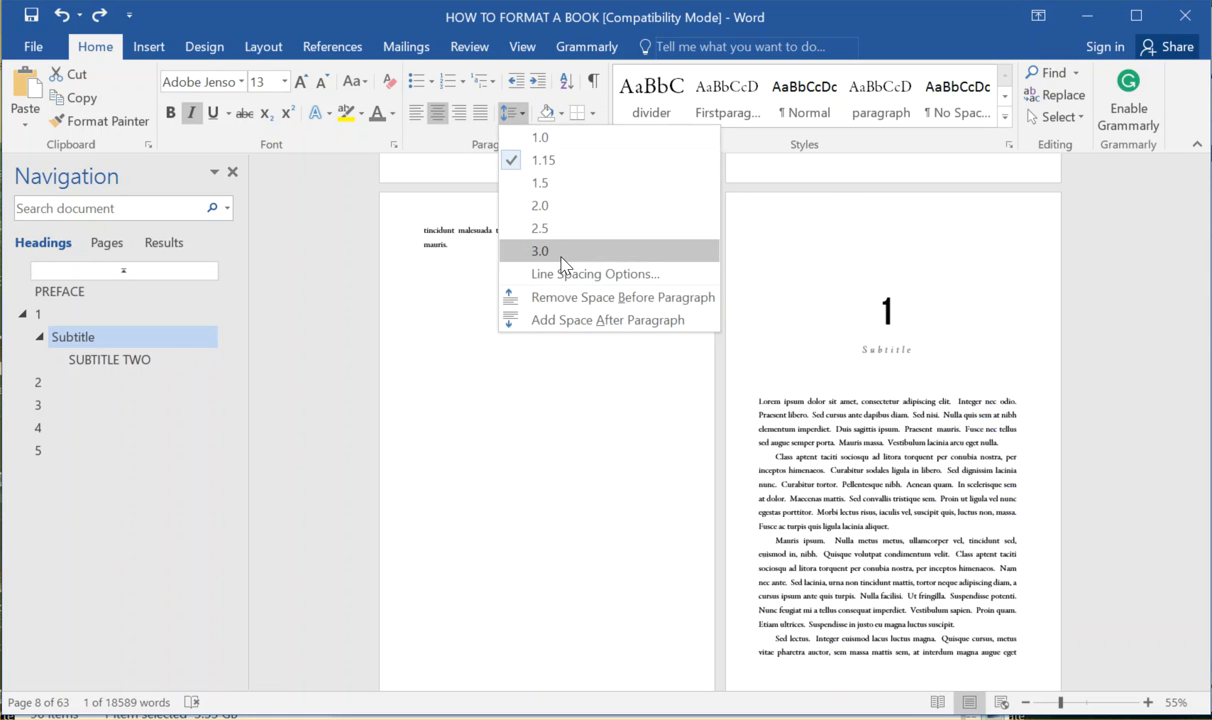
pyautogui.click(560, 274)
pyautogui.moveTo(539, 400); pyautogui.dragTo(539, 400)
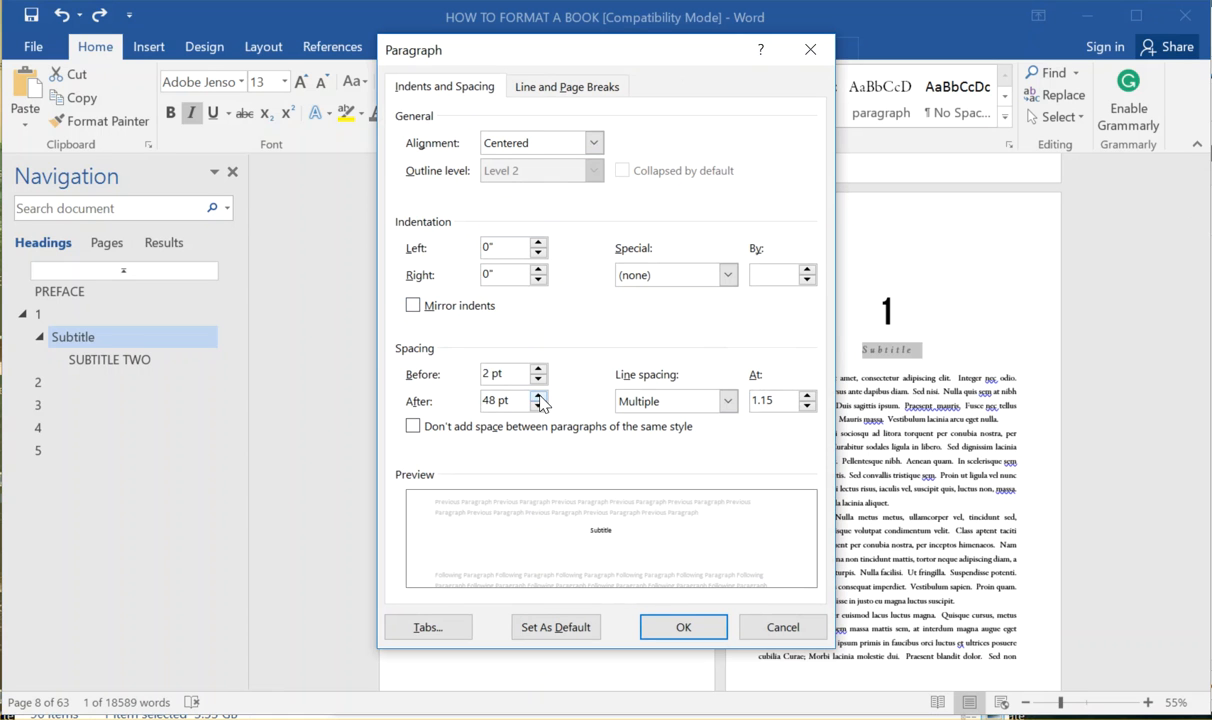
pyautogui.click(683, 627)
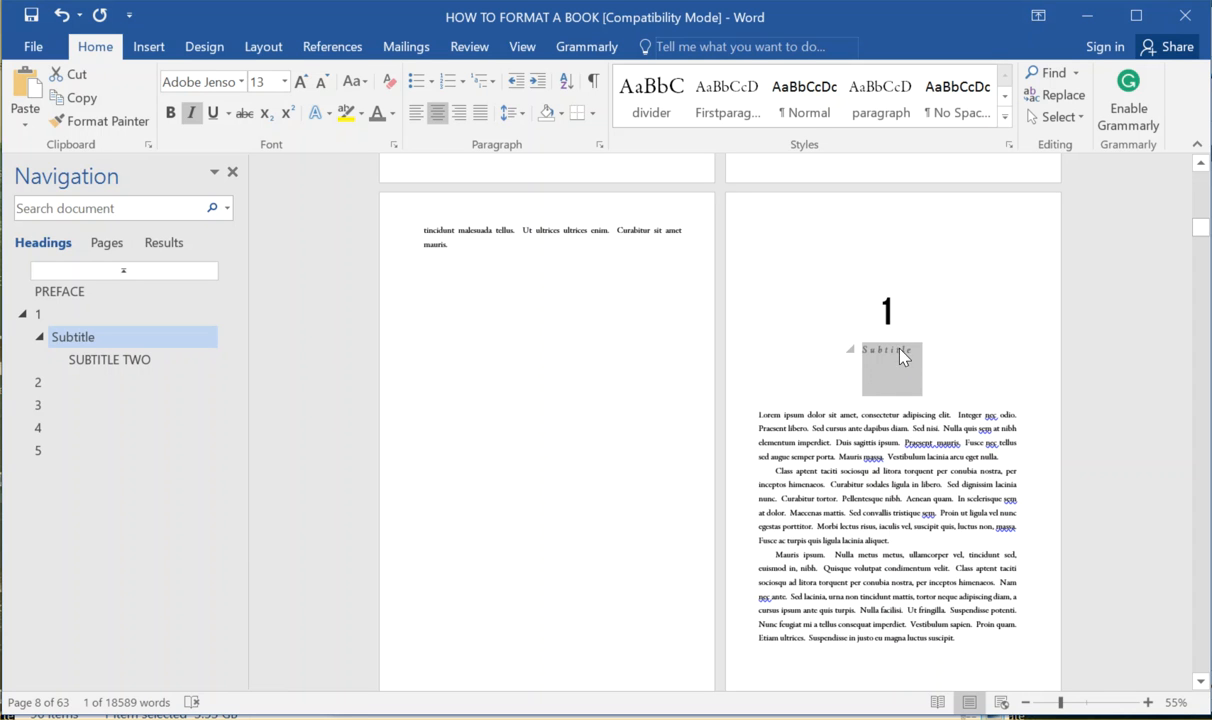
# Set the paragraph spacing before chapter 1's subtitle to 24 pt.
pyautogui.click(928, 348)
pyautogui.moveTo(930, 347); pyautogui.dragTo(833, 349)
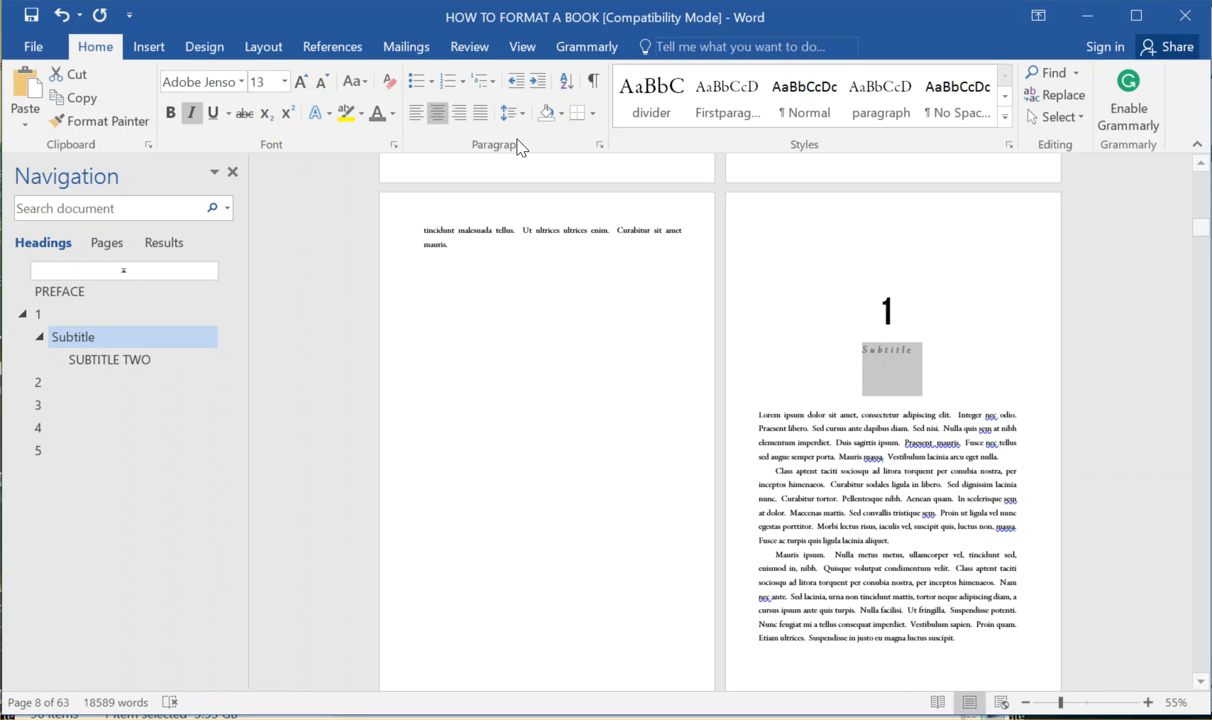
pyautogui.click(524, 114)
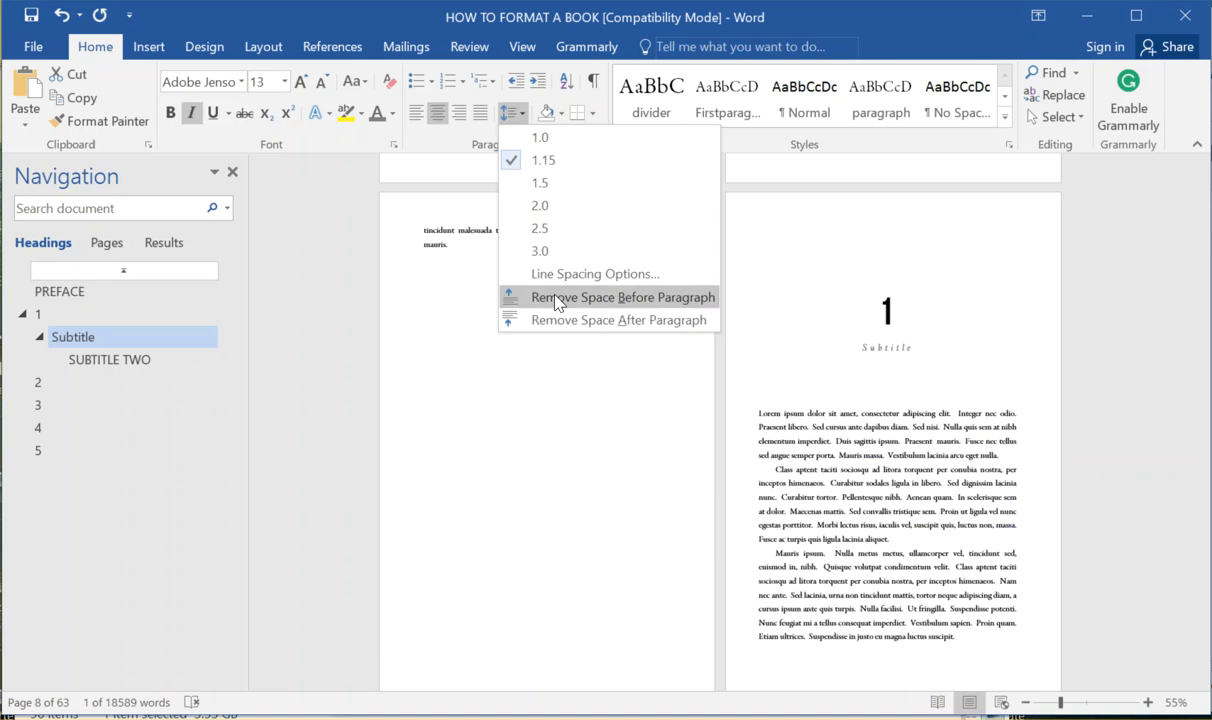
pyautogui.click(557, 274)
pyautogui.click(538, 368)
pyautogui.click(538, 368)
pyautogui.click(683, 627)
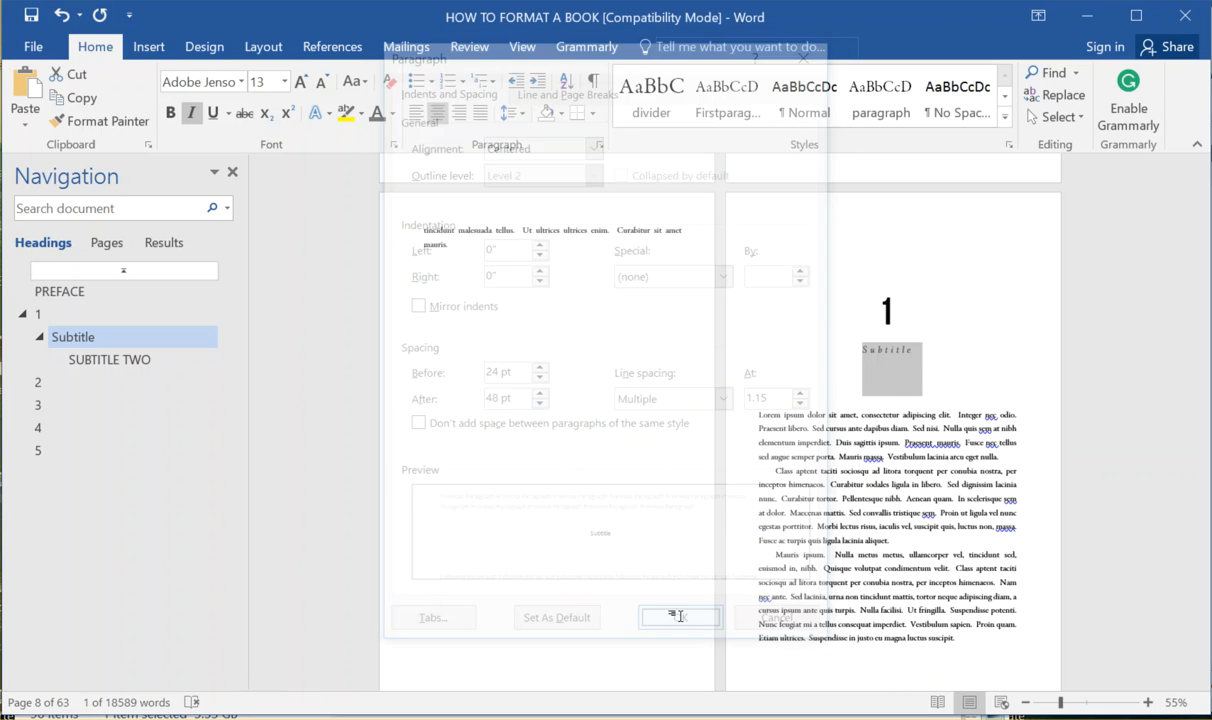
# Set the paragraph spacing before the chapter 1 number heading to 120 pt.
pyautogui.click(850, 292)
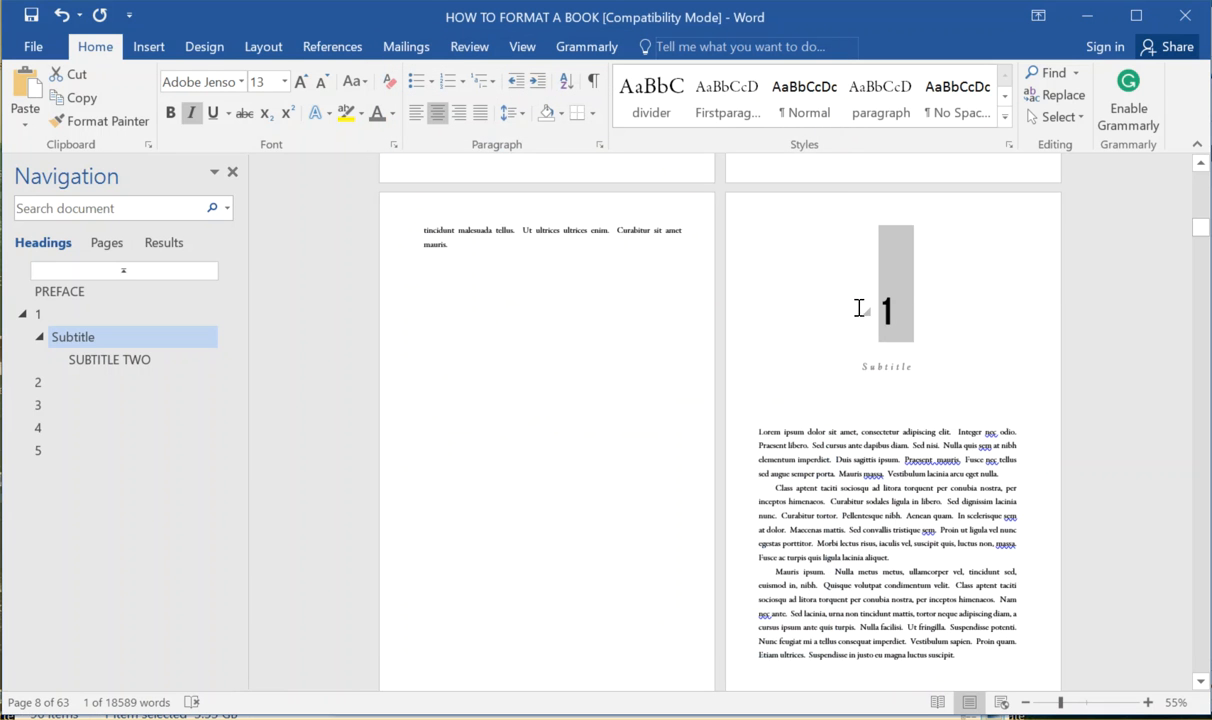
pyautogui.click(512, 113)
pyautogui.click(546, 283)
pyautogui.click(539, 369)
pyautogui.click(539, 369)
pyautogui.click(539, 369)
pyautogui.click(539, 369)
pyautogui.click(539, 372)
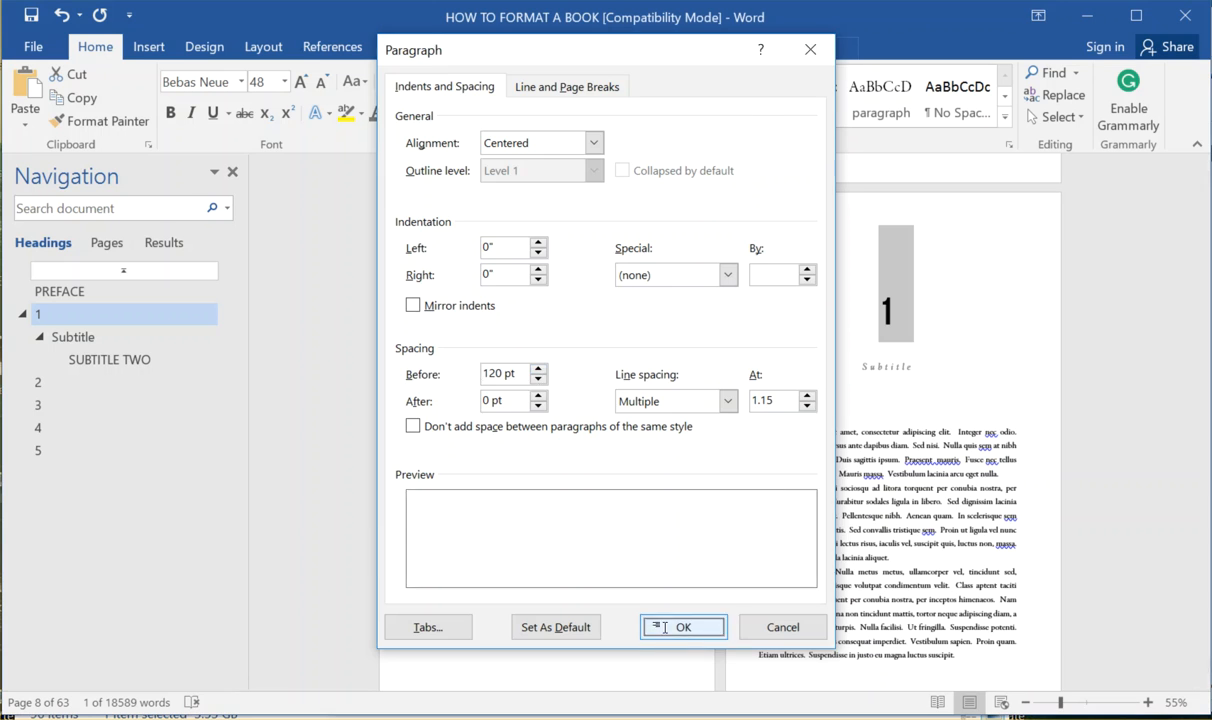
pyautogui.click(655, 627)
pyautogui.click(918, 332)
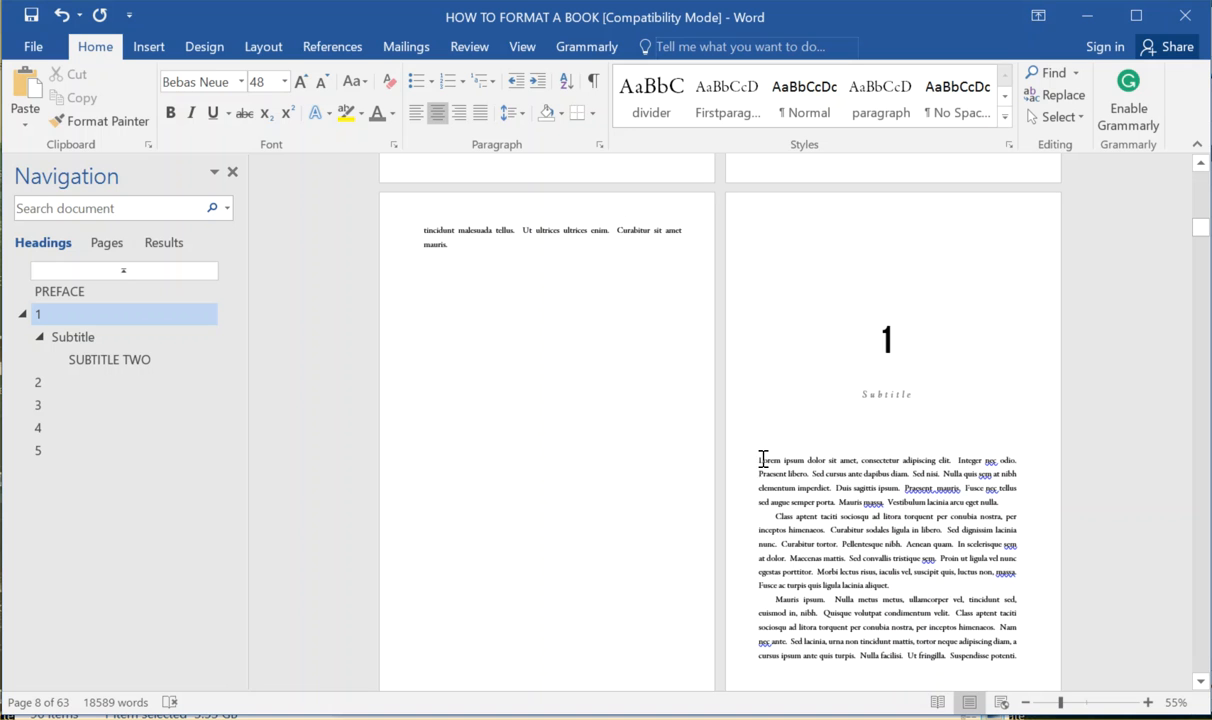
# Update the Heading 2 style to match the formatting of chapter 1's subtitle.
pyautogui.click(885, 395)
pyautogui.click(1005, 117)
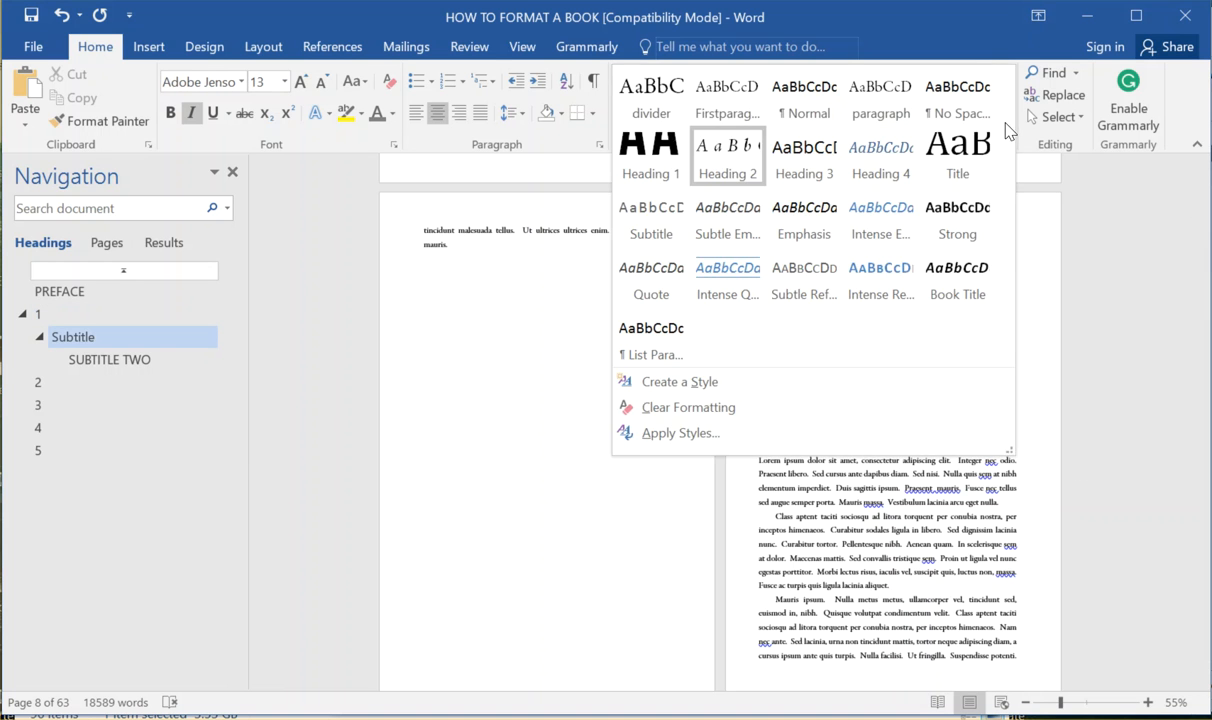
pyautogui.rightClick(730, 163)
pyautogui.click(785, 163)
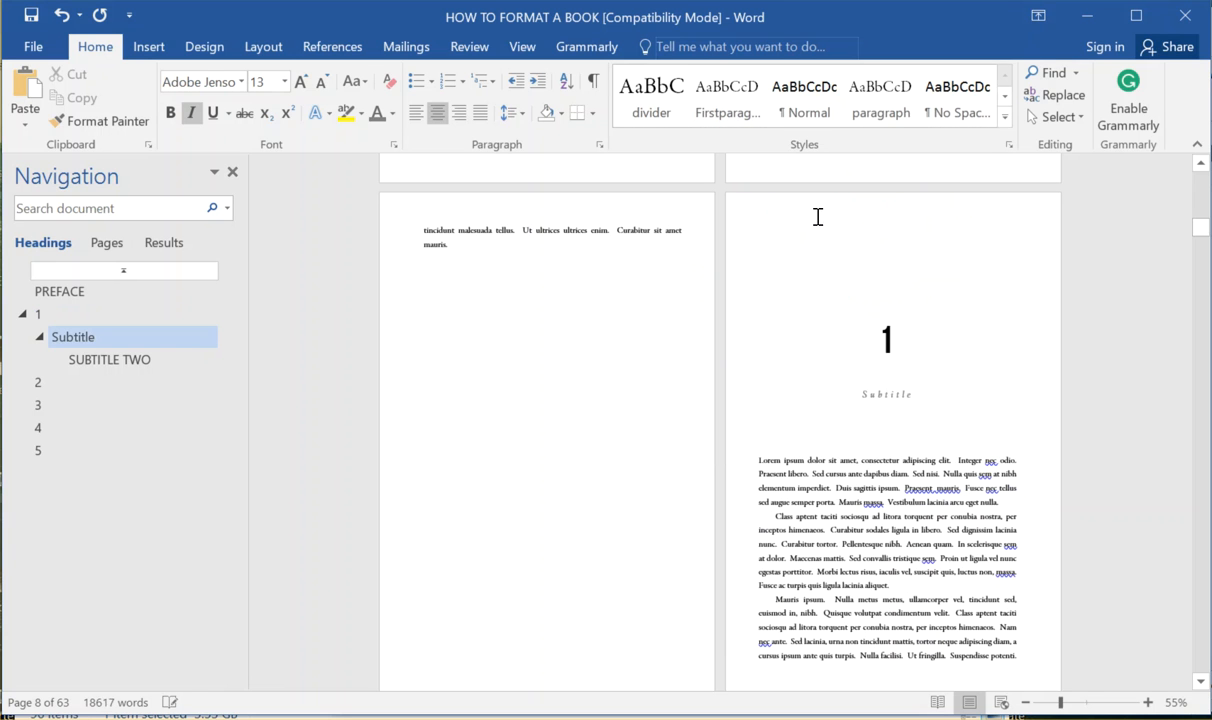
pyautogui.rightClick(888, 394)
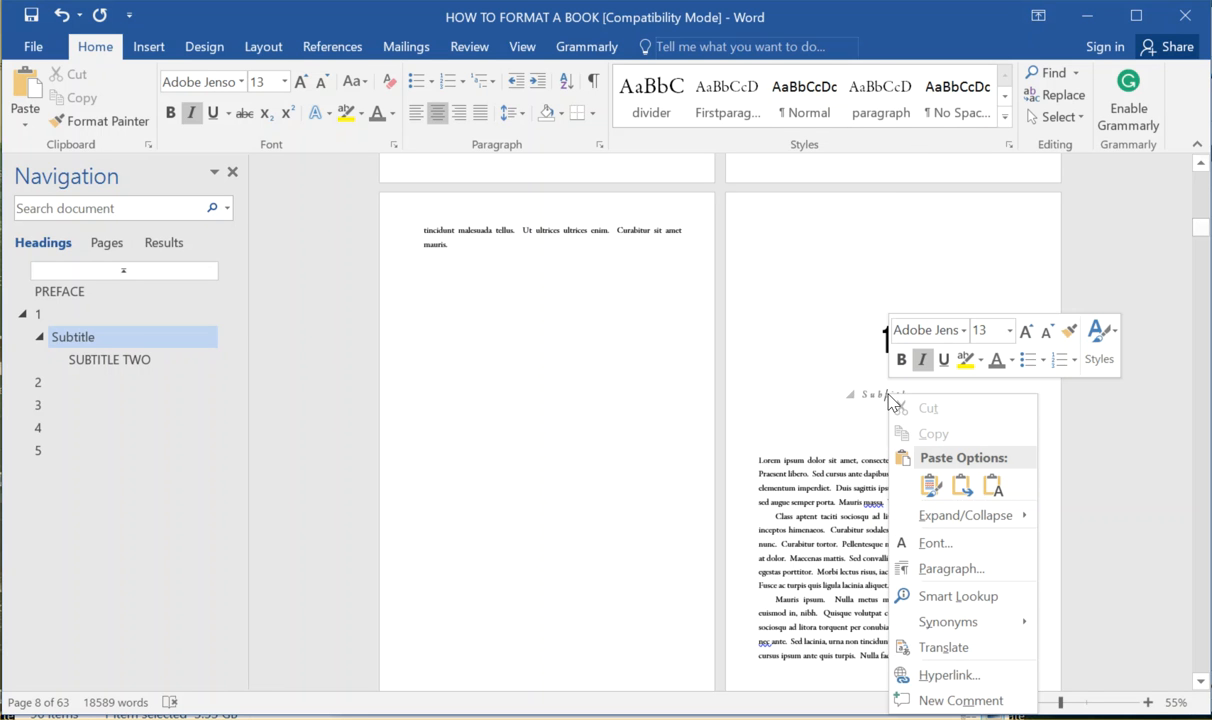
pyautogui.click(1110, 338)
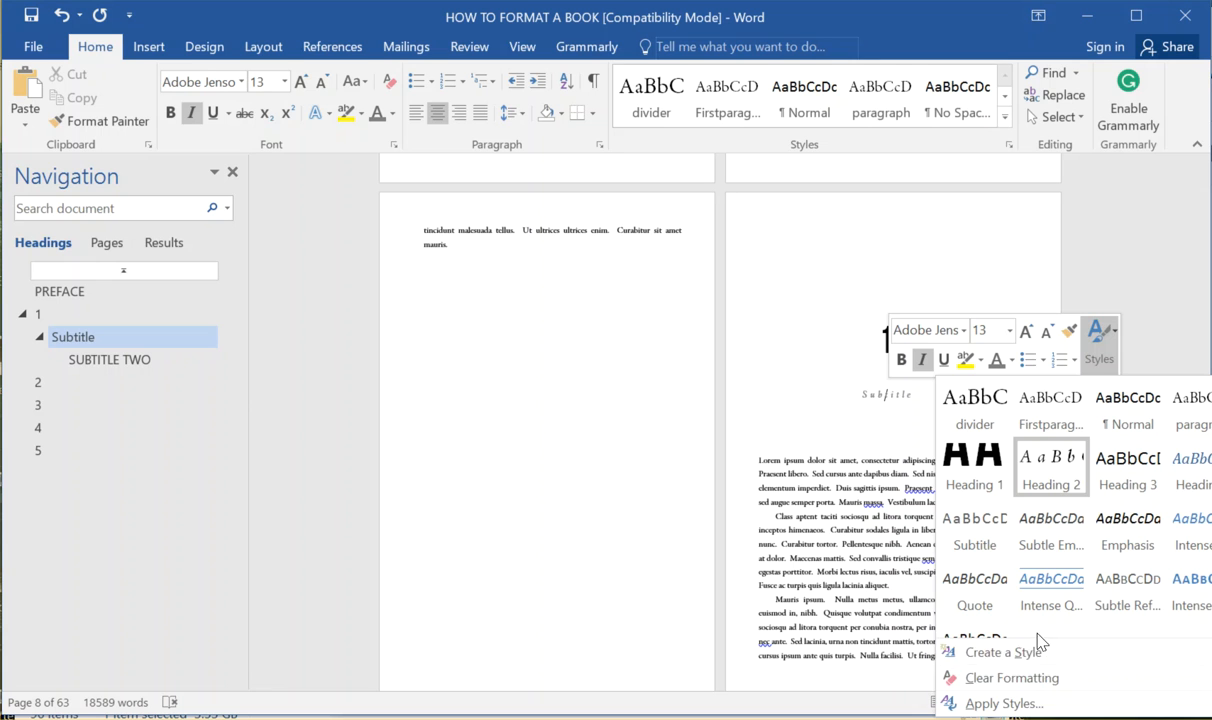
pyautogui.click(866, 408)
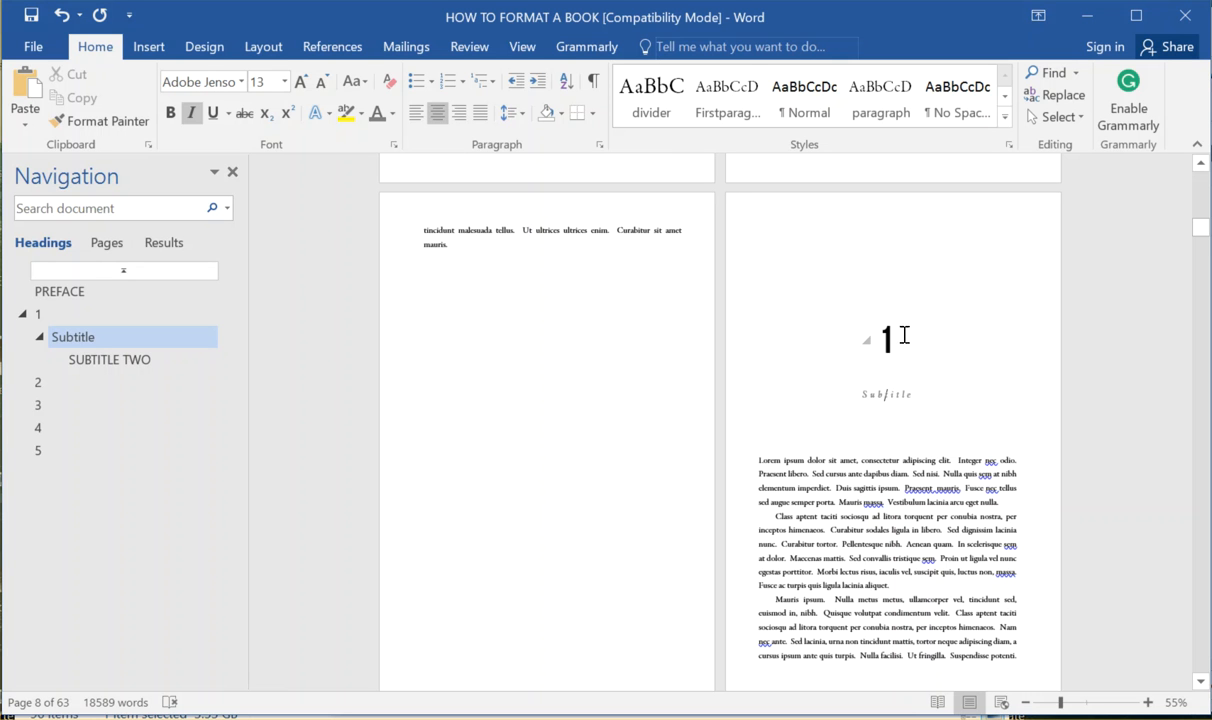
# Apply the Heading 2 style to the subtitle line below the chapter 2 number heading.
pyautogui.scroll(-1, 890, 495)
pyautogui.scroll(1, 900, 460)
pyautogui.scroll(-1, 828, 513)
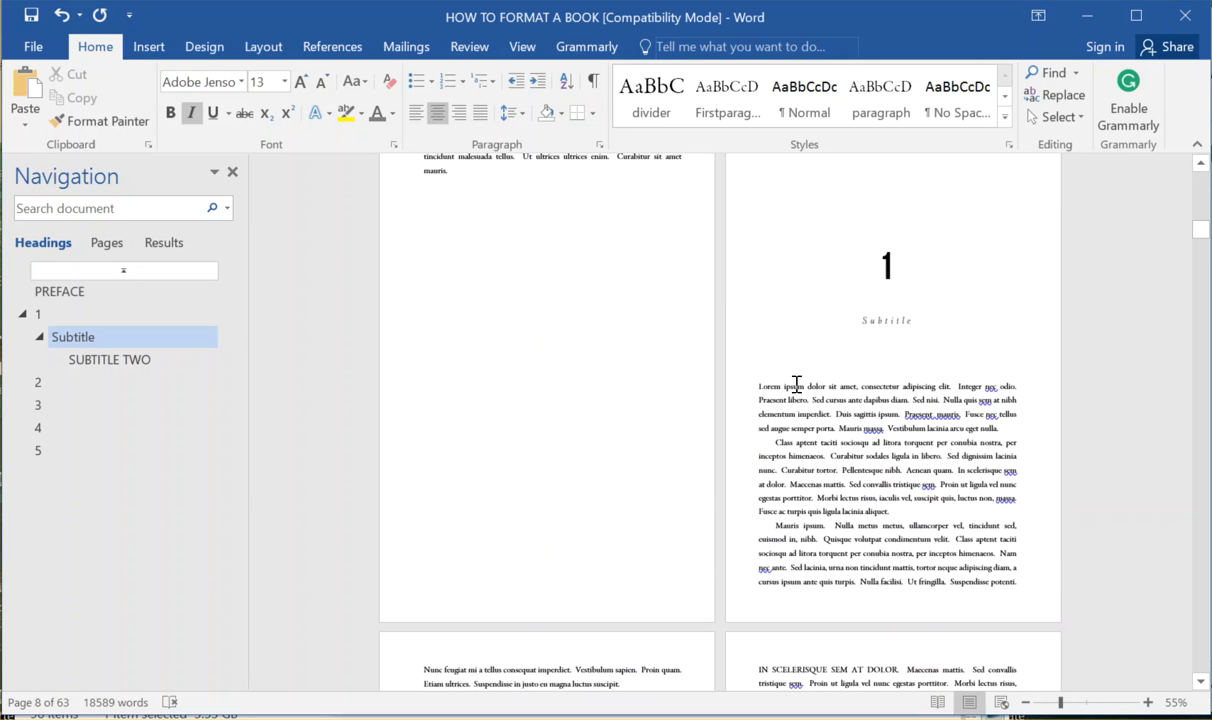
pyautogui.scroll(-13, 818, 487)
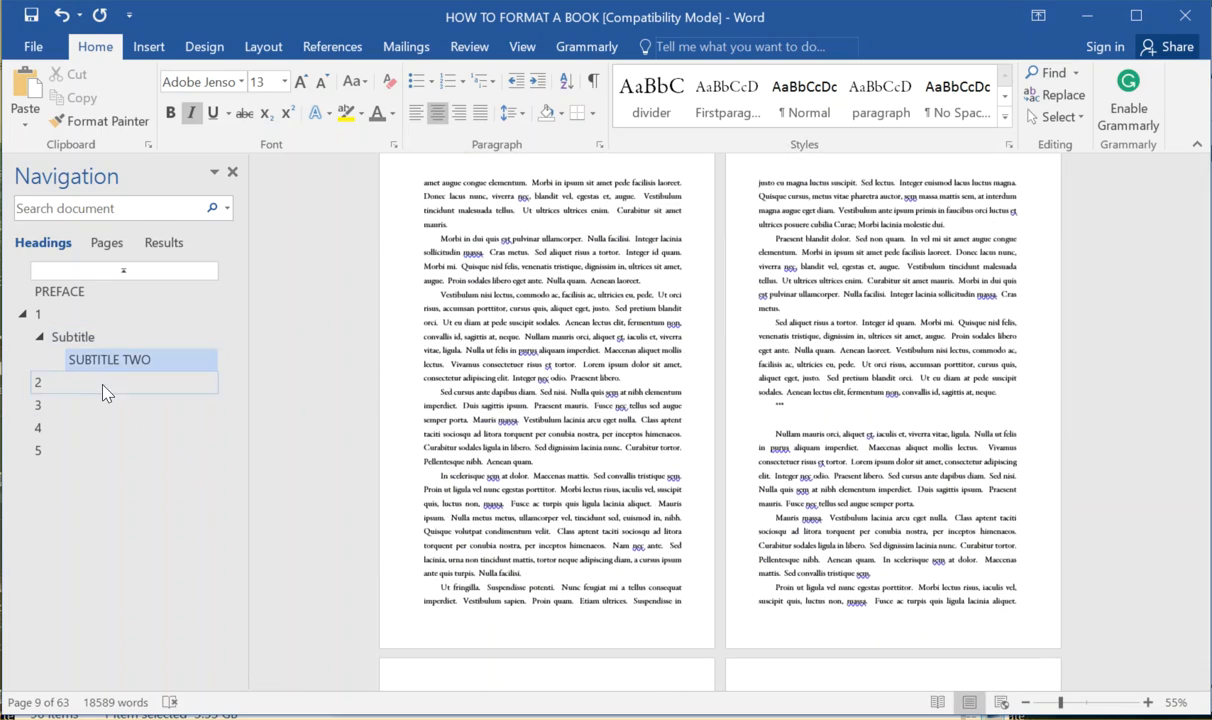
pyautogui.click(100, 384)
pyautogui.click(392, 275)
pyautogui.hotkey('ctrl', 'c')
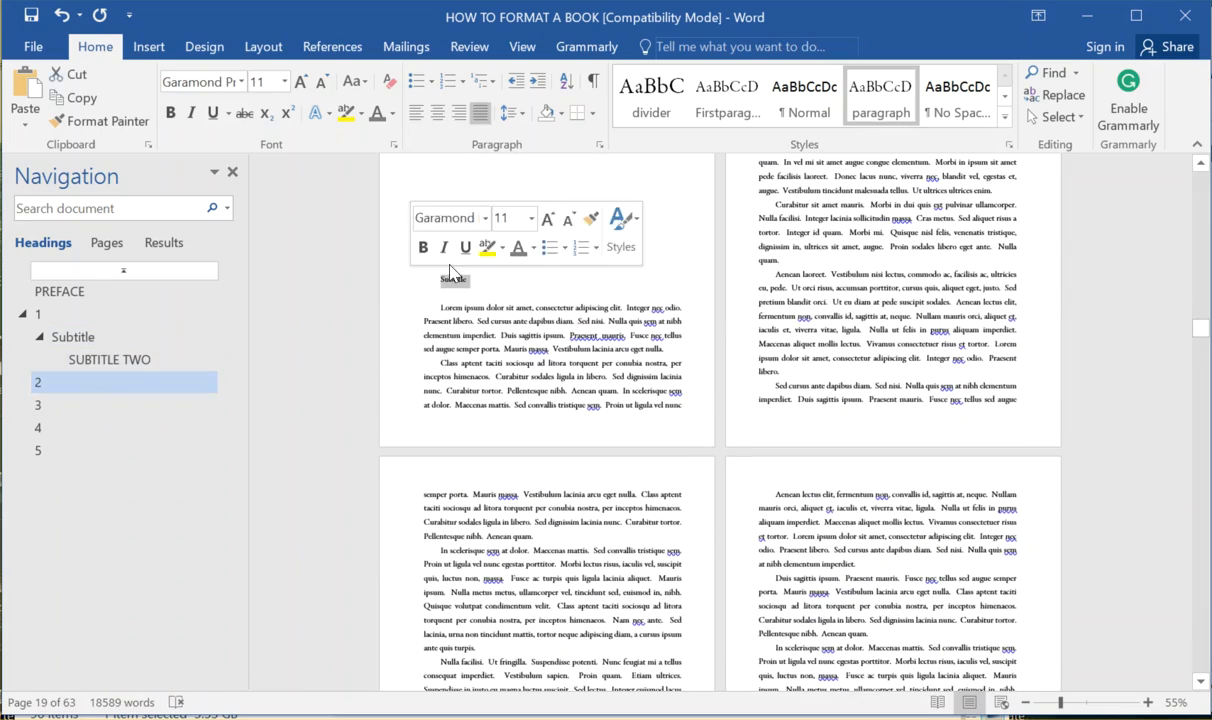
pyautogui.click(1004, 118)
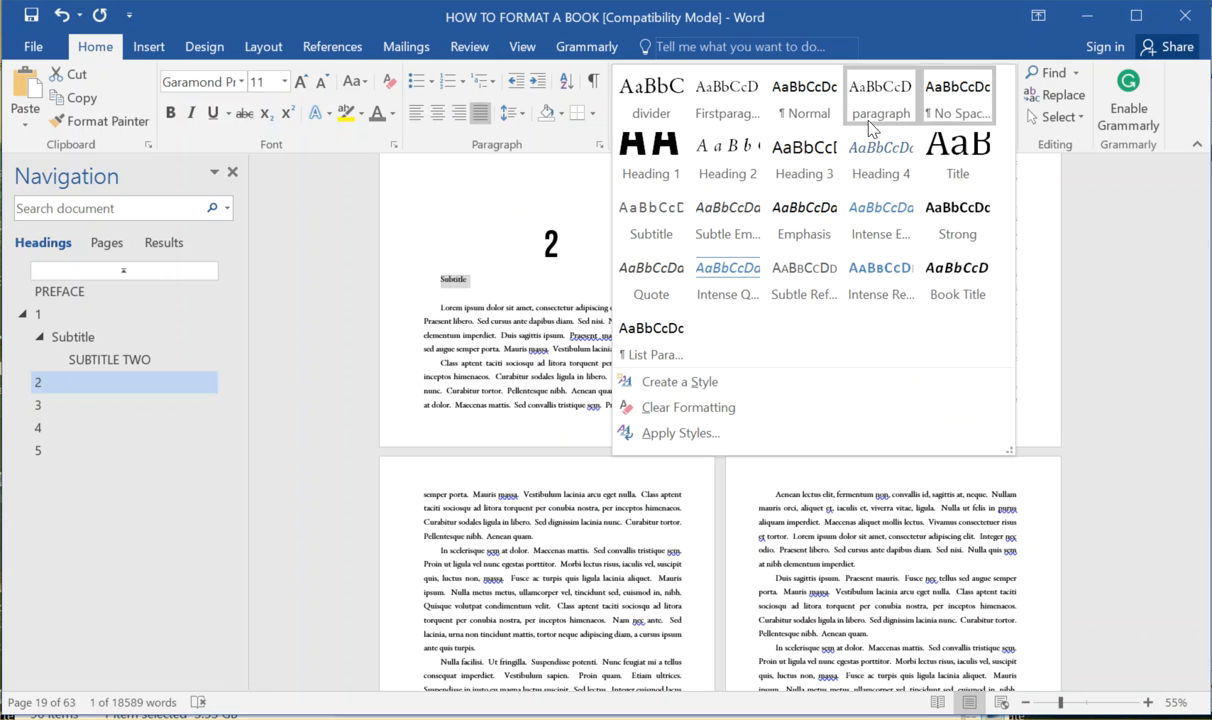
pyautogui.click(720, 170)
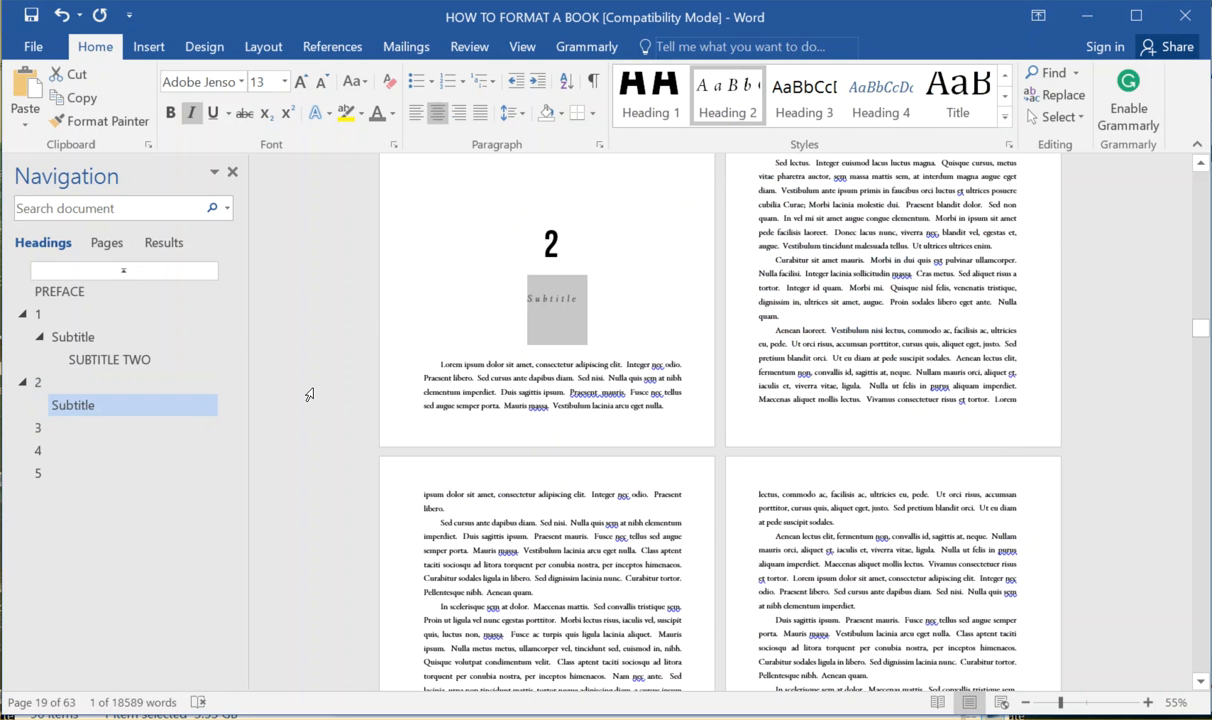
pyautogui.scroll(1, 420, 370)
# Copy chapter 2's formatted subtitle and paste it on a new line below the chapter 3 number heading.
pyautogui.click(100, 431)
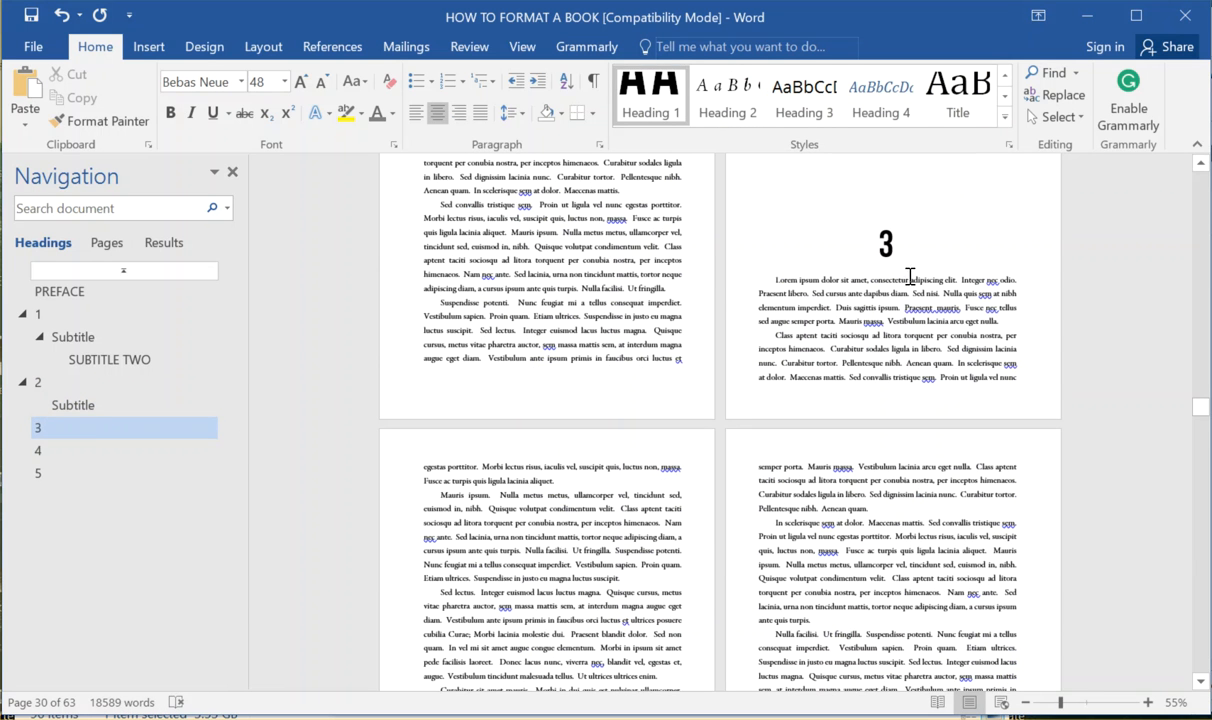
pyautogui.click(88, 405)
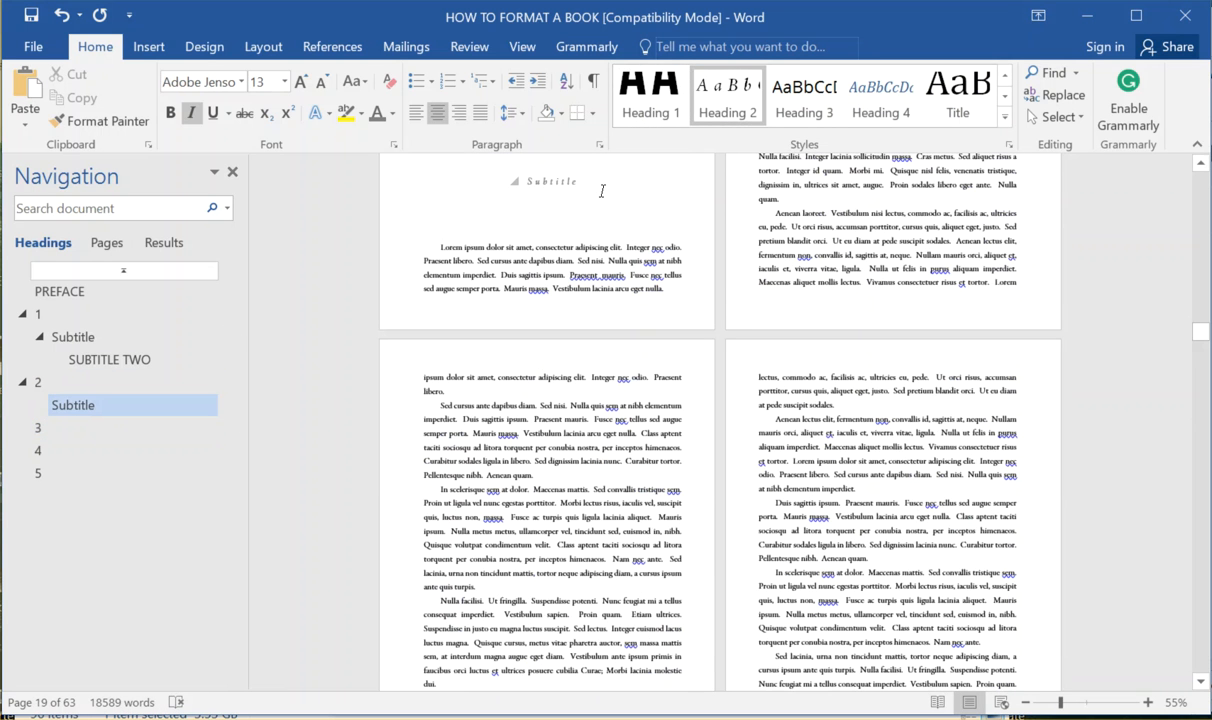
pyautogui.click(136, 428)
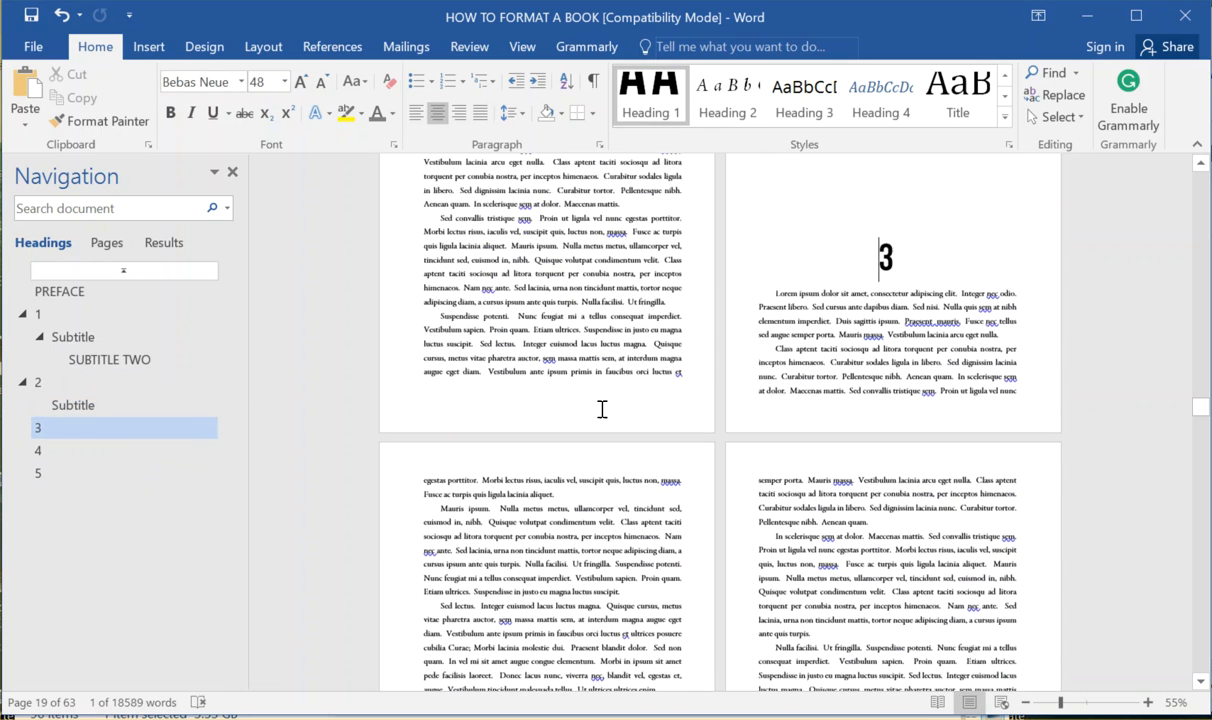
pyautogui.press('Return')
pyautogui.hotkey('ctrl', 'v')
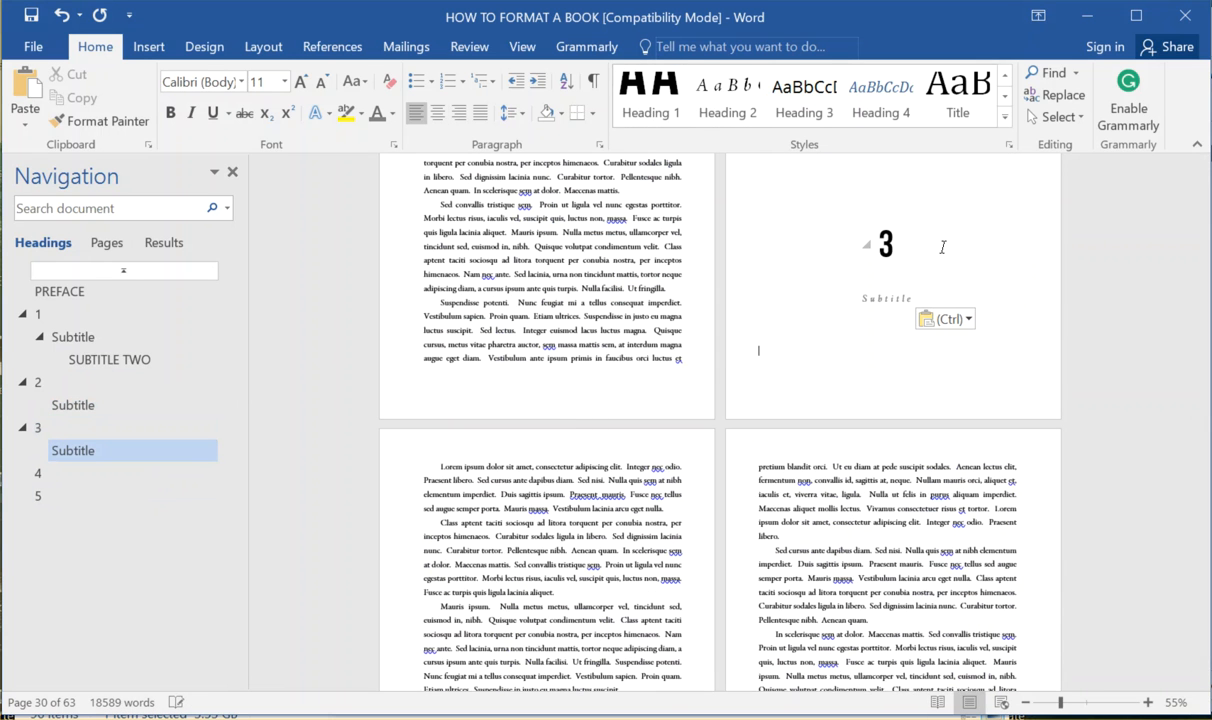
# Paste the copied subtitle on a new line below the chapter 4 number heading.
pyautogui.click(65, 474)
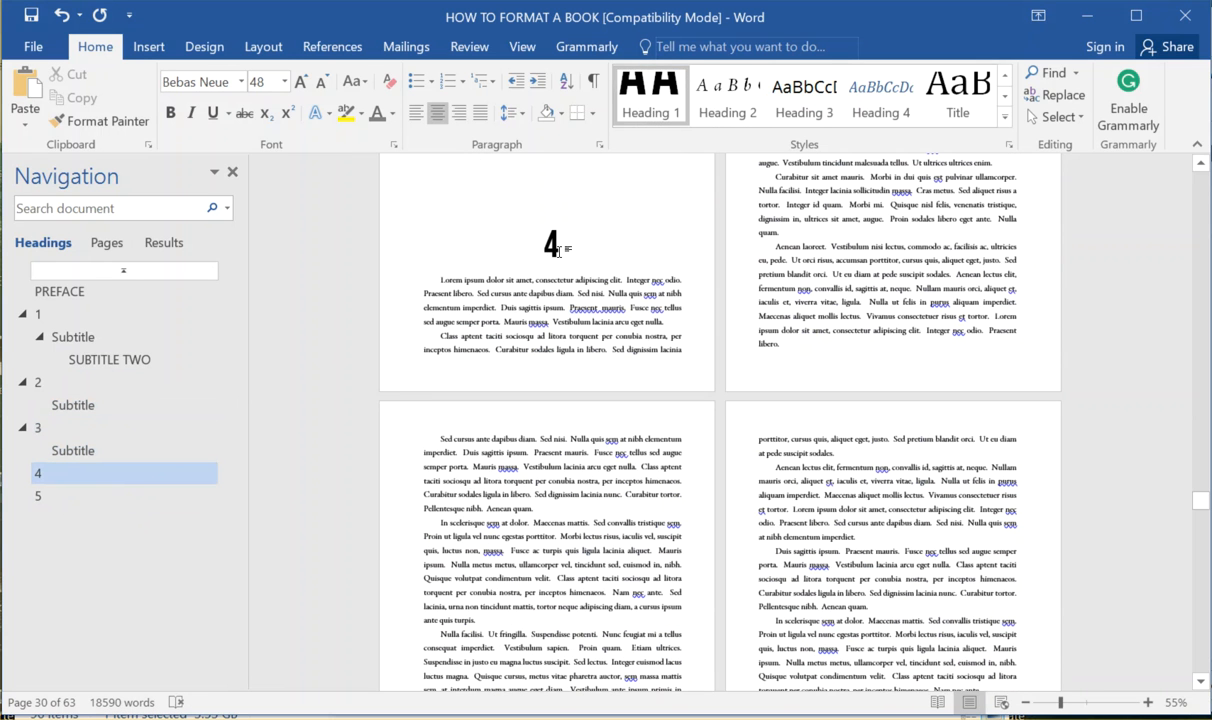
pyautogui.click(600, 241)
pyautogui.press('Return')
pyautogui.hotkey('ctrl', 'v')
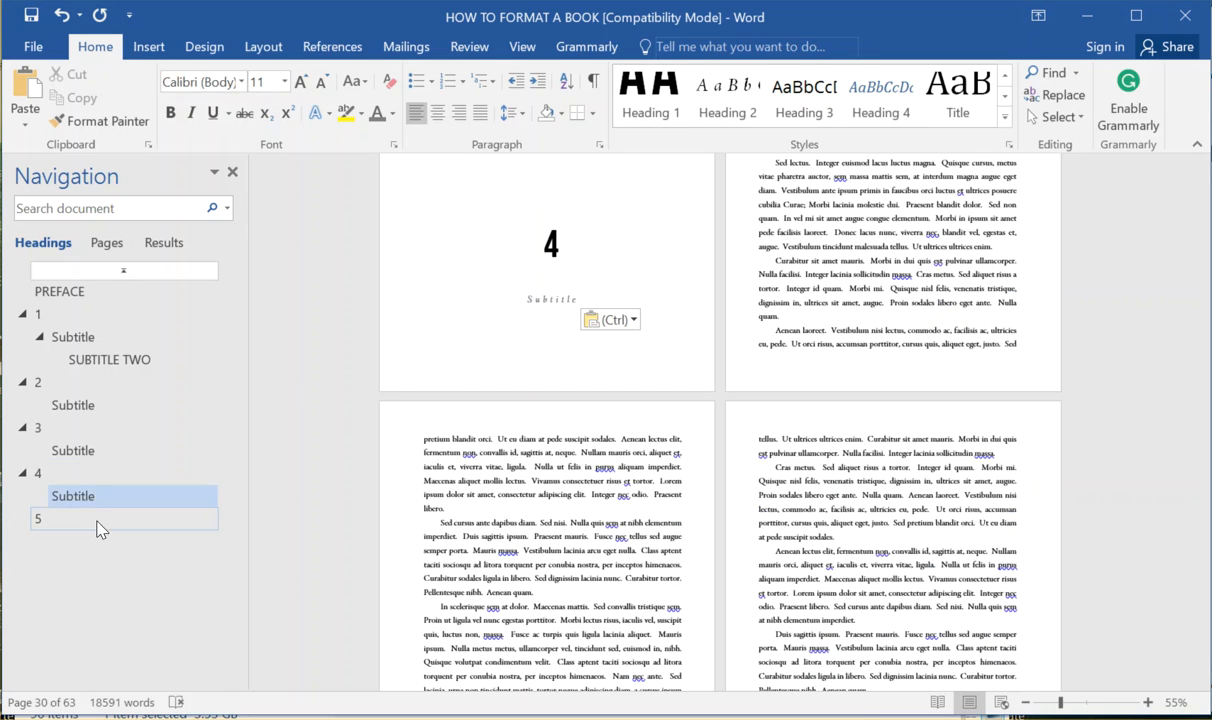
# Paste the copied subtitle on a new line below the chapter 5 number heading.
pyautogui.click(95, 518)
pyautogui.click(952, 247)
pyautogui.press('Return')
pyautogui.hotkey('ctrl', 'v')
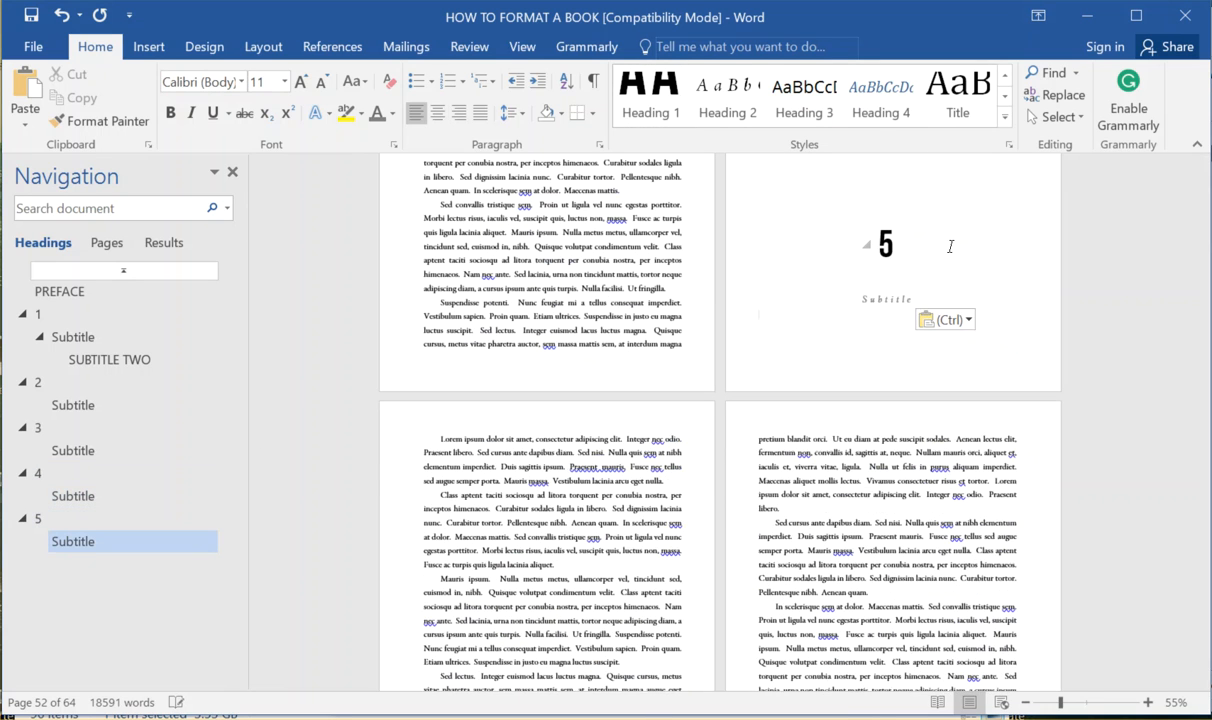
# Look over the page before the chapter 5 heading and return to chapter 1's opening page.
pyautogui.scroll(2, 835, 390)
pyautogui.scroll(1, 860, 388)
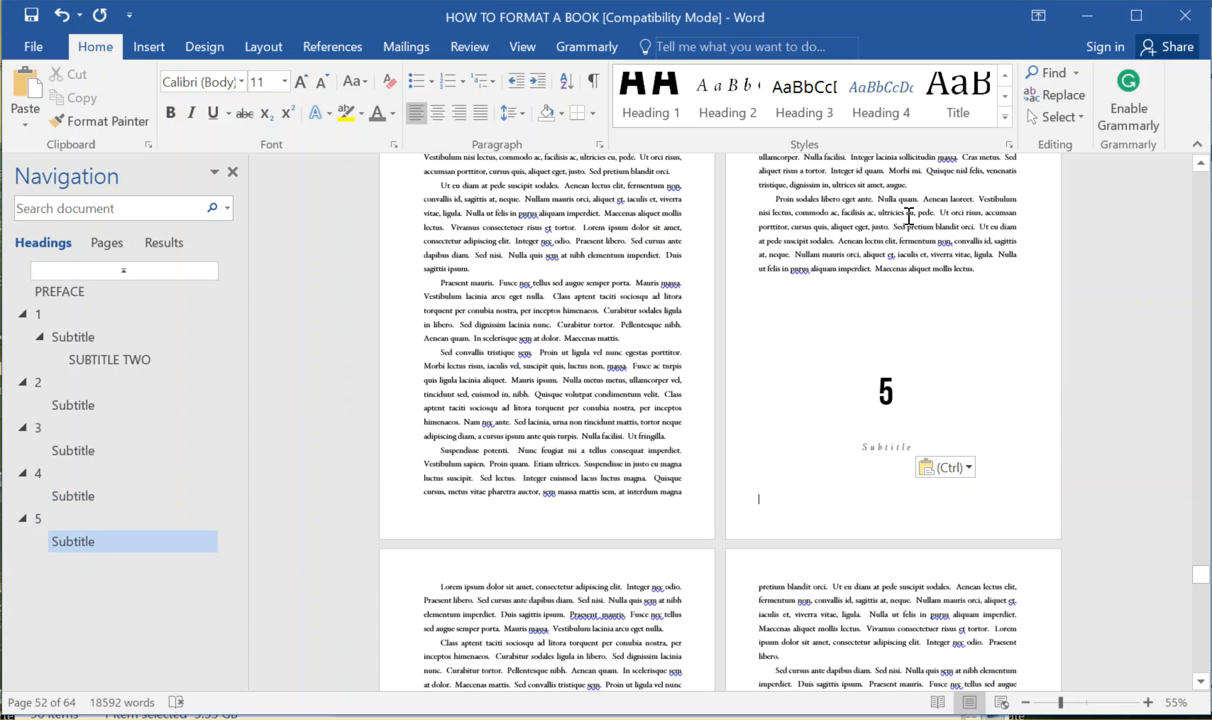
pyautogui.click(60, 313)
pyautogui.scroll(3, 893, 320)
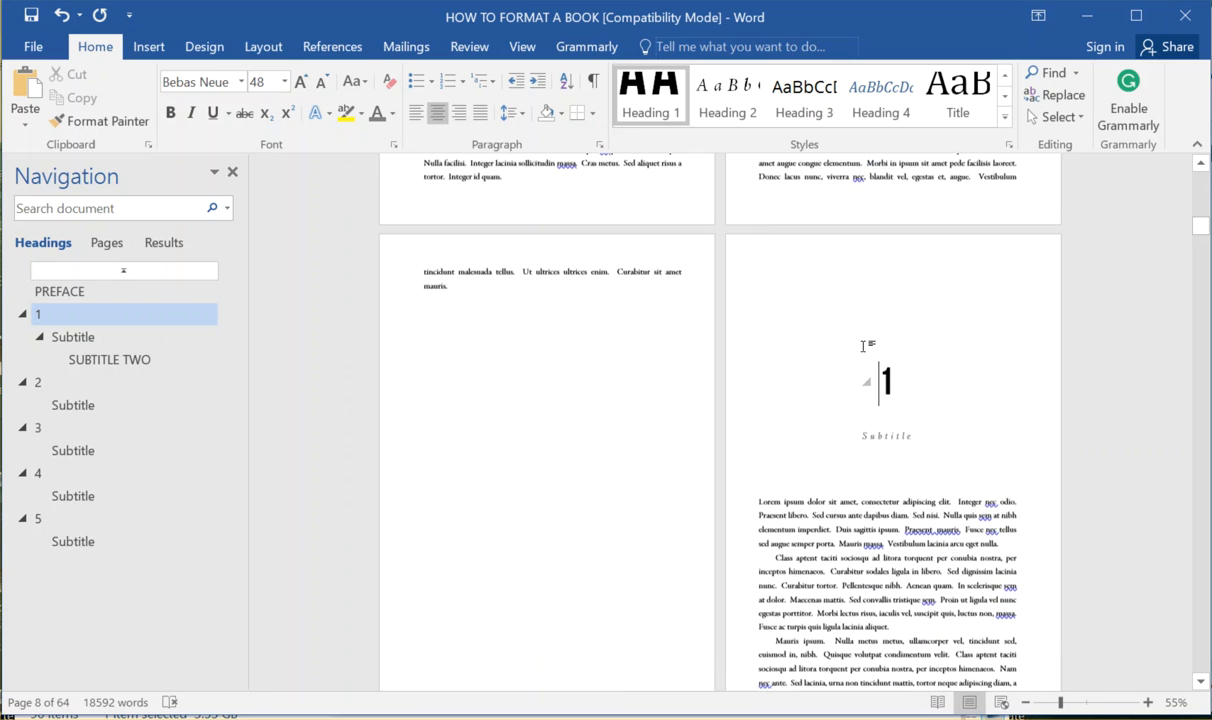